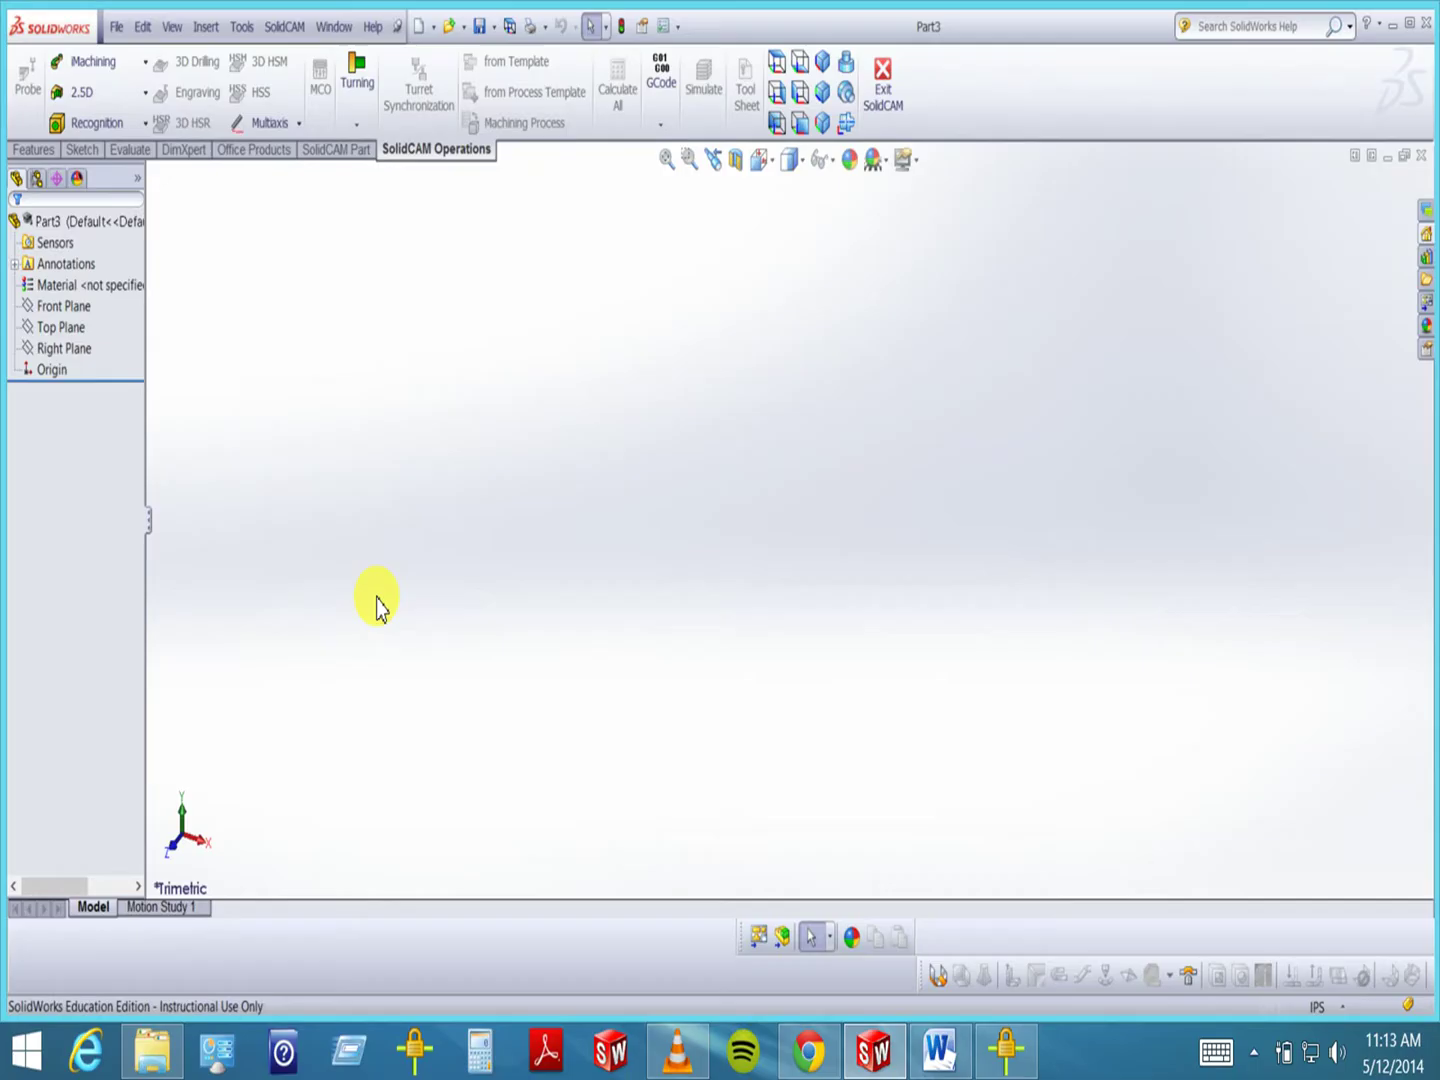
# - Open the part file Lego quiz.SLDPRT from the Lecture 1 folder
pyautogui.click(116, 27)
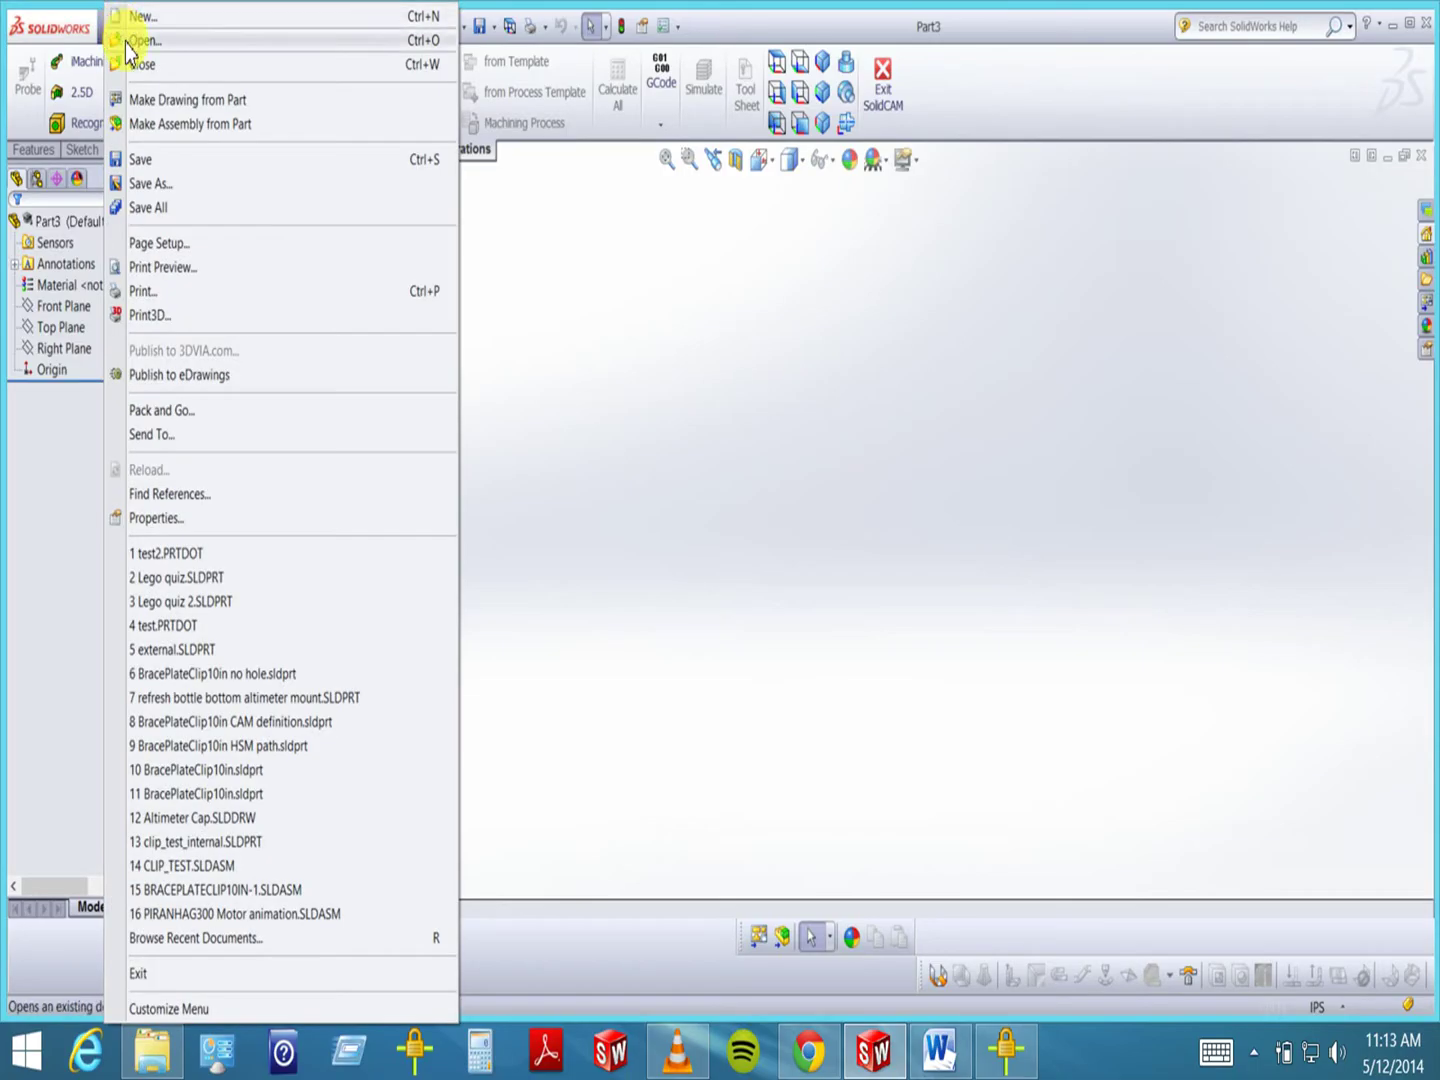
pyautogui.click(139, 41)
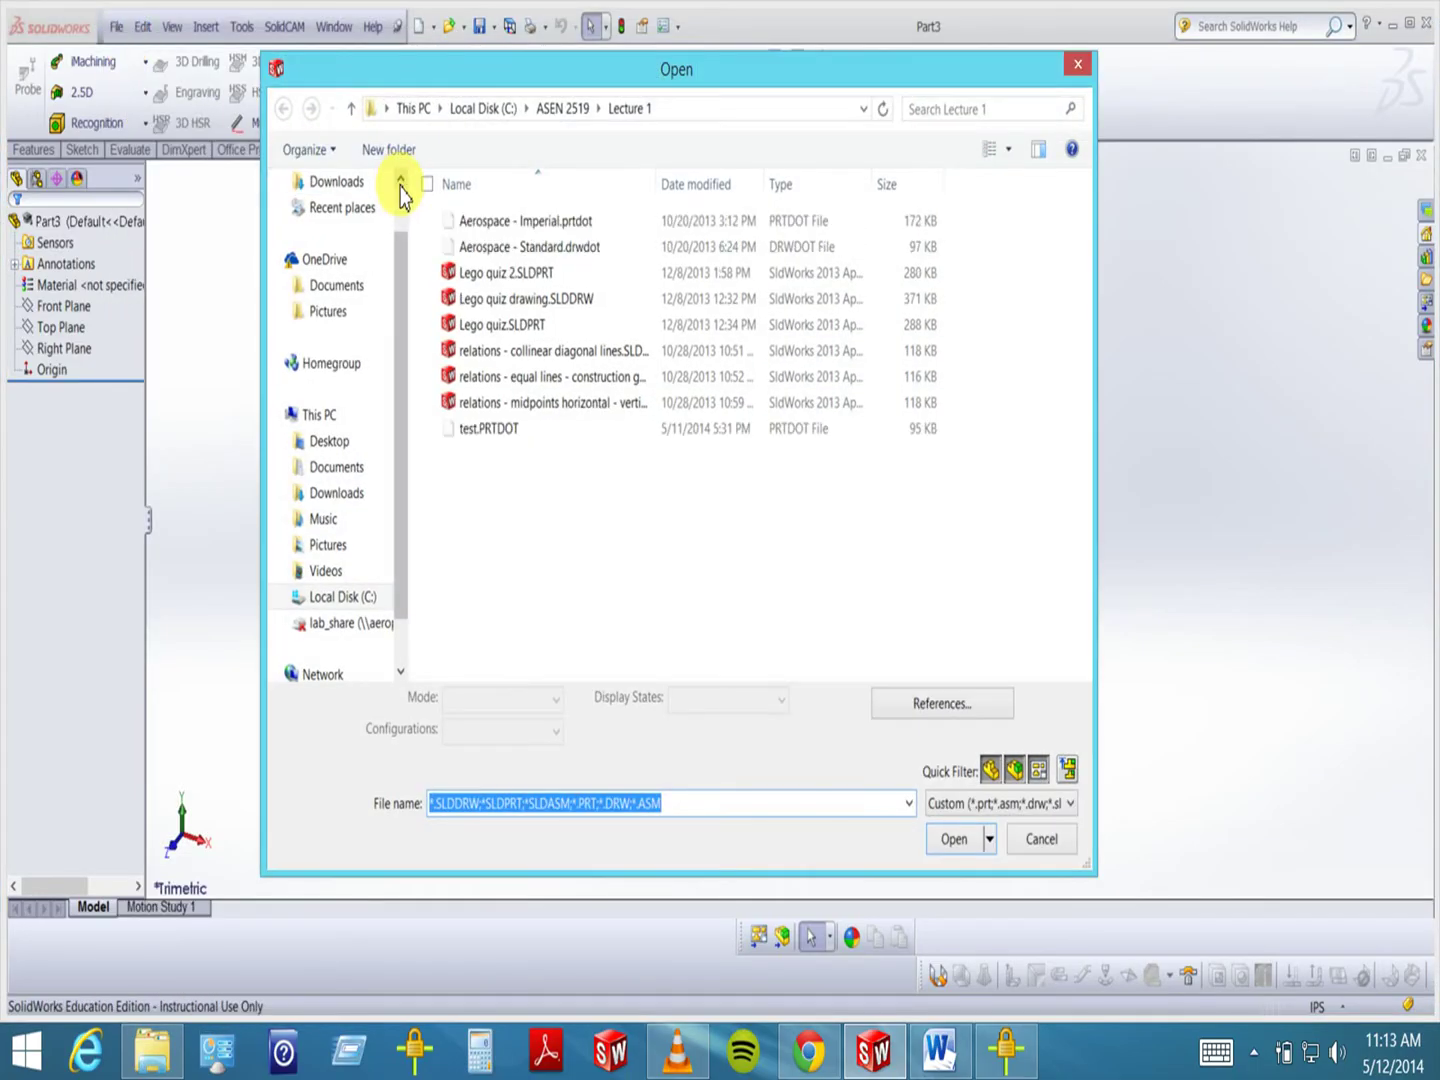
pyautogui.doubleClick(505, 323)
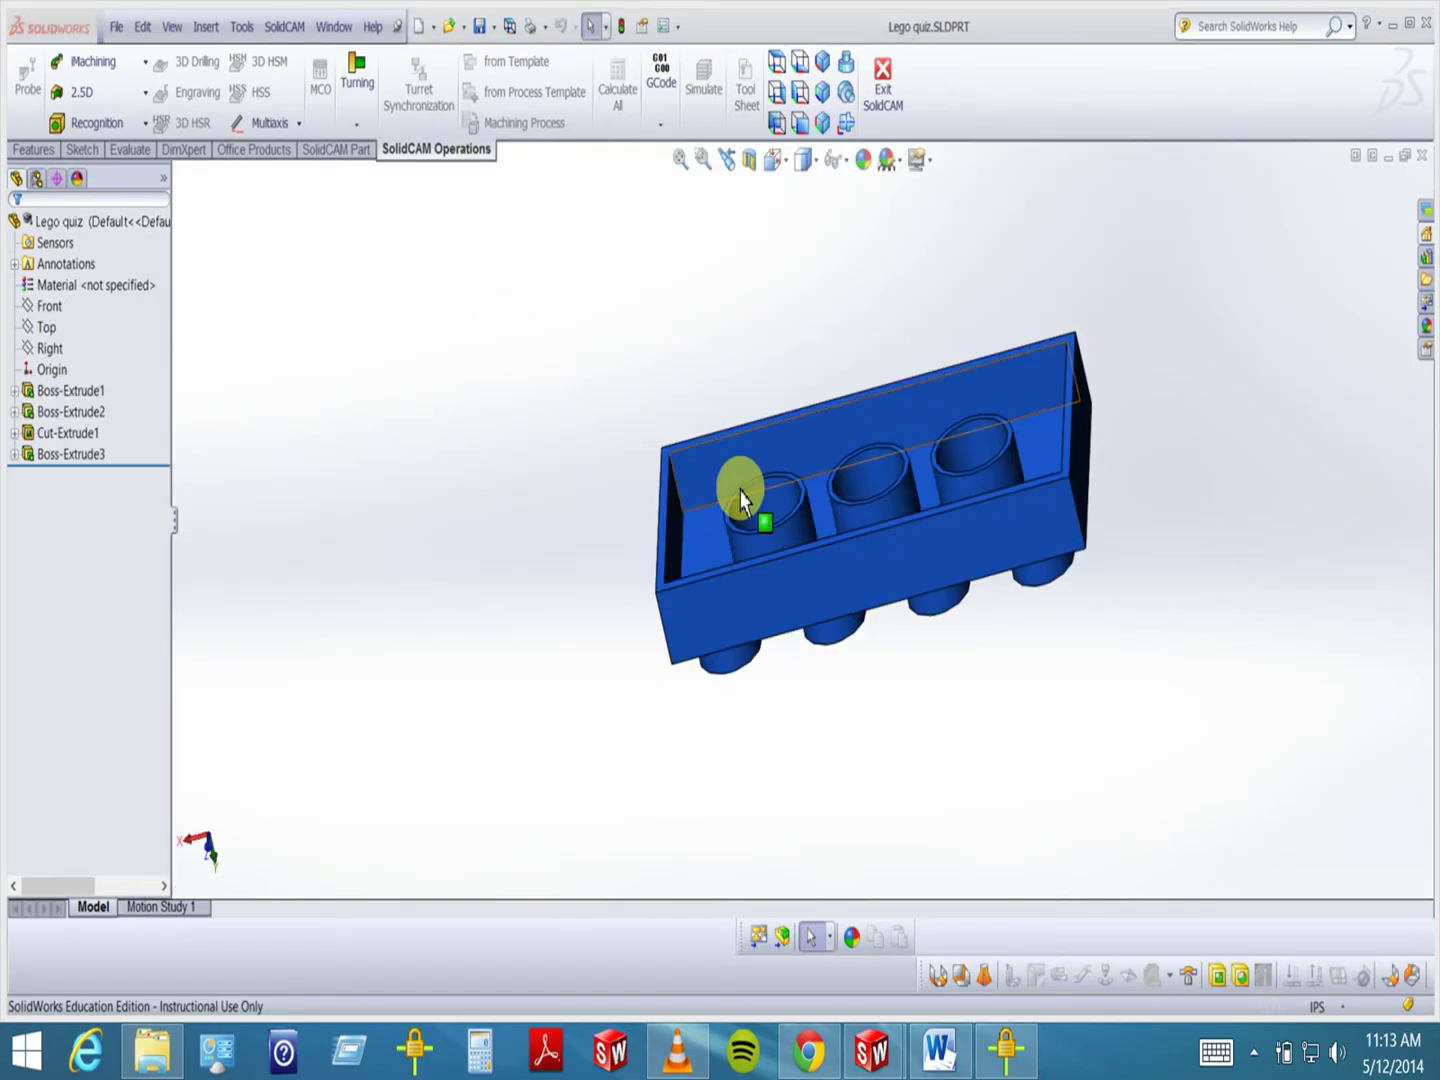
pyautogui.moveTo(786, 672); pyautogui.dragTo(844, 698, button='middle')
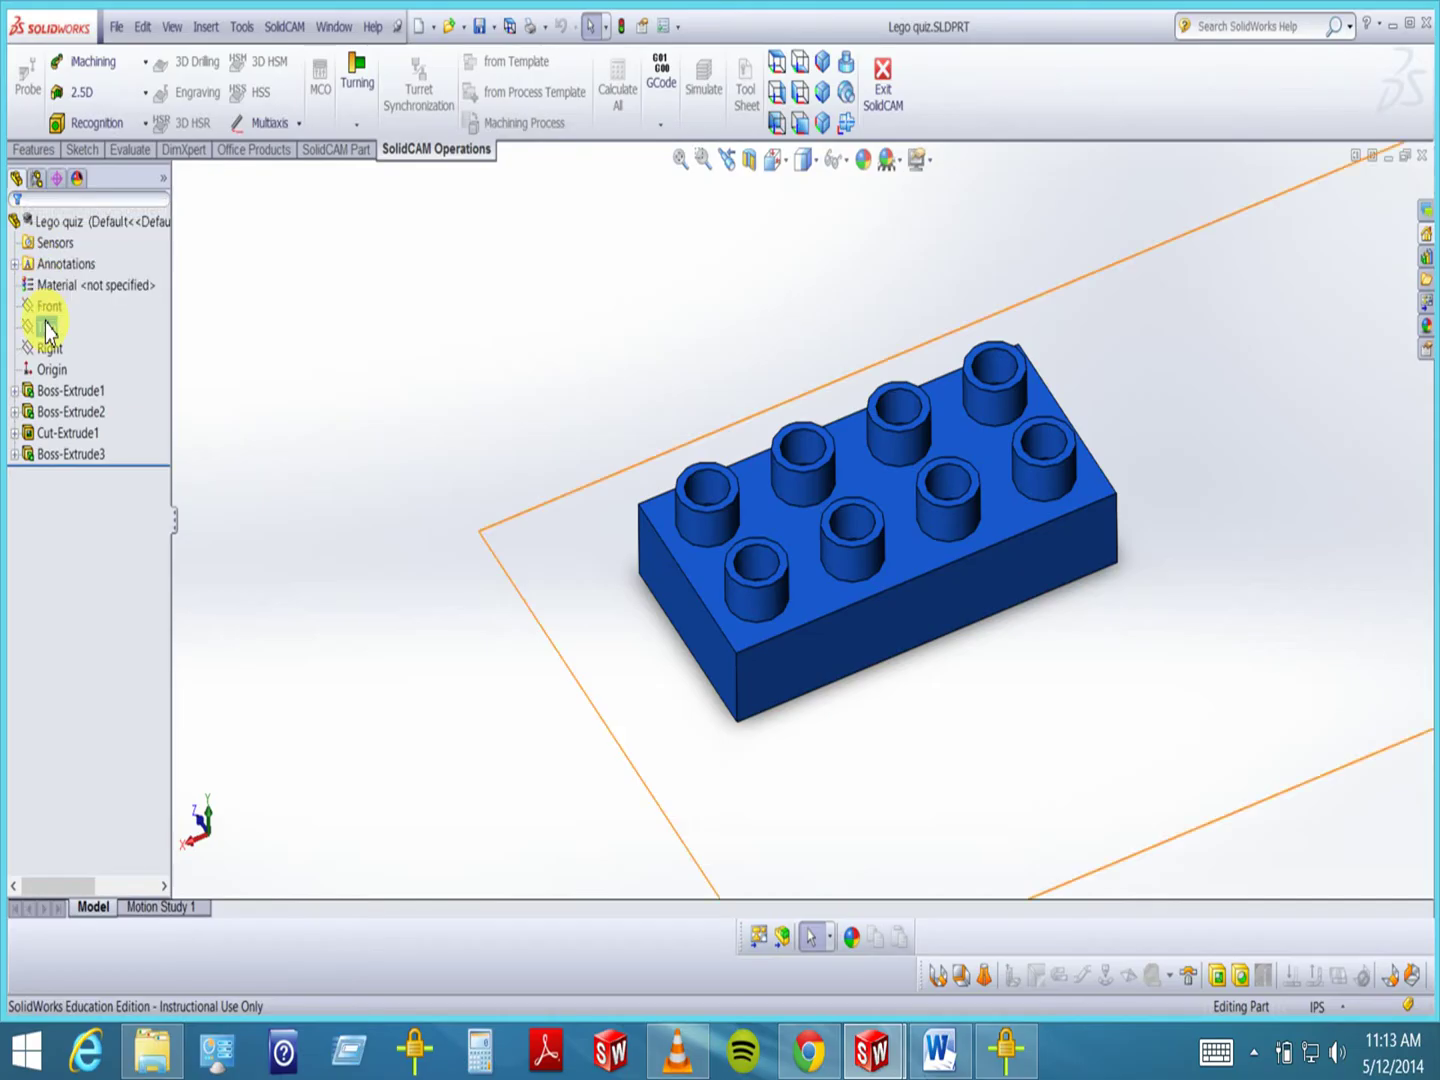
# - Open Sketch1 under Boss-Extrude1 for editing, examine the base rectangle and its dimensions from several angles, and exit the sketch
pyautogui.click(40, 391)
pyautogui.click(15, 391)
pyautogui.click(62, 412)
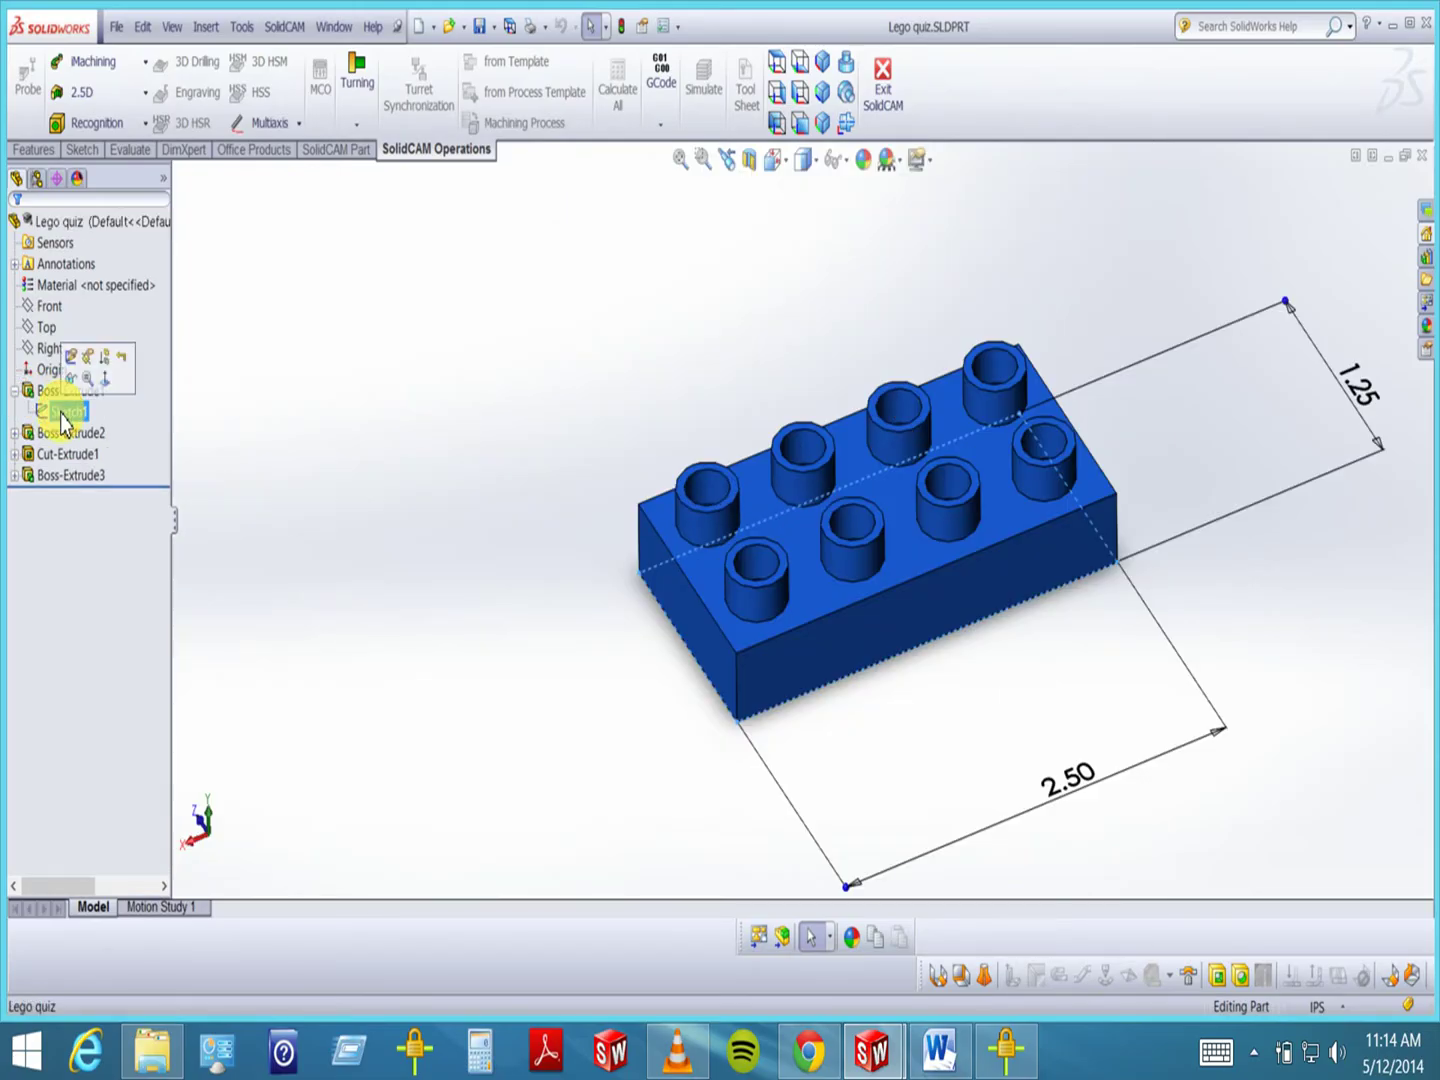
pyautogui.click(67, 360)
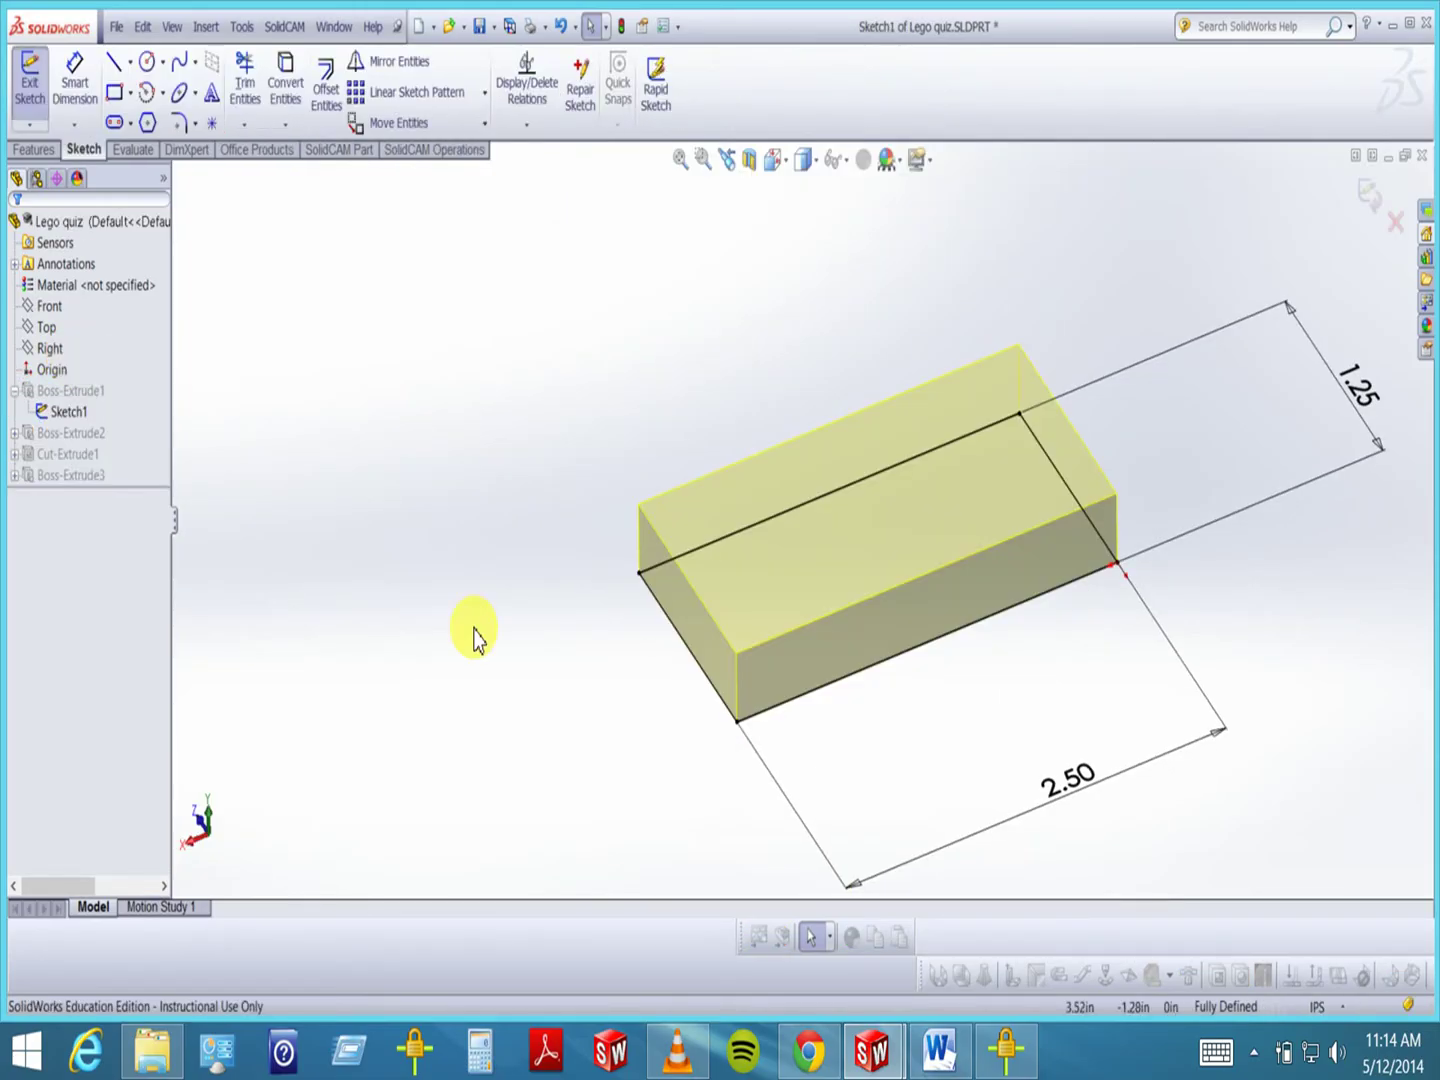
pyautogui.moveTo(770, 671)
pyautogui.mouseDown(button='middle')
pyautogui.moveTo(906, 571)
pyautogui.moveTo(861, 680)
pyautogui.moveTo(900, 820)
pyautogui.moveTo(913, 815)
pyautogui.moveTo(880, 800)
pyautogui.mouseUp(button='middle')
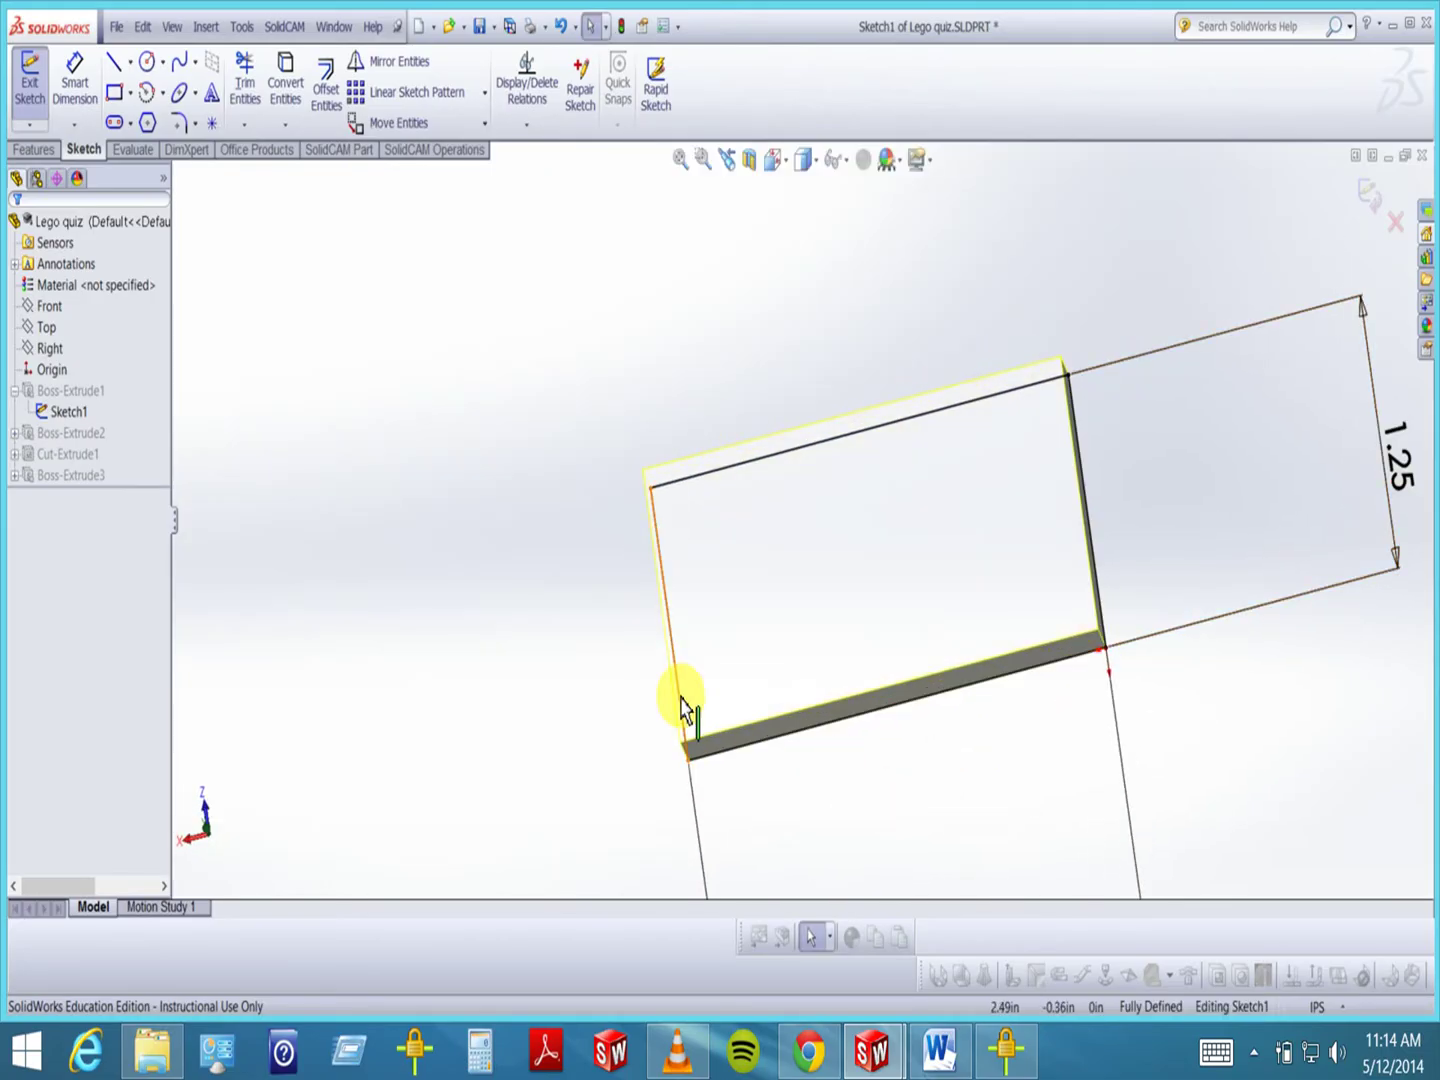
pyautogui.moveTo(994, 503)
pyautogui.mouseDown(button='middle')
pyautogui.moveTo(1080, 670)
pyautogui.moveTo(1083, 447)
pyautogui.moveTo(1088, 458)
pyautogui.mouseUp(button='middle')
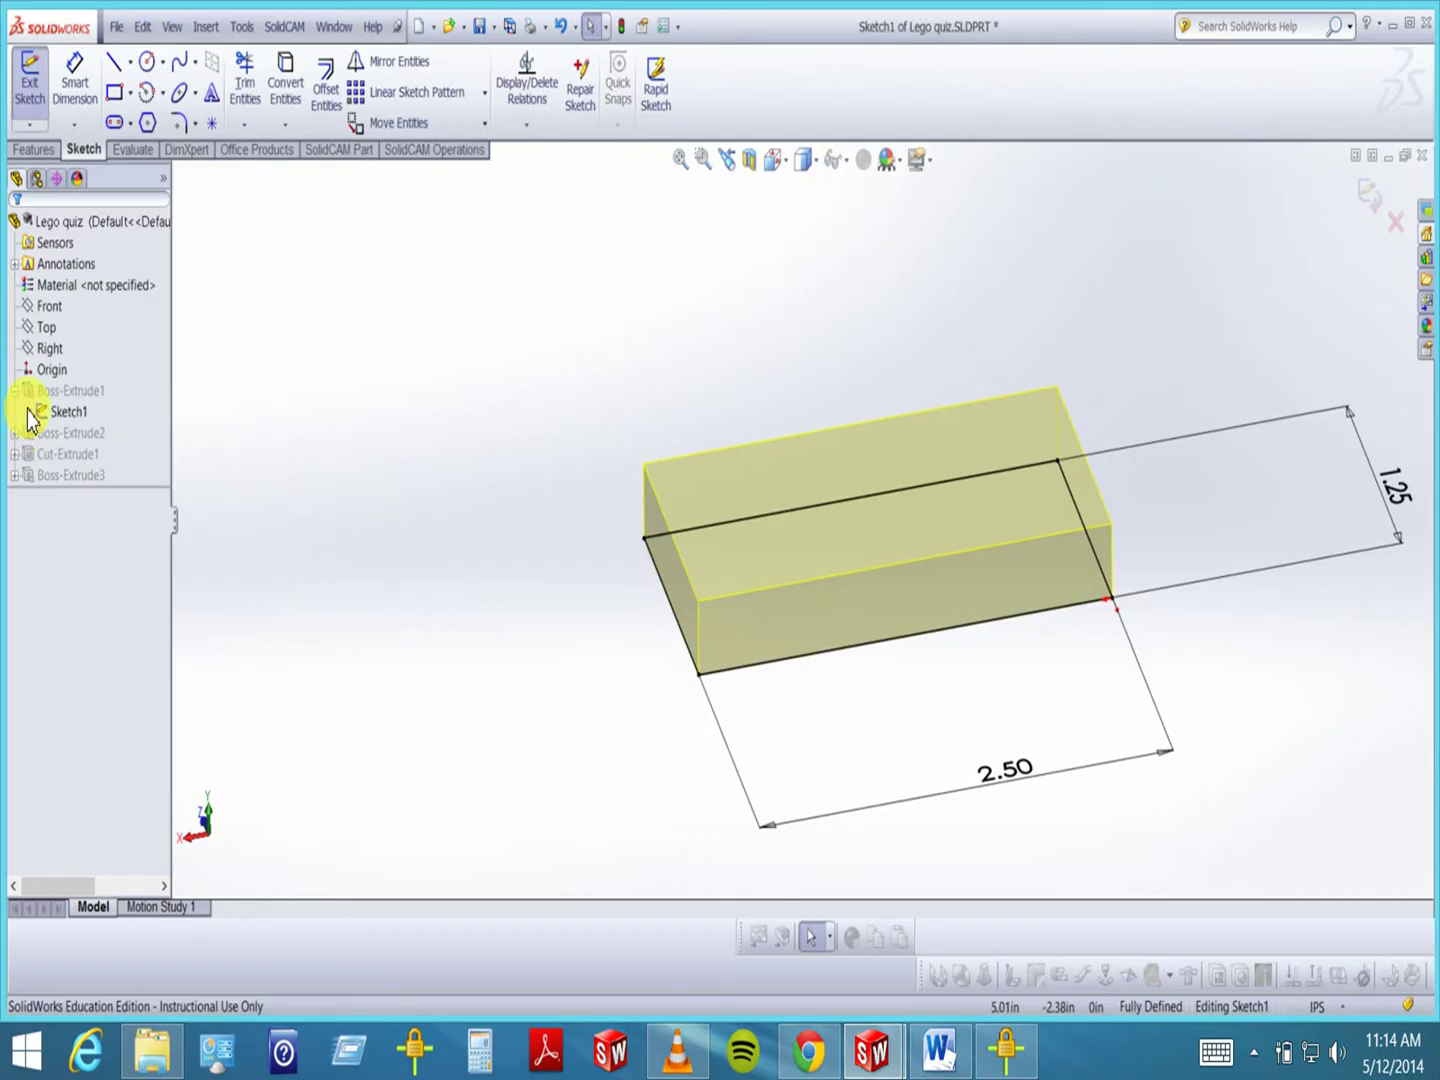
pyautogui.click(1367, 200)
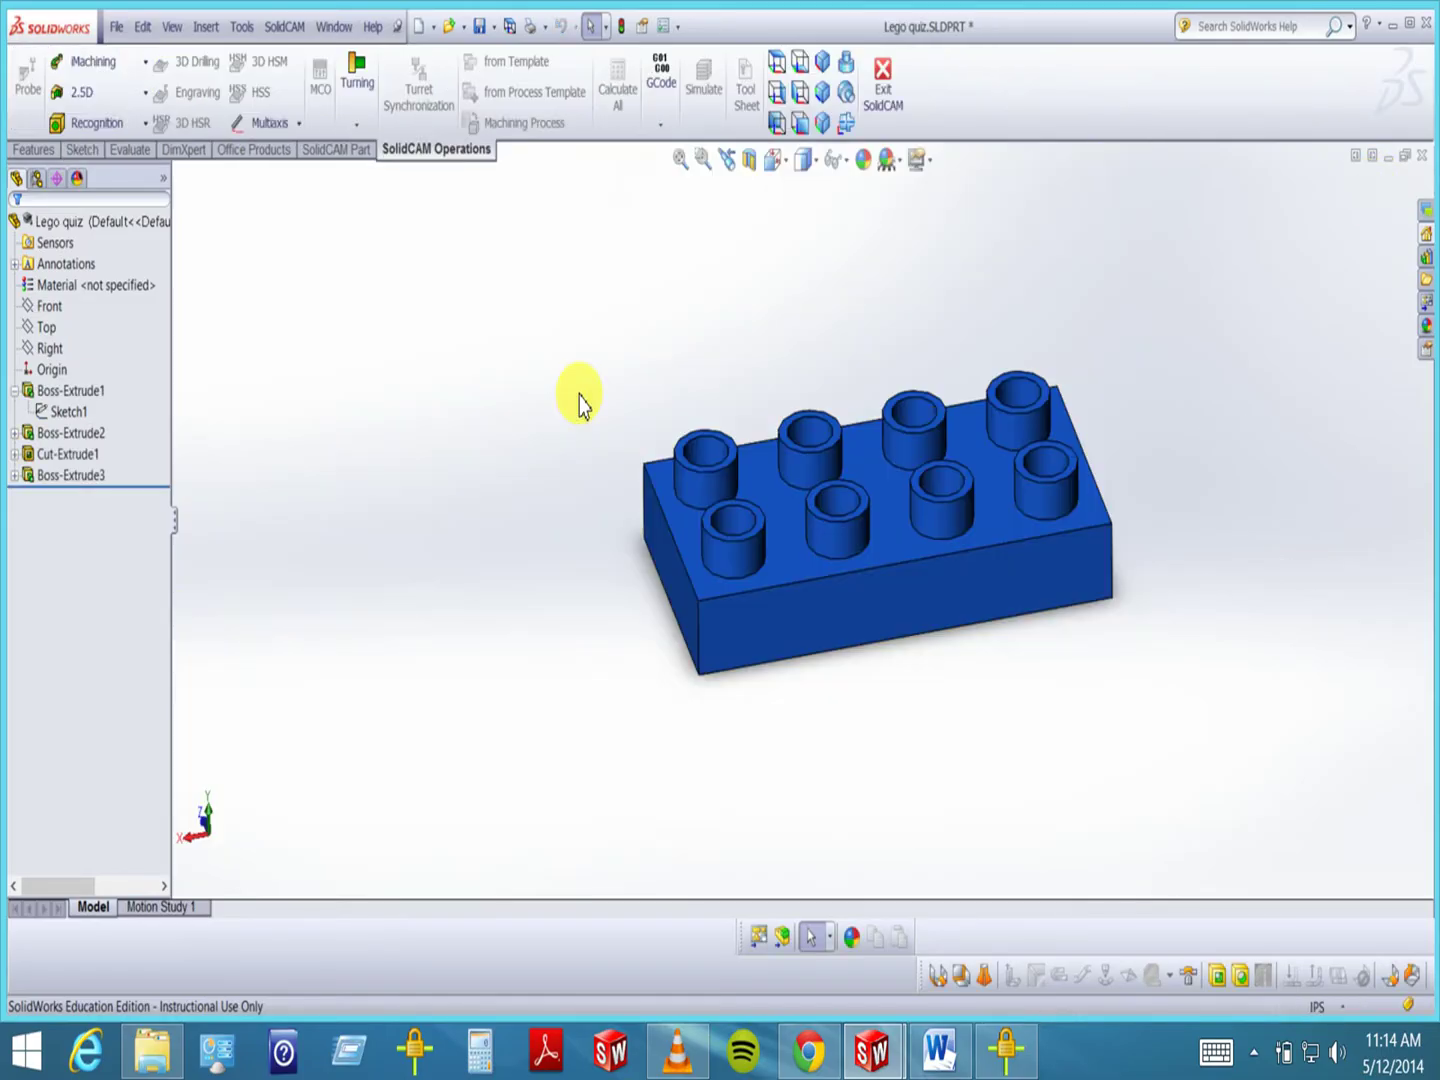
# - Compare the Boss-Extrude1 feature with its underlying Sketch1, reopening the sketch for review and exiting it without edits
pyautogui.click(40, 392)
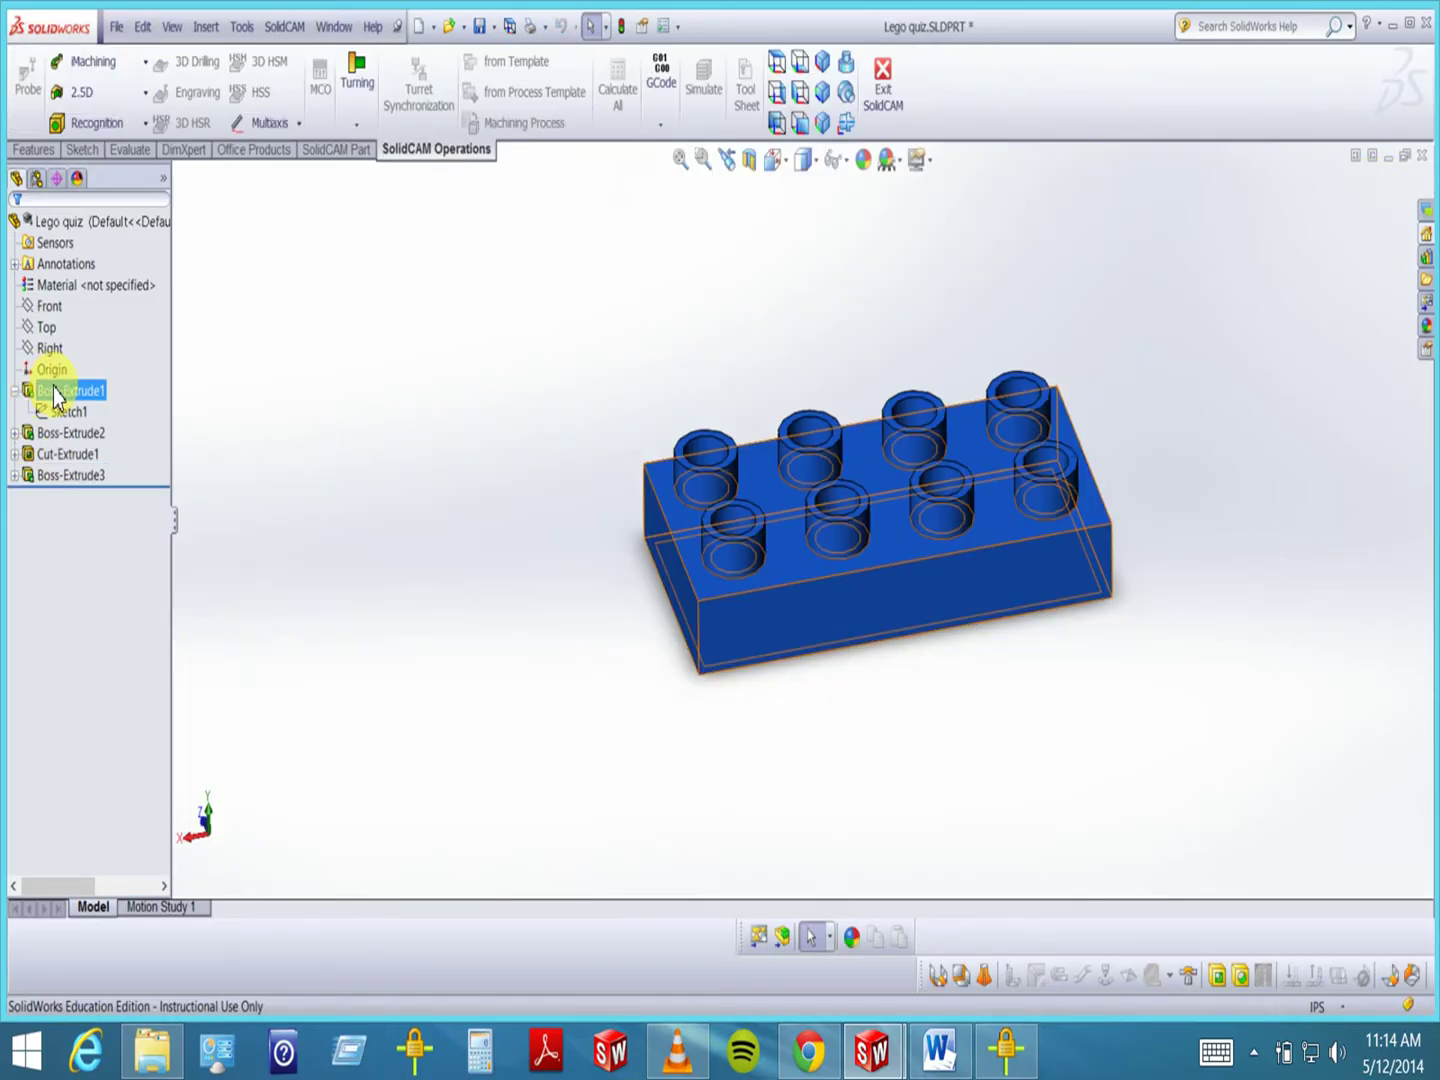
pyautogui.press('Escape')
pyautogui.click(45, 150)
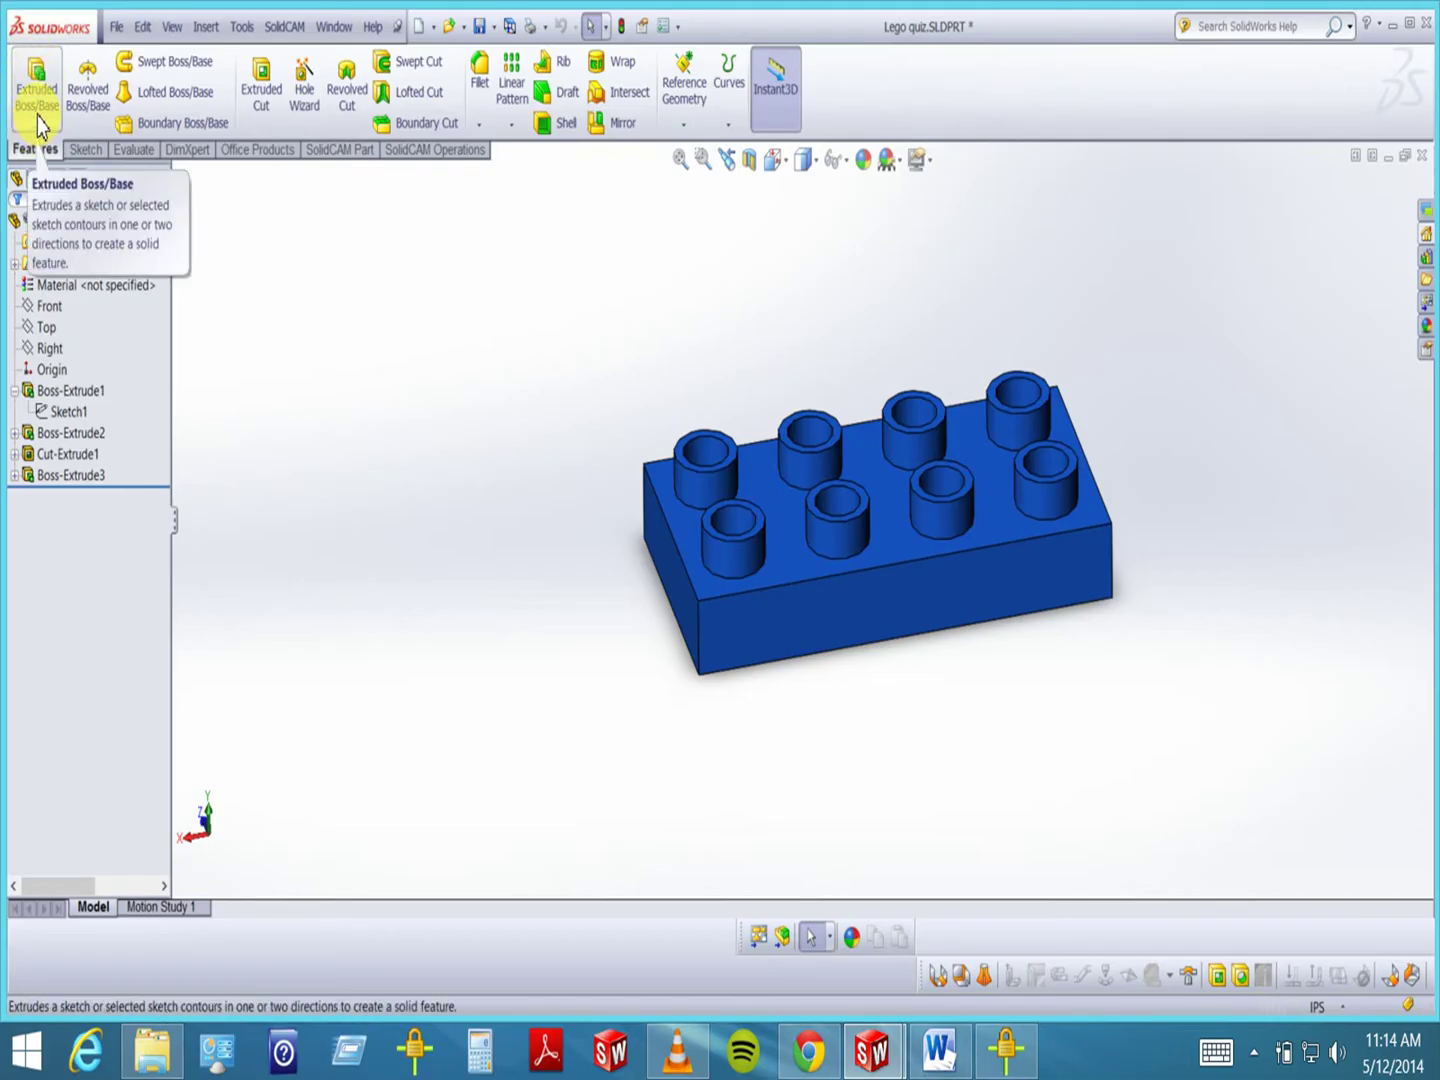
pyautogui.click(56, 391)
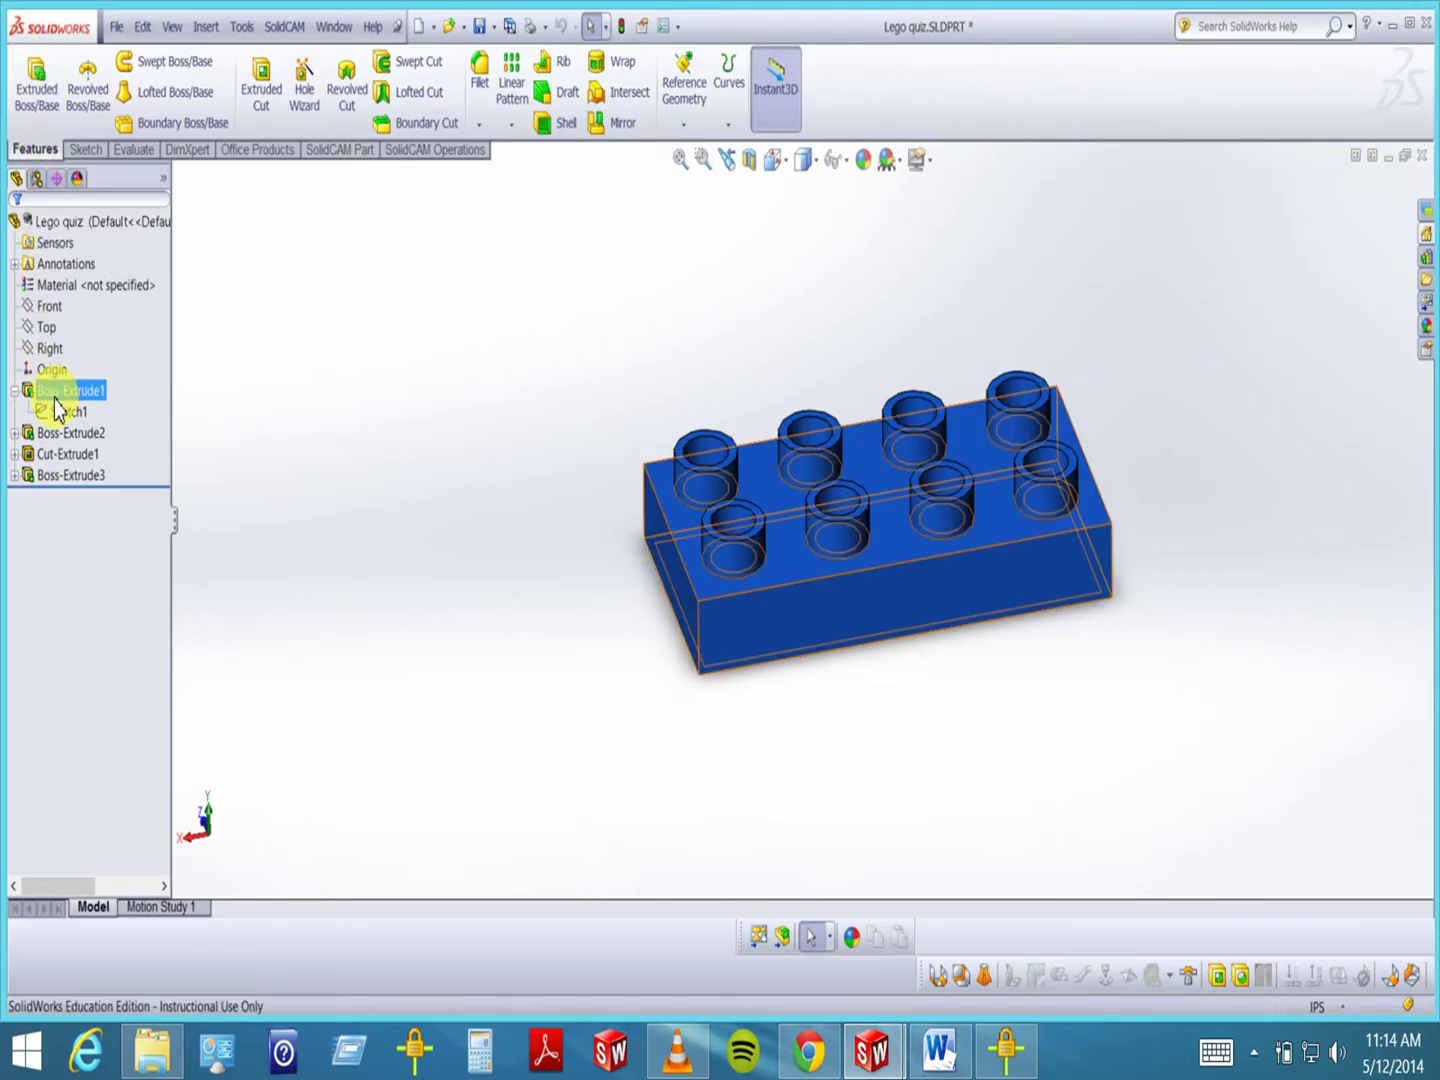
pyautogui.click(63, 413)
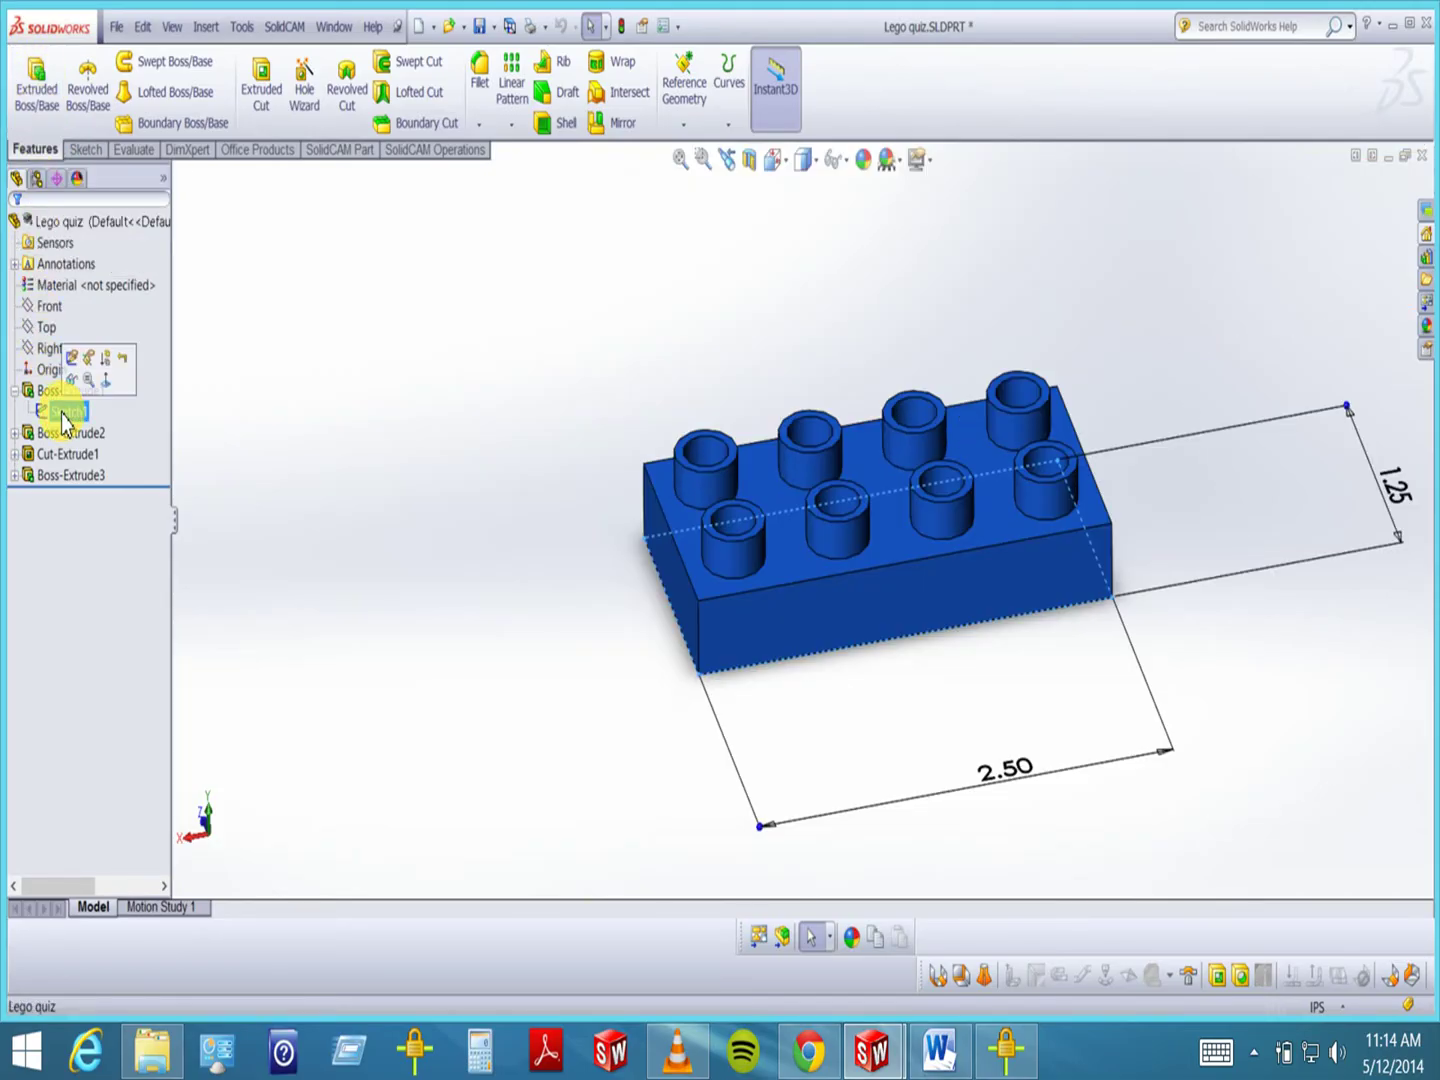
pyautogui.click(71, 357)
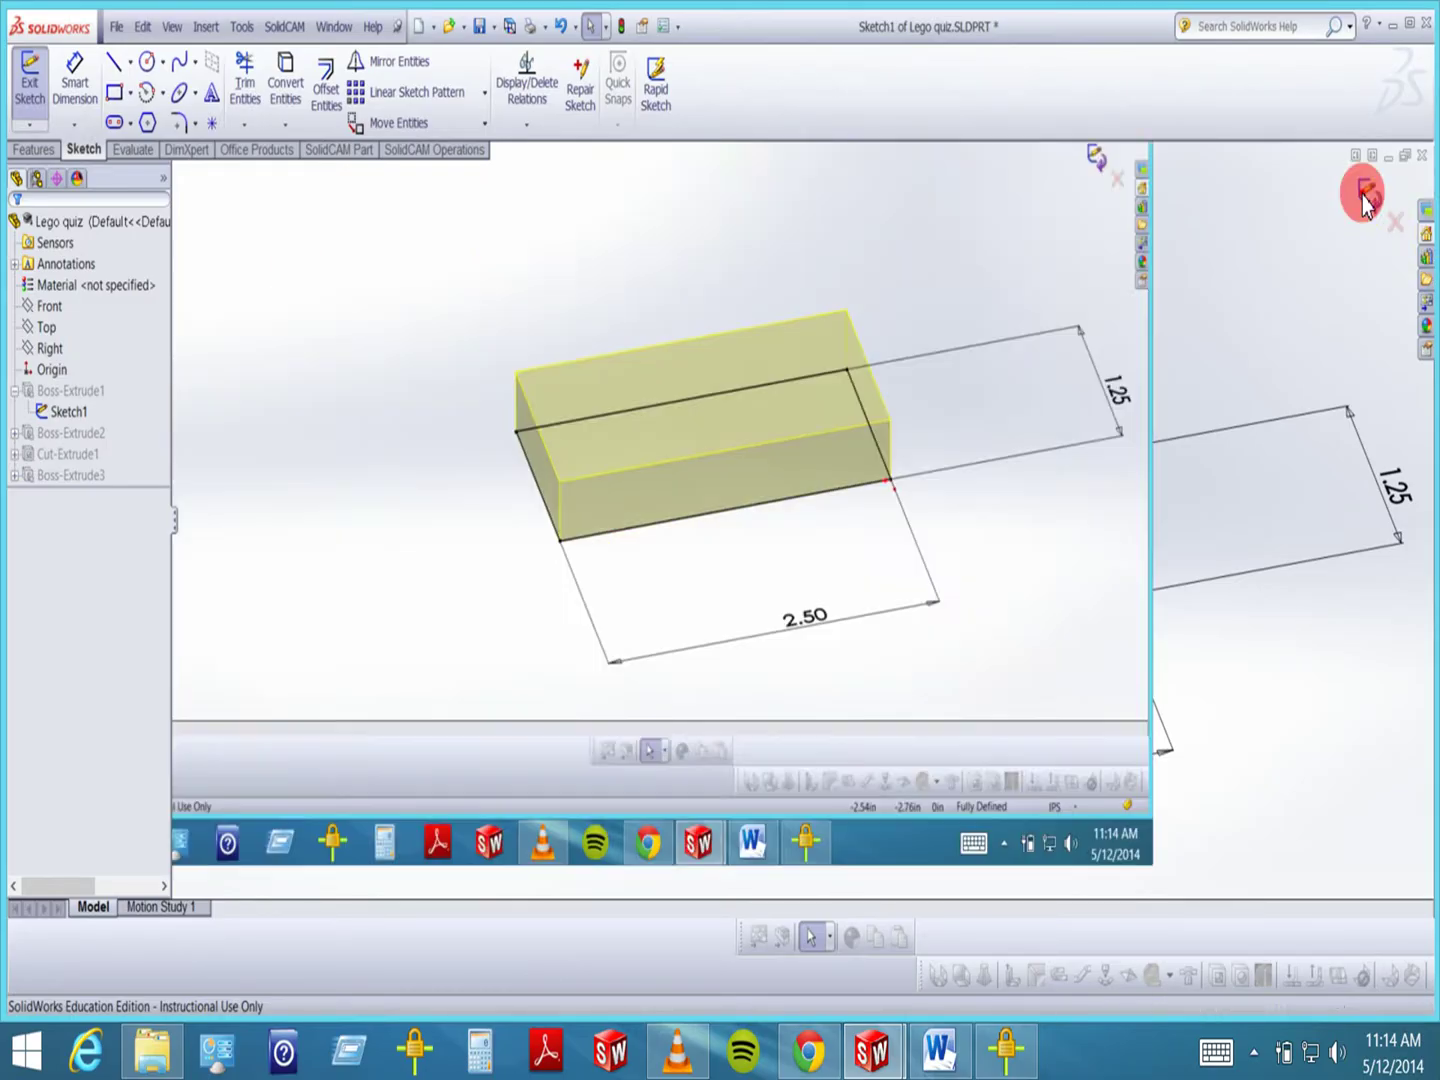
pyautogui.click(1367, 196)
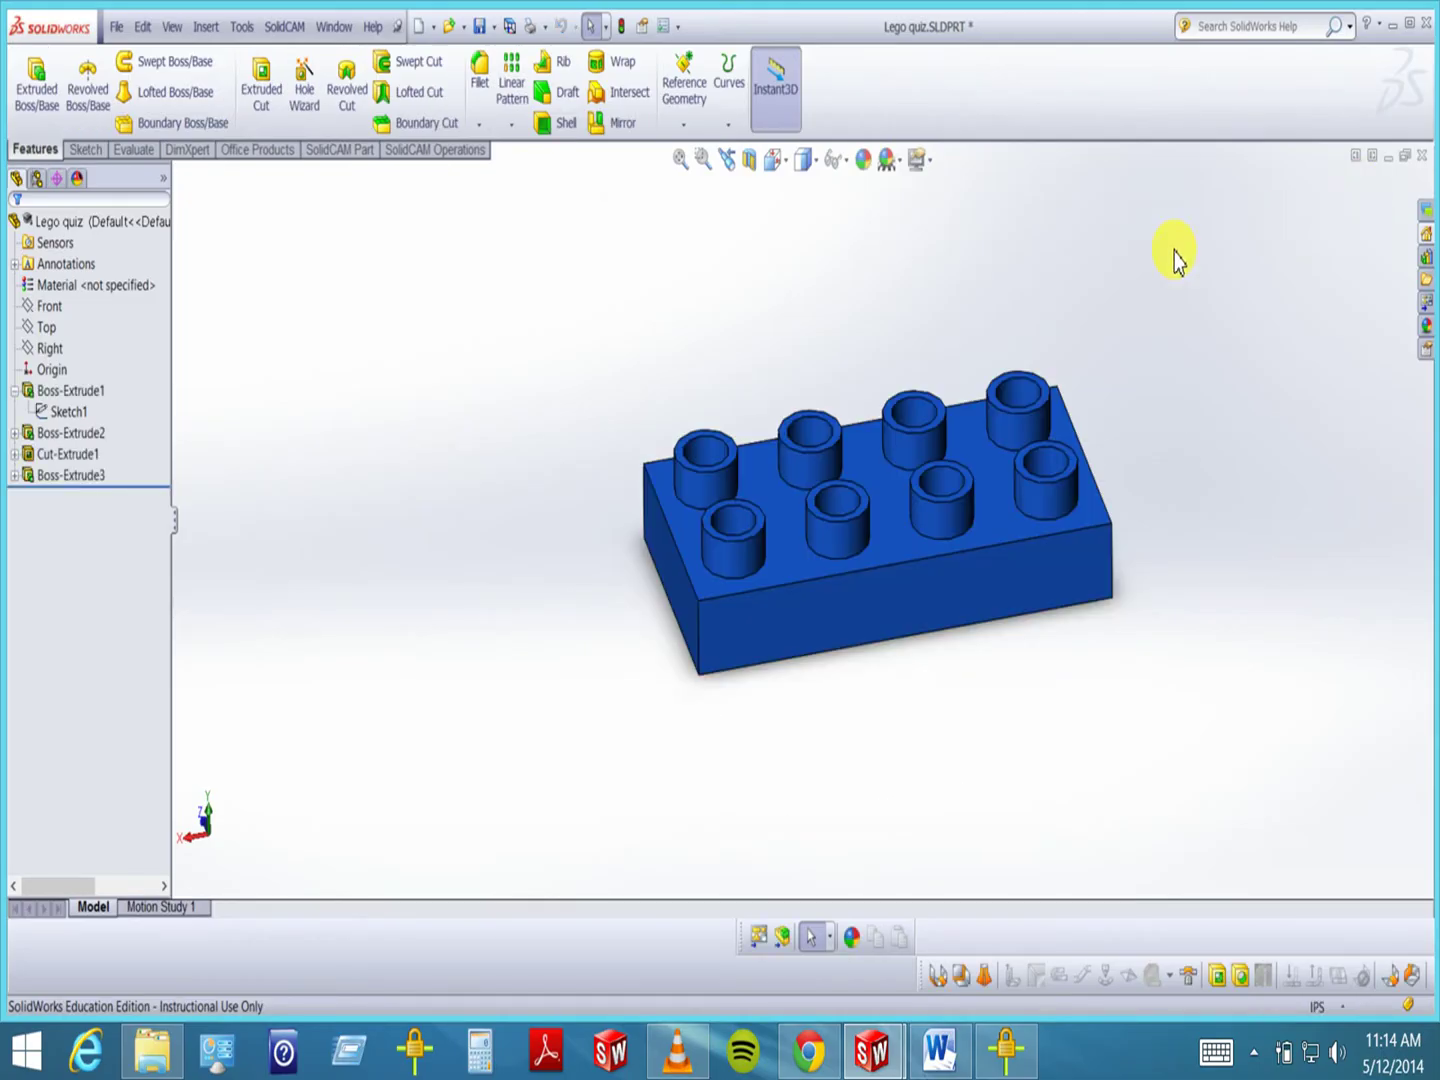
# - Examine the studs on the brick's top face and the dimensions of the Boss-Extrude2 feature that forms them
pyautogui.moveTo(725, 581)
pyautogui.mouseDown(button='middle')
pyautogui.moveTo(736, 608)
pyautogui.moveTo(749, 601)
pyautogui.mouseUp(button='middle')
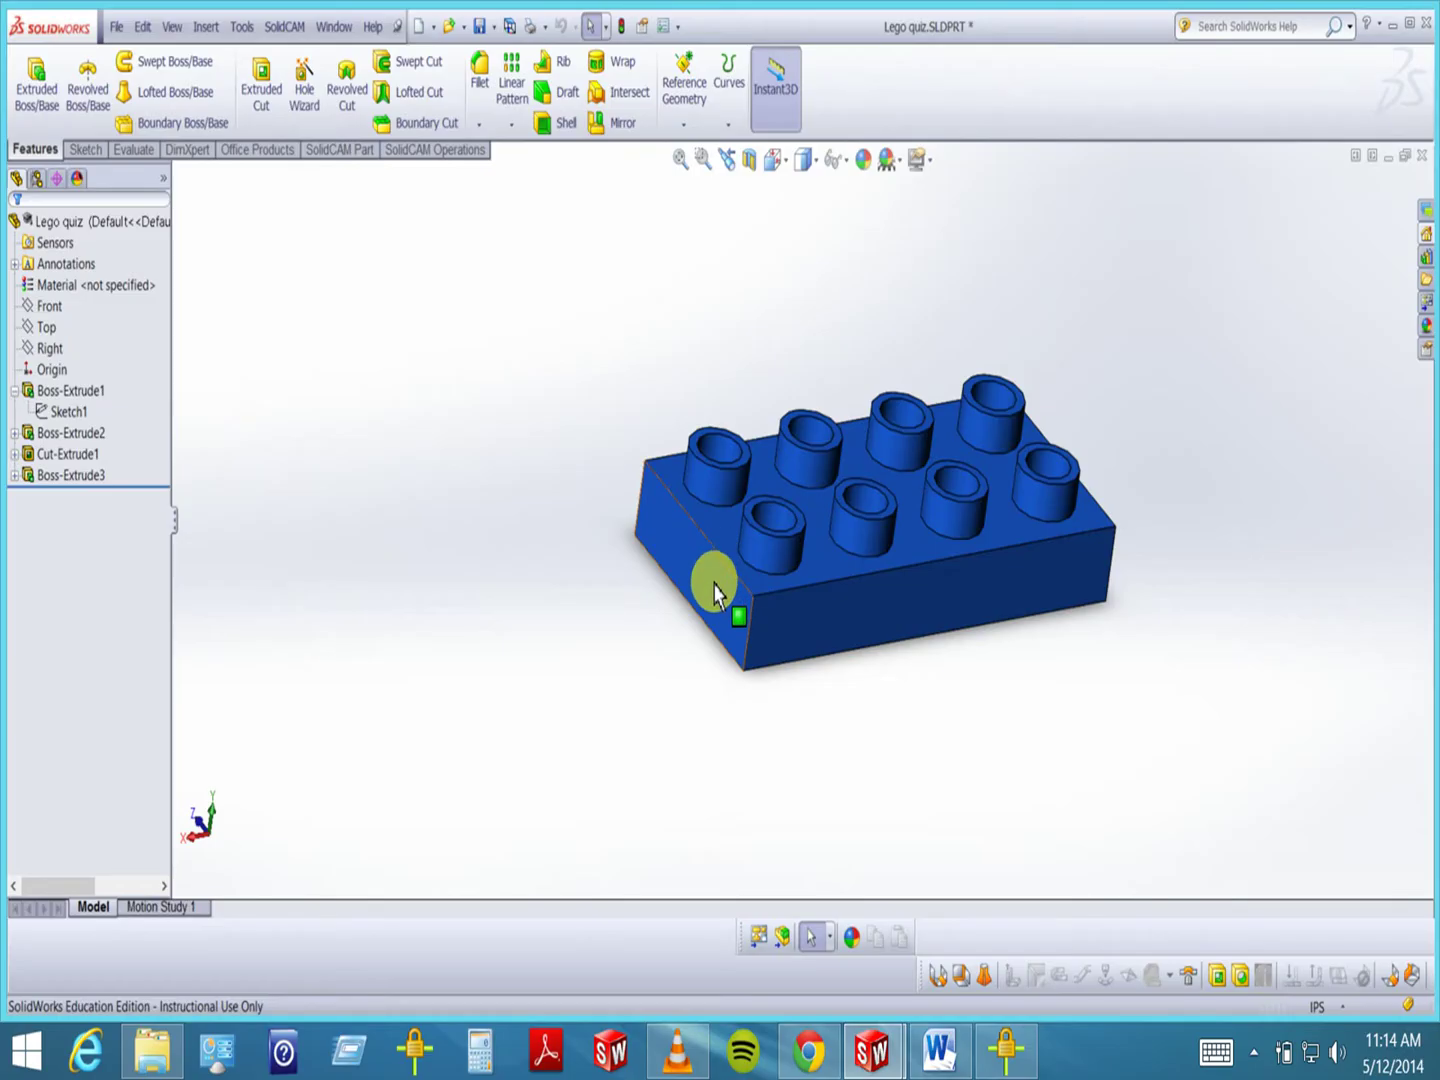
pyautogui.moveTo(720, 579)
pyautogui.mouseDown(button='middle')
pyautogui.moveTo(752, 581)
pyautogui.moveTo(733, 644)
pyautogui.moveTo(739, 566)
pyautogui.mouseUp(button='middle')
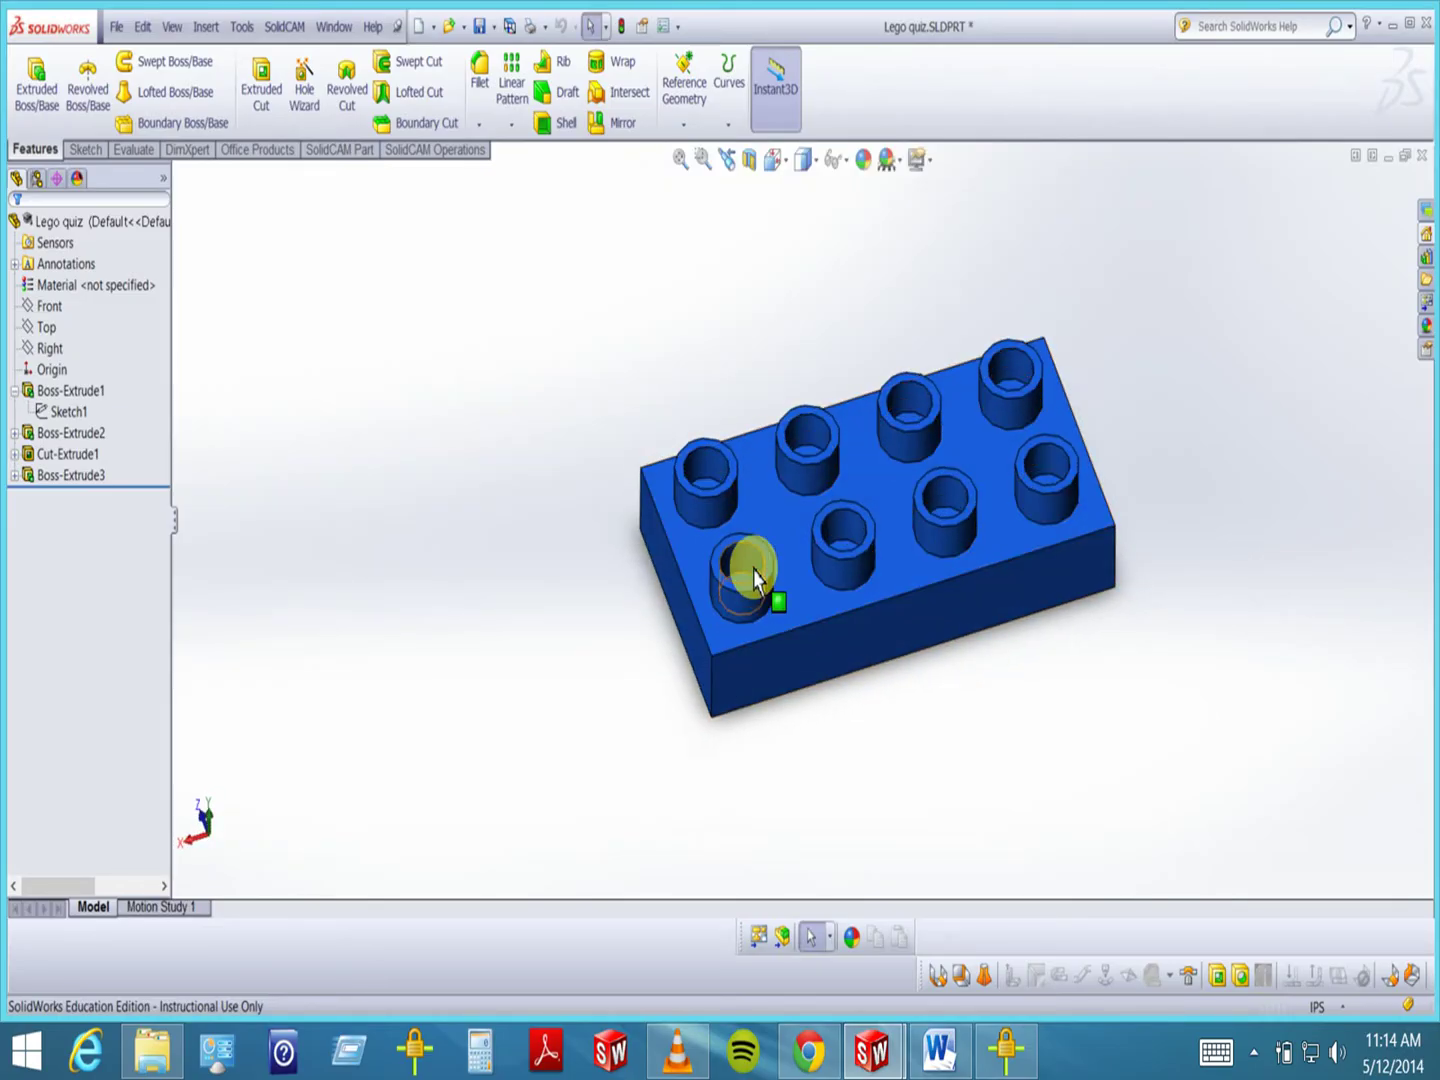
pyautogui.click(720, 520)
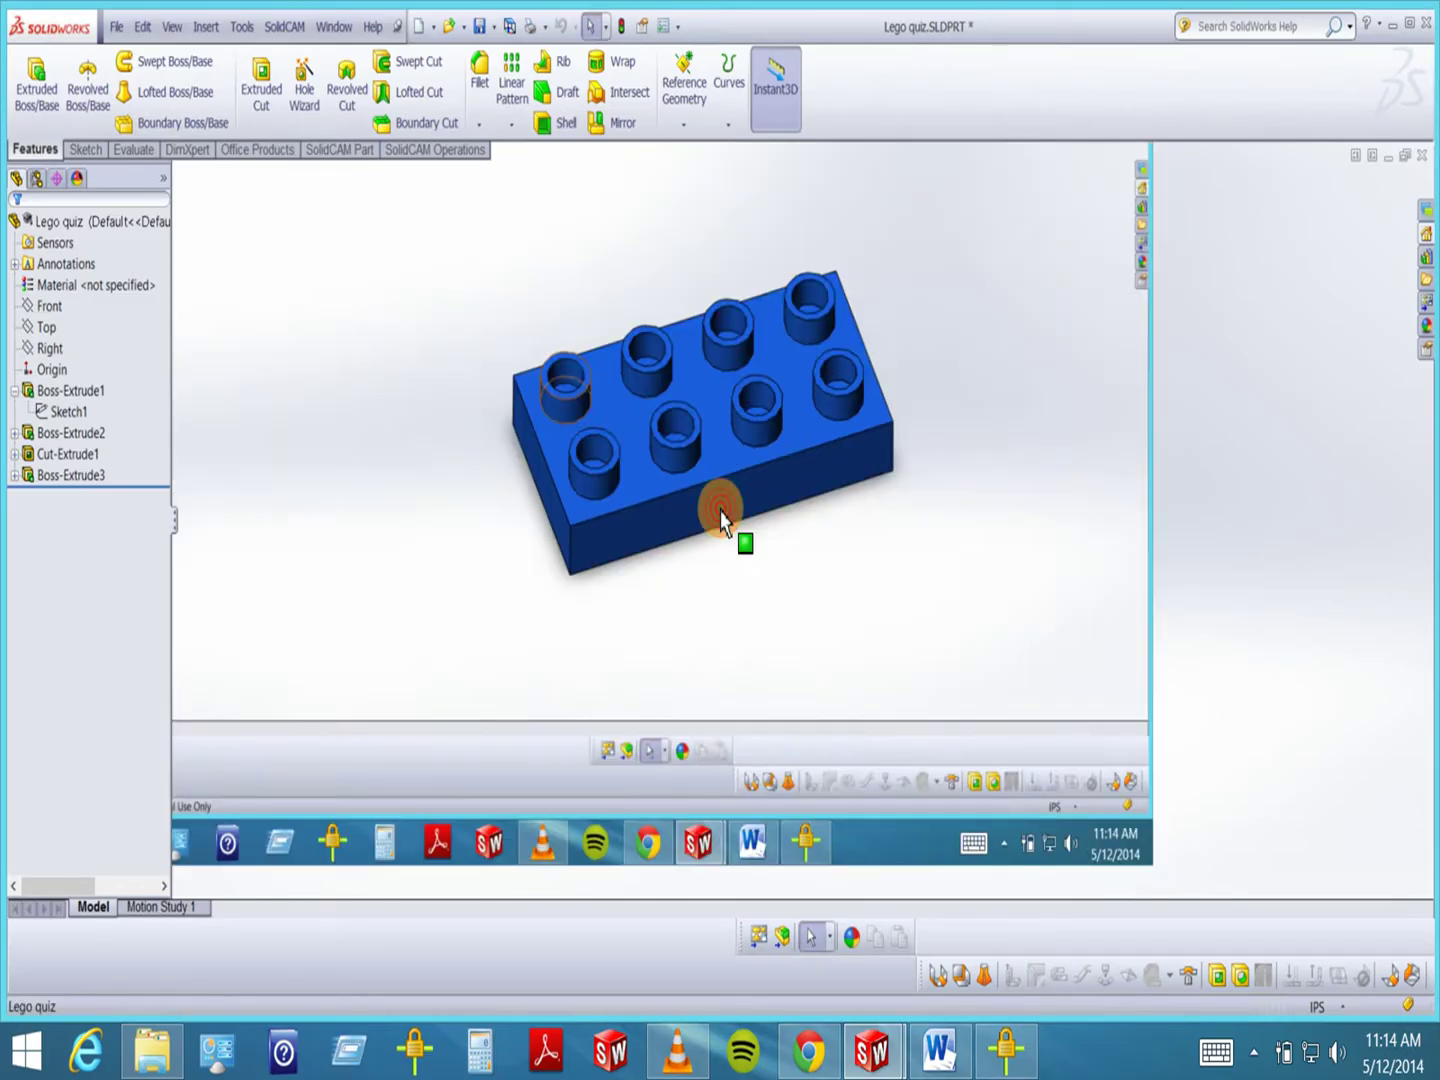
pyautogui.moveTo(723, 519); pyautogui.dragTo(735, 475, button='middle')
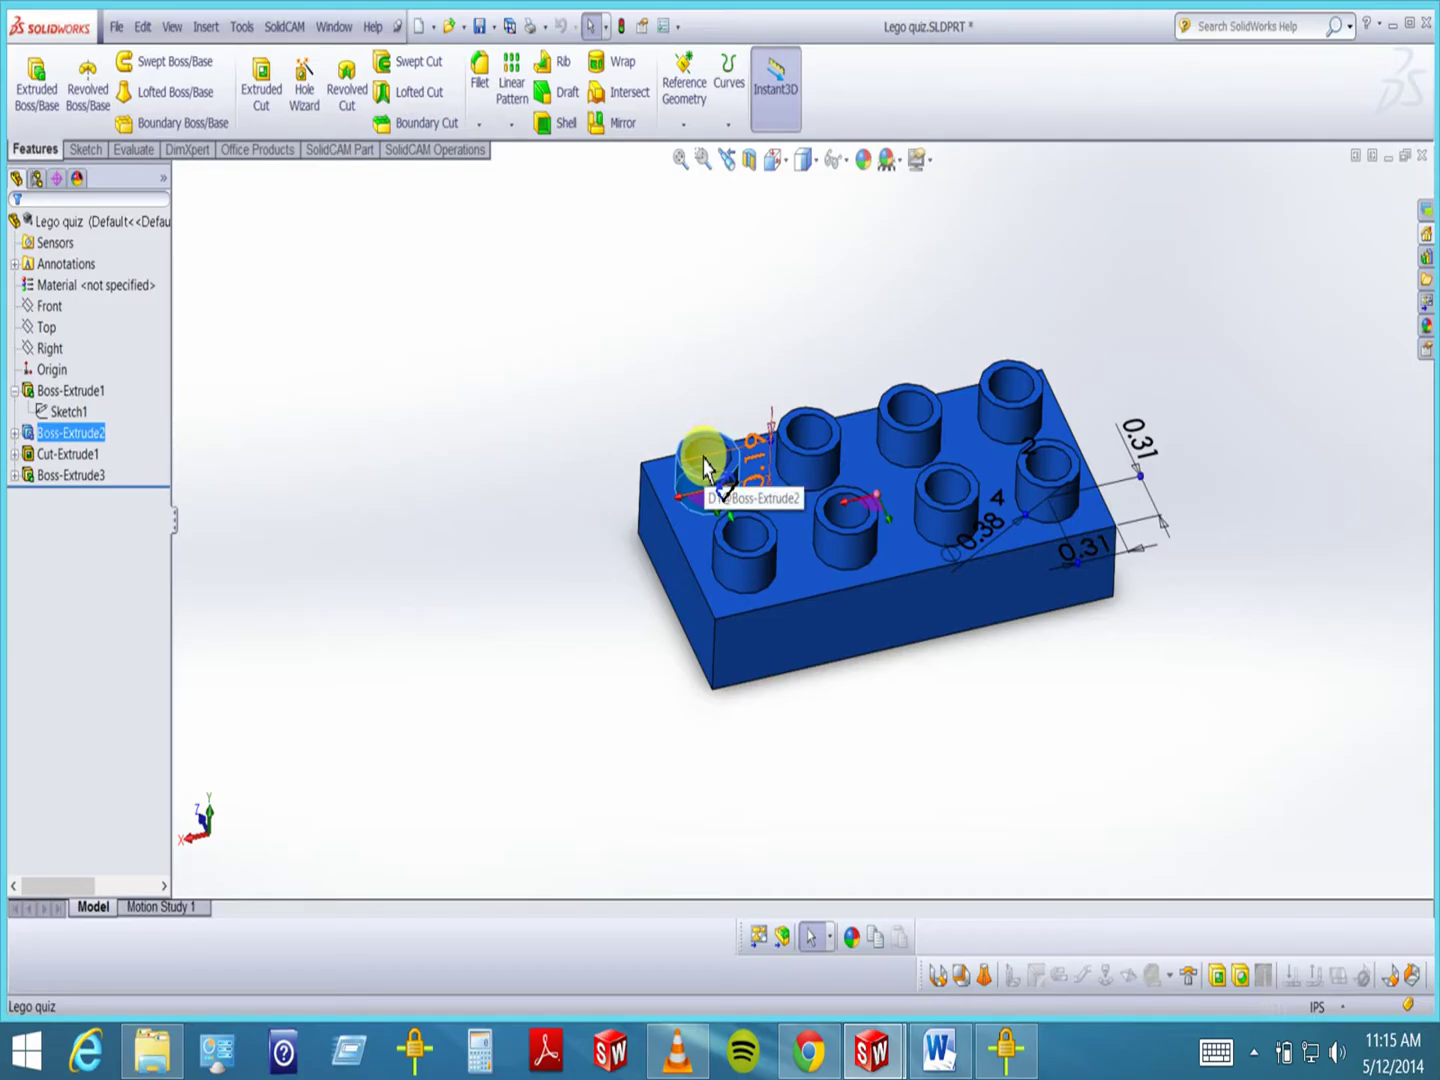
pyautogui.click(447, 395)
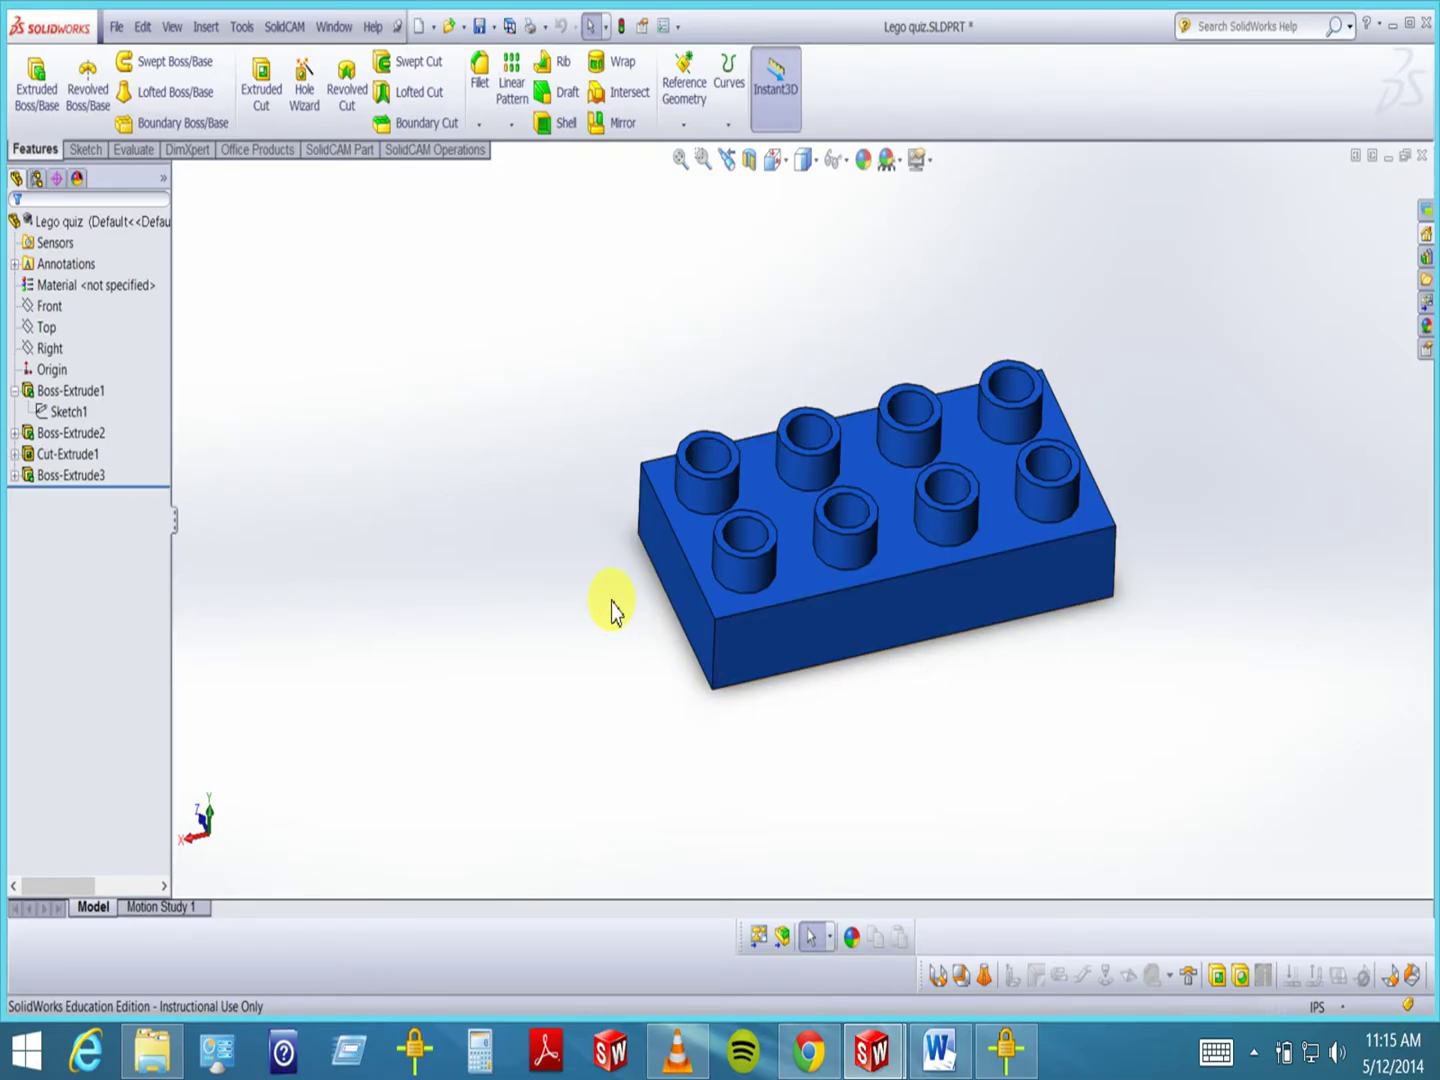
# - Fillet the outer top edge of the brick's back corner stud with a constant radius of 0.10 in
pyautogui.click(703, 159)
pyautogui.moveTo(653, 402); pyautogui.dragTo(720, 492)
pyautogui.click(704, 159)
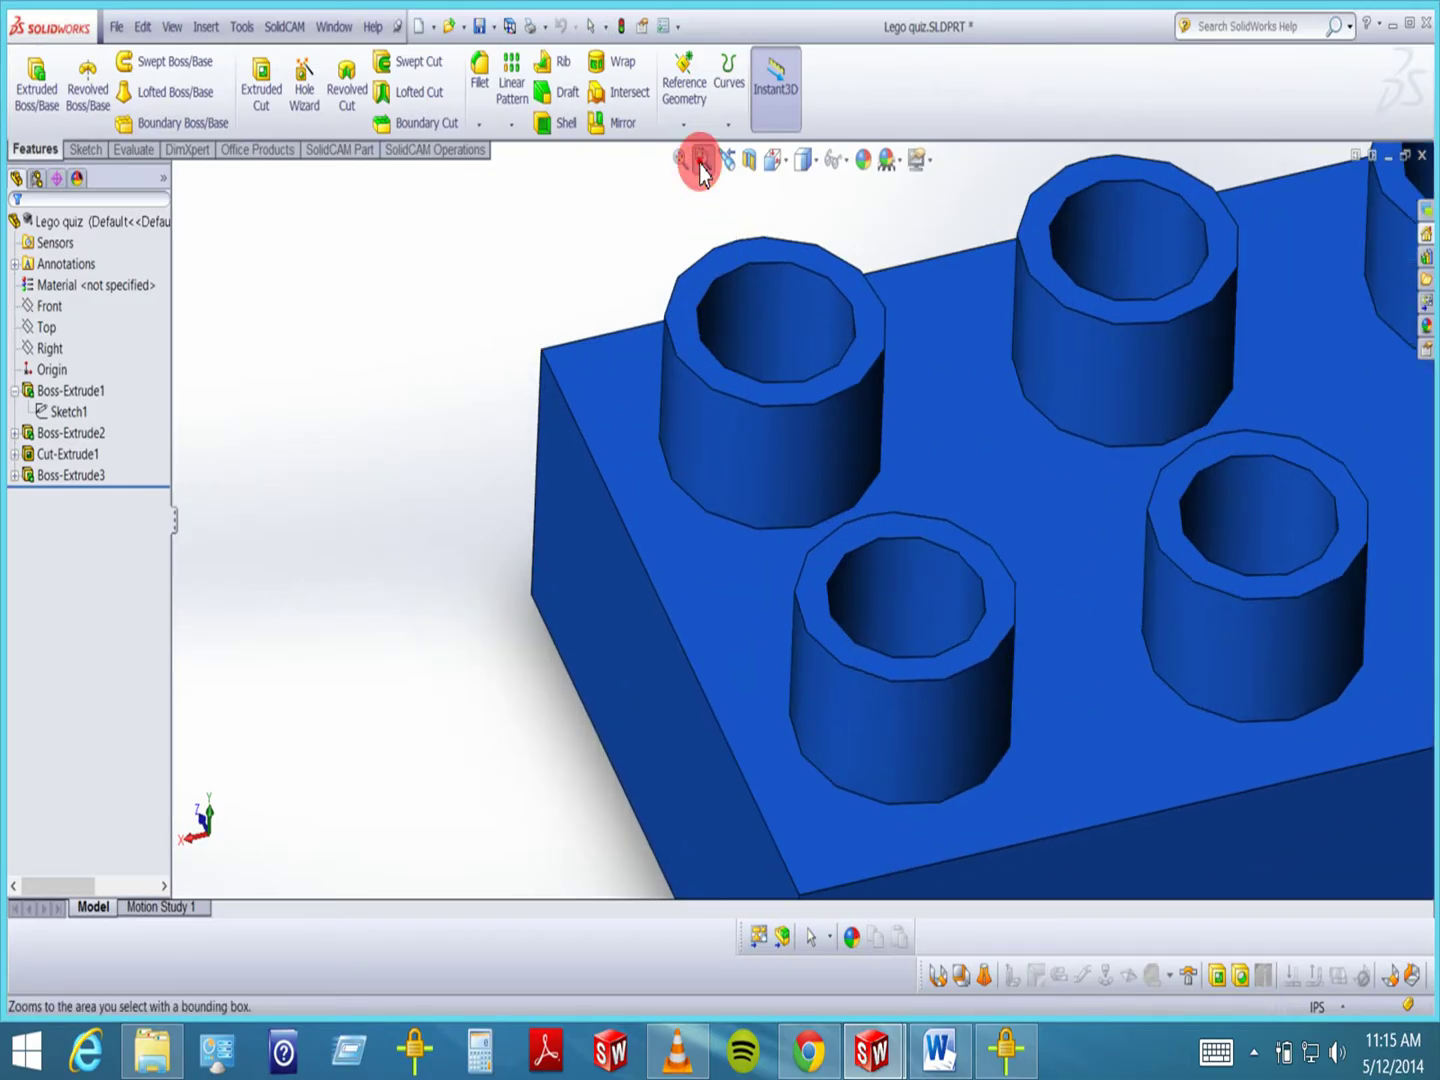
pyautogui.click(483, 70)
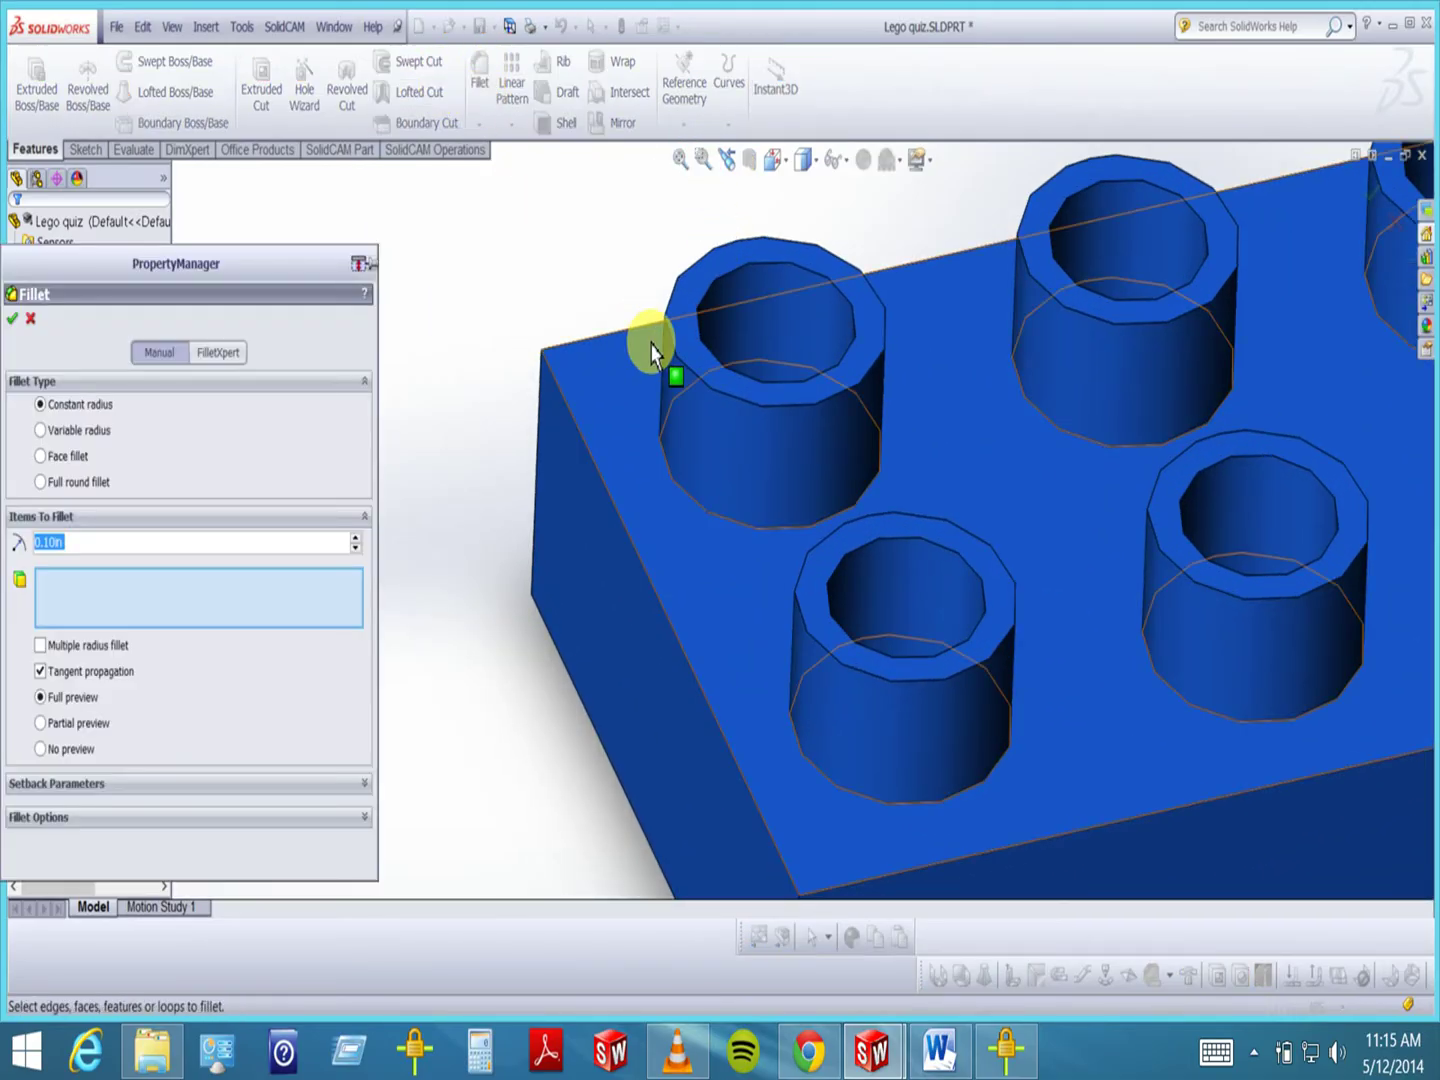
pyautogui.click(675, 364)
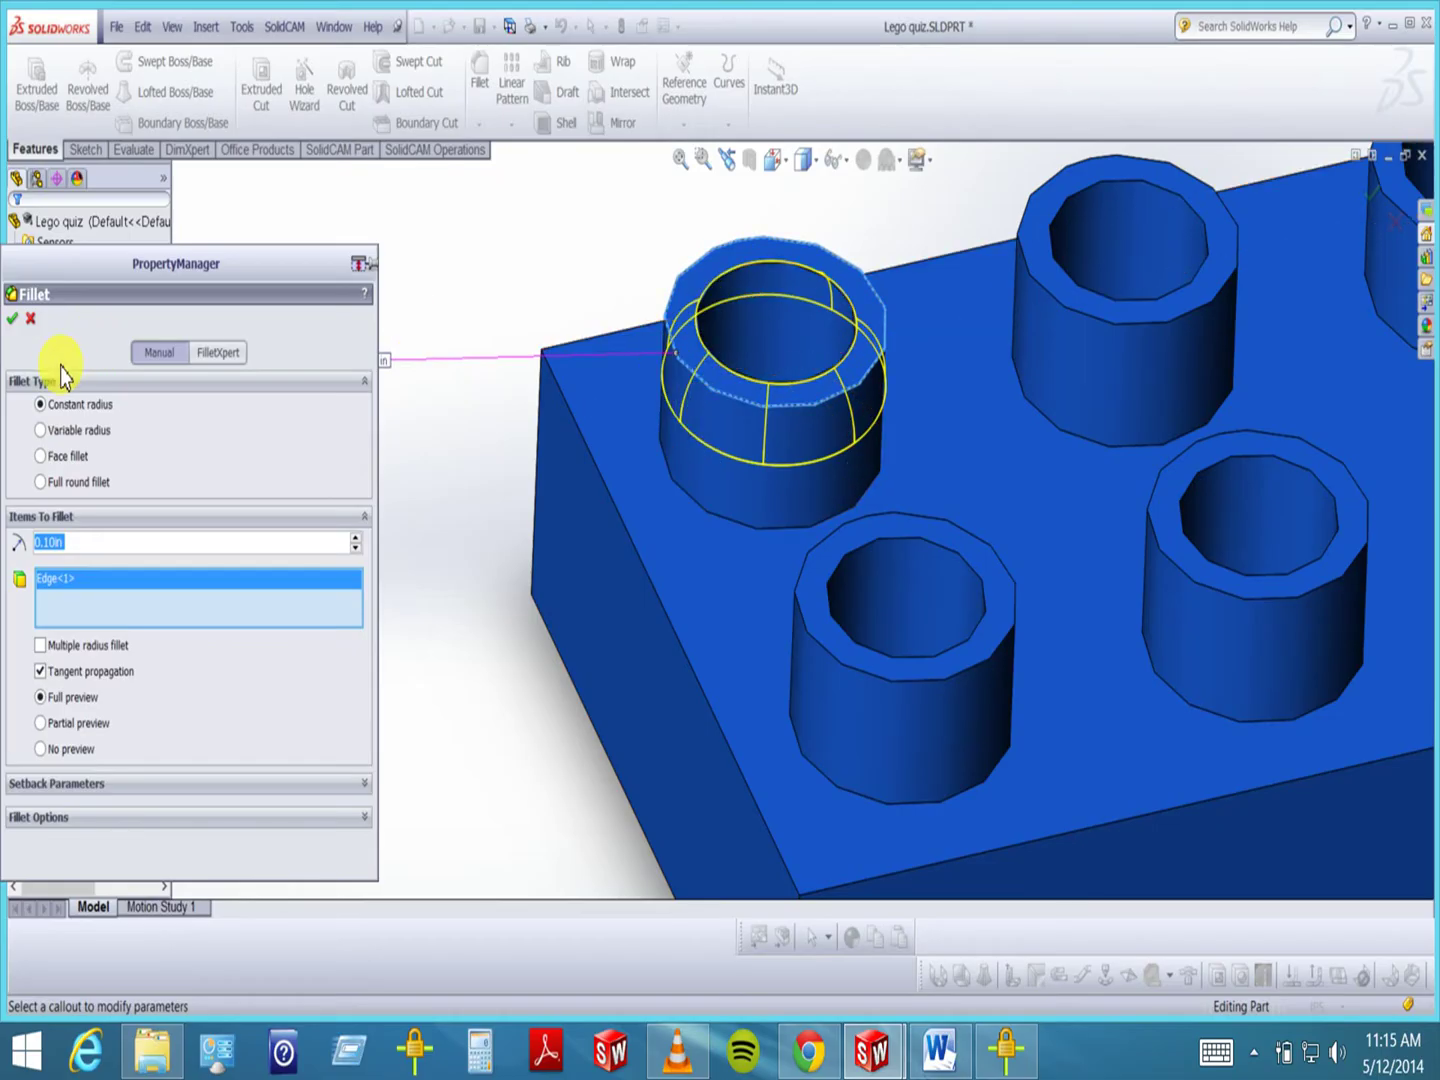
pyautogui.click(15, 320)
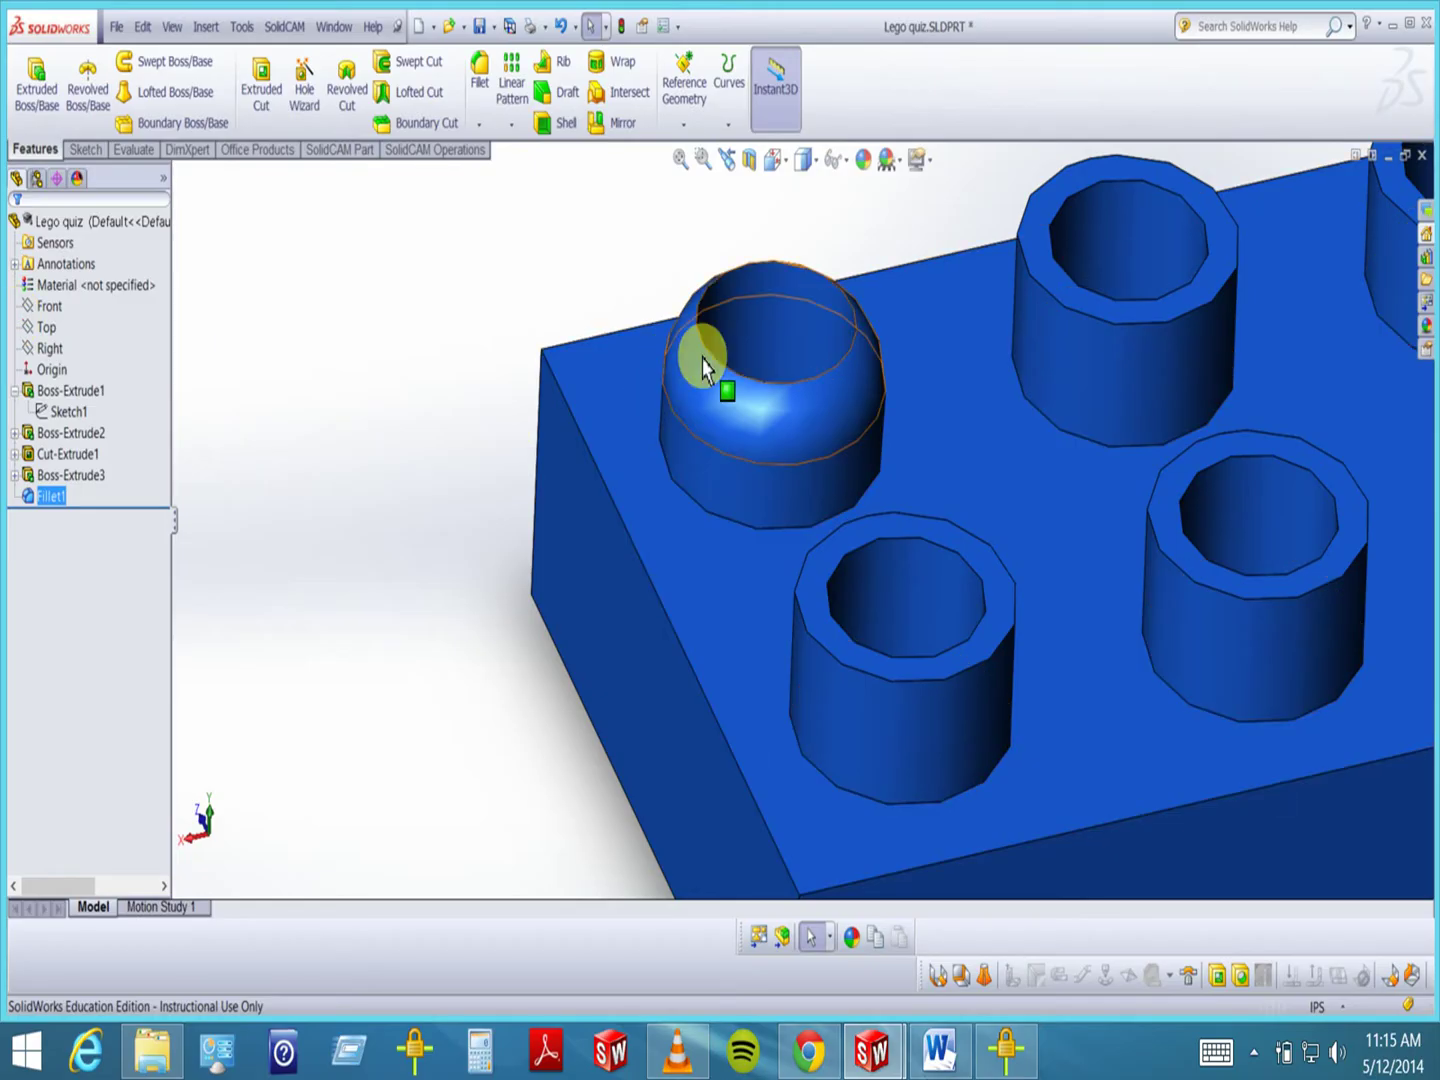
pyautogui.click(301, 300)
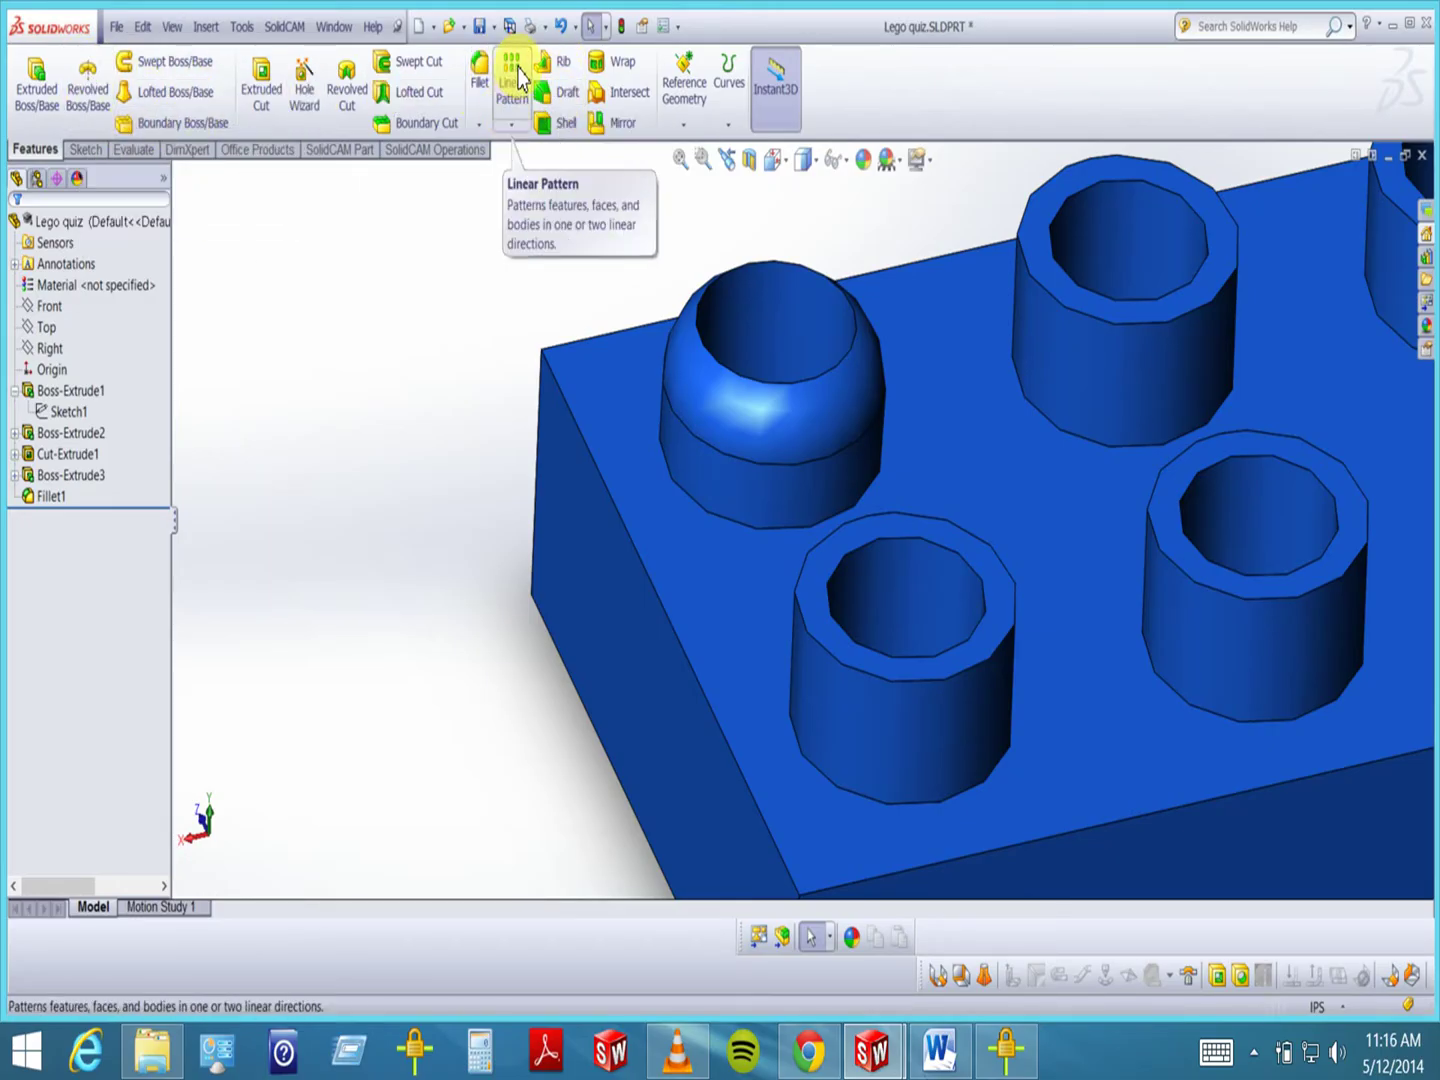
pyautogui.click(480, 123)
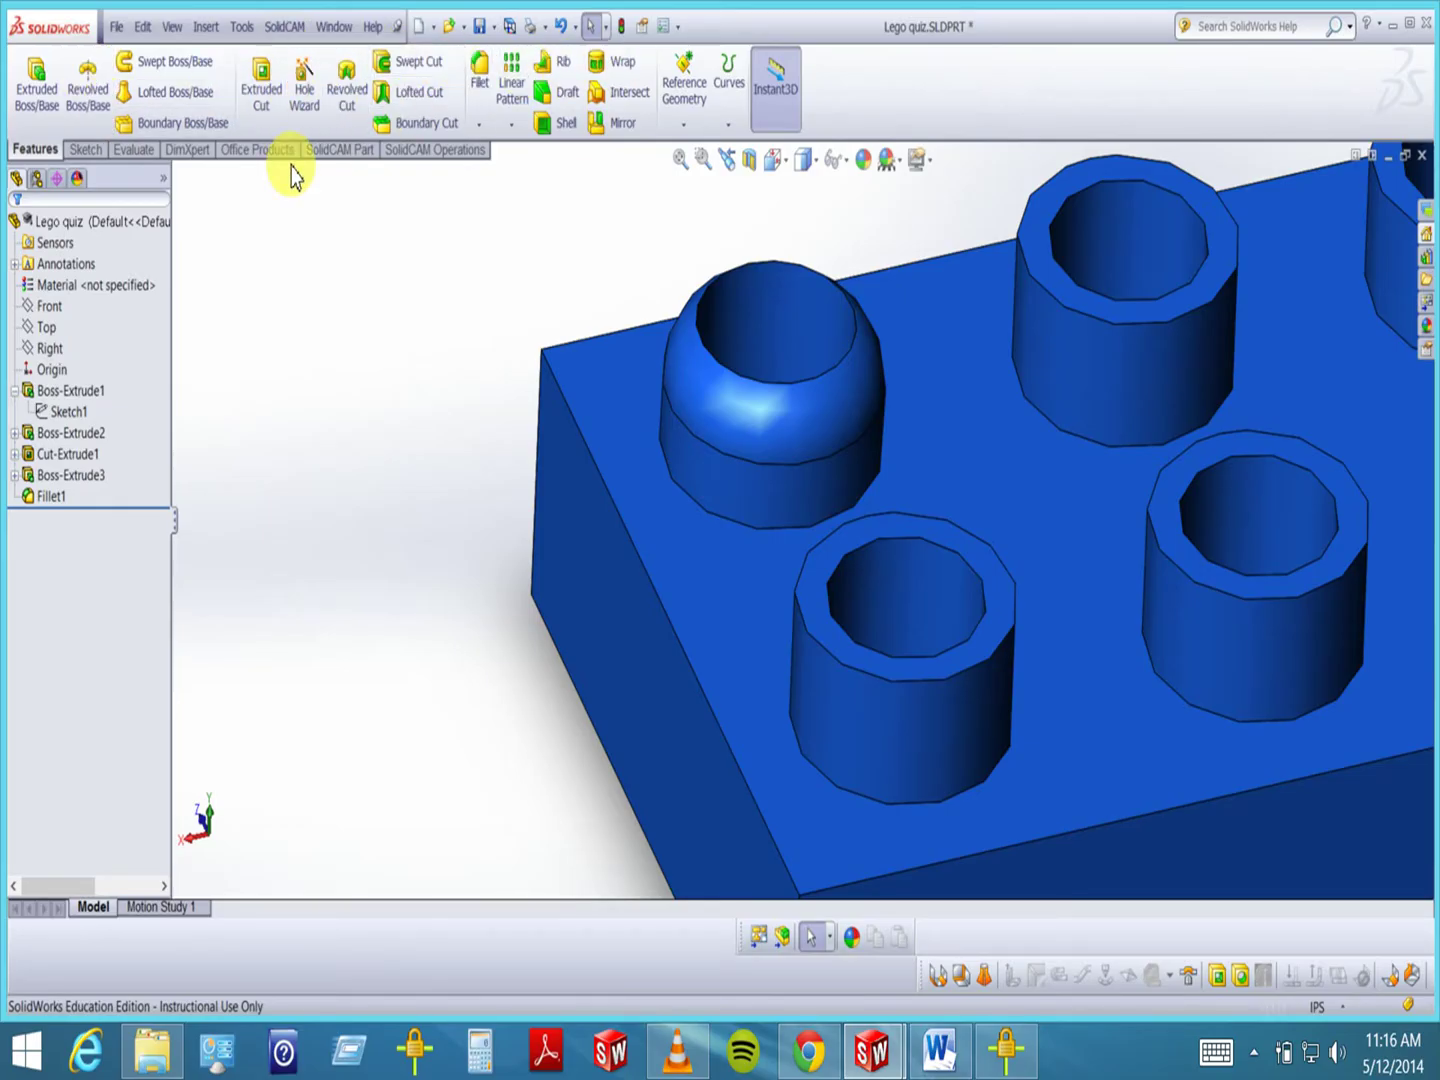
pyautogui.click(296, 347)
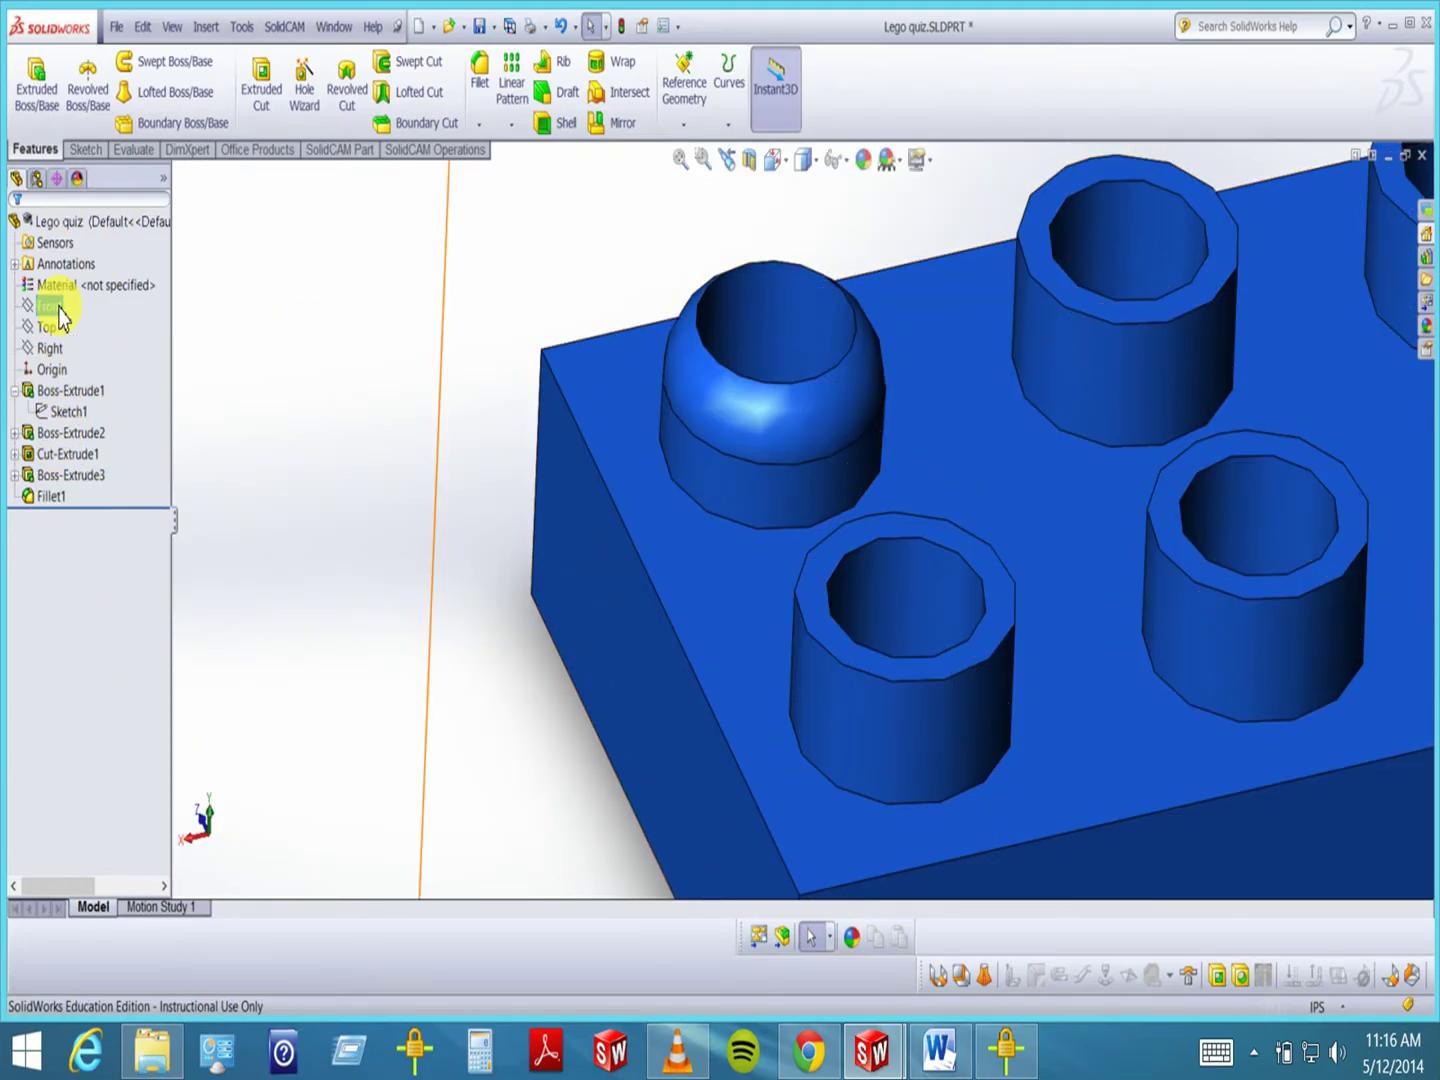
# - Review the base and stud extrusions, Boss-Extrude1 and Boss-Extrude2, together with the sketches they are built from
pyautogui.click(60, 393)
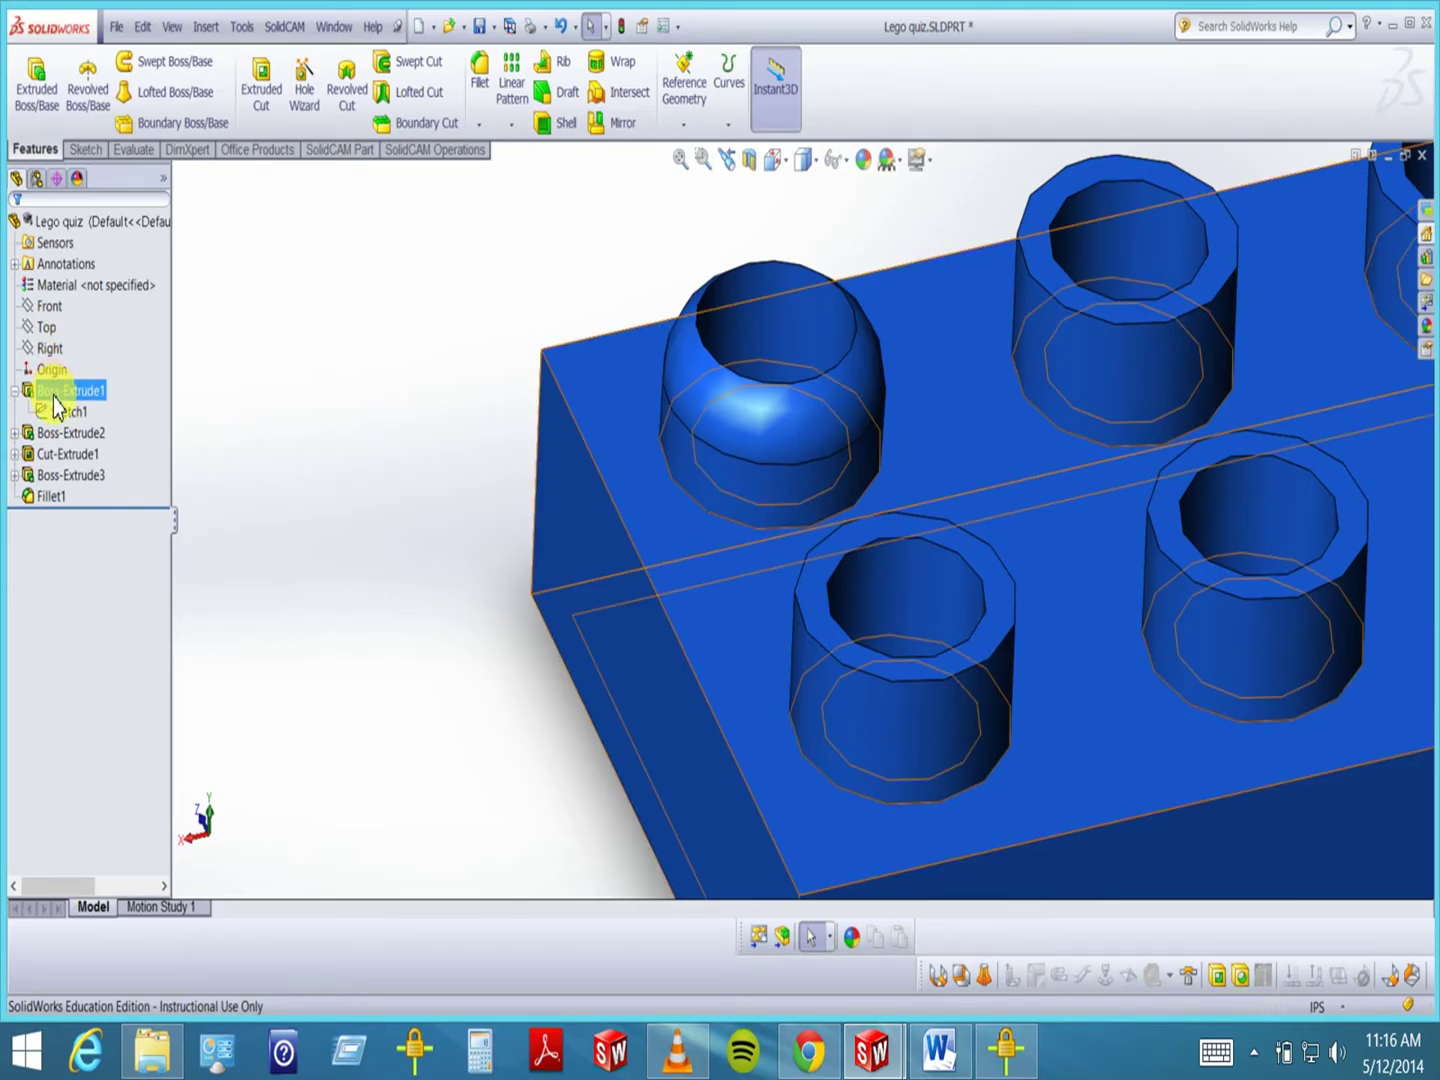
pyautogui.click(85, 610)
pyautogui.scroll(-5, 450, 595)
pyautogui.click(42, 432)
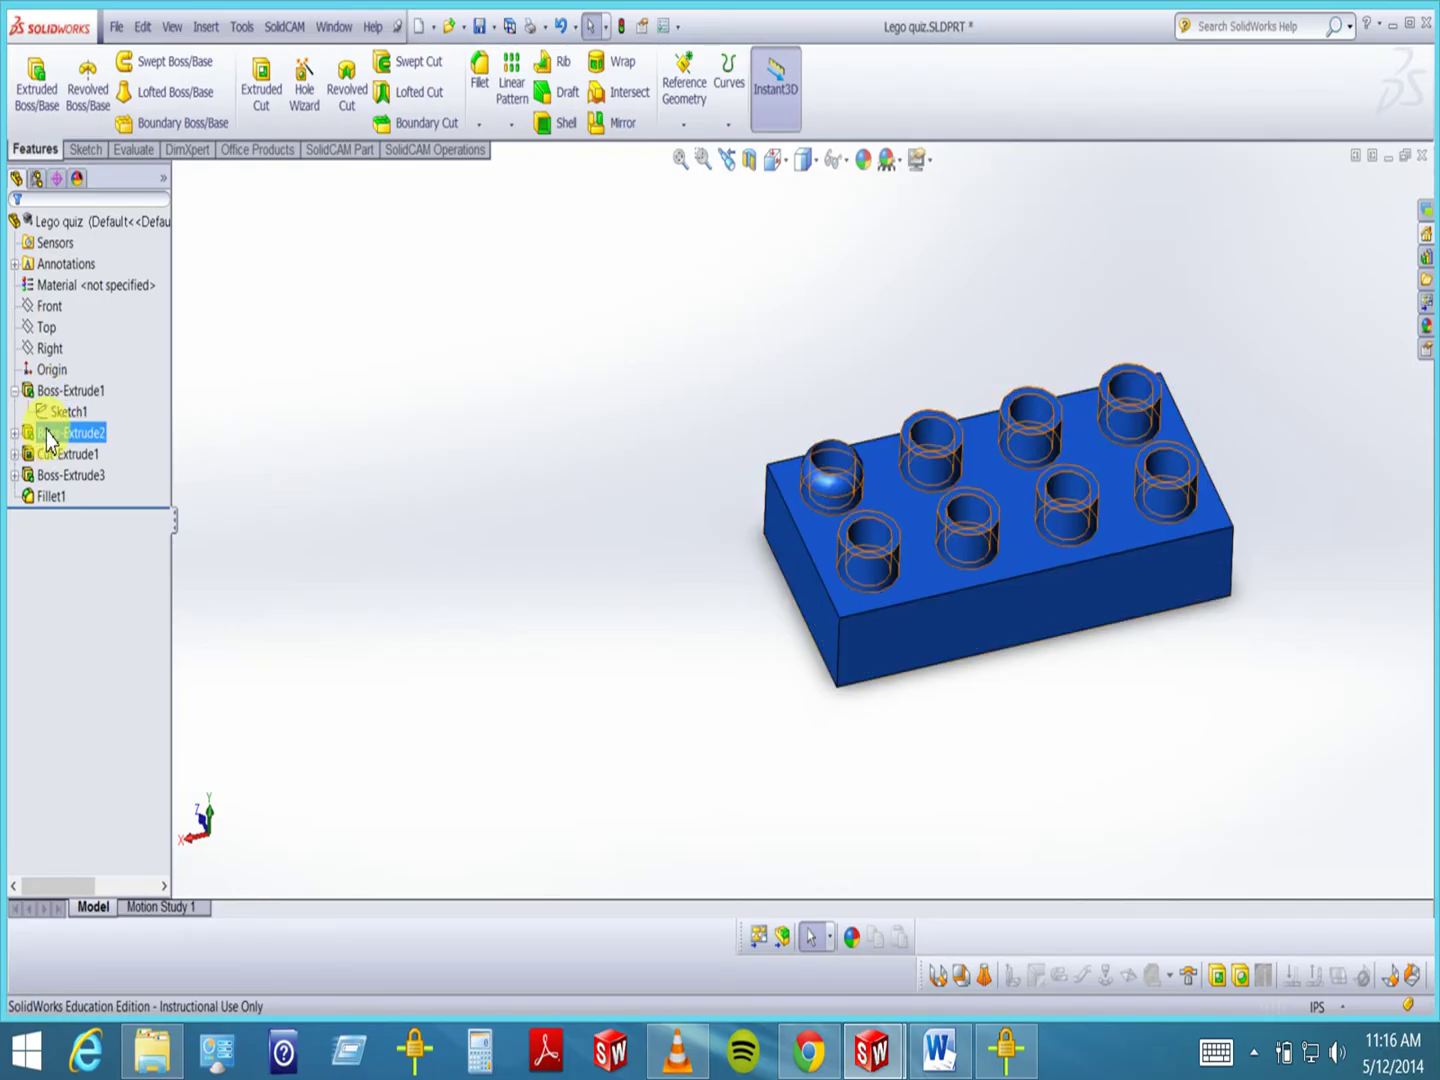
pyautogui.click(62, 417)
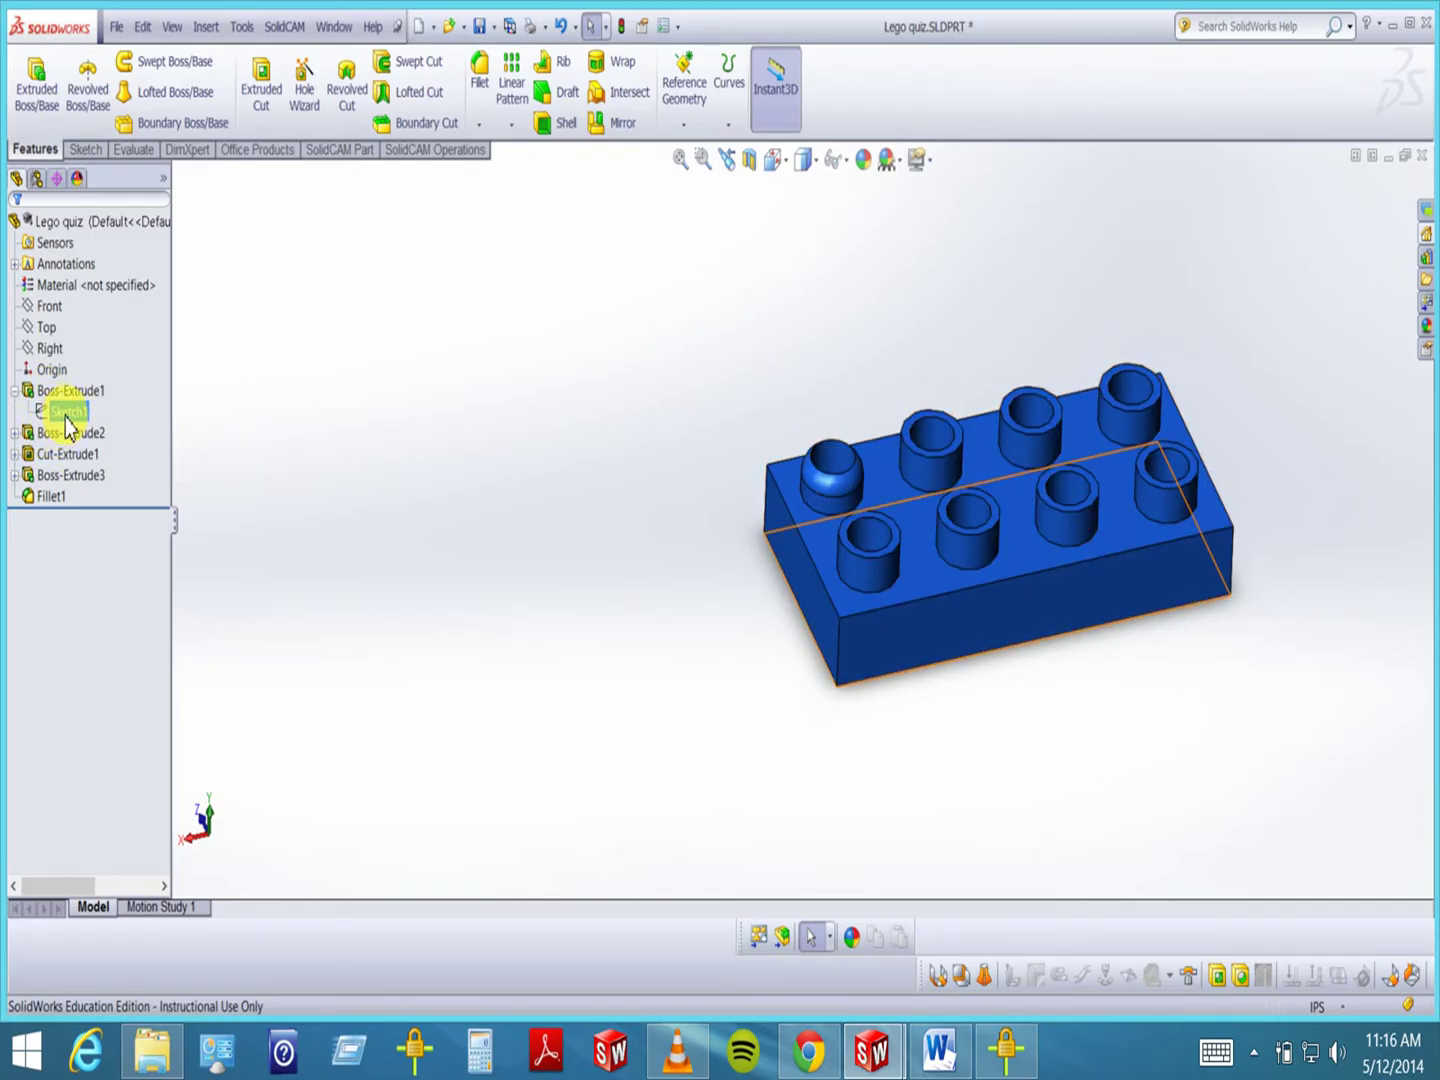
pyautogui.click(64, 392)
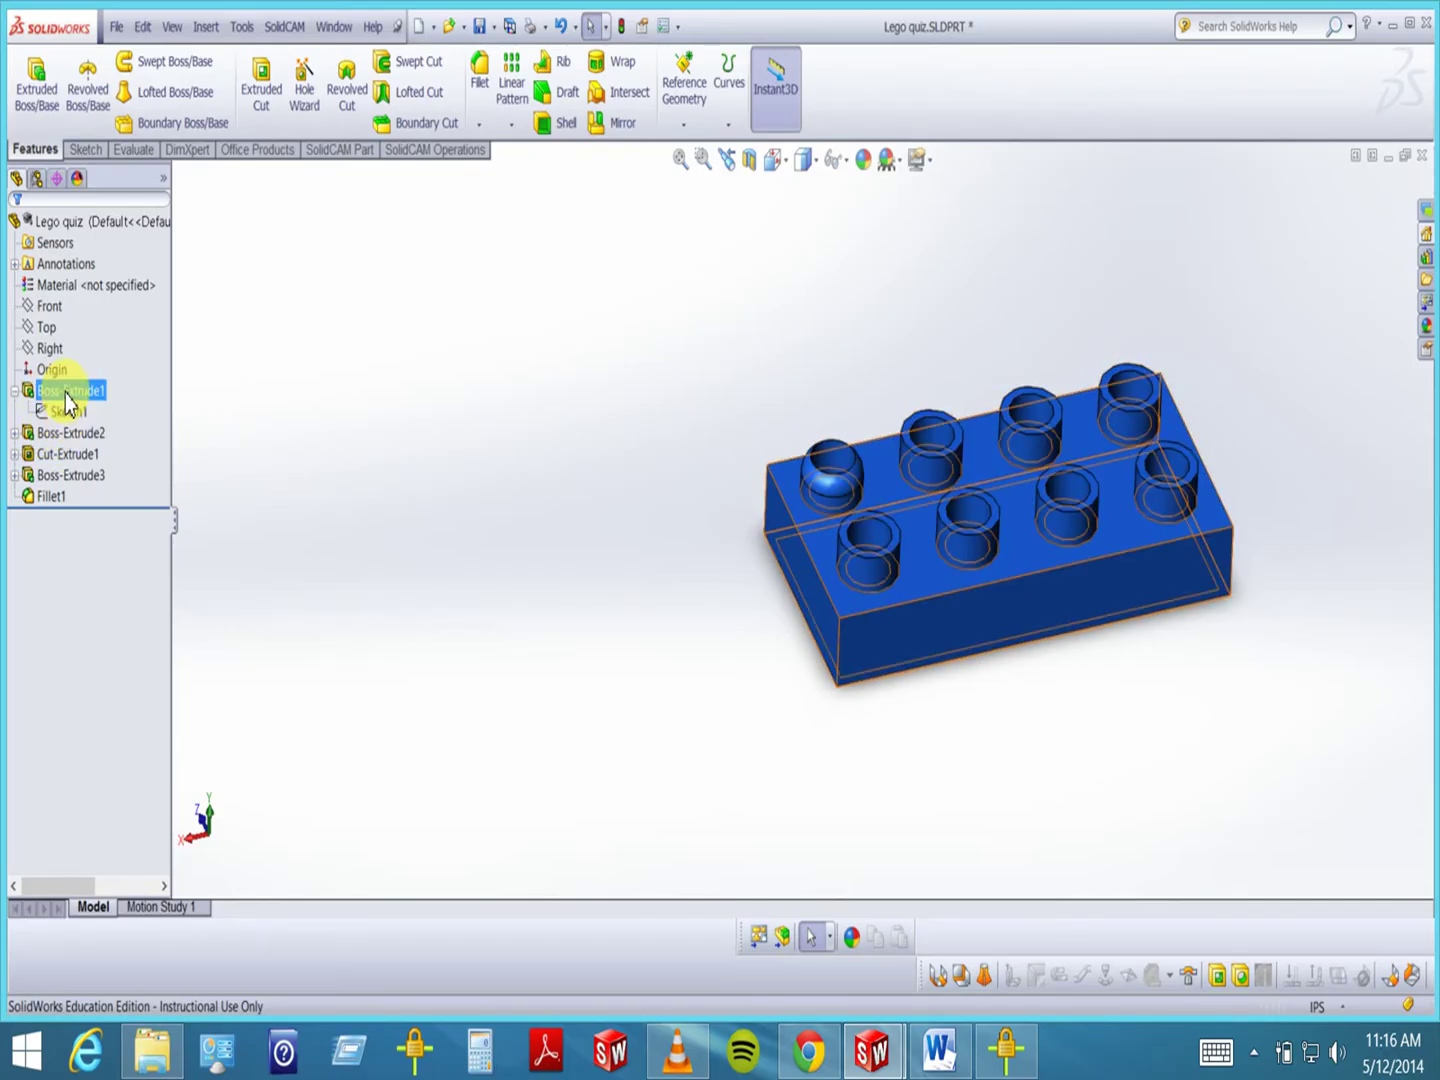
pyautogui.click(14, 433)
pyautogui.click(74, 455)
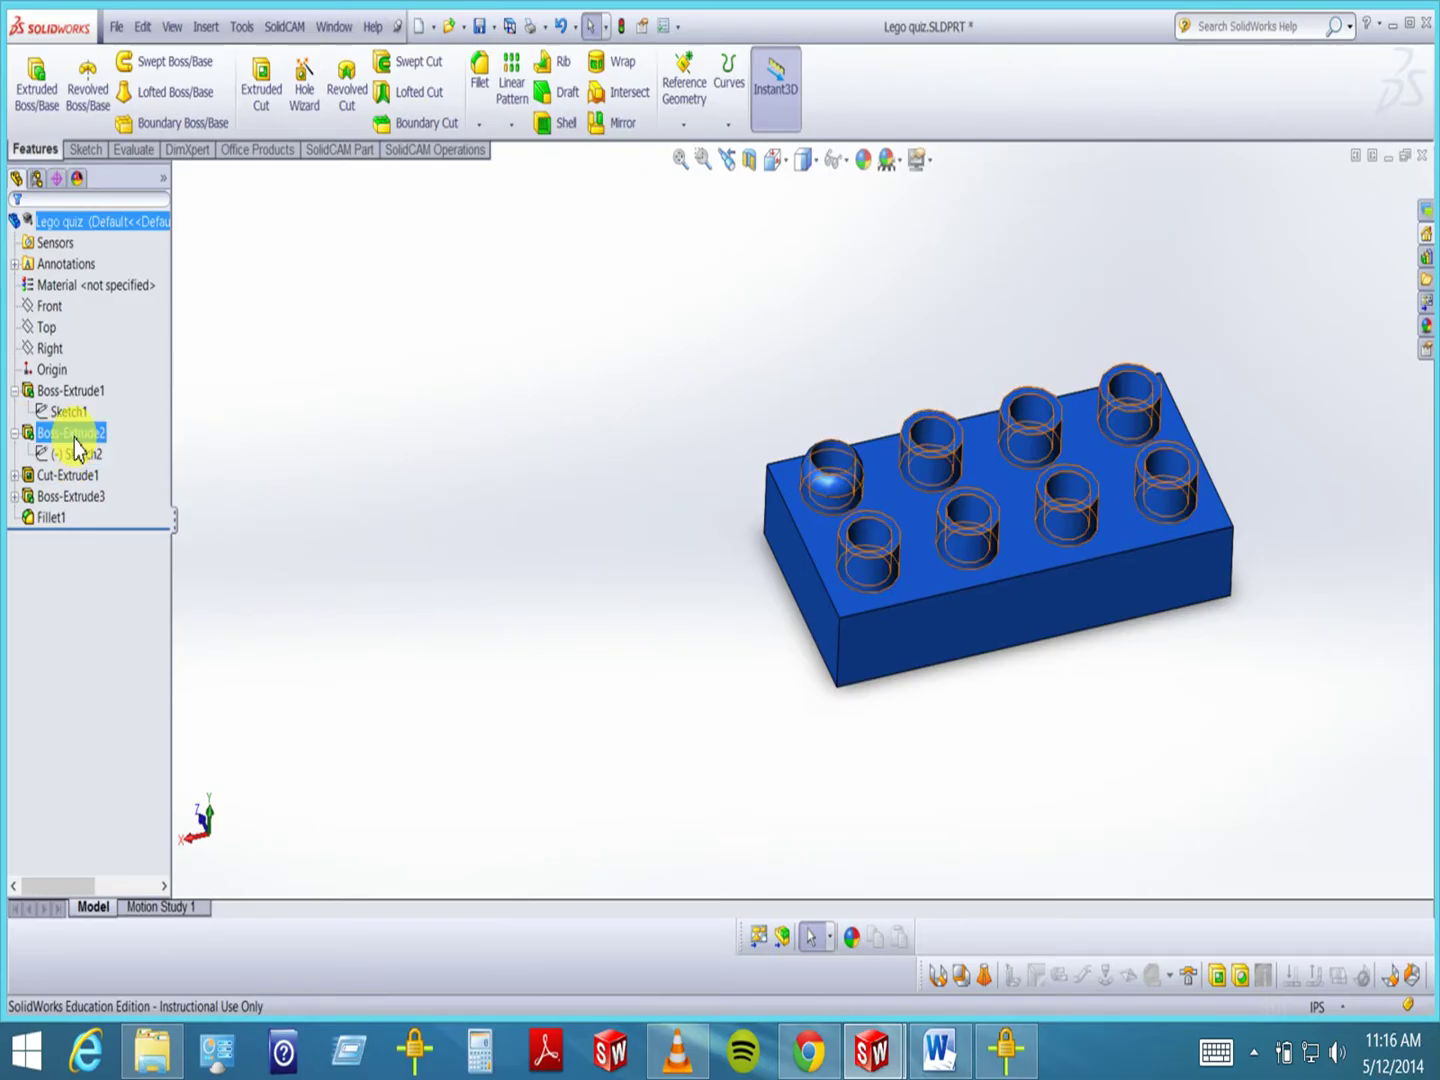
# - Examine Cut-Extrude1 and its Sketch3 against the hollow underside of the brick
pyautogui.click(15, 475)
pyautogui.click(73, 498)
pyautogui.click(299, 594)
pyautogui.moveTo(299, 594)
pyautogui.mouseDown(button='middle')
pyautogui.moveTo(545, 665)
pyautogui.moveTo(572, 308)
pyautogui.mouseUp(button='middle')
pyautogui.click(100, 456)
pyautogui.click(85, 497)
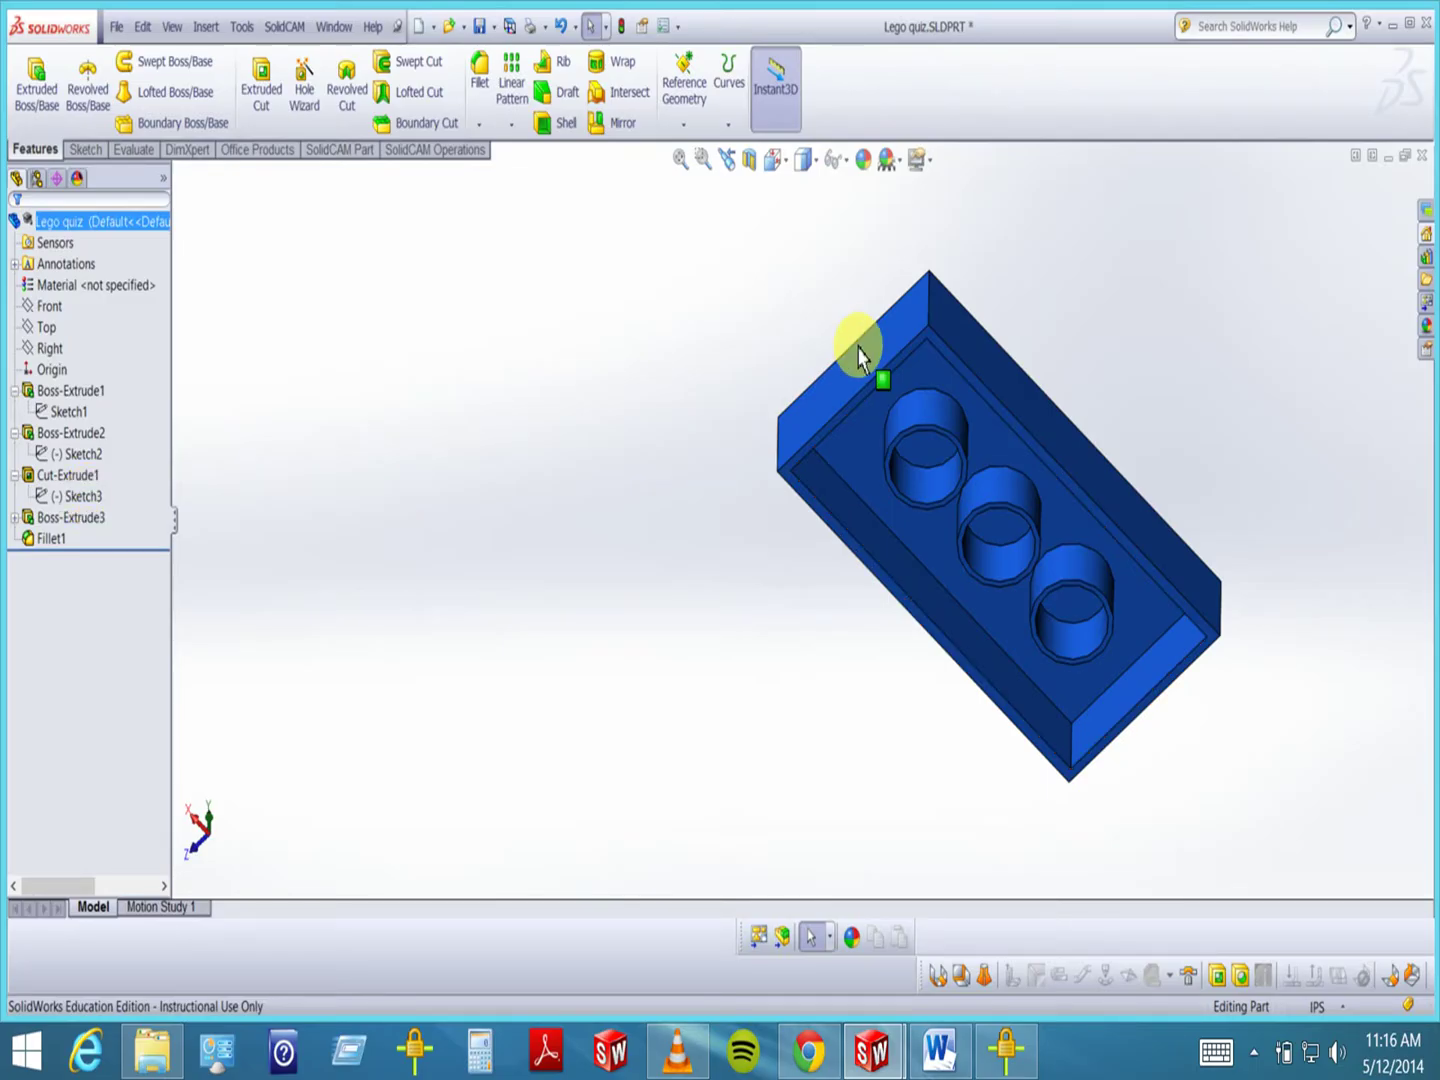
pyautogui.click(70, 478)
# - Examine Boss-Extrude3 and its Sketch4, which form the three tubes inside the brick
pyautogui.click(69, 518)
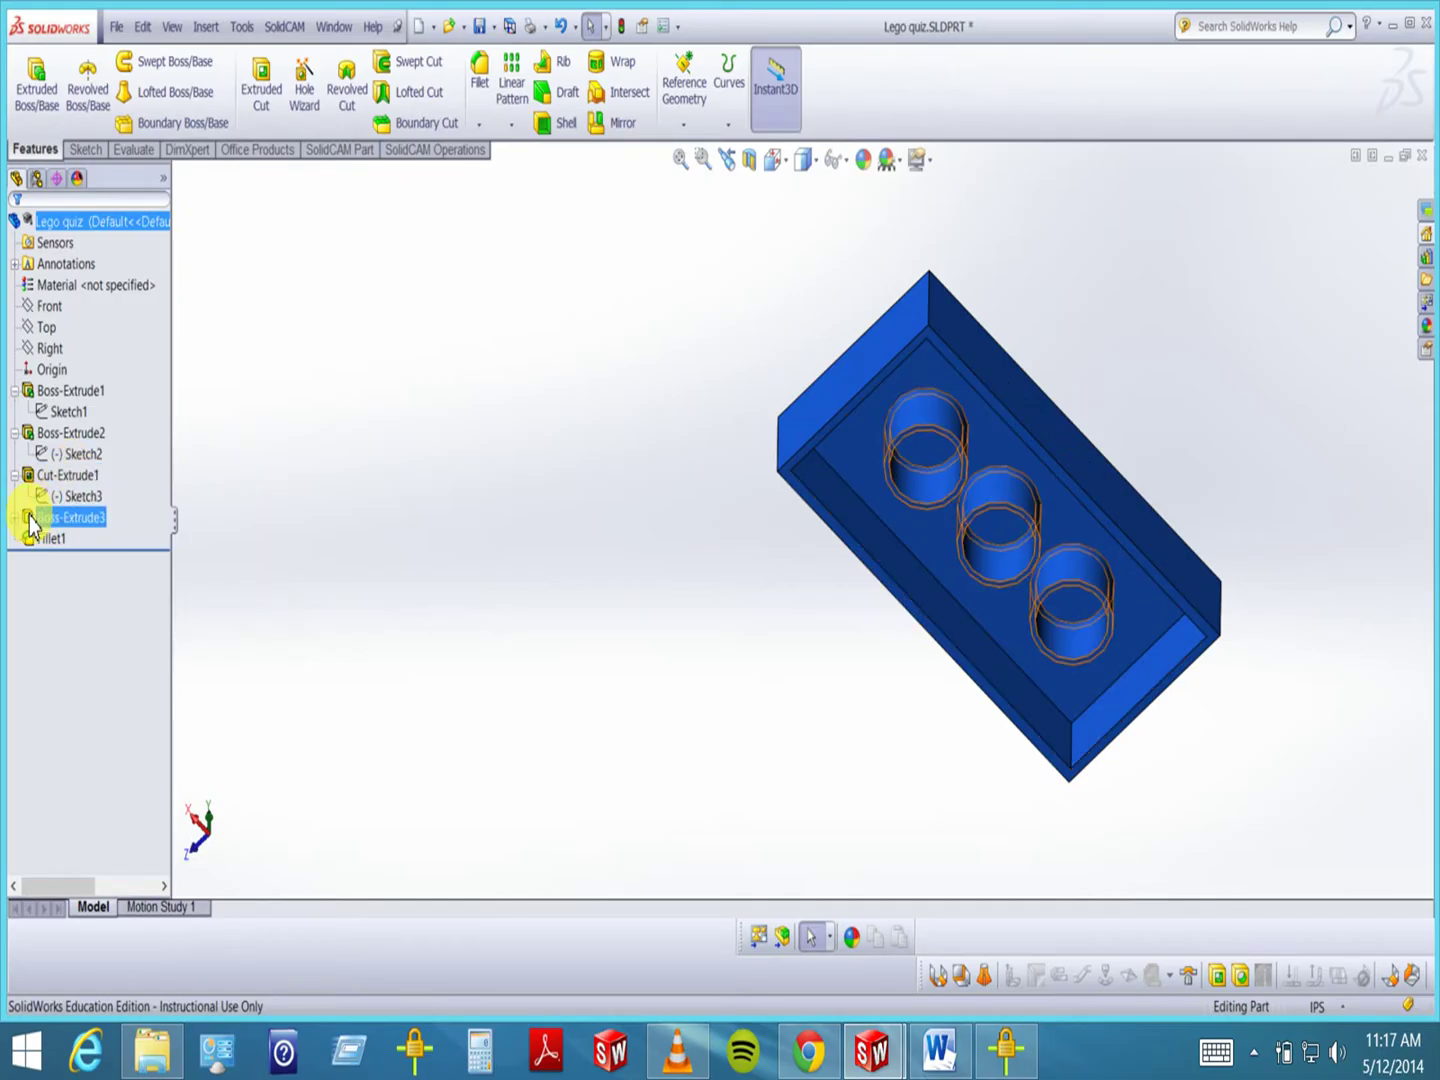
pyautogui.click(13, 517)
pyautogui.click(82, 540)
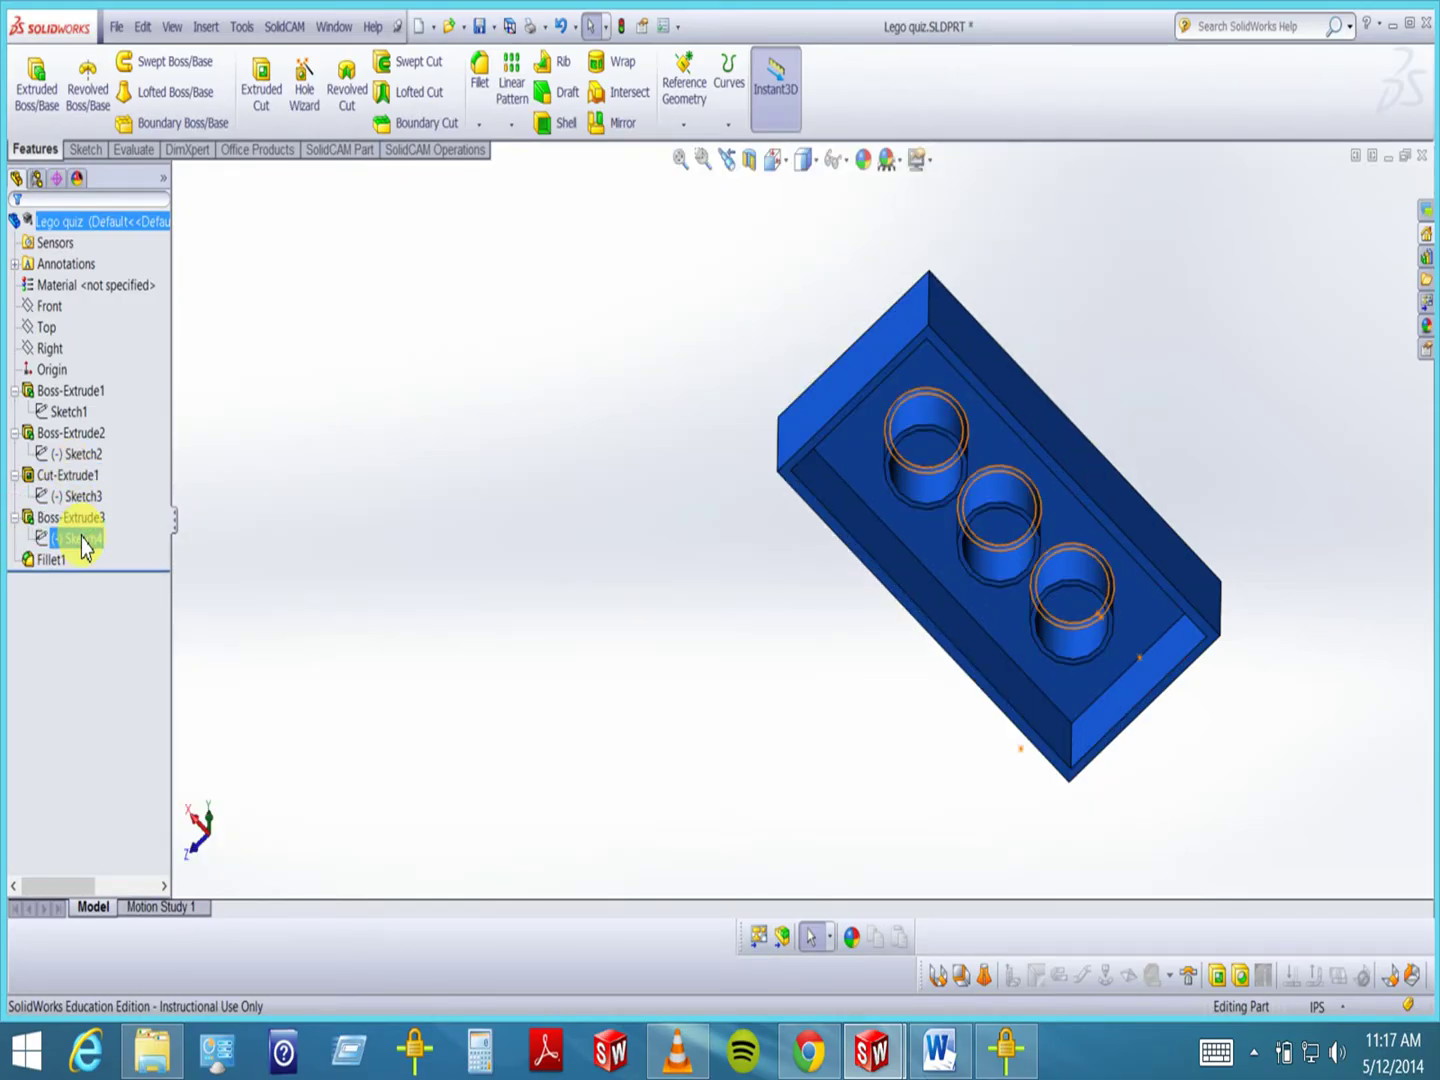
# - Inspect the three inner tubes of Boss-Extrude3 and the stud edge rounded by Fillet1
pyautogui.moveTo(273, 492); pyautogui.dragTo(900, 450, button='middle')
pyautogui.click(98, 522)
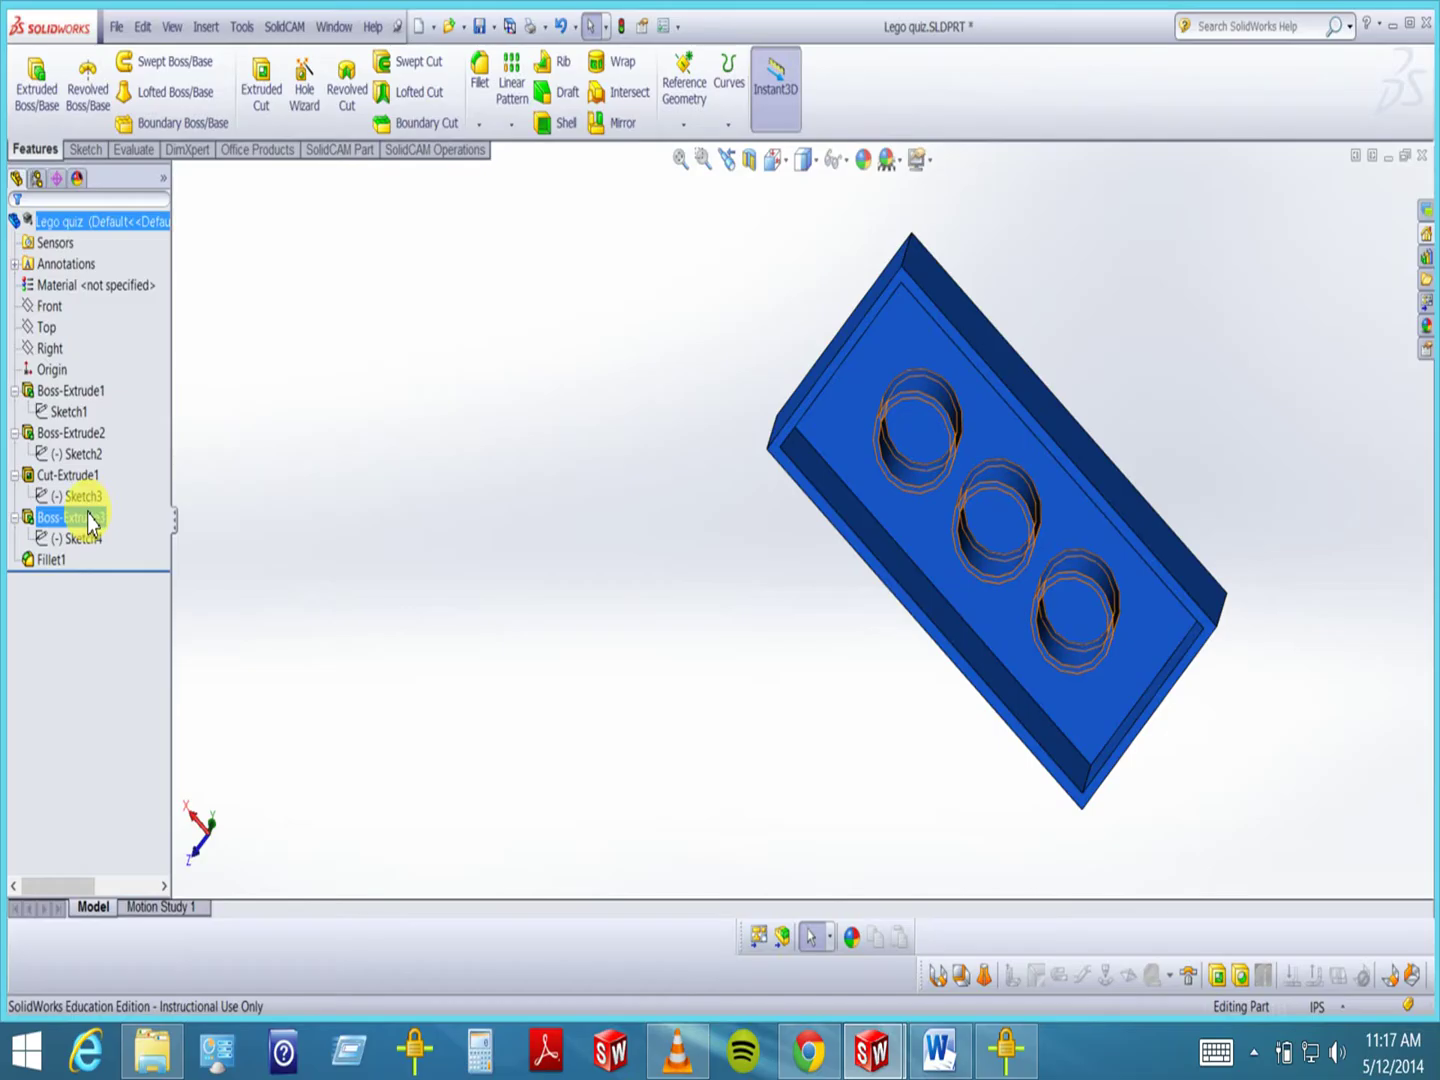
pyautogui.click(49, 560)
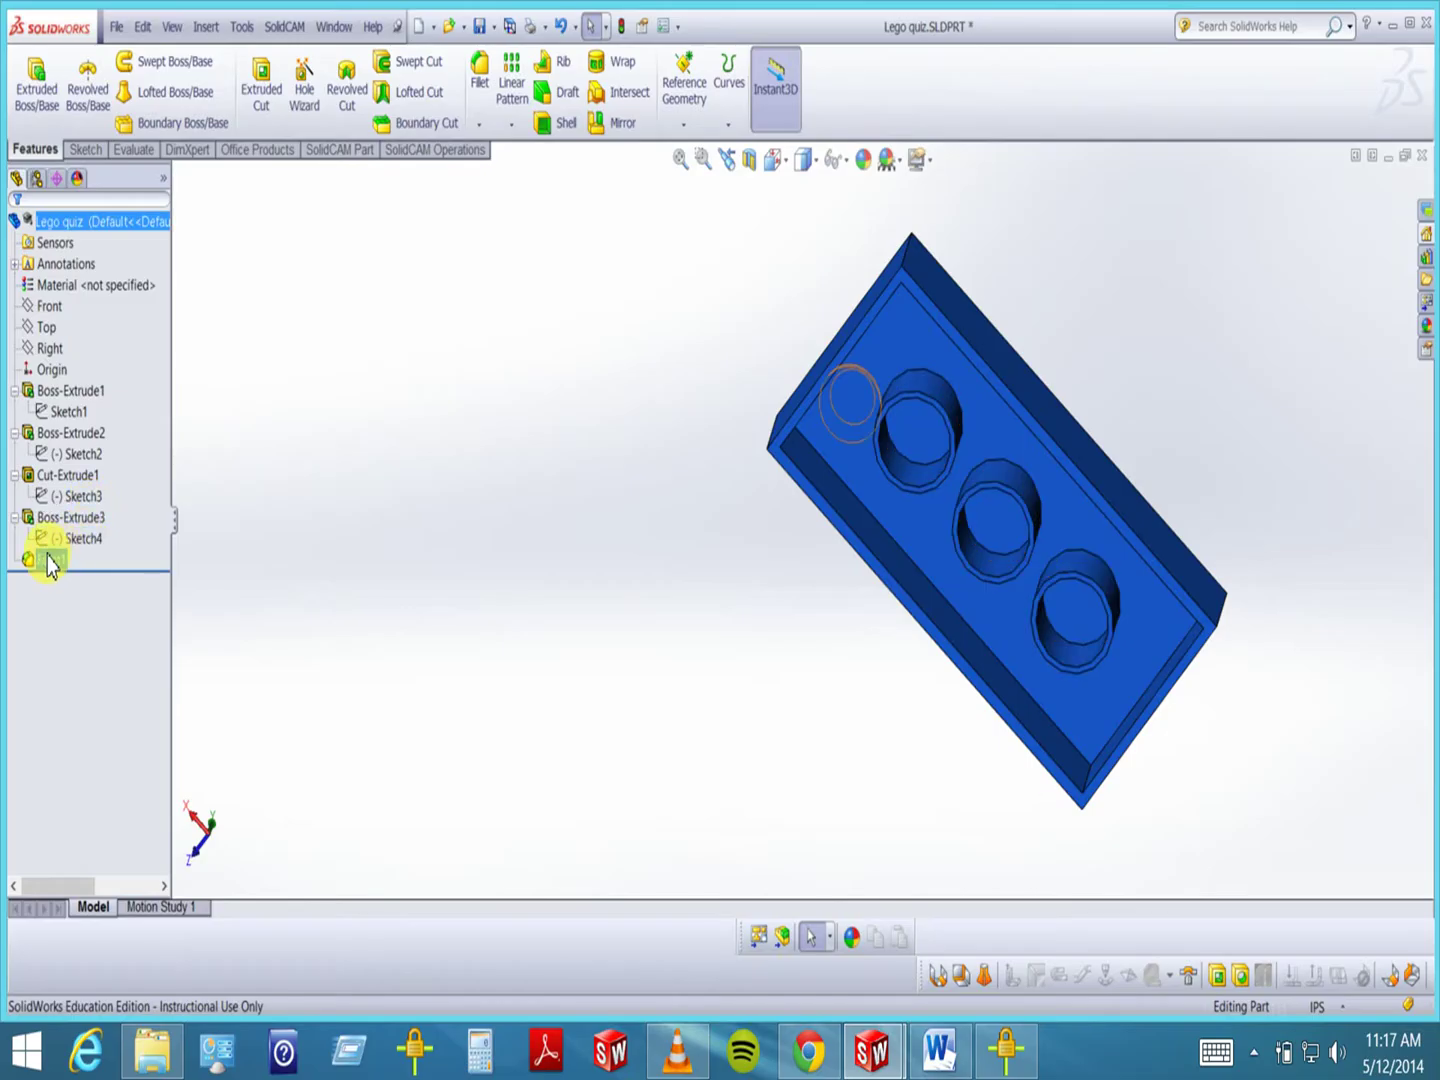
pyautogui.click(86, 641)
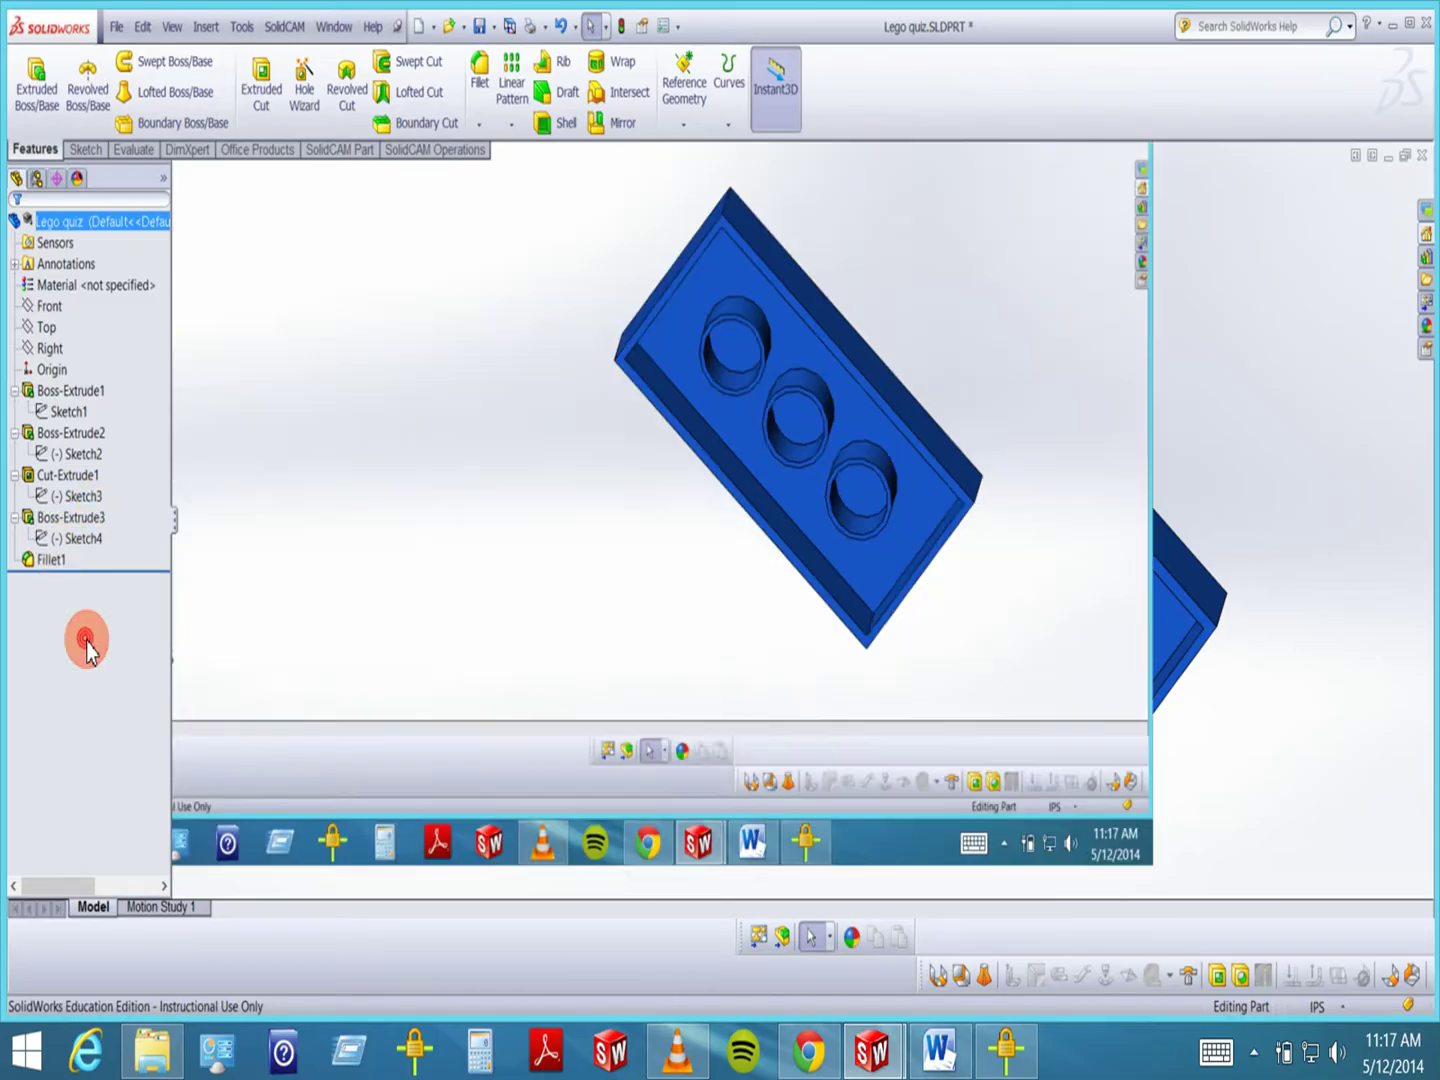
pyautogui.moveTo(550, 348); pyautogui.dragTo(563, 620, button='middle')
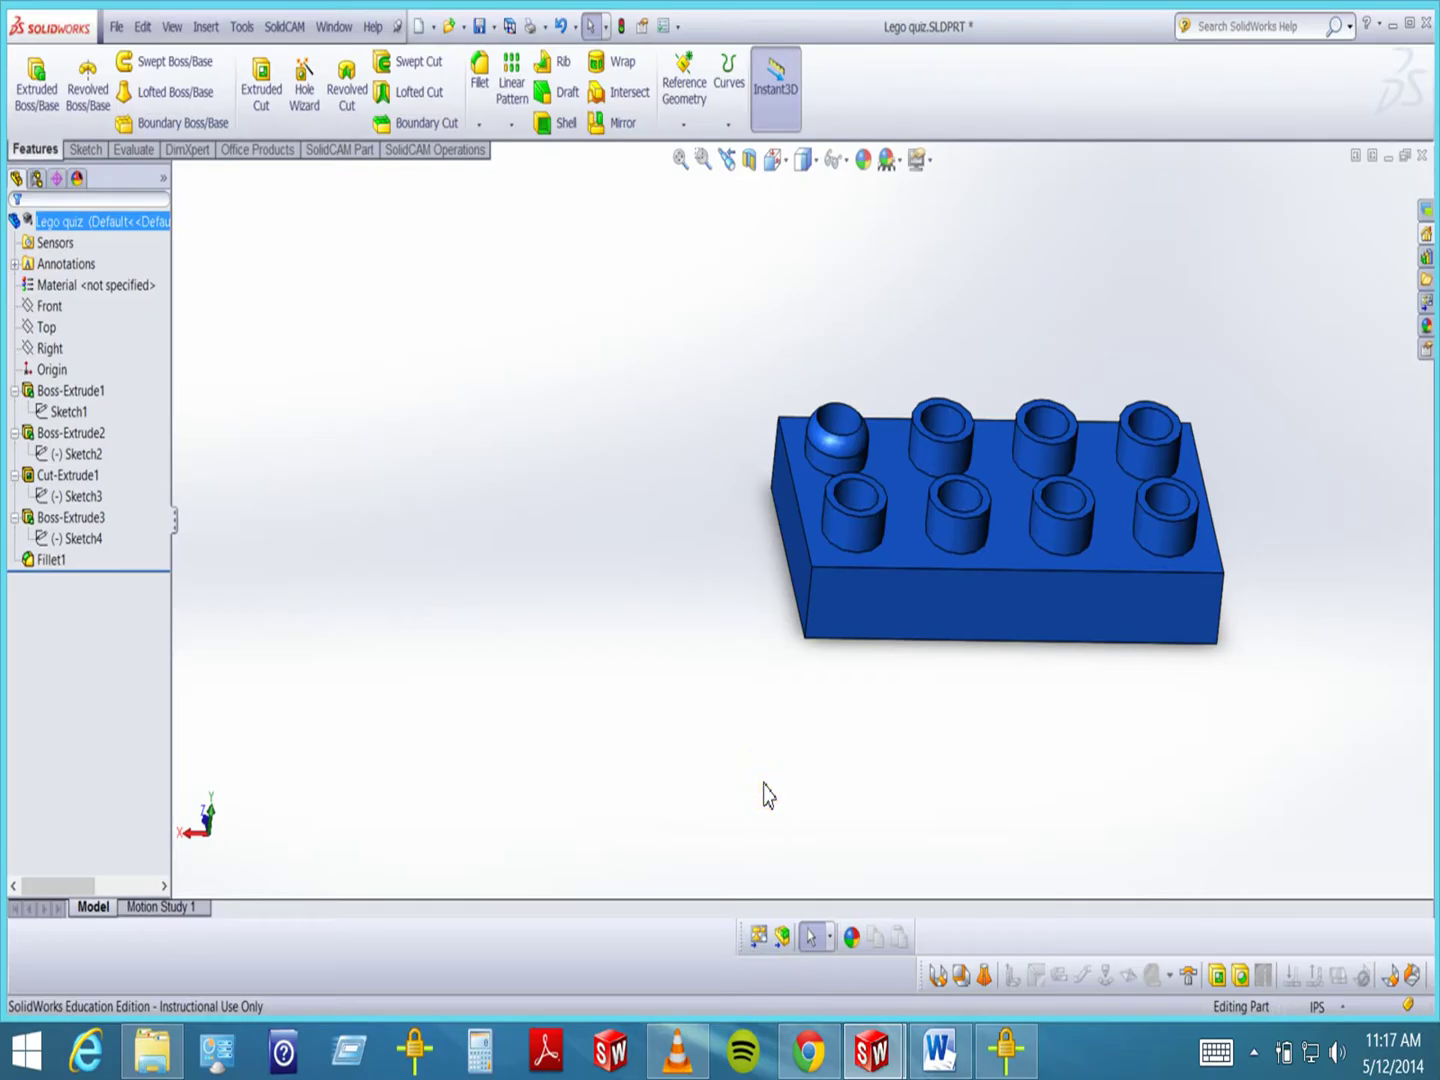
# - Switch to Microsoft Word and create a new blank document
pyautogui.click(943, 1060)
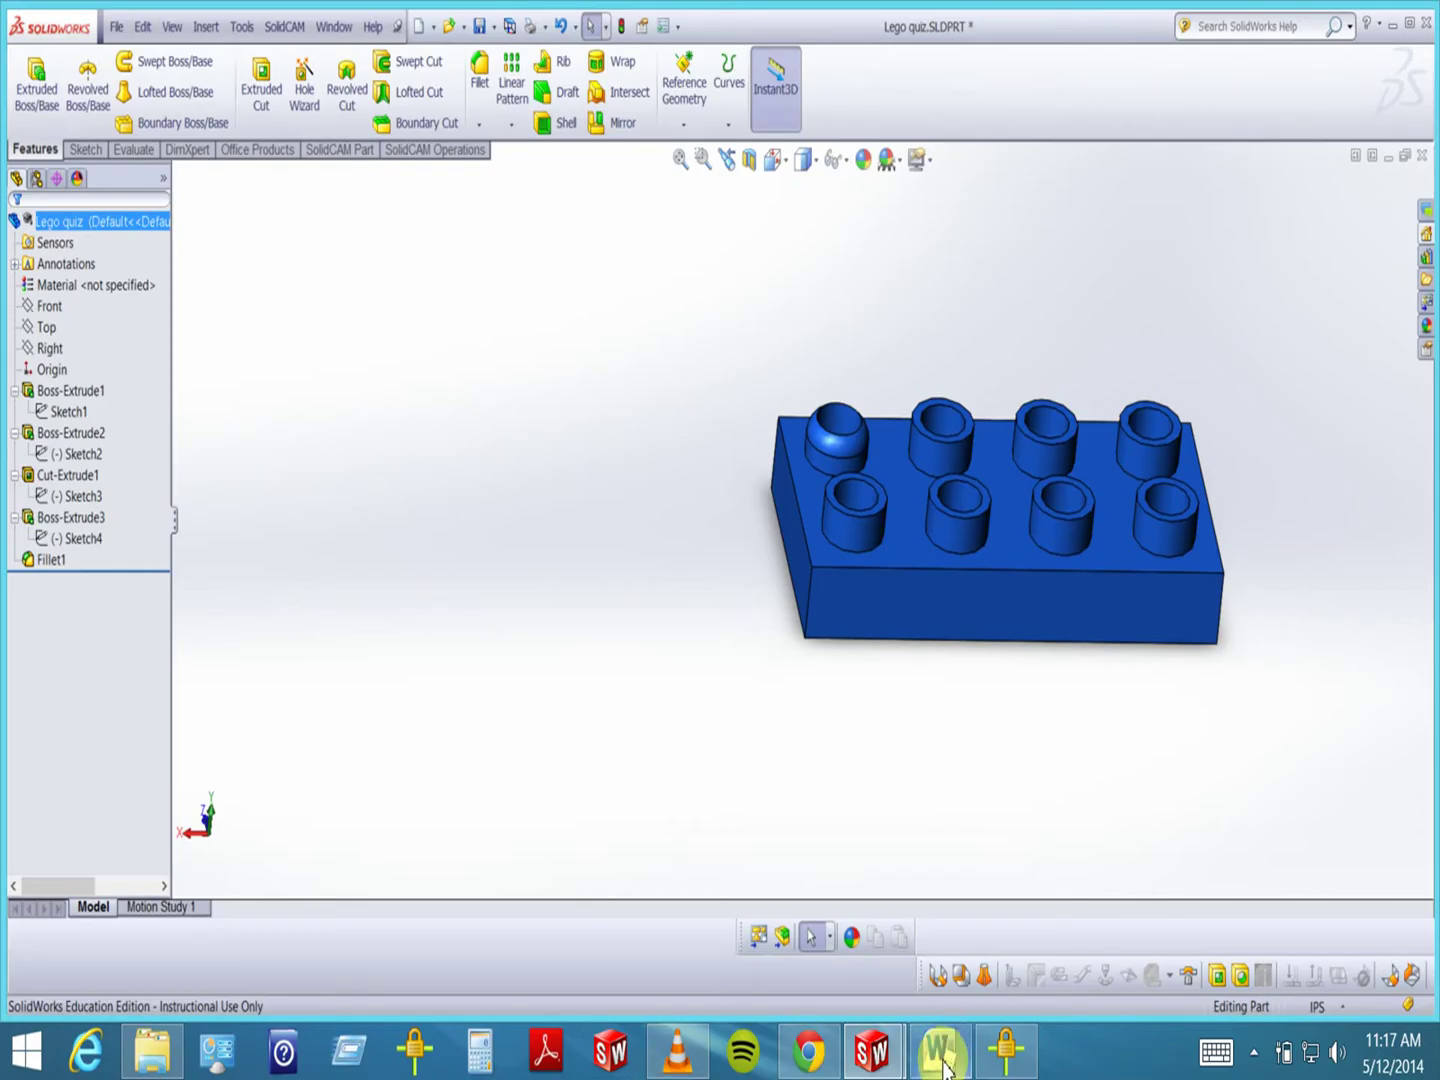
pyautogui.click(36, 48)
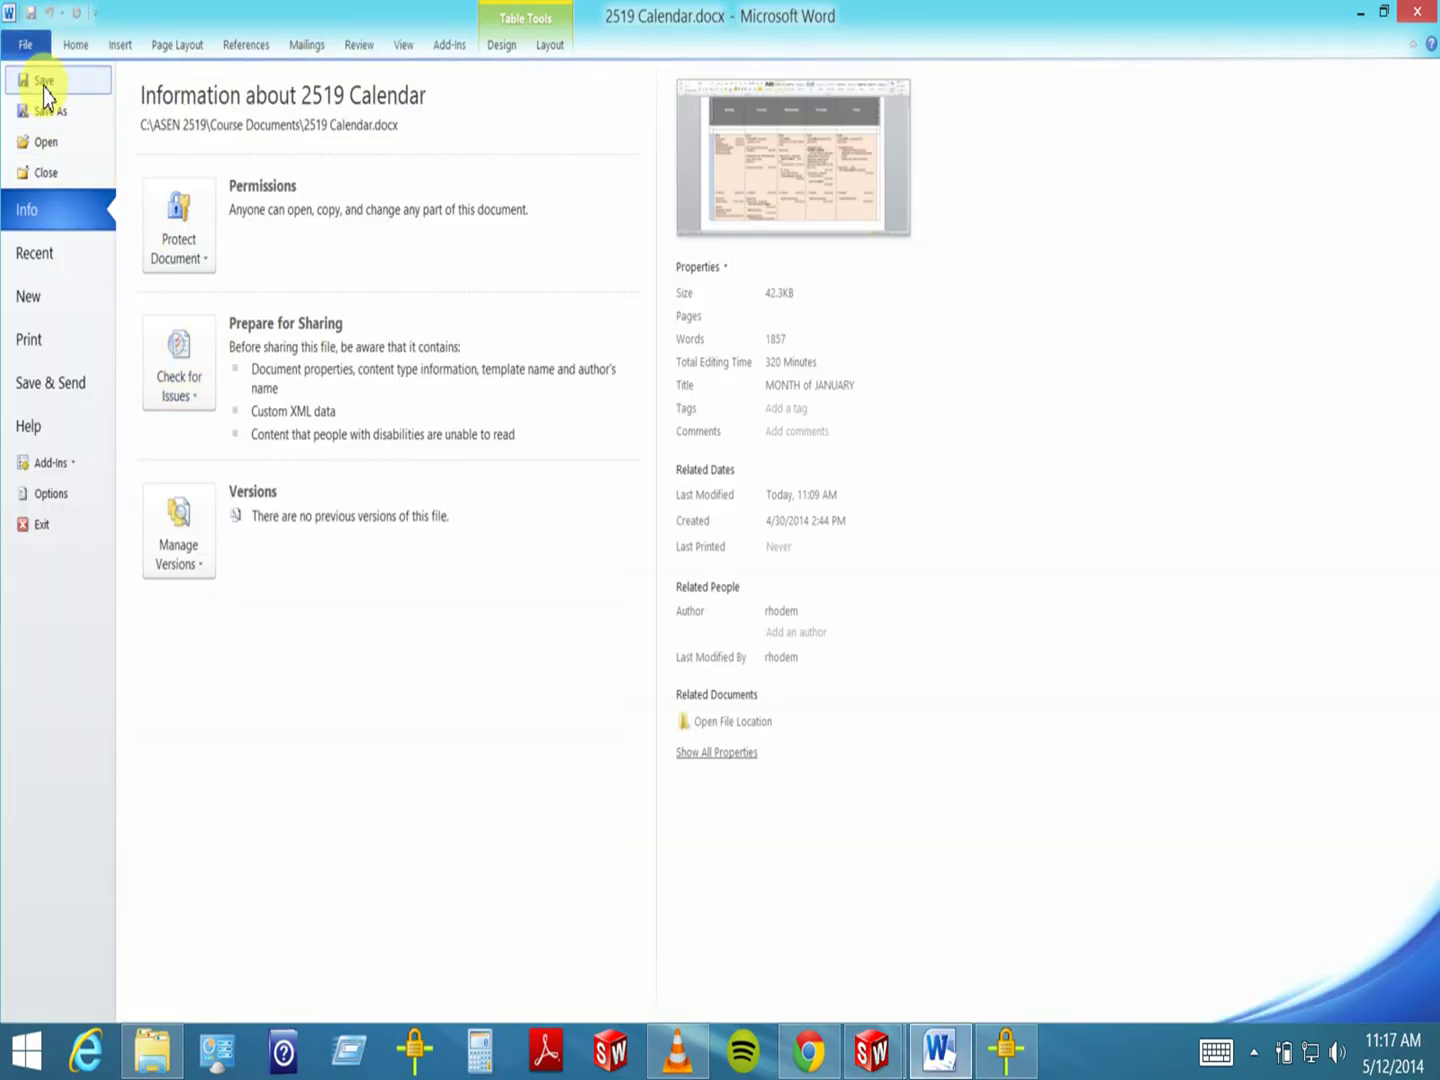
pyautogui.click(33, 297)
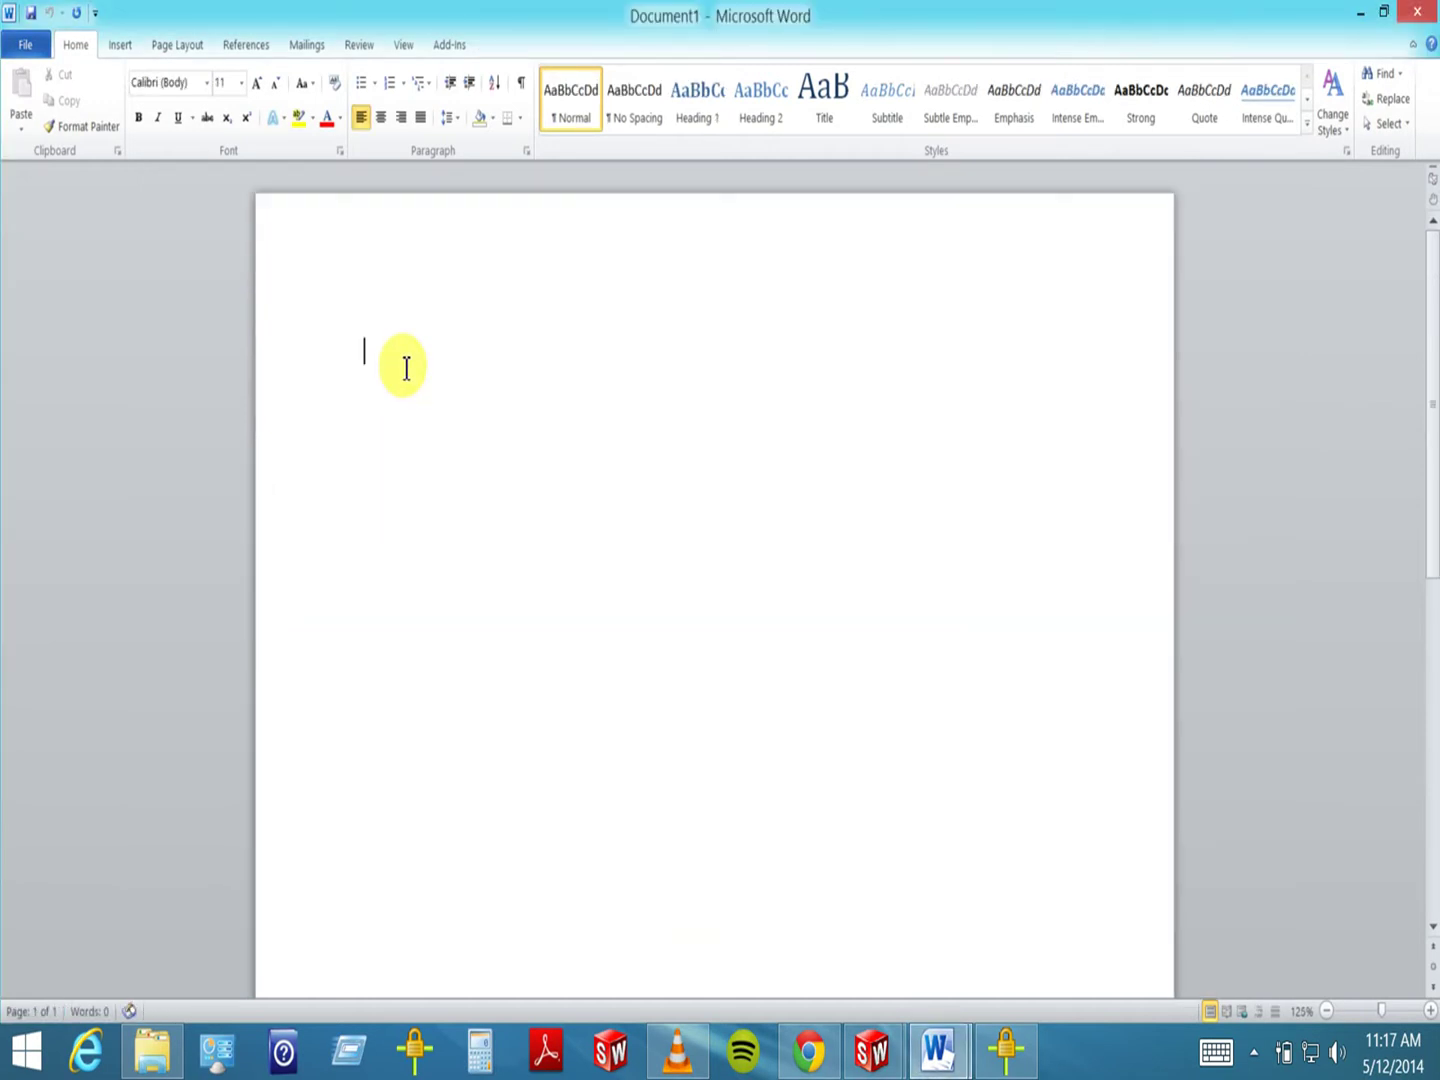
# - Write the expression 2+4*3 and, a few lines below it, (2+4)*3
pyautogui.write('2')
pyautogui.write('+4*')
pyautogui.write('3')
pyautogui.write(')*')
pyautogui.write('3')
pyautogui.press('Return')
pyautogui.click(406, 349)
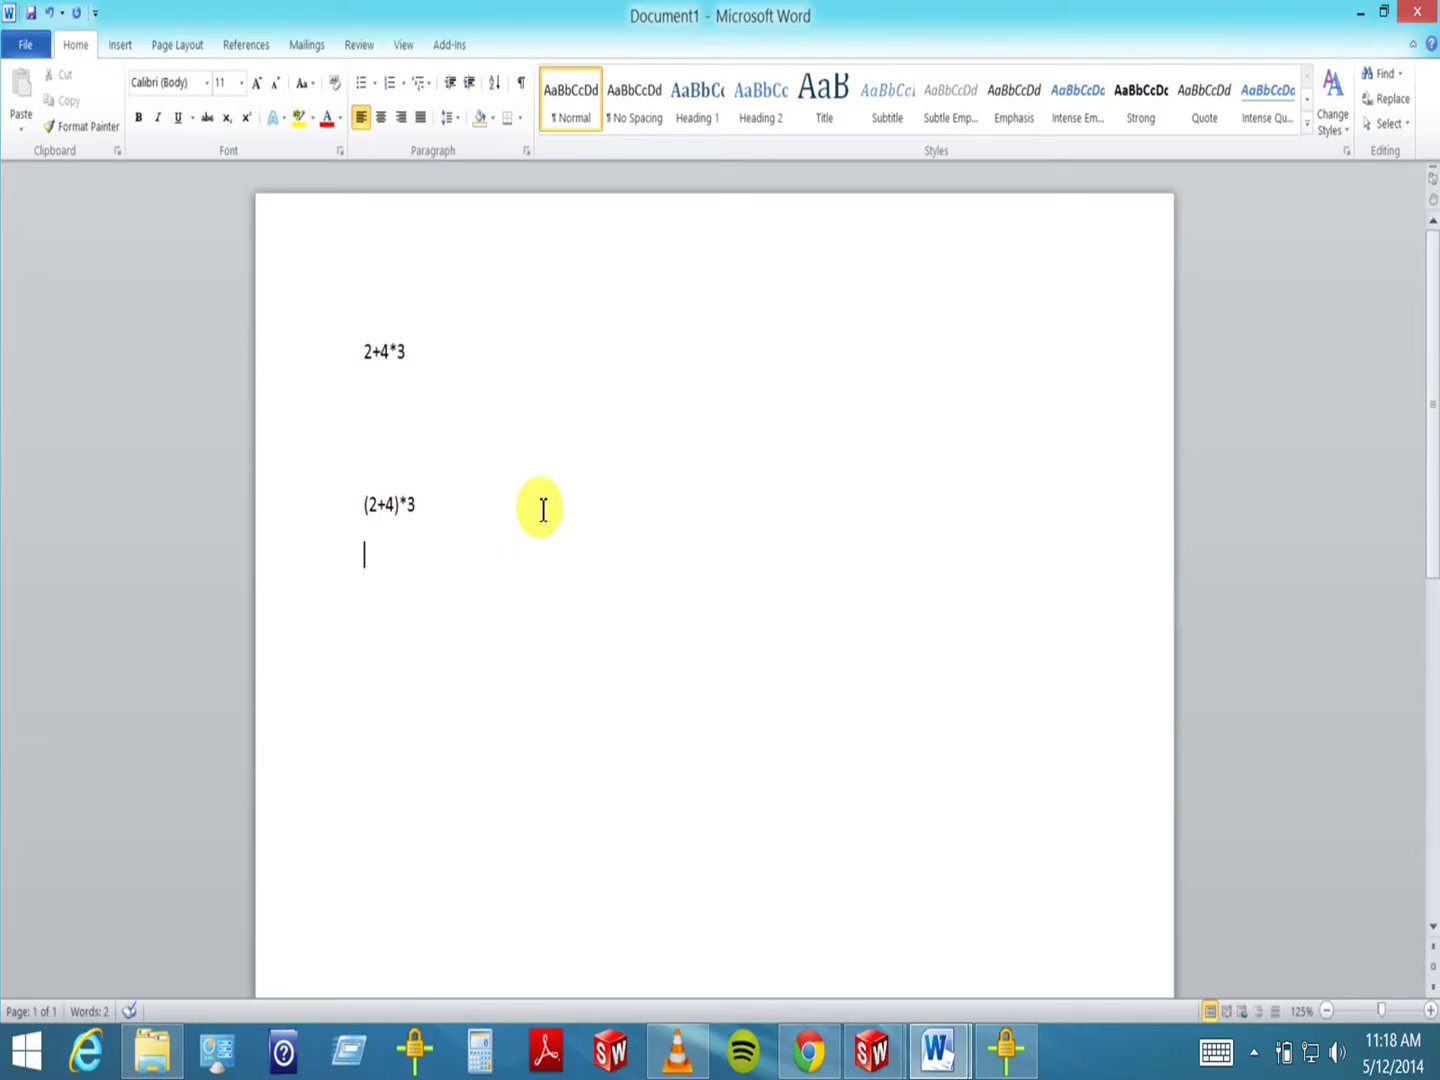
# - Highlight the expressions 2+4*3 and (2+4)*3 in turn to compare their order of operations
pyautogui.moveTo(369, 354); pyautogui.dragTo(417, 358)
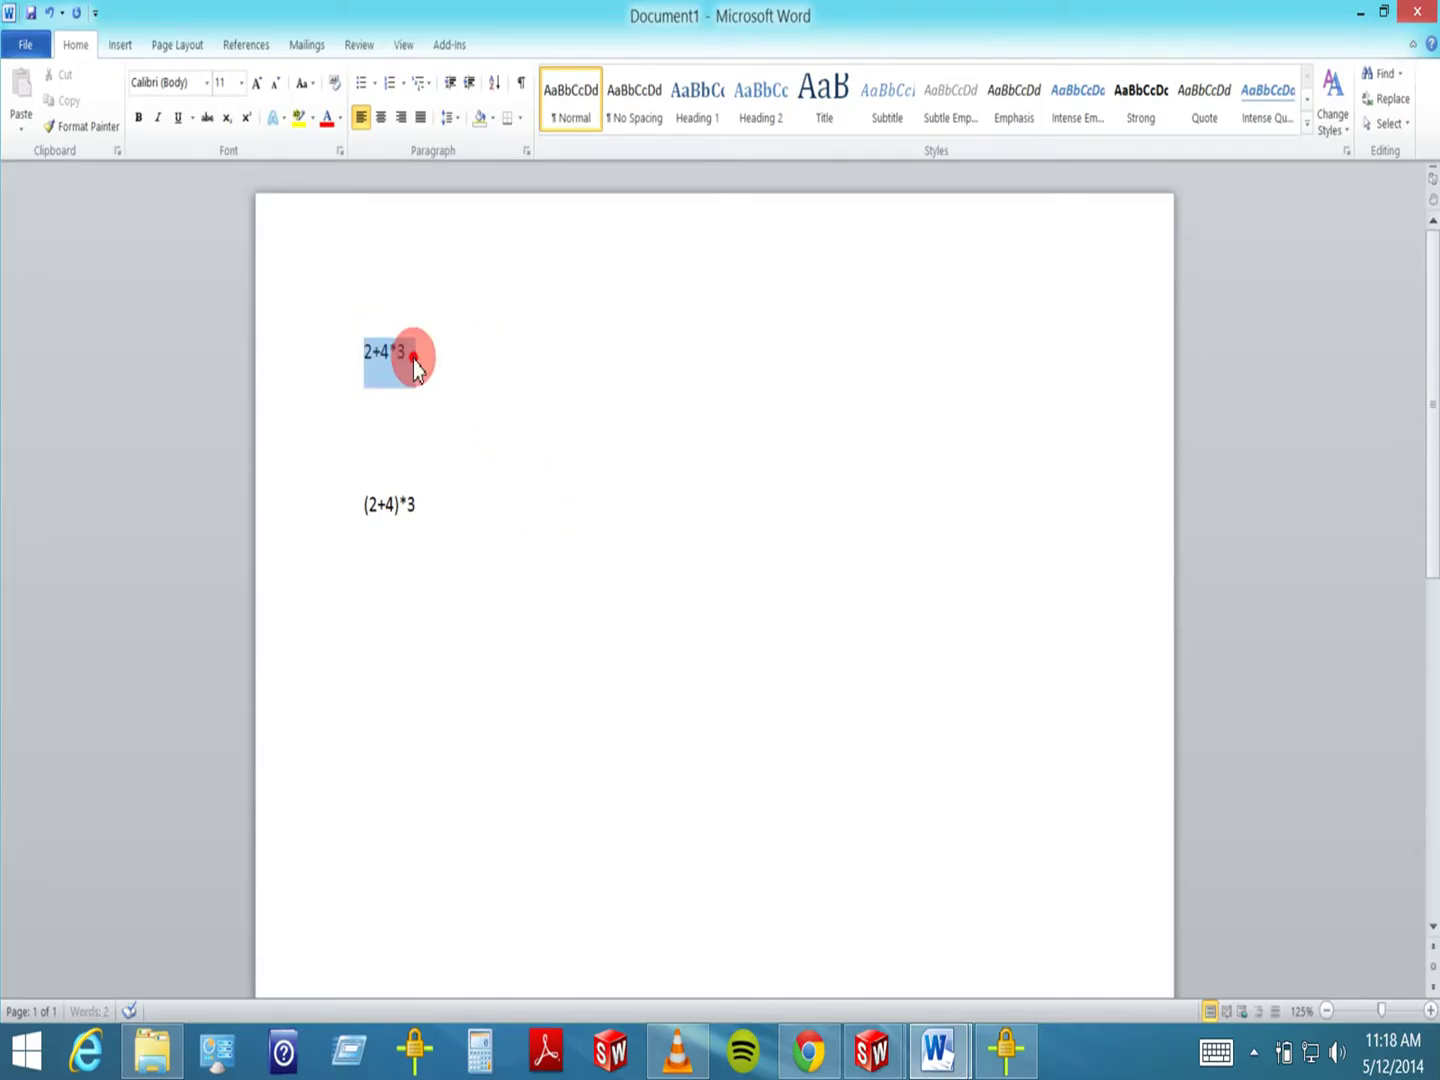
pyautogui.moveTo(417, 506); pyautogui.dragTo(362, 508)
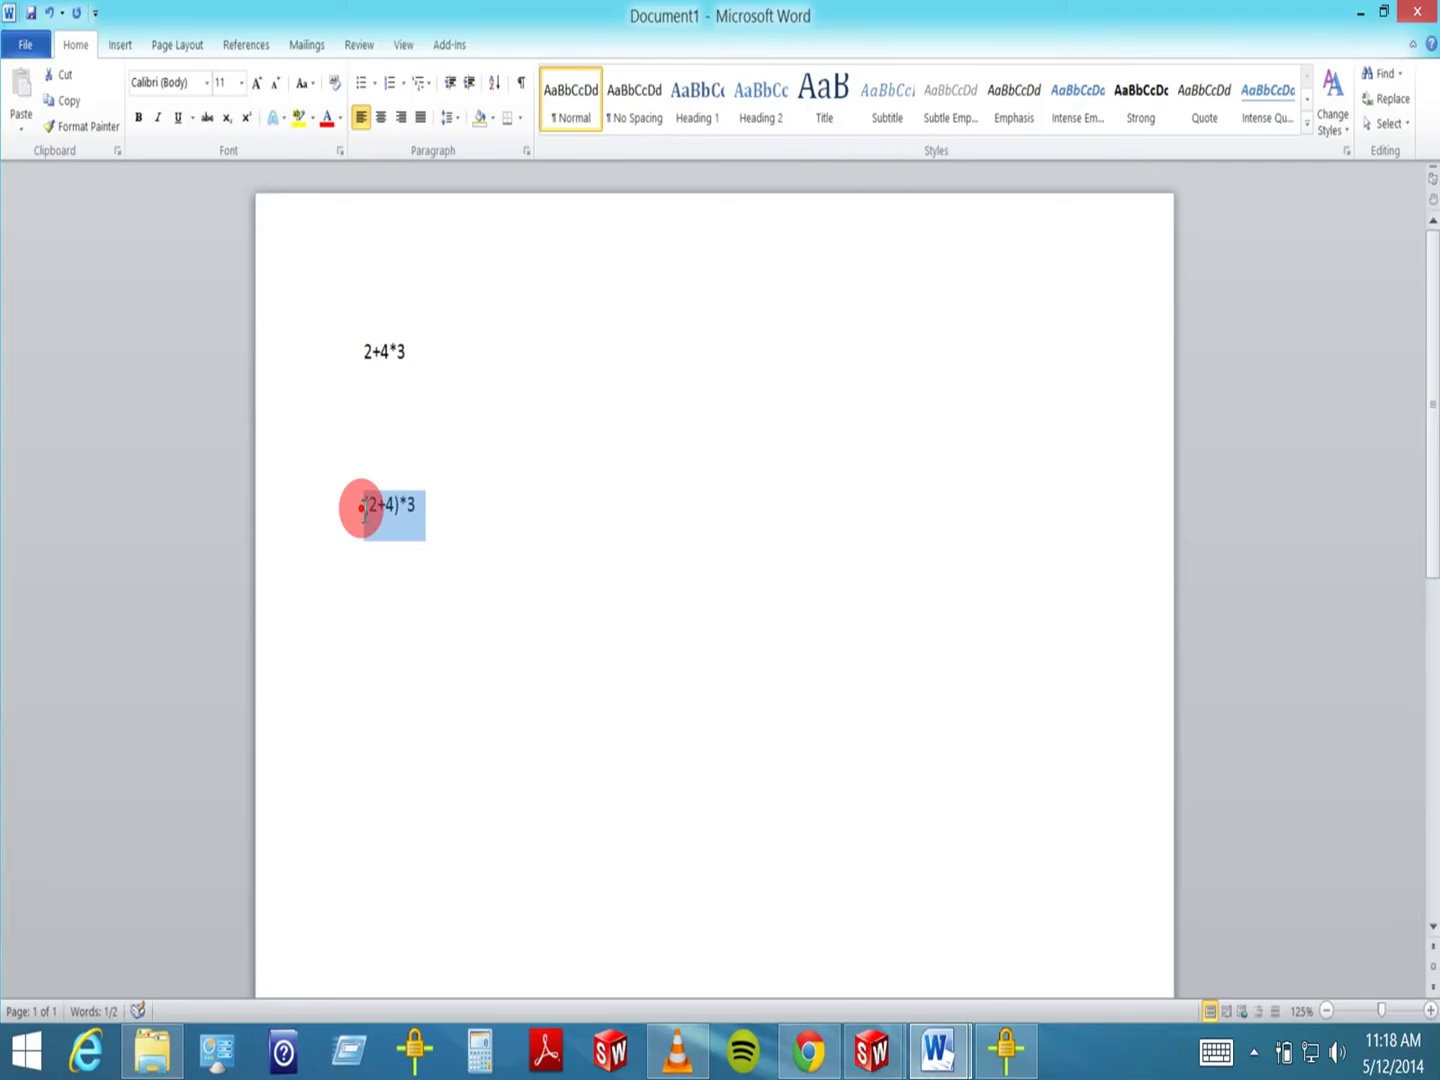
pyautogui.click(419, 402)
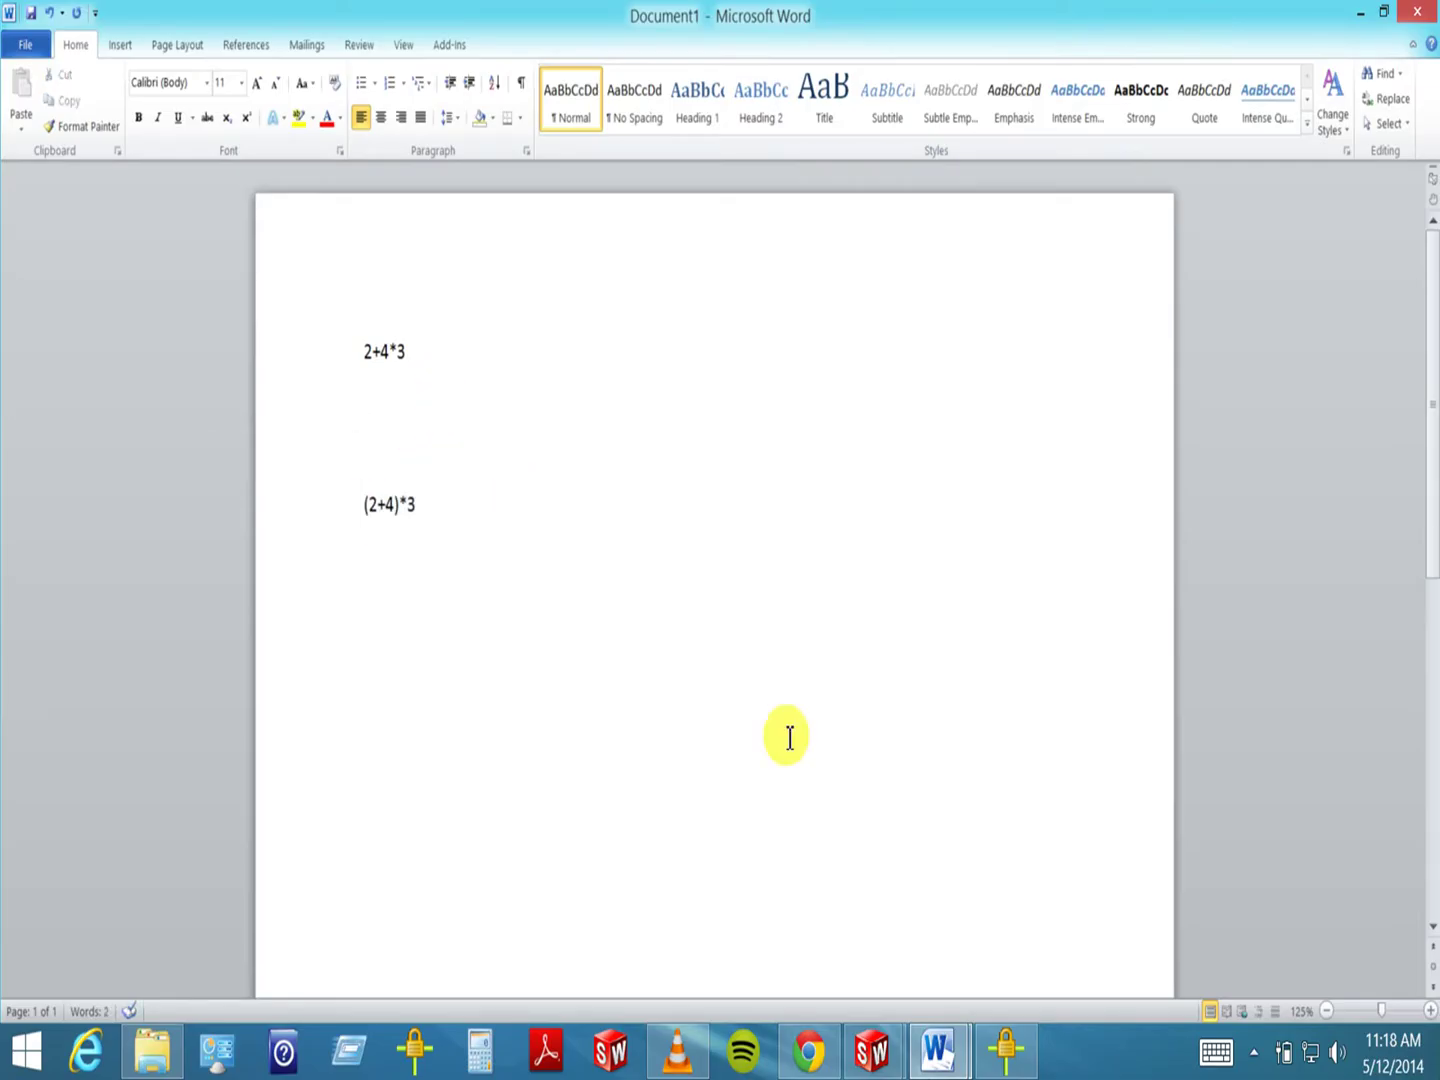
# - Switch back to the Lego quiz part in SolidWorks and open Lego quiz 2.SLDPRT from the Lecture 1 folder
pyautogui.moveTo(874, 1049)
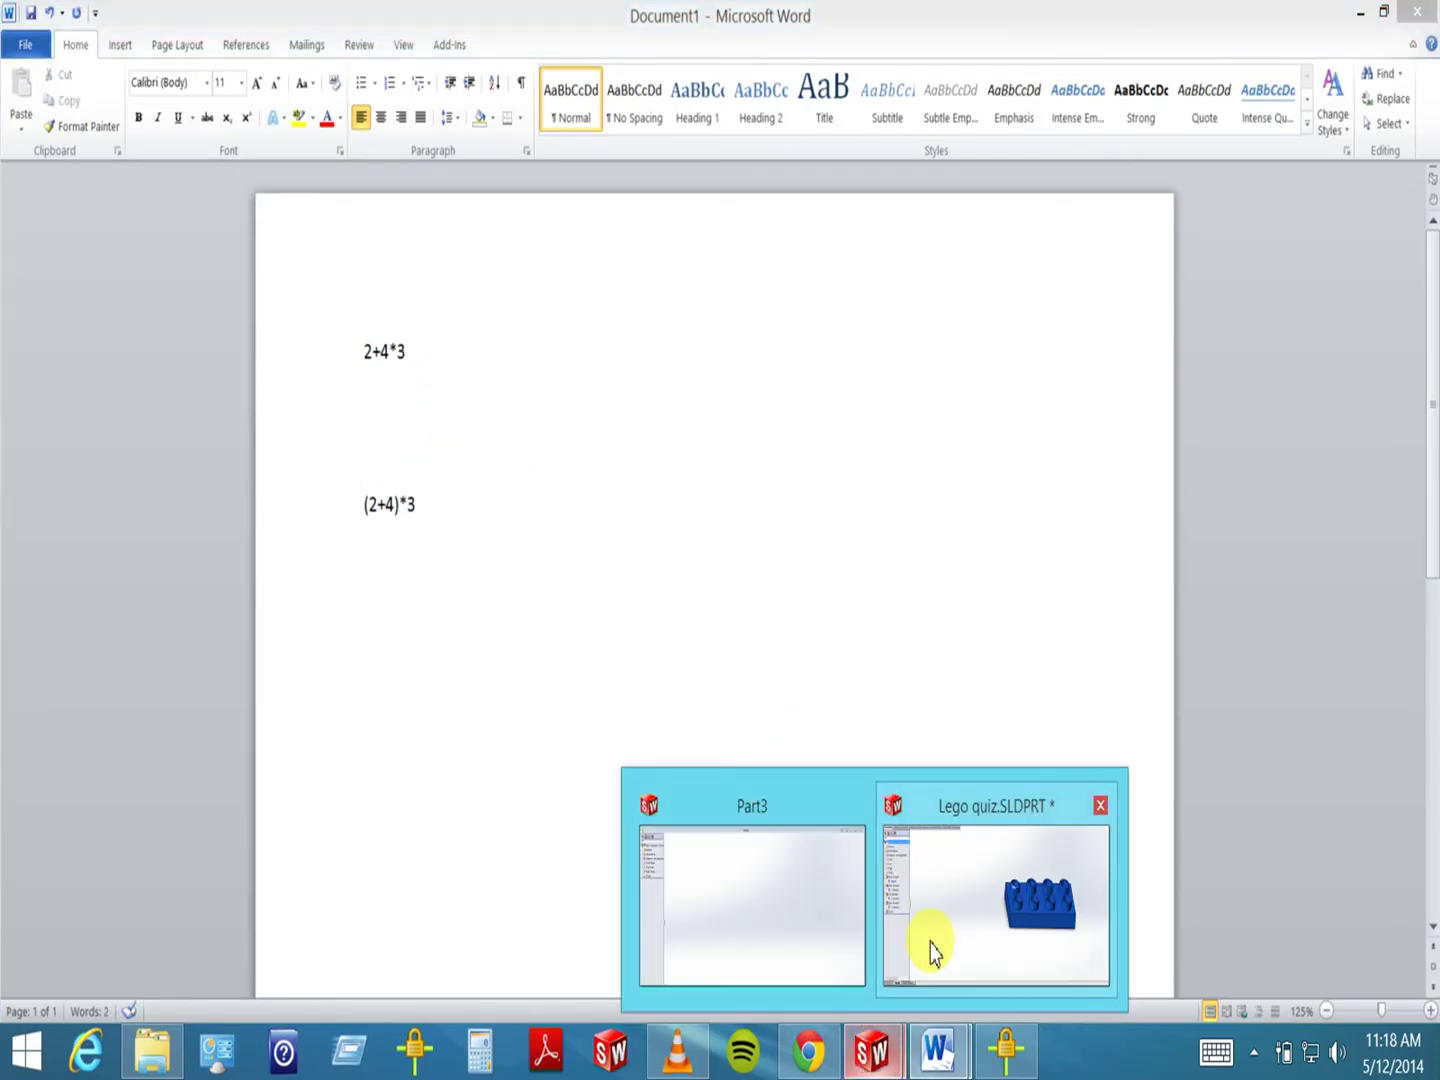
pyautogui.click(929, 915)
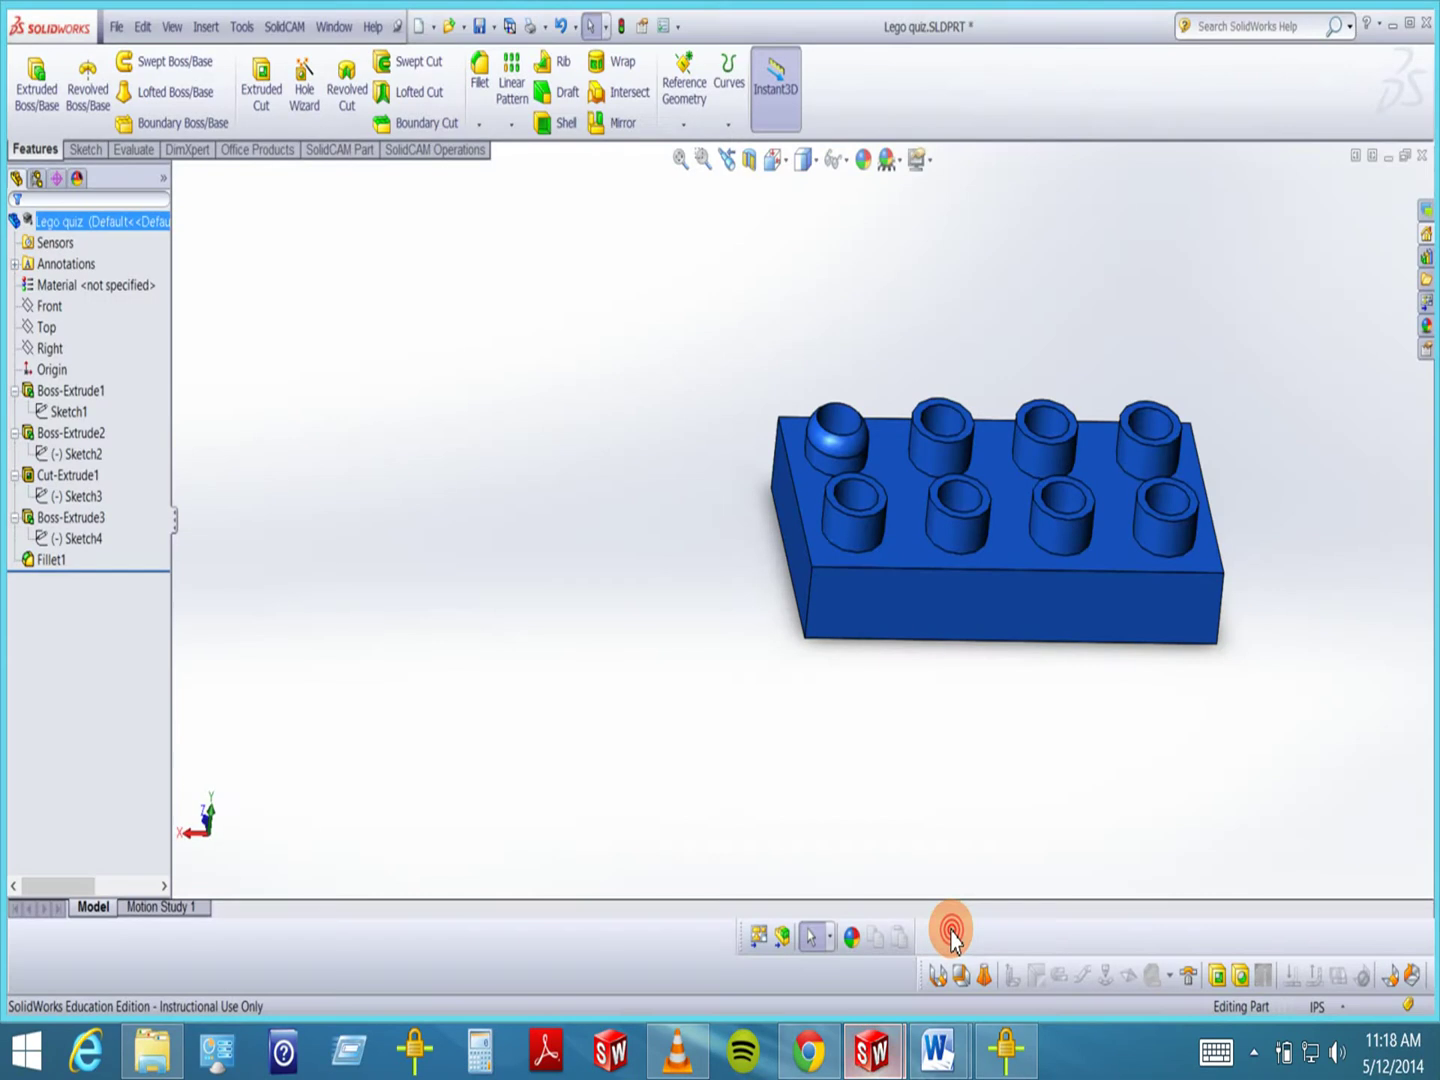
pyautogui.click(112, 27)
pyautogui.click(140, 154)
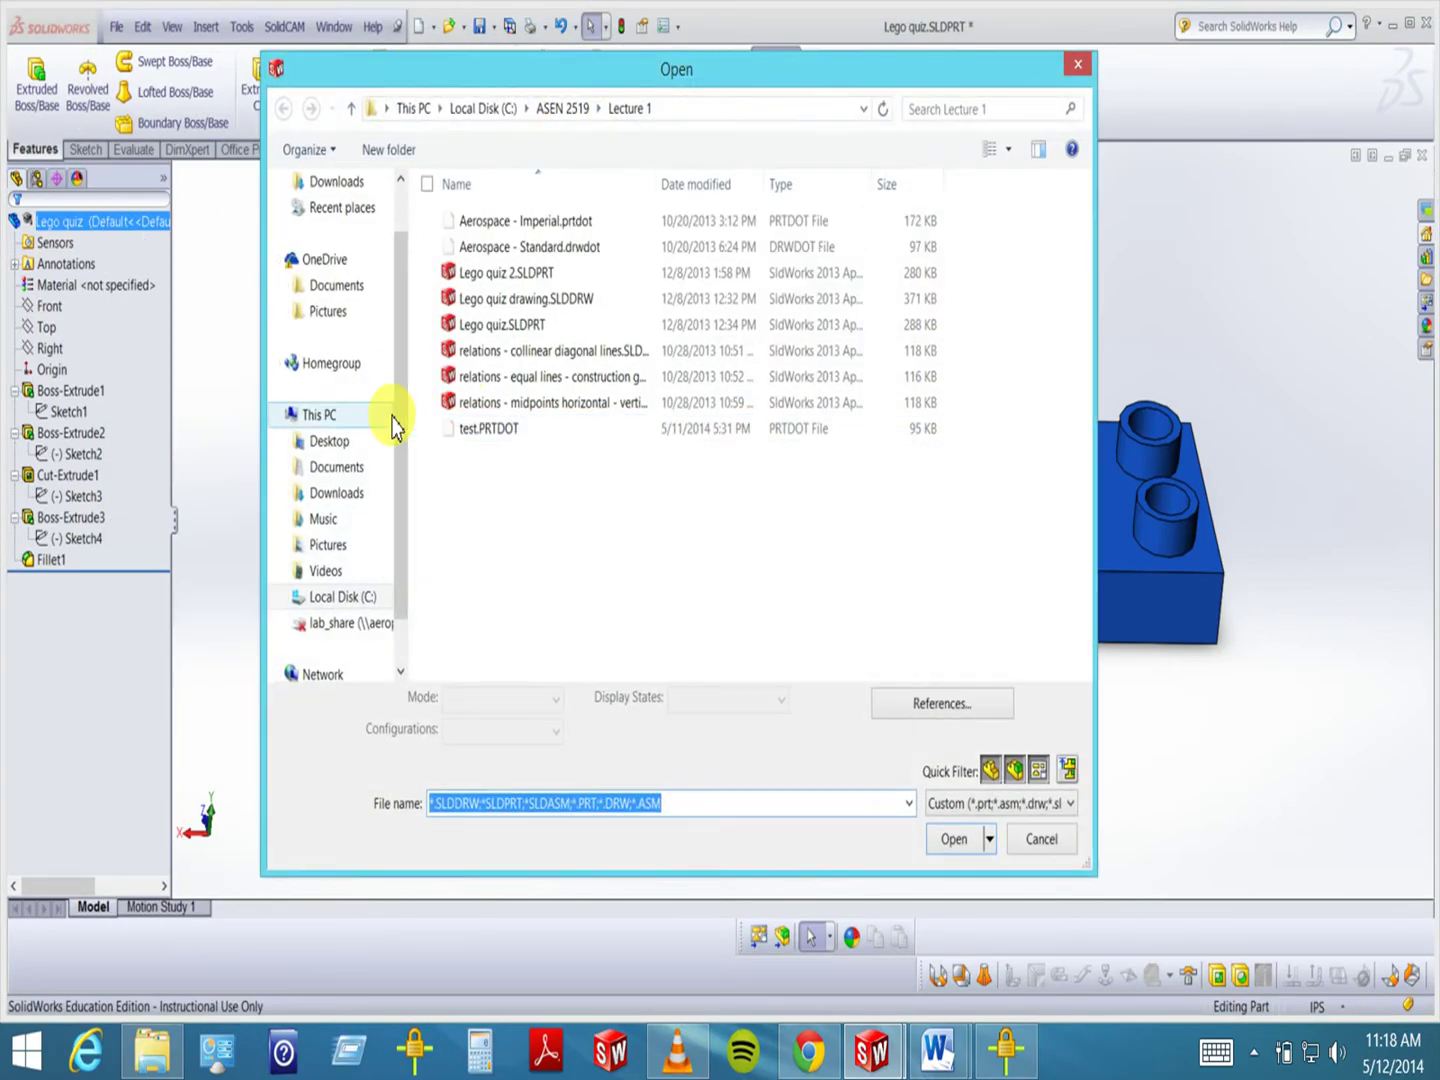
pyautogui.doubleClick(499, 276)
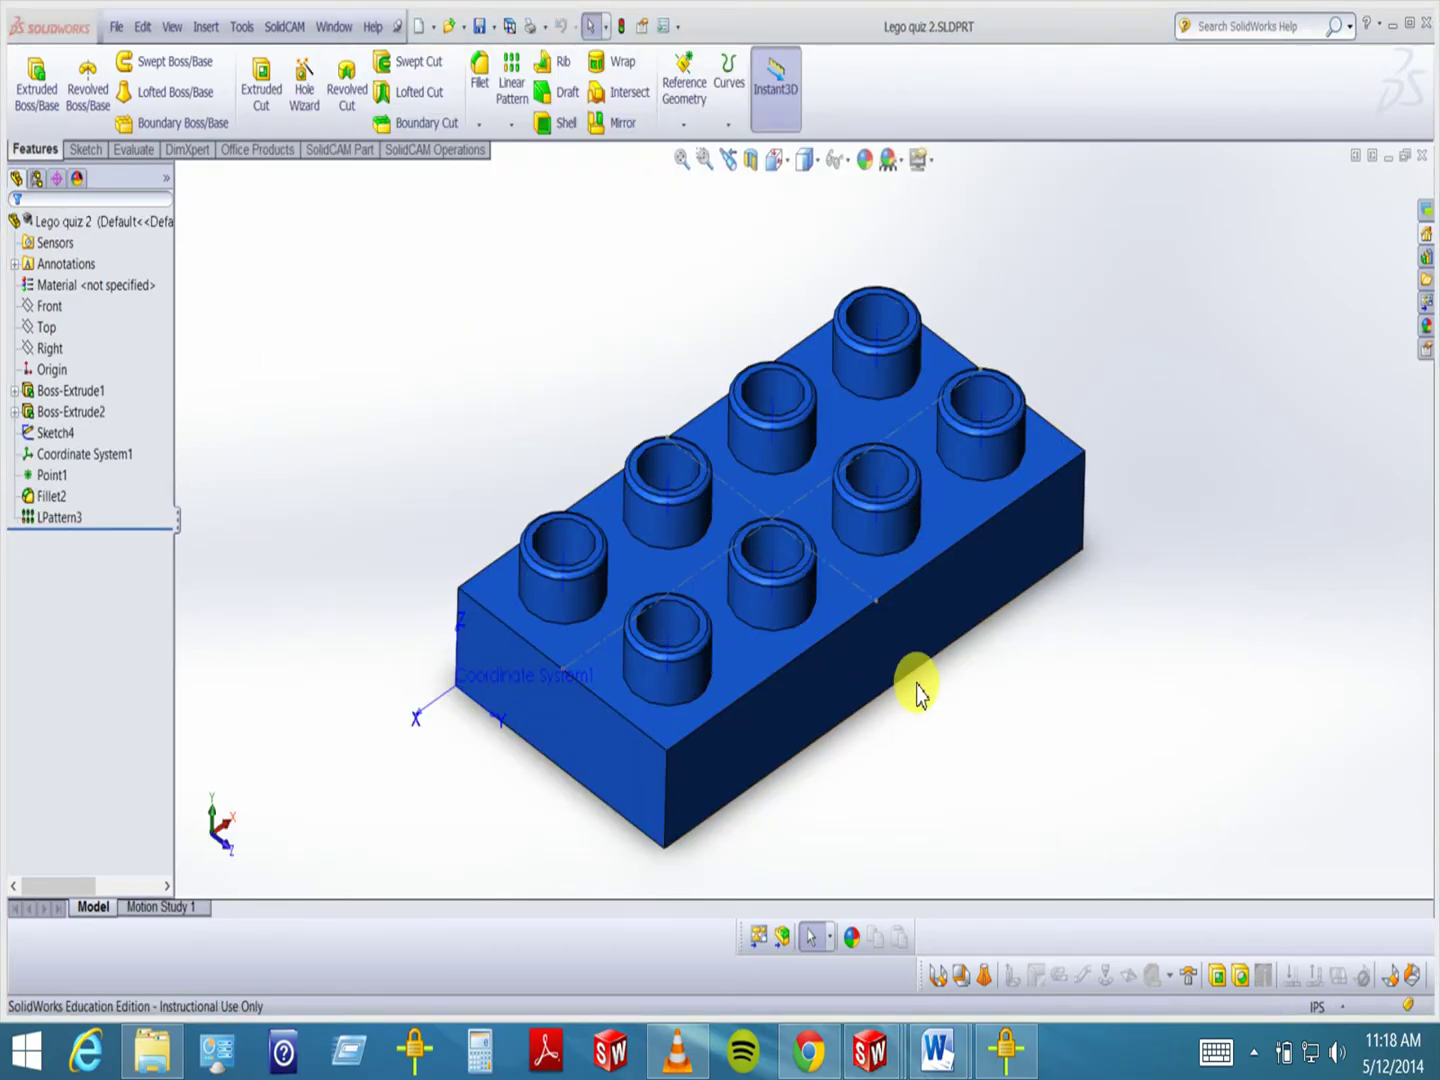
# - Examine Boss-Extrude1 with its Sketch1 and Boss-Extrude2 with its Sketch2 on the second Lego brick
pyautogui.moveTo(919, 680); pyautogui.dragTo(944, 661, button='middle')
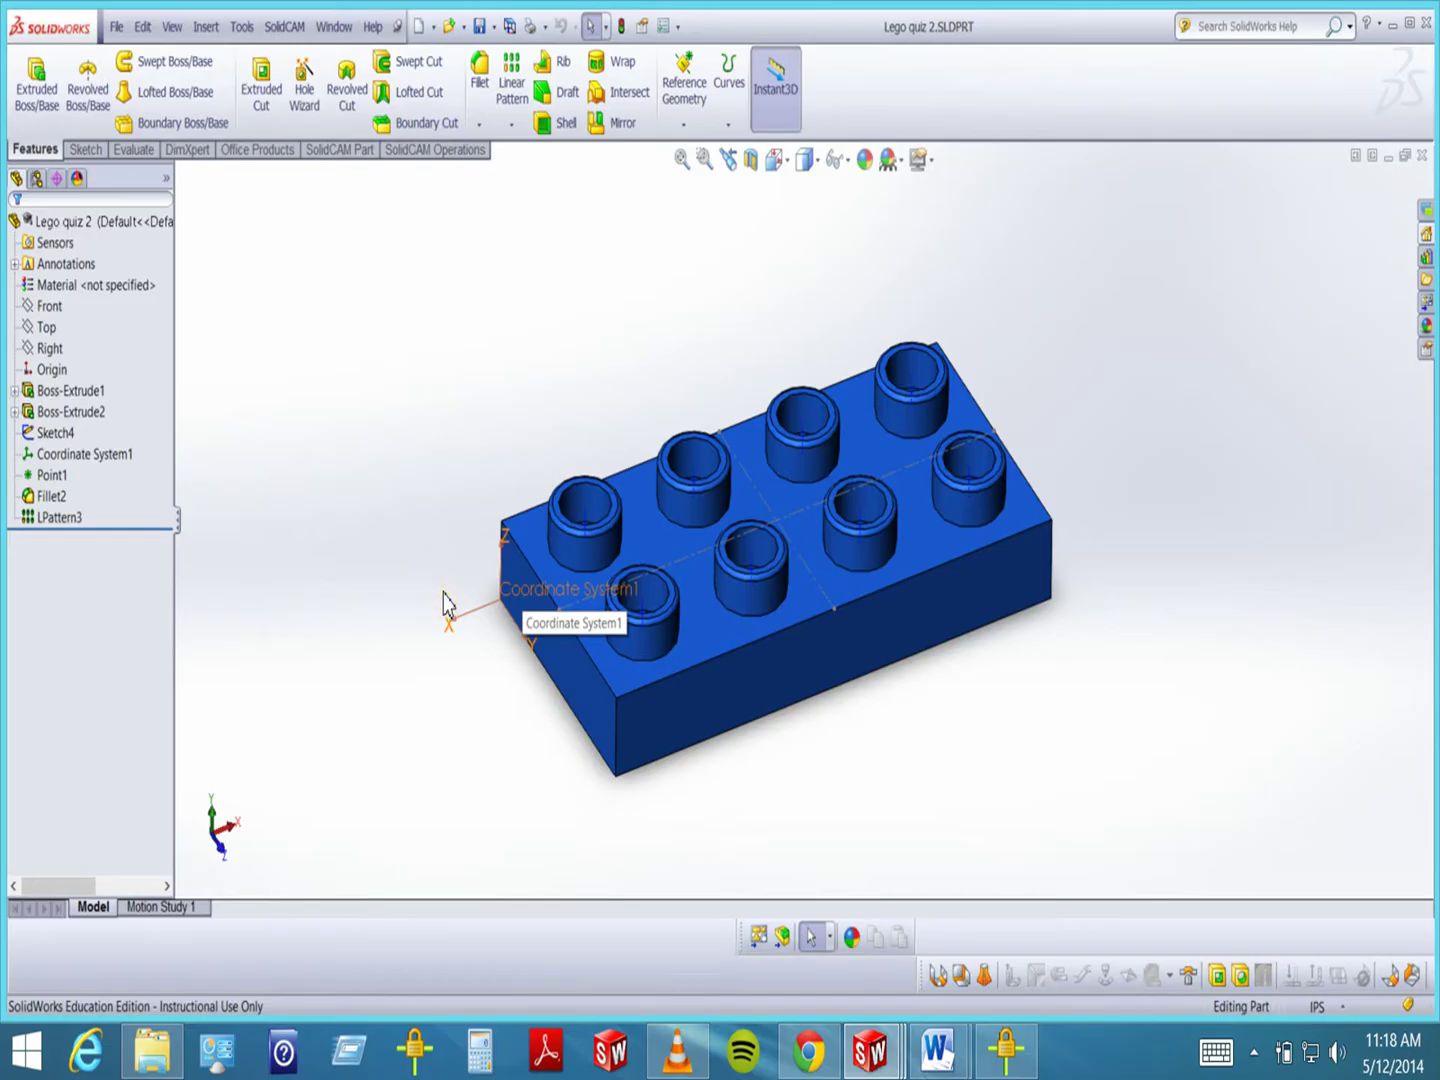
pyautogui.click(14, 390)
pyautogui.click(70, 410)
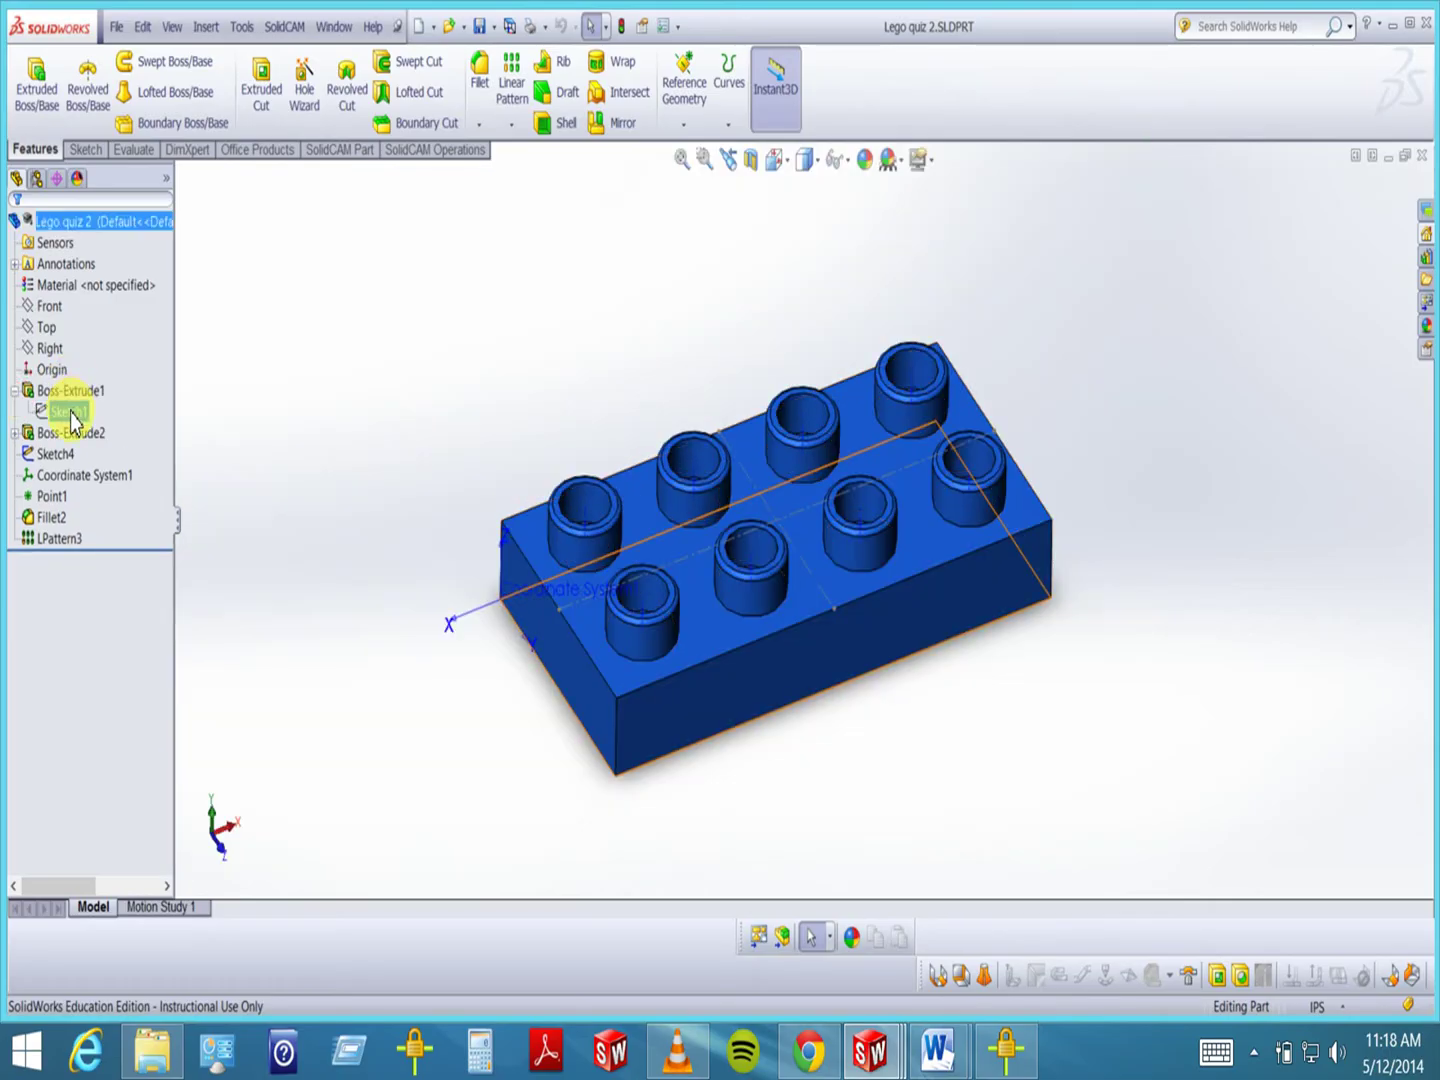
pyautogui.click(68, 391)
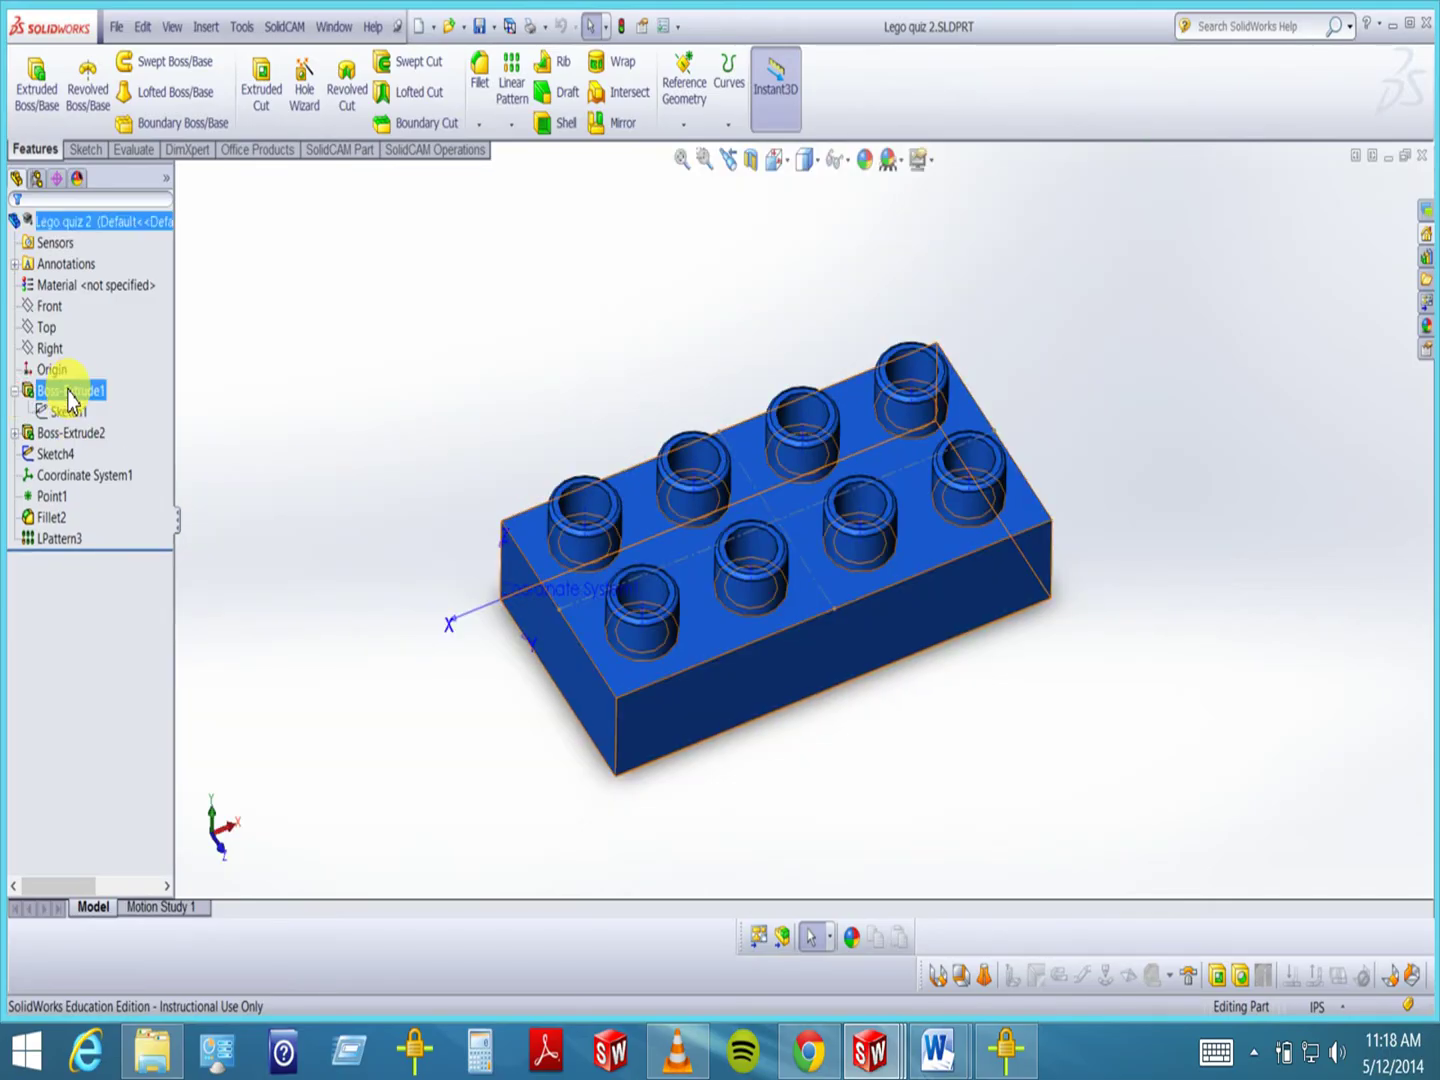
pyautogui.click(14, 432)
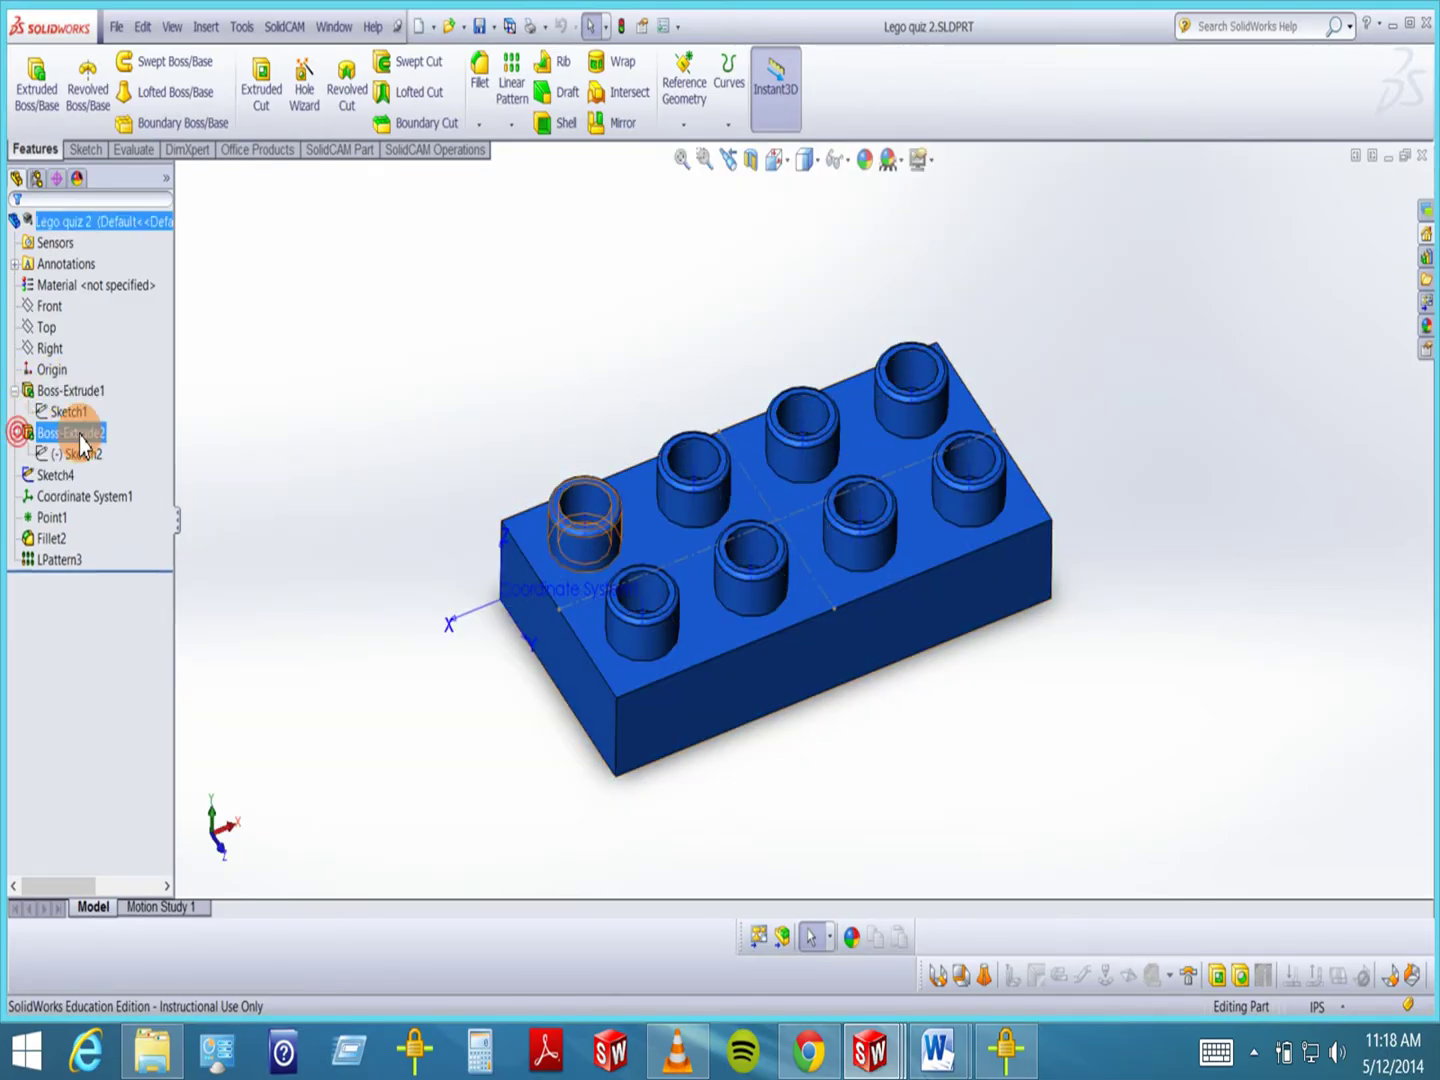
pyautogui.click(76, 454)
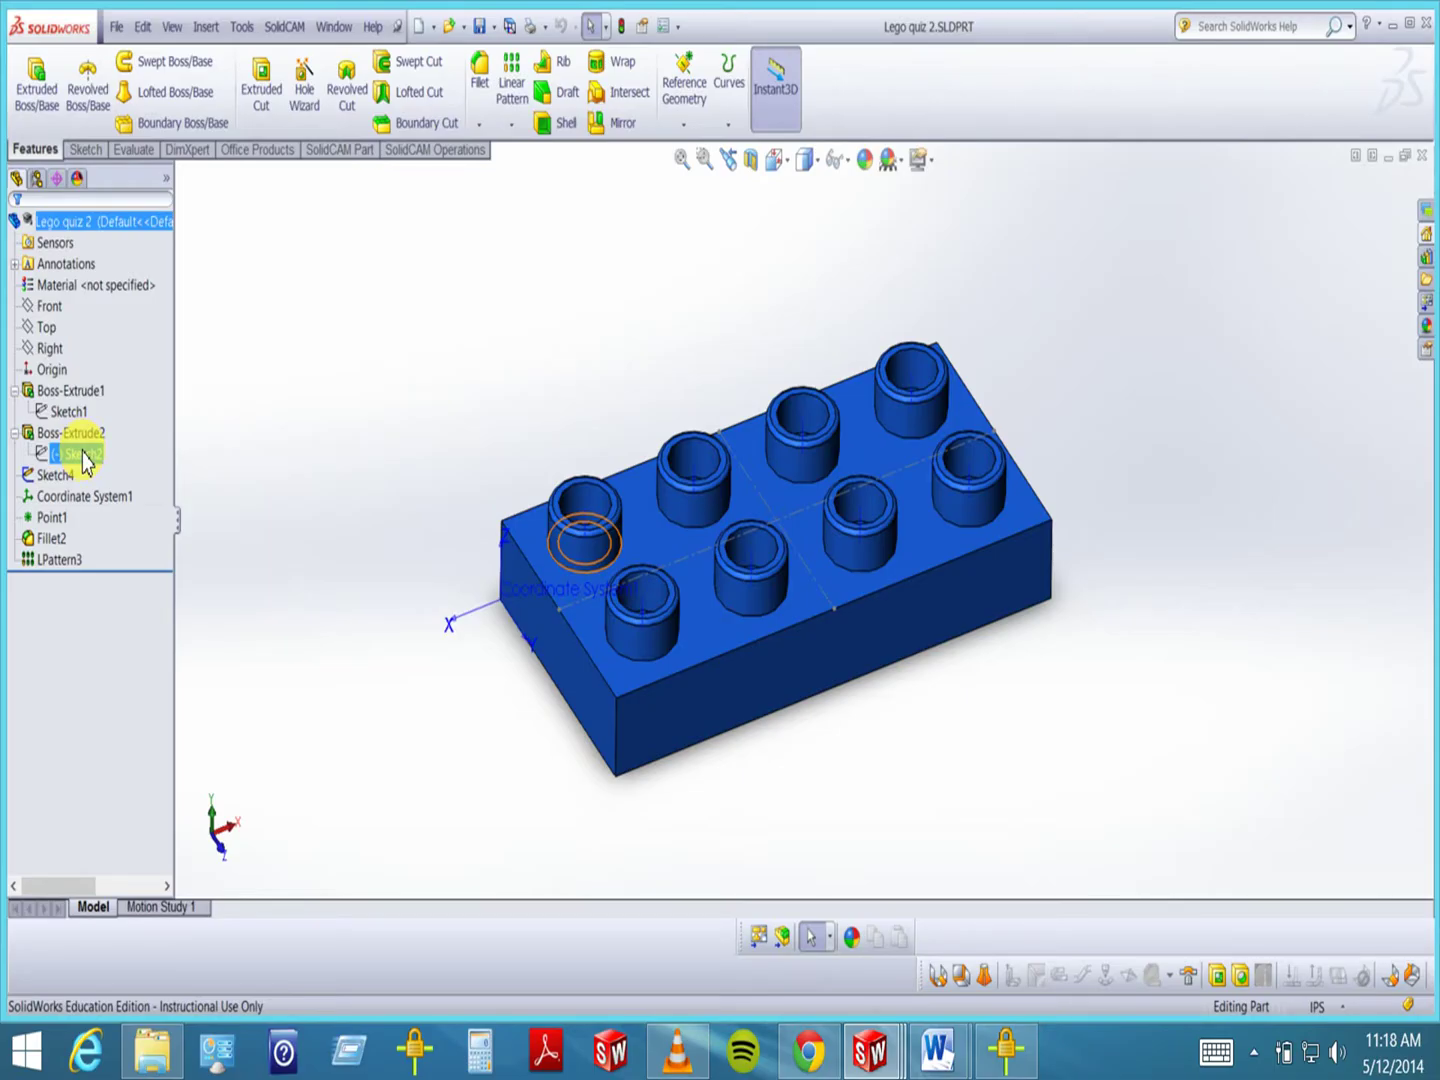
pyautogui.click(84, 445)
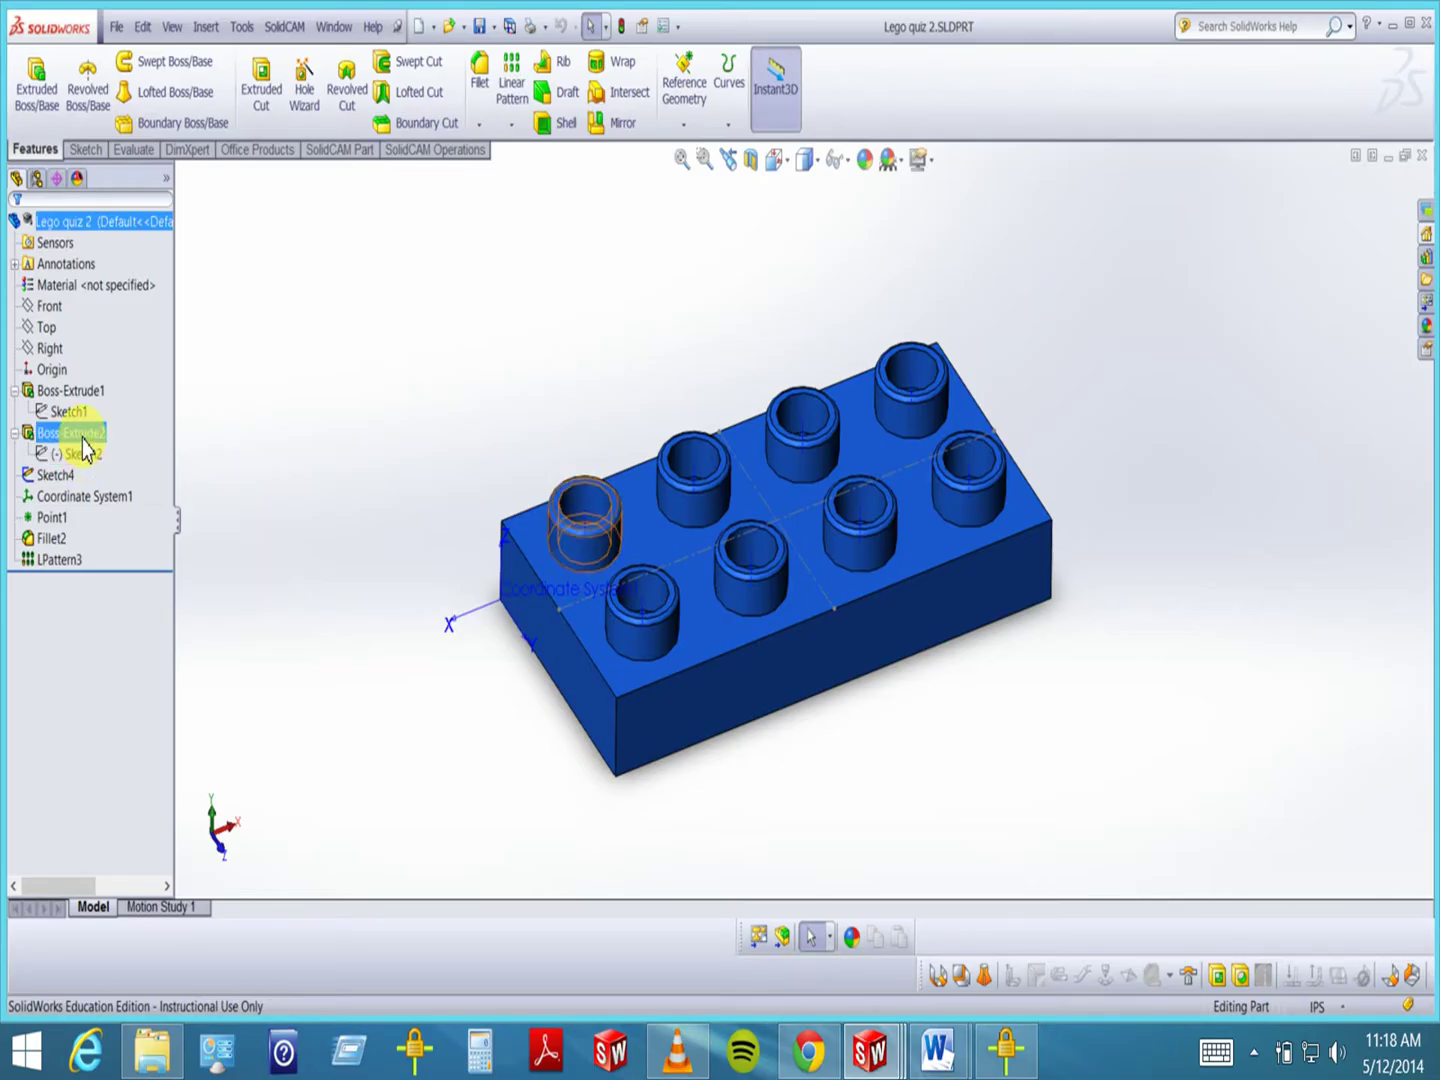
pyautogui.click(706, 787)
# - Bring up the Lego quiz.SLDPRT part and inspect Sketch2, which defines its studs
pyautogui.click(335, 26)
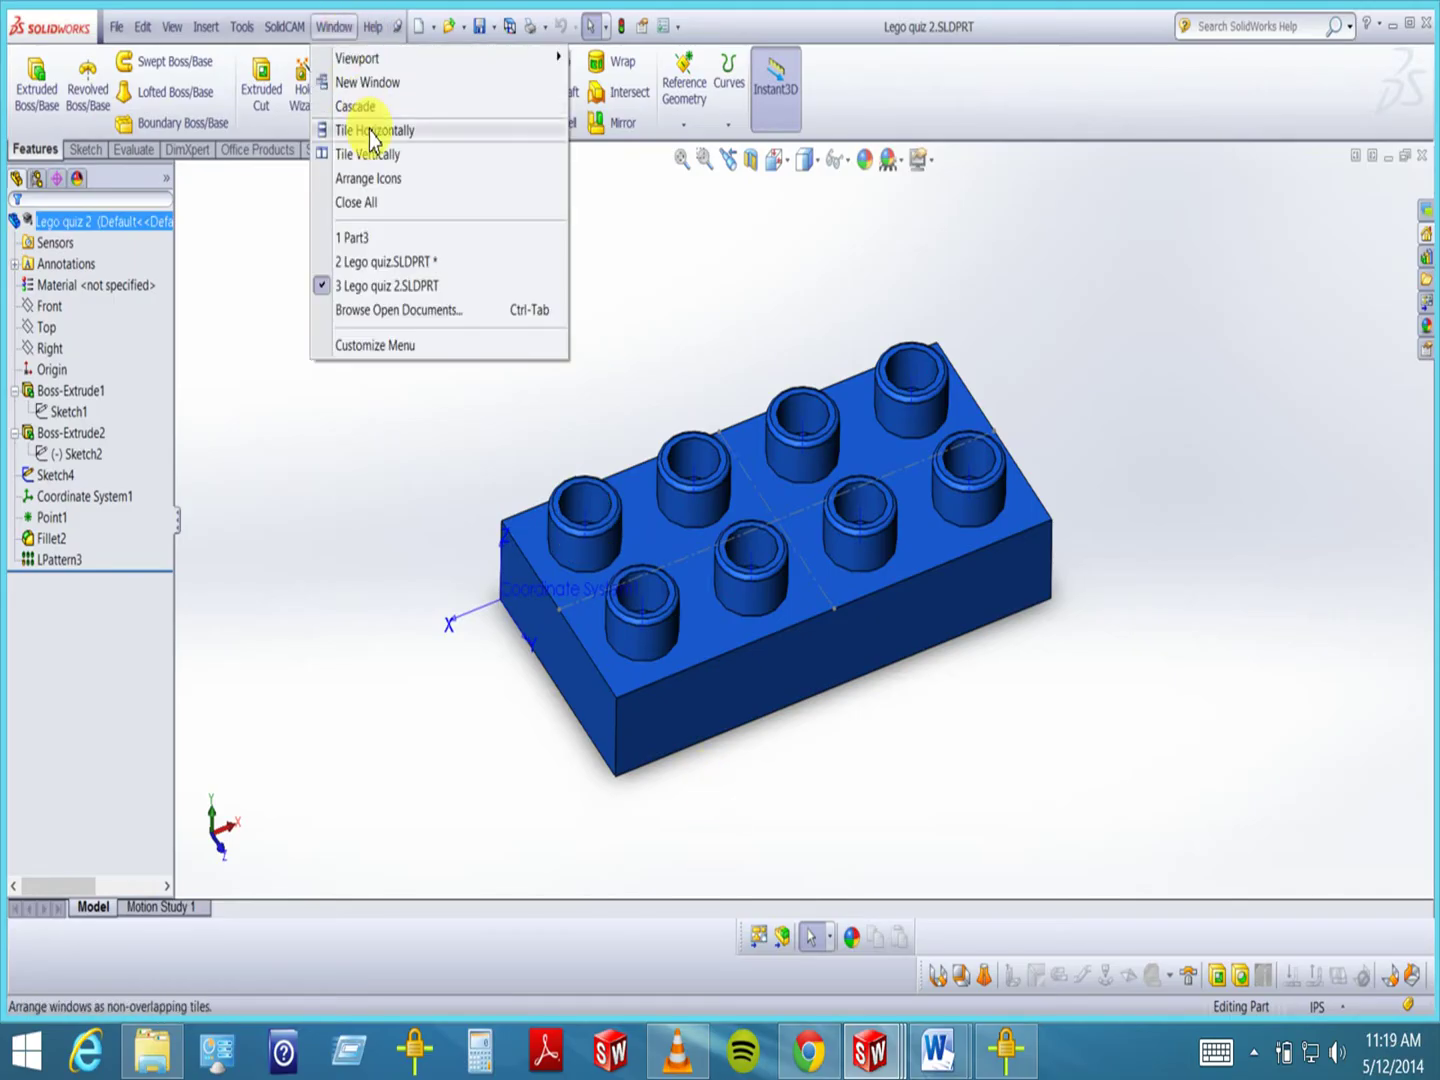
pyautogui.click(391, 278)
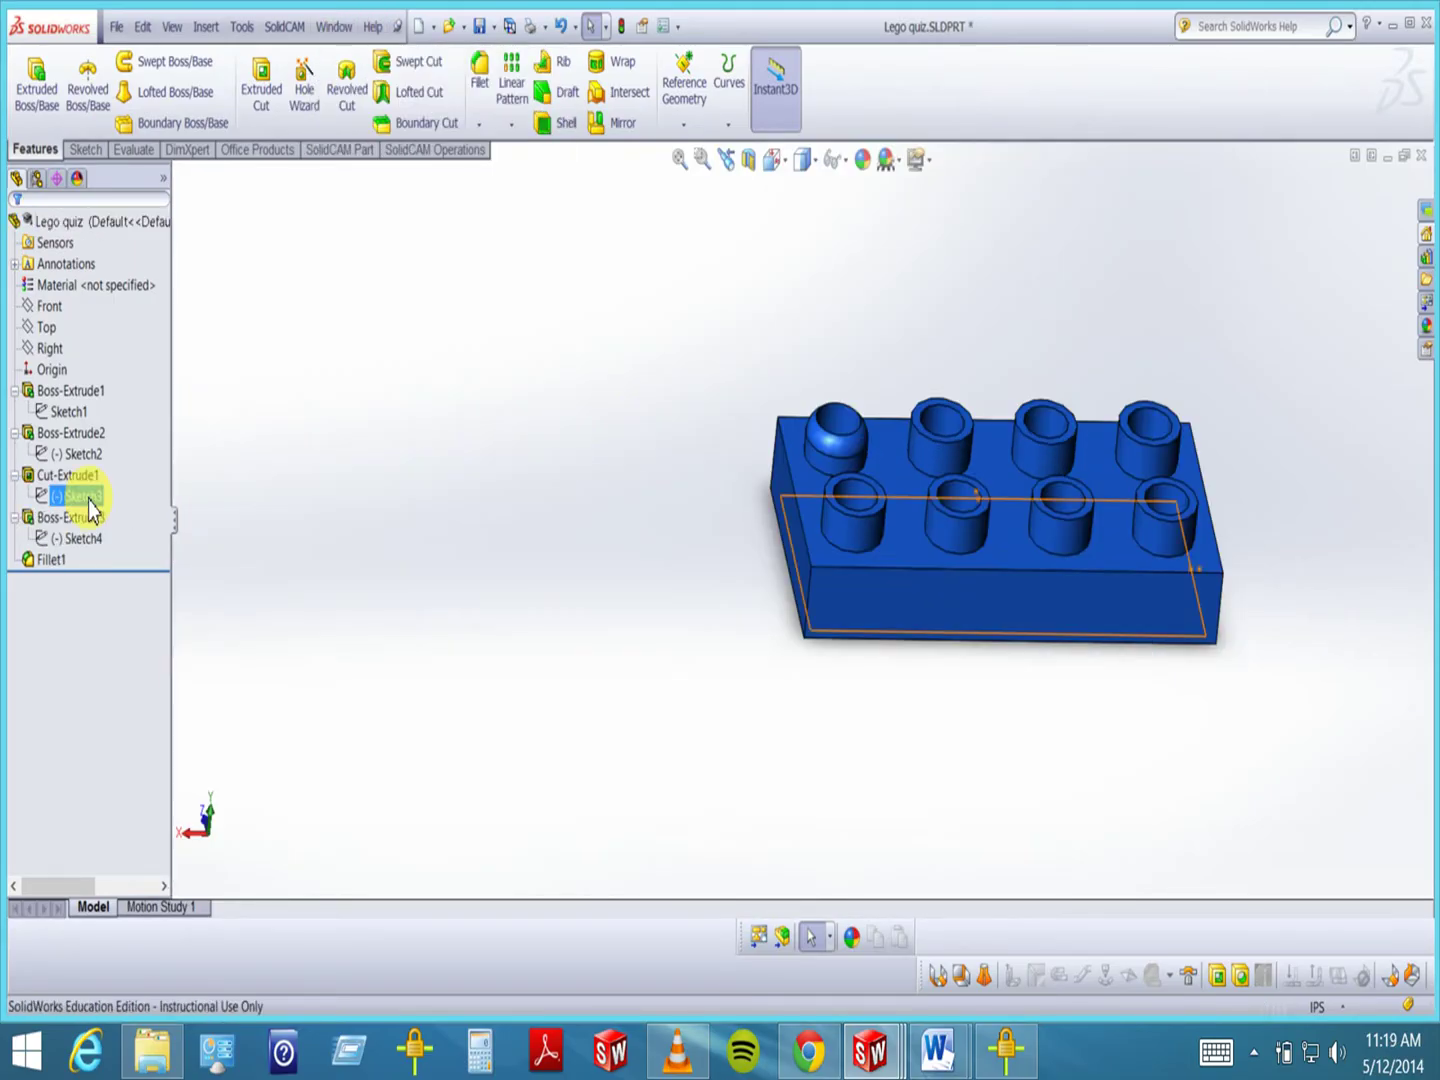
pyautogui.click(72, 455)
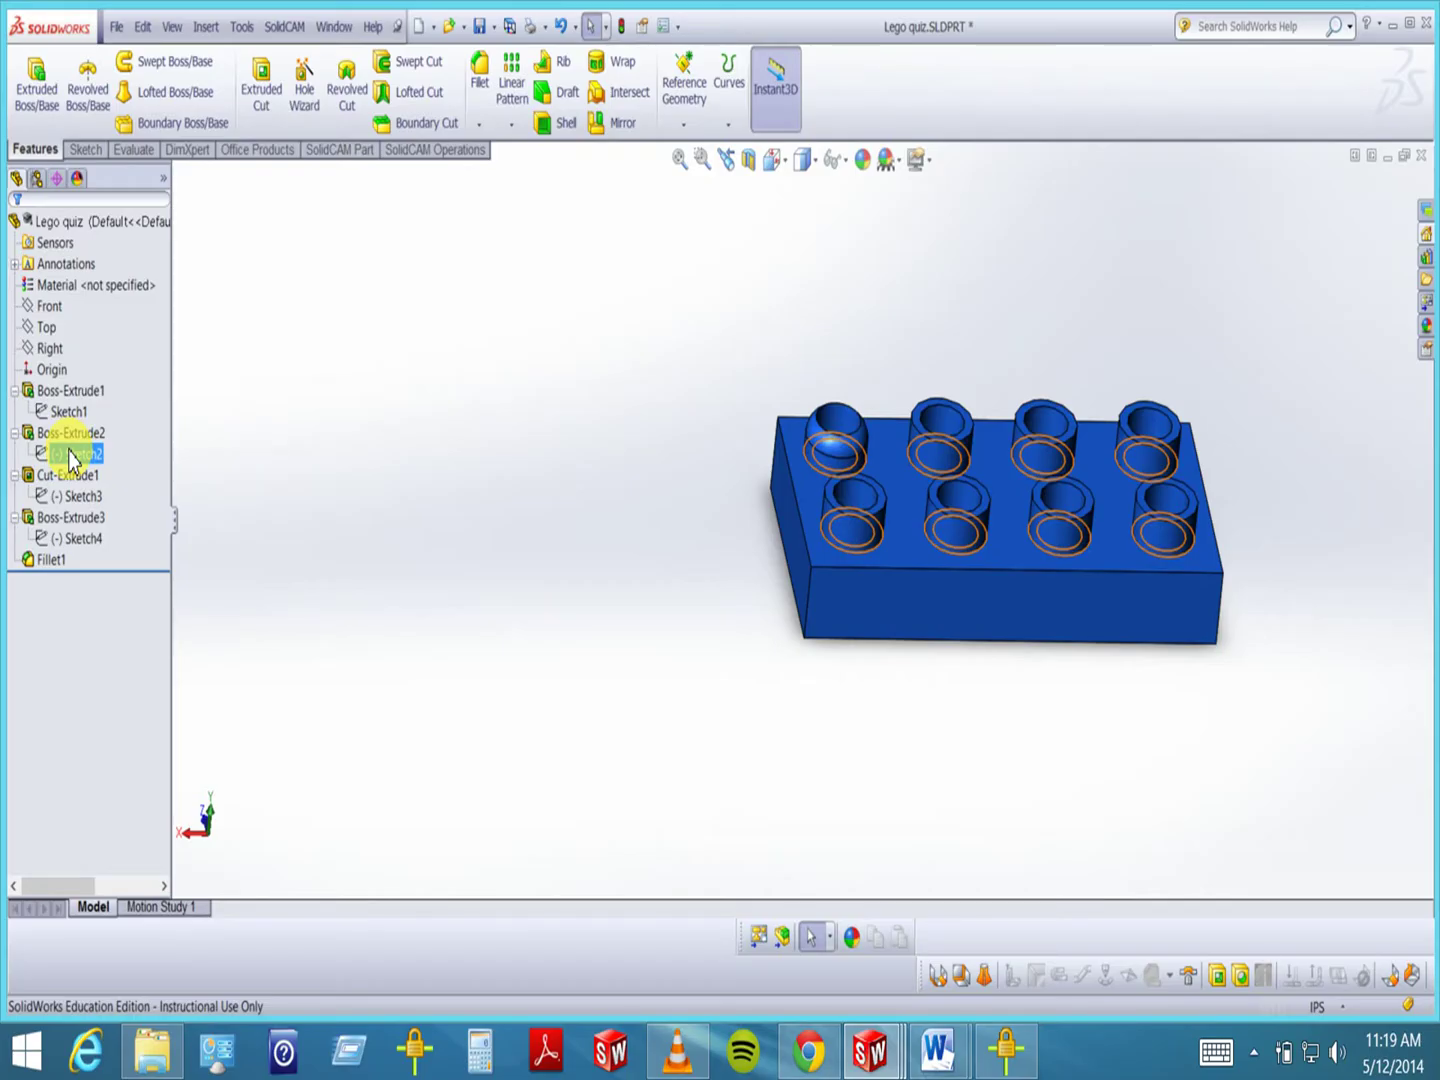
# - Return to Lego quiz 2.SLDPRT and compare its single-stud Sketch2 and Boss-Extrude2 with the first brick
pyautogui.click(333, 26)
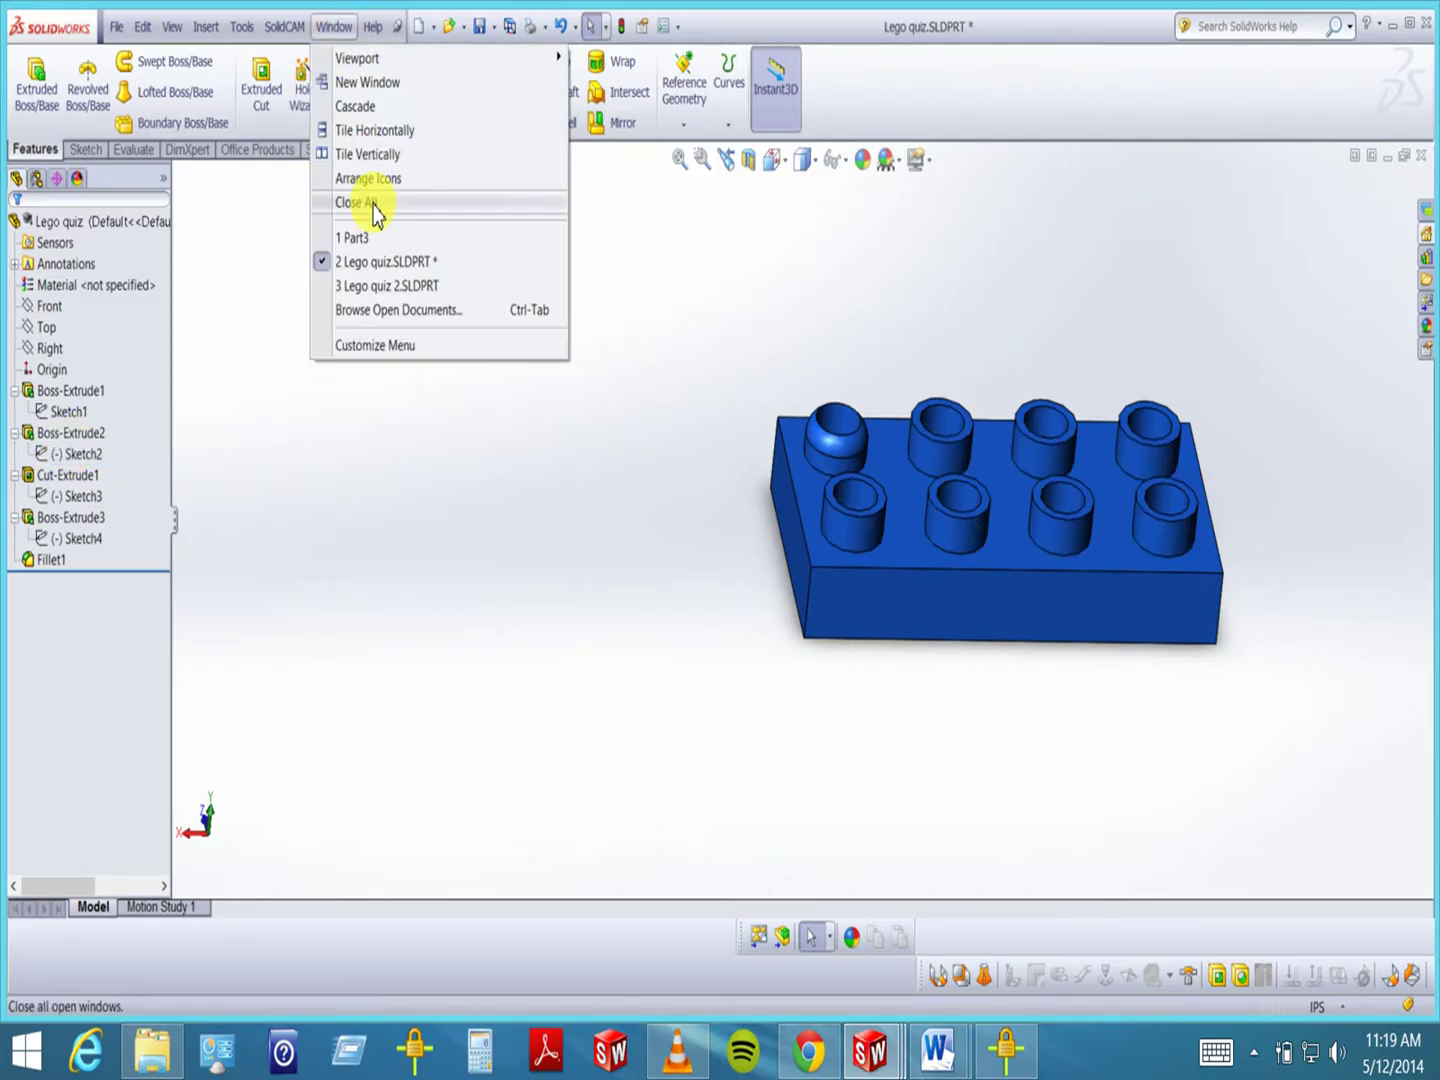
pyautogui.click(371, 286)
pyautogui.click(66, 456)
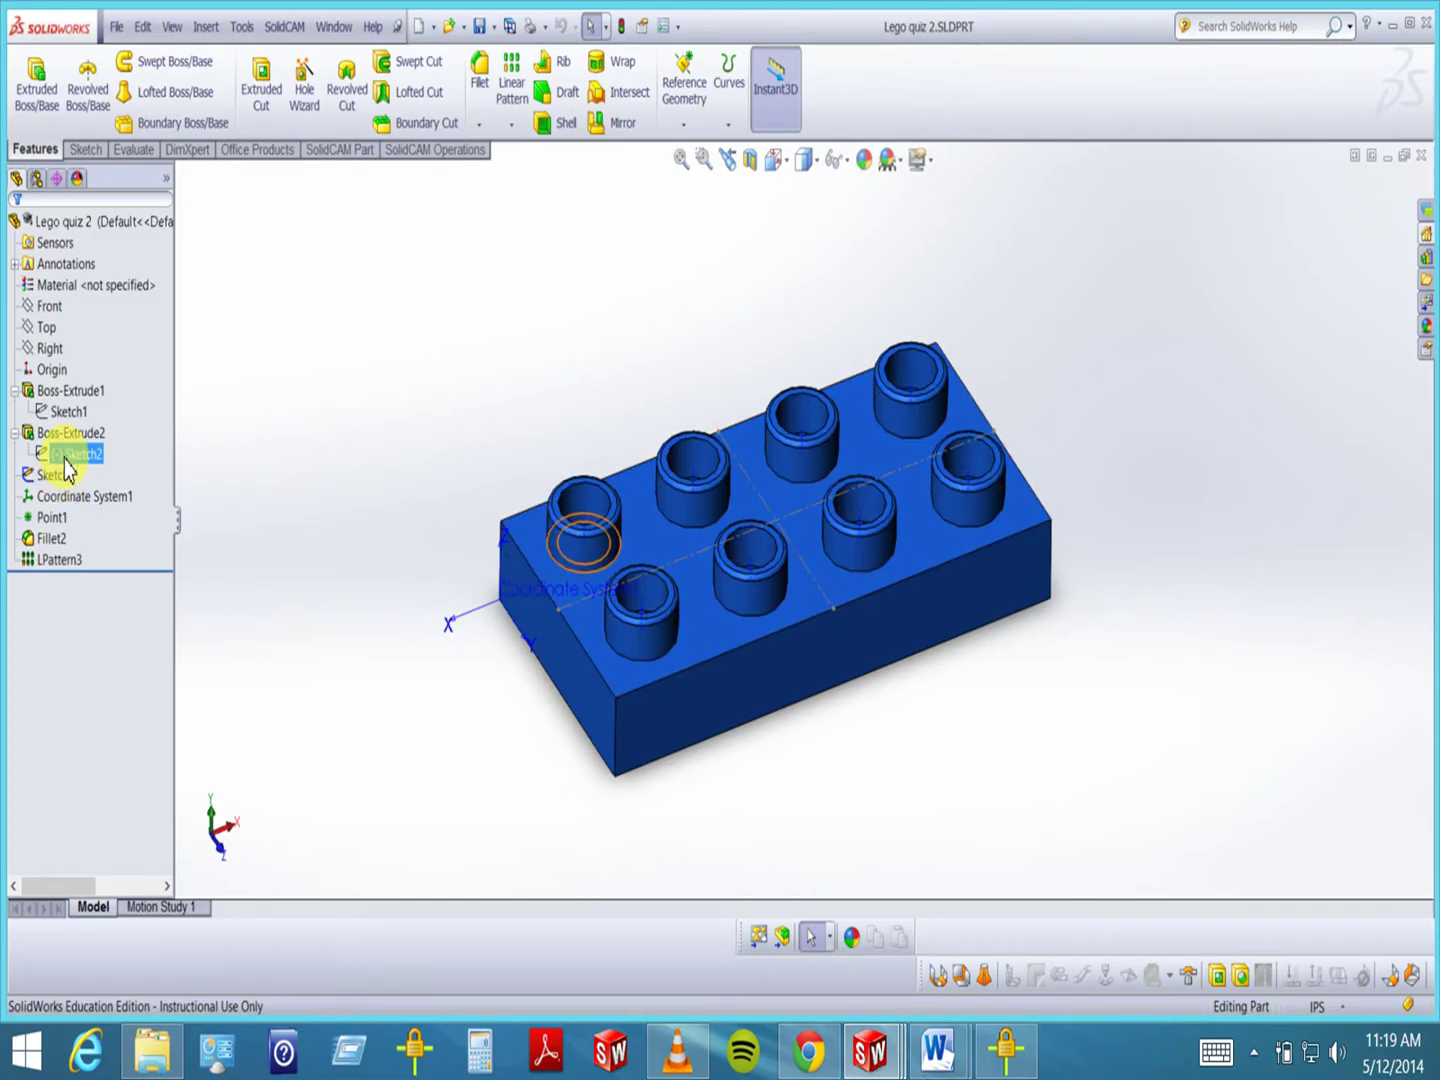
pyautogui.click(68, 437)
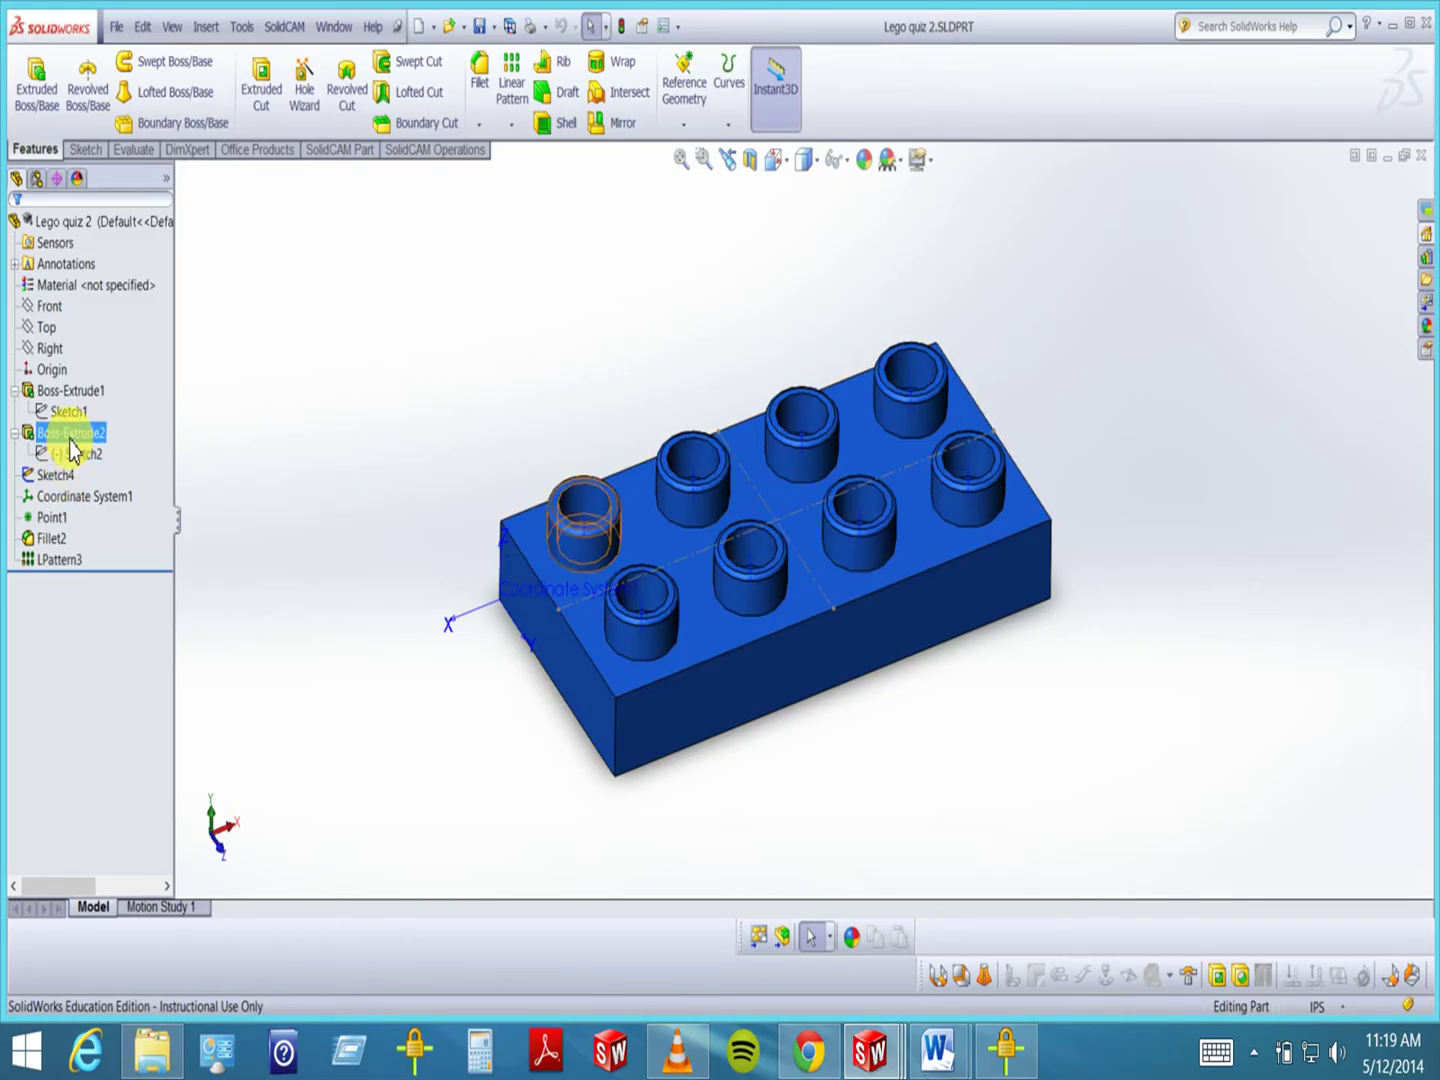
# - Examine Sketch4, Coordinate System1, Point1, Fillet2 and LPattern3 on the second brick
pyautogui.click(59, 477)
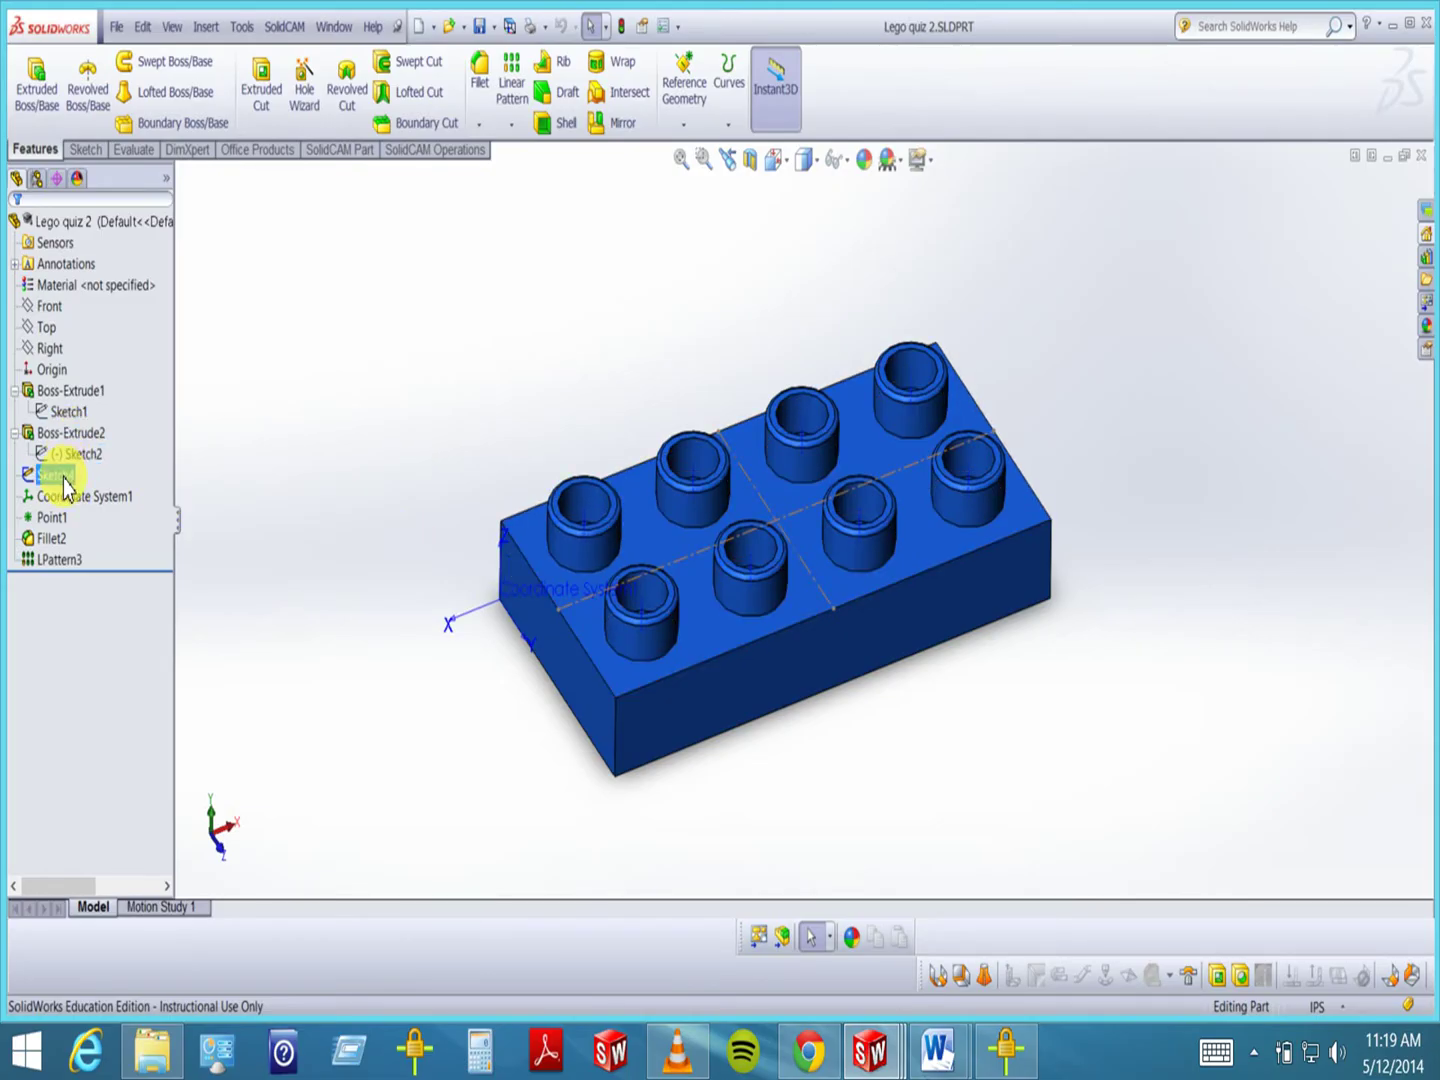
pyautogui.click(66, 497)
pyautogui.click(52, 516)
pyautogui.click(52, 536)
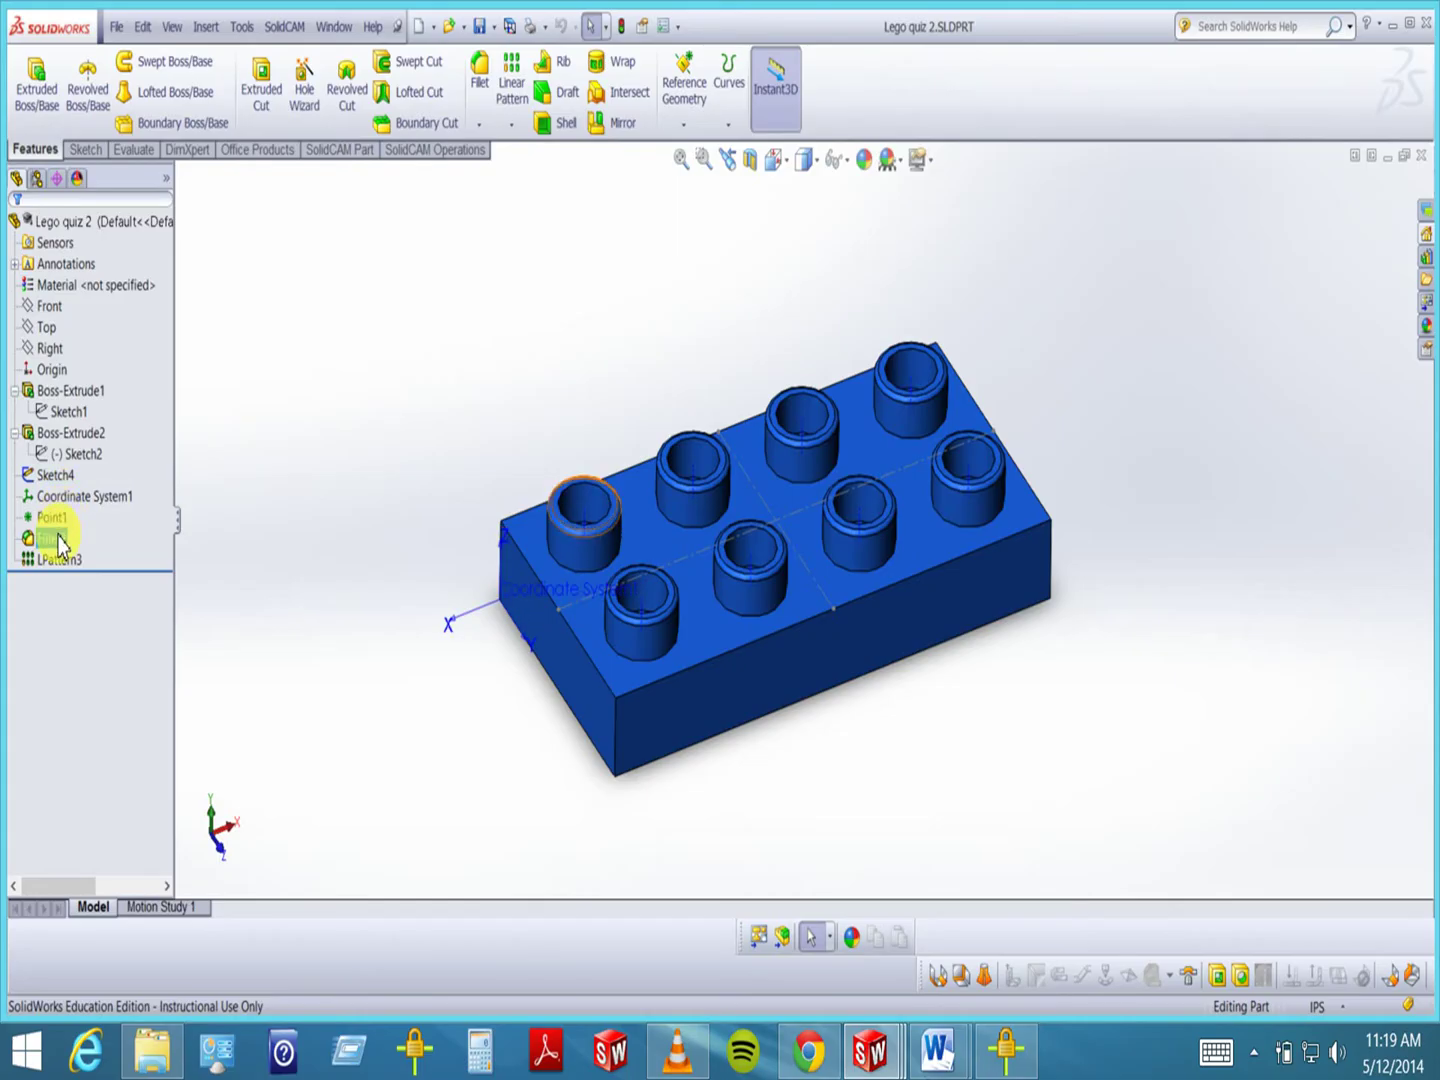
pyautogui.click(58, 562)
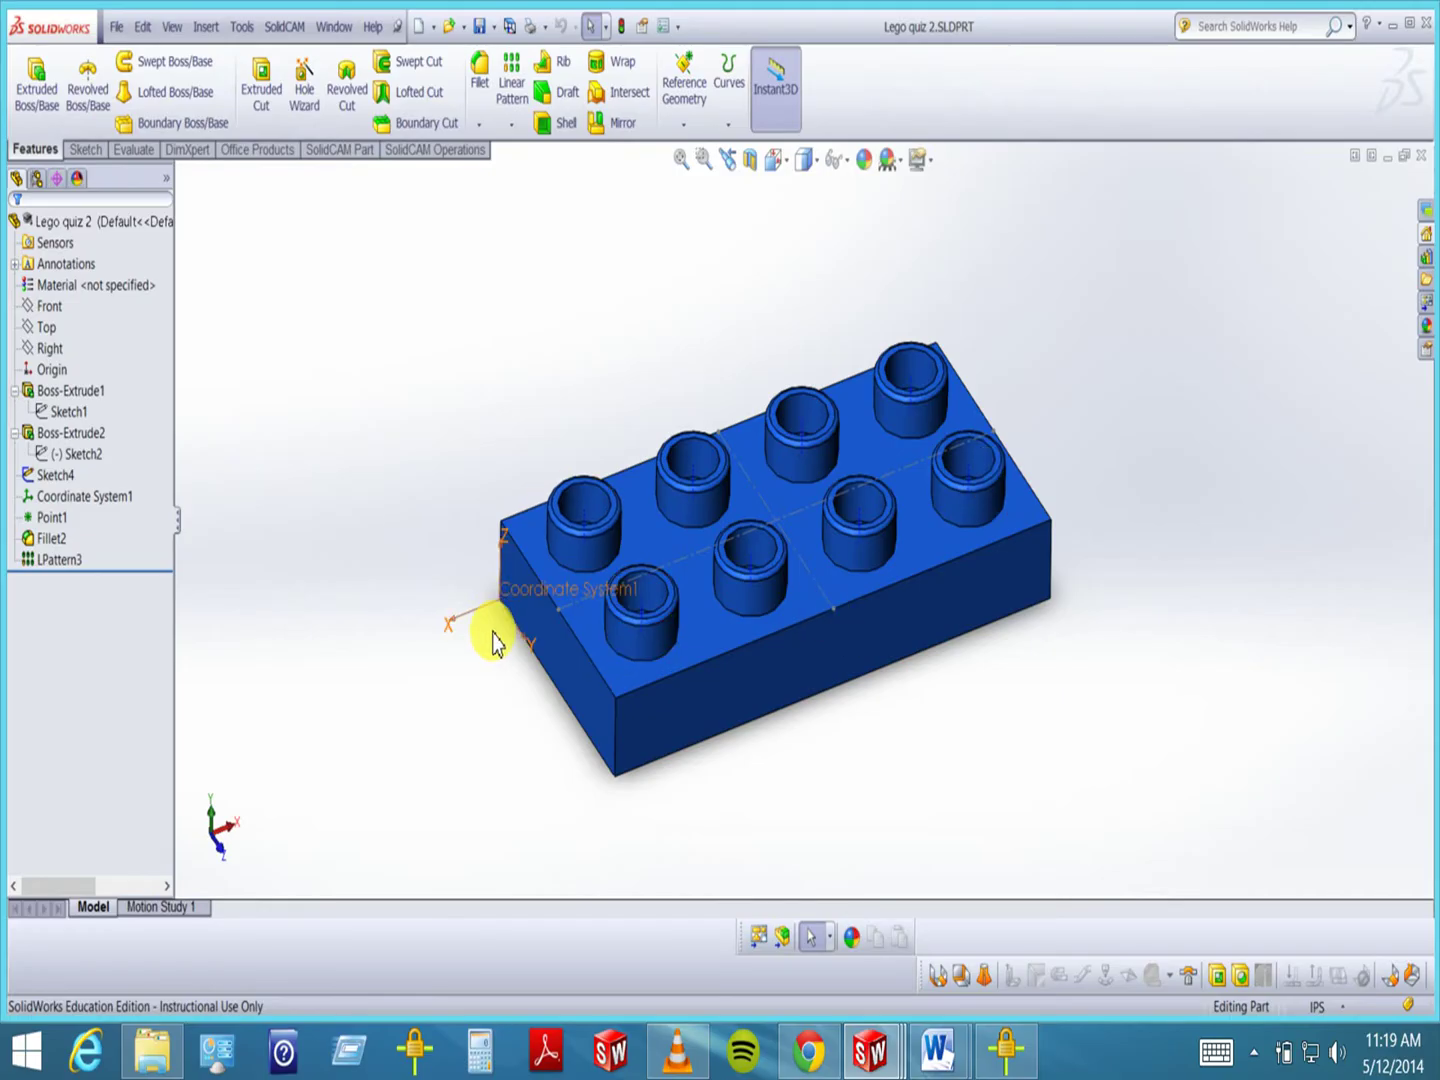
# - Switch to Lego quiz.SLDPRT and fillet the top edges of the seven remaining studs with a 0.10 in constant radius
pyautogui.click(334, 26)
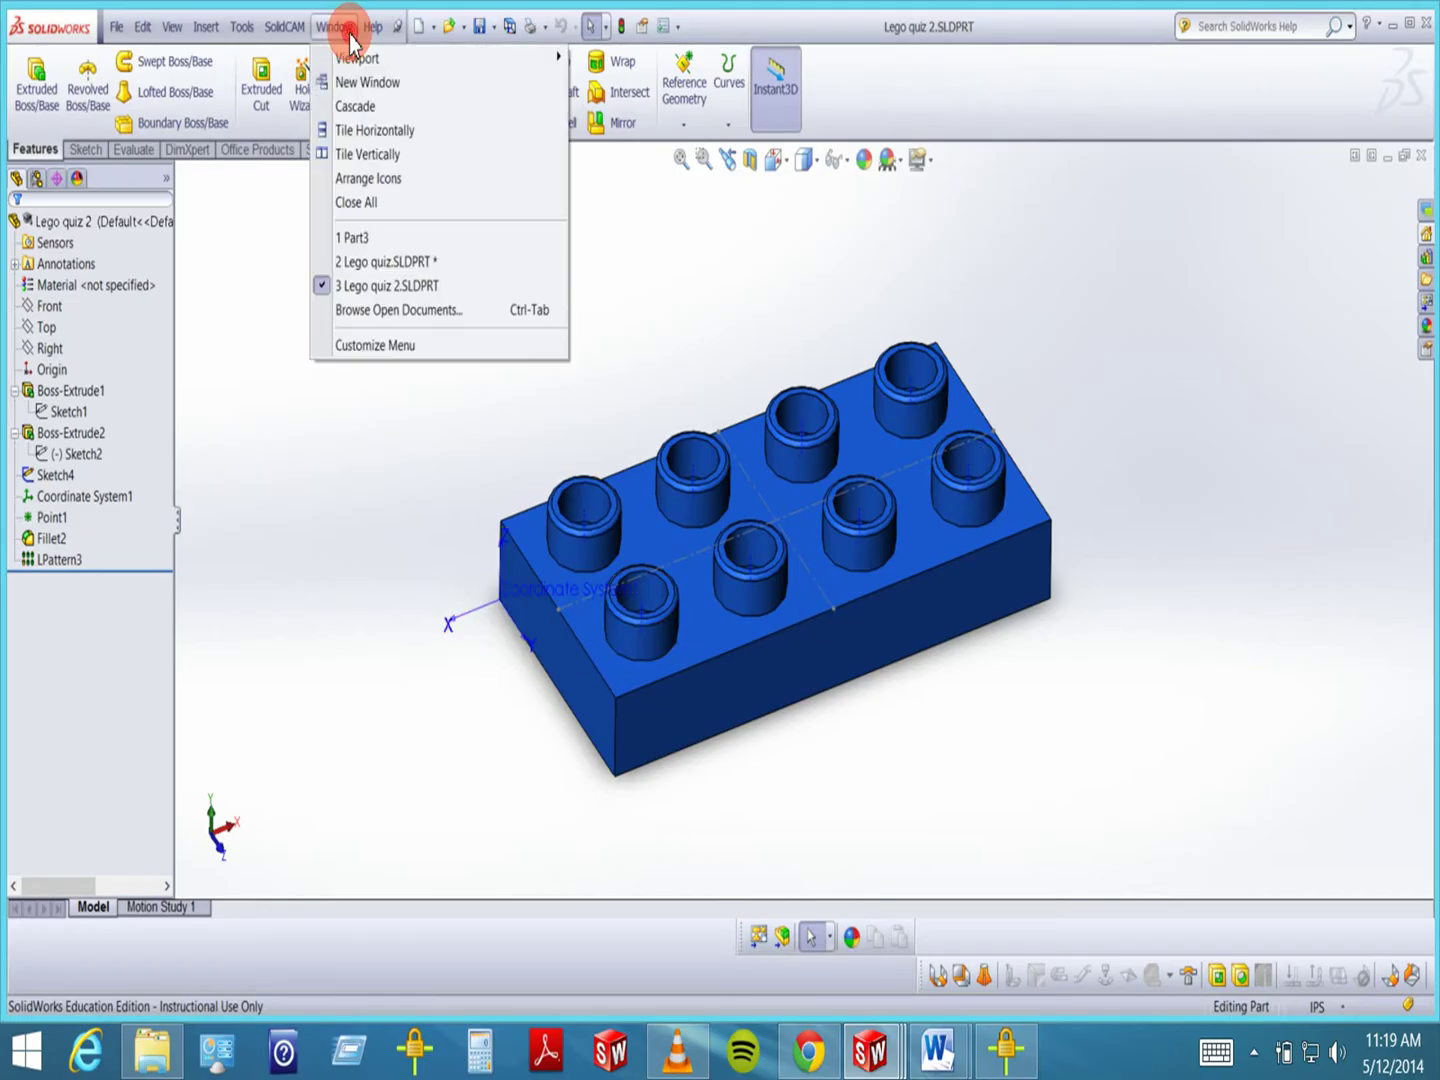
pyautogui.click(355, 257)
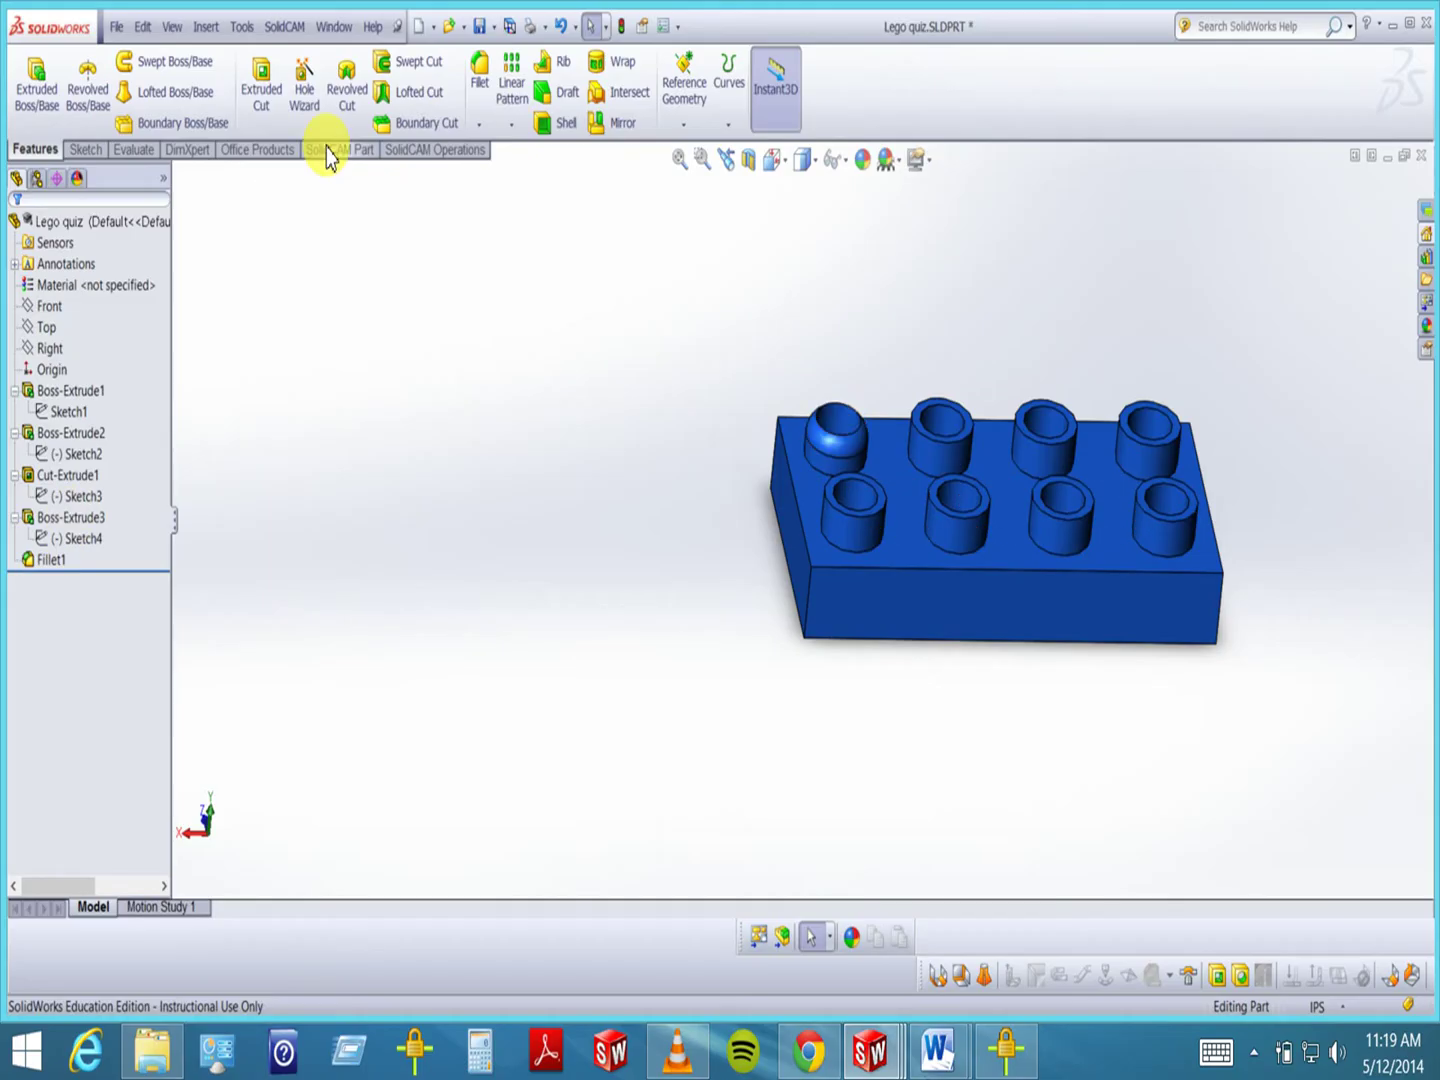
pyautogui.click(481, 76)
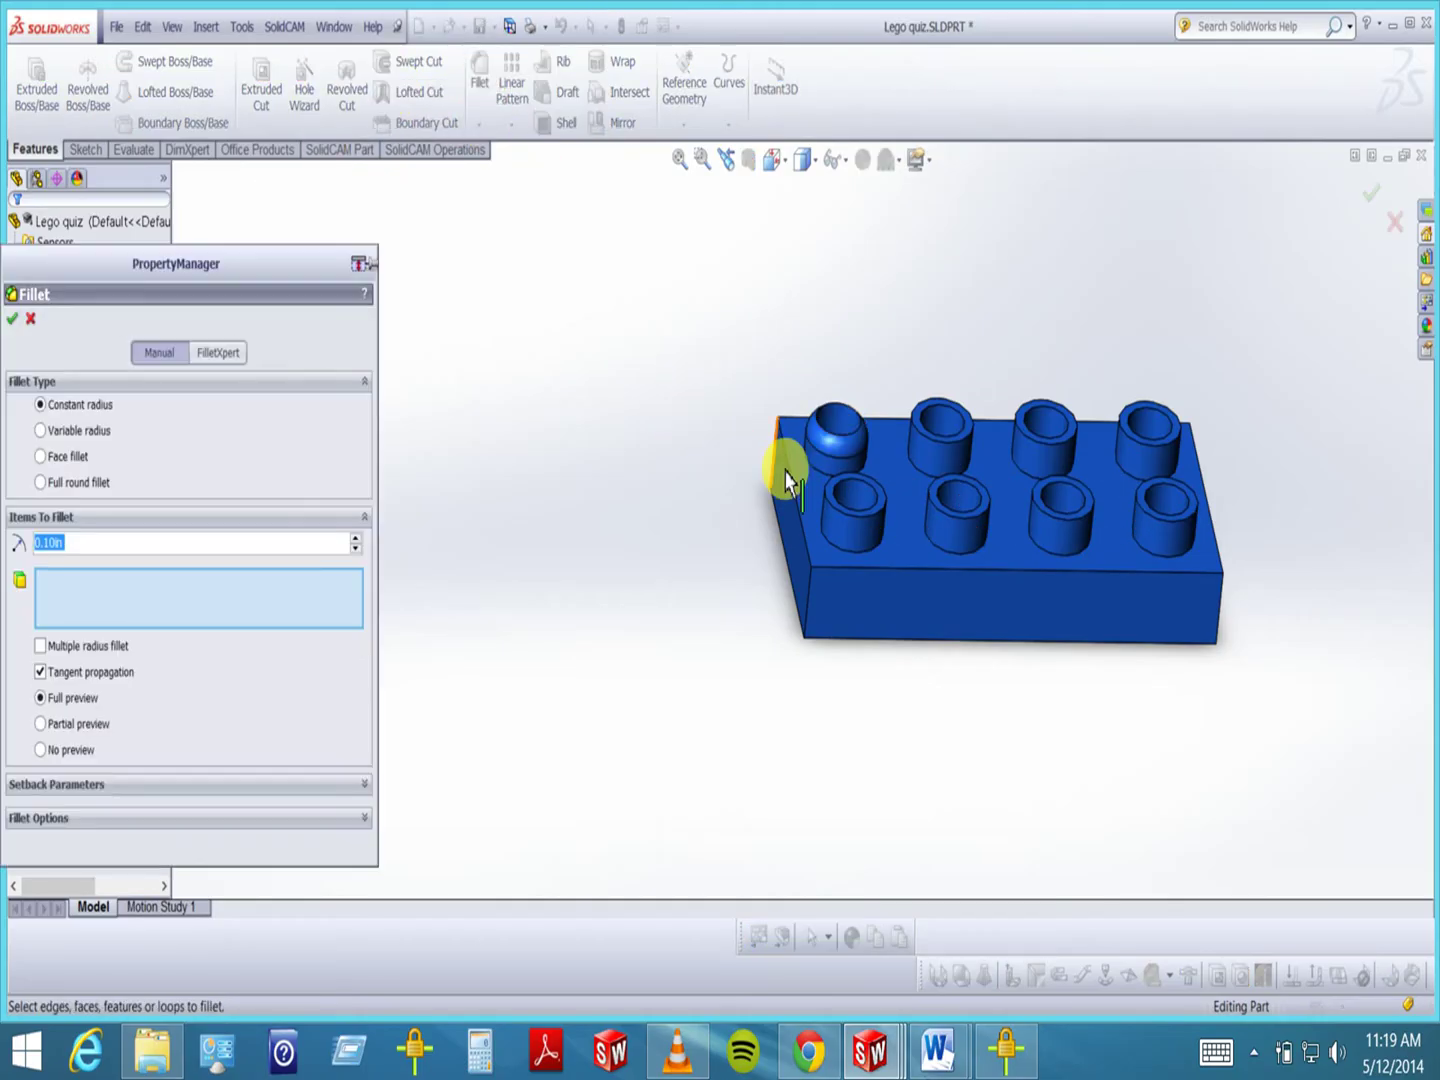
pyautogui.click(949, 452)
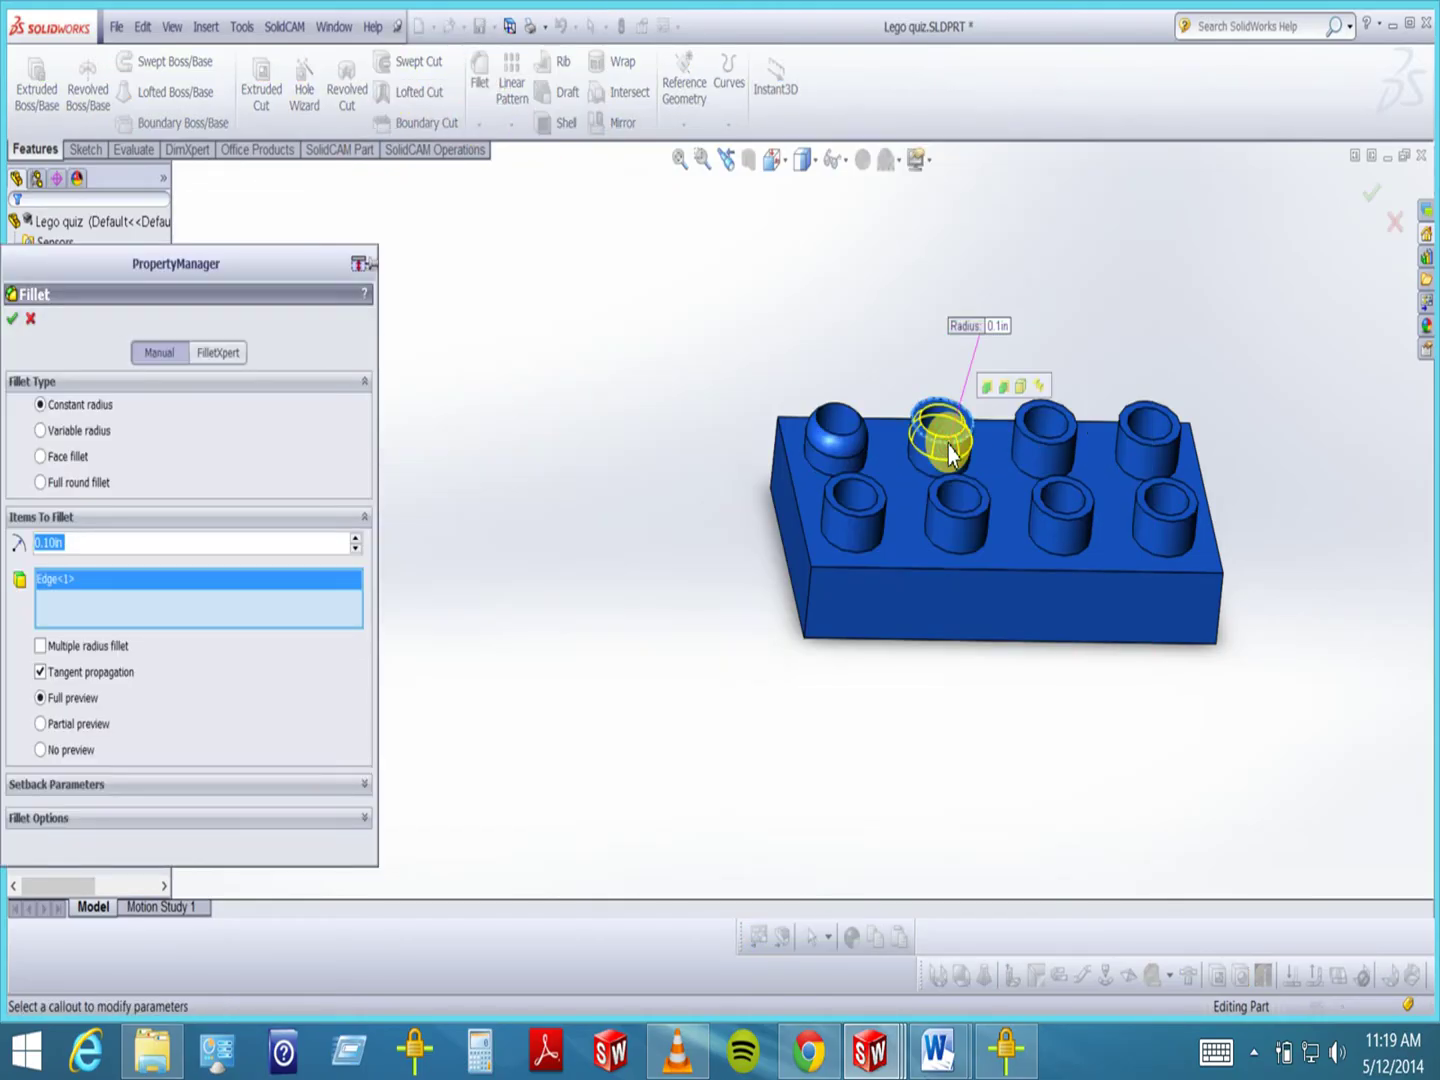
pyautogui.click(1042, 437)
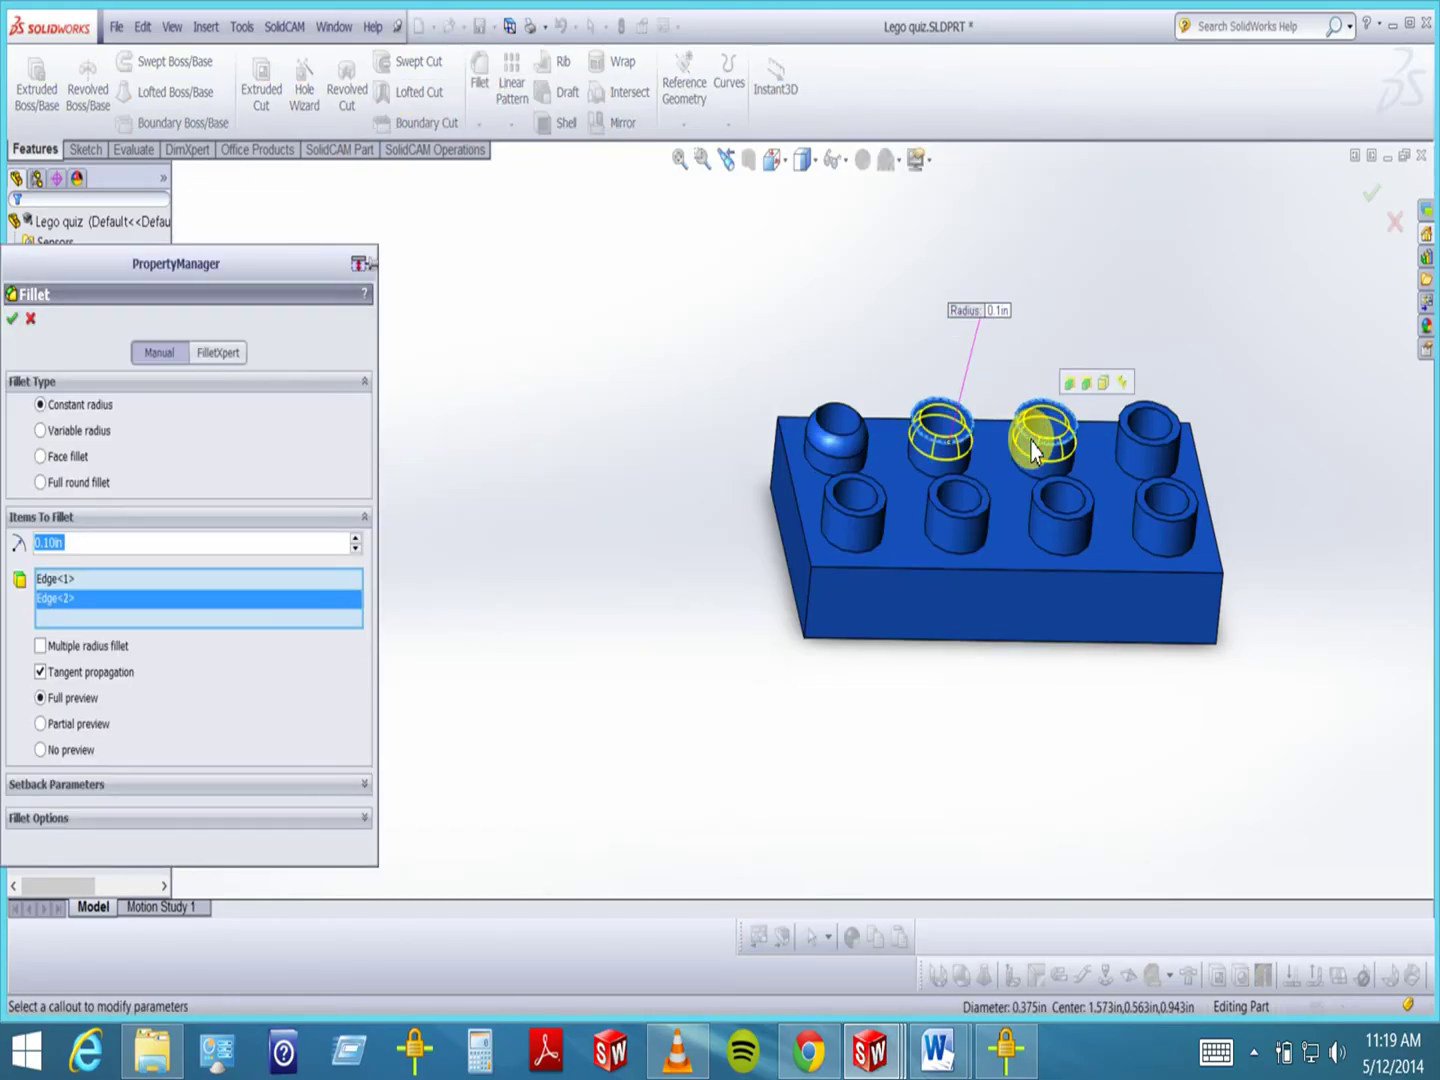
pyautogui.click(1132, 441)
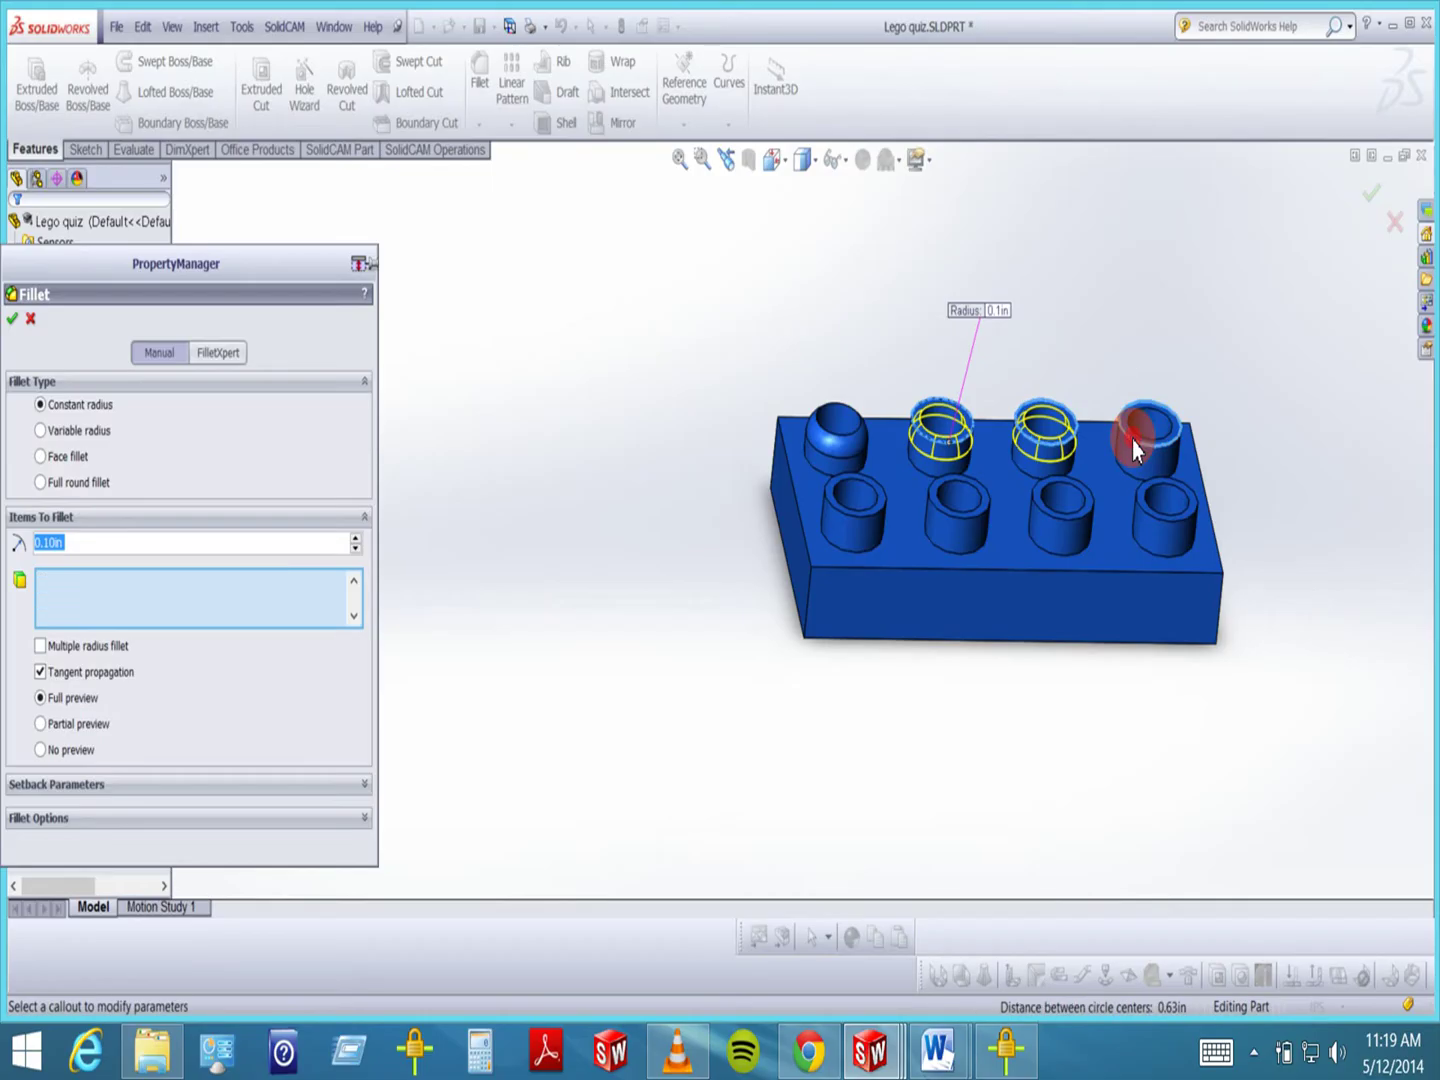
pyautogui.click(1156, 503)
pyautogui.click(1086, 522)
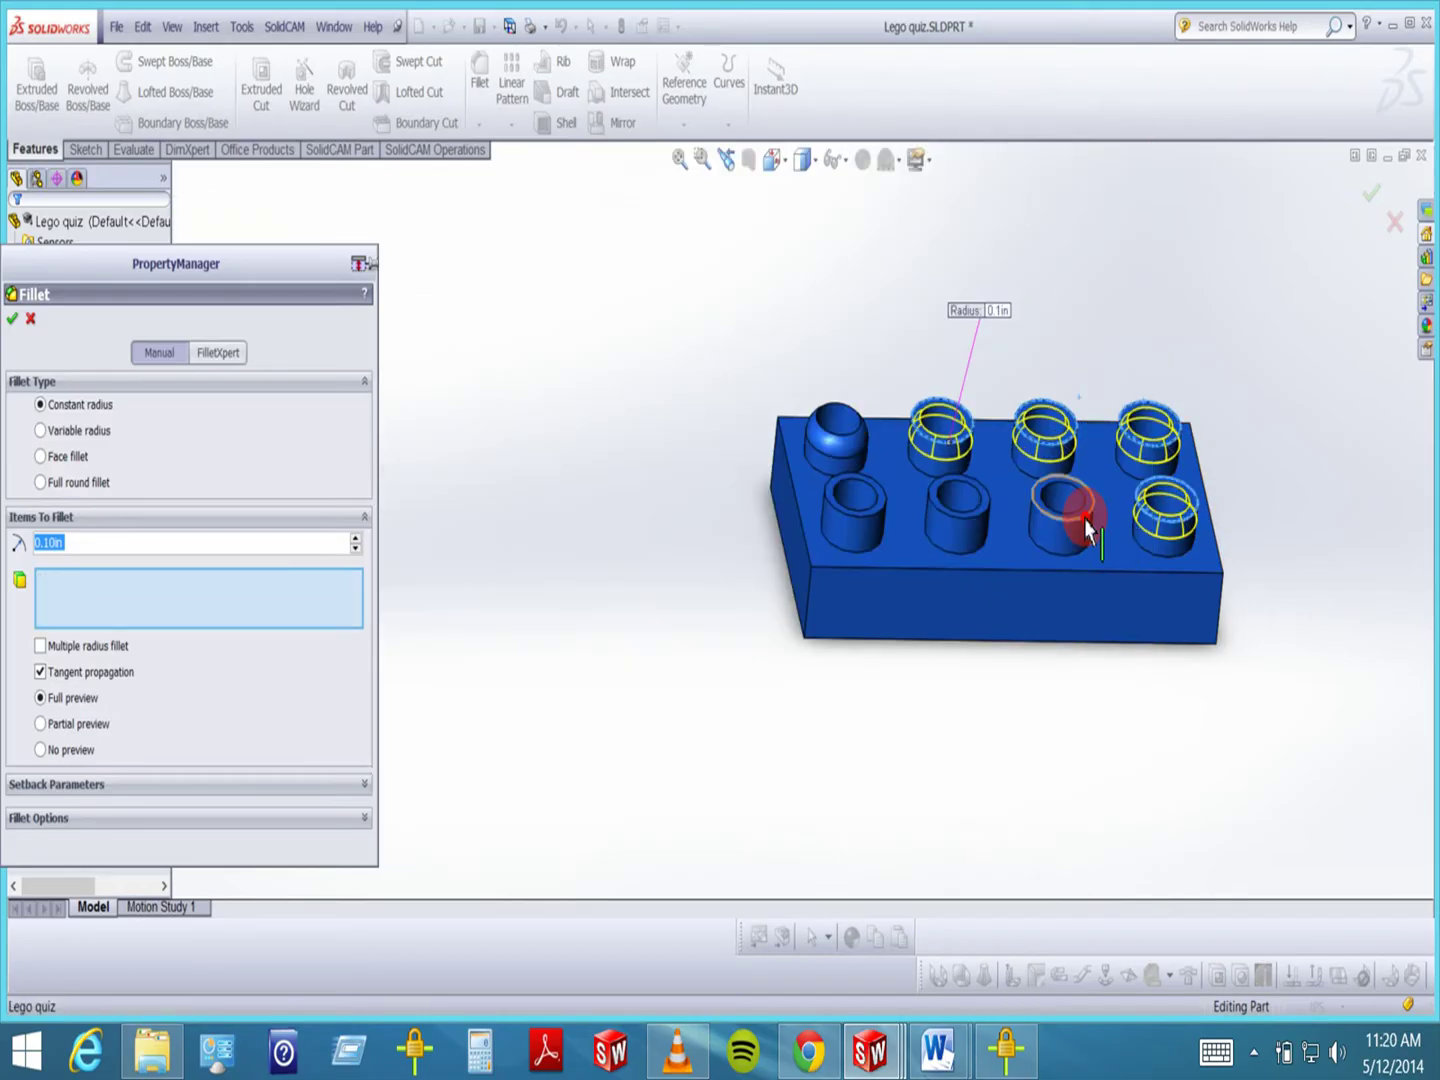
pyautogui.click(962, 536)
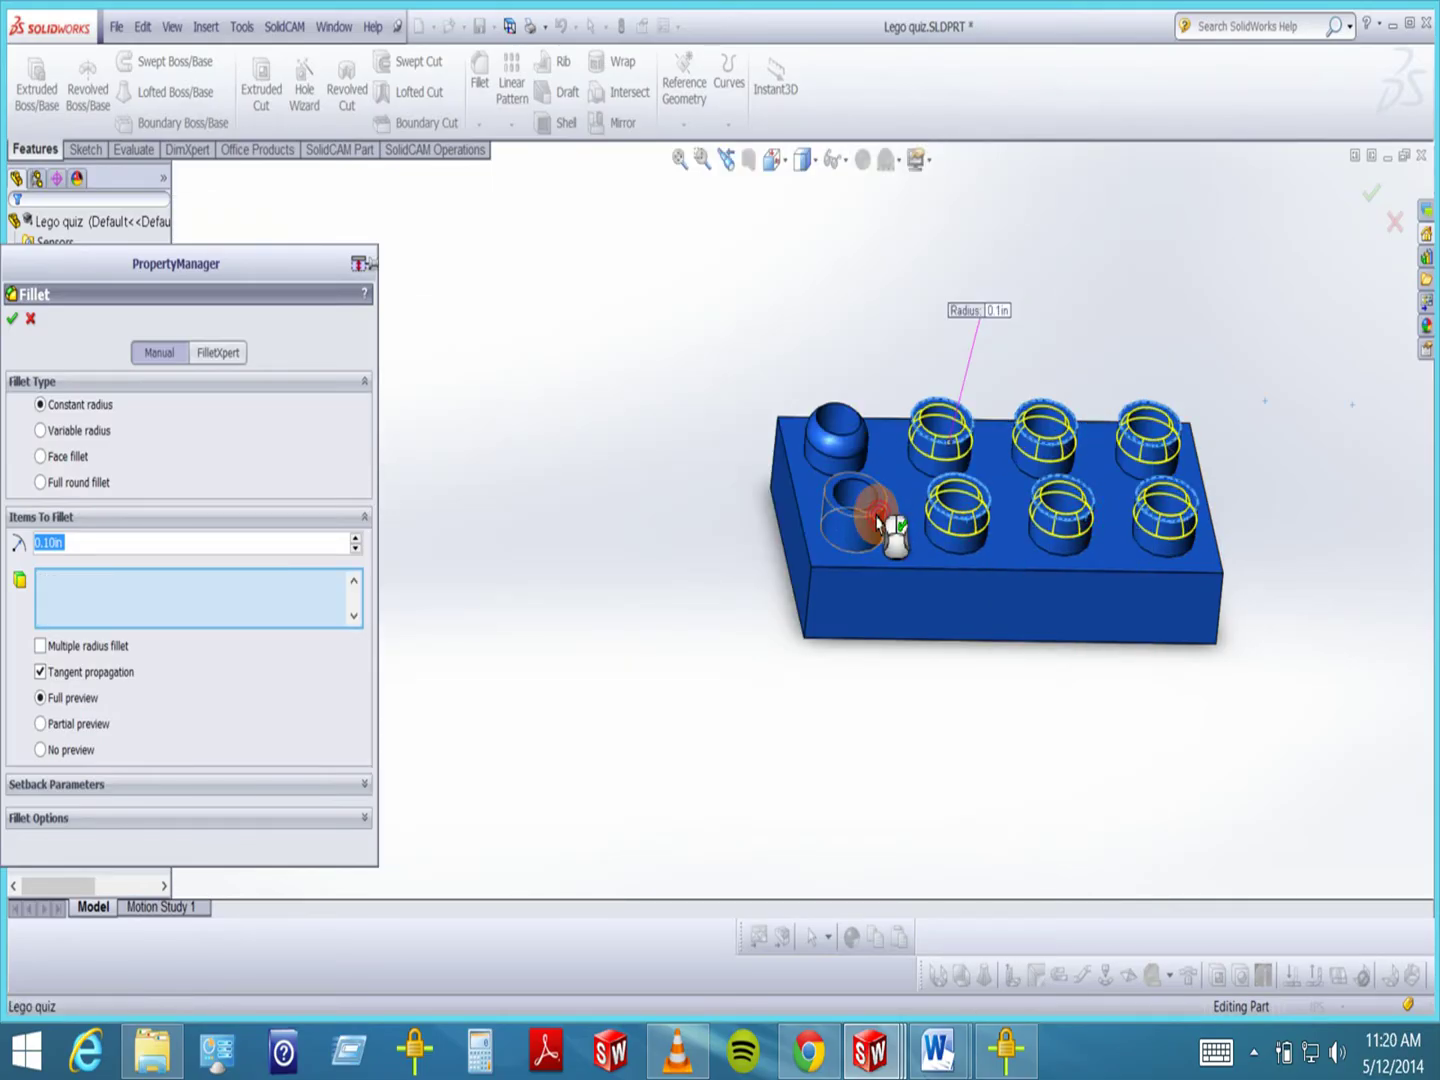
pyautogui.click(879, 525)
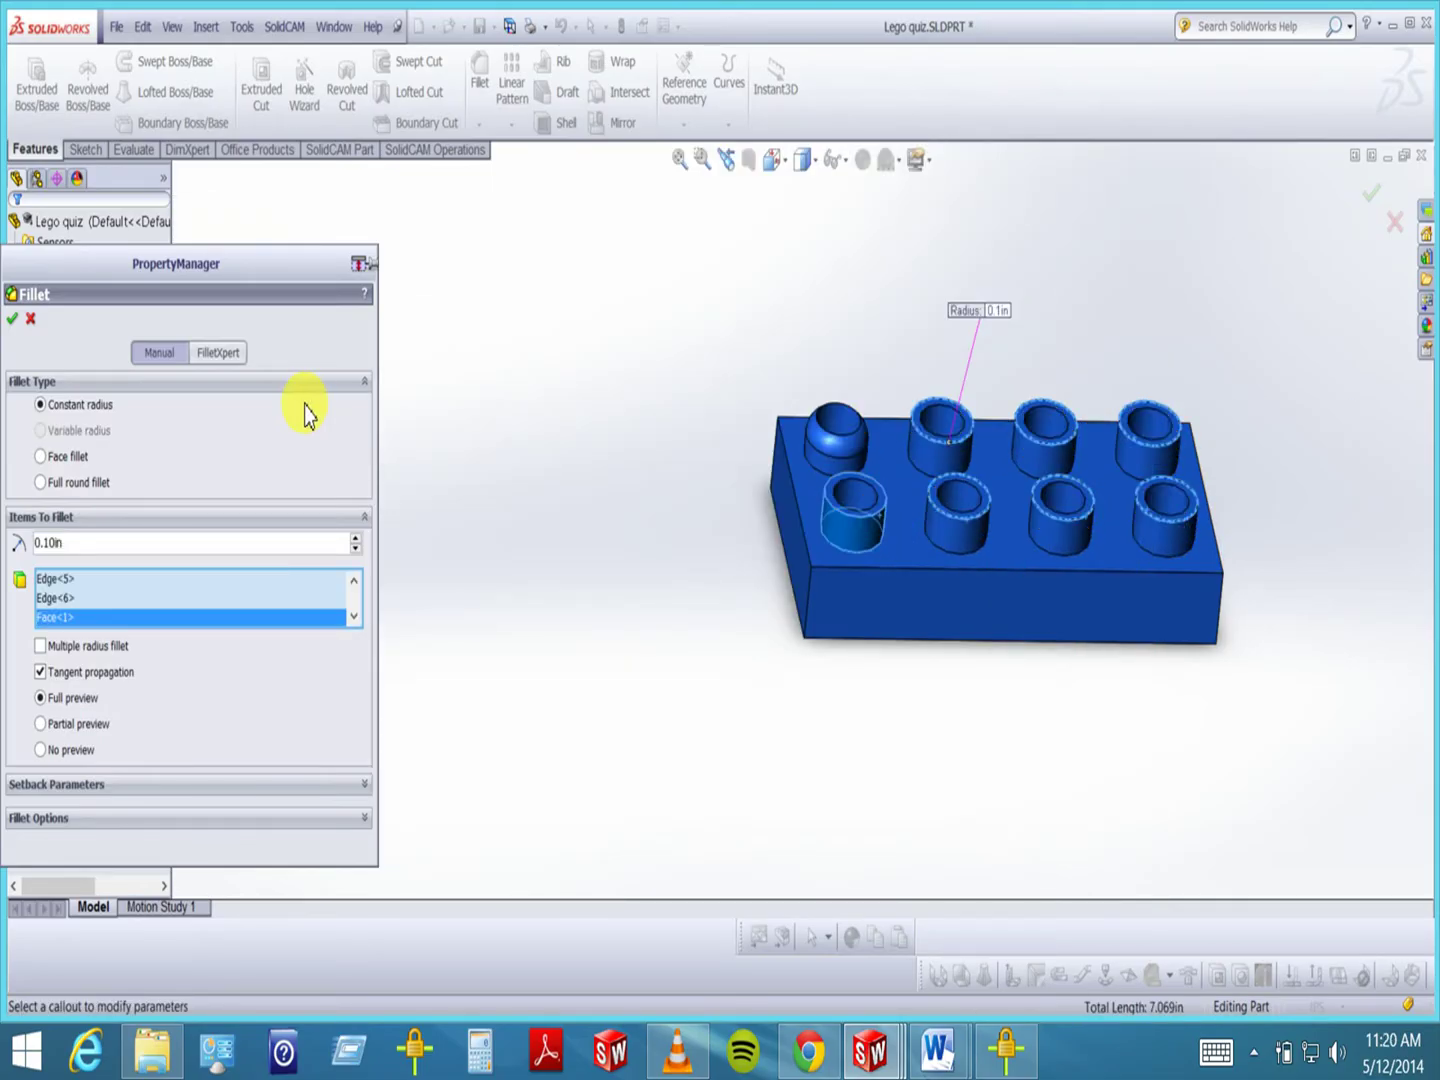
pyautogui.click(850, 529)
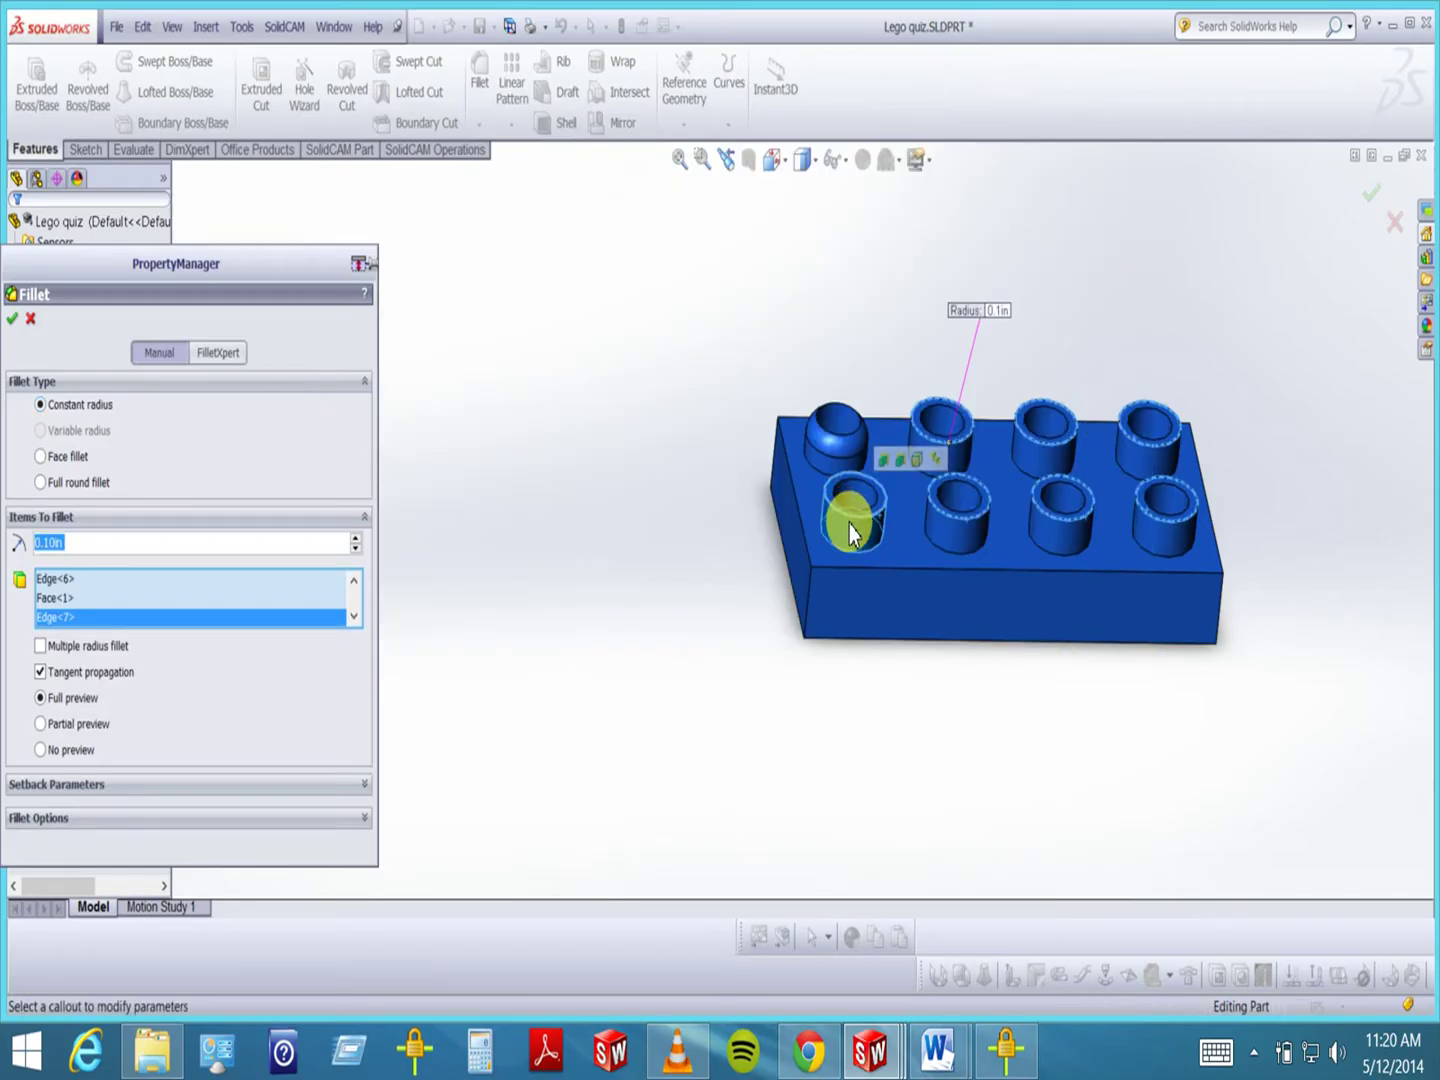
pyautogui.click(12, 318)
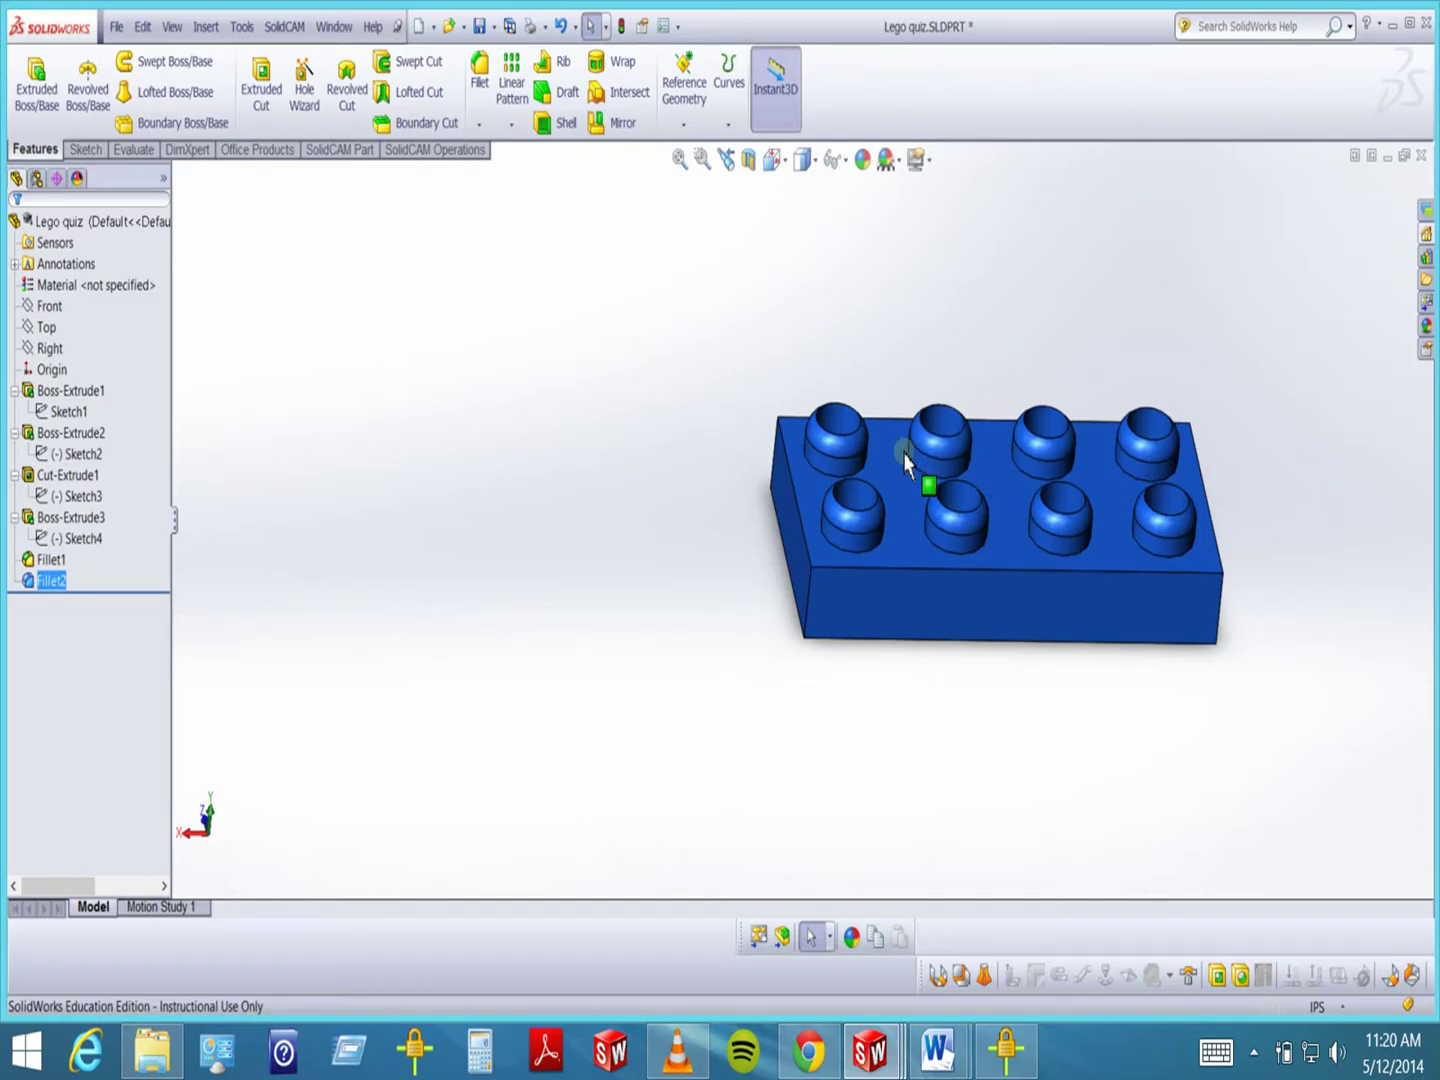
# - Set the brick's length dimension in Sketch1 of Boss-Extrude1 to 10 in and exit the sketch
pyautogui.moveTo(745, 551); pyautogui.dragTo(749, 646, button='middle')
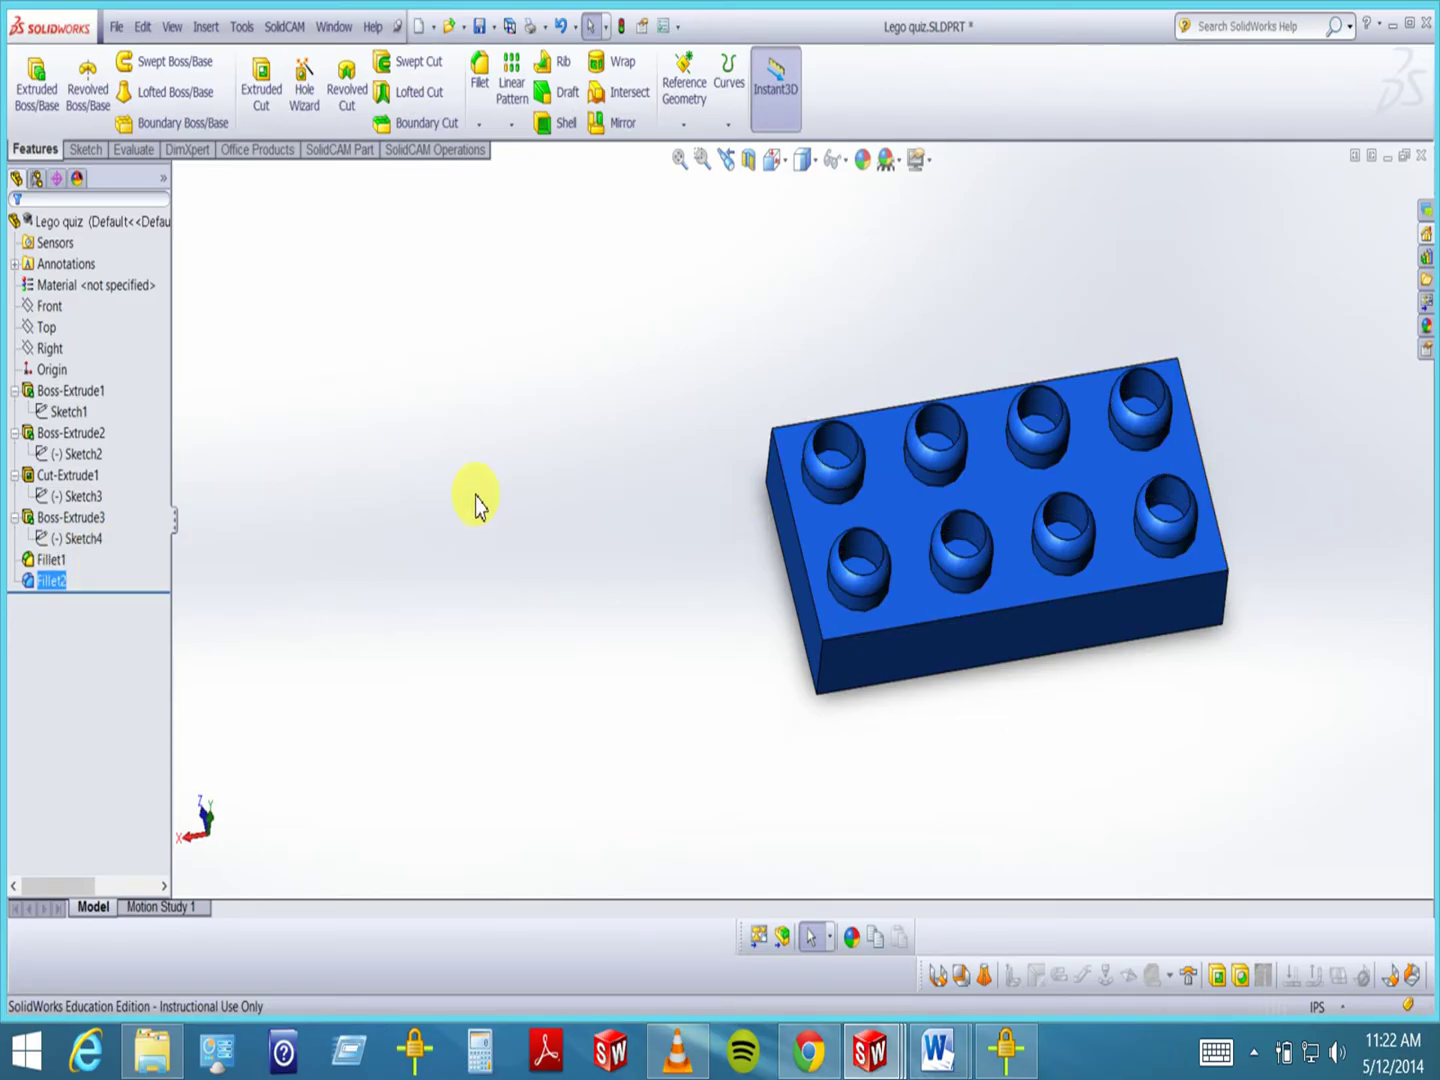
pyautogui.click(83, 416)
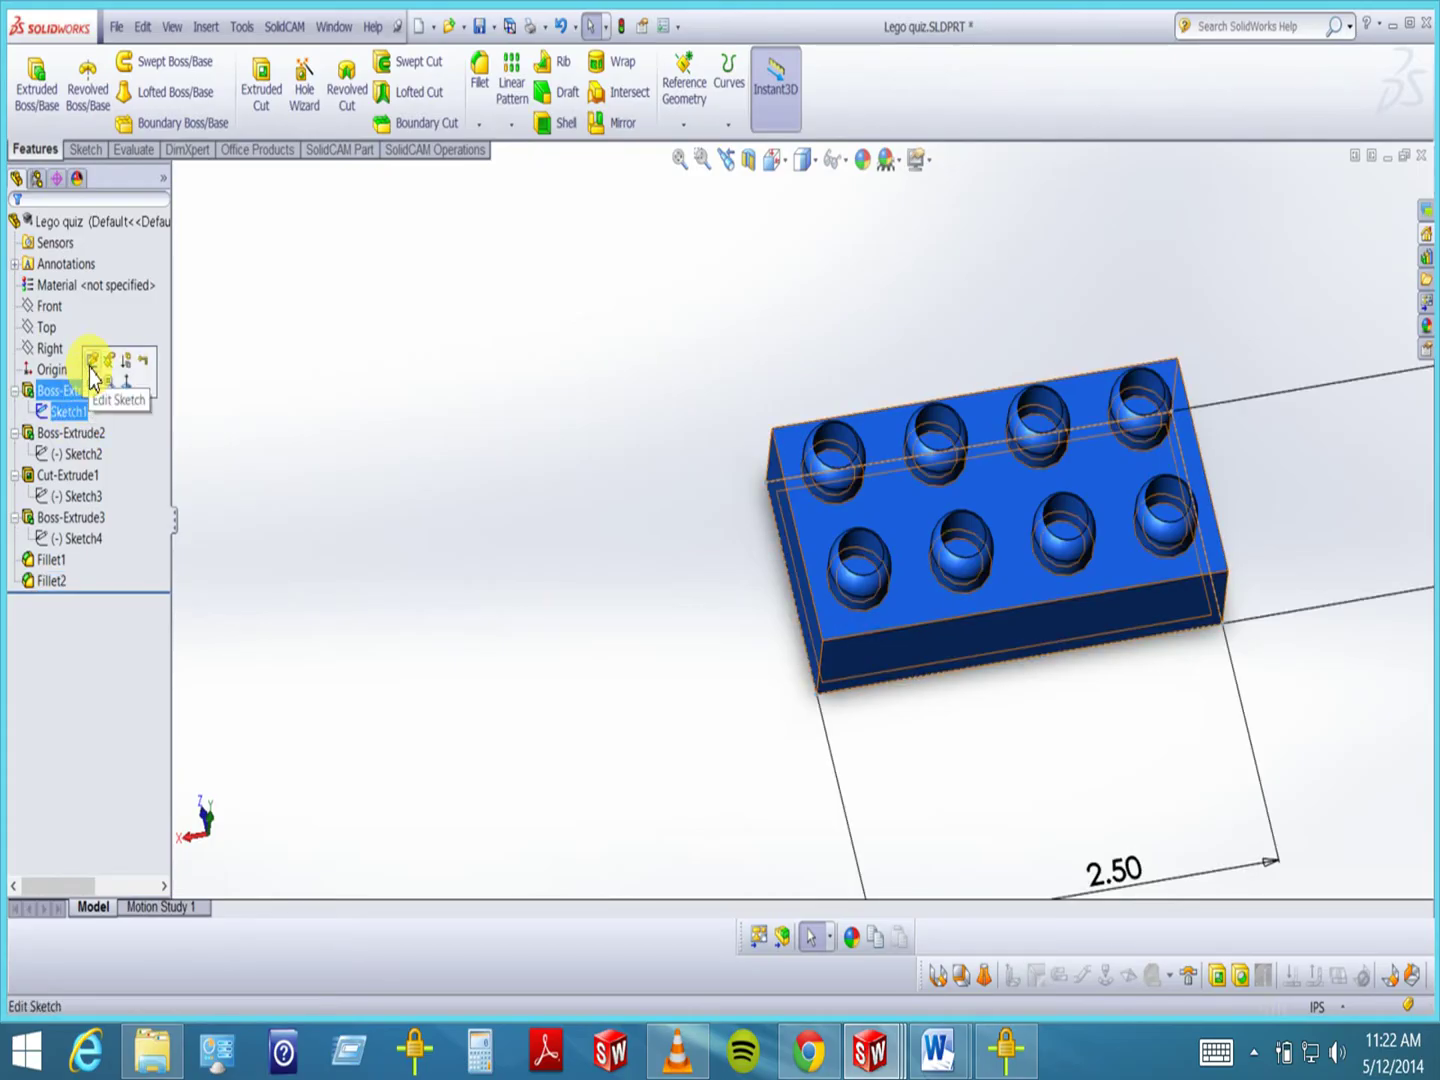
pyautogui.click(94, 361)
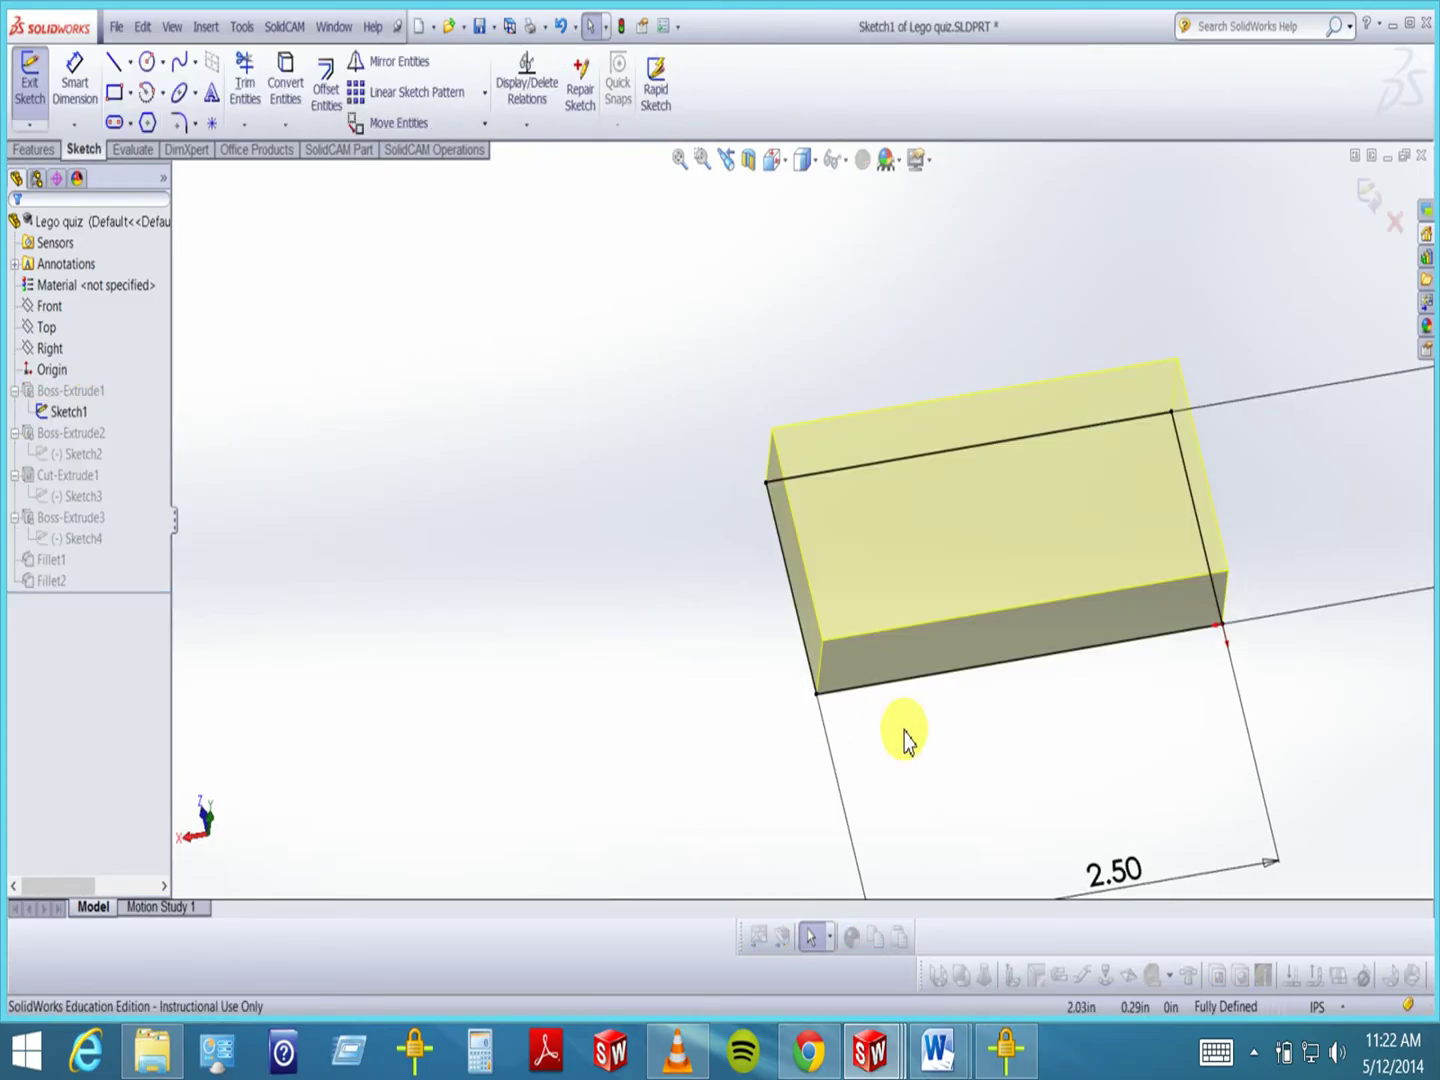
pyautogui.scroll(3, 879, 724)
pyautogui.doubleClick(977, 735)
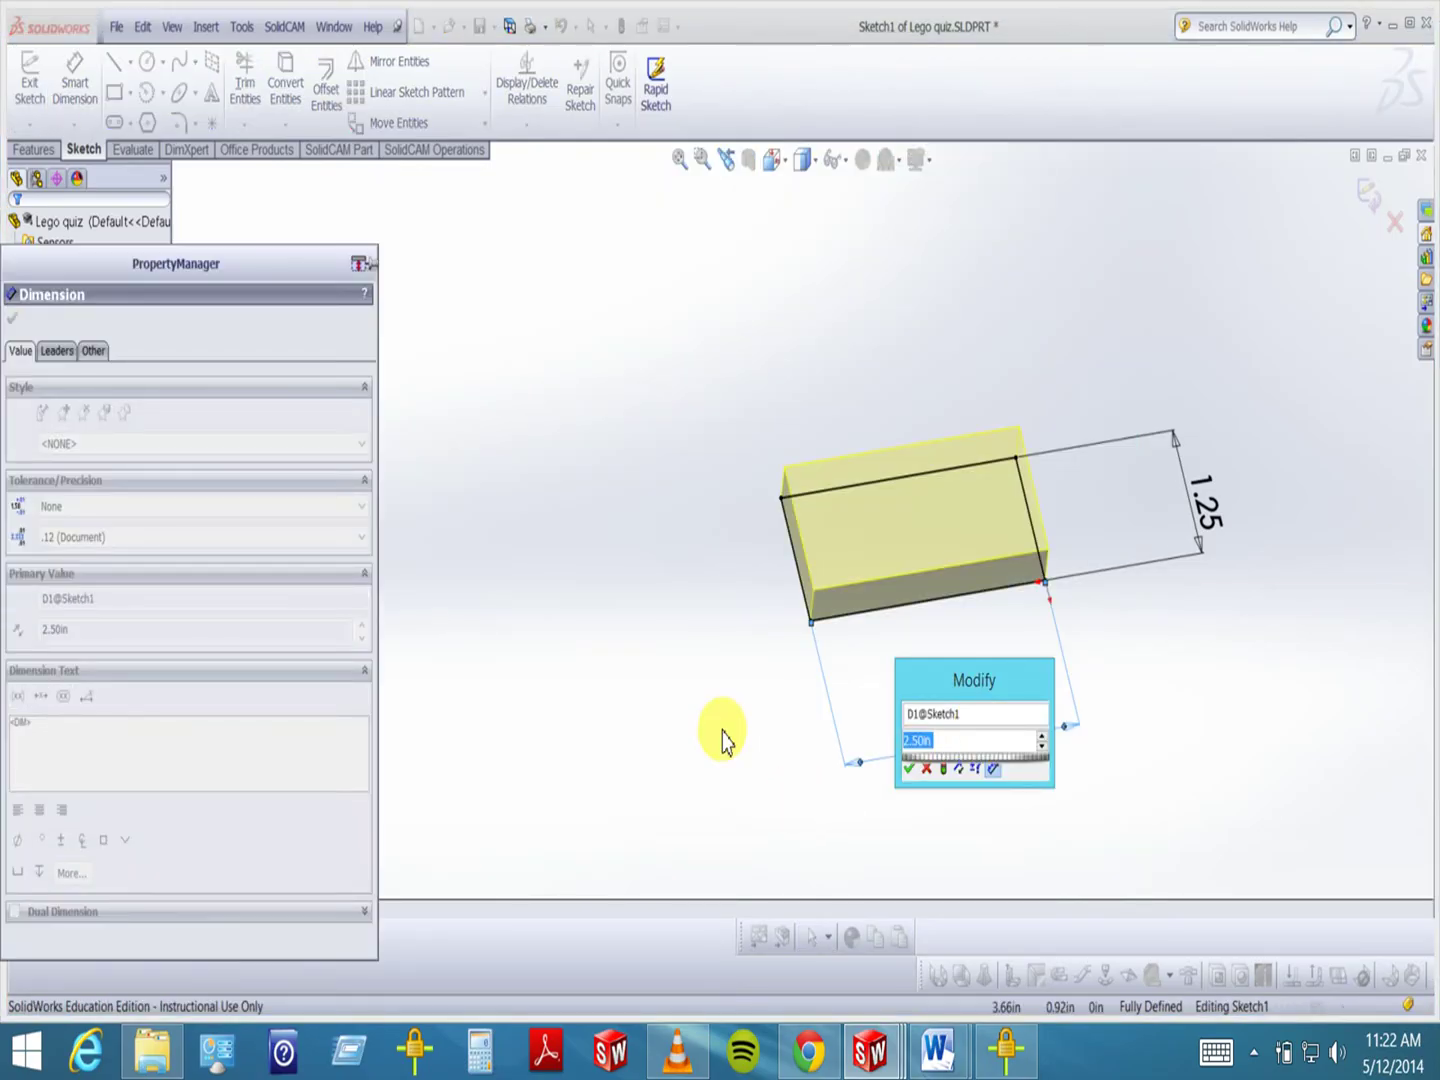
pyautogui.write('10')
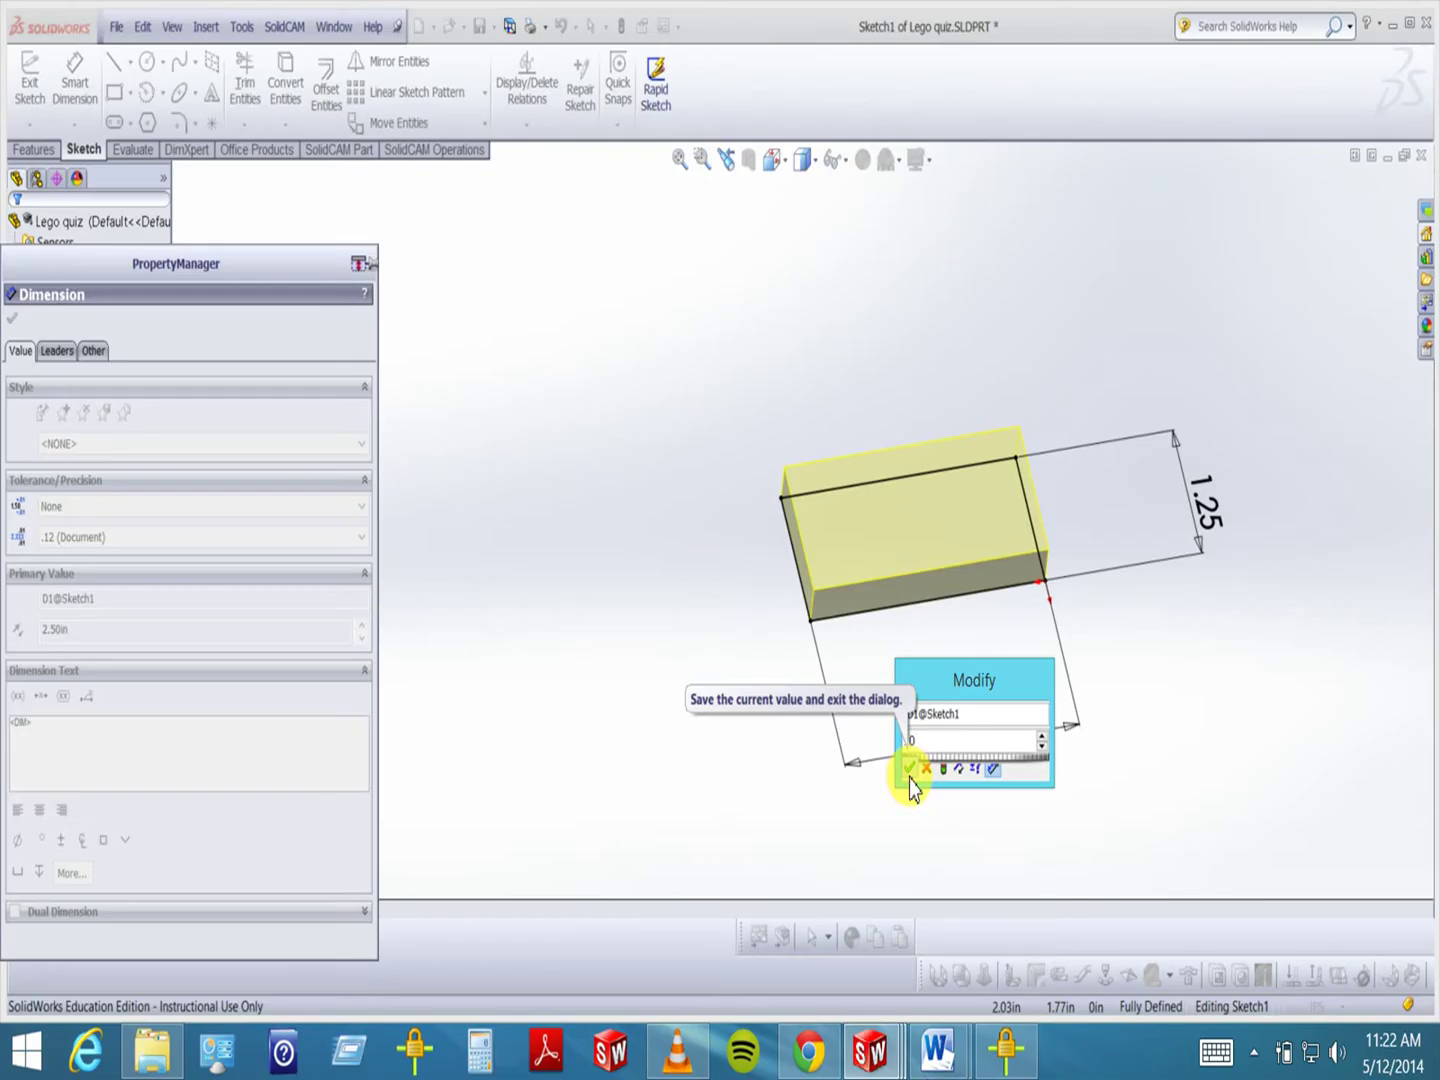
pyautogui.click(909, 768)
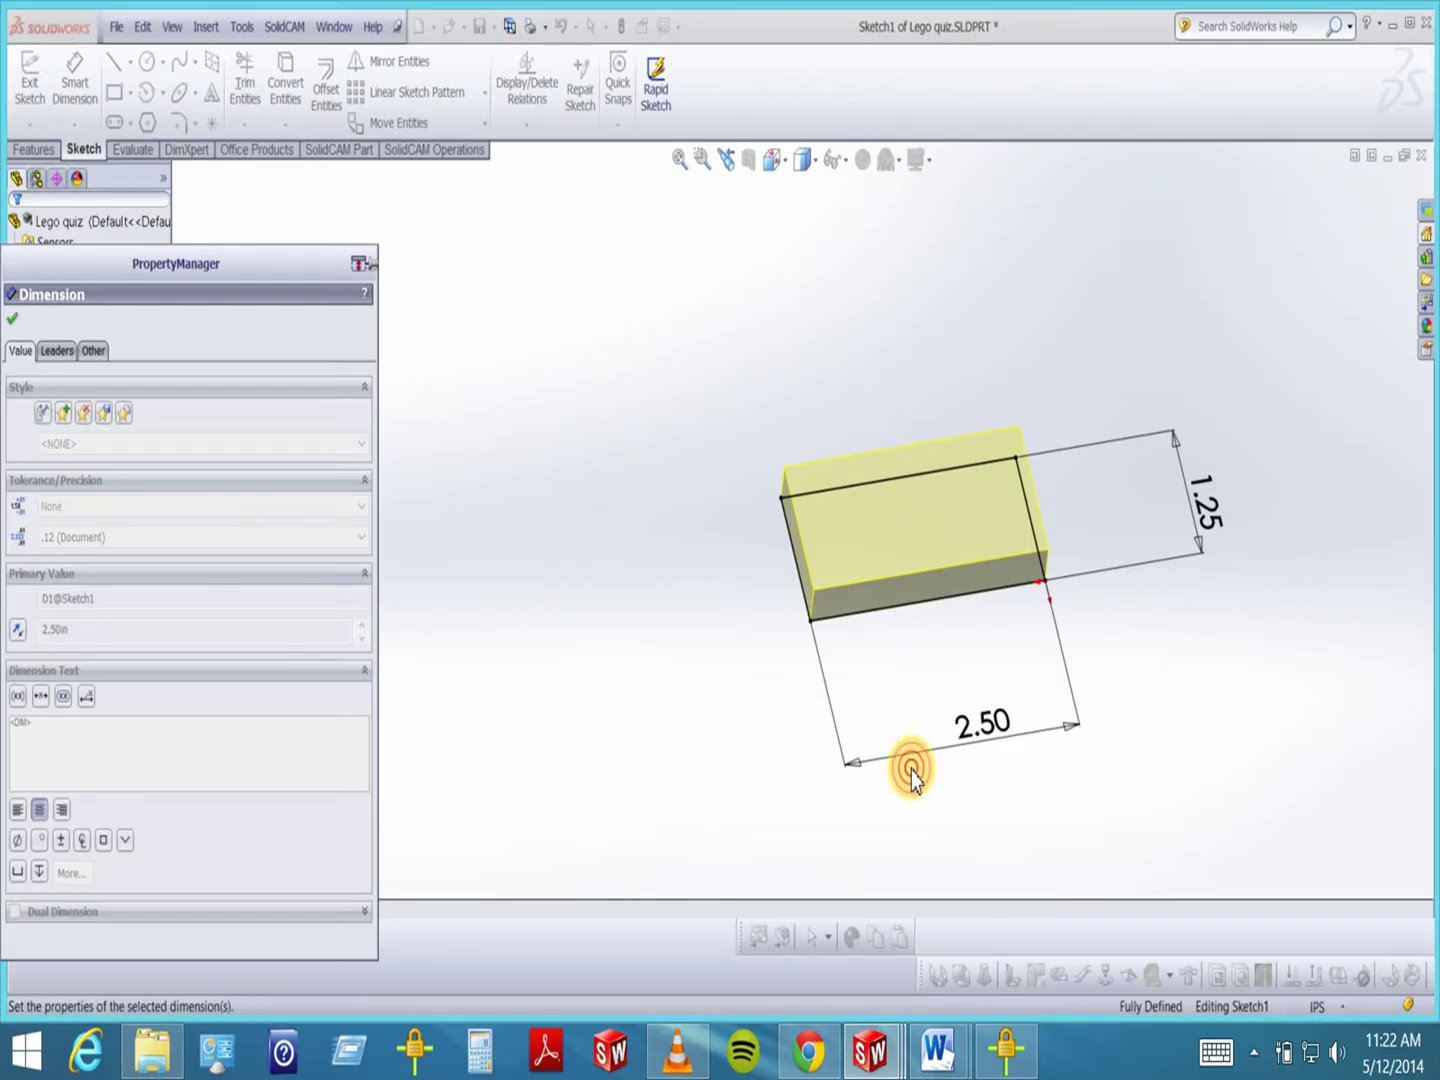
pyautogui.click(13, 319)
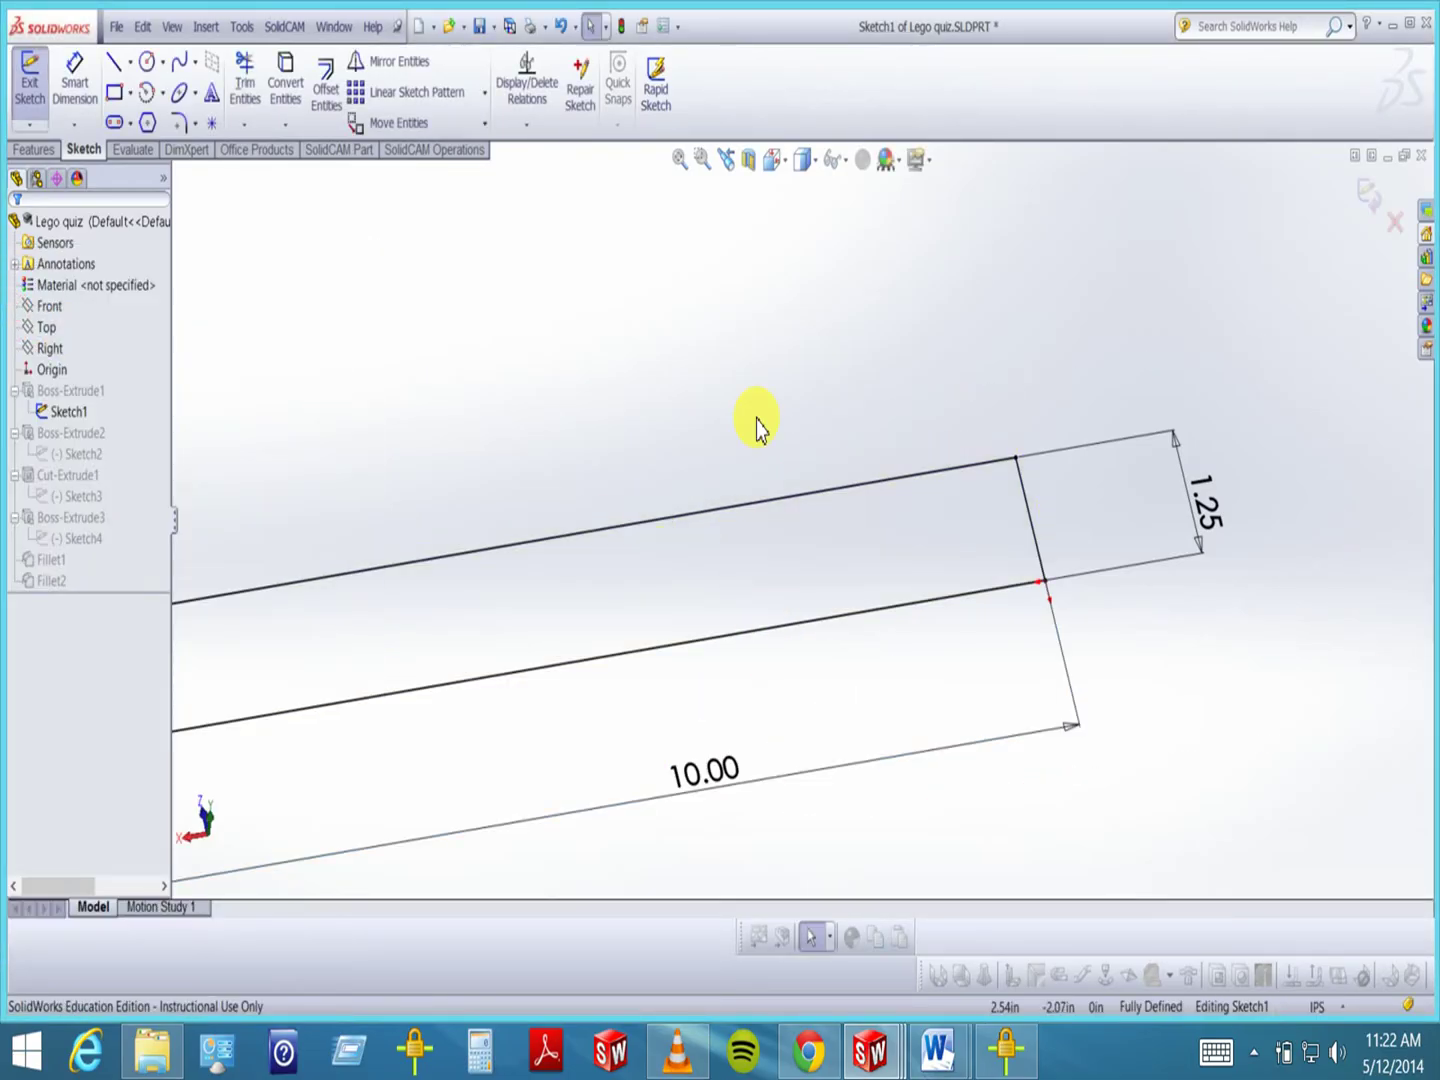
pyautogui.click(1366, 195)
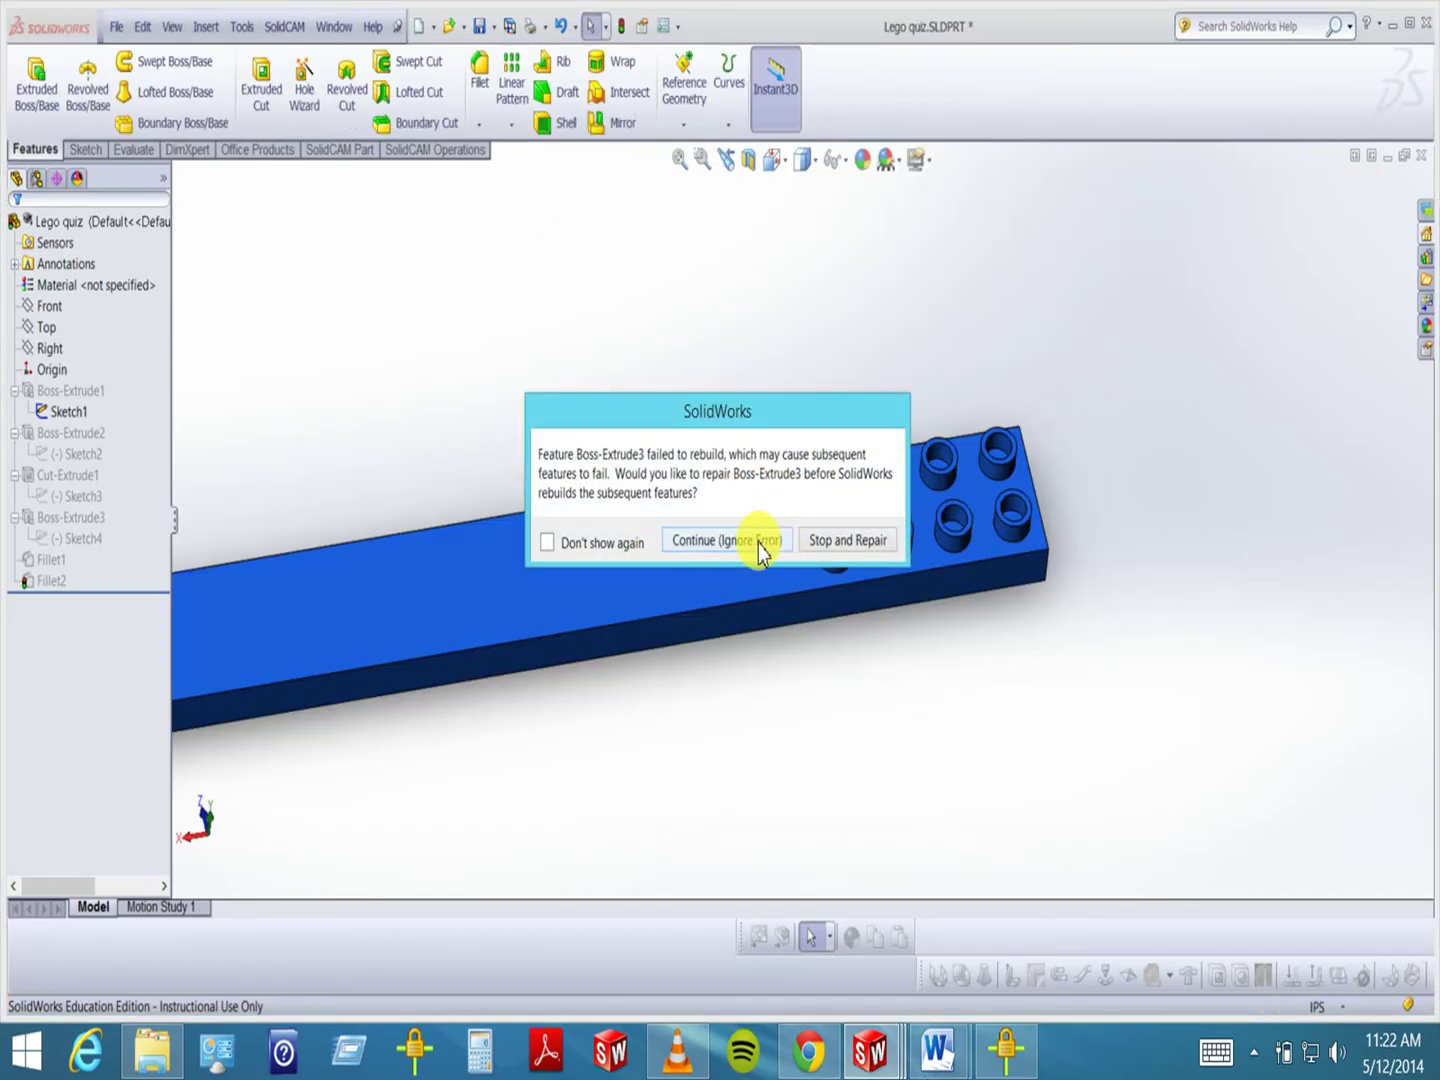
# - Stop the rebuild to repair Boss-Extrude3, and enlarge and reposition the What's Wrong report away from the model
pyautogui.click(742, 411)
pyautogui.moveTo(741, 411); pyautogui.dragTo(665, 262)
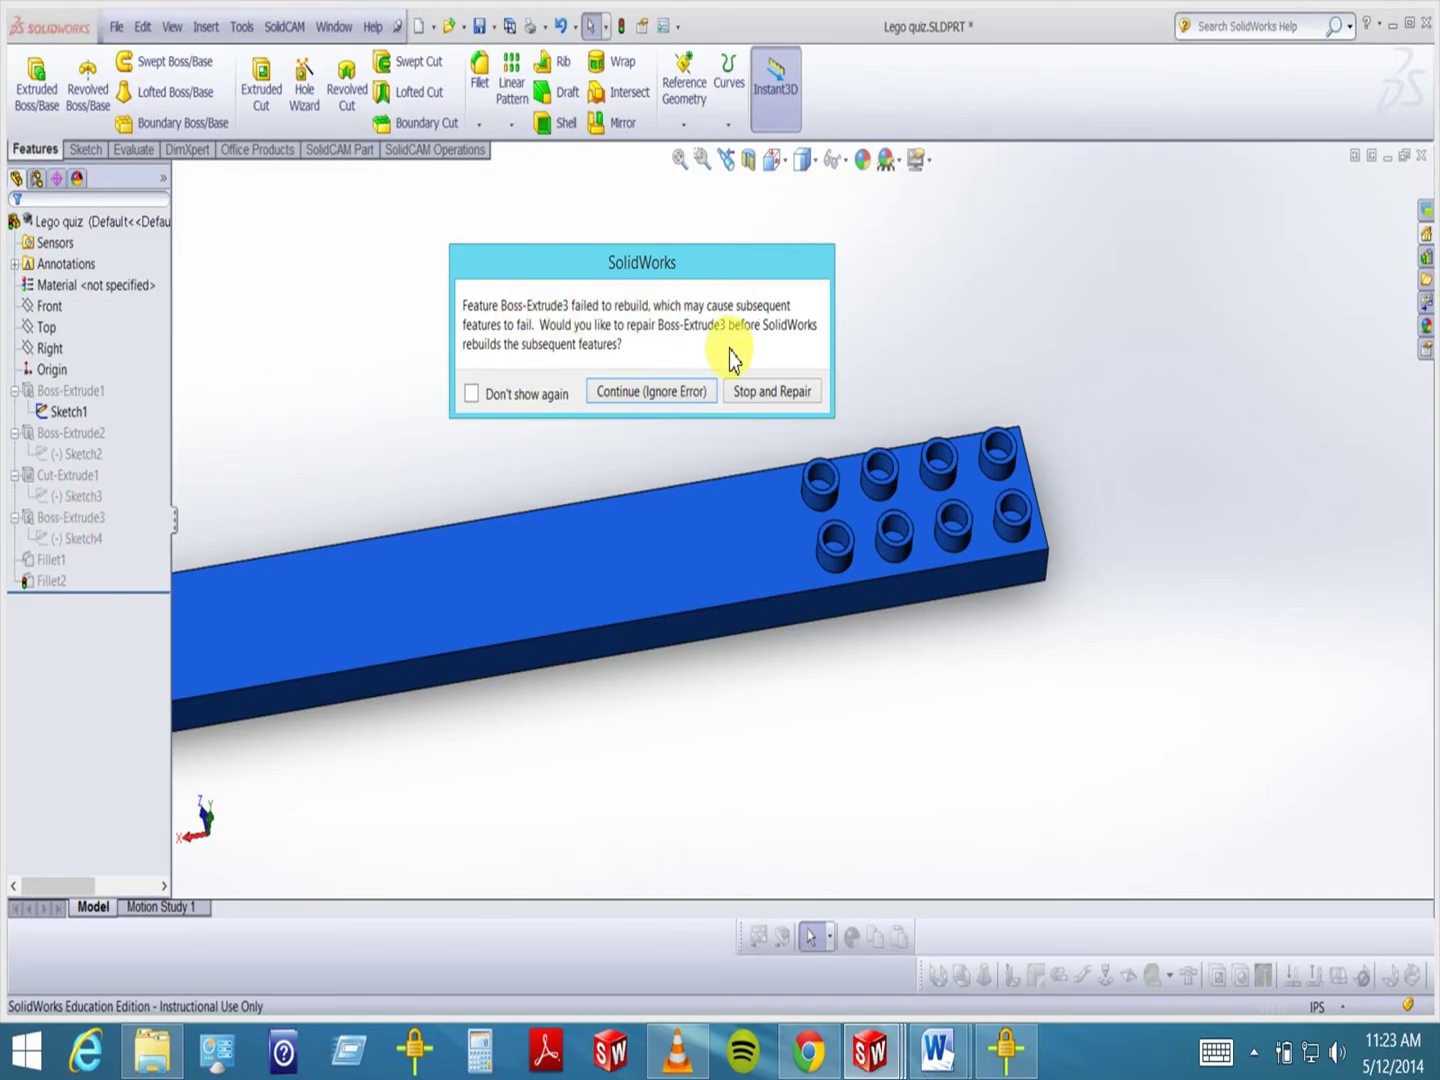
pyautogui.click(765, 395)
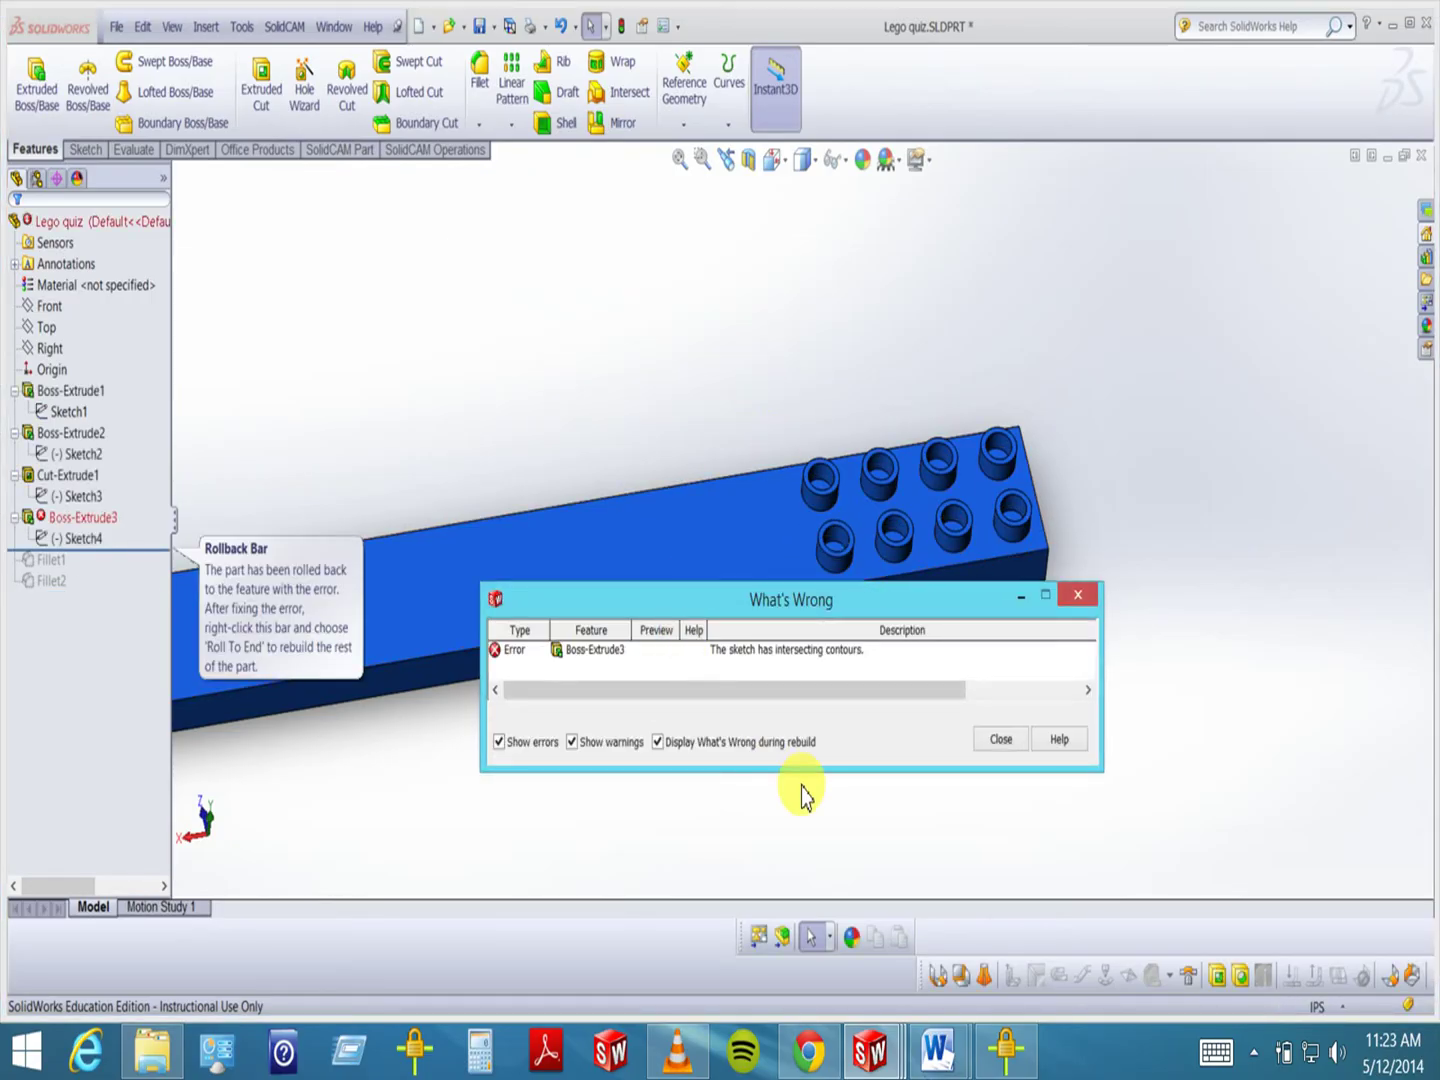
pyautogui.click(847, 769)
pyautogui.moveTo(847, 768); pyautogui.dragTo(843, 815)
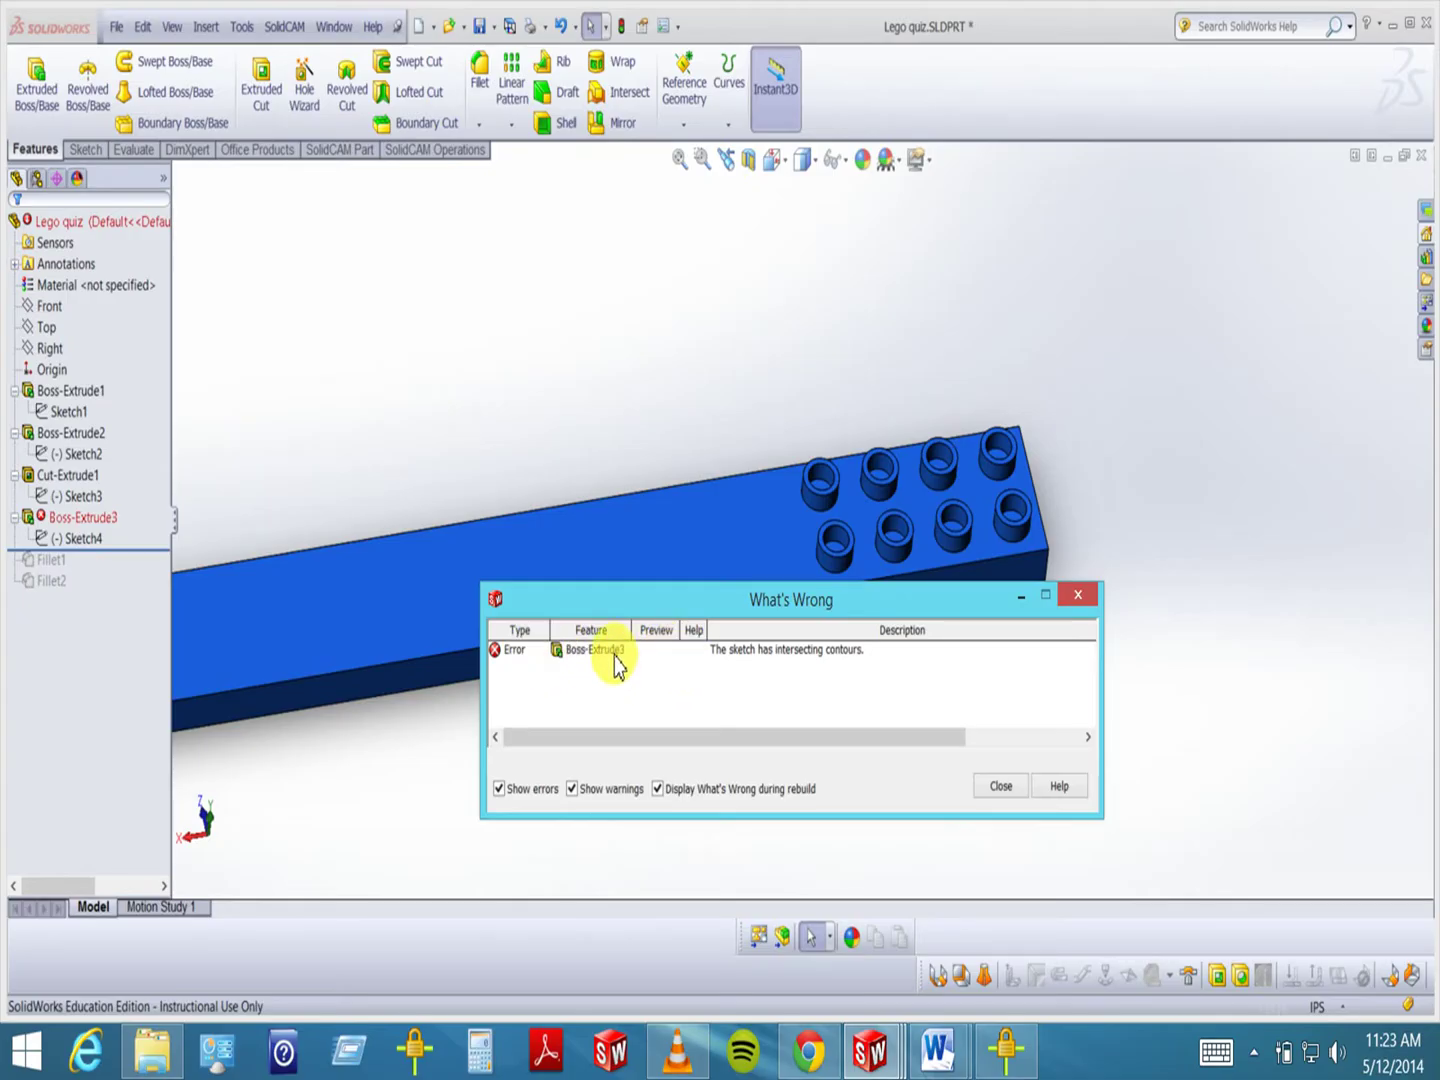
pyautogui.moveTo(753, 606); pyautogui.dragTo(808, 632)
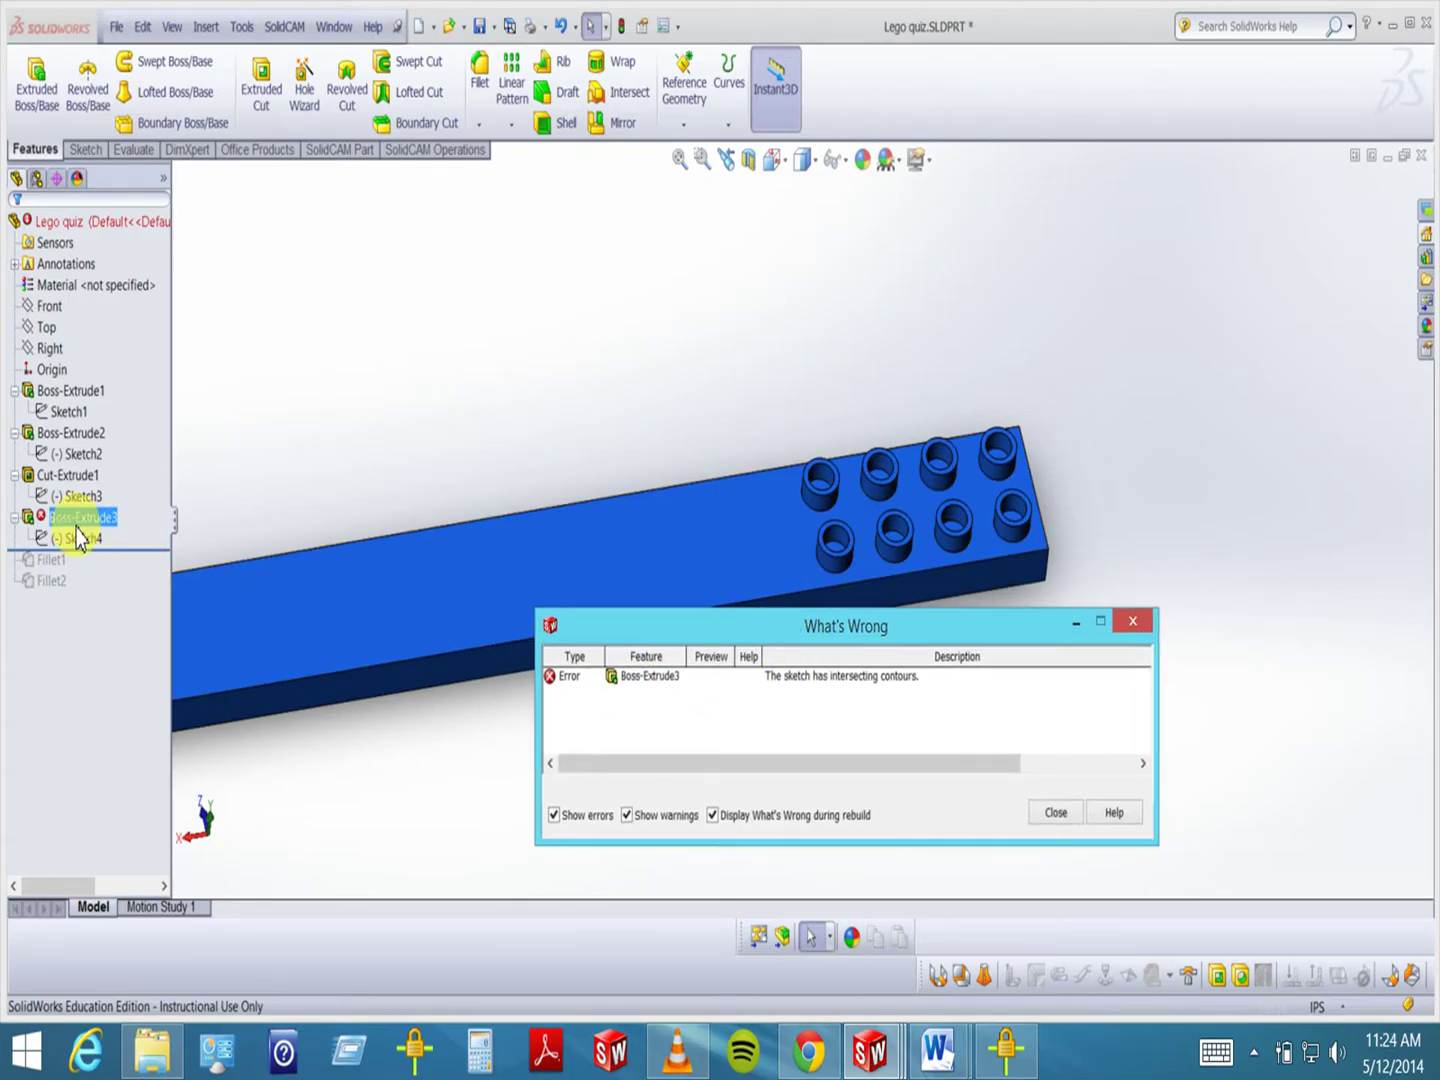
# - Examine the error on Boss-Extrude3 and show its Sketch4 circles and dimensions on the lengthened brick
pyautogui.moveTo(90, 527)
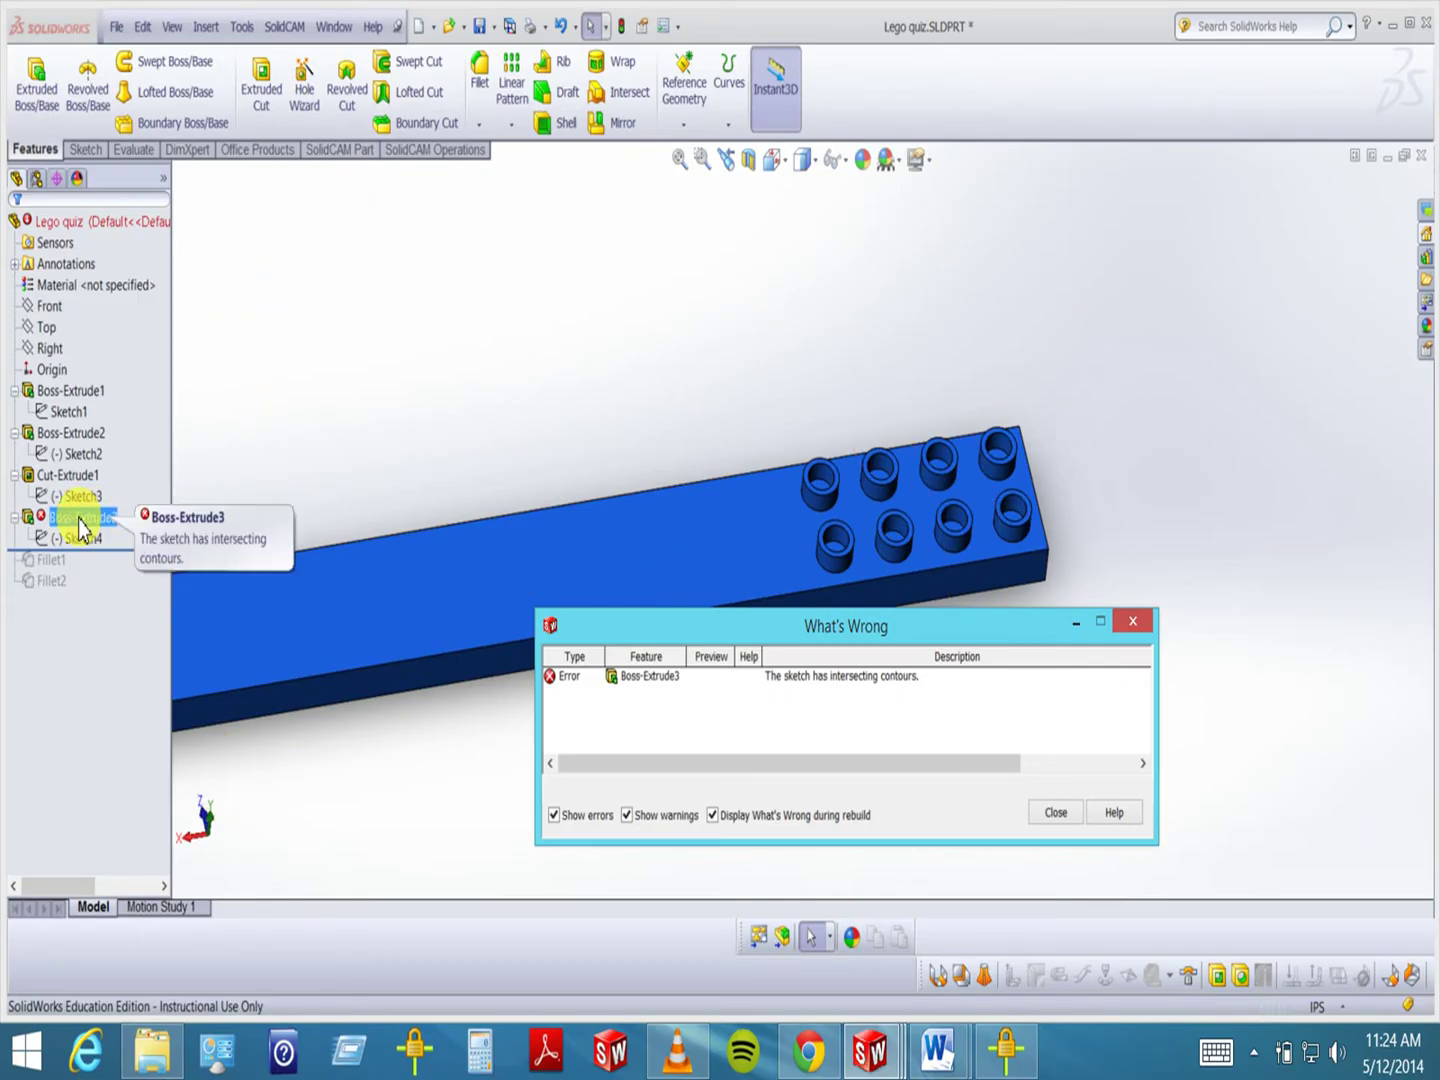
pyautogui.click(113, 222)
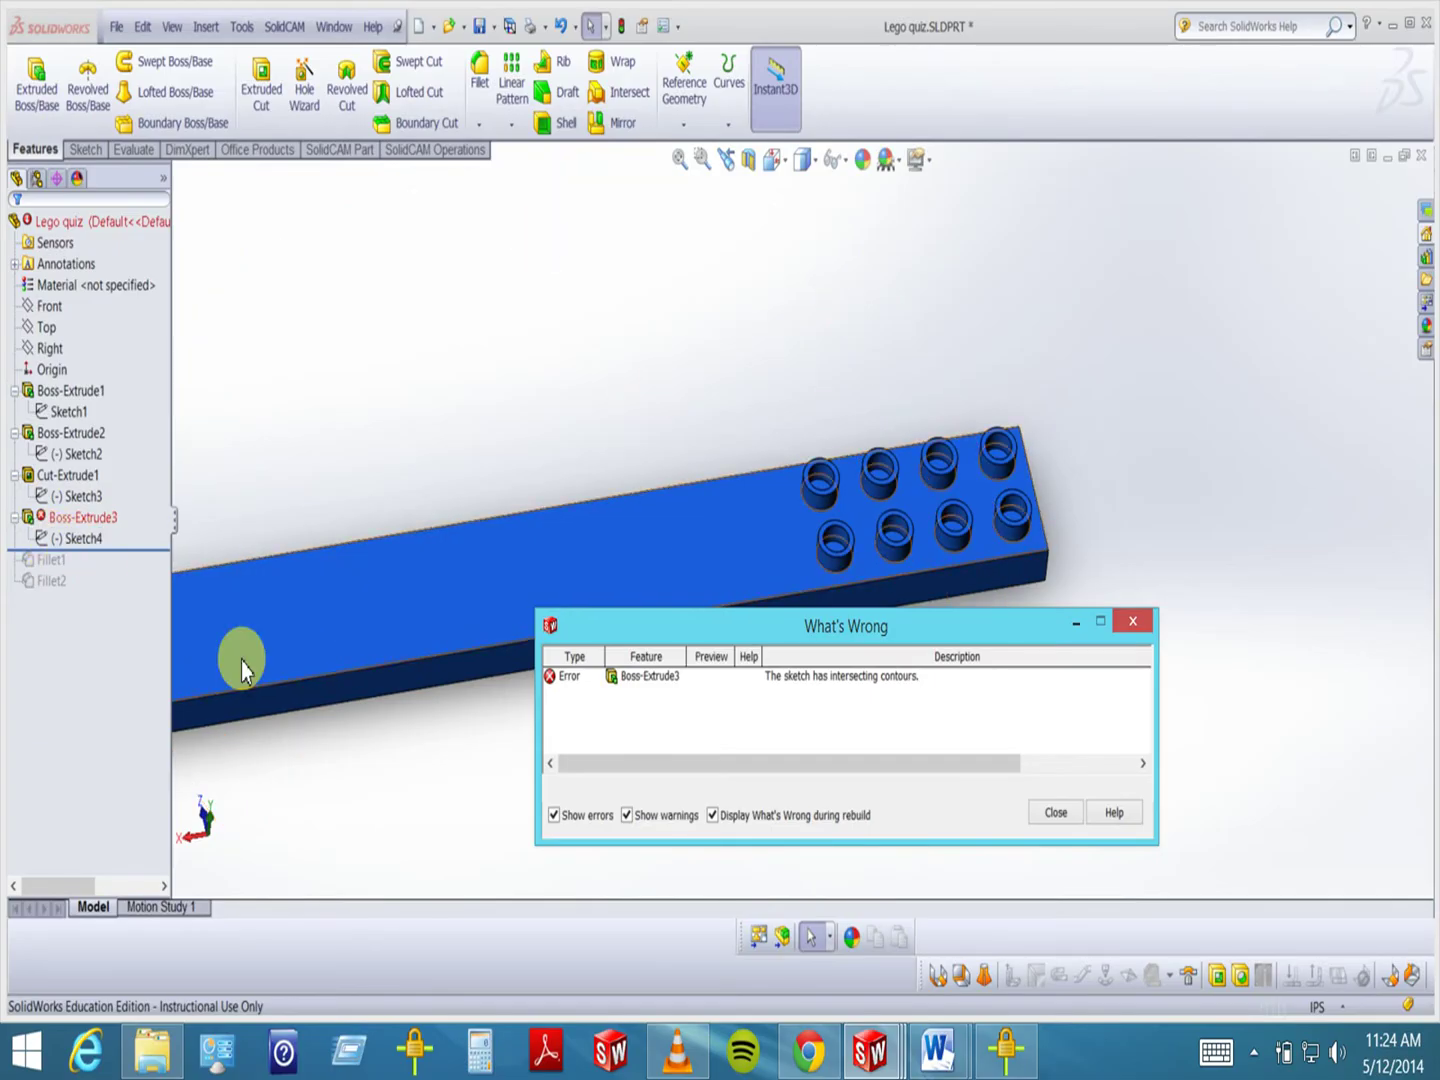
pyautogui.click(72, 540)
pyautogui.click(93, 520)
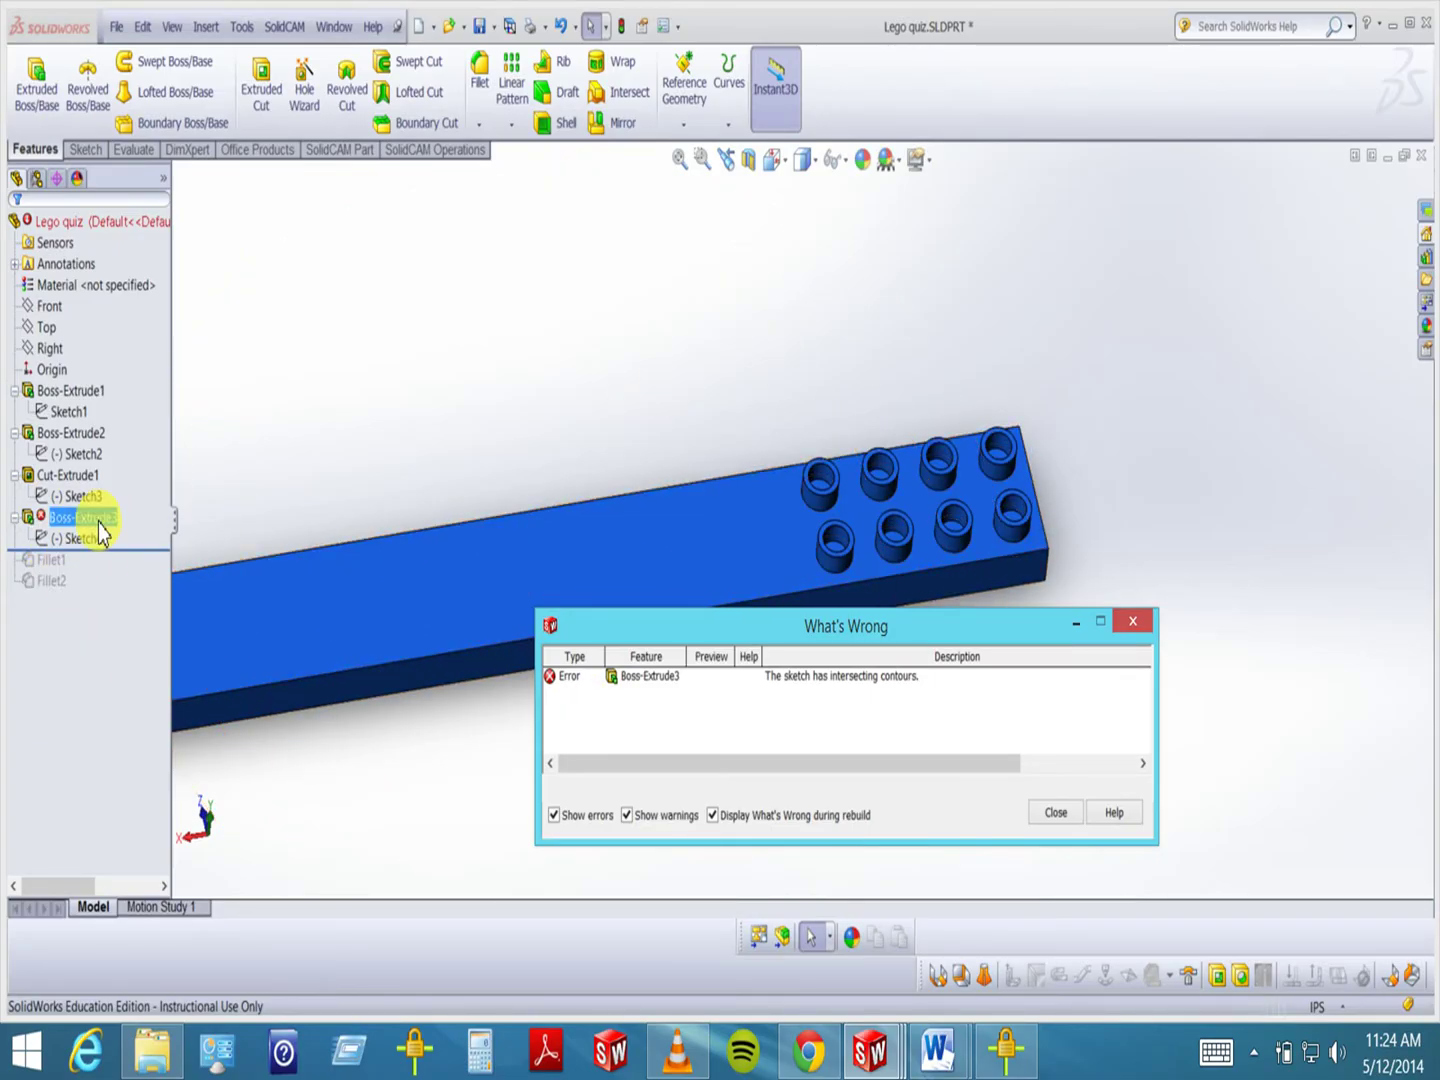
pyautogui.click(97, 537)
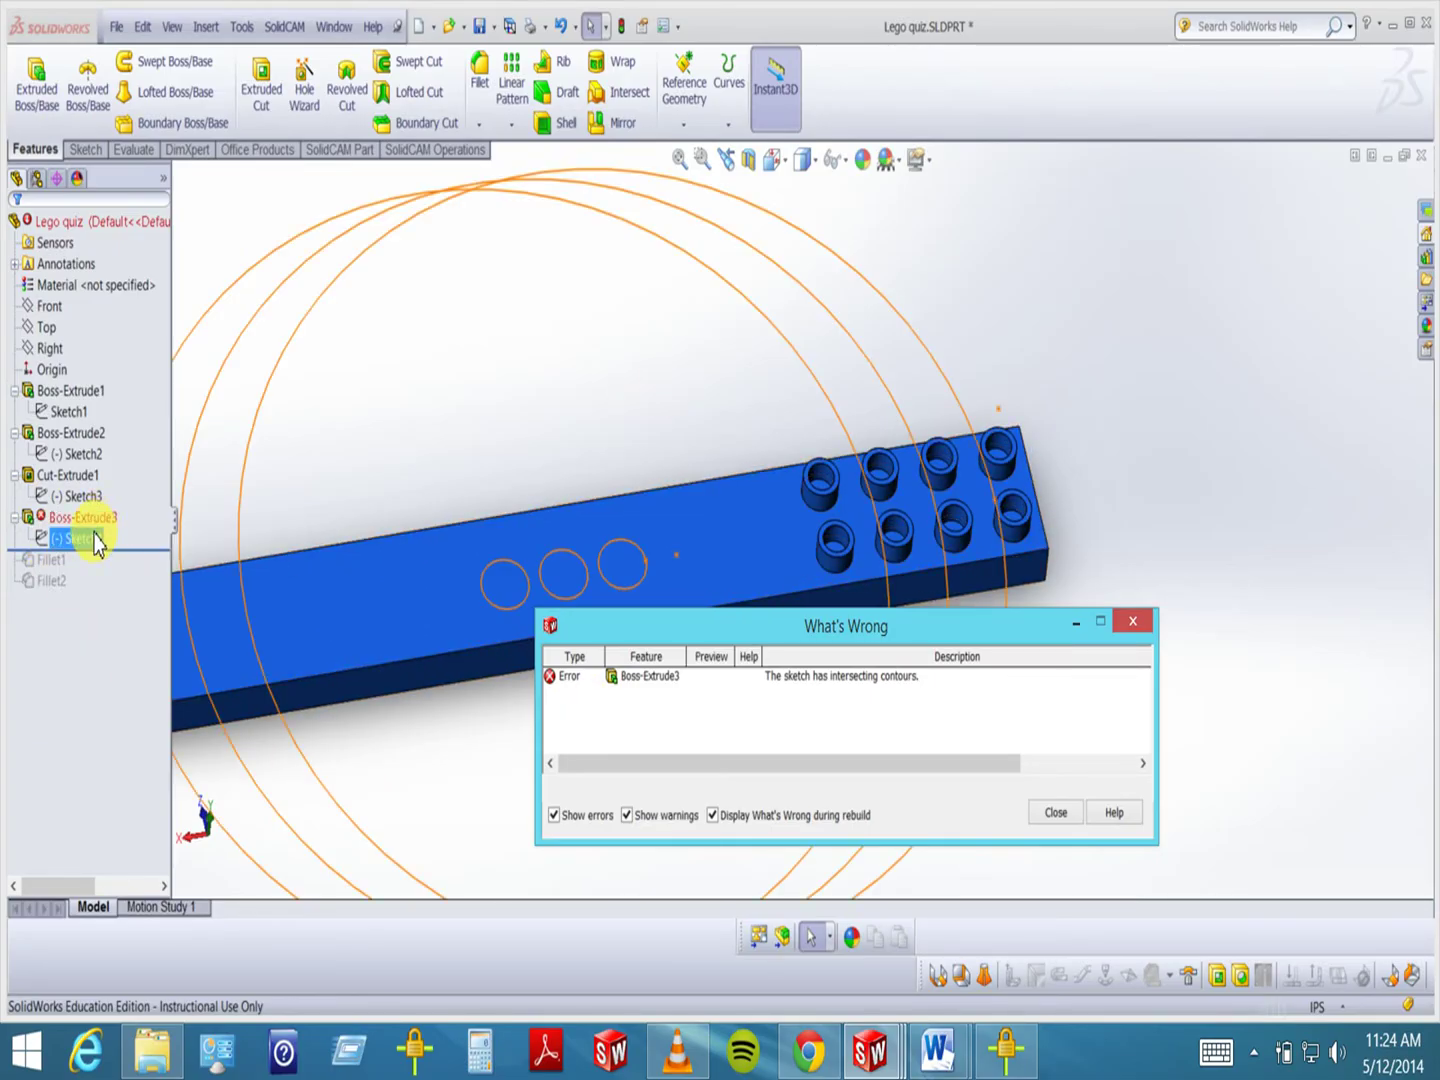
pyautogui.click(88, 548)
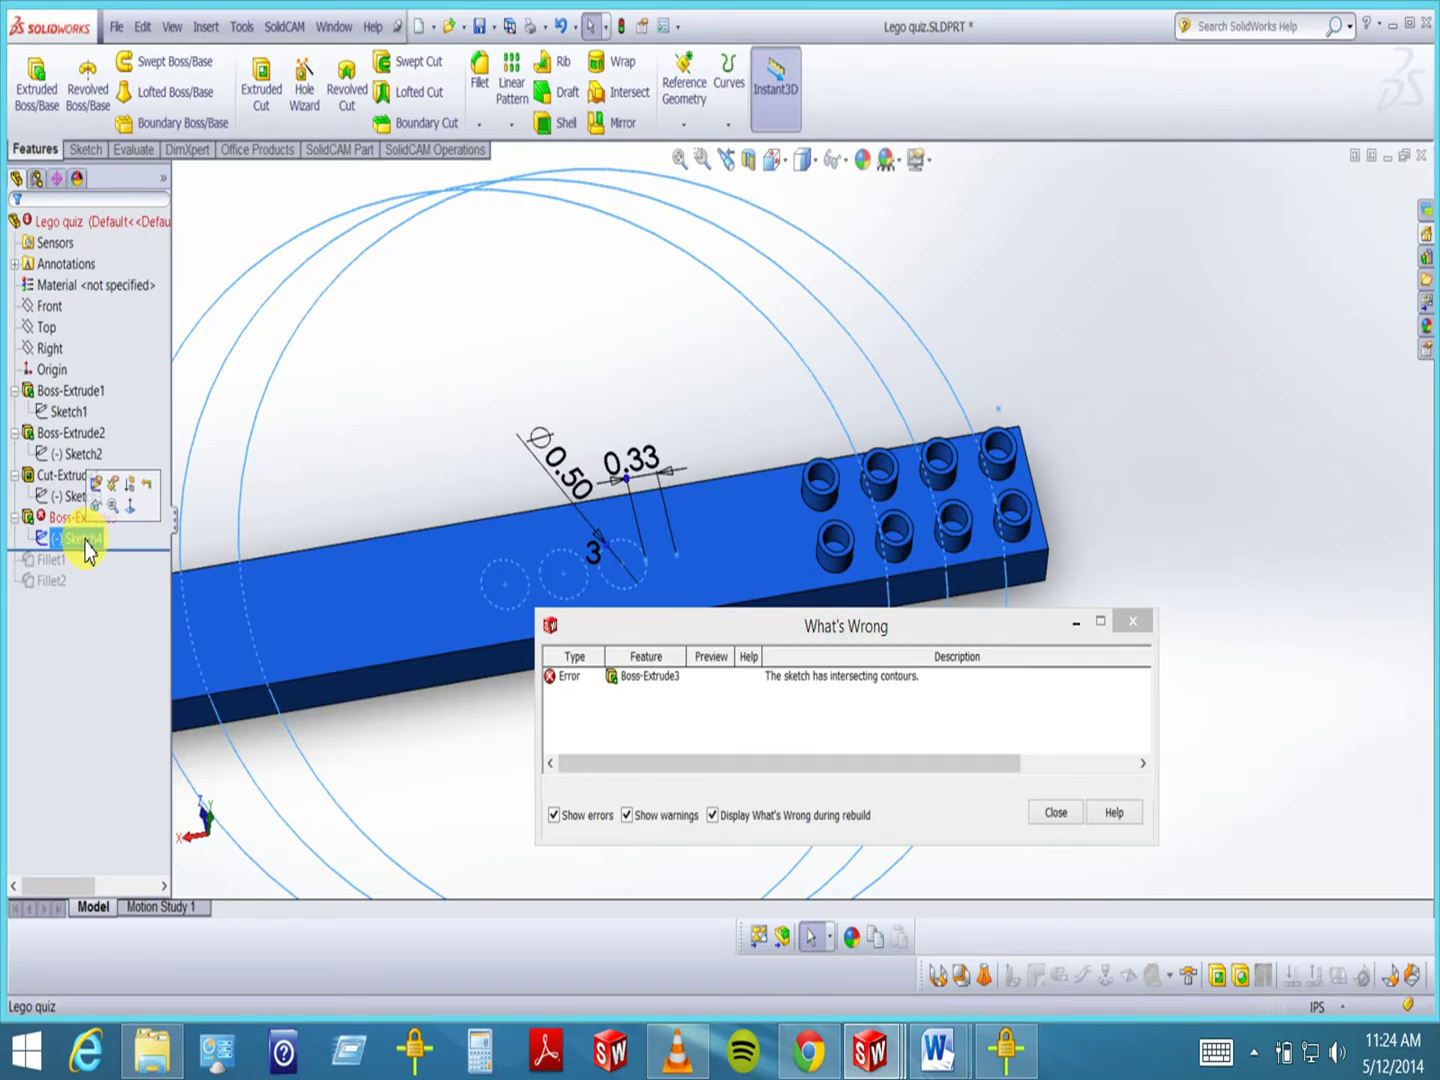
pyautogui.scroll(1, 490, 572)
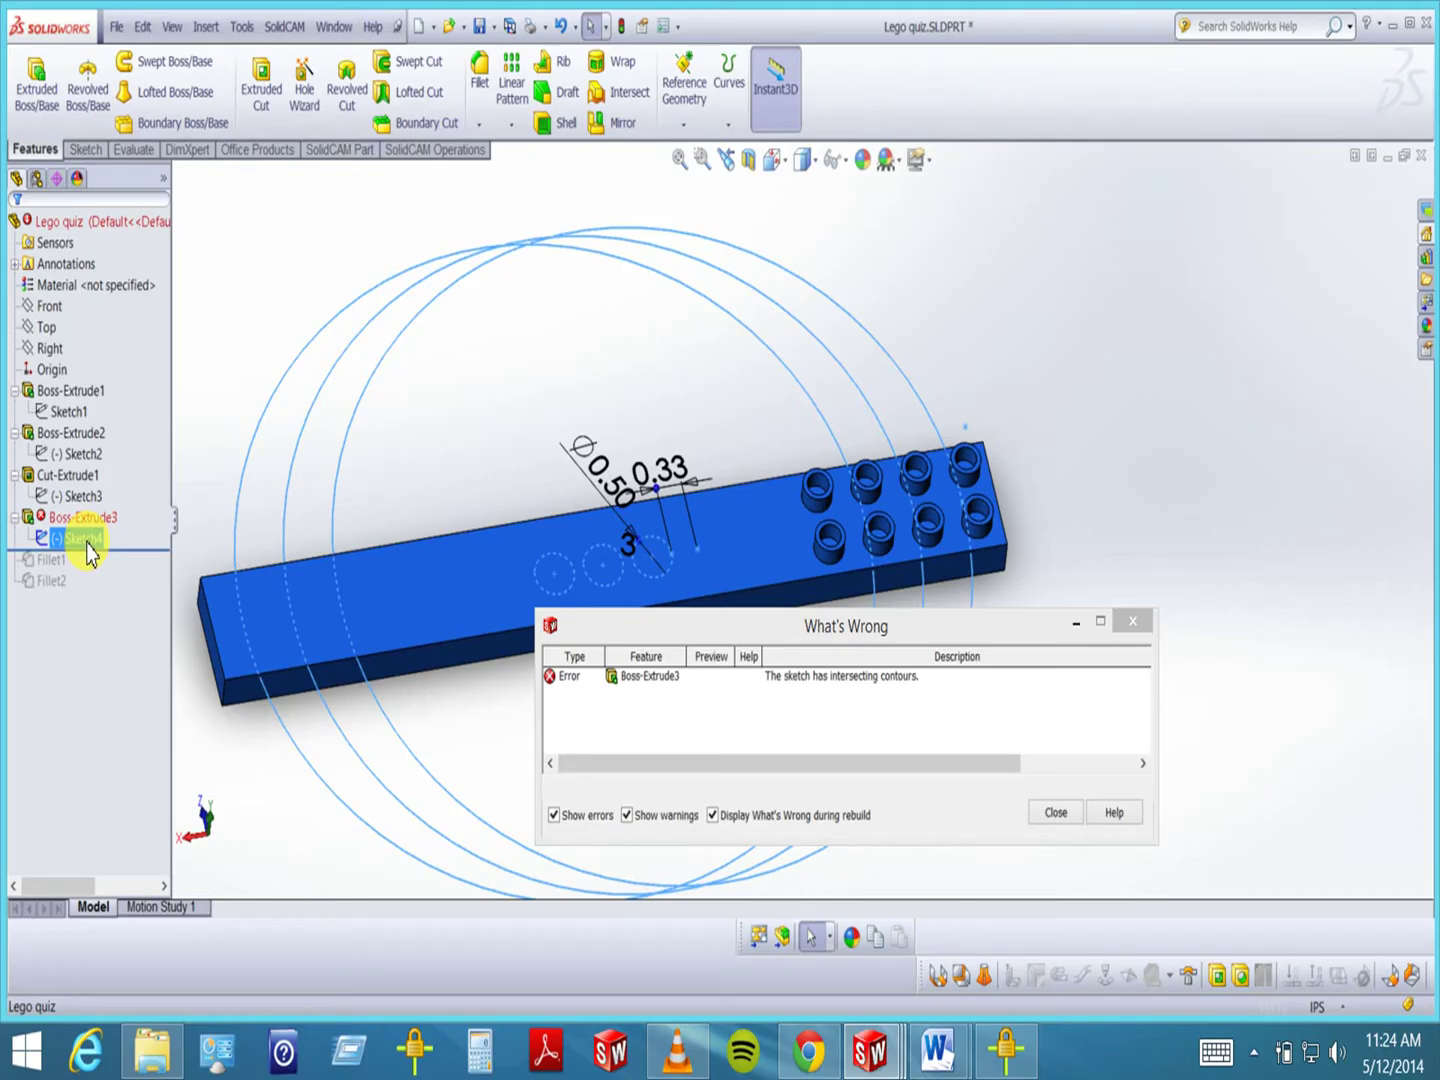
pyautogui.moveTo(658, 624); pyautogui.dragTo(828, 659)
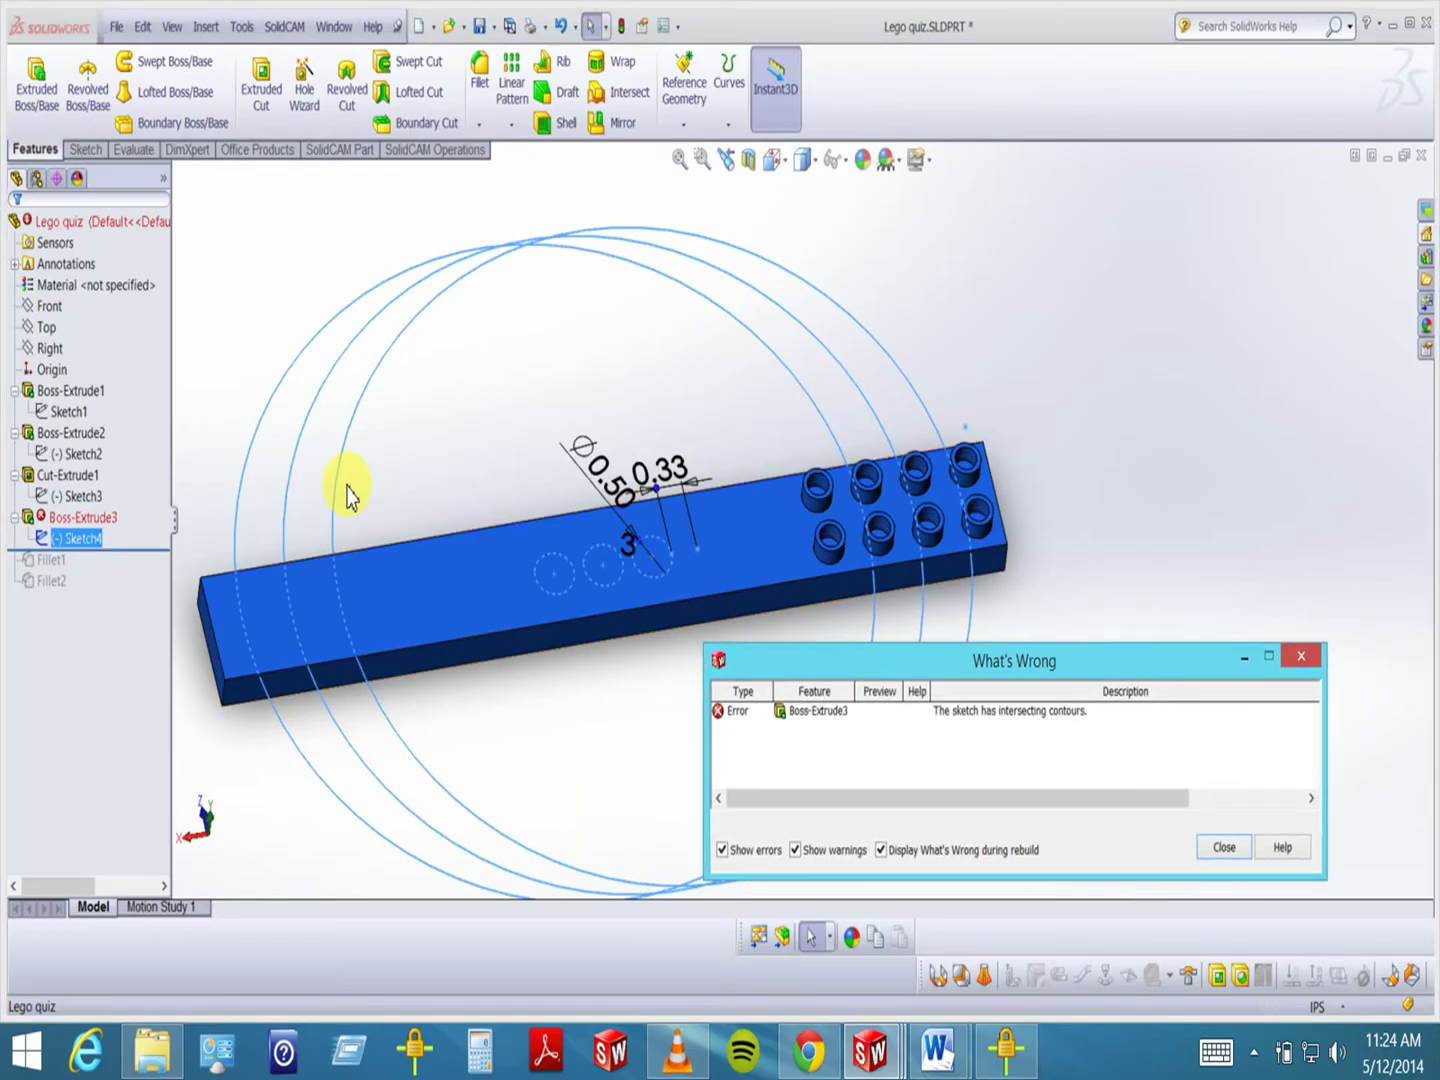
pyautogui.moveTo(72, 536)
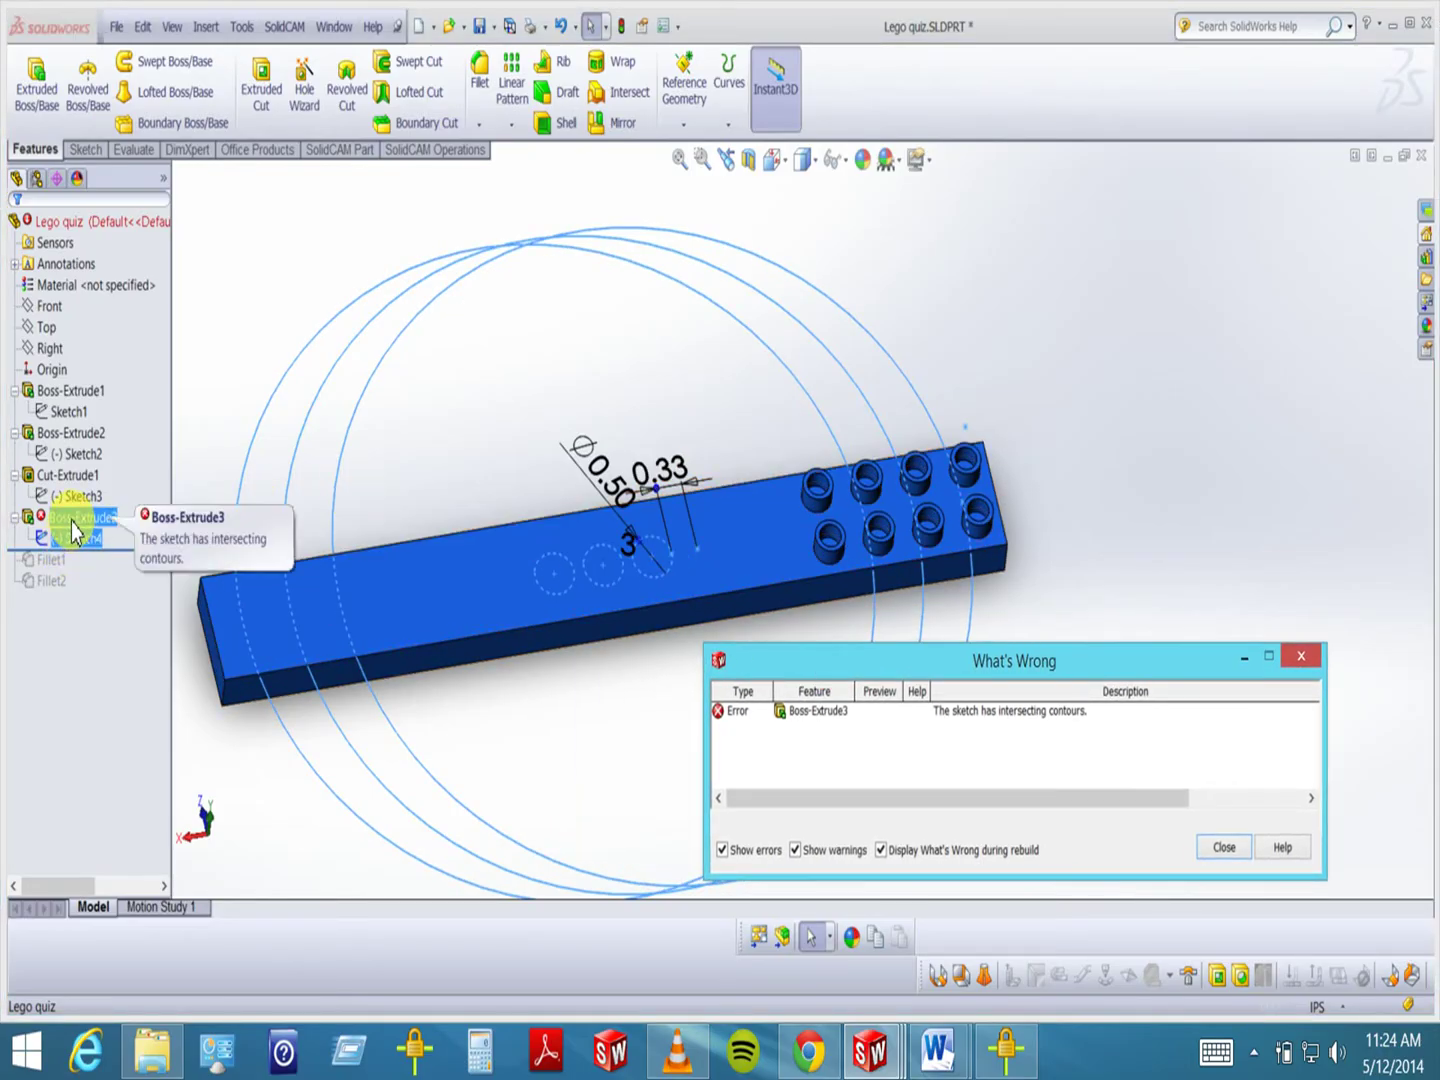
pyautogui.click(72, 532)
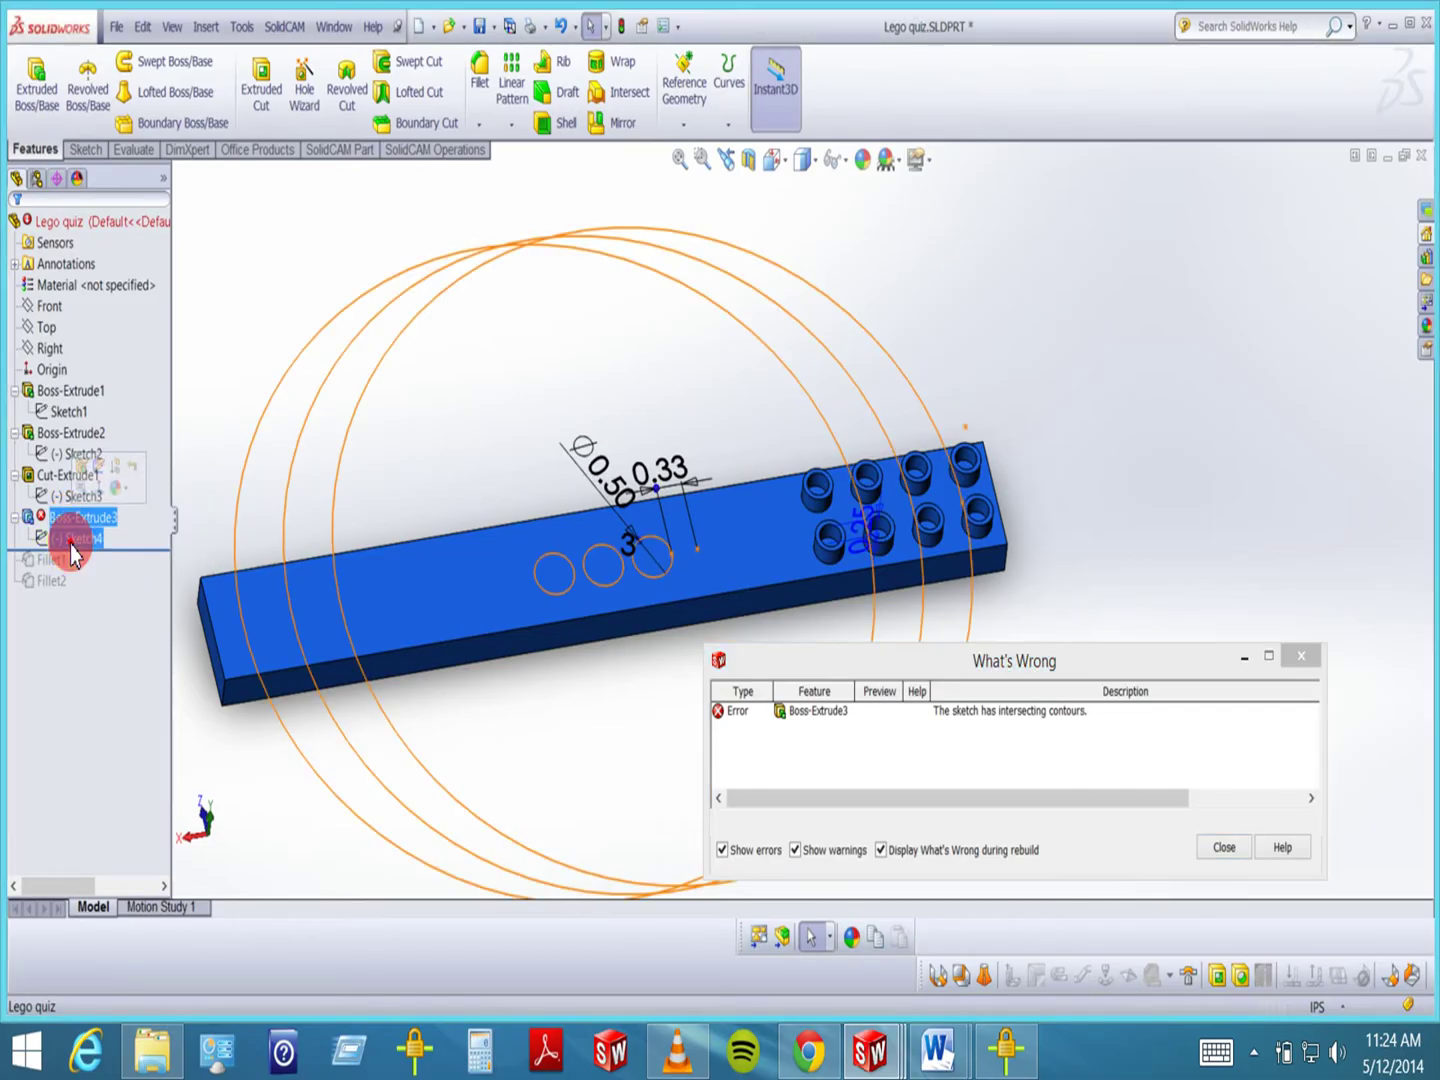
pyautogui.click(74, 542)
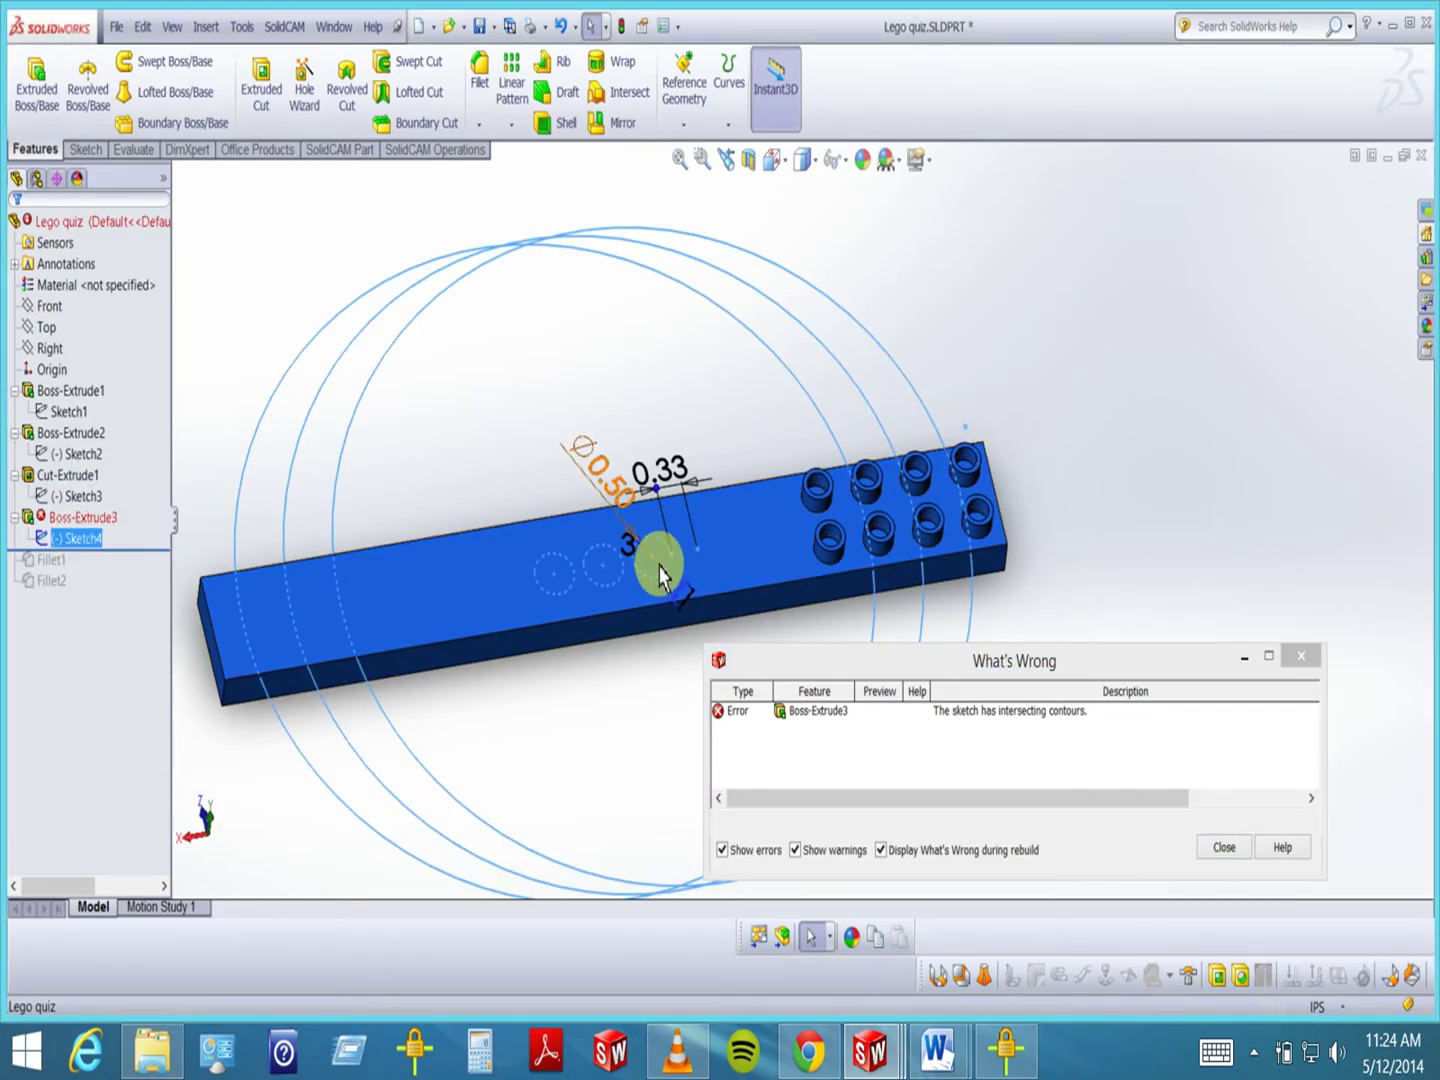
# - Inspect the Sketch4 circles from the brick's underside, around the cut pocket, with the error report moved aside
pyautogui.moveTo(640, 678); pyautogui.dragTo(689, 433, button='middle')
pyautogui.scroll(3, 688, 432)
pyautogui.moveTo(1004, 671); pyautogui.dragTo(1152, 337)
pyautogui.moveTo(585, 615); pyautogui.dragTo(706, 329, button='middle')
pyautogui.click(710, 164)
pyautogui.moveTo(665, 435); pyautogui.dragTo(861, 701)
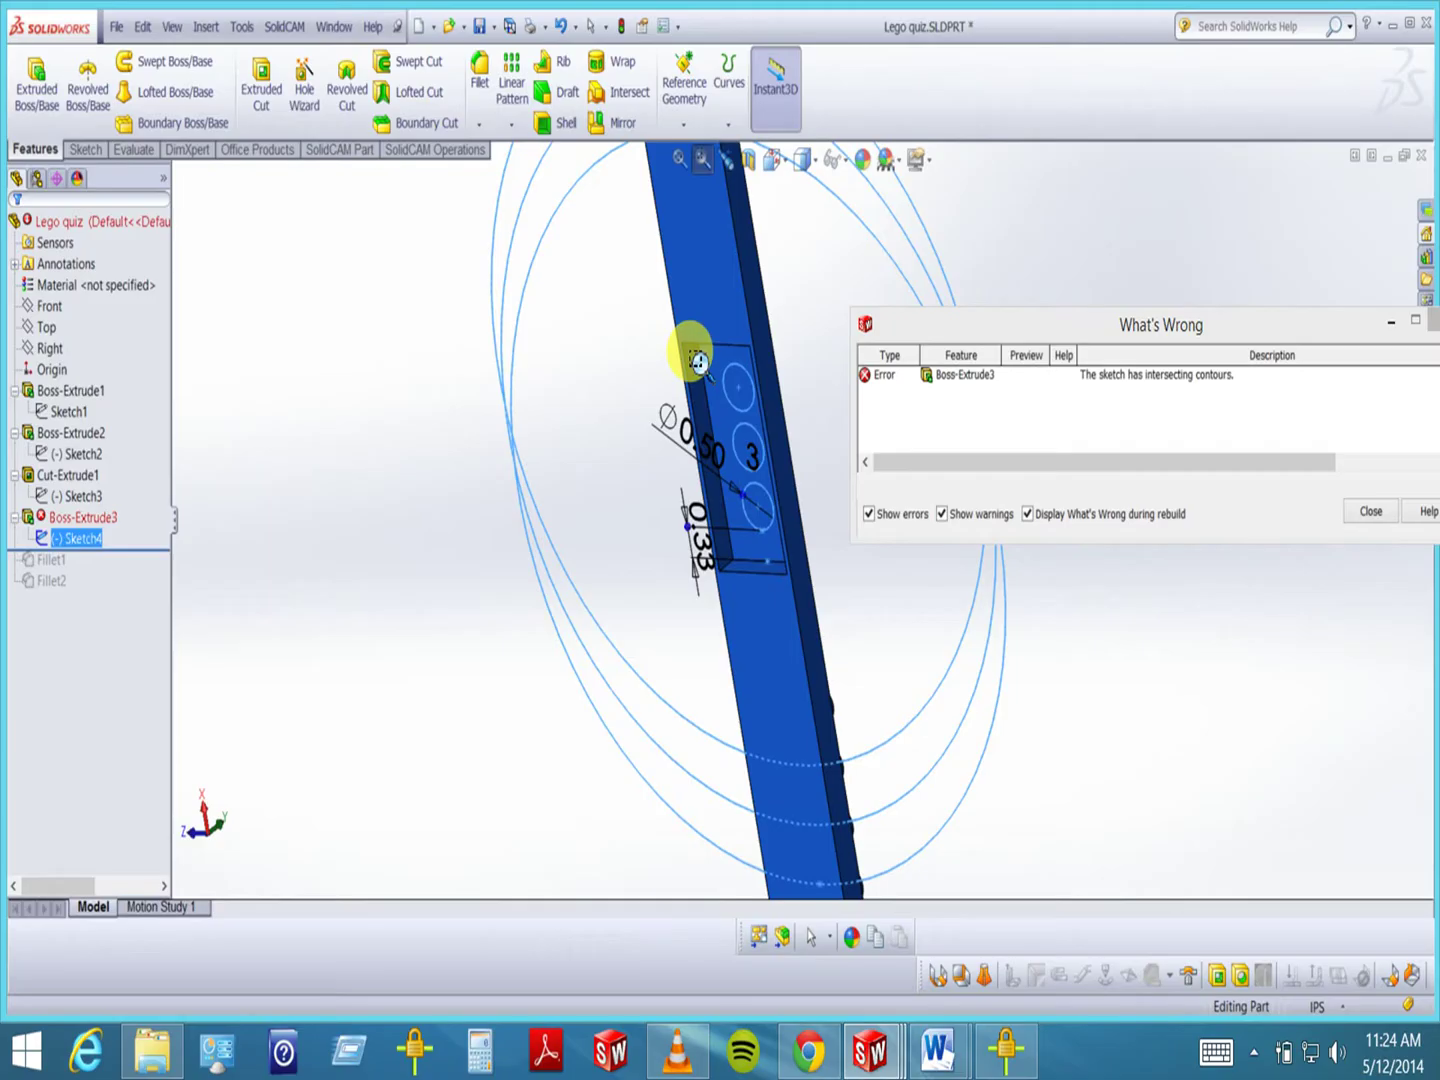
pyautogui.moveTo(781, 620); pyautogui.dragTo(788, 679, button='middle')
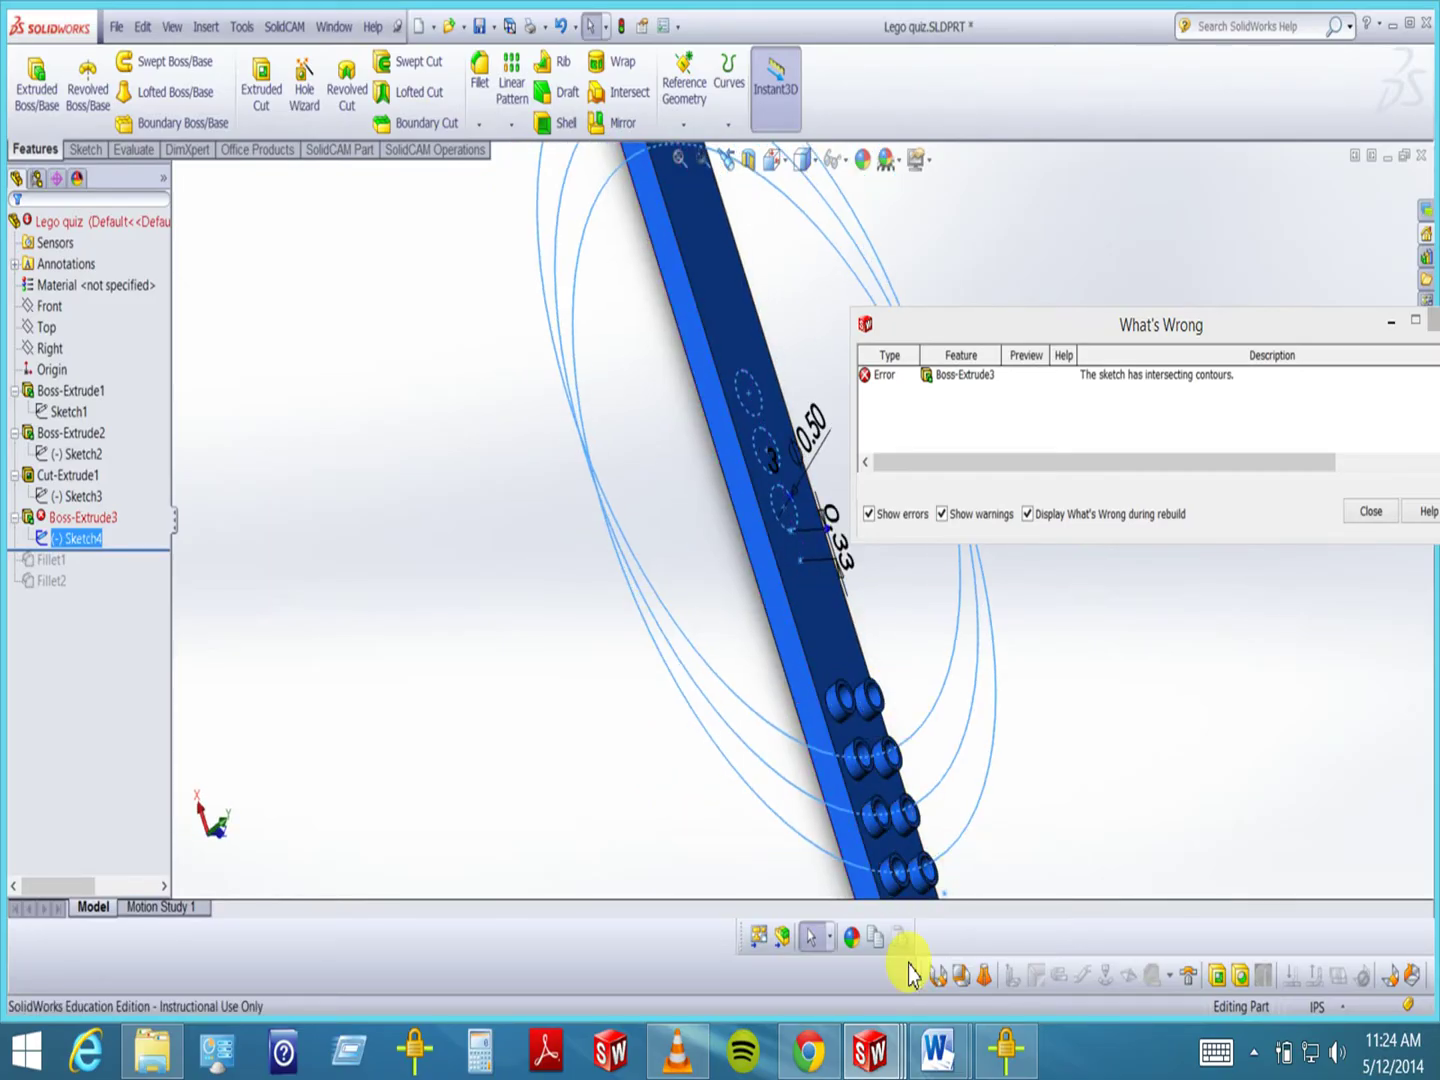
# - Inspect Sketch3 and Cut-Extrude1 with their dimensions on the lengthened brick, then dismiss the error report
pyautogui.moveTo(654, 712)
pyautogui.mouseDown(button='middle')
pyautogui.moveTo(659, 691)
pyautogui.moveTo(781, 604)
pyautogui.moveTo(678, 582)
pyautogui.mouseUp(button='middle')
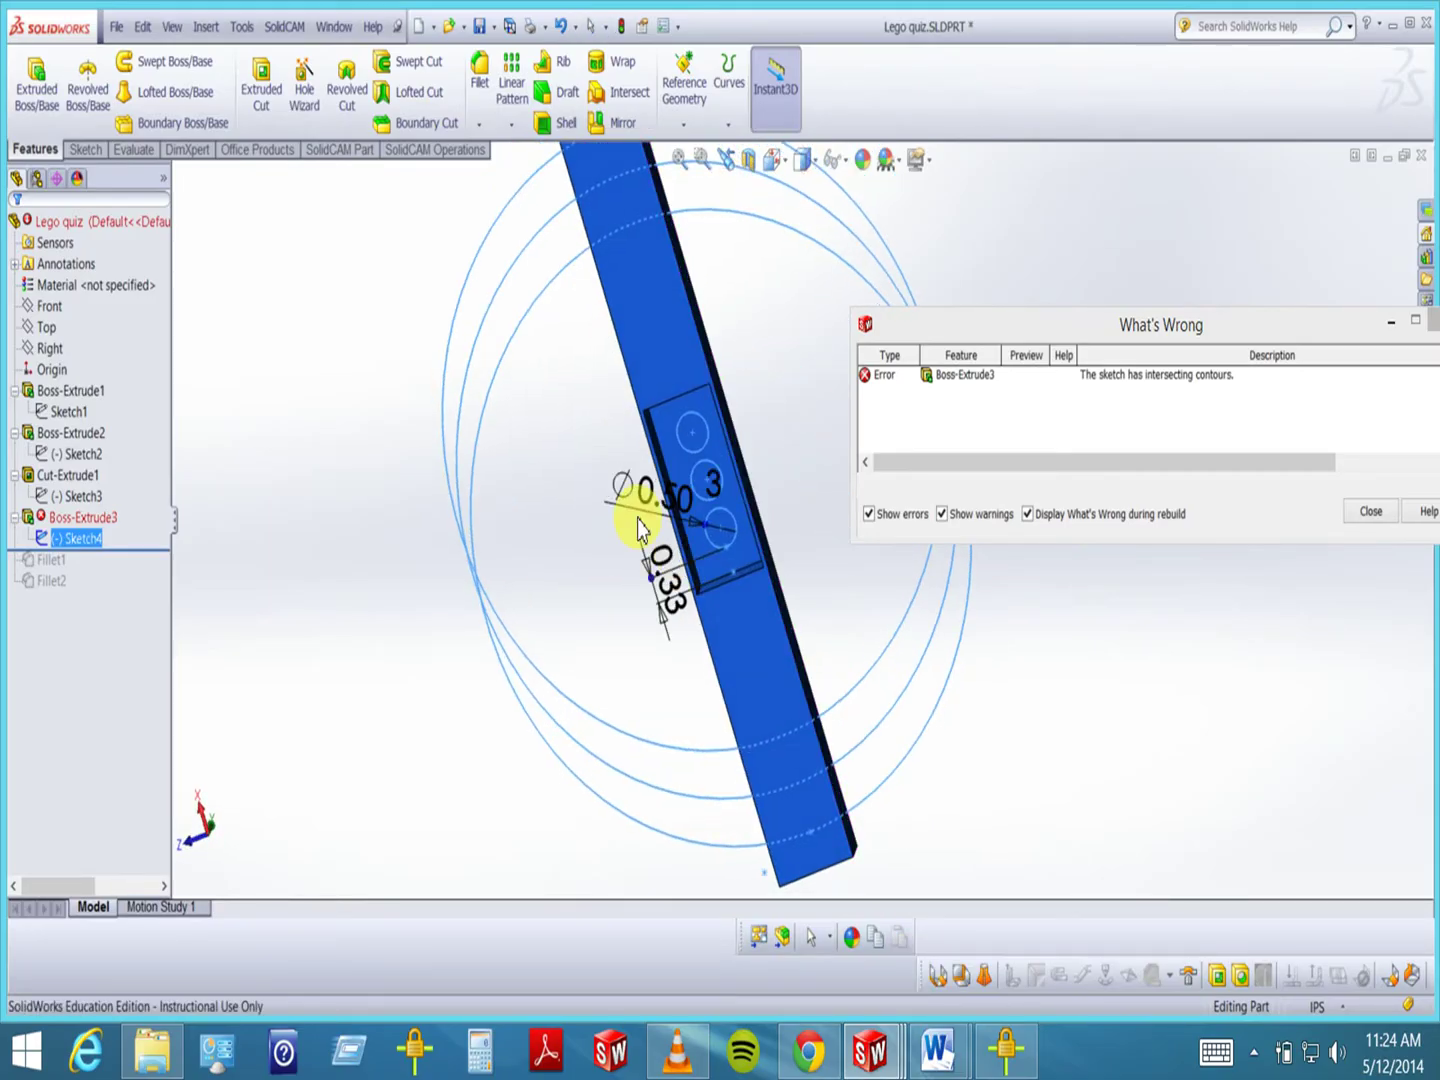
pyautogui.click(72, 496)
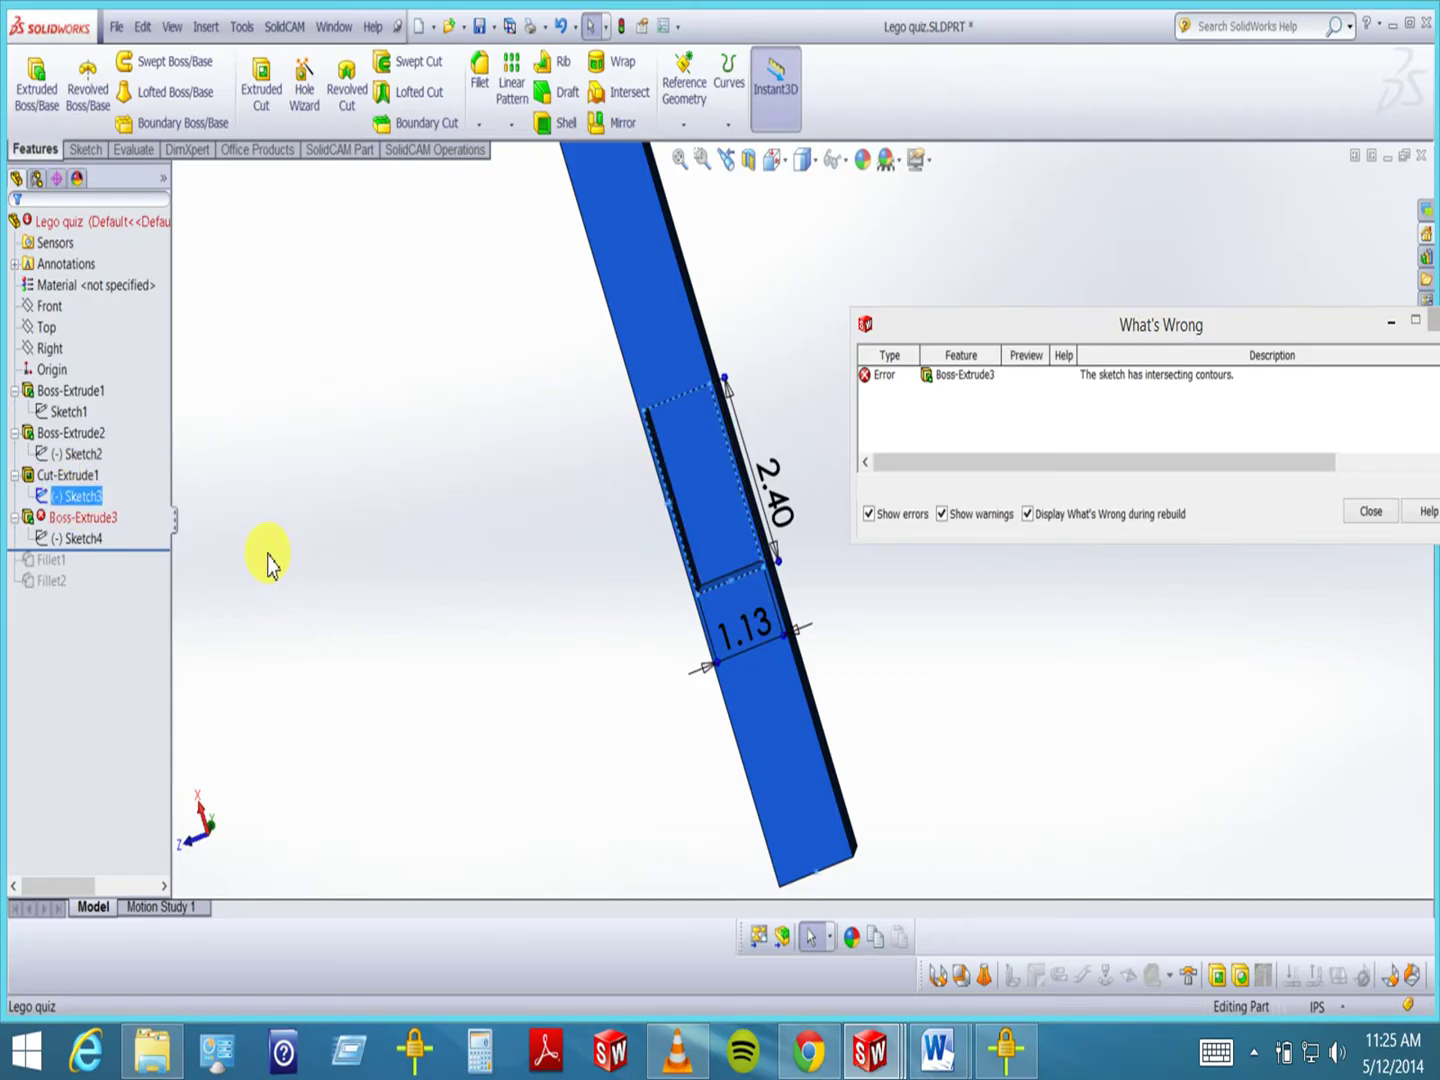
pyautogui.click(536, 477)
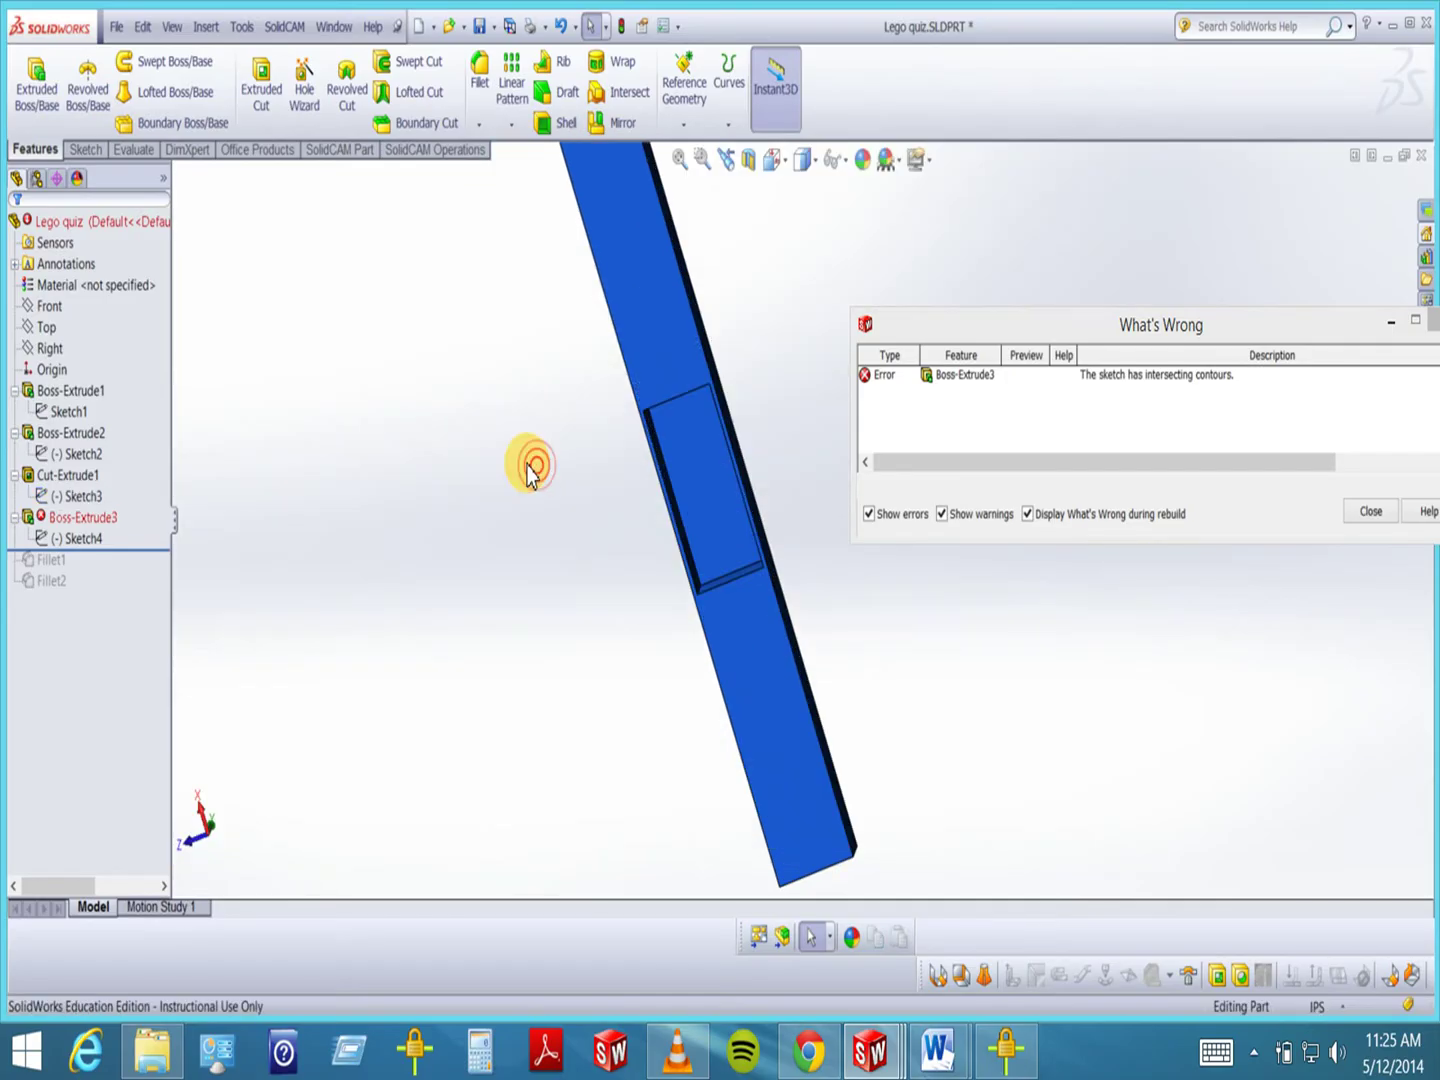
pyautogui.click(70, 478)
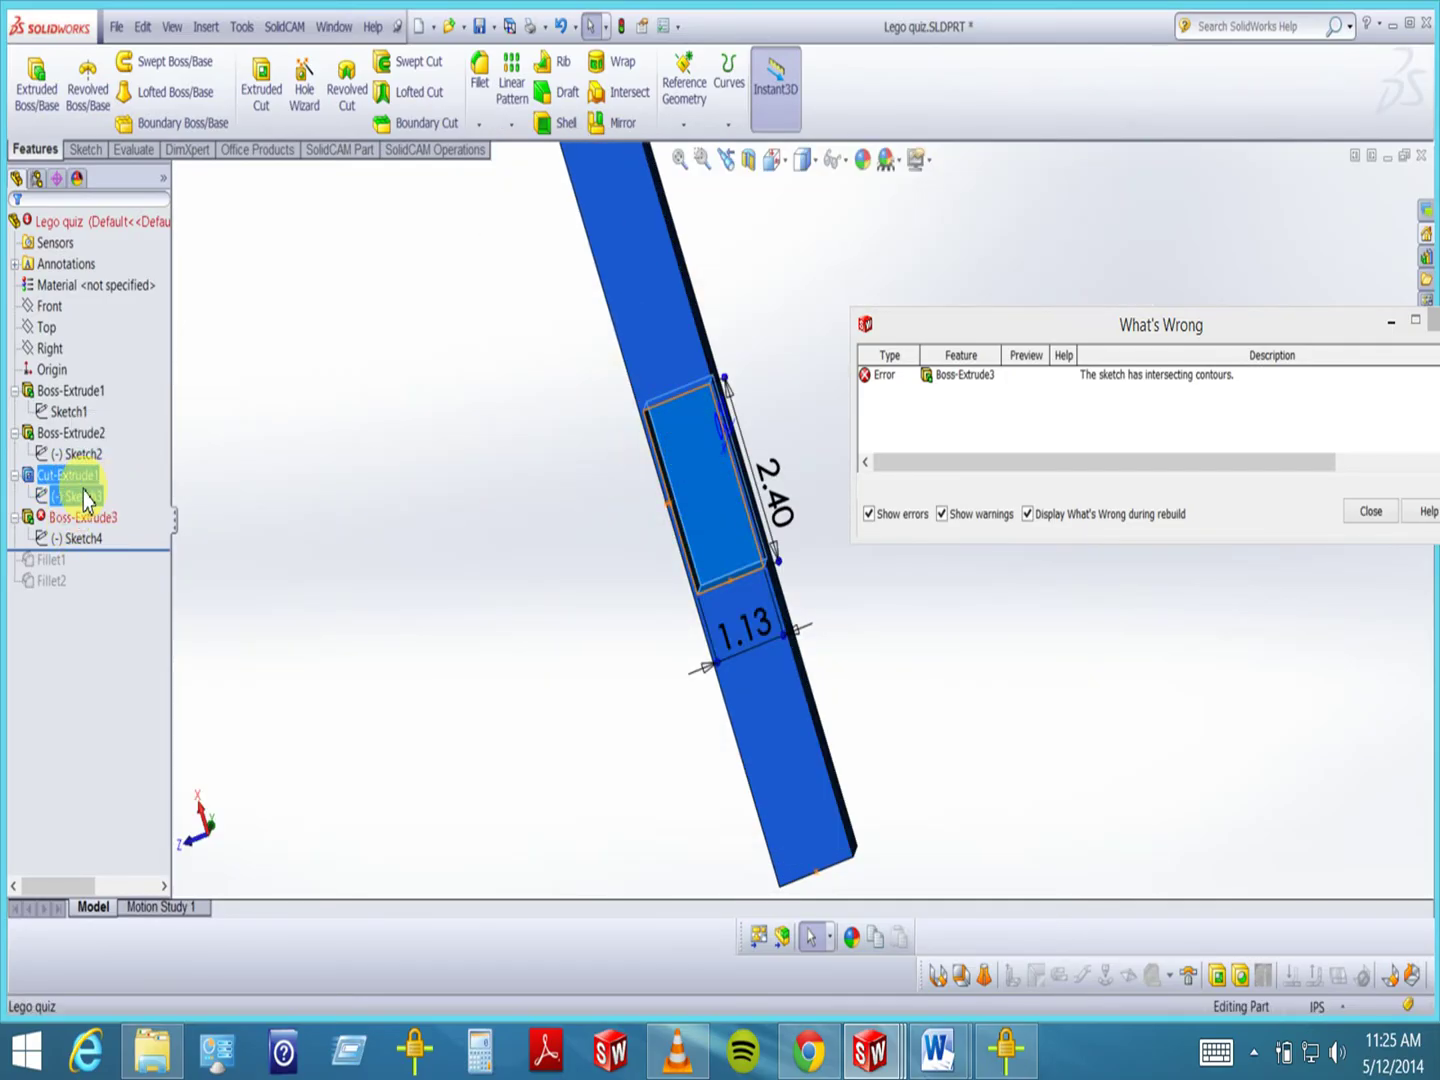
pyautogui.moveTo(536, 482); pyautogui.dragTo(581, 734, button='middle')
pyautogui.moveTo(1221, 329); pyautogui.dragTo(944, 626)
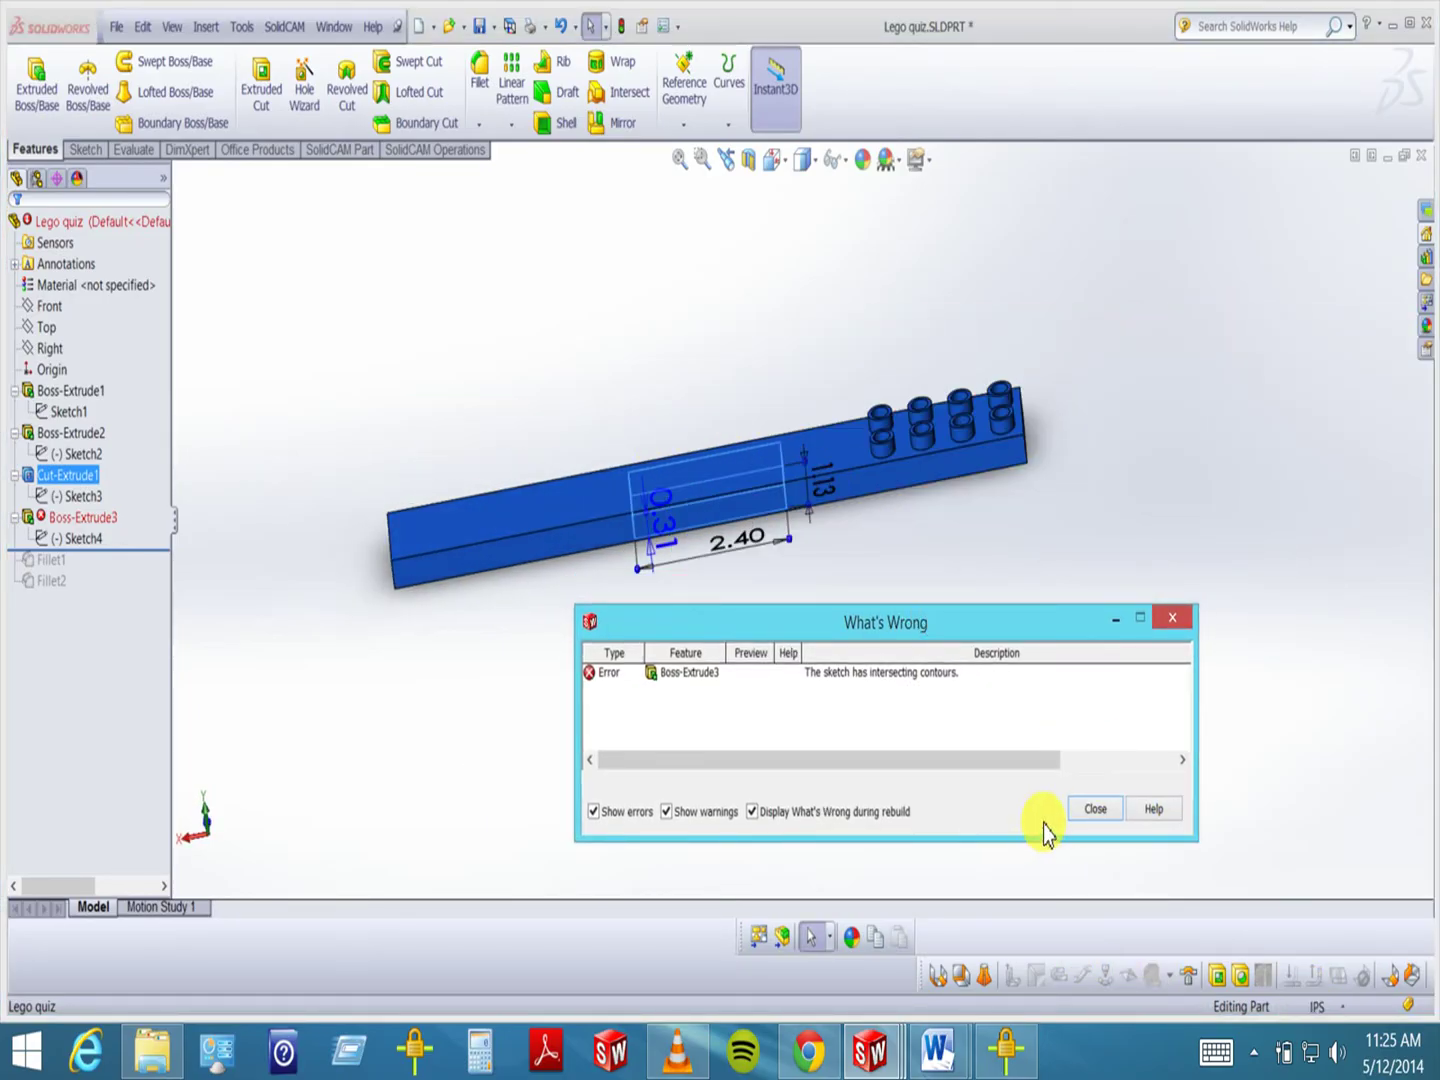
pyautogui.click(1110, 813)
# - Rebuild the part to bring back the What's Wrong report, and dock the lower toolbars together in a single row
pyautogui.rightClick(103, 534)
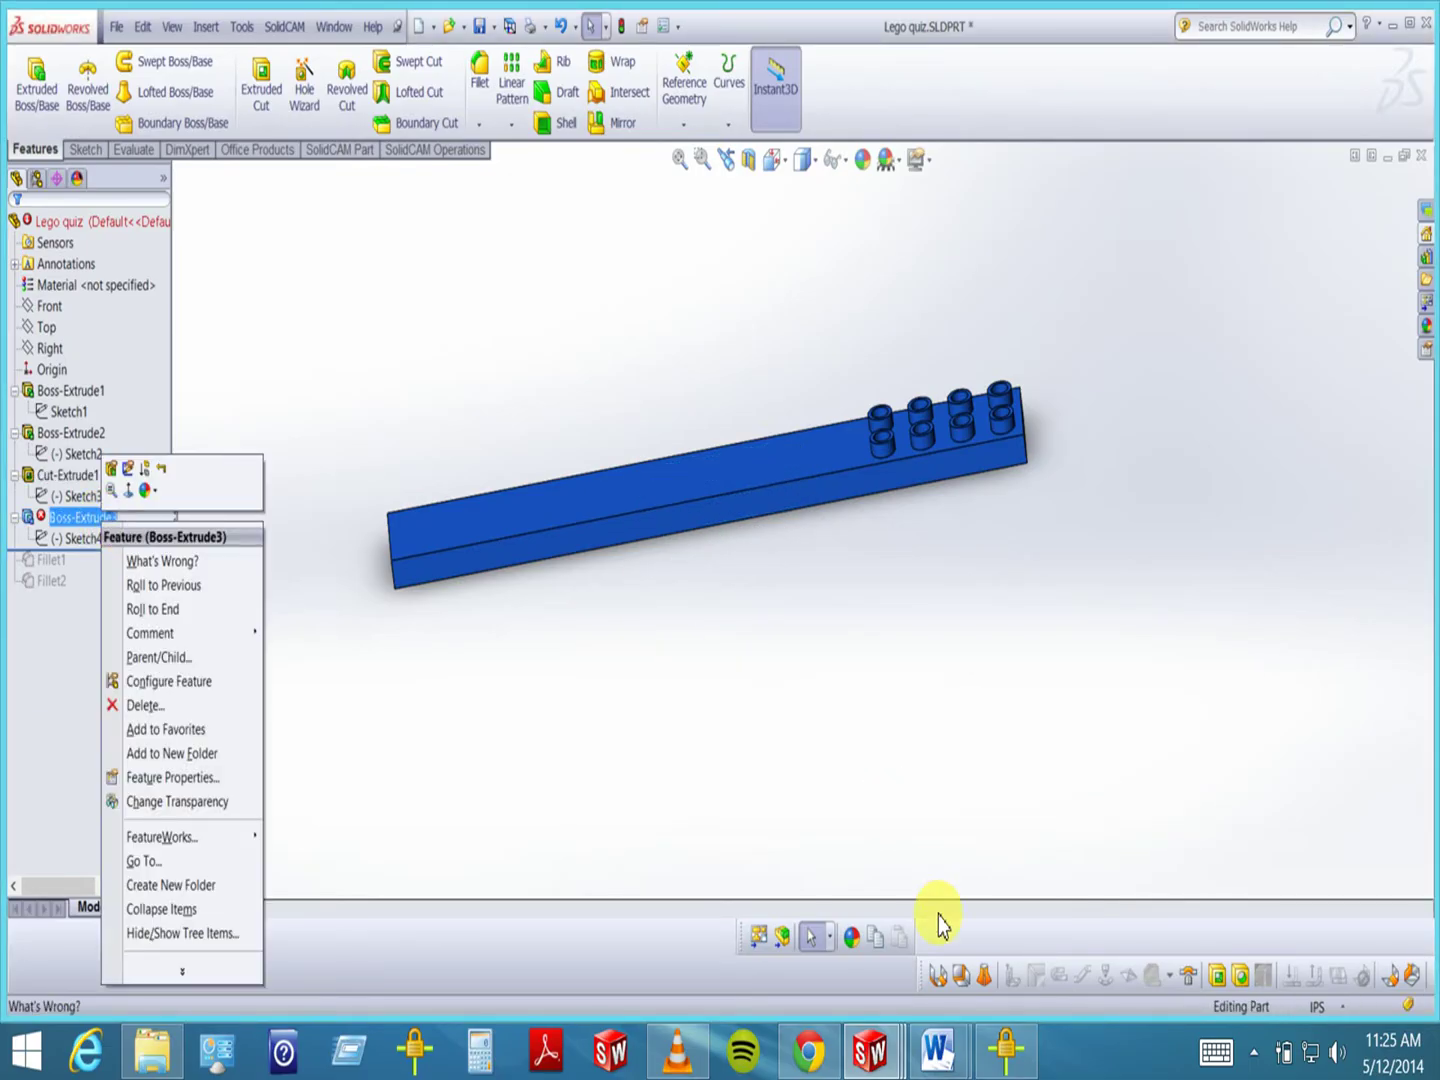
pyautogui.click(873, 961)
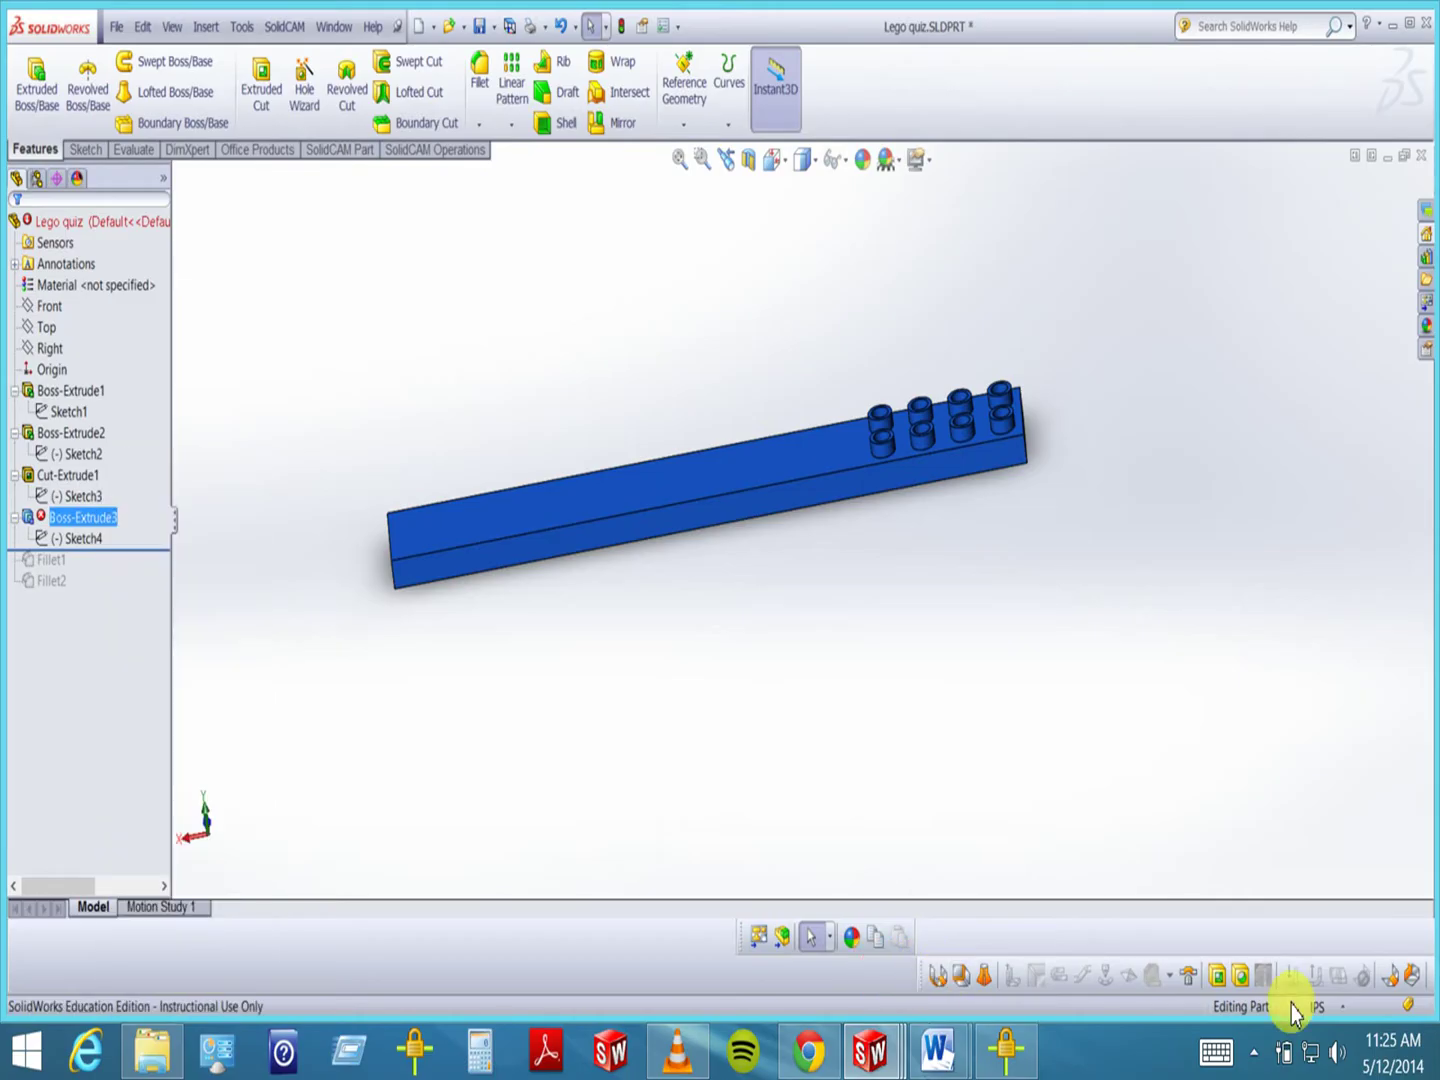
pyautogui.click(108, 532)
pyautogui.click(620, 26)
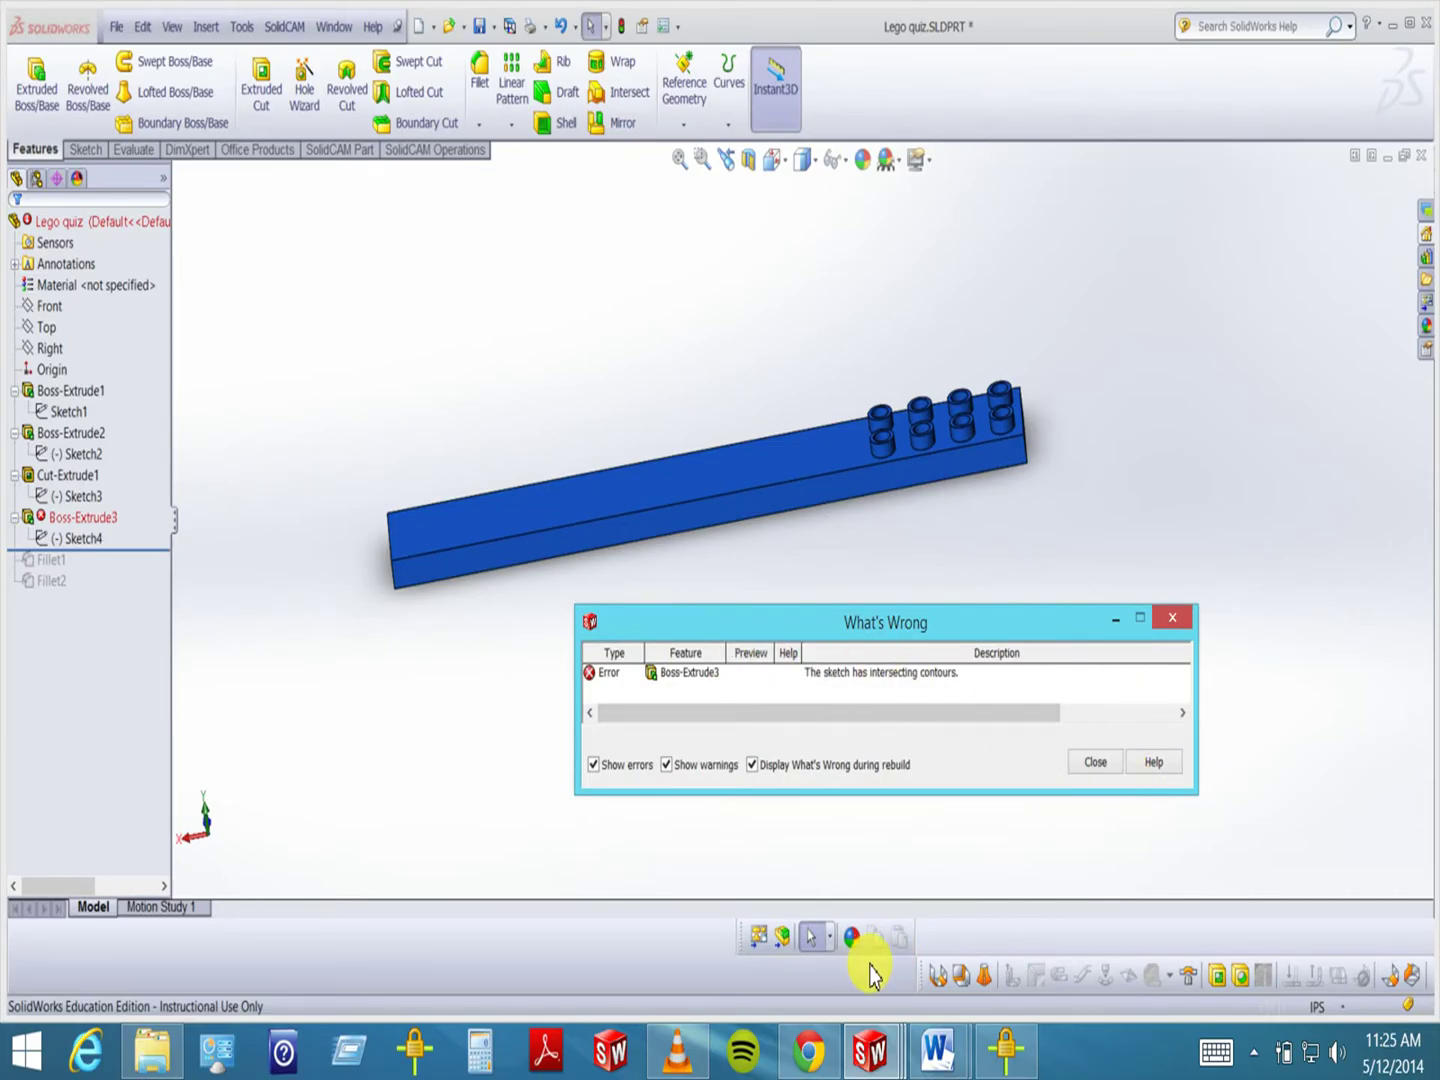
pyautogui.moveTo(920, 975); pyautogui.dragTo(554, 662)
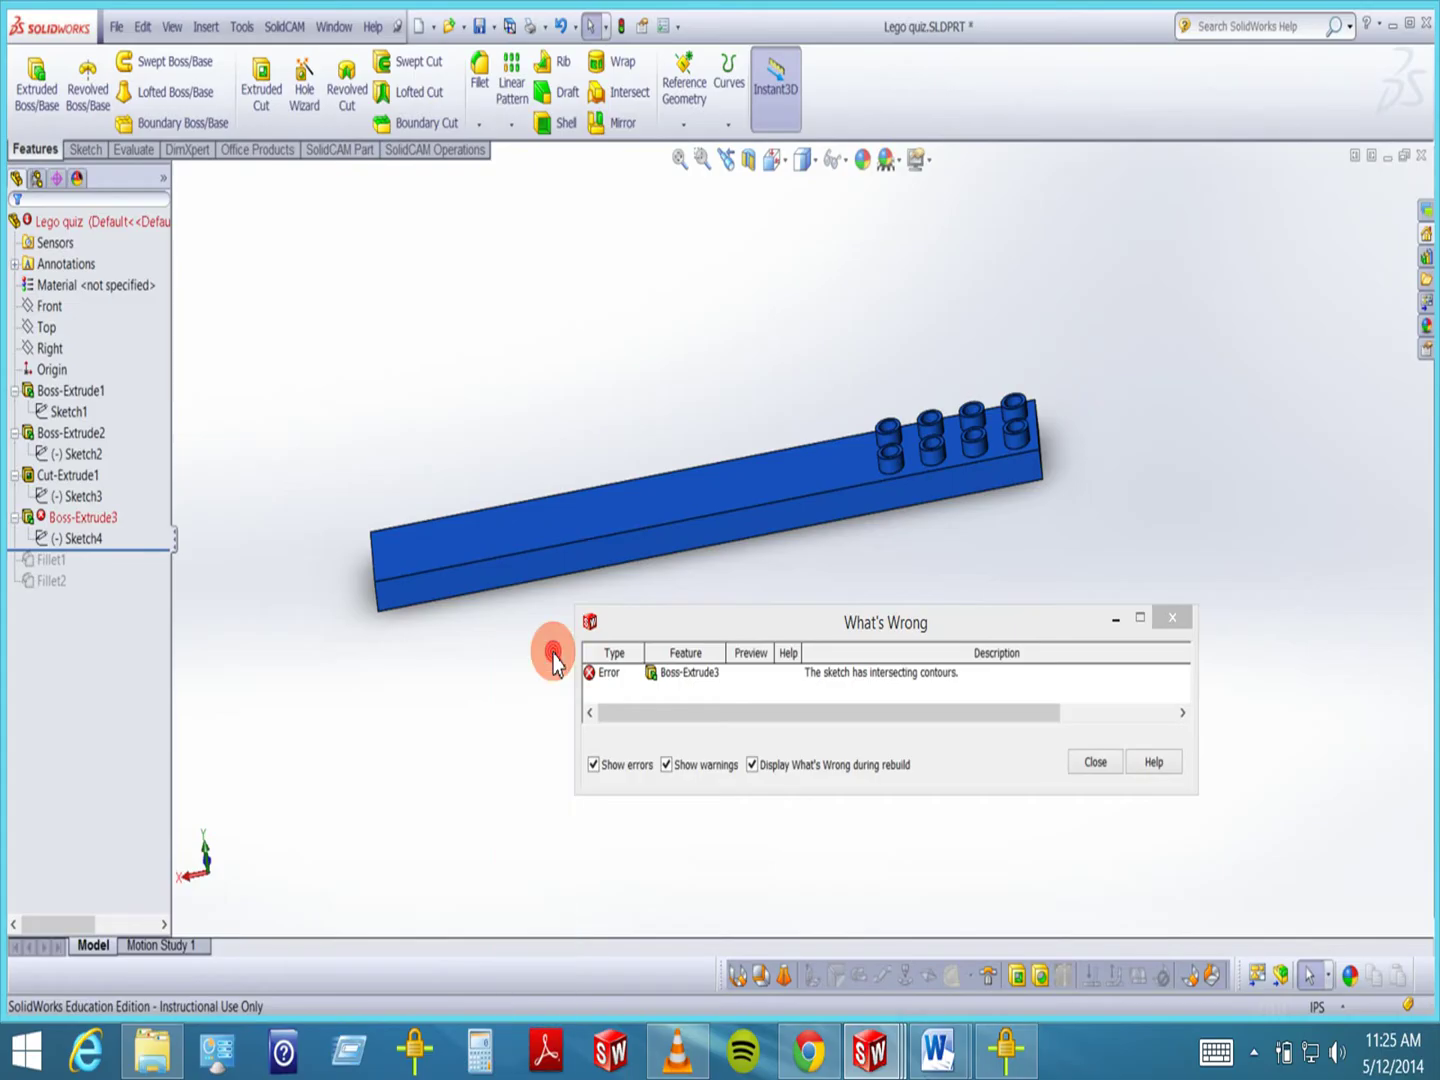
pyautogui.click(530, 778)
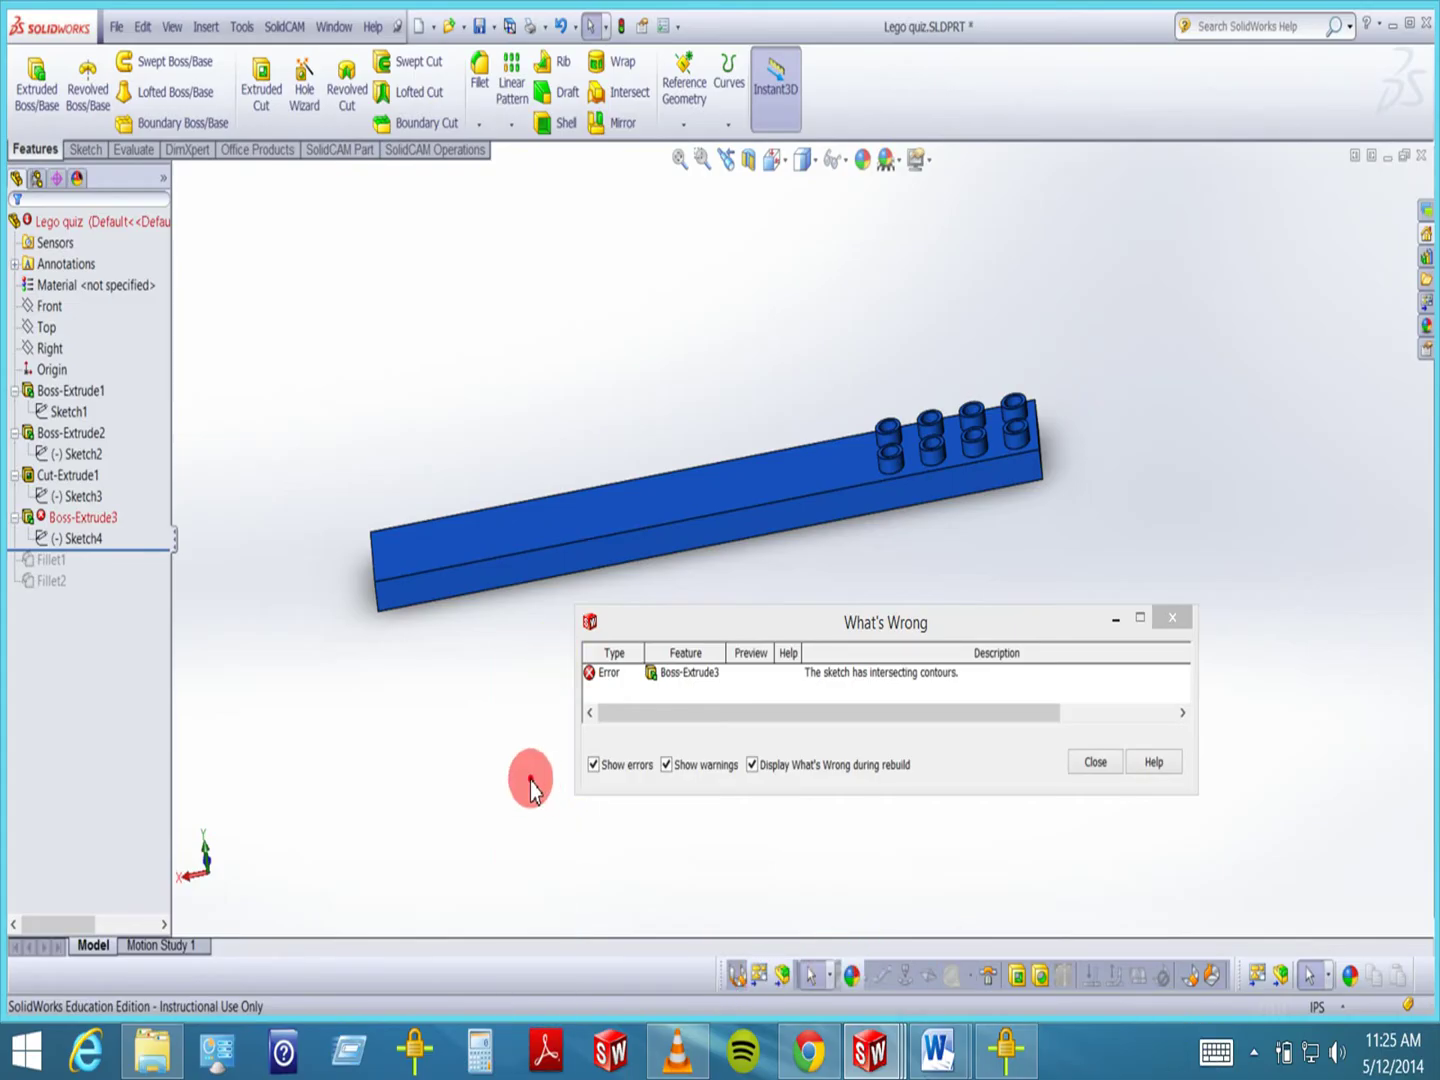
# - Examine the Boss-Extrude3 error entry and its full description, and close the report
pyautogui.click(1068, 635)
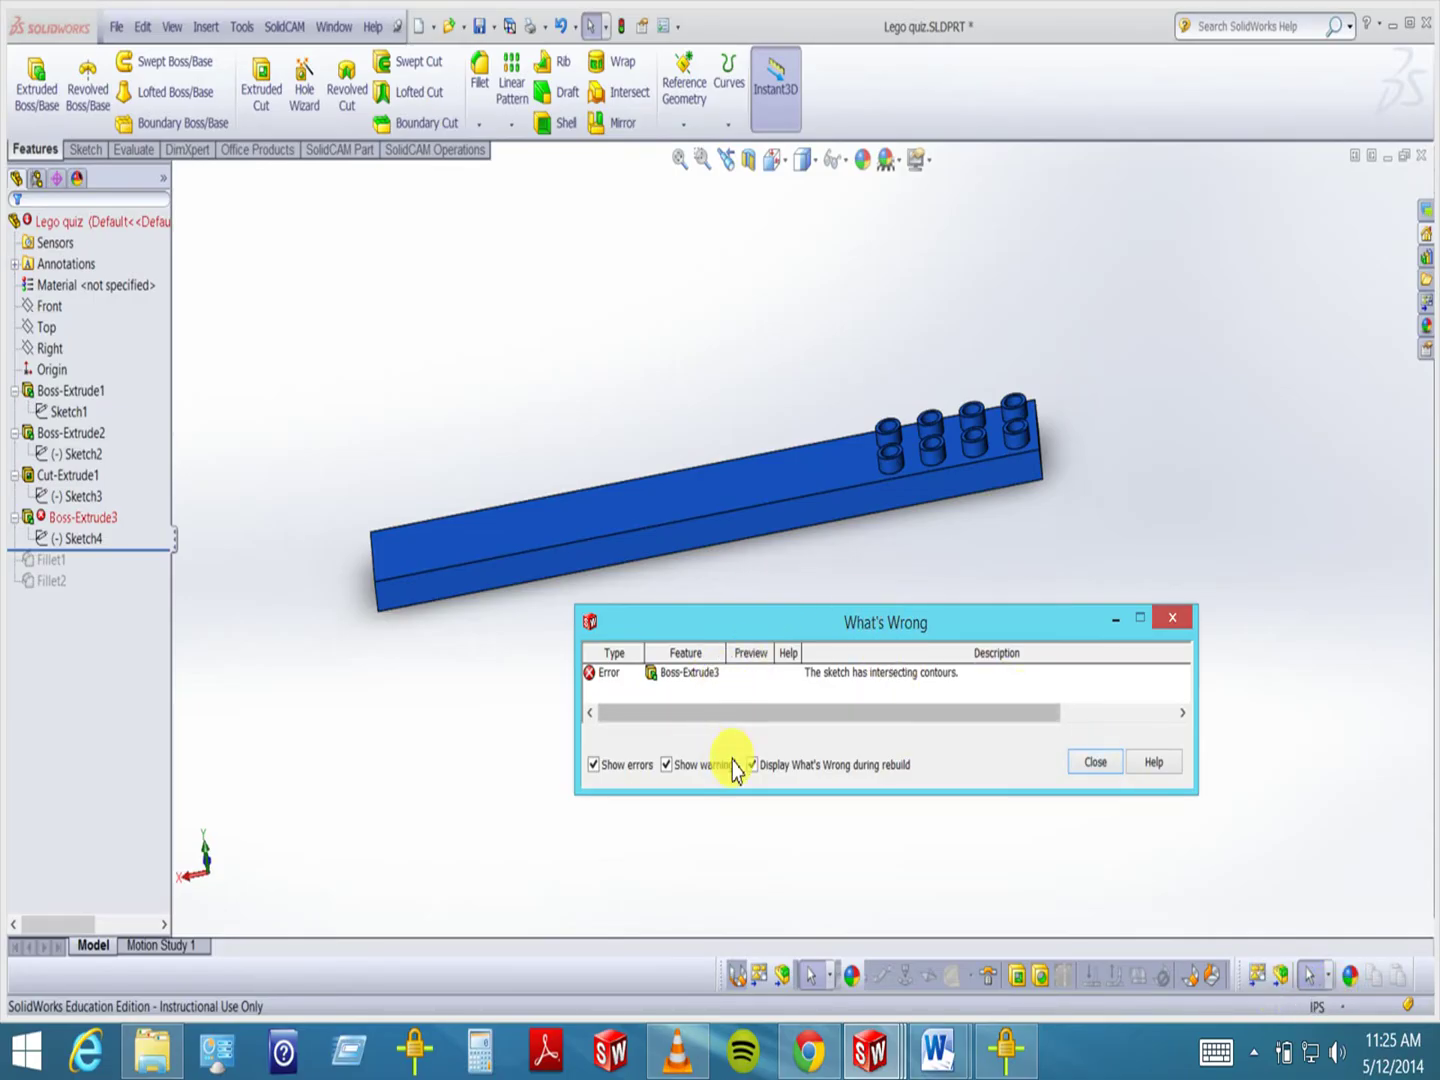
pyautogui.click(788, 678)
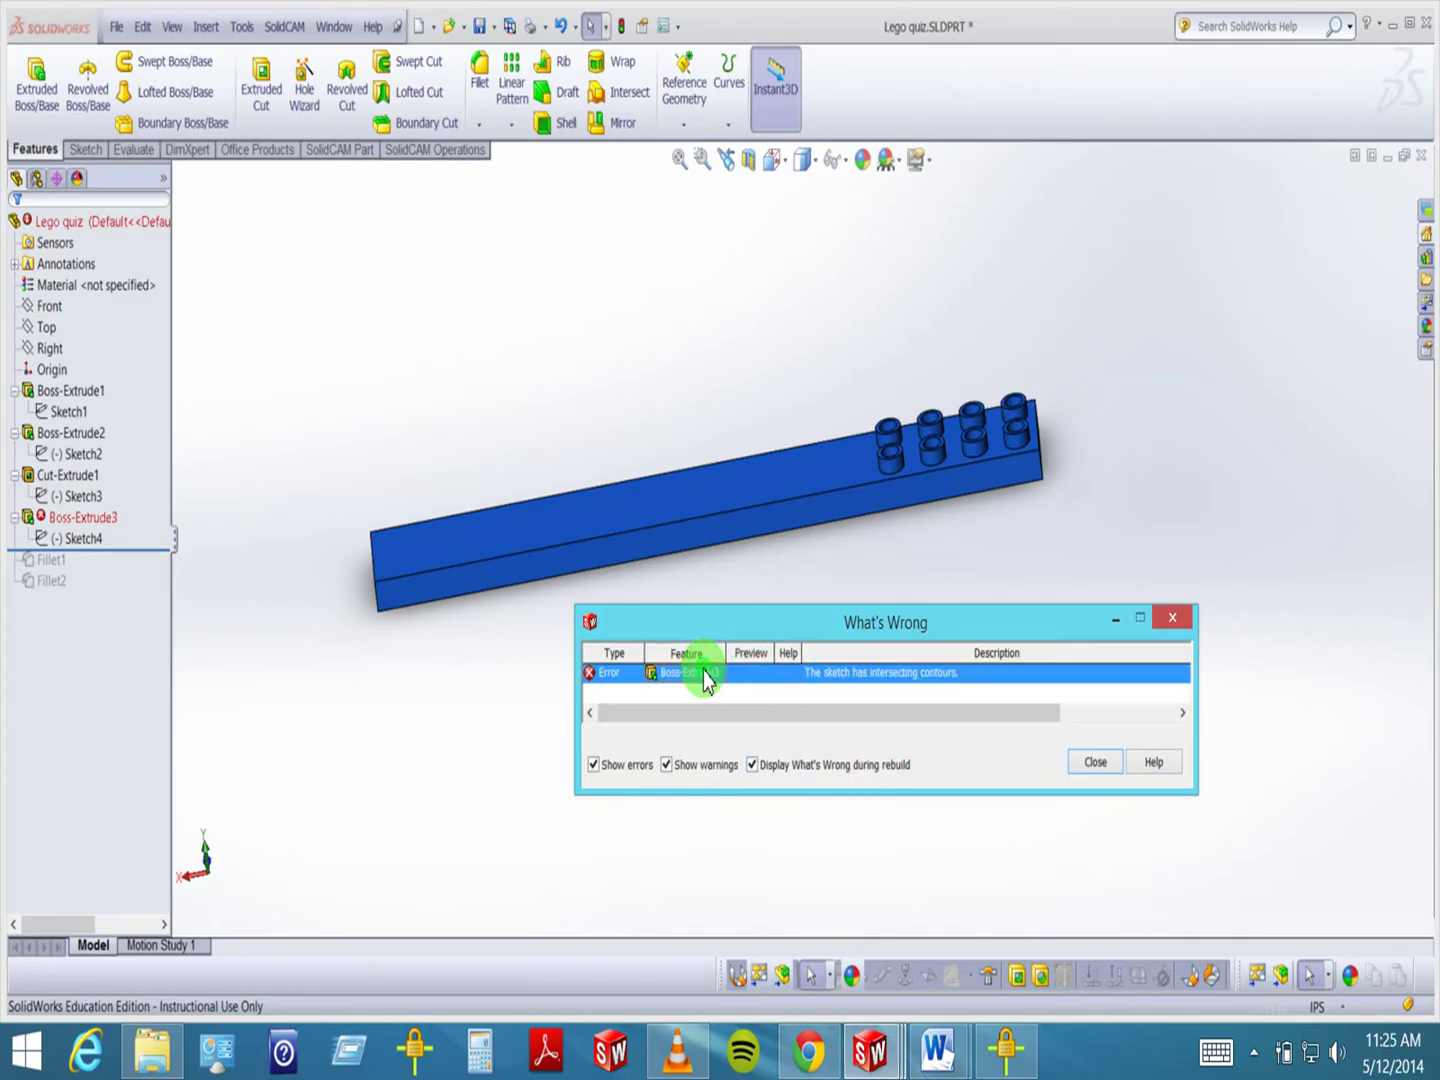
pyautogui.click(868, 671)
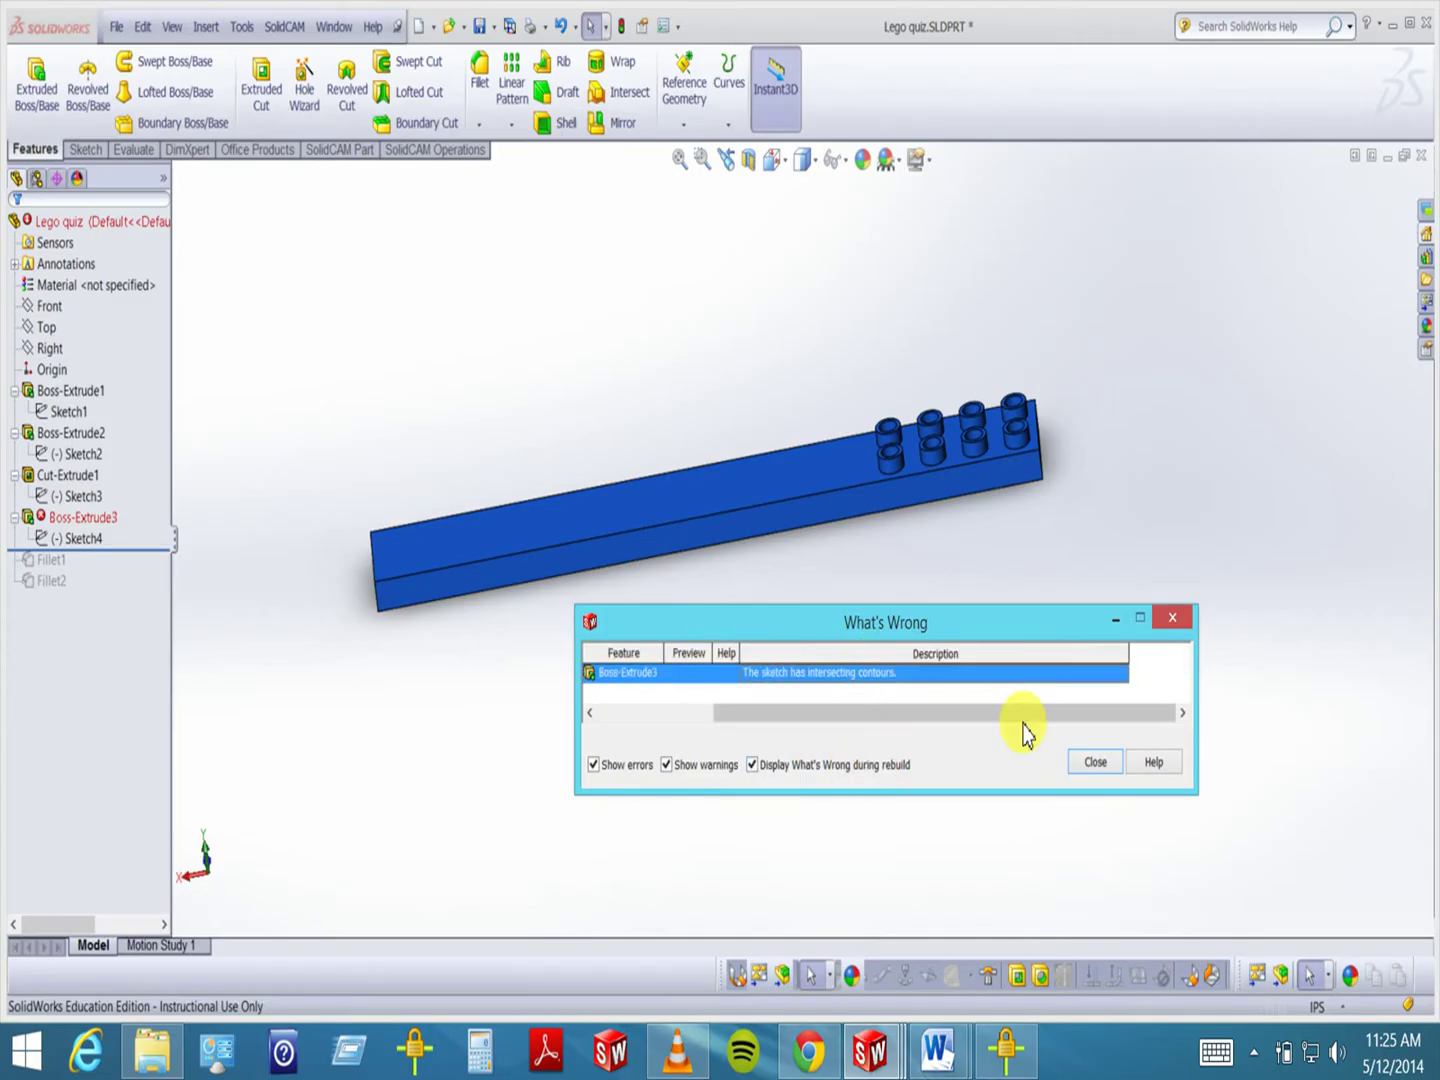
pyautogui.click(1094, 762)
# - View the lengthened brick and its studs from above, then switch to the Lego quiz 2 part
pyautogui.moveTo(888, 356); pyautogui.dragTo(901, 435, button='middle')
pyautogui.moveTo(813, 495); pyautogui.dragTo(721, 659, button='middle')
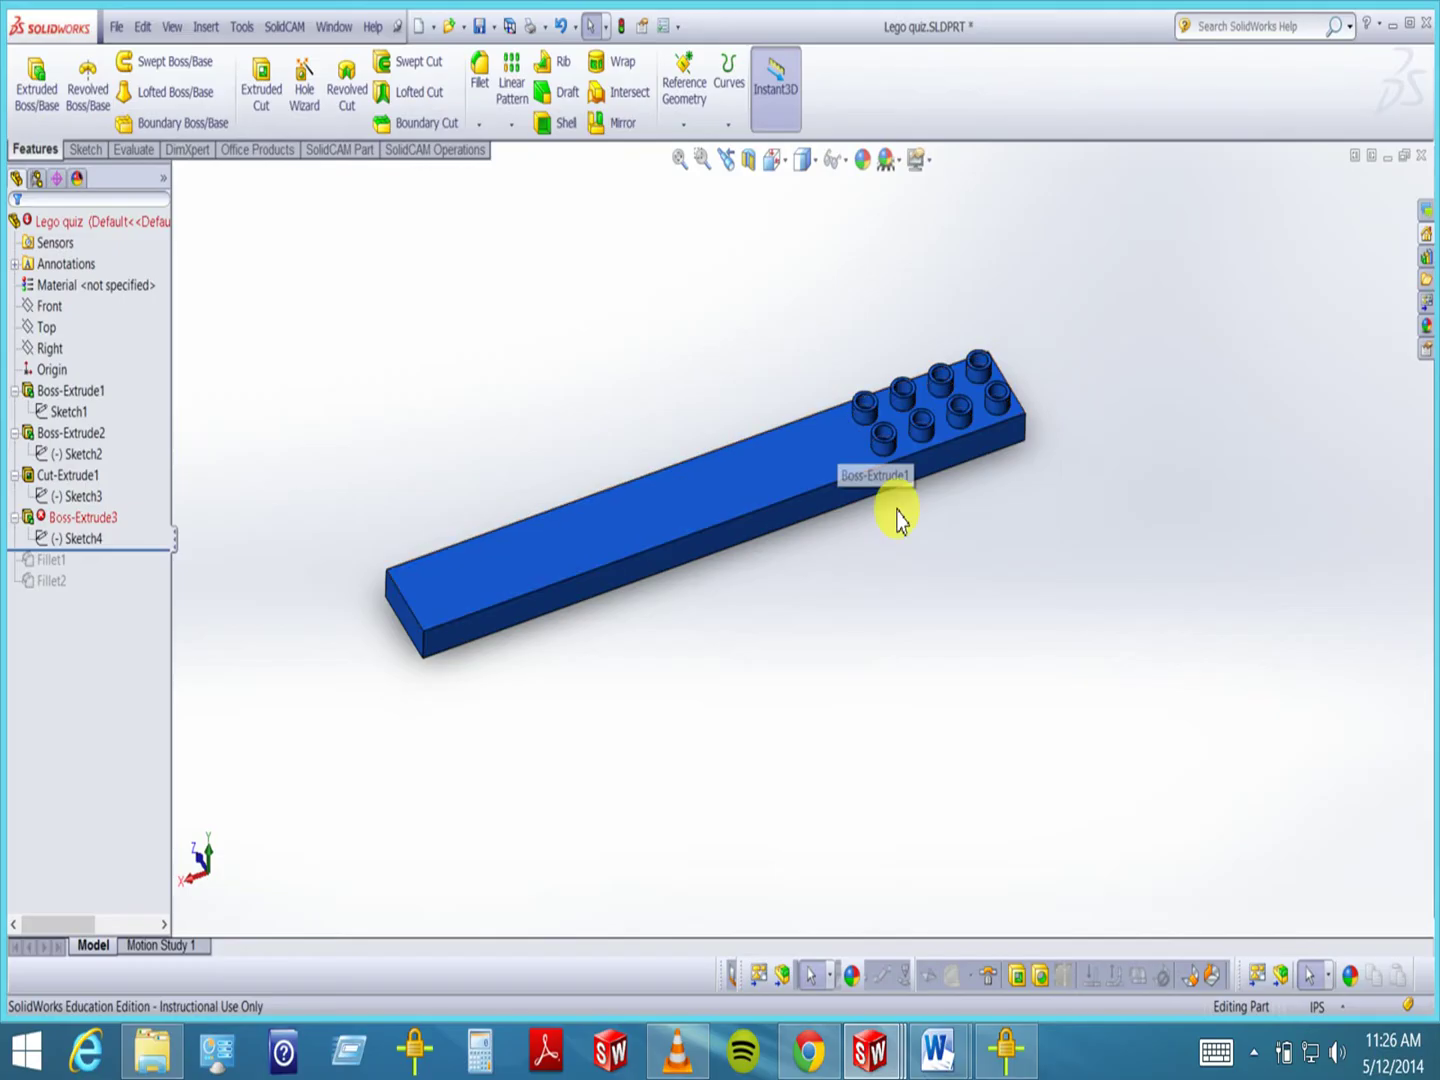
pyautogui.moveTo(940, 517)
pyautogui.mouseDown(button='middle')
pyautogui.moveTo(923, 524)
pyautogui.moveTo(924, 500)
pyautogui.mouseUp(button='middle')
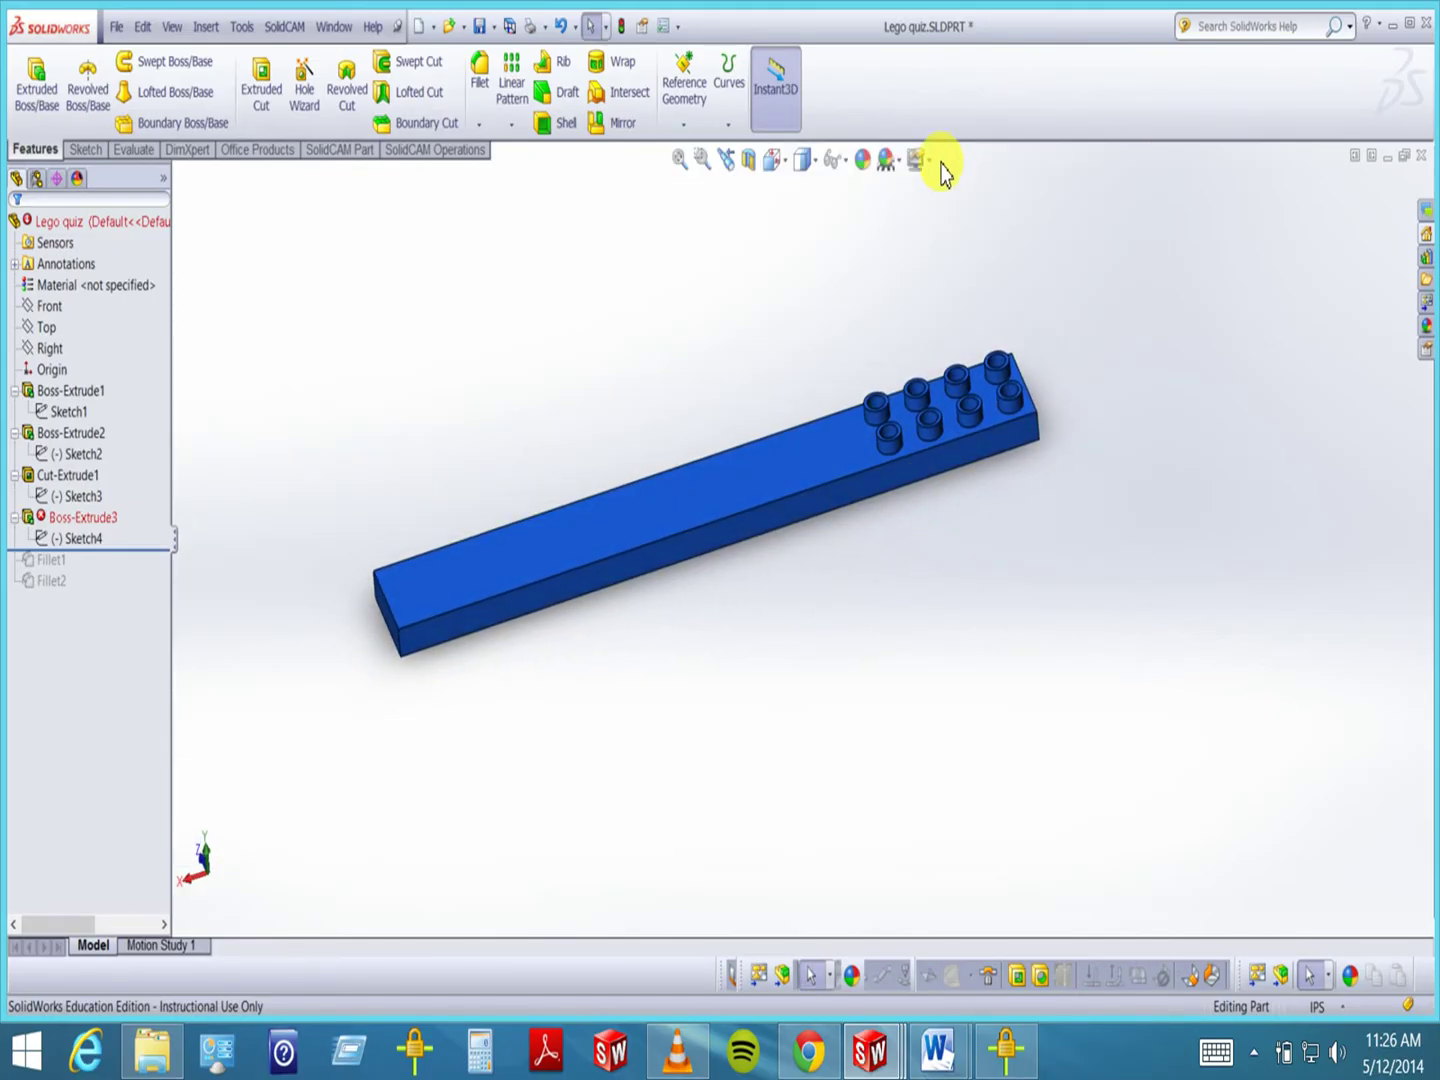
pyautogui.click(338, 26)
pyautogui.click(396, 289)
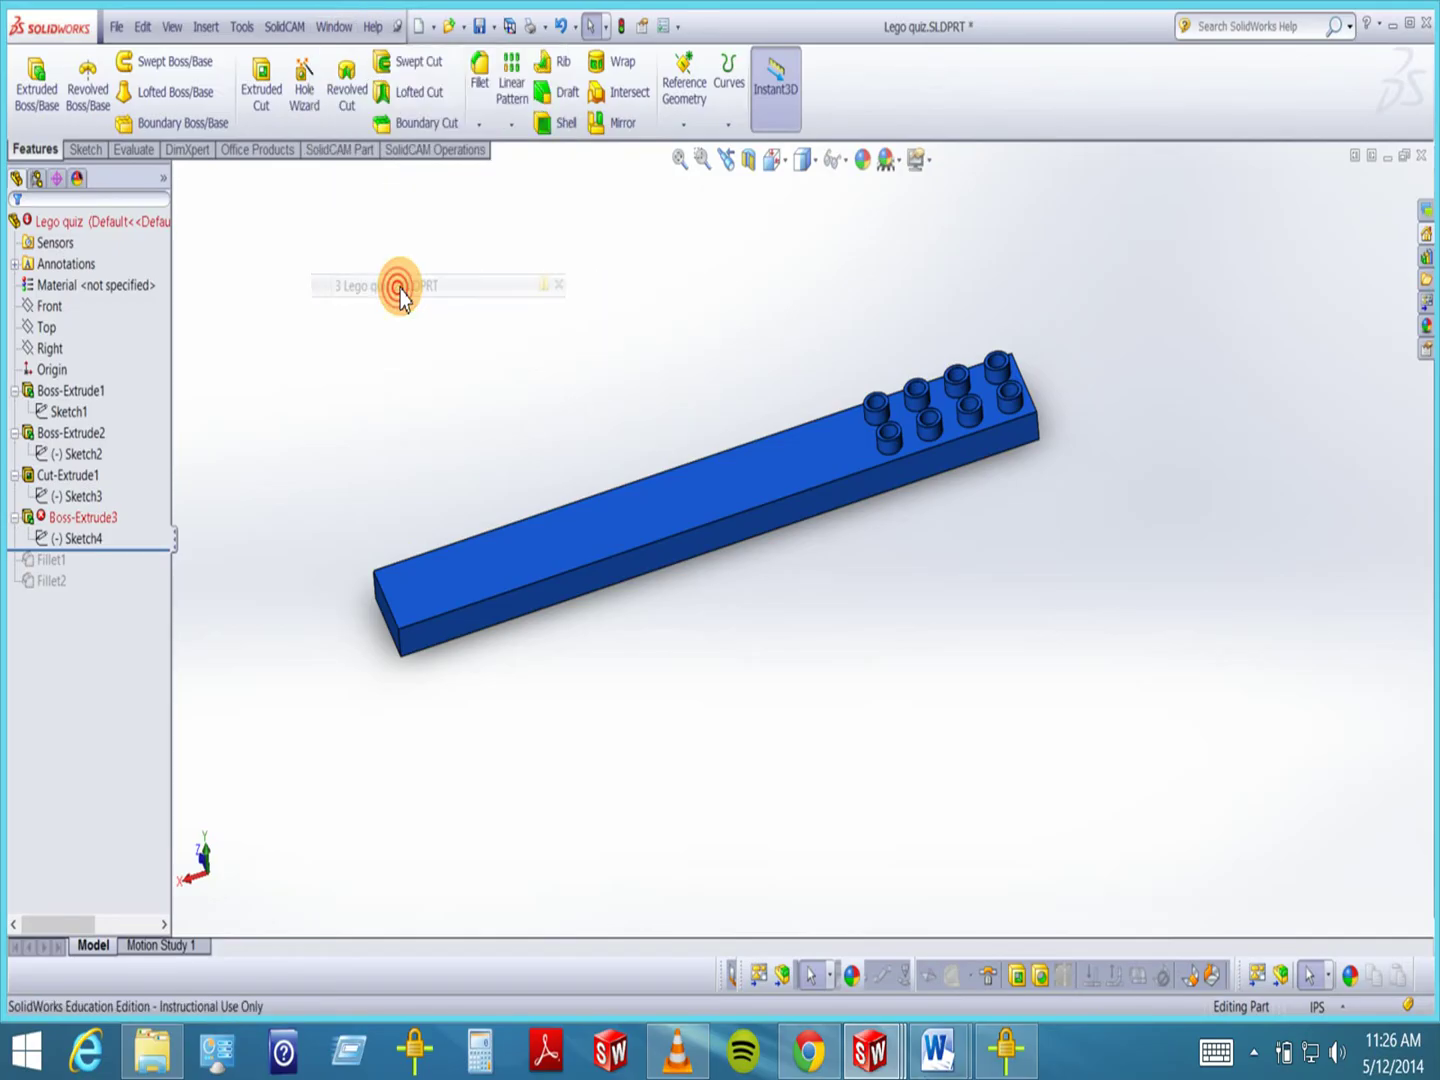
# - Set the Lego quiz 2 brick's length dimension in Sketch1 of Boss-Extrude1 to 10 in and exit the sketch
pyautogui.moveTo(734, 427); pyautogui.dragTo(720, 498, button='middle')
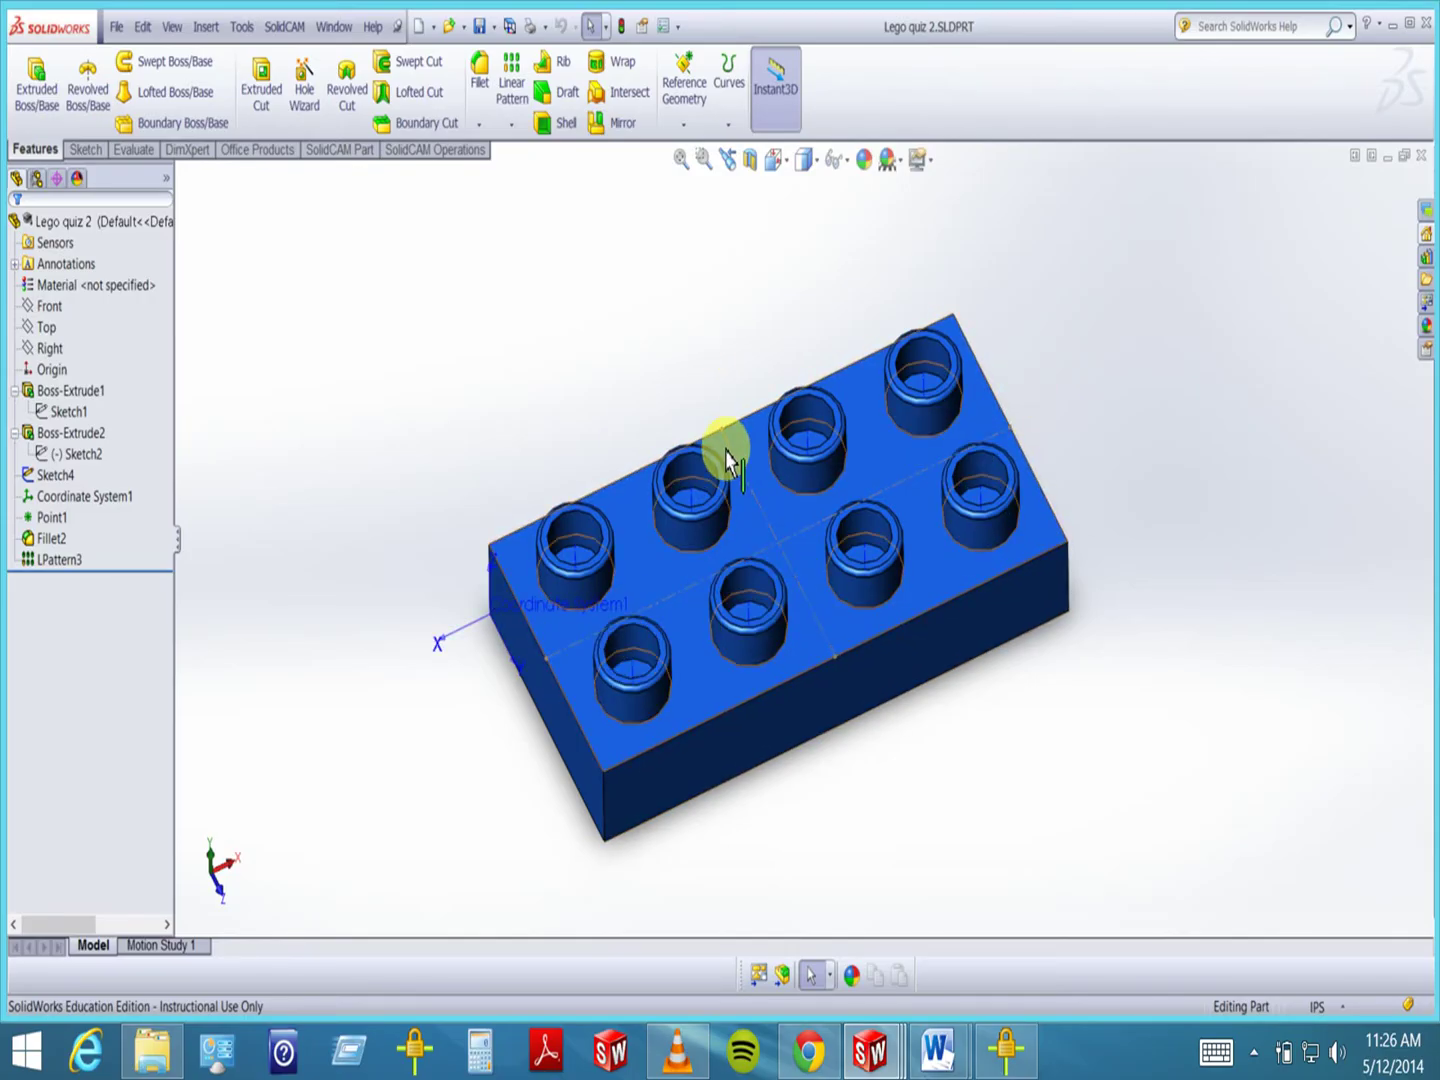
pyautogui.scroll(3, 706, 500)
pyautogui.moveTo(410, 520); pyautogui.dragTo(418, 489, button='middle')
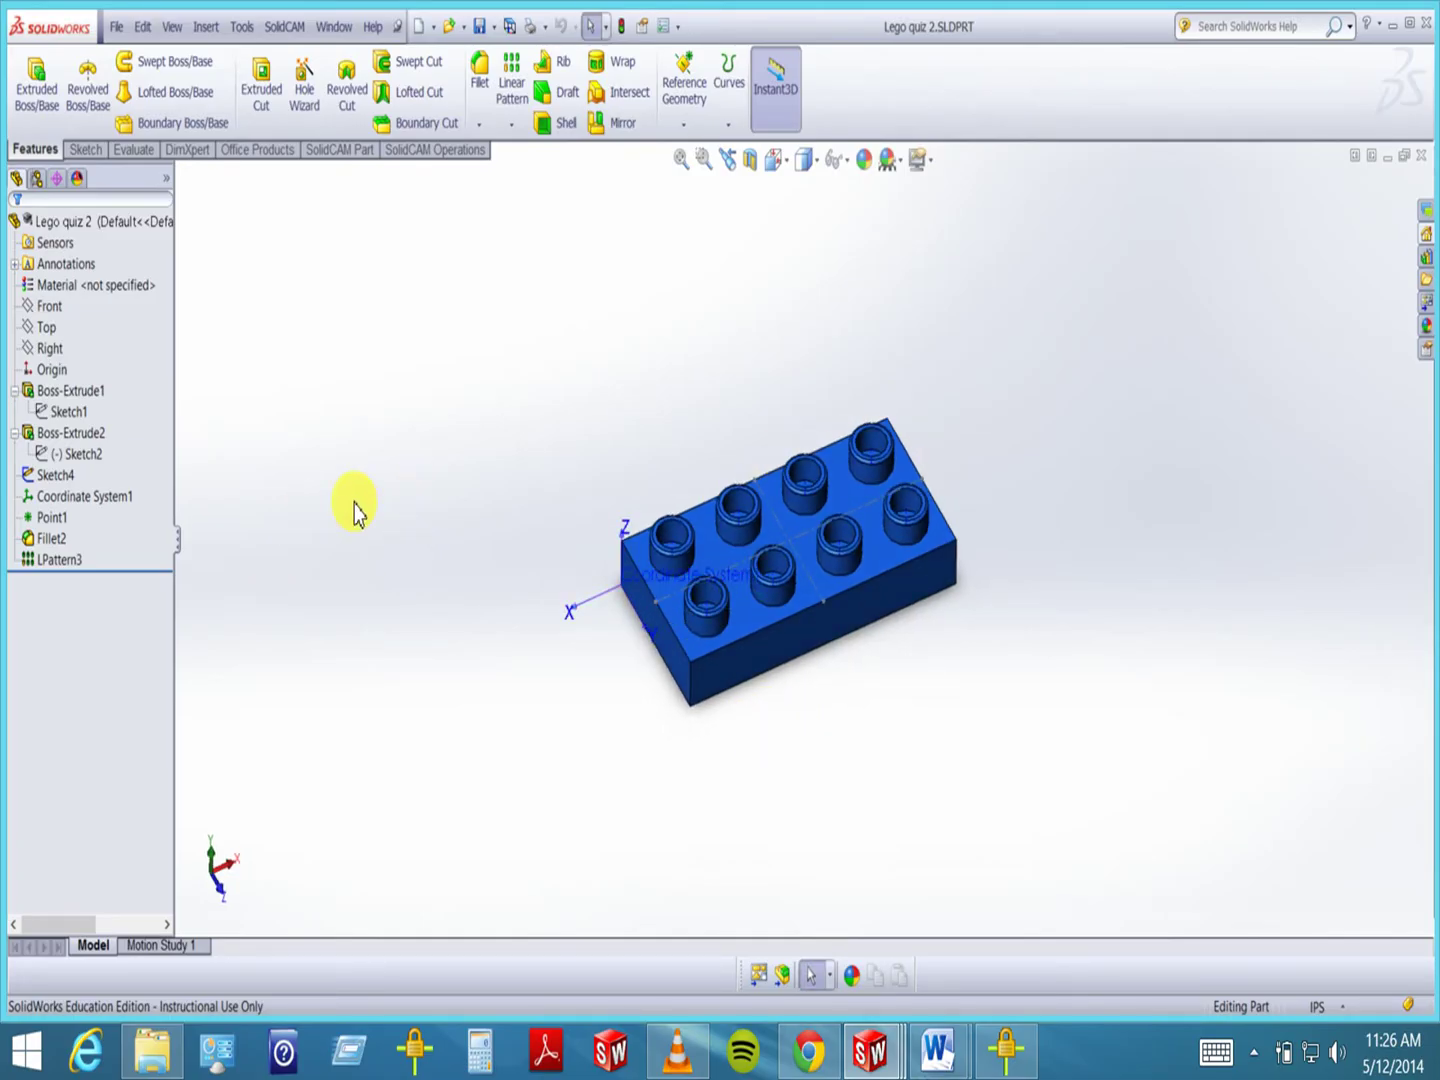
pyautogui.click(70, 394)
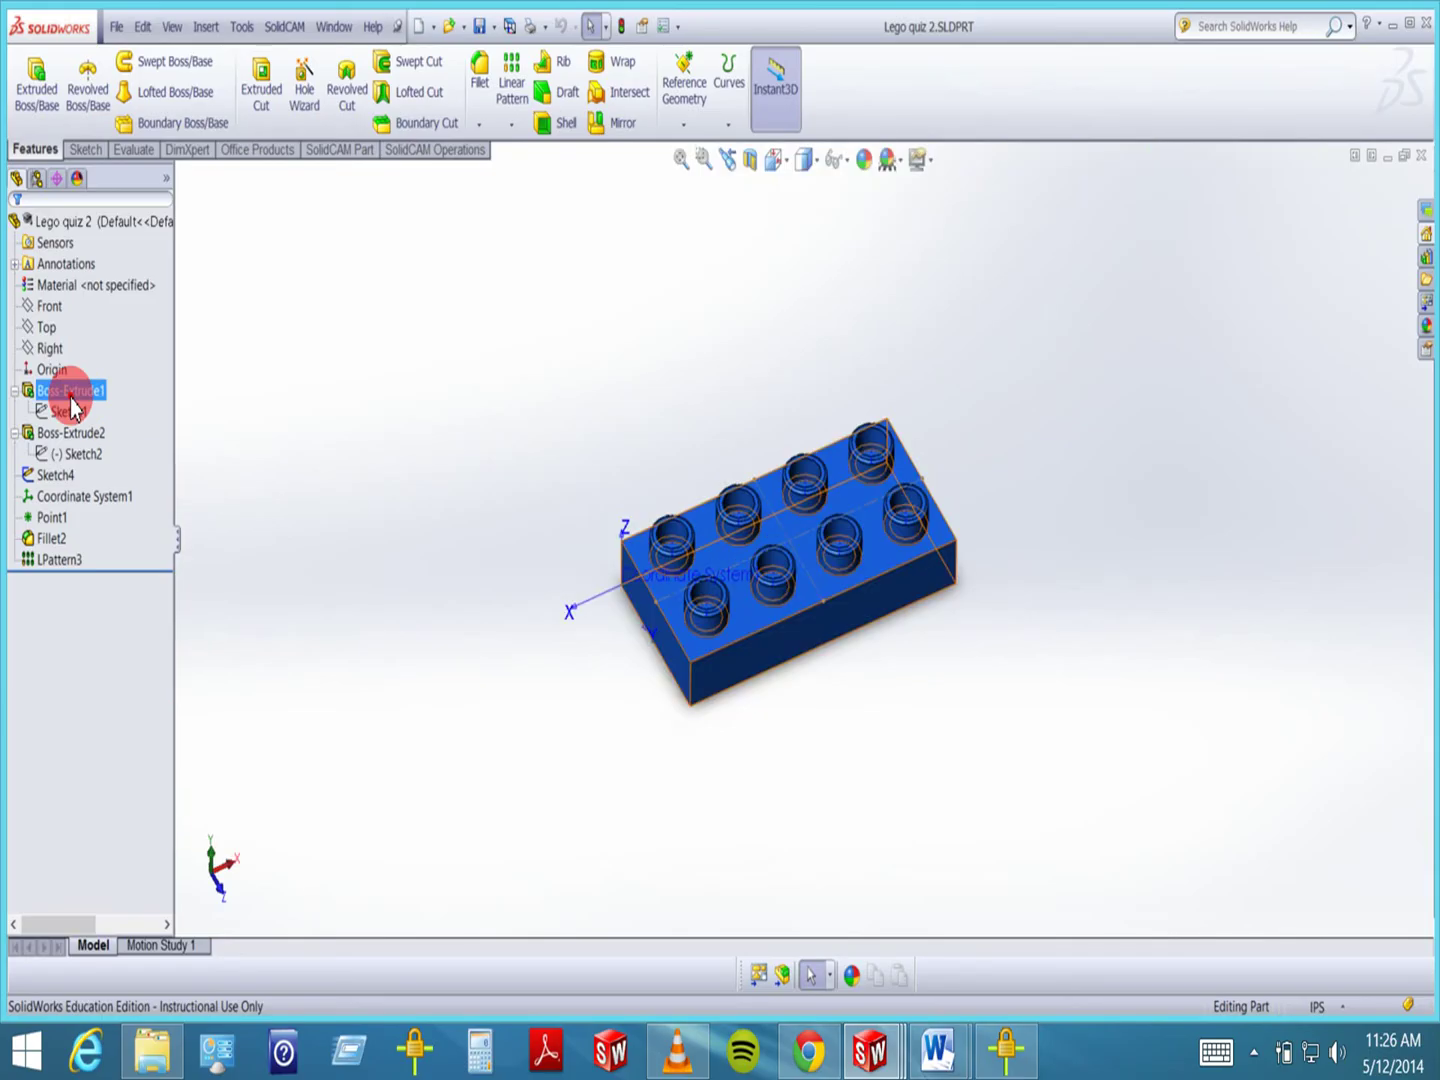
pyautogui.click(72, 411)
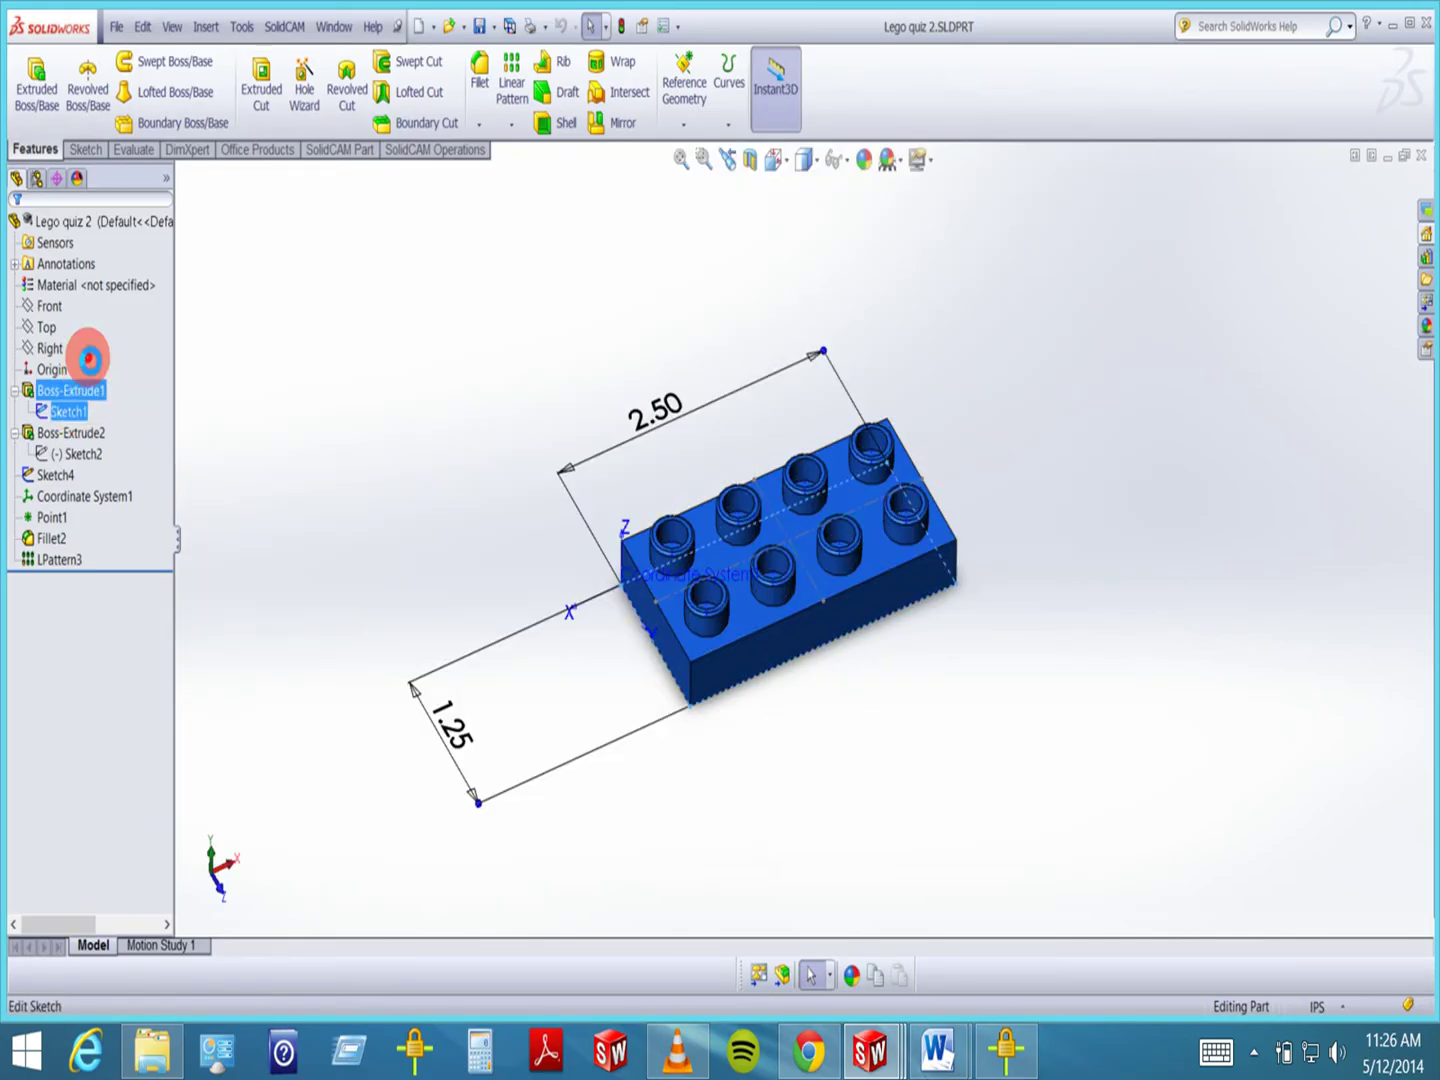
pyautogui.click(85, 354)
pyautogui.doubleClick(667, 420)
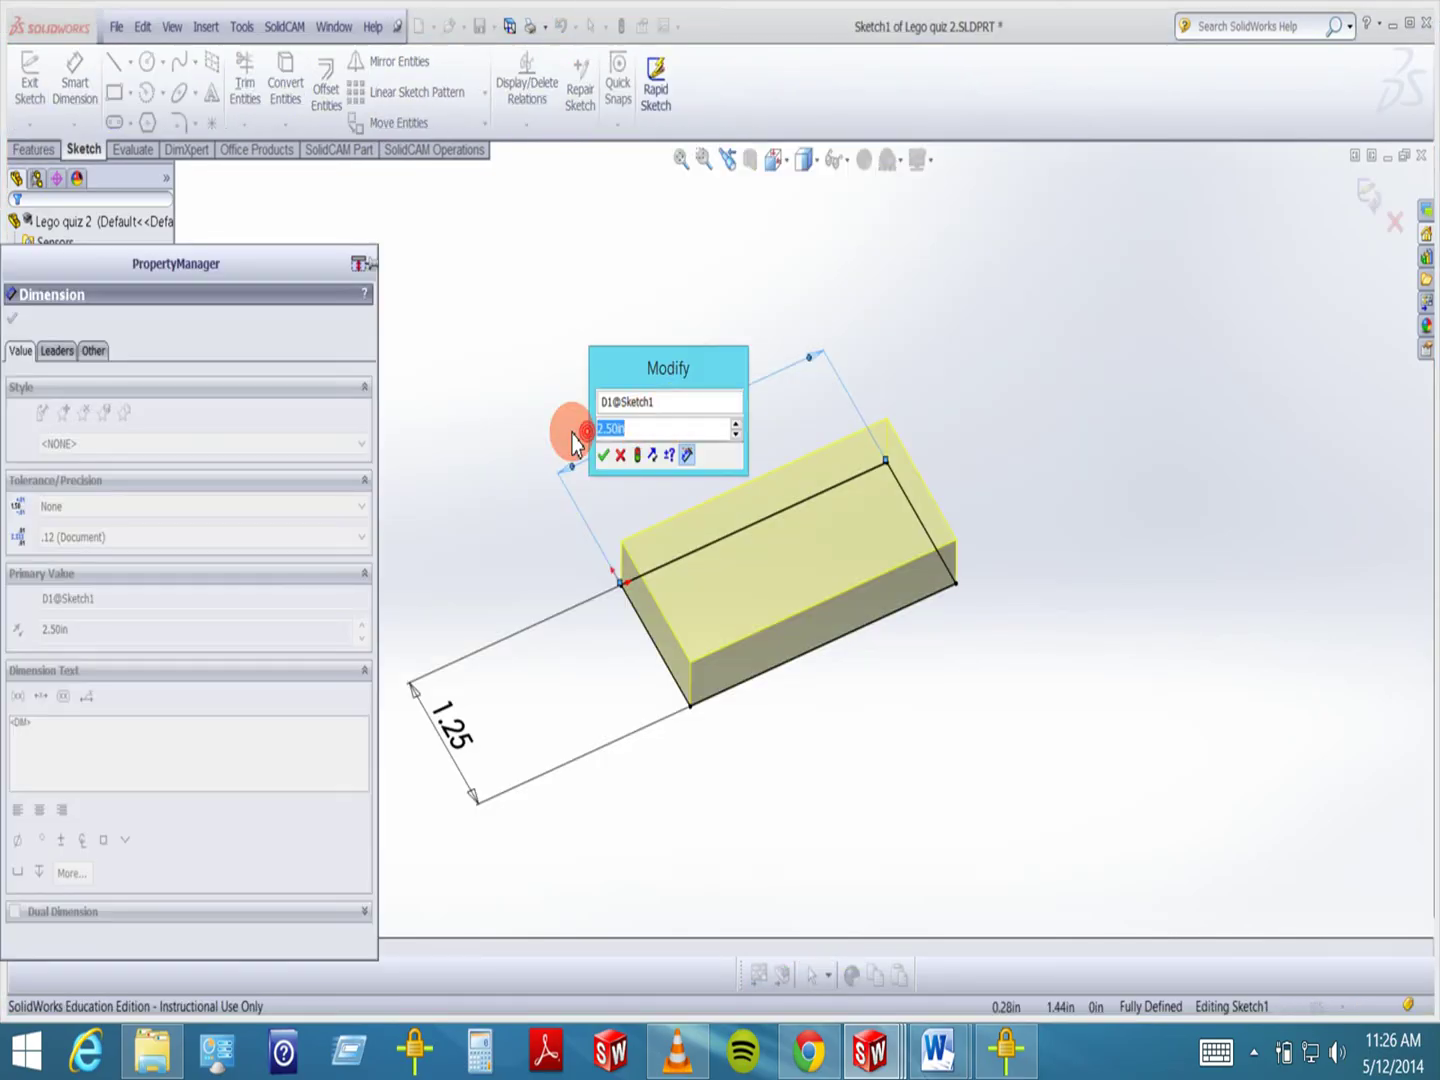
pyautogui.write('10')
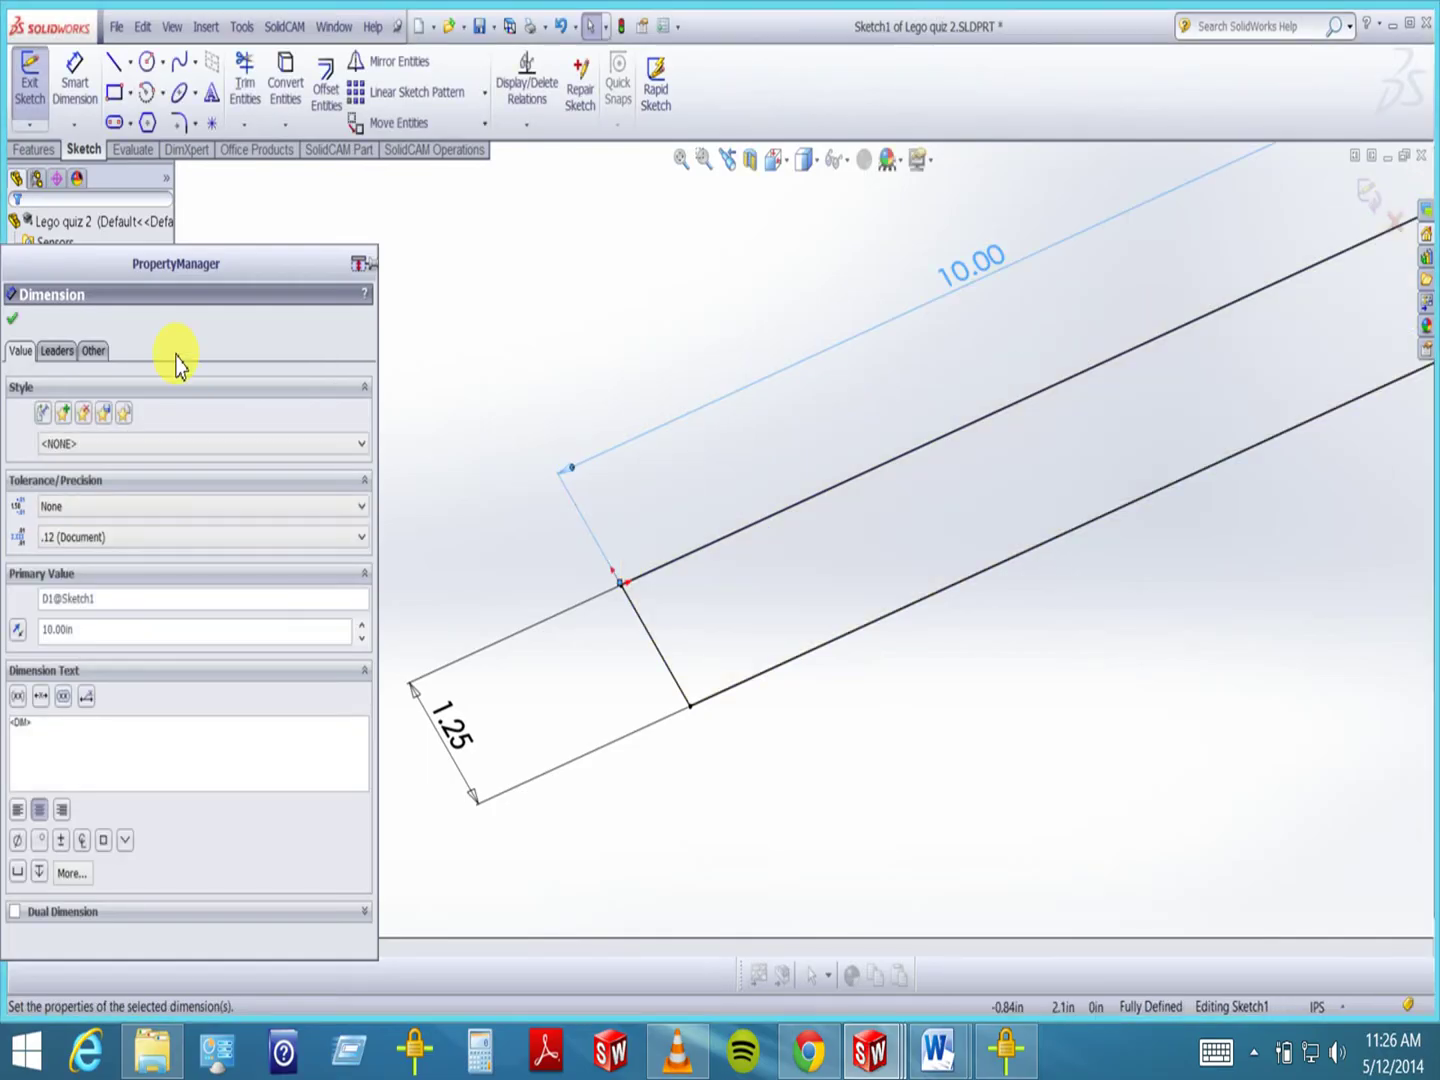
pyautogui.click(13, 320)
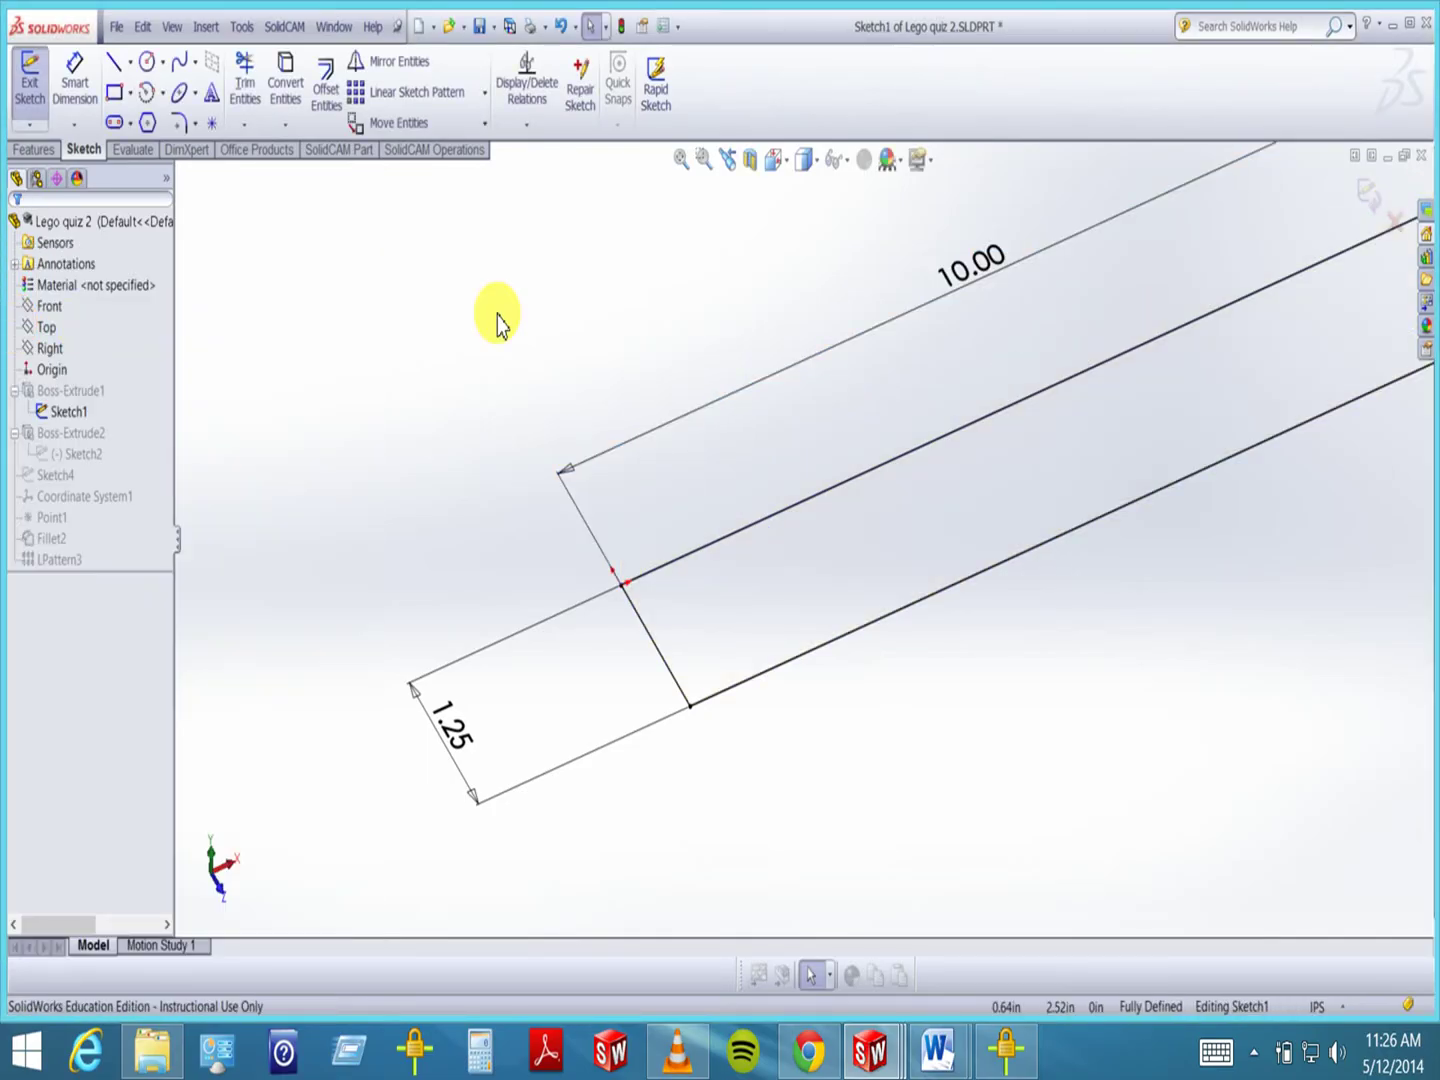
pyautogui.click(1360, 195)
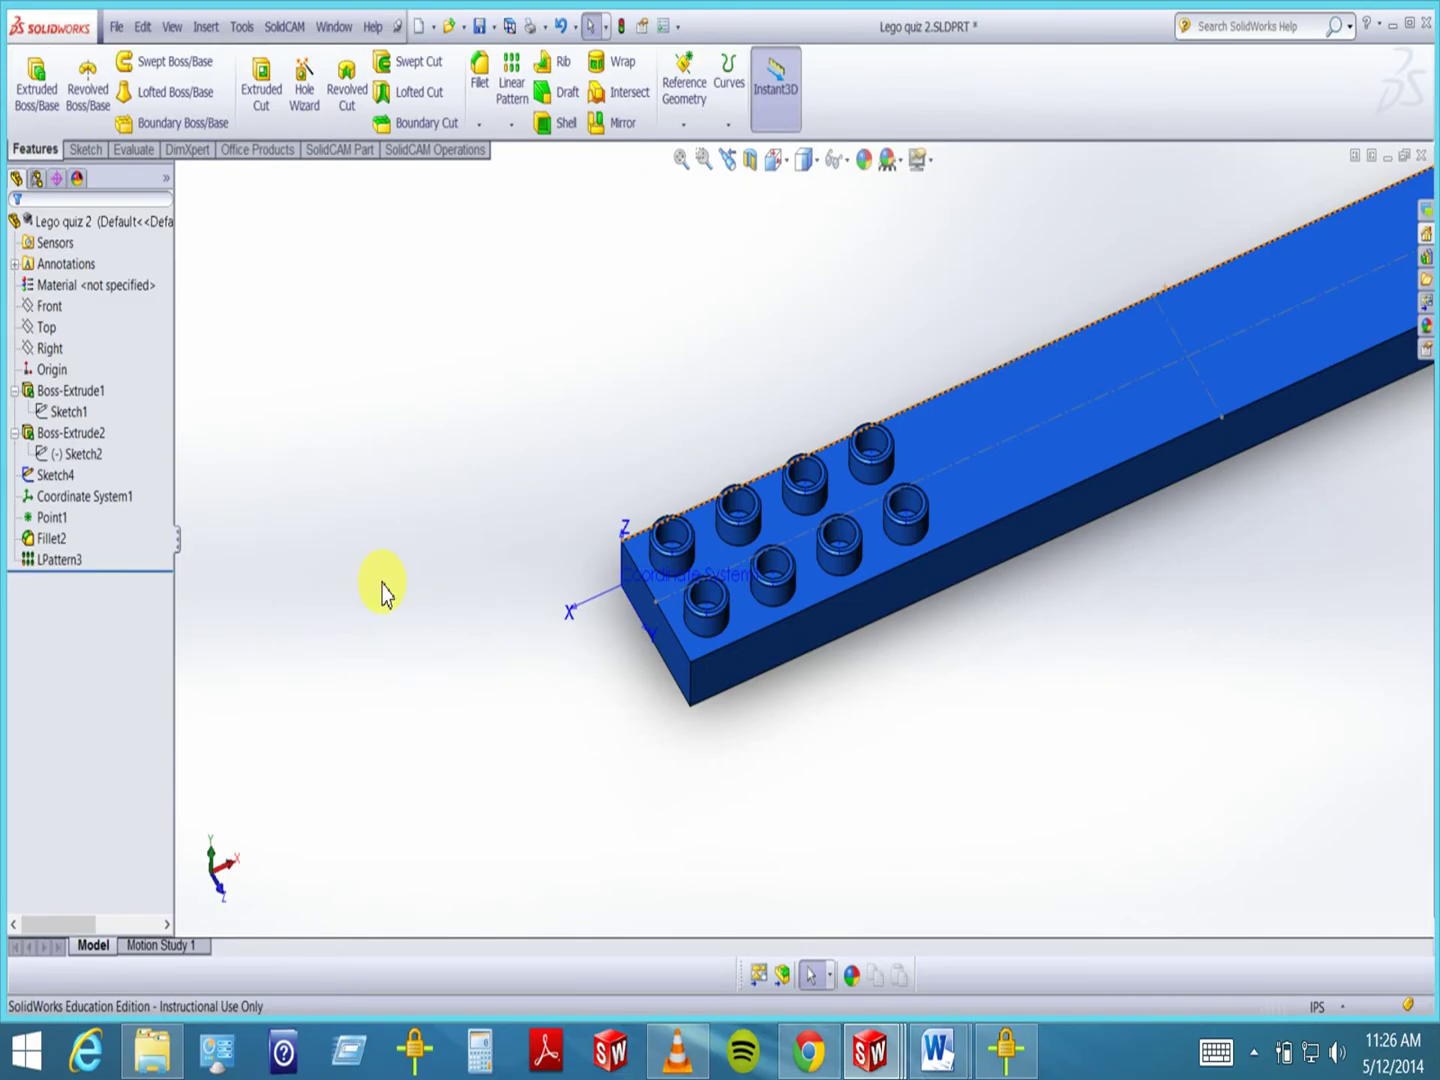
# - Inspect the patterned studs and the coordinate system on the lengthened Lego quiz 2 brick
pyautogui.scroll(-5, 675, 514)
pyautogui.moveTo(964, 632); pyautogui.dragTo(931, 640, button='middle')
pyautogui.moveTo(861, 563); pyautogui.dragTo(959, 648, button='middle')
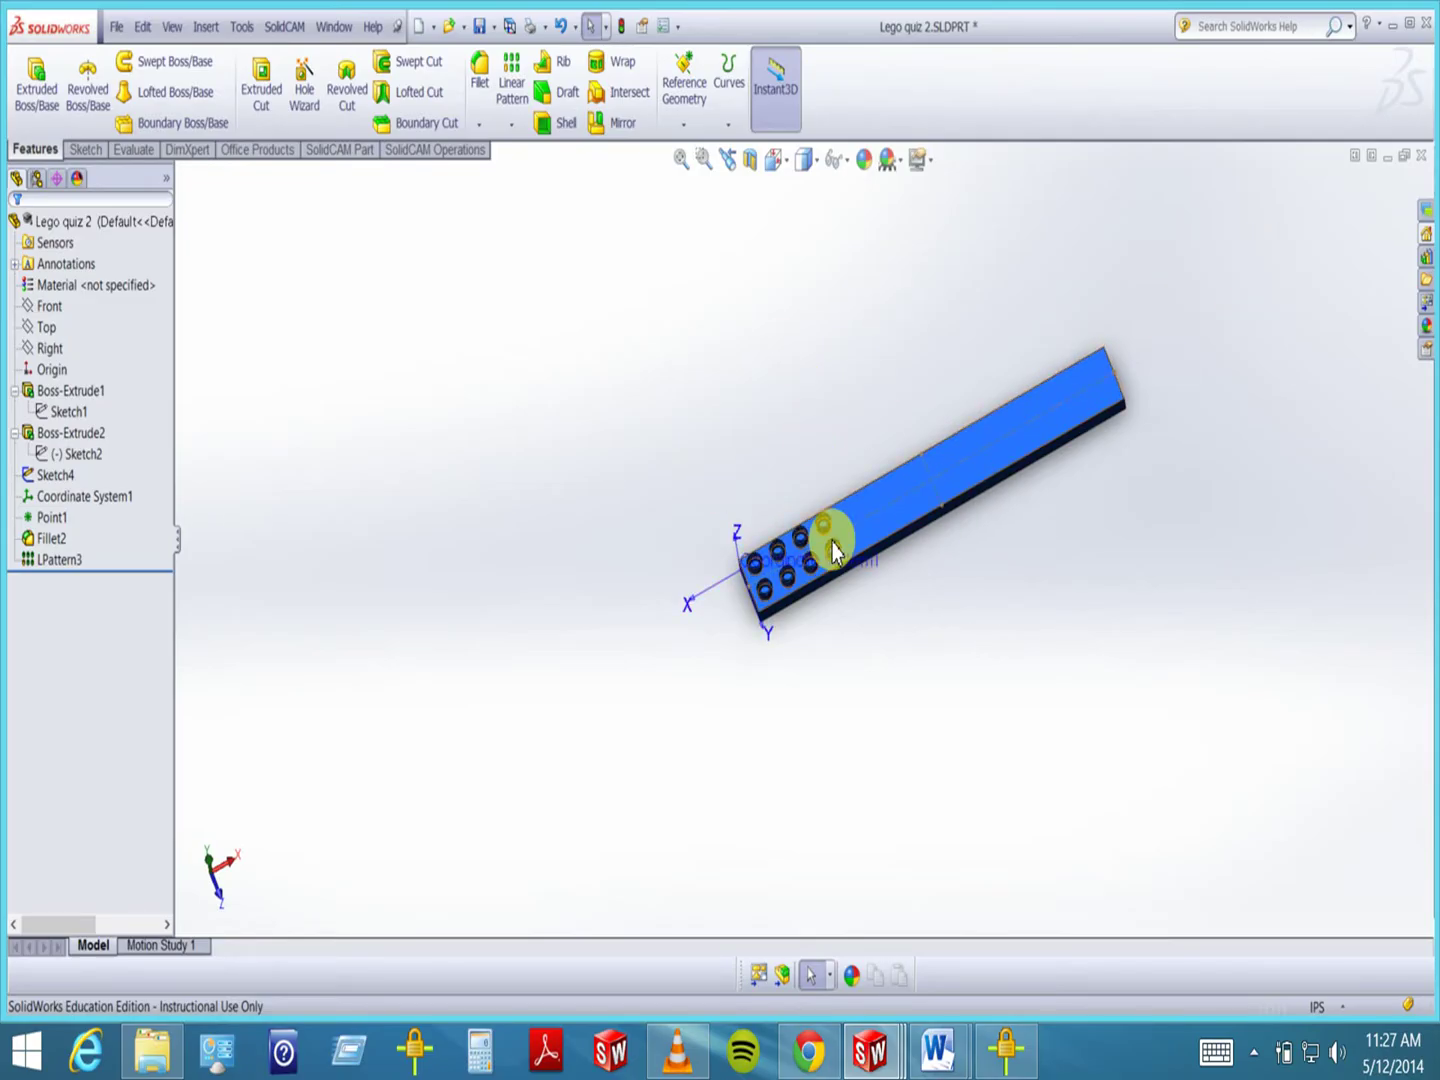
pyautogui.moveTo(848, 624); pyautogui.dragTo(838, 556, button='middle')
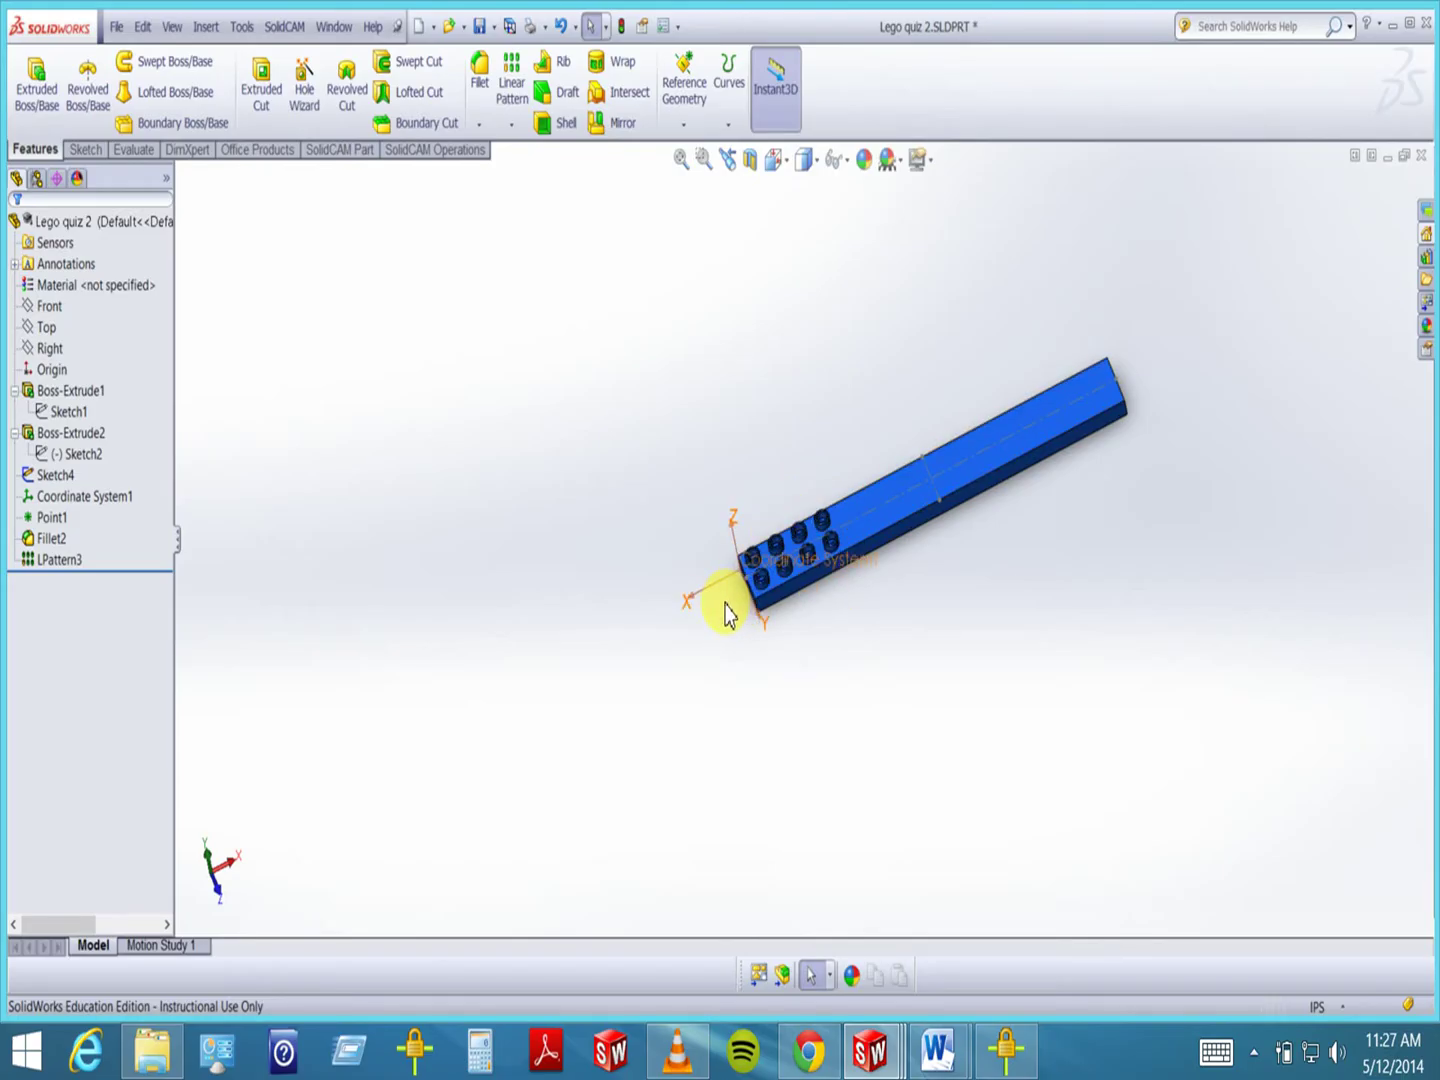
pyautogui.click(724, 612)
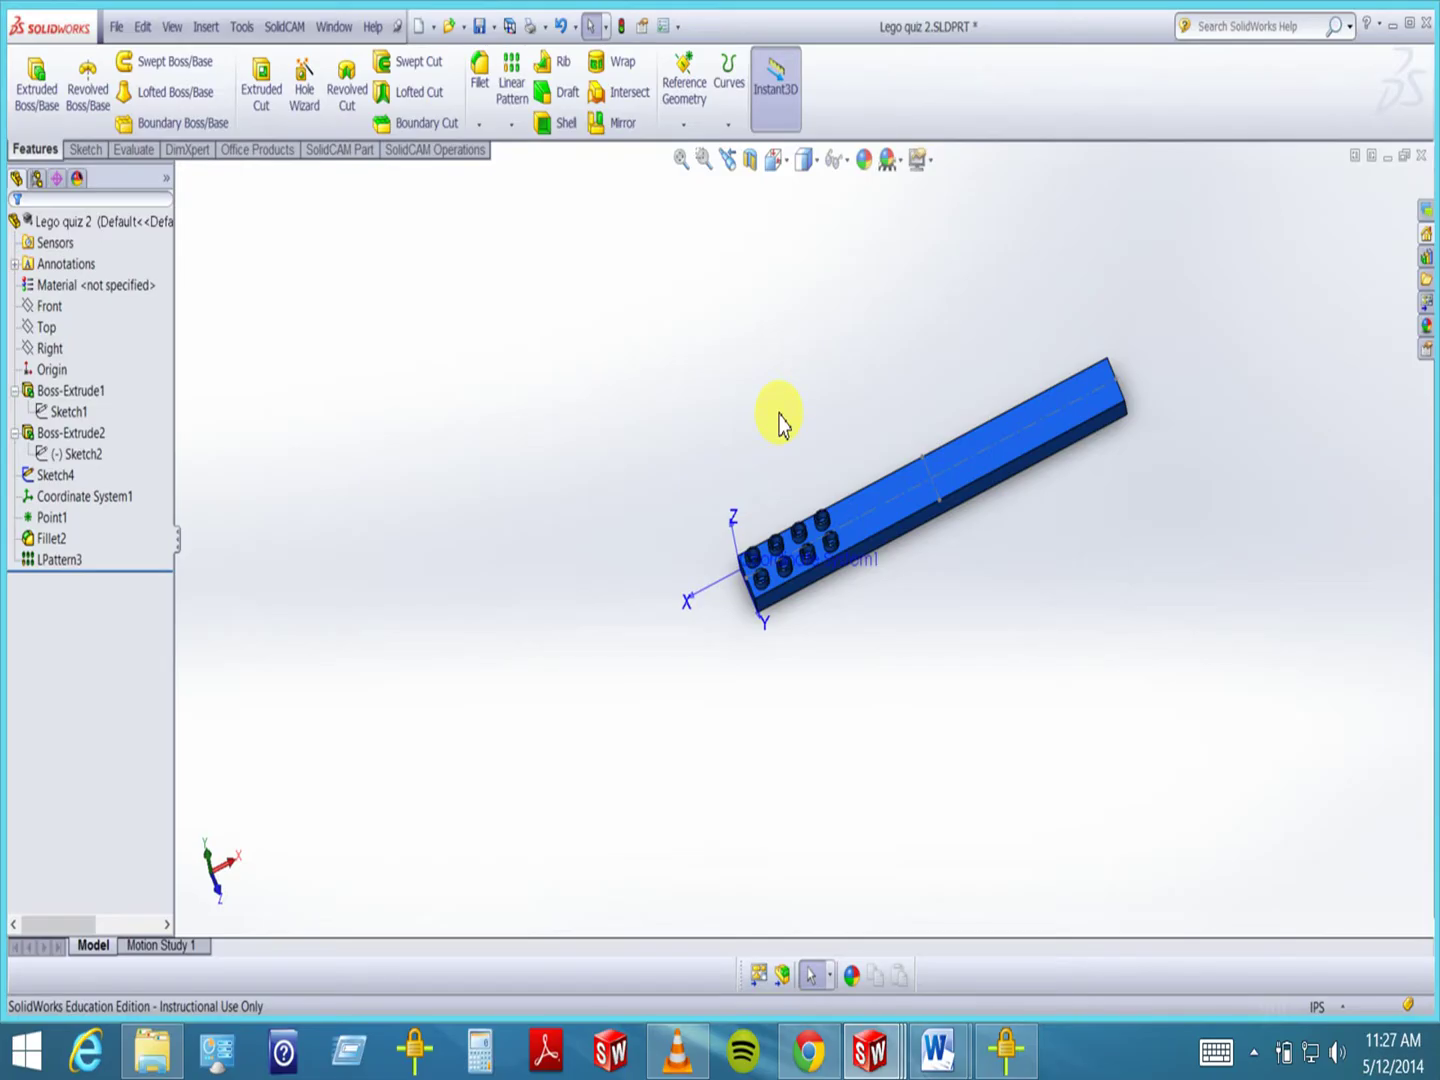
# - Close both Lego quiz parts without saving their changes
pyautogui.click(1421, 157)
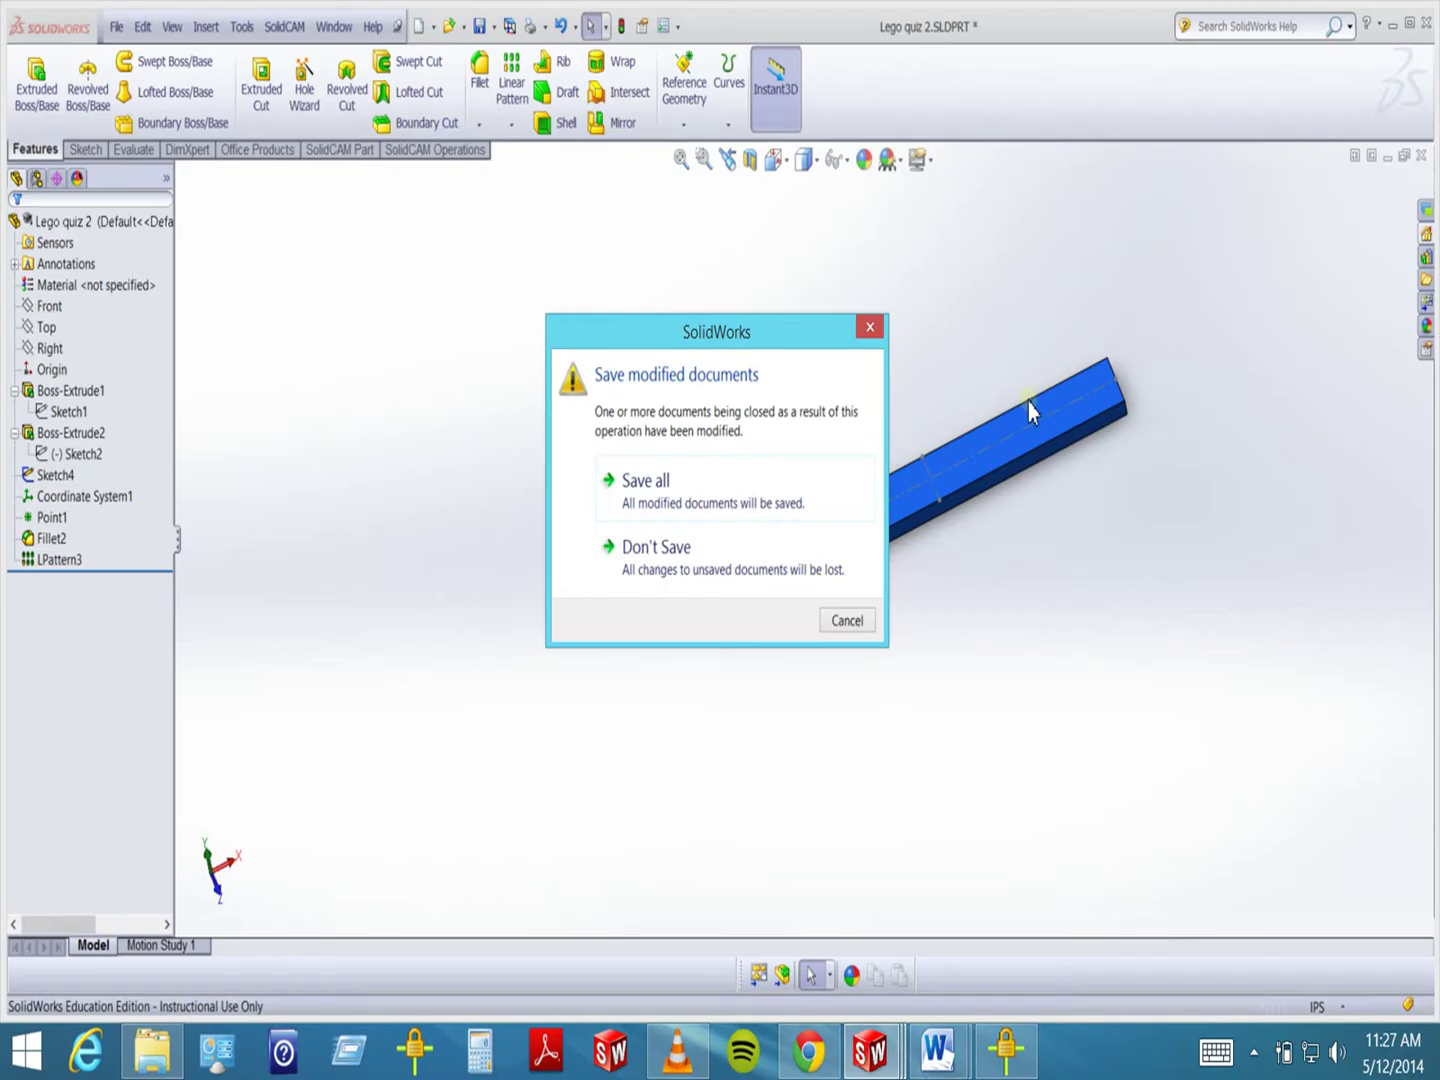
pyautogui.click(805, 556)
pyautogui.click(1421, 156)
pyautogui.click(724, 575)
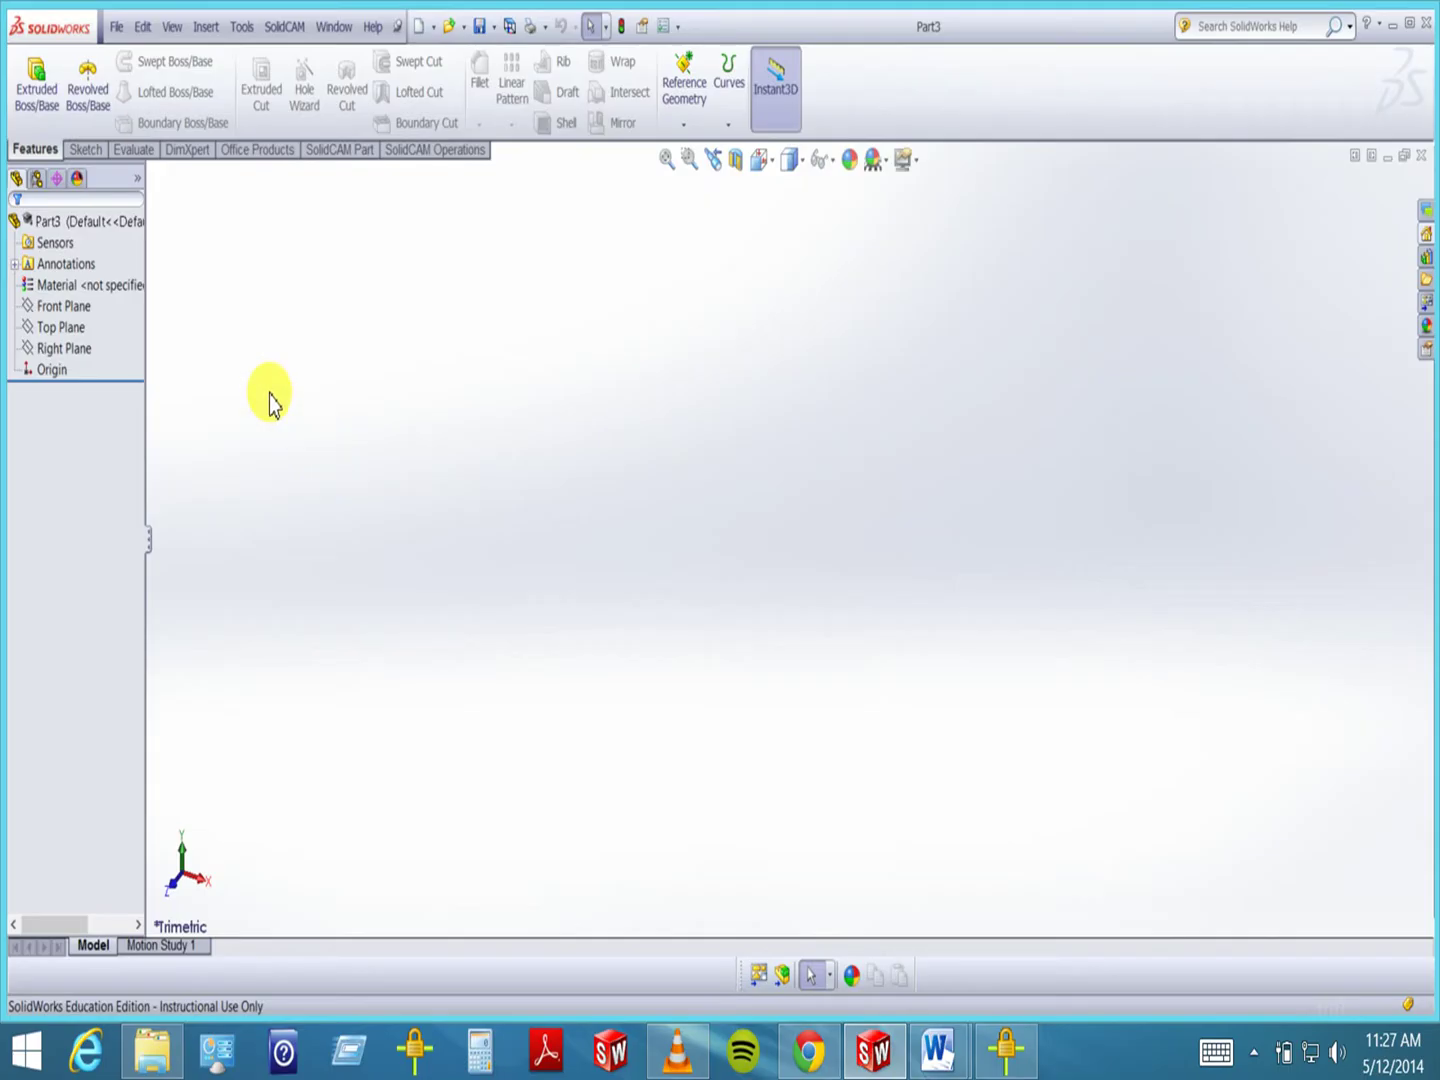
pyautogui.click(88, 152)
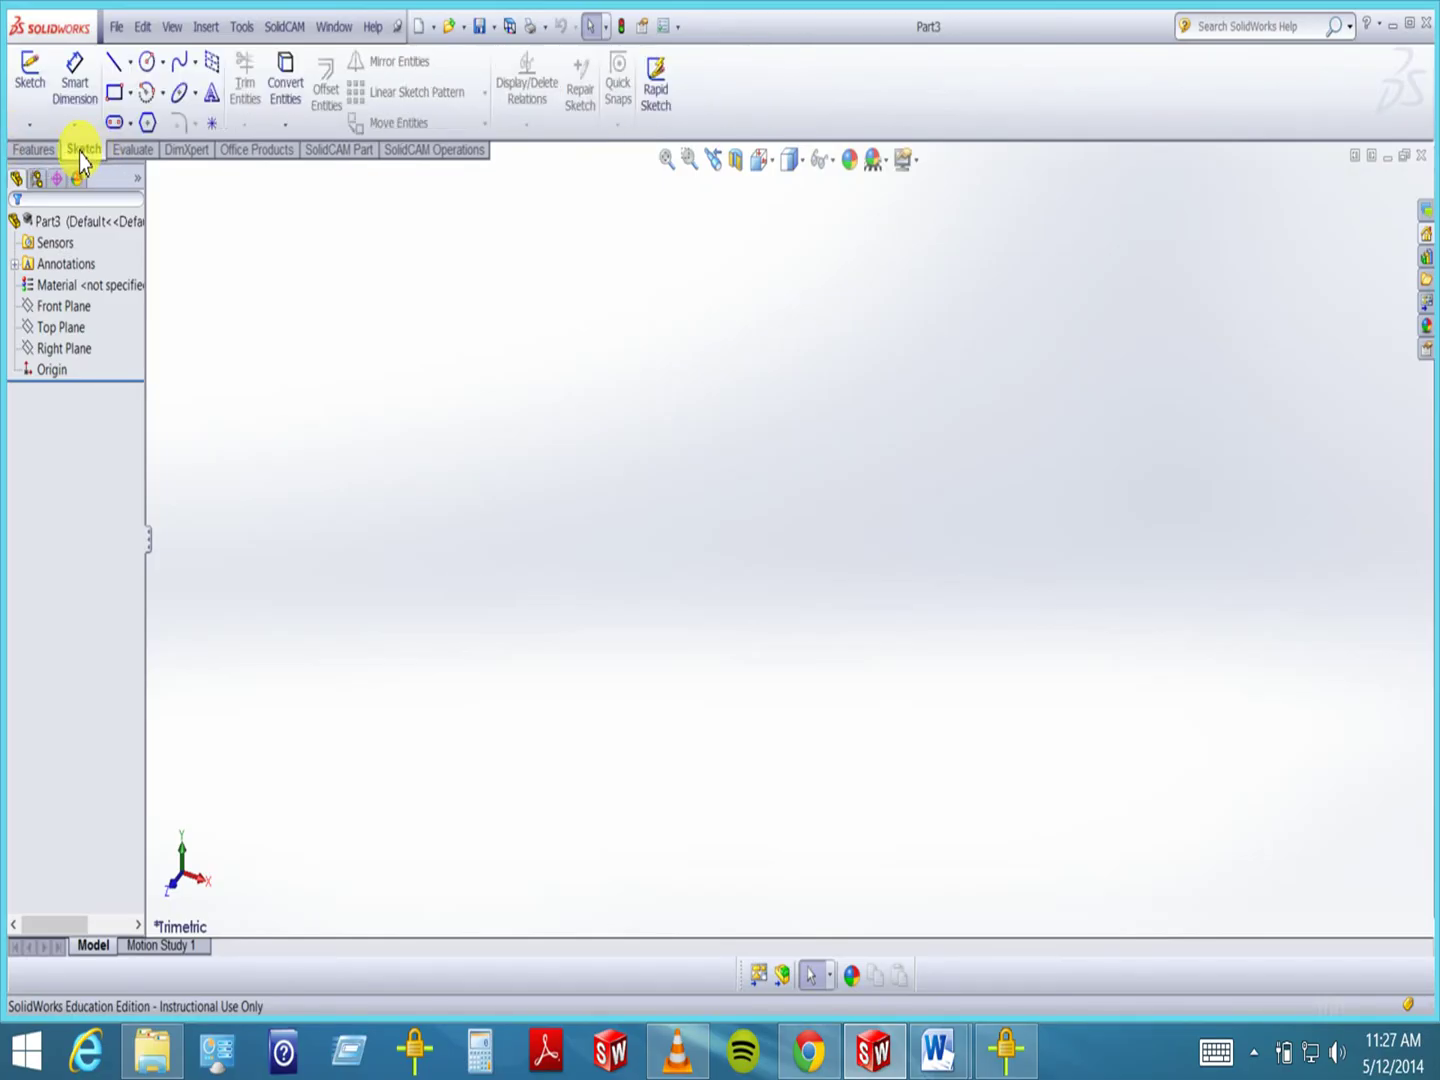
pyautogui.click(29, 72)
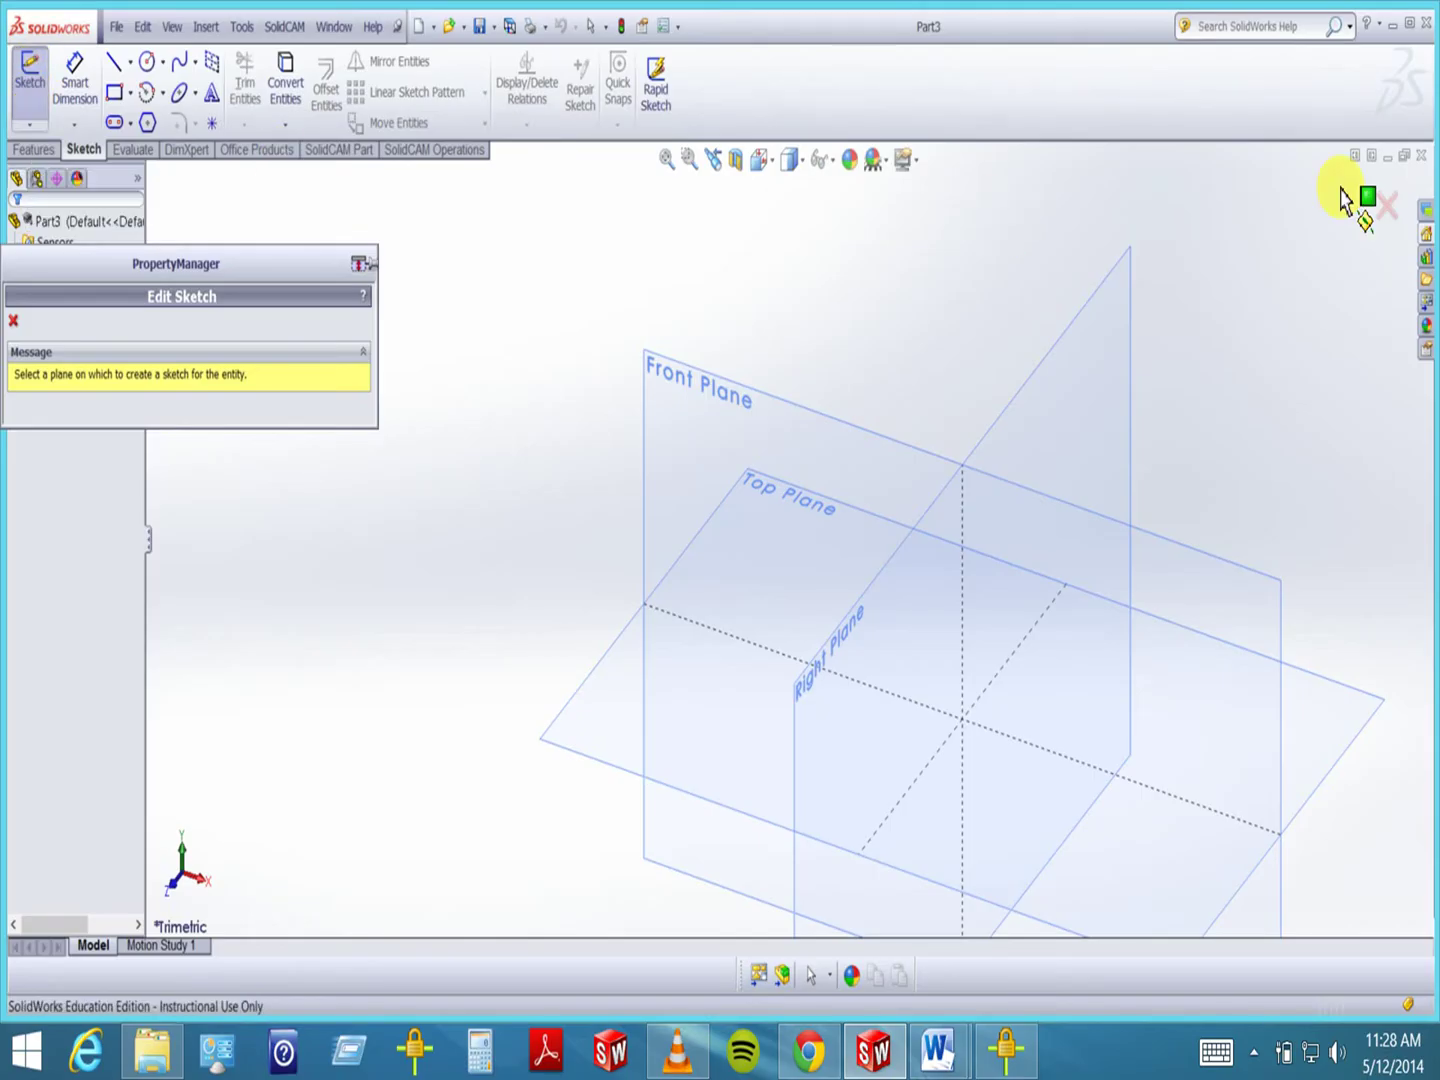
pyautogui.click(1385, 207)
pyautogui.click(55, 308)
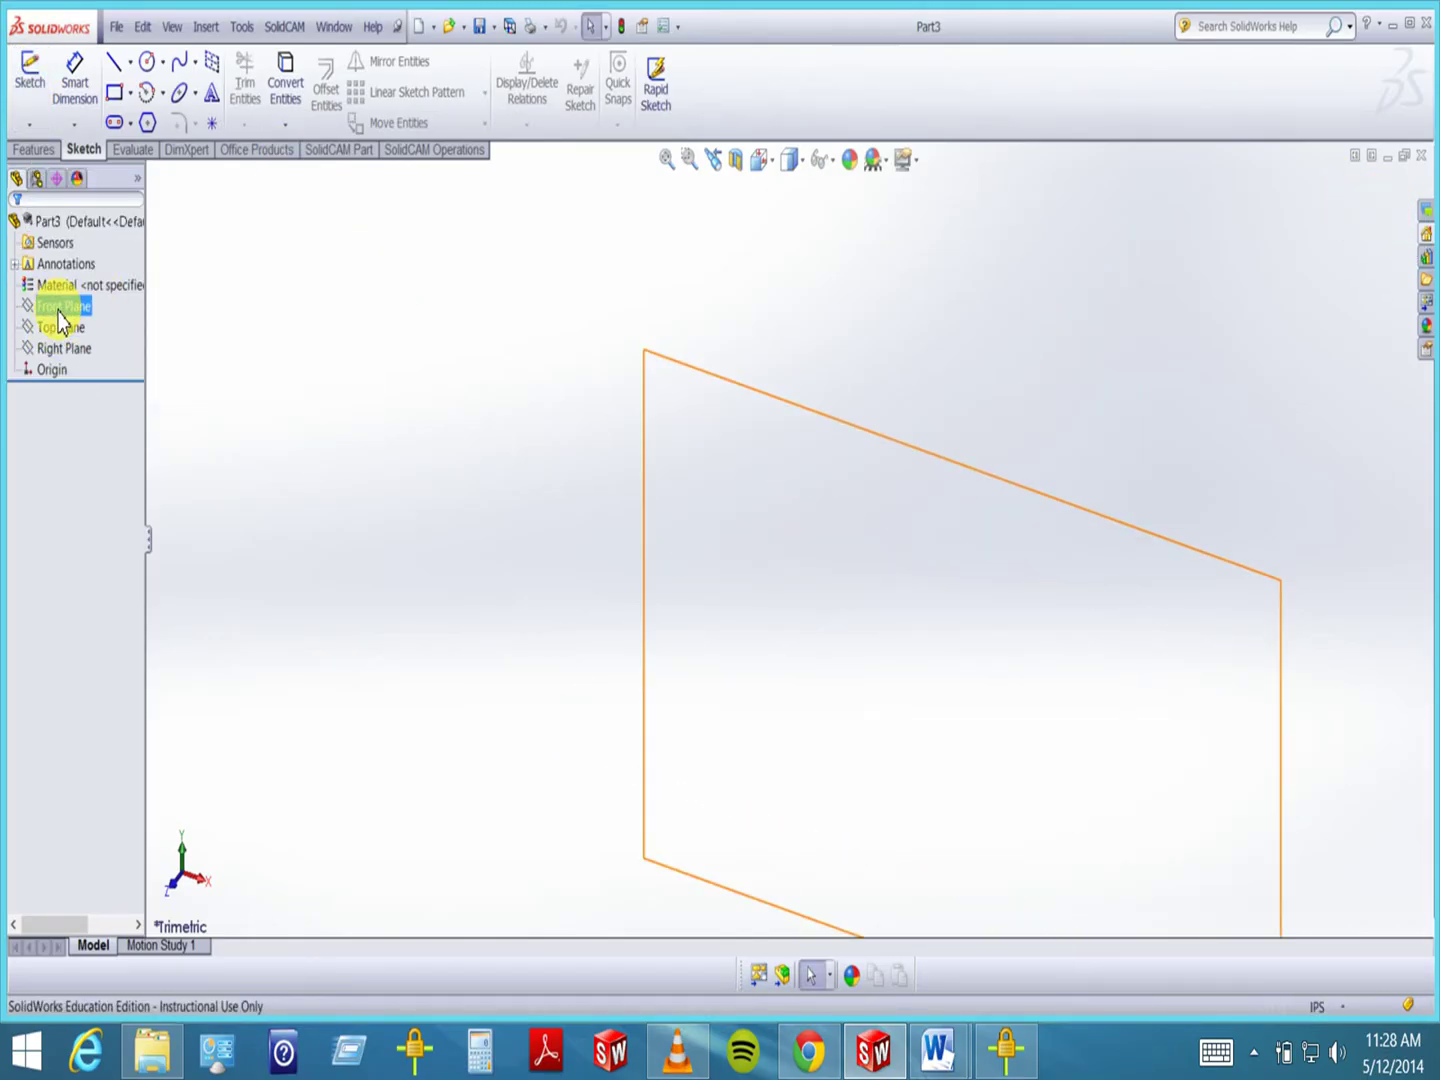
pyautogui.rightClick(62, 312)
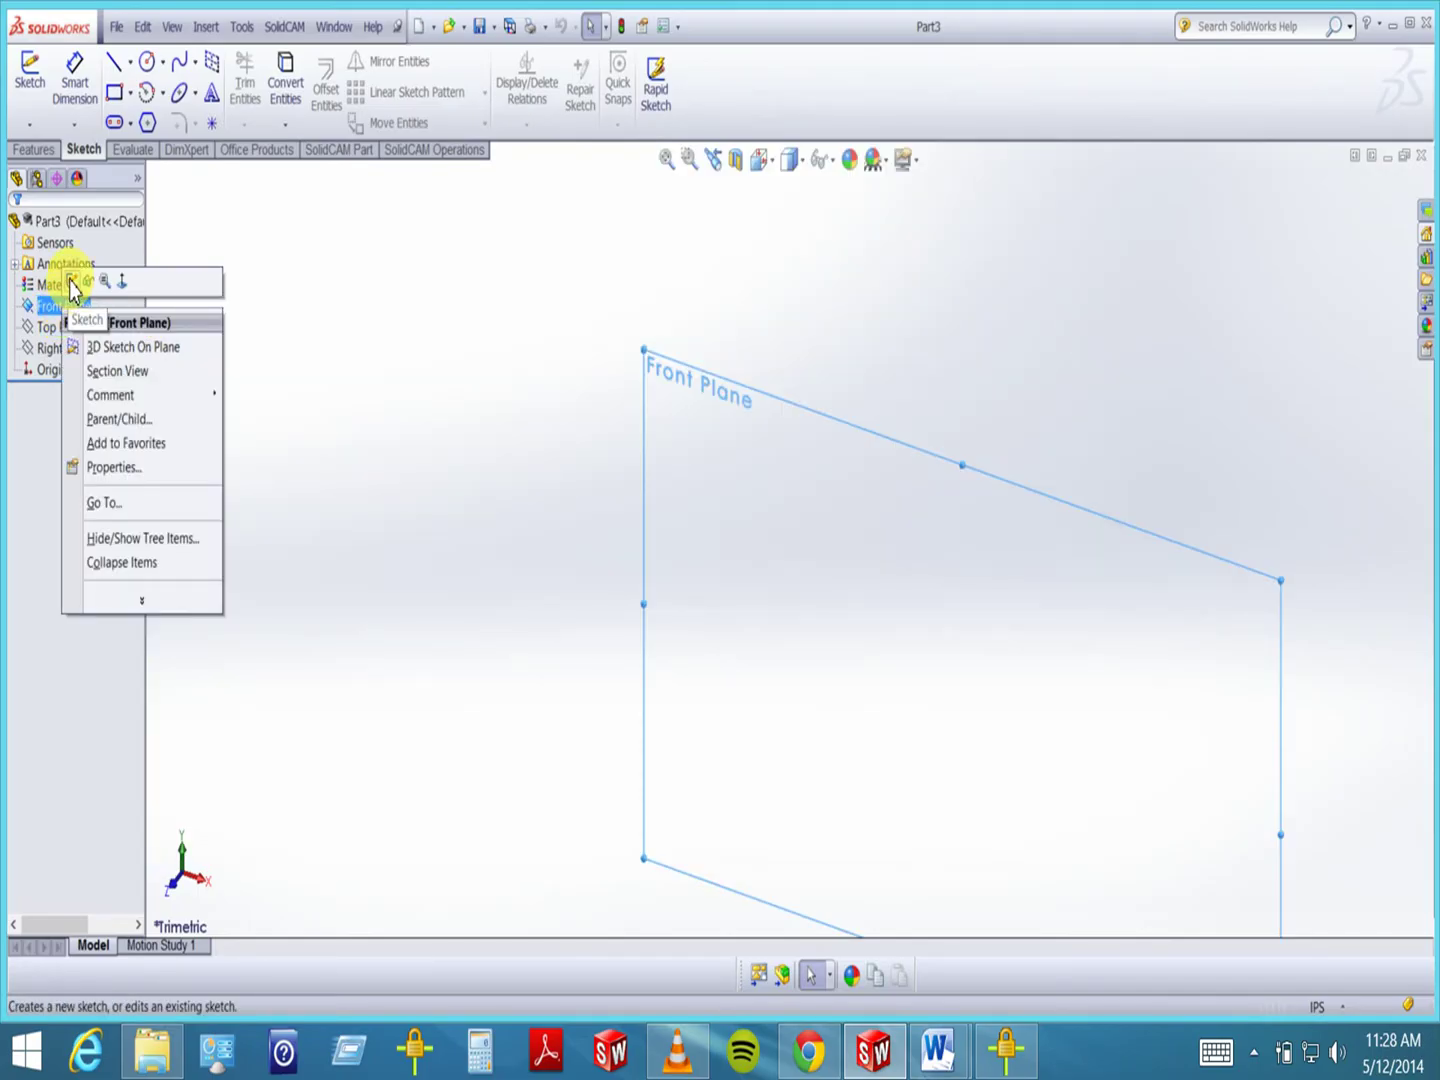
pyautogui.click(289, 260)
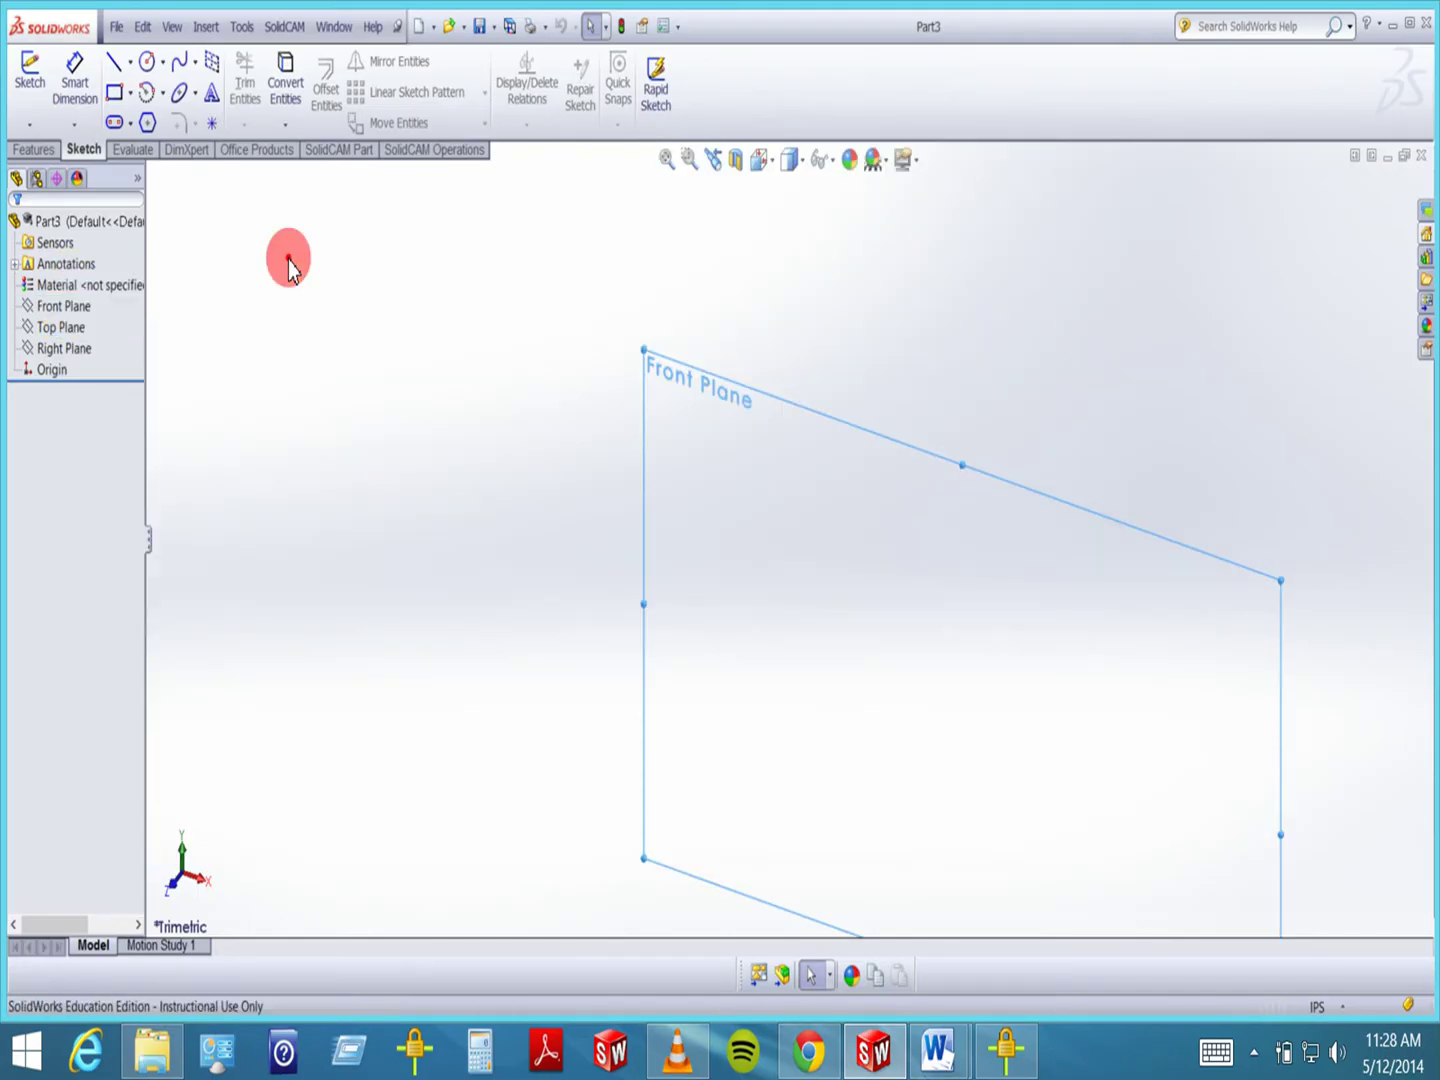
# - Start a new sketch on the Top Plane of the empty part
pyautogui.click(29, 72)
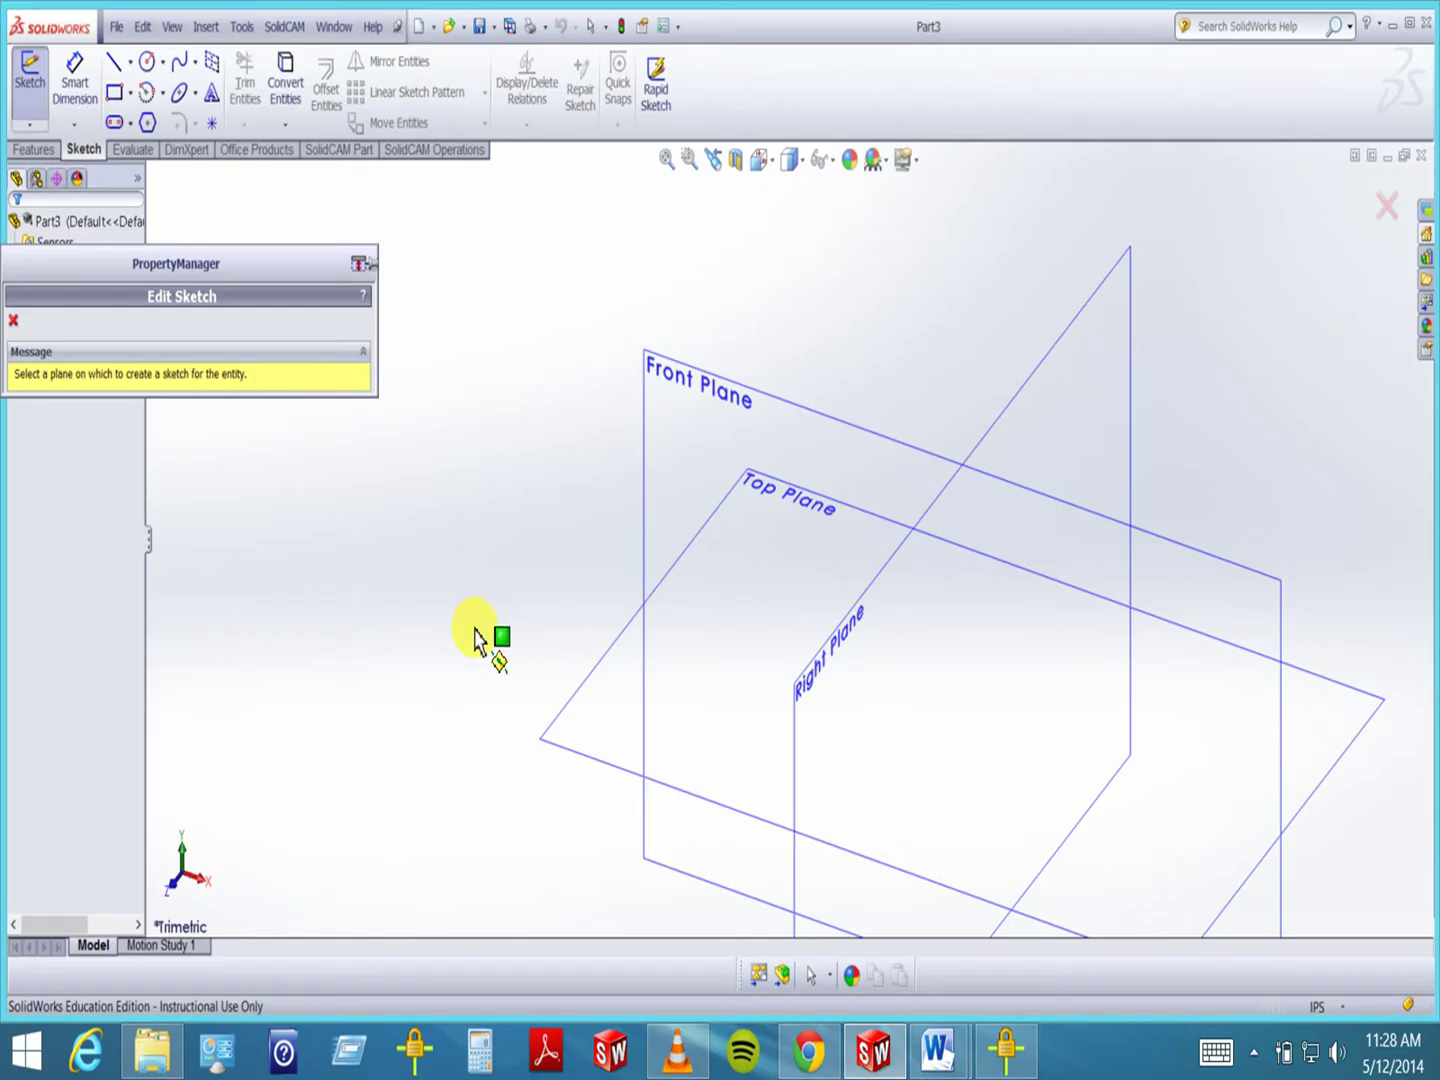
pyautogui.click(572, 738)
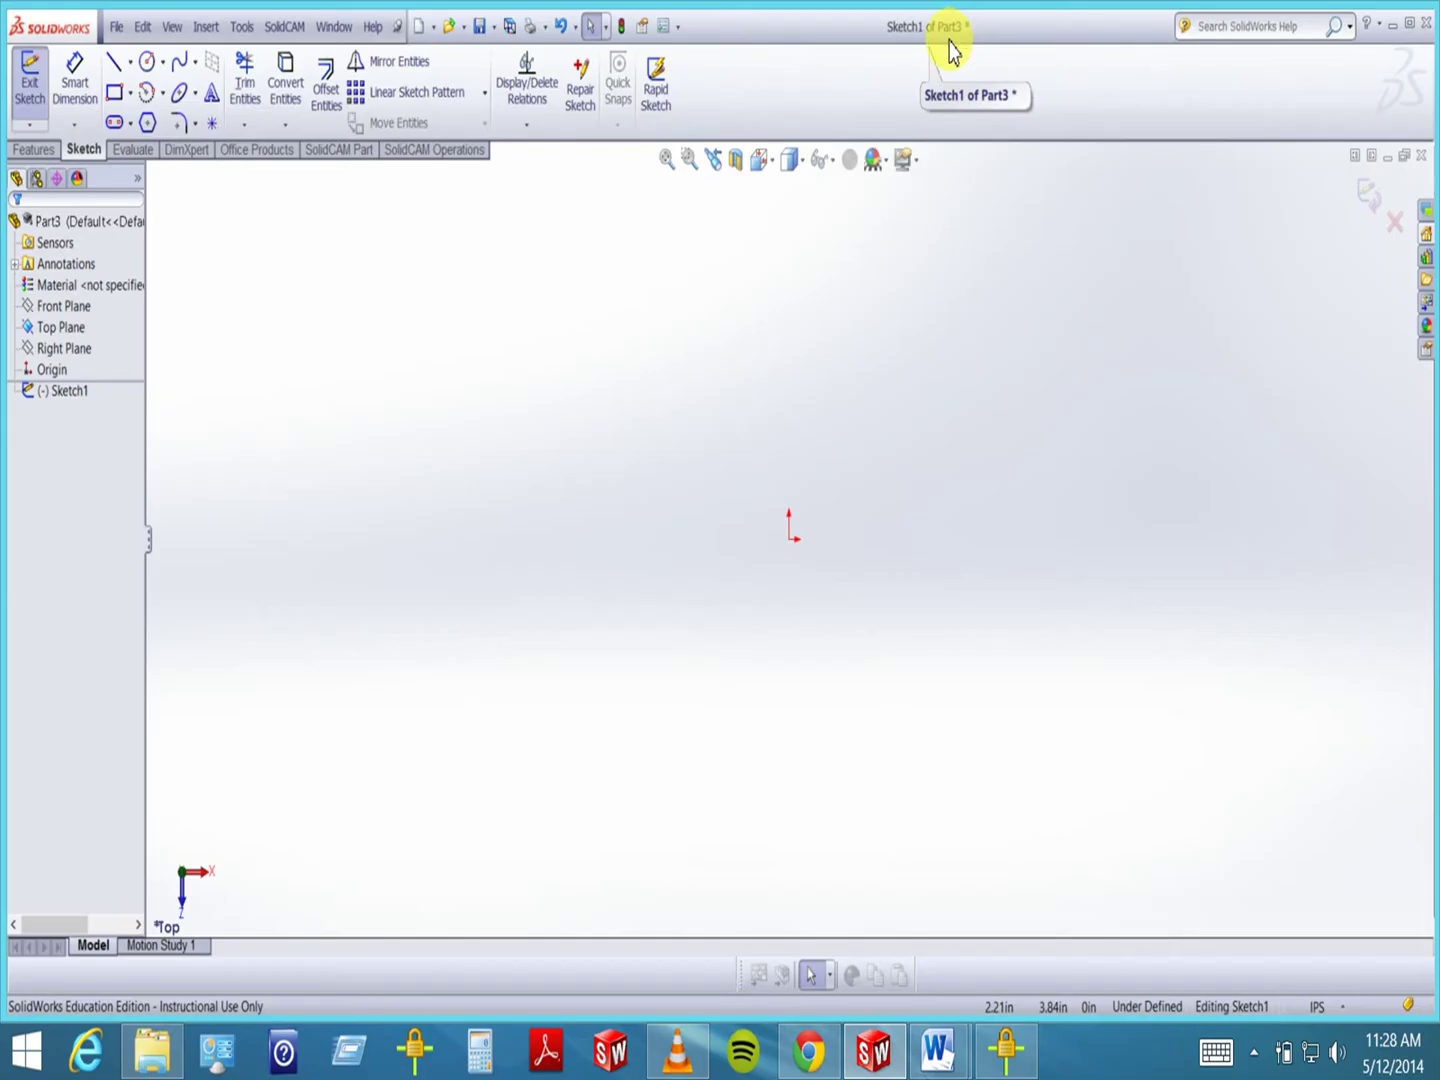
pyautogui.click(63, 393)
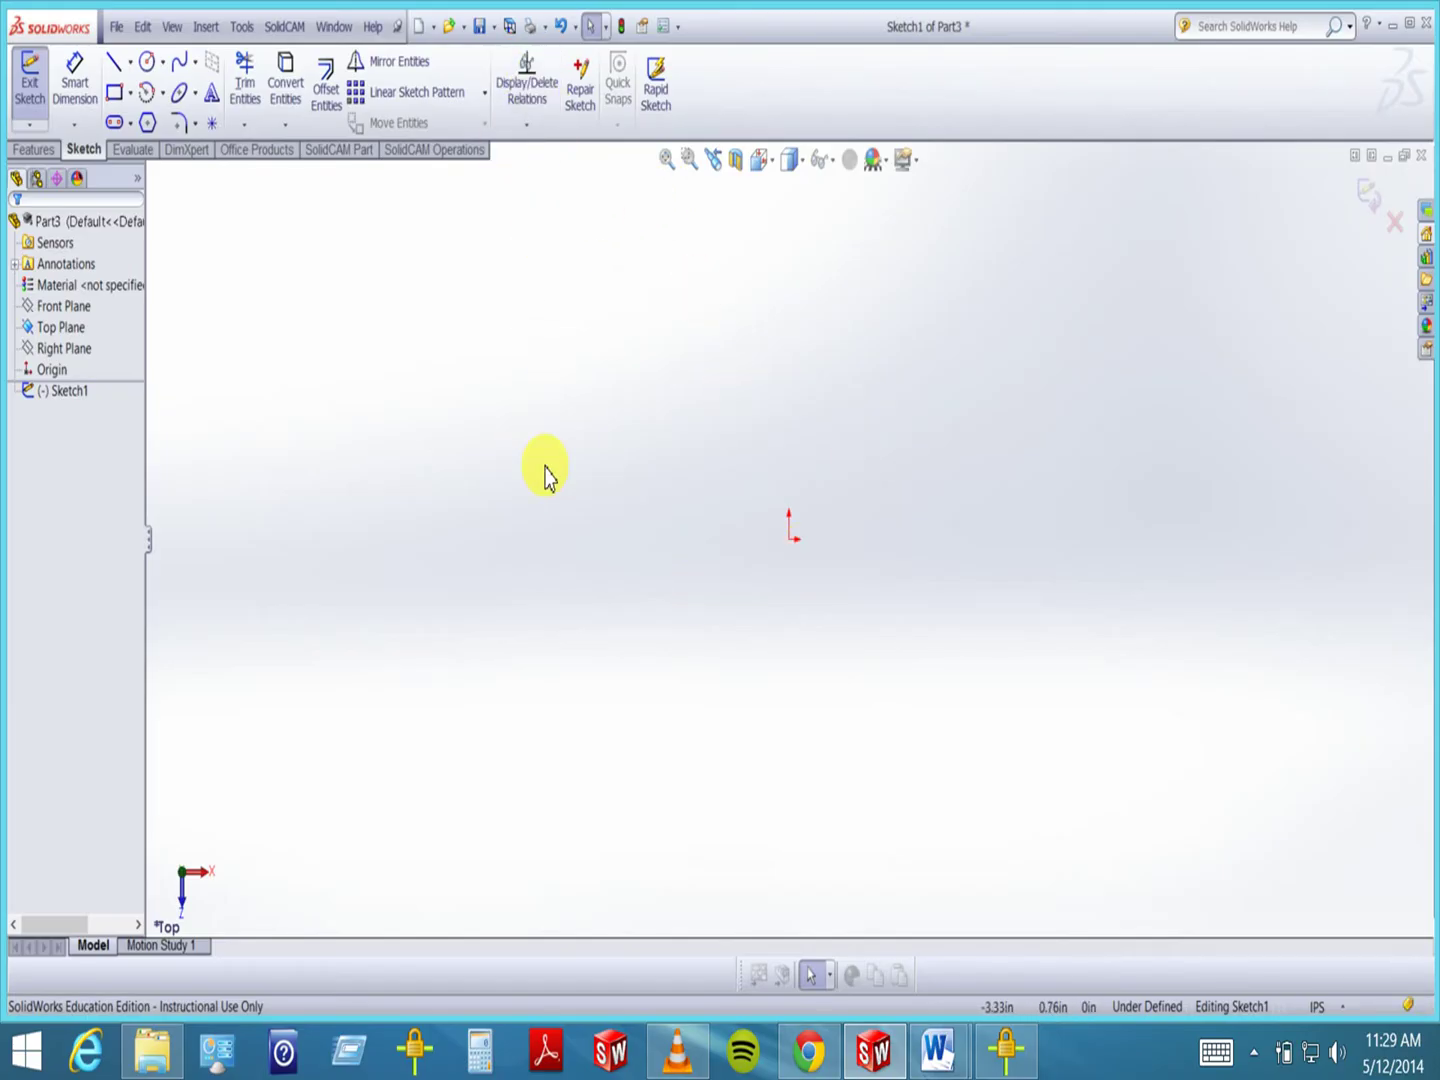
pyautogui.click(137, 75)
pyautogui.click(131, 66)
pyautogui.click(164, 66)
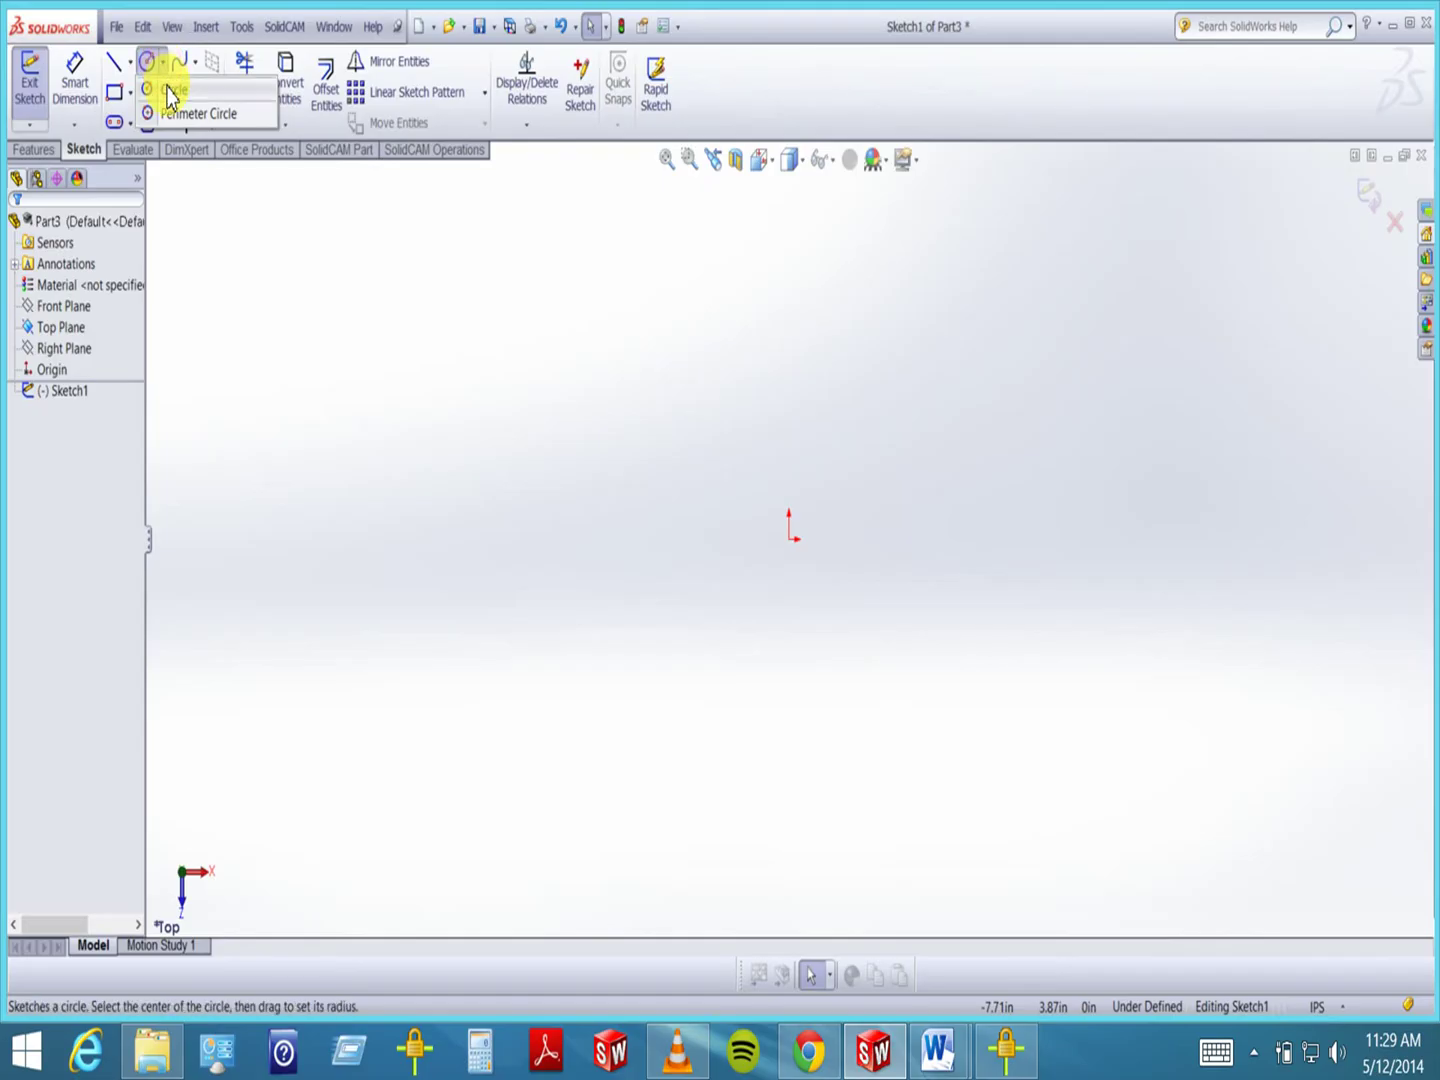
pyautogui.click(160, 64)
pyautogui.click(131, 94)
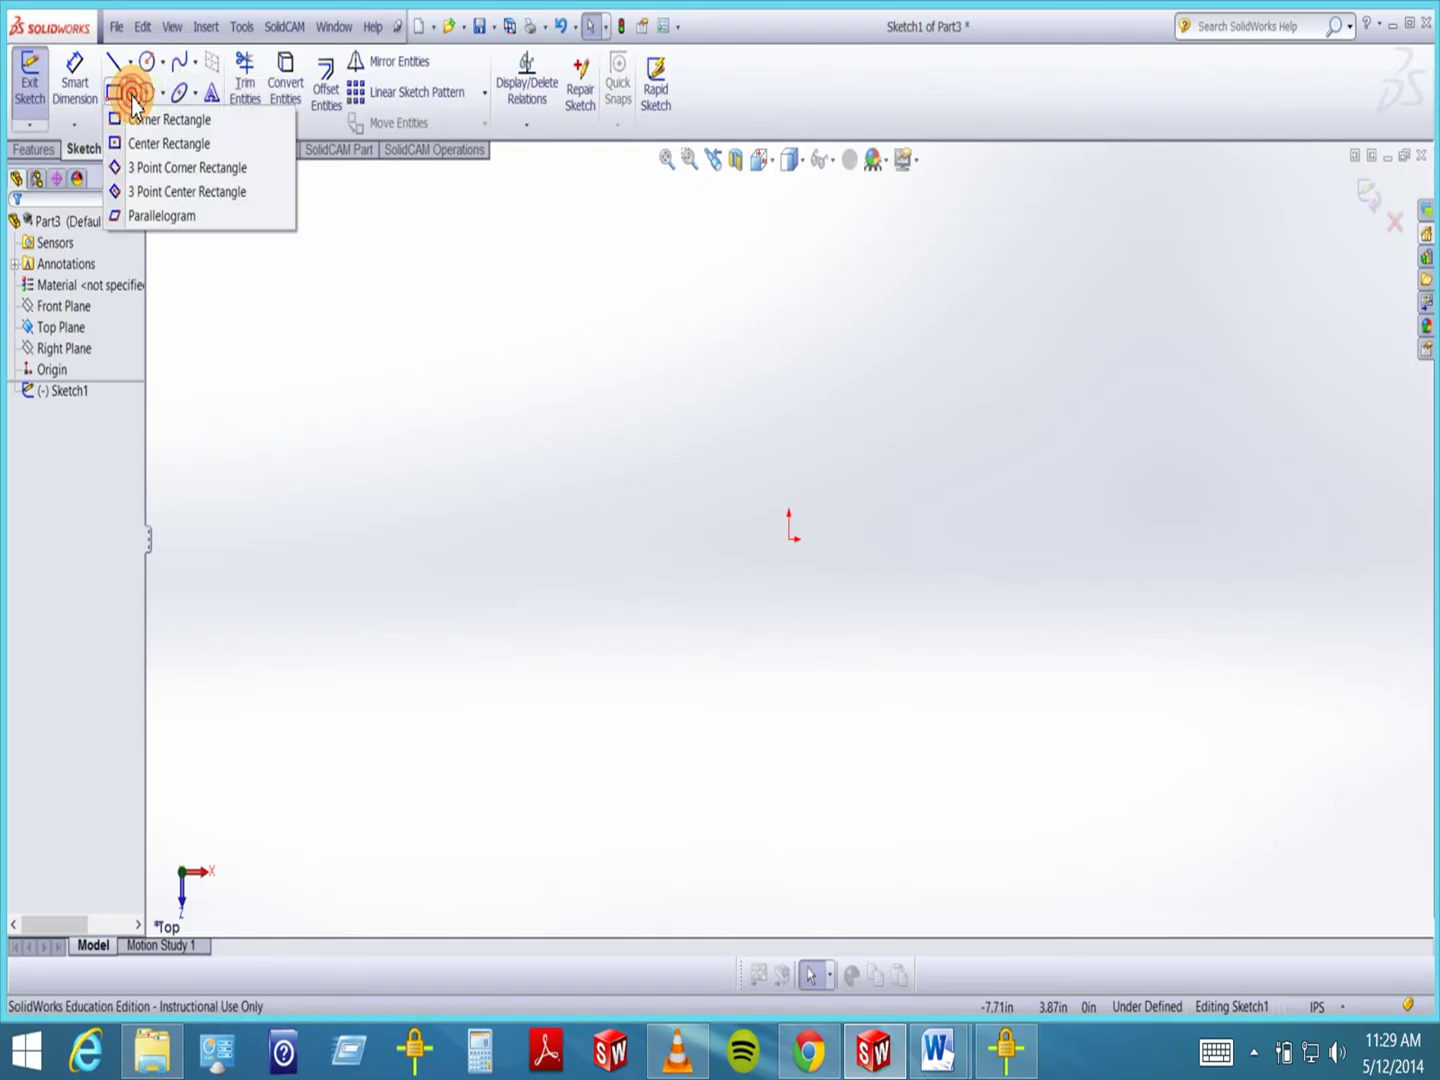
pyautogui.click(283, 280)
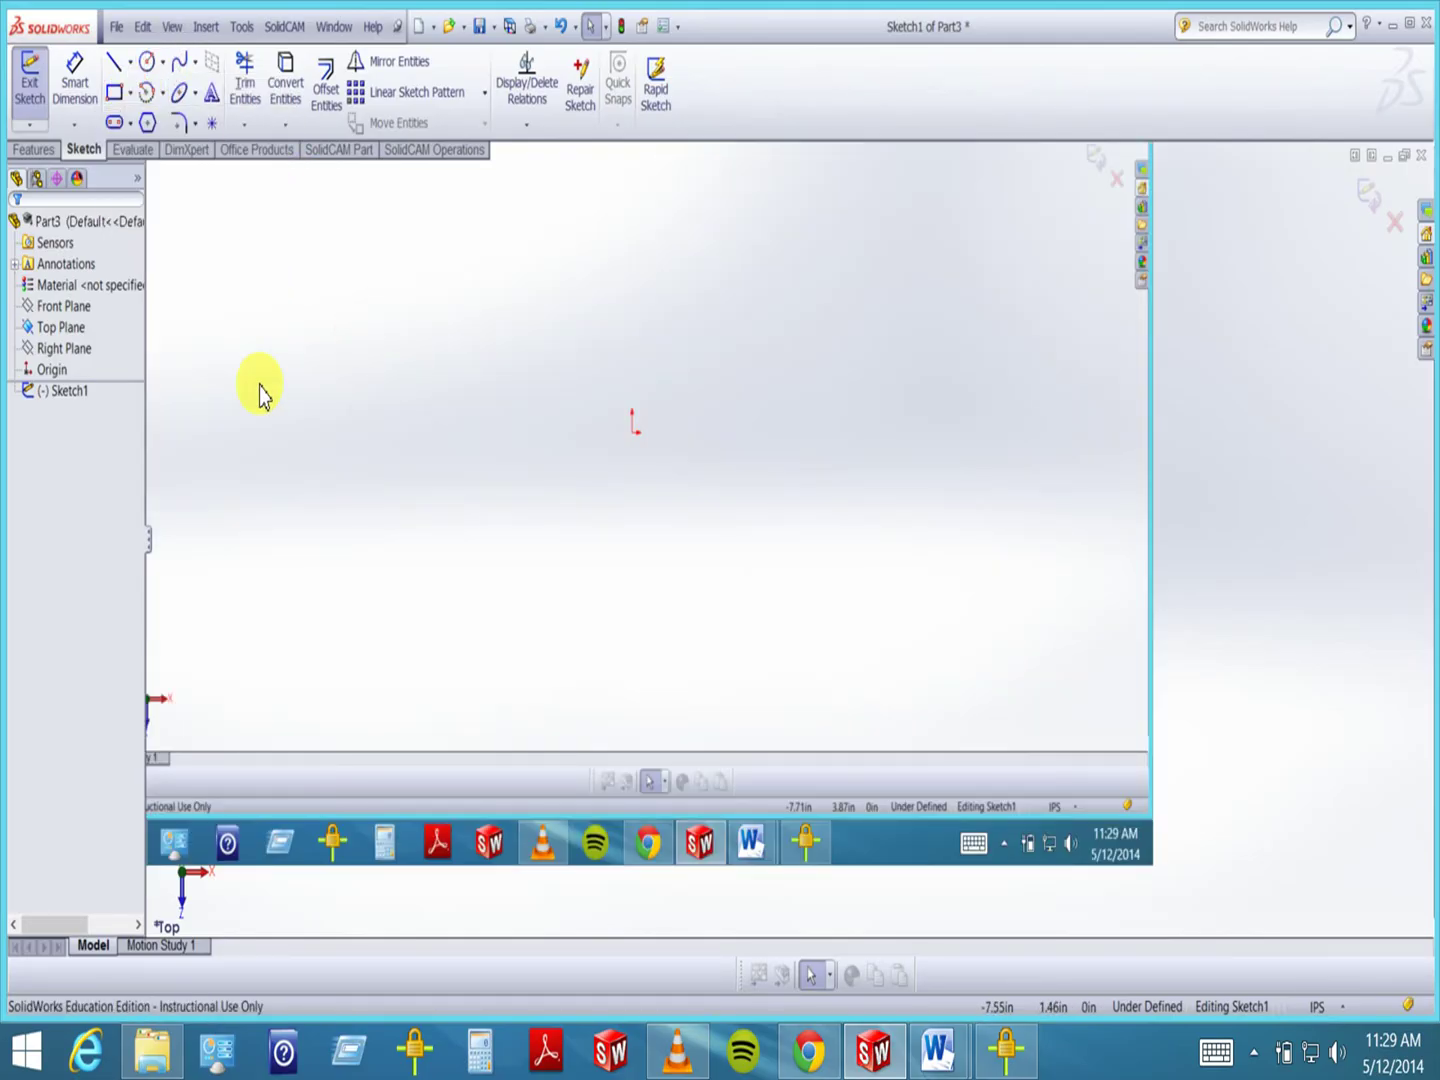
# - Sketch a closed four-line loop from the origin, with the second line perpendicular to the first and the third about 2.66 in long
pyautogui.click(116, 64)
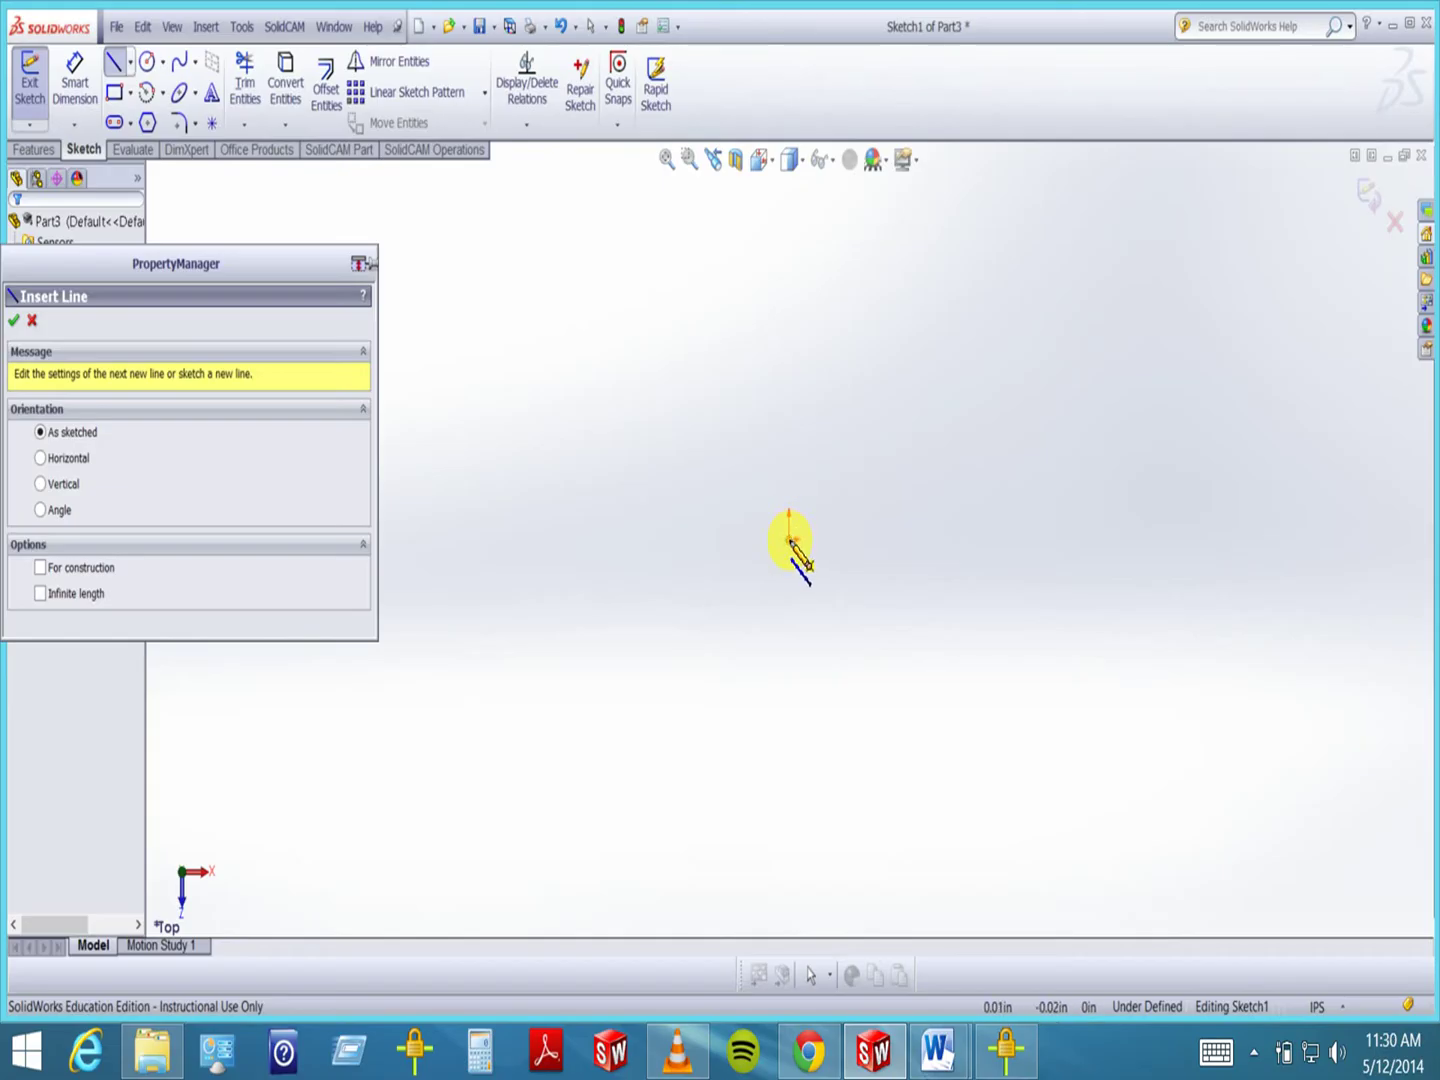
pyautogui.moveTo(789, 541); pyautogui.dragTo(980, 355)
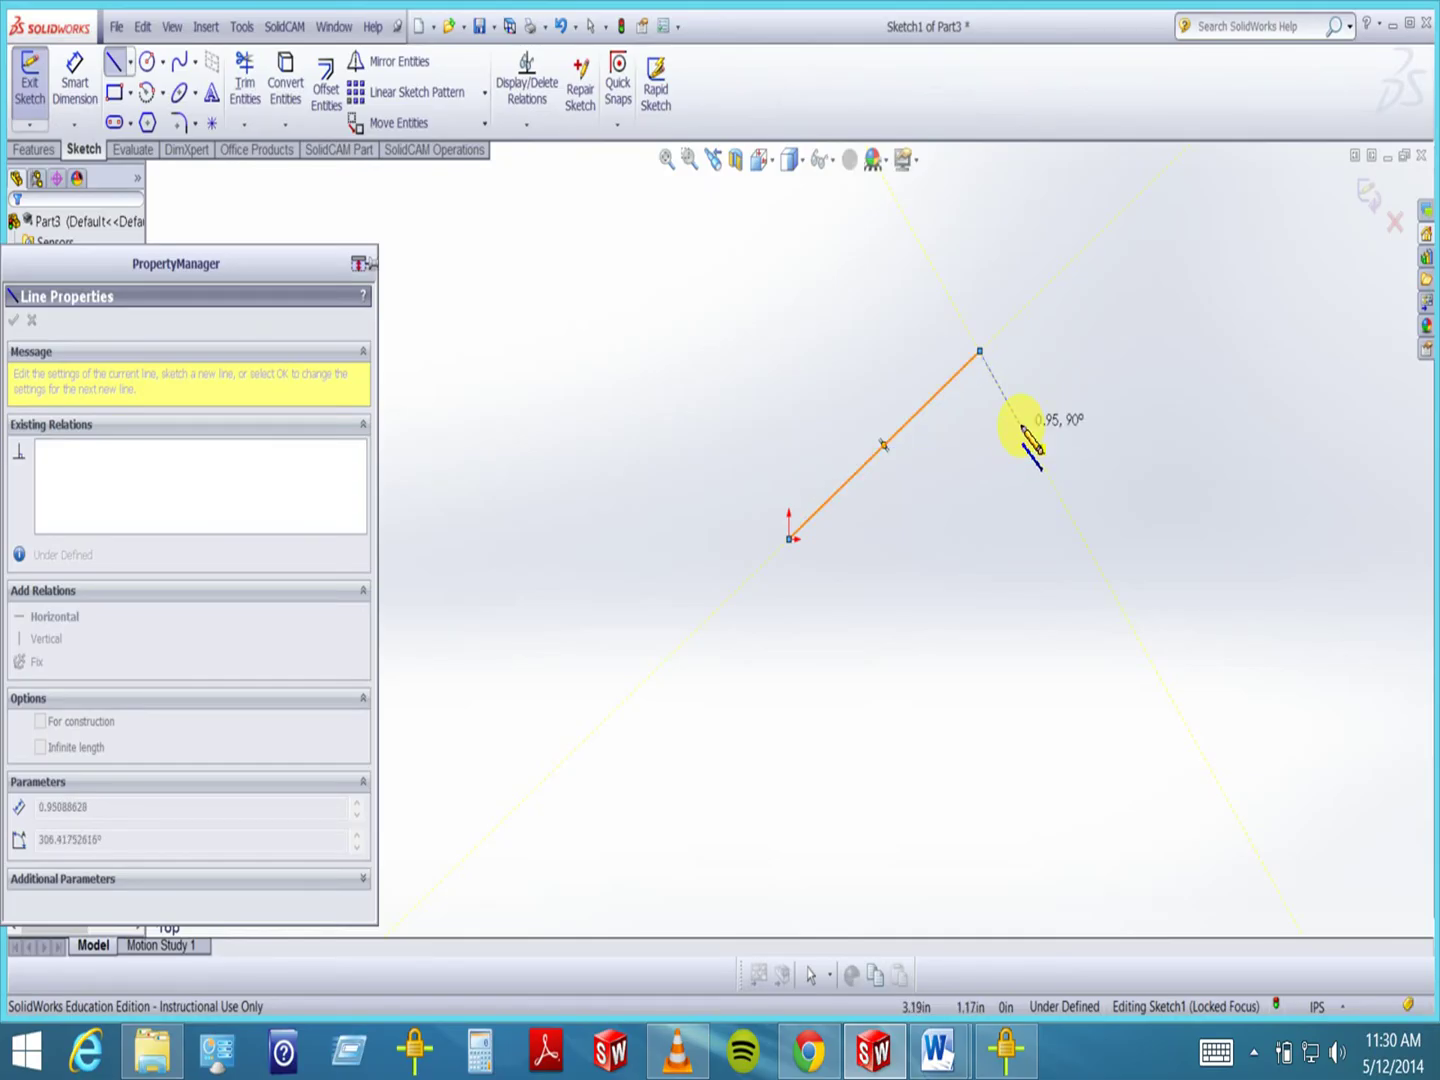
pyautogui.click(1022, 427)
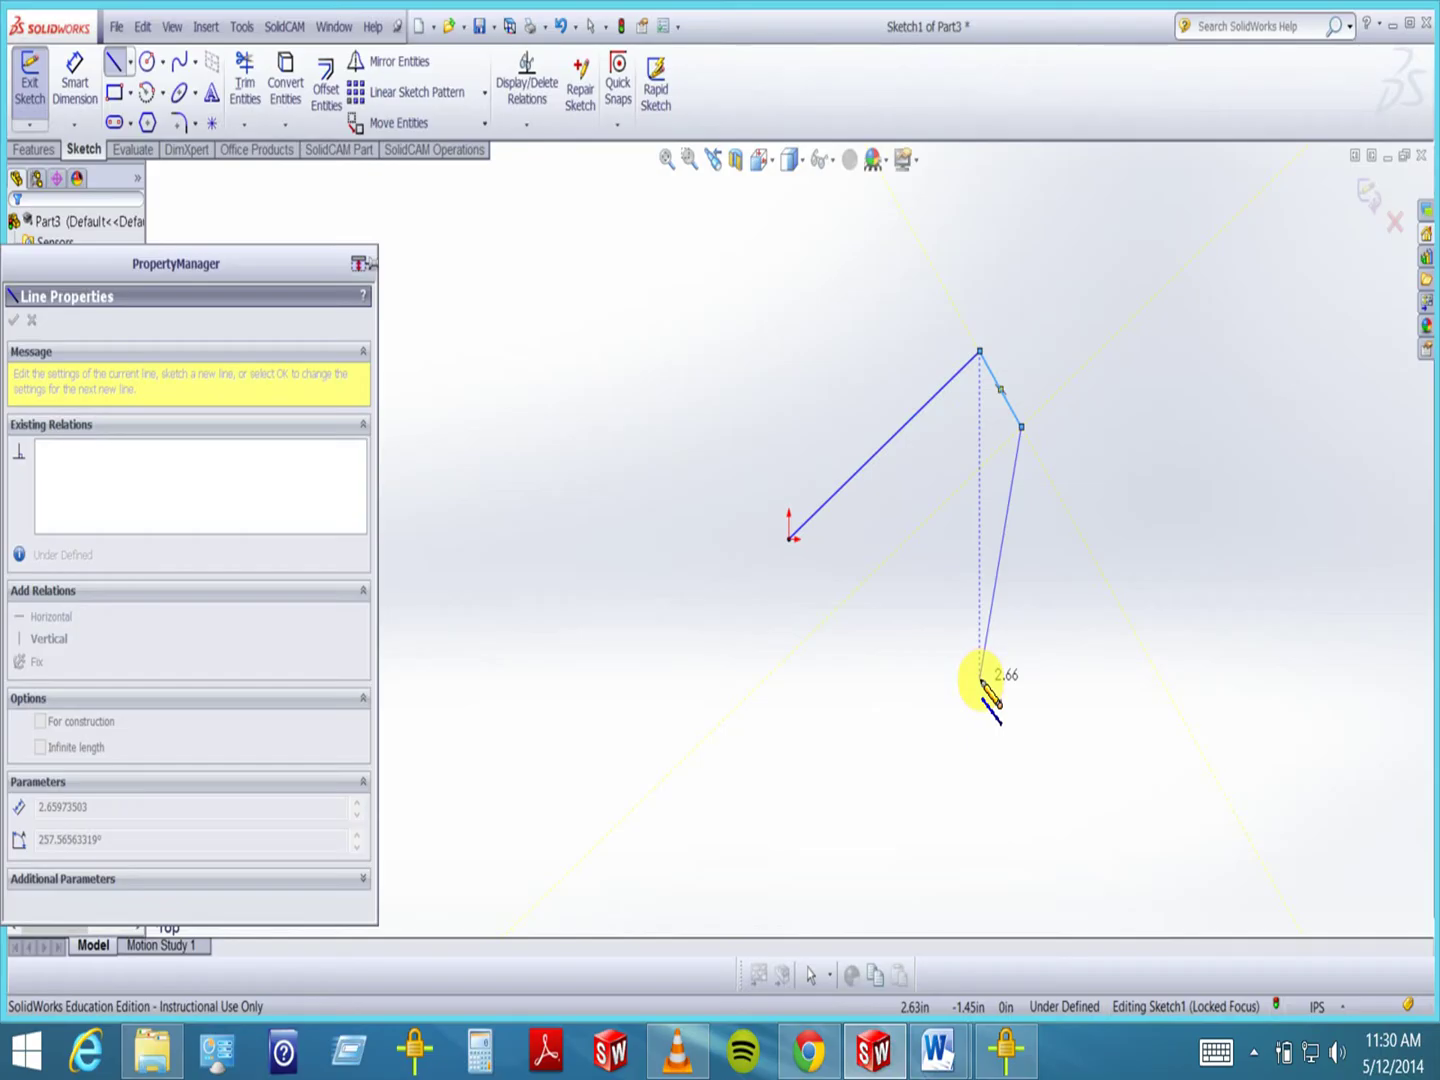
pyautogui.click(980, 681)
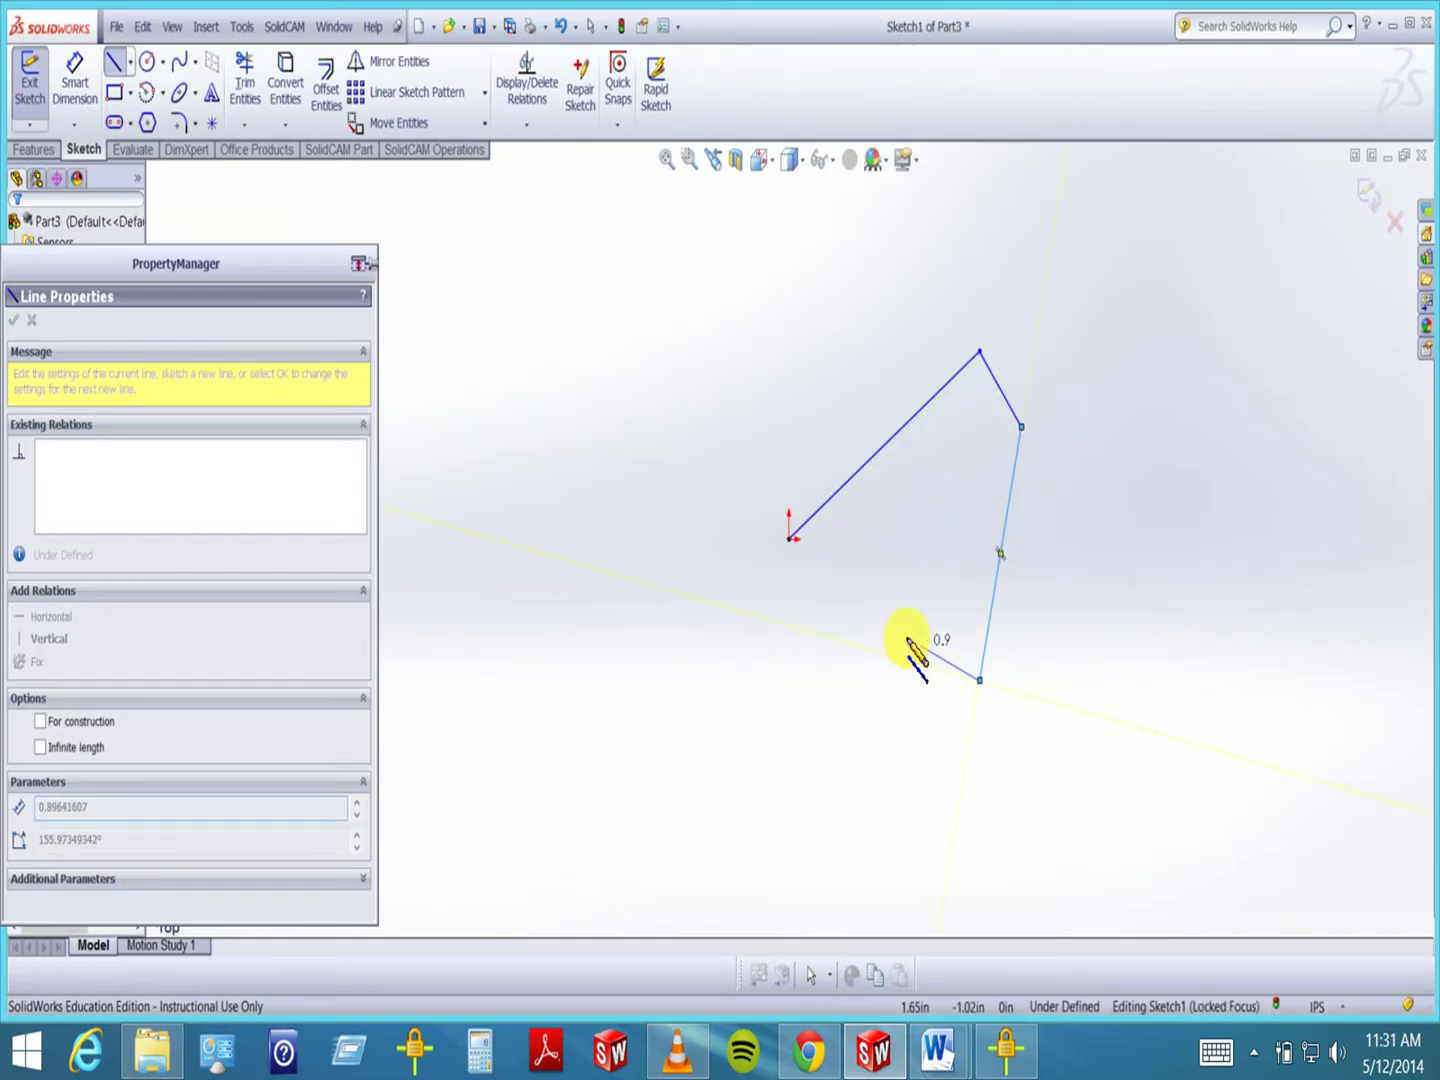
pyautogui.click(791, 541)
pyautogui.click(790, 541)
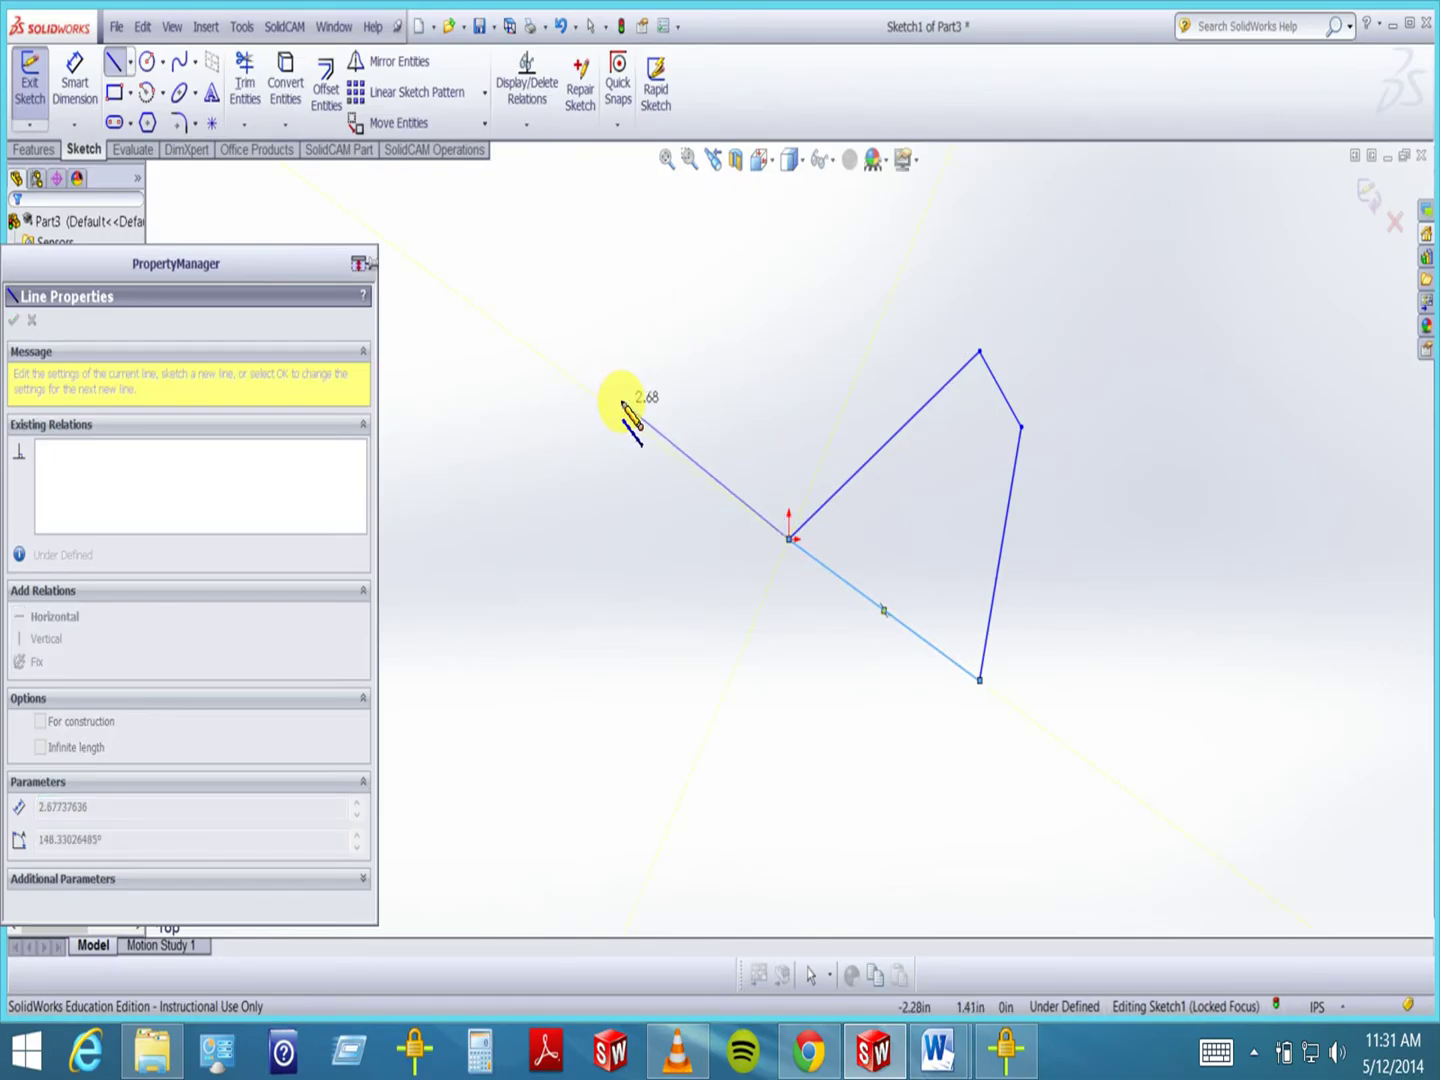
pyautogui.press('Escape')
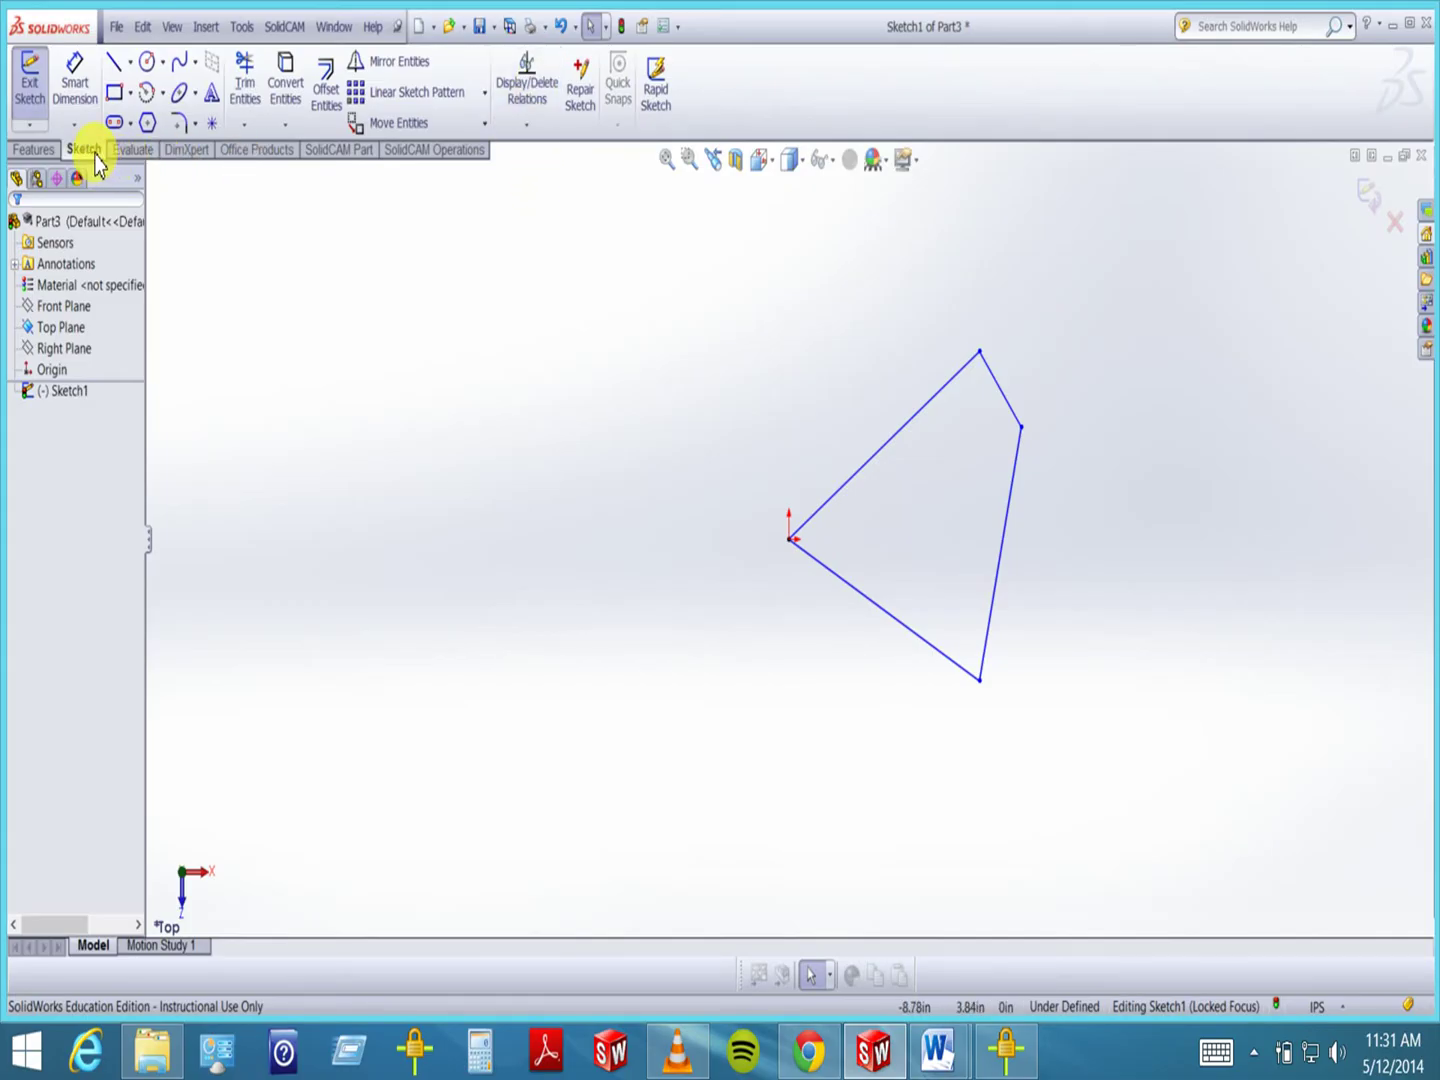
# - Review the relations in the sketch, selecting the perpendicular and coincident relations to see which entities they affect
pyautogui.click(528, 95)
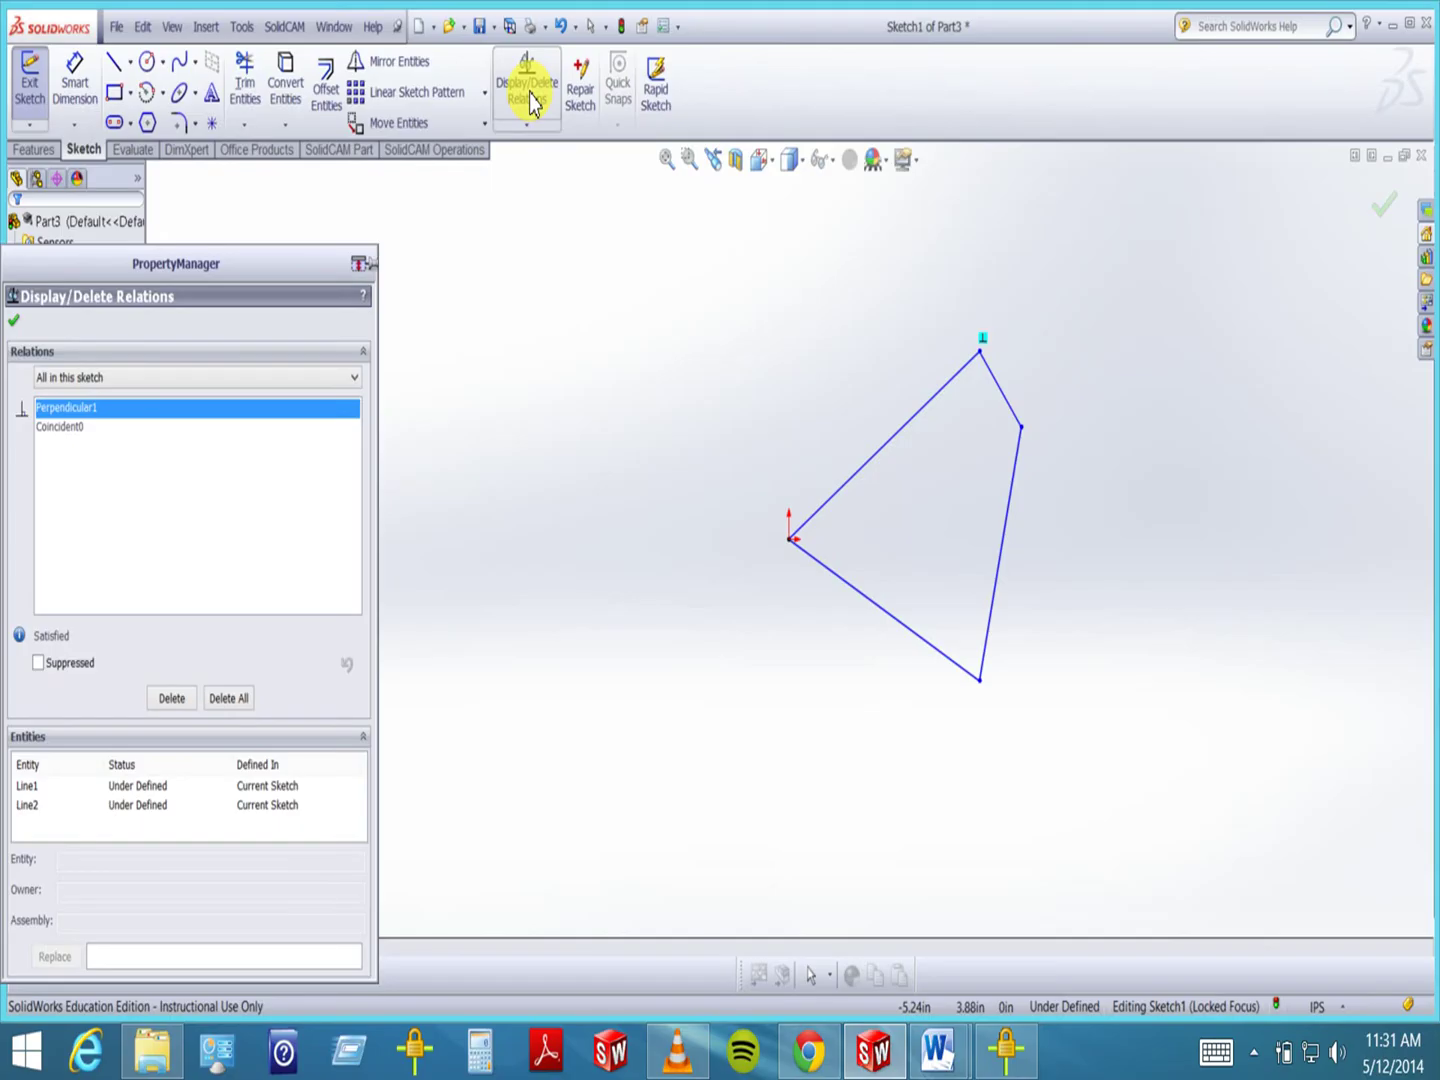
pyautogui.moveTo(247, 264); pyautogui.dragTo(398, 218)
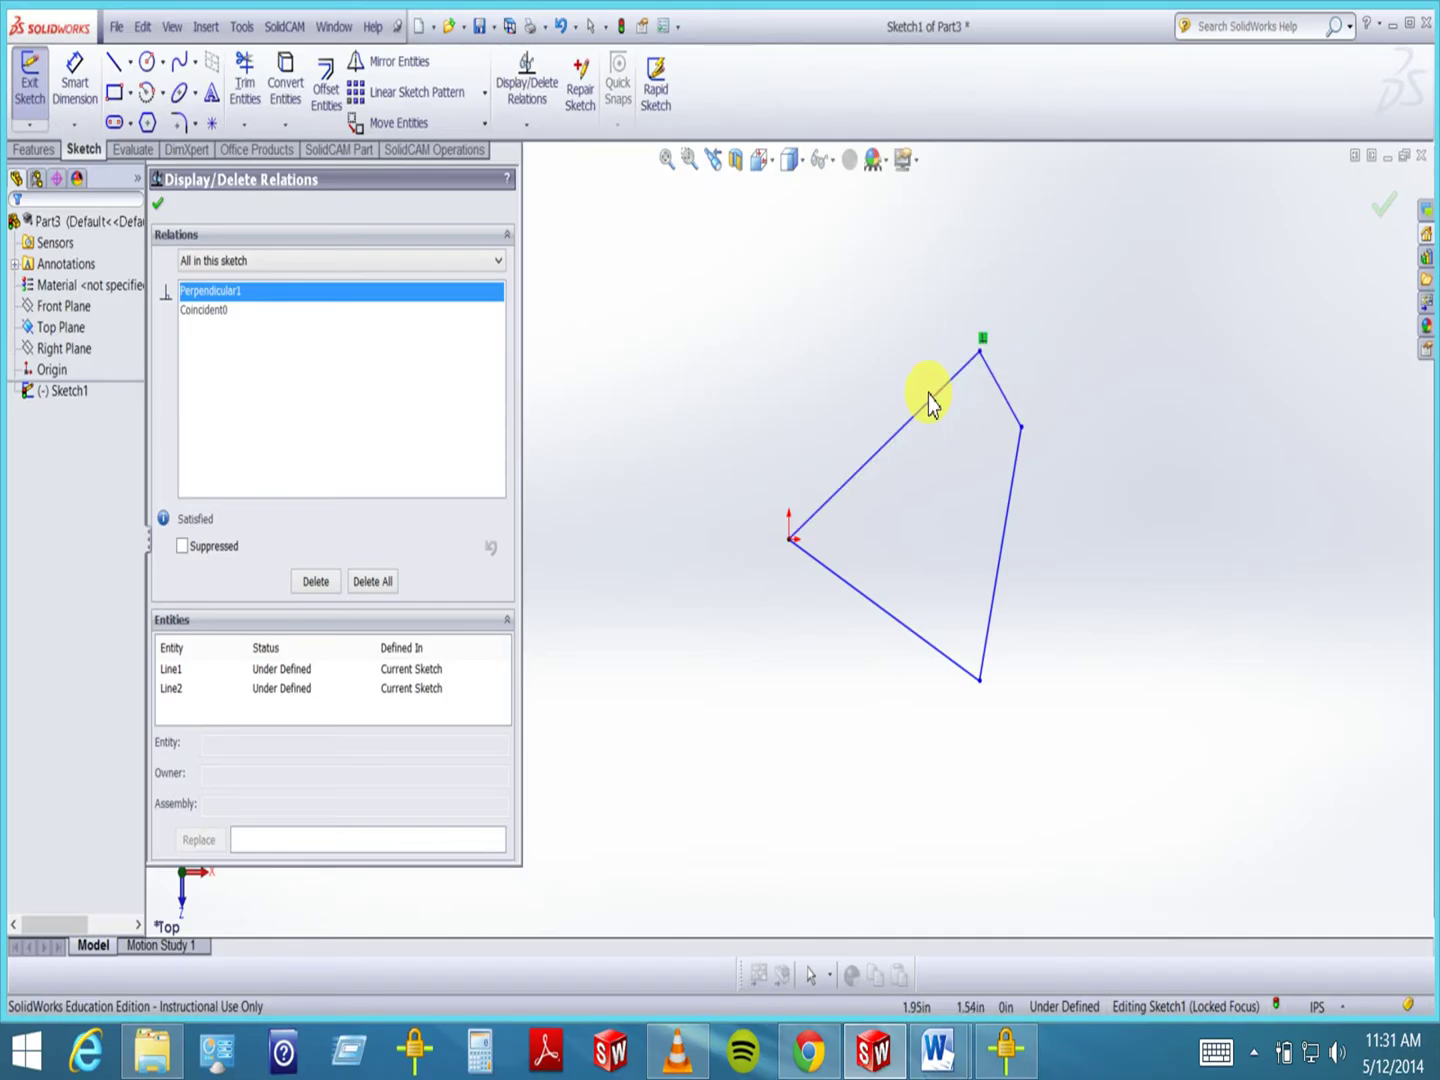
pyautogui.click(215, 311)
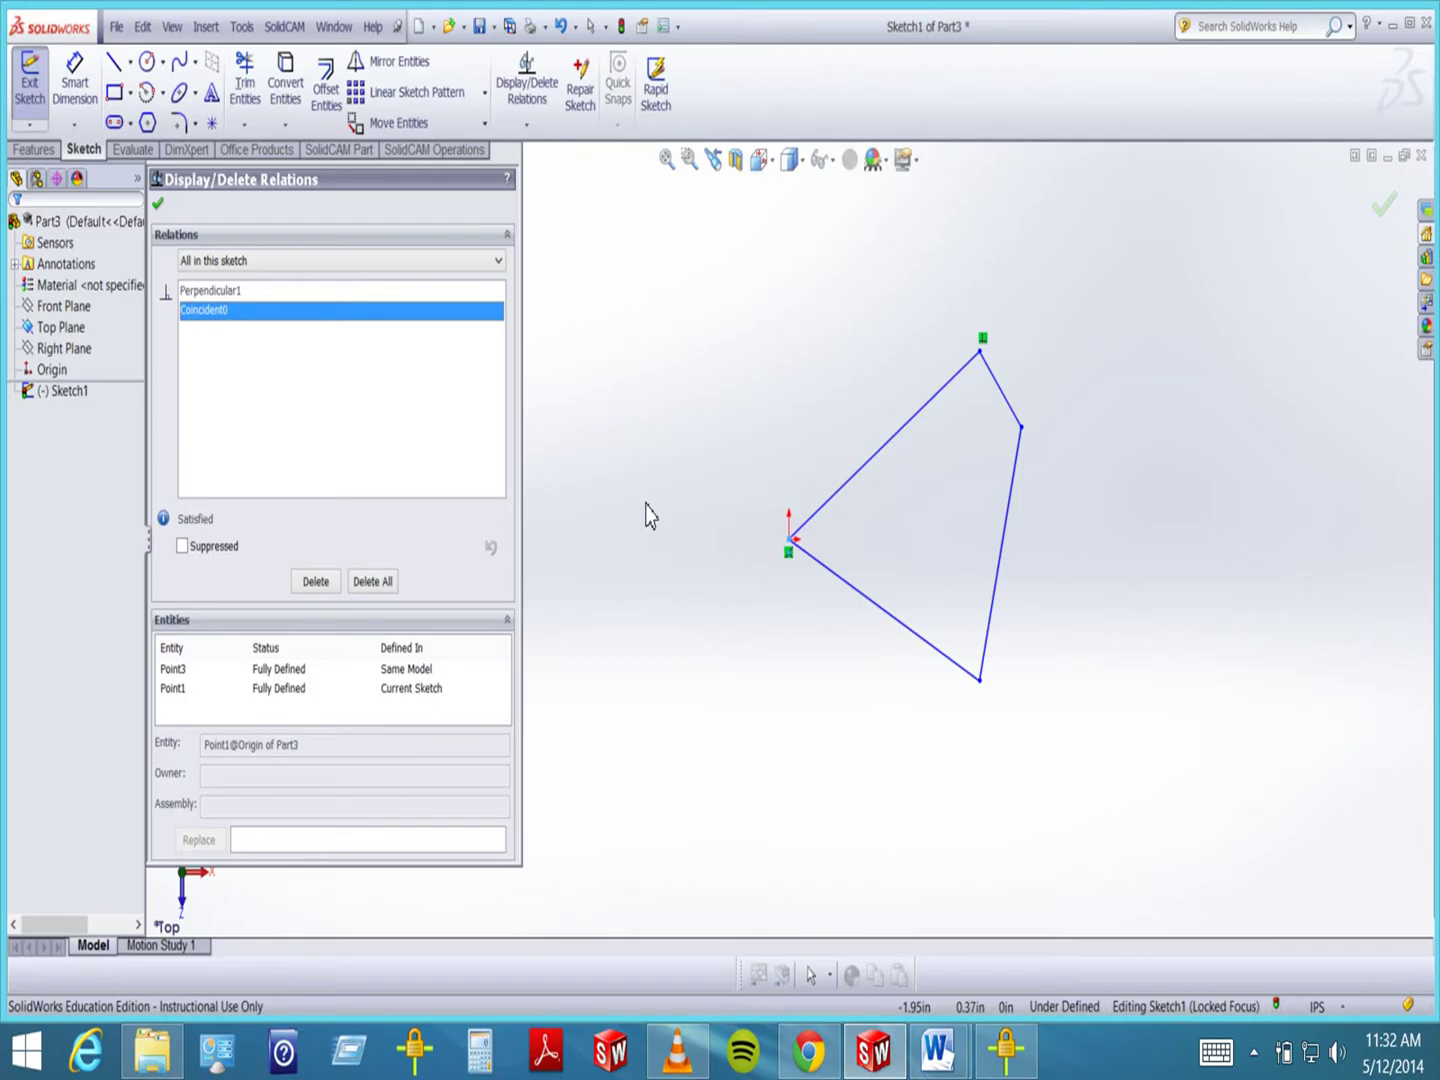
pyautogui.click(157, 203)
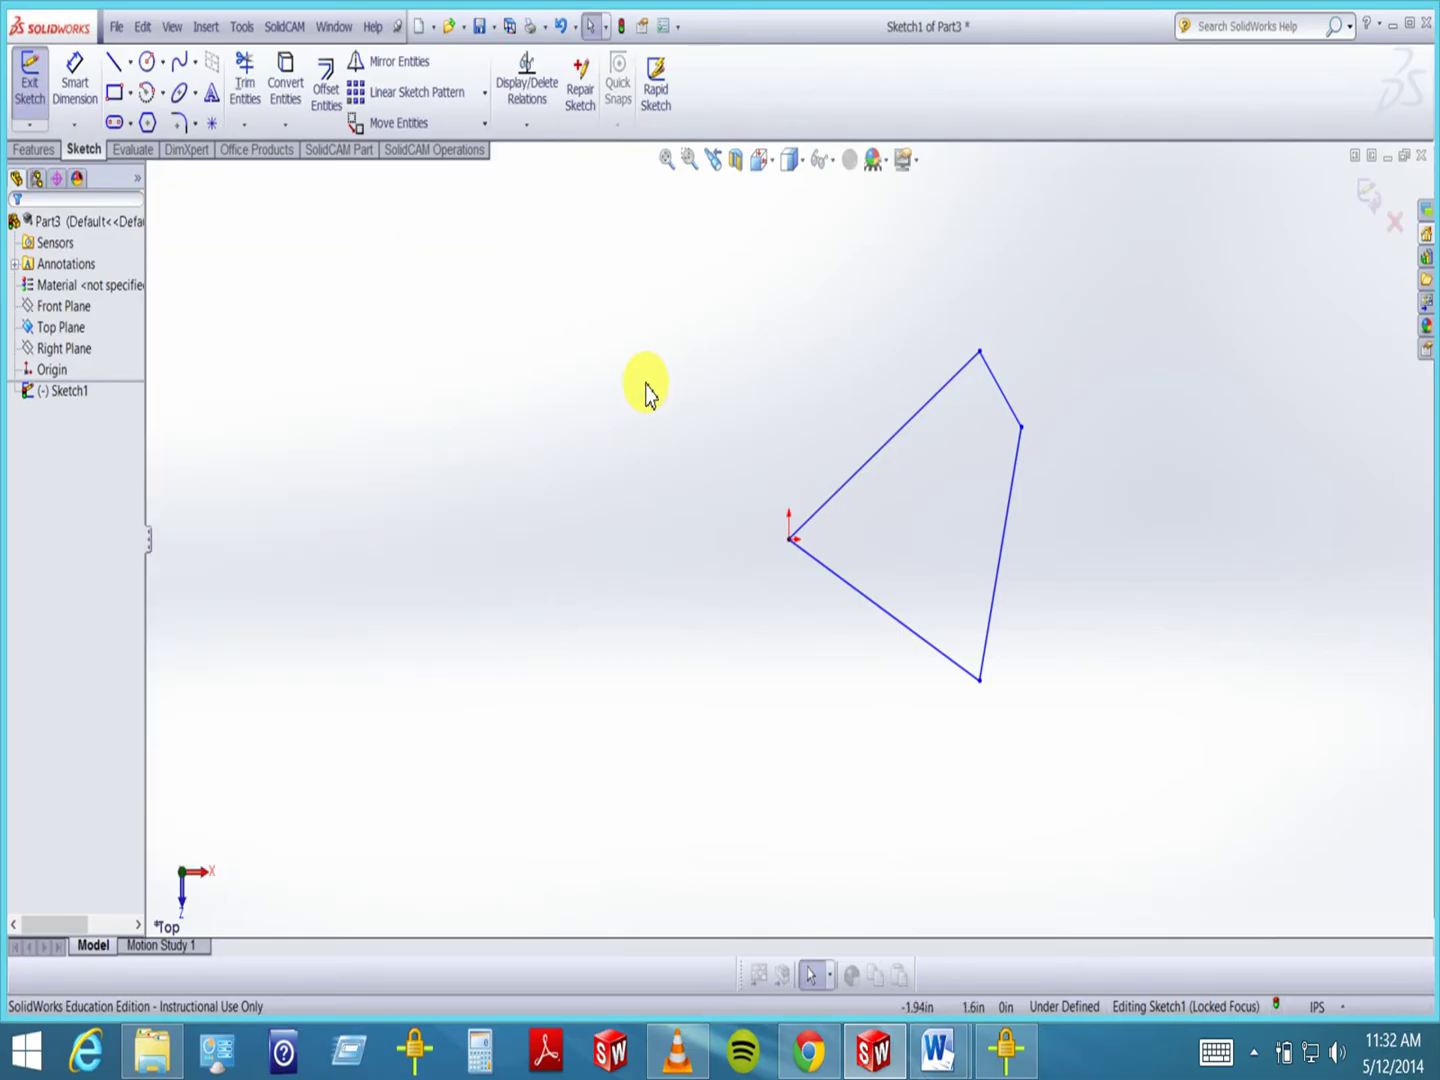
# - Move the loop's short upper line inward until it is about 1.57 in long, keeping its perpendicular relation
pyautogui.click(999, 387)
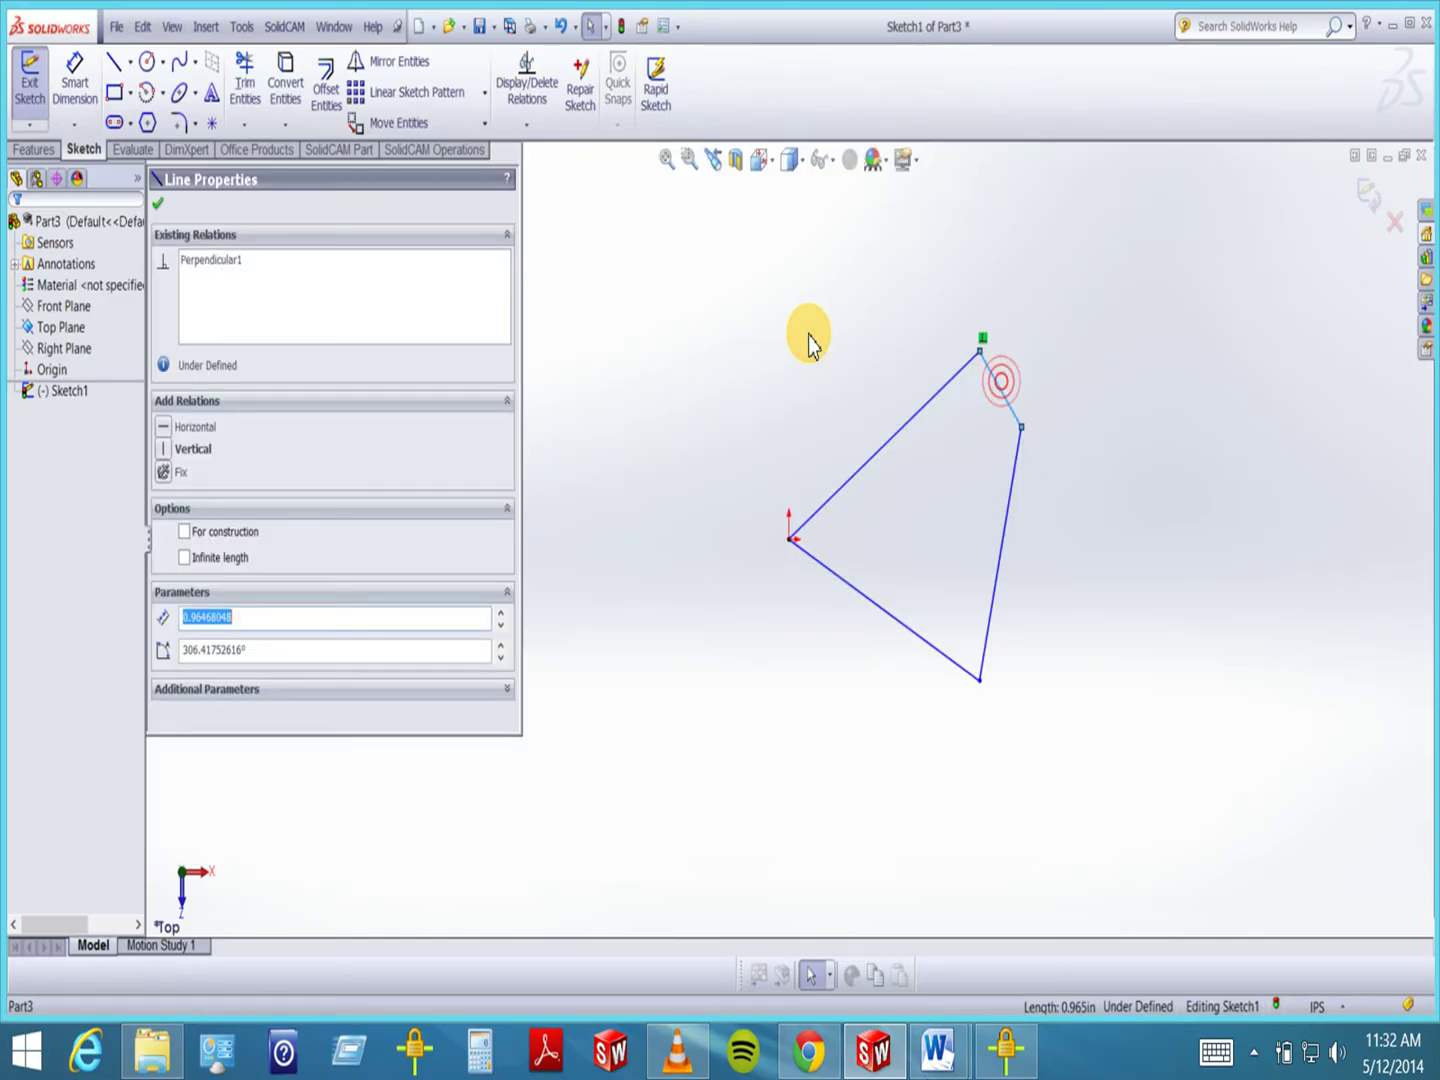
pyautogui.click(159, 205)
pyautogui.click(1003, 398)
pyautogui.moveTo(1001, 388)
pyautogui.mouseDown()
pyautogui.moveTo(1081, 320)
pyautogui.moveTo(1014, 374)
pyautogui.moveTo(914, 506)
pyautogui.moveTo(1040, 343)
pyautogui.moveTo(971, 426)
pyautogui.moveTo(897, 584)
pyautogui.moveTo(994, 410)
pyautogui.moveTo(841, 679)
pyautogui.moveTo(1129, 378)
pyautogui.moveTo(1051, 421)
pyautogui.moveTo(964, 501)
pyautogui.moveTo(994, 460)
pyautogui.moveTo(941, 536)
pyautogui.moveTo(958, 498)
pyautogui.moveTo(931, 517)
pyautogui.moveTo(1018, 404)
pyautogui.moveTo(958, 485)
pyautogui.moveTo(1036, 330)
pyautogui.moveTo(981, 408)
pyautogui.moveTo(965, 408)
pyautogui.moveTo(1001, 363)
pyautogui.moveTo(980, 408)
pyautogui.mouseUp()
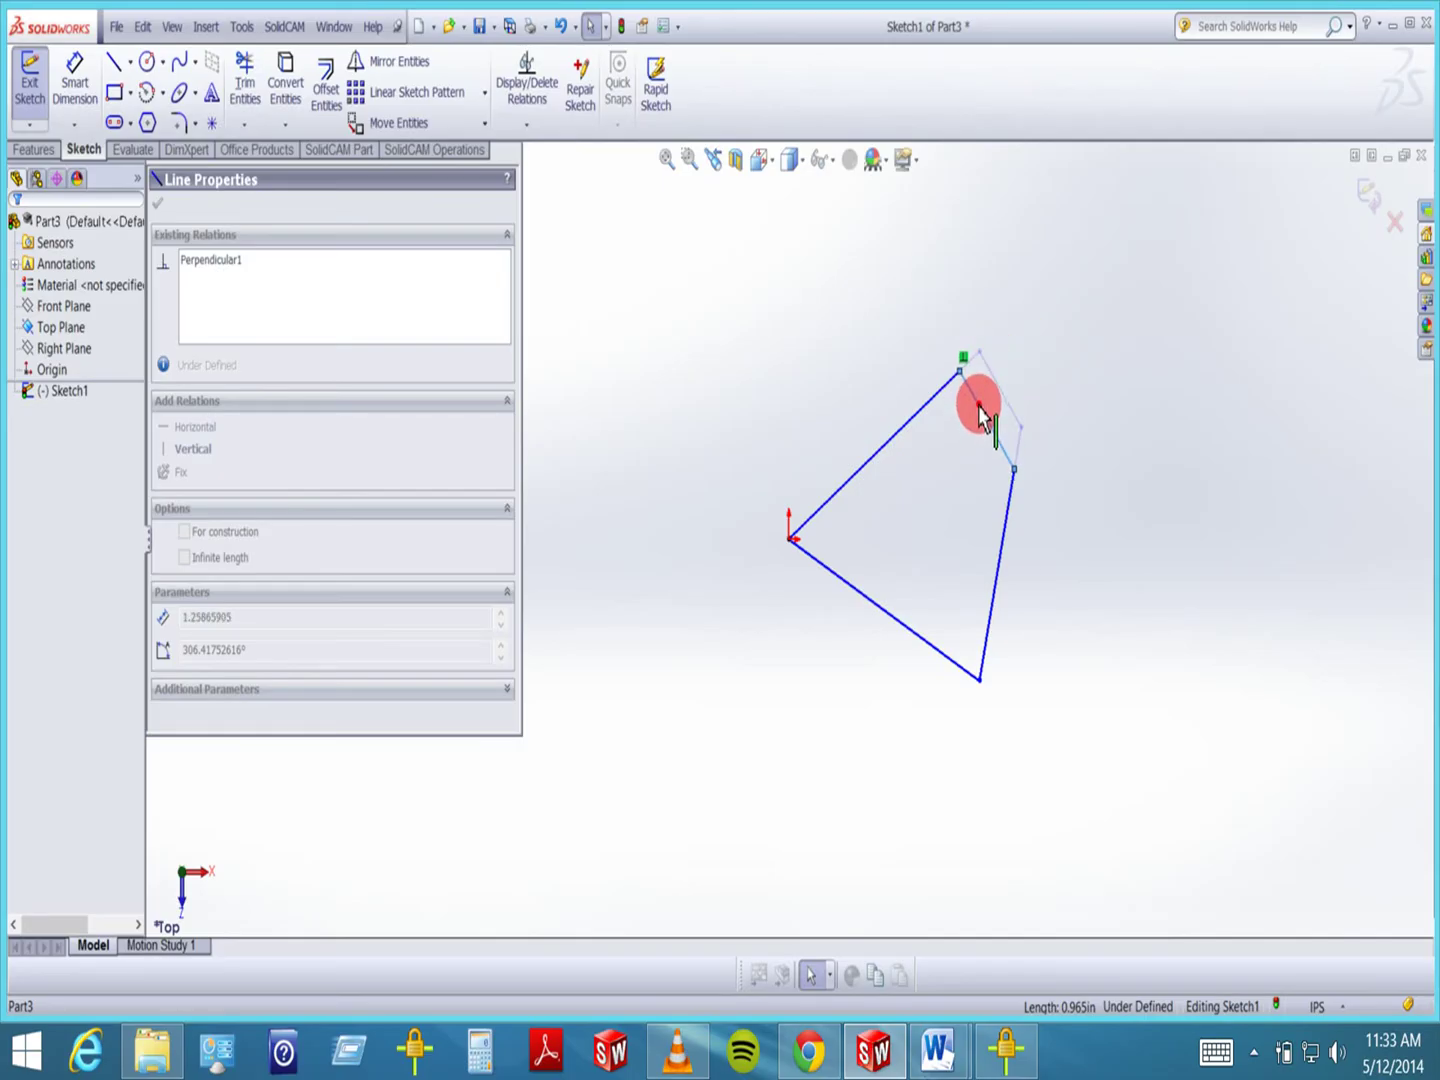
pyautogui.moveTo(979, 407)
pyautogui.mouseDown()
pyautogui.moveTo(955, 436)
pyautogui.moveTo(985, 391)
pyautogui.moveTo(969, 458)
pyautogui.mouseUp()
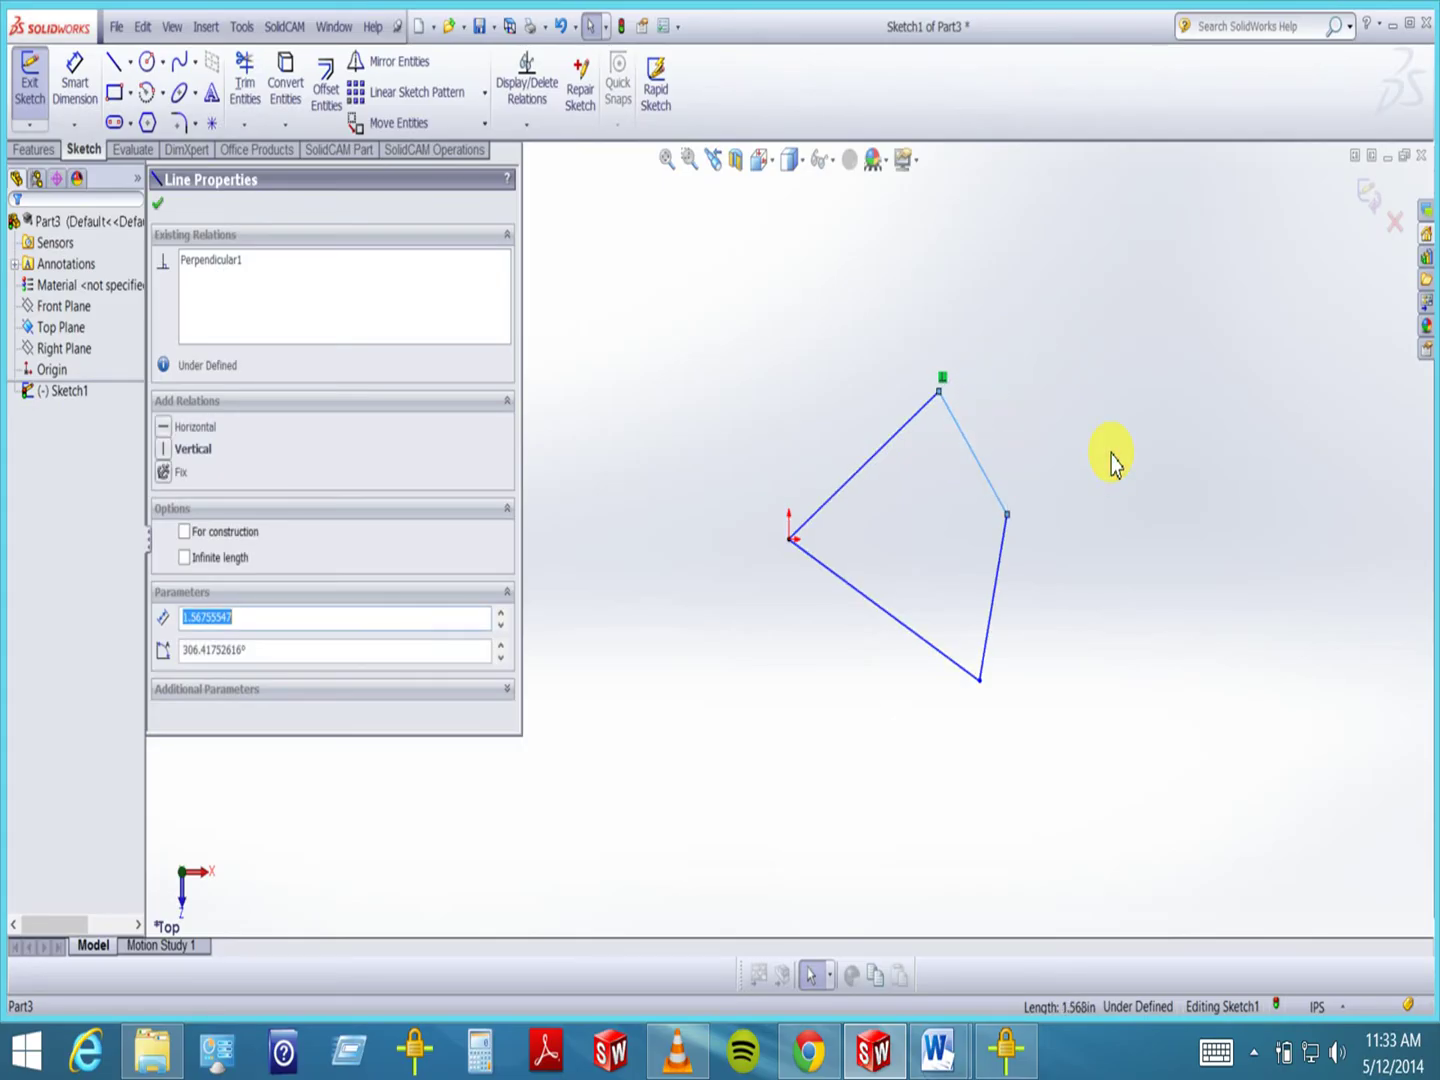
pyautogui.click(1119, 450)
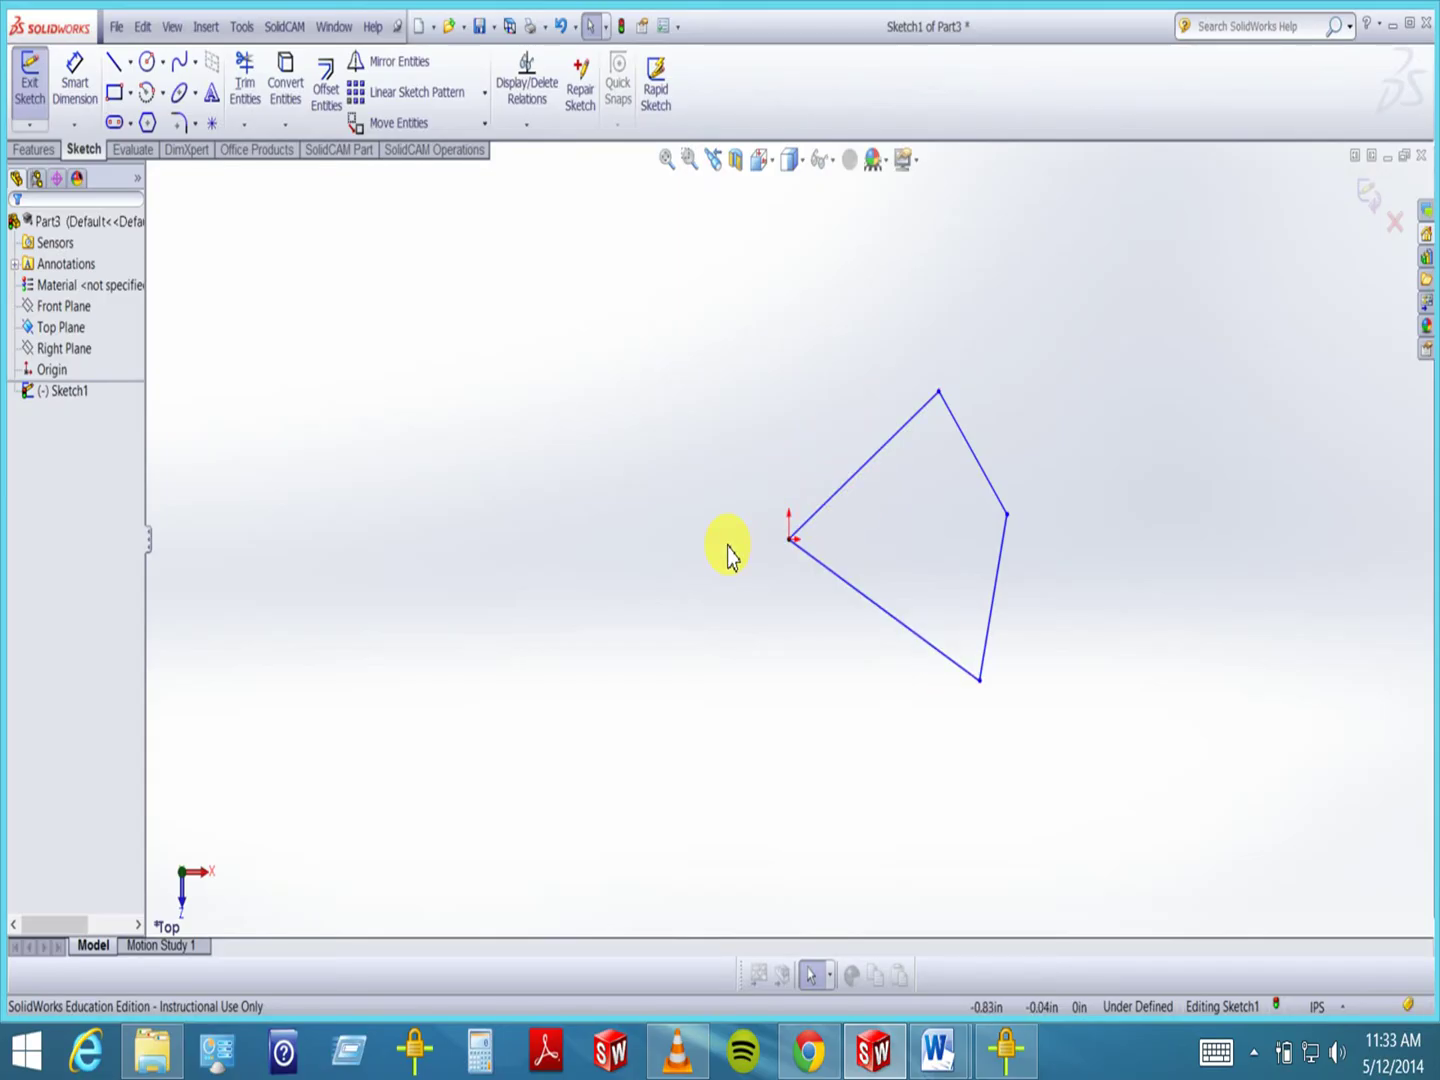
# - Review the coincident relation at the origin and try to pull that corner of the loop away from it
pyautogui.click(528, 88)
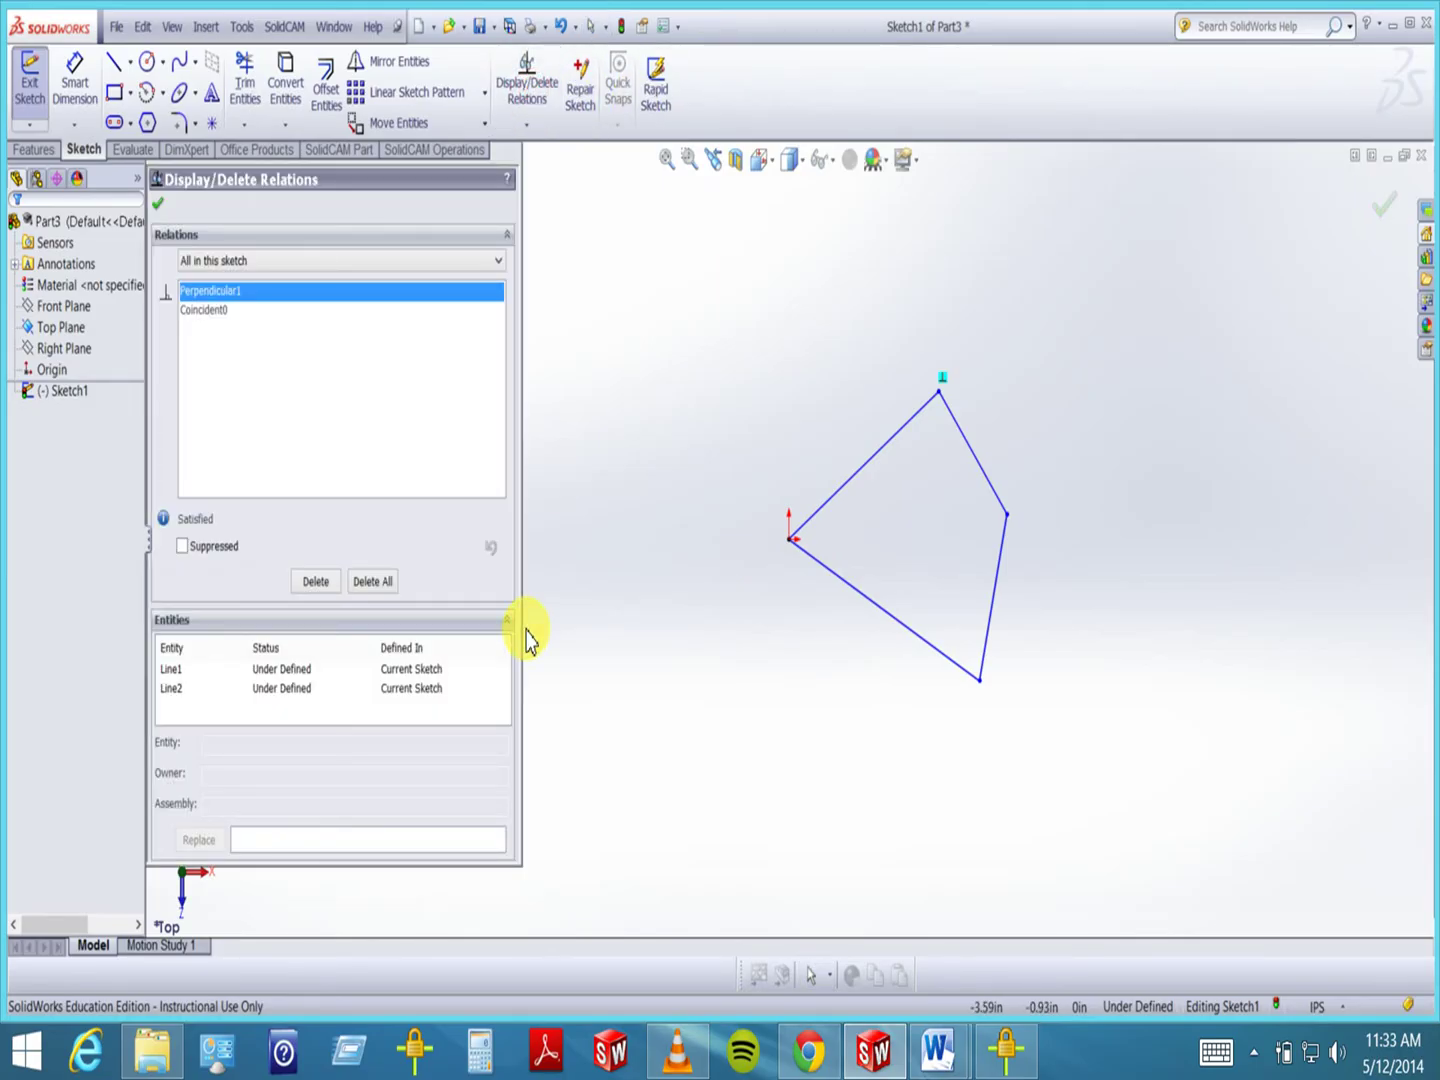
pyautogui.click(195, 311)
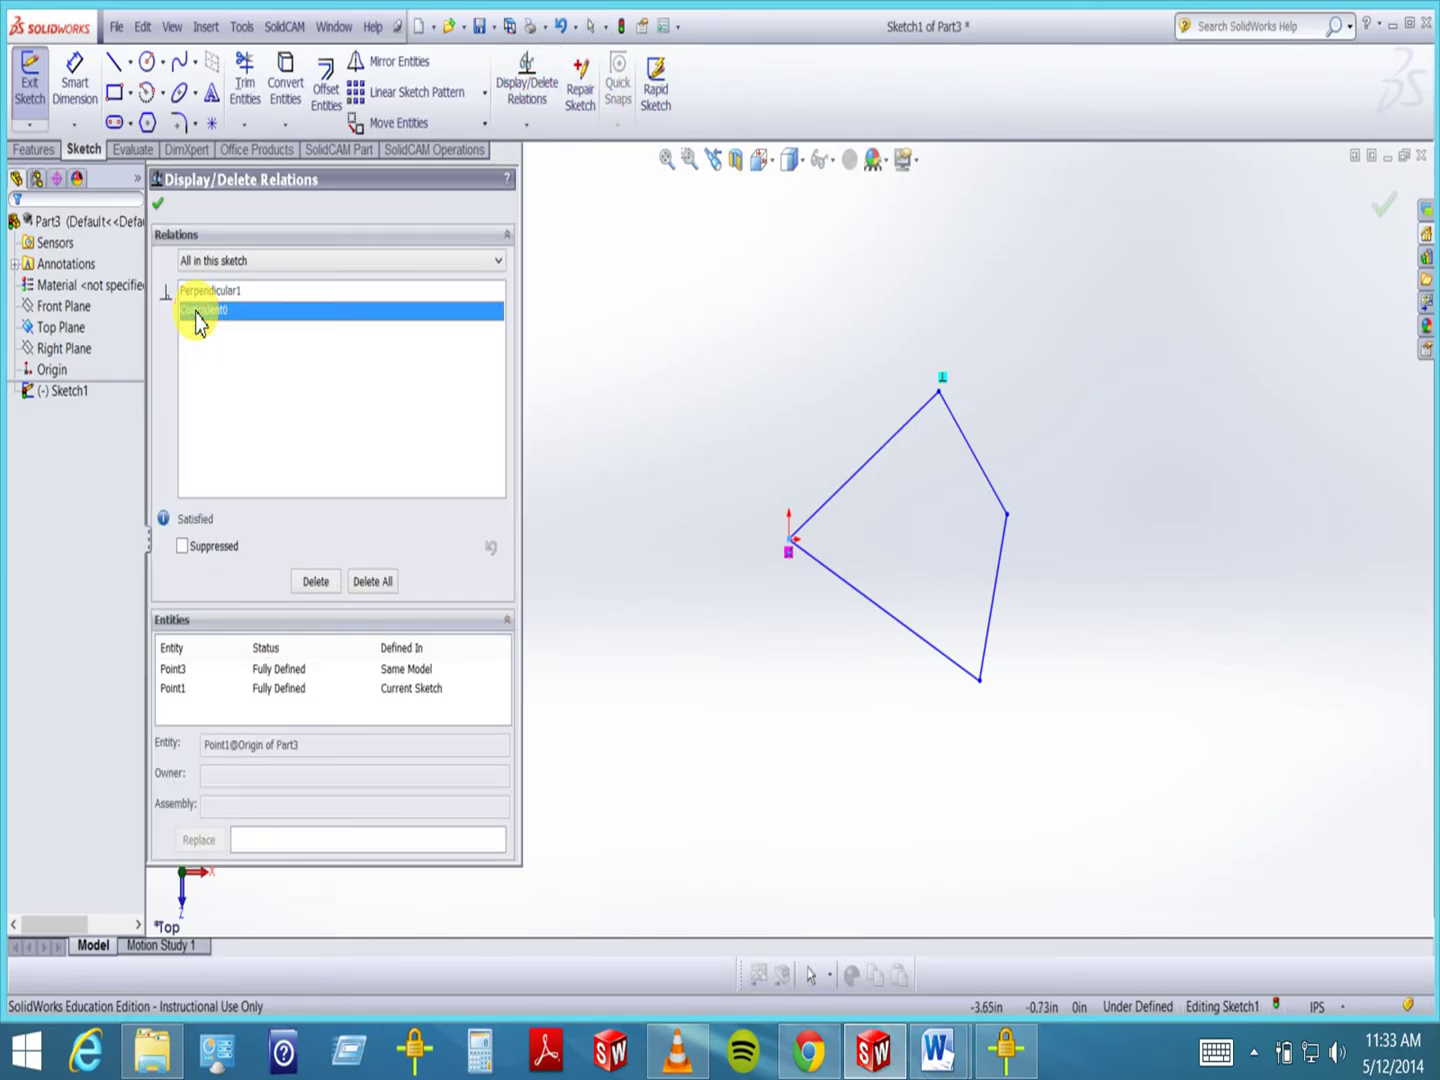
pyautogui.click(158, 202)
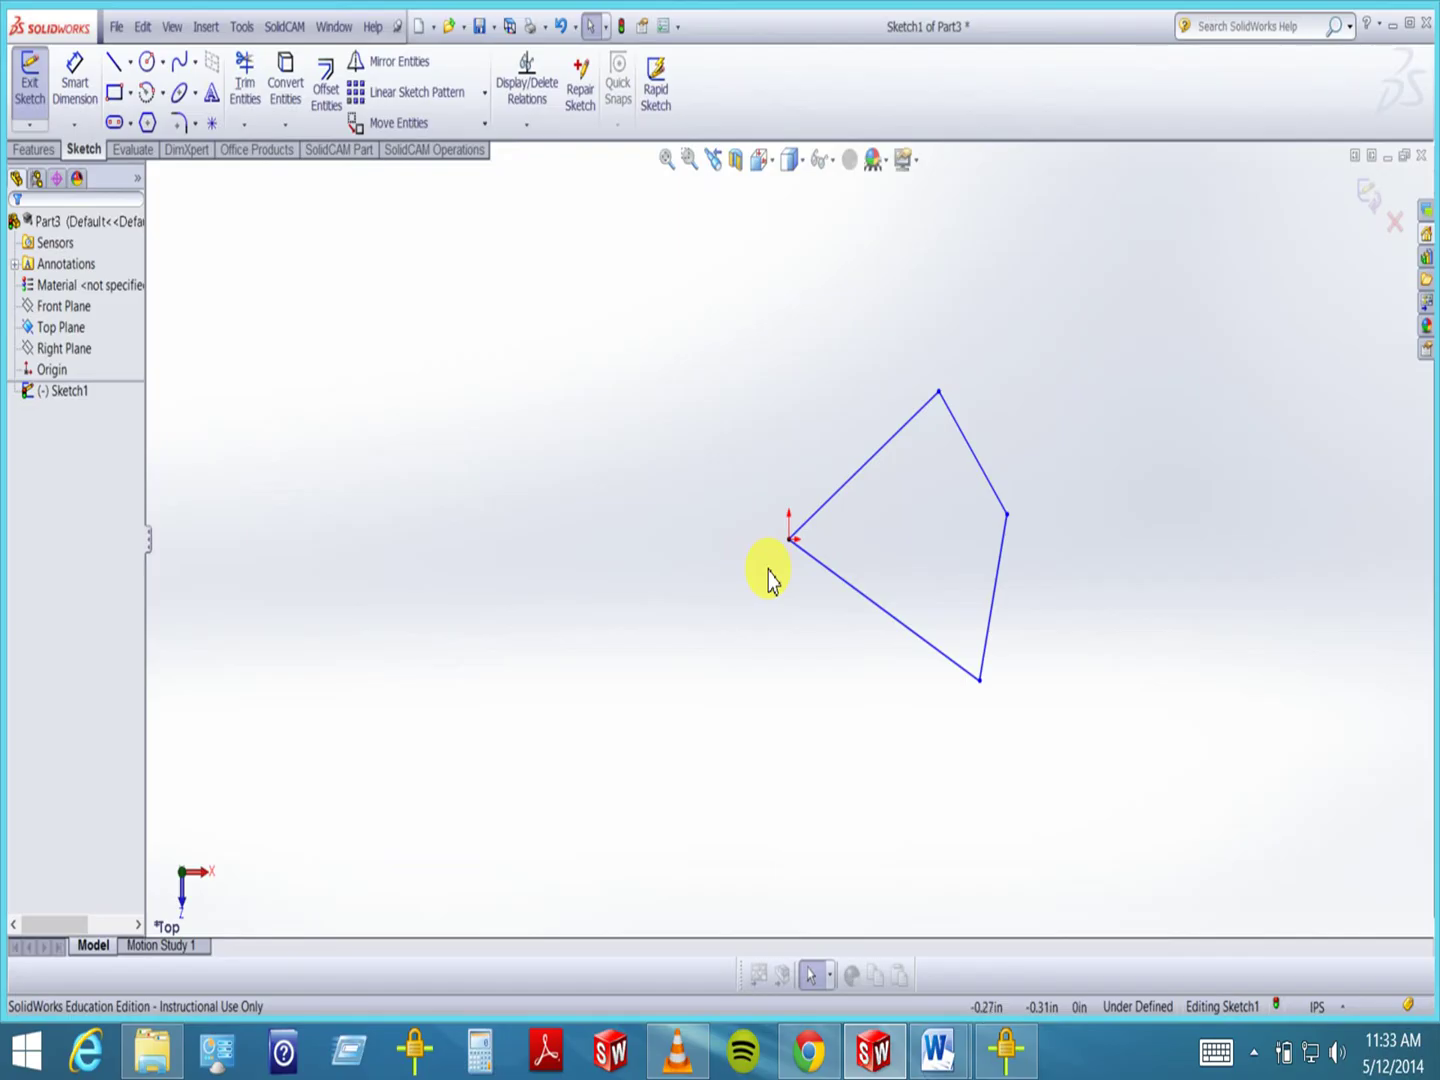
pyautogui.click(789, 545)
pyautogui.moveTo(754, 546); pyautogui.dragTo(611, 493)
pyautogui.click(160, 205)
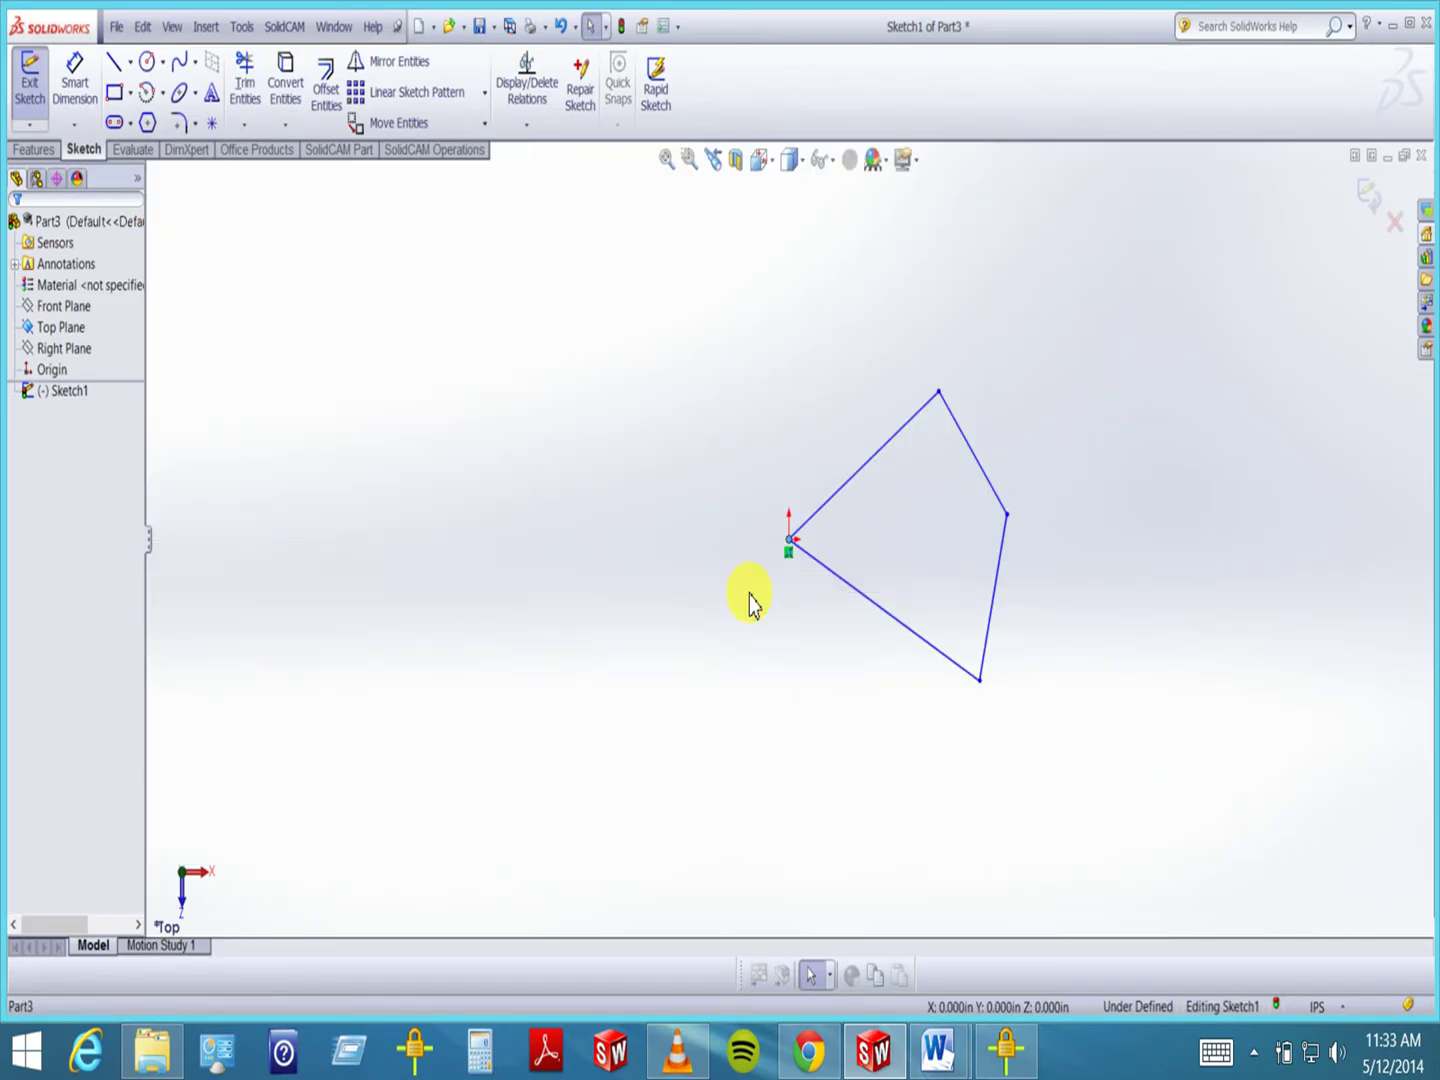
# - Move the loop's lowest corner to about X 1.35, Y -2.63 in and its top corner farther up and toward the origin side
pyautogui.moveTo(980, 684)
pyautogui.mouseDown()
pyautogui.moveTo(919, 665)
pyautogui.moveTo(813, 675)
pyautogui.moveTo(949, 840)
pyautogui.moveTo(1053, 480)
pyautogui.moveTo(757, 780)
pyautogui.moveTo(810, 325)
pyautogui.moveTo(1143, 419)
pyautogui.moveTo(768, 781)
pyautogui.moveTo(1280, 684)
pyautogui.moveTo(1004, 862)
pyautogui.moveTo(886, 795)
pyautogui.mouseUp()
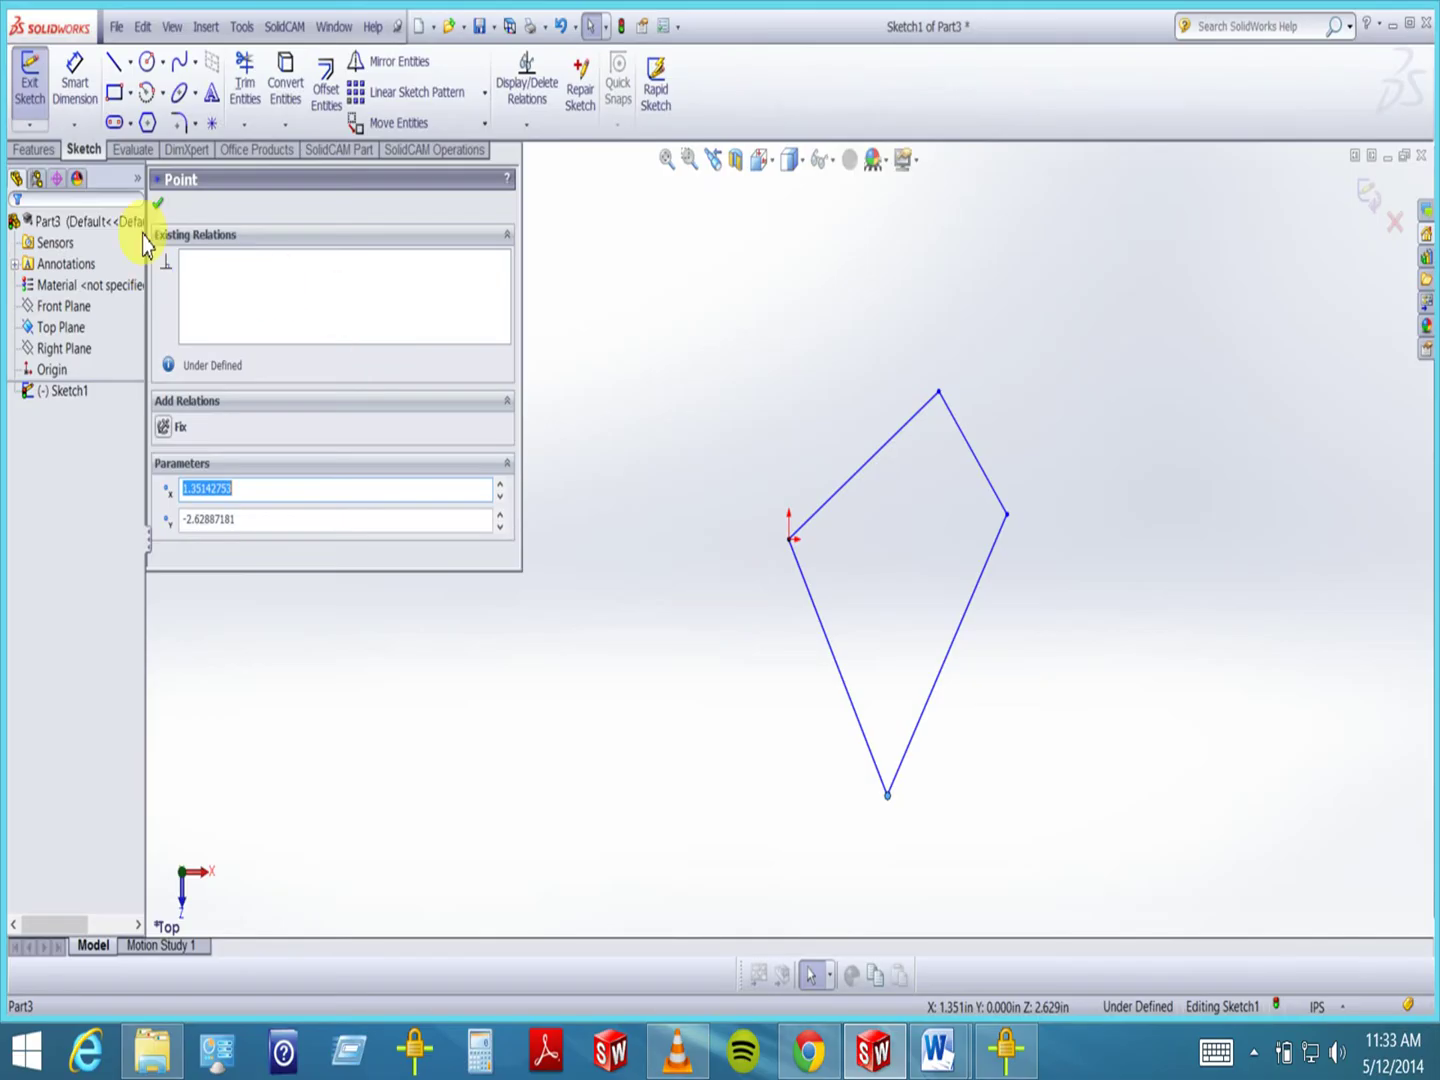
pyautogui.click(161, 210)
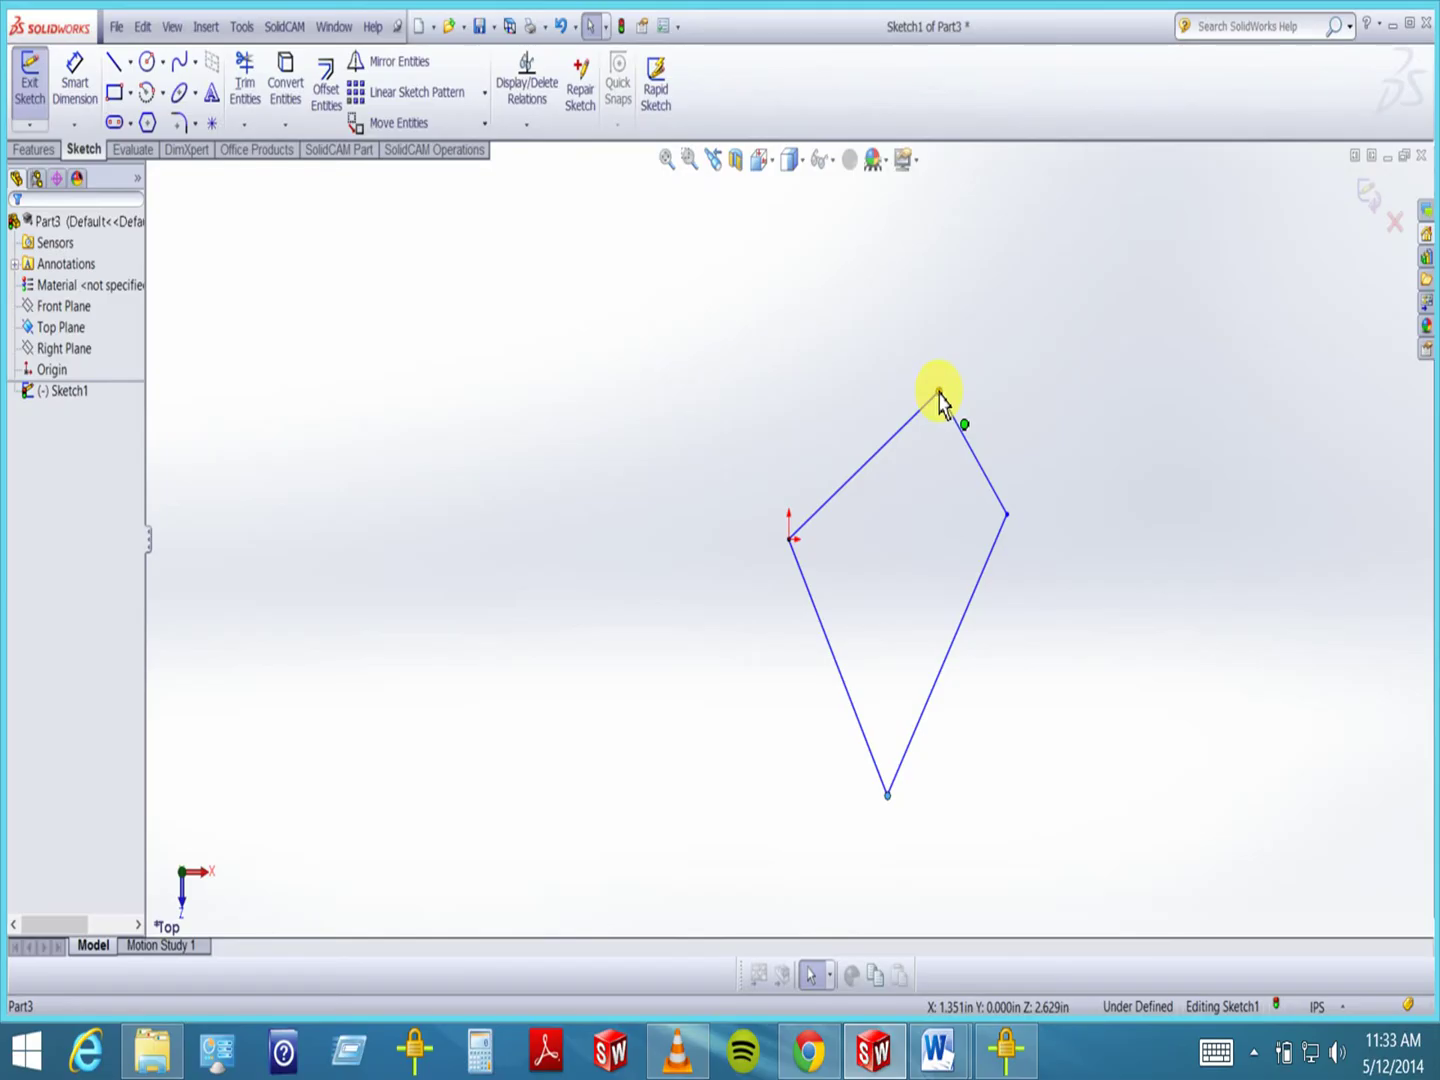
pyautogui.moveTo(939, 391)
pyautogui.mouseDown()
pyautogui.moveTo(1003, 231)
pyautogui.moveTo(812, 285)
pyautogui.moveTo(738, 382)
pyautogui.moveTo(672, 541)
pyautogui.moveTo(686, 420)
pyautogui.moveTo(755, 389)
pyautogui.moveTo(870, 439)
pyautogui.moveTo(1004, 285)
pyautogui.moveTo(940, 255)
pyautogui.moveTo(803, 287)
pyautogui.moveTo(761, 320)
pyautogui.moveTo(724, 373)
pyautogui.moveTo(715, 492)
pyautogui.moveTo(734, 574)
pyautogui.moveTo(740, 478)
pyautogui.moveTo(914, 445)
pyautogui.moveTo(925, 347)
pyautogui.moveTo(871, 343)
pyautogui.mouseUp()
pyautogui.click(1040, 290)
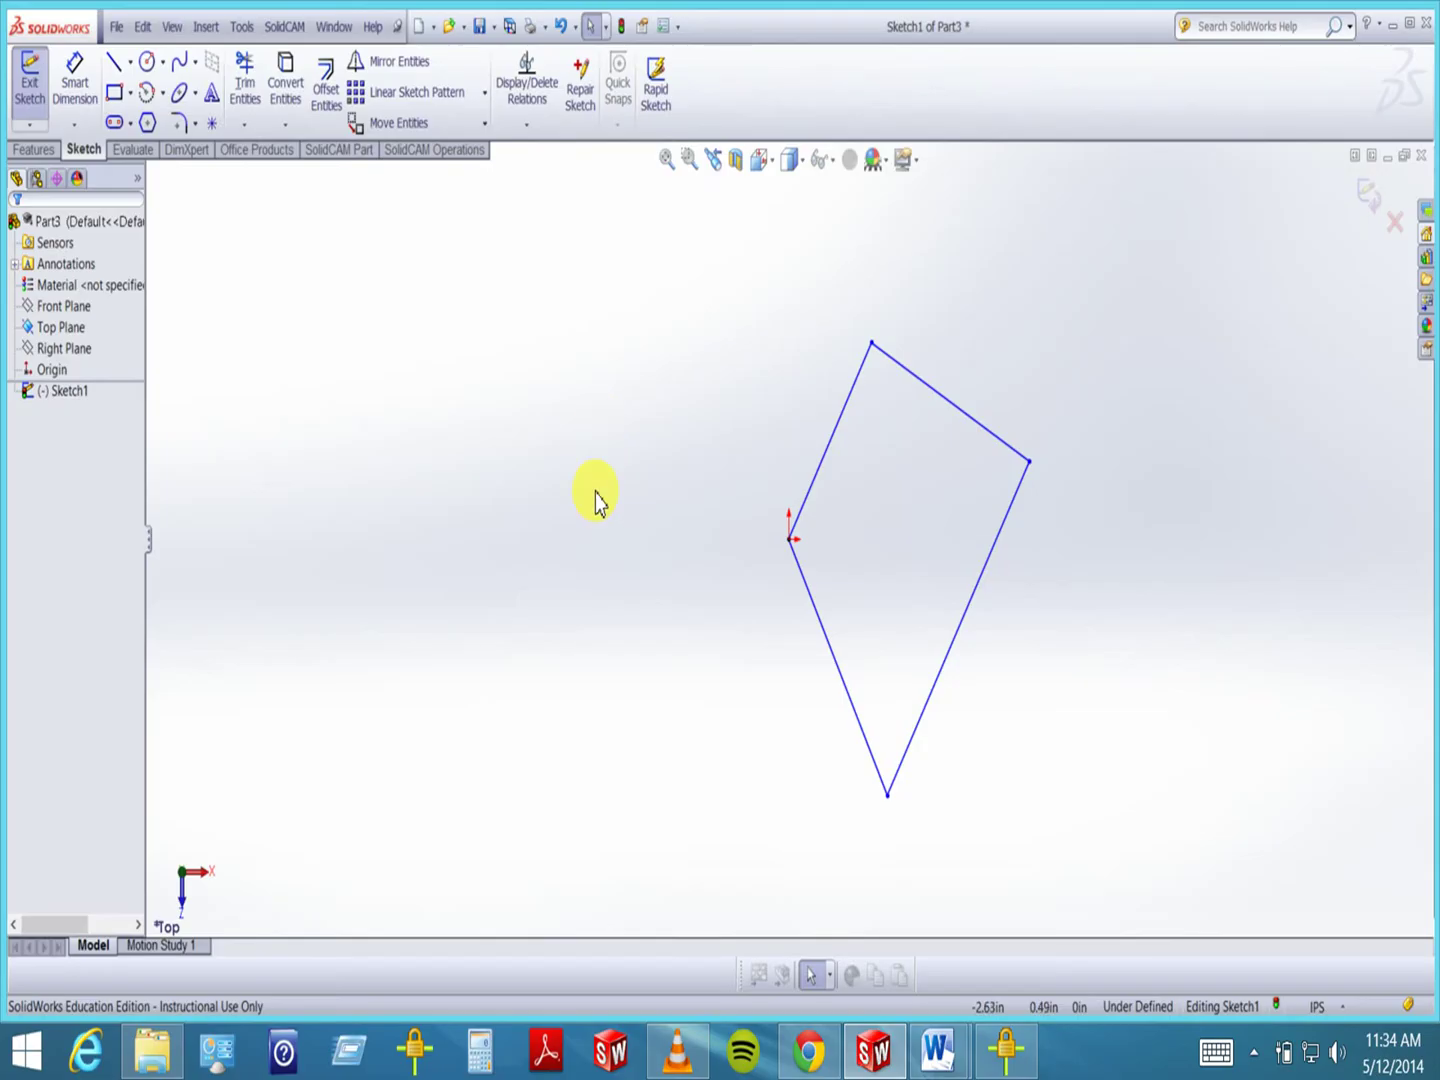
# - Delete the perpendicular relation between the loop's two upper lines
pyautogui.click(537, 103)
pyautogui.click(229, 301)
pyautogui.rightClick(229, 300)
pyautogui.click(266, 322)
pyautogui.click(161, 208)
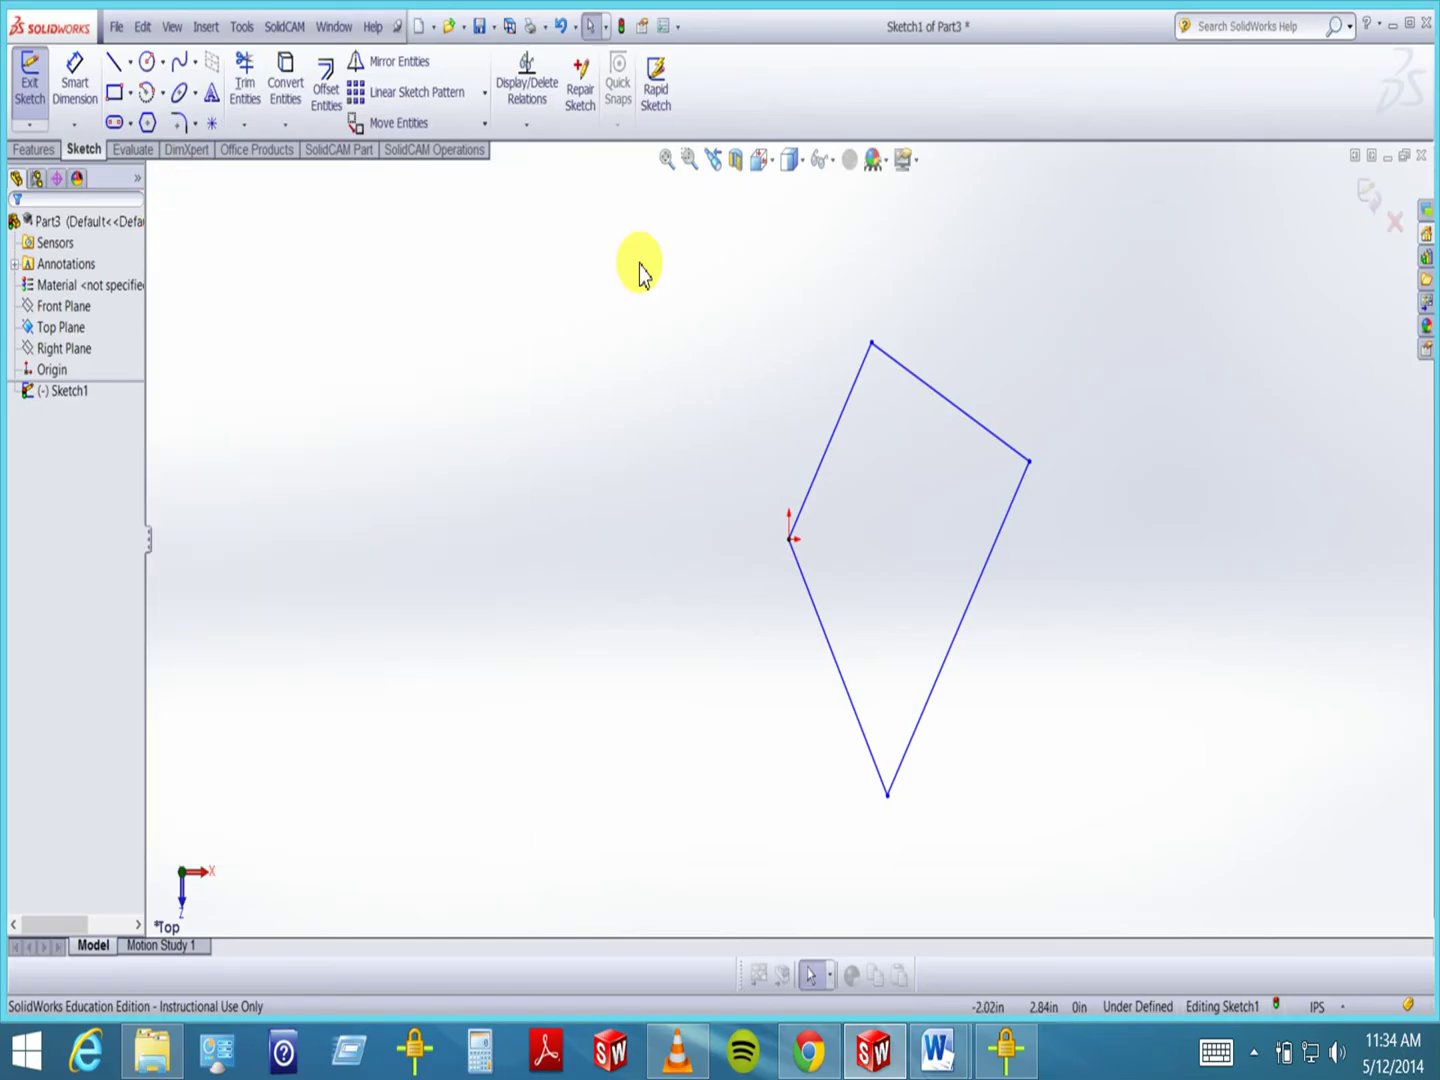
# - Move the loop's top corner to about X 1.45, Y 1.67 in
pyautogui.moveTo(876, 345)
pyautogui.mouseDown()
pyautogui.moveTo(820, 358)
pyautogui.moveTo(826, 418)
pyautogui.moveTo(902, 365)
pyautogui.moveTo(873, 346)
pyautogui.mouseUp()
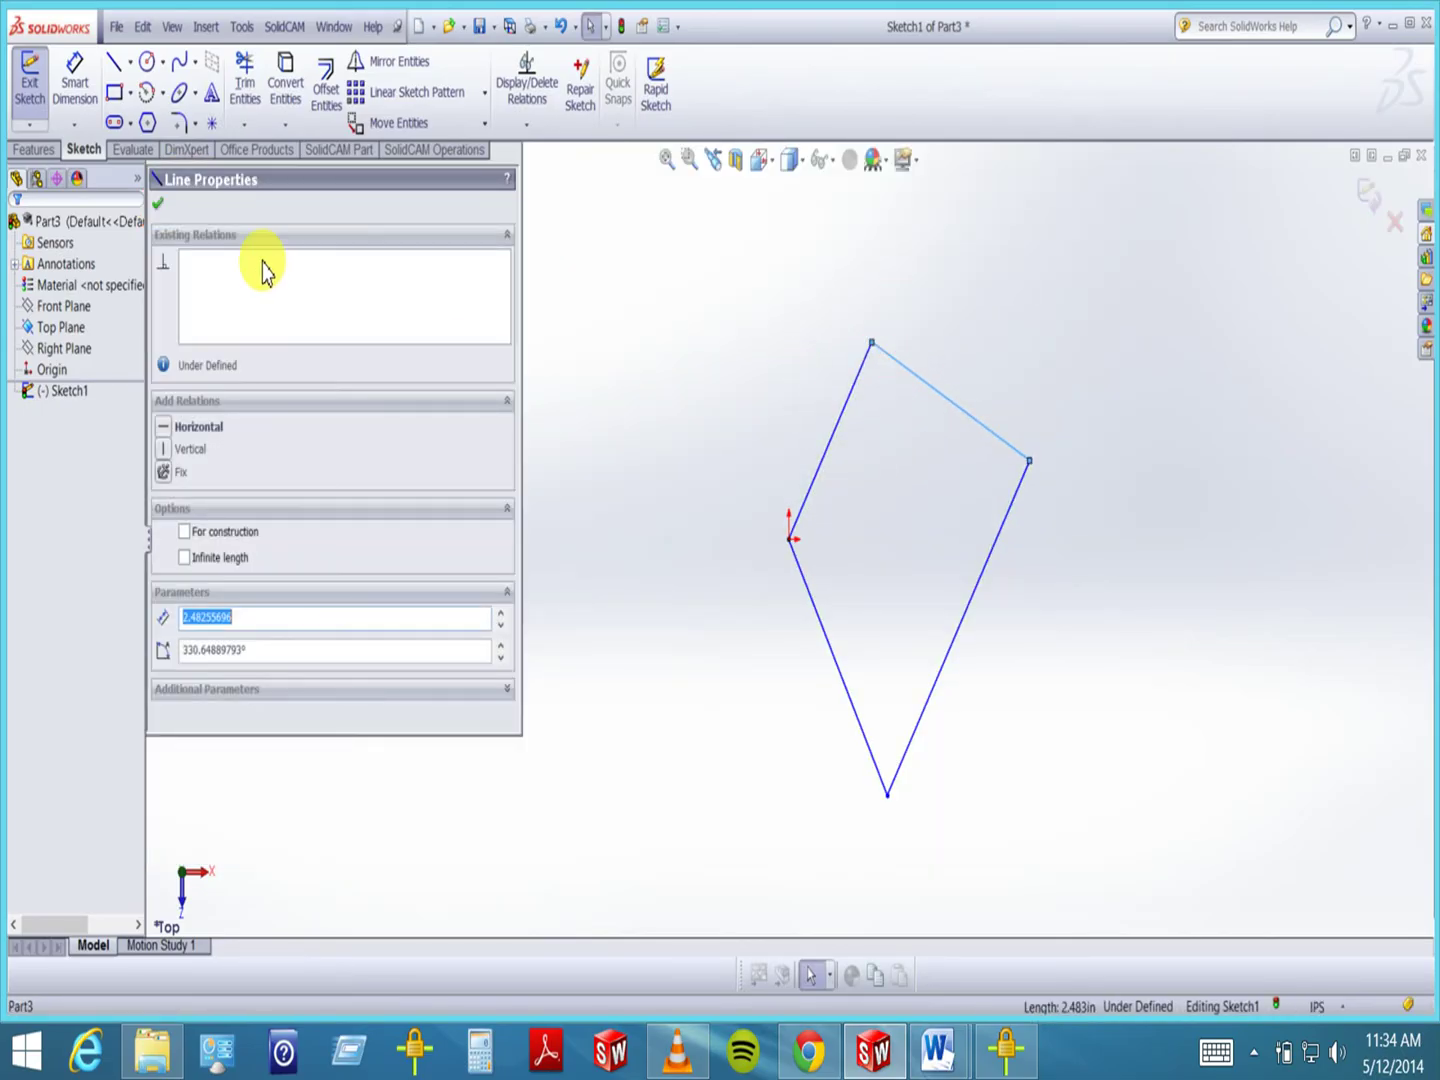
pyautogui.click(160, 207)
pyautogui.moveTo(871, 347)
pyautogui.mouseDown()
pyautogui.moveTo(831, 378)
pyautogui.moveTo(842, 458)
pyautogui.moveTo(967, 440)
pyautogui.moveTo(878, 480)
pyautogui.moveTo(783, 378)
pyautogui.moveTo(740, 282)
pyautogui.moveTo(873, 313)
pyautogui.moveTo(987, 287)
pyautogui.moveTo(701, 340)
pyautogui.moveTo(822, 440)
pyautogui.moveTo(990, 325)
pyautogui.moveTo(895, 376)
pyautogui.mouseUp()
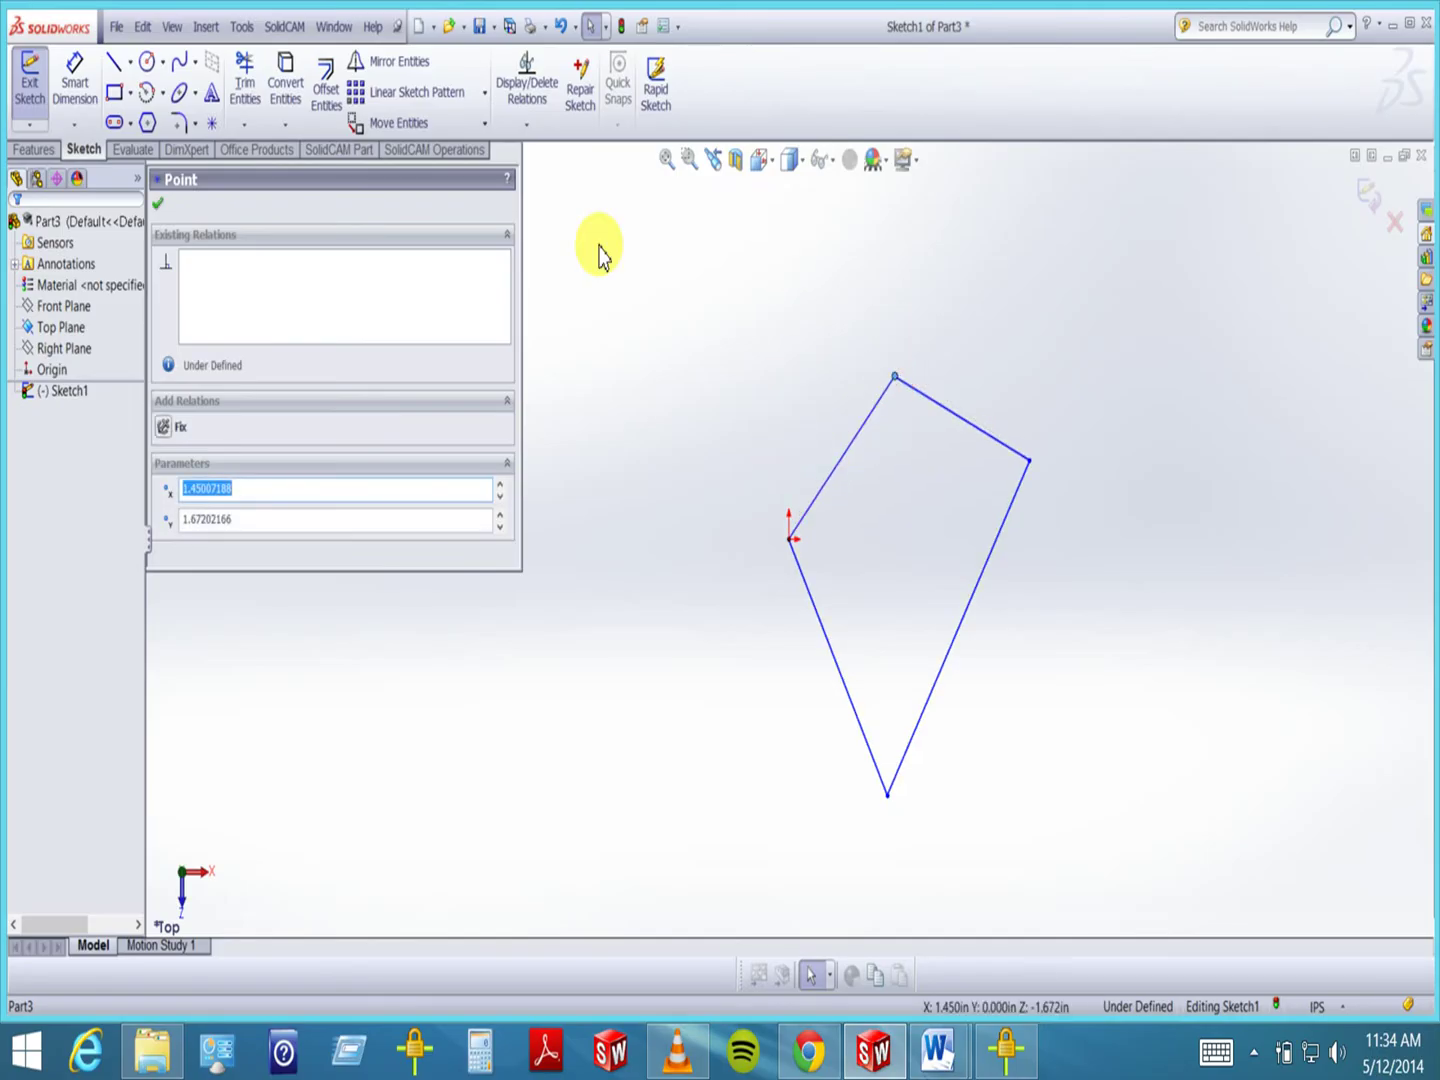
pyautogui.click(158, 211)
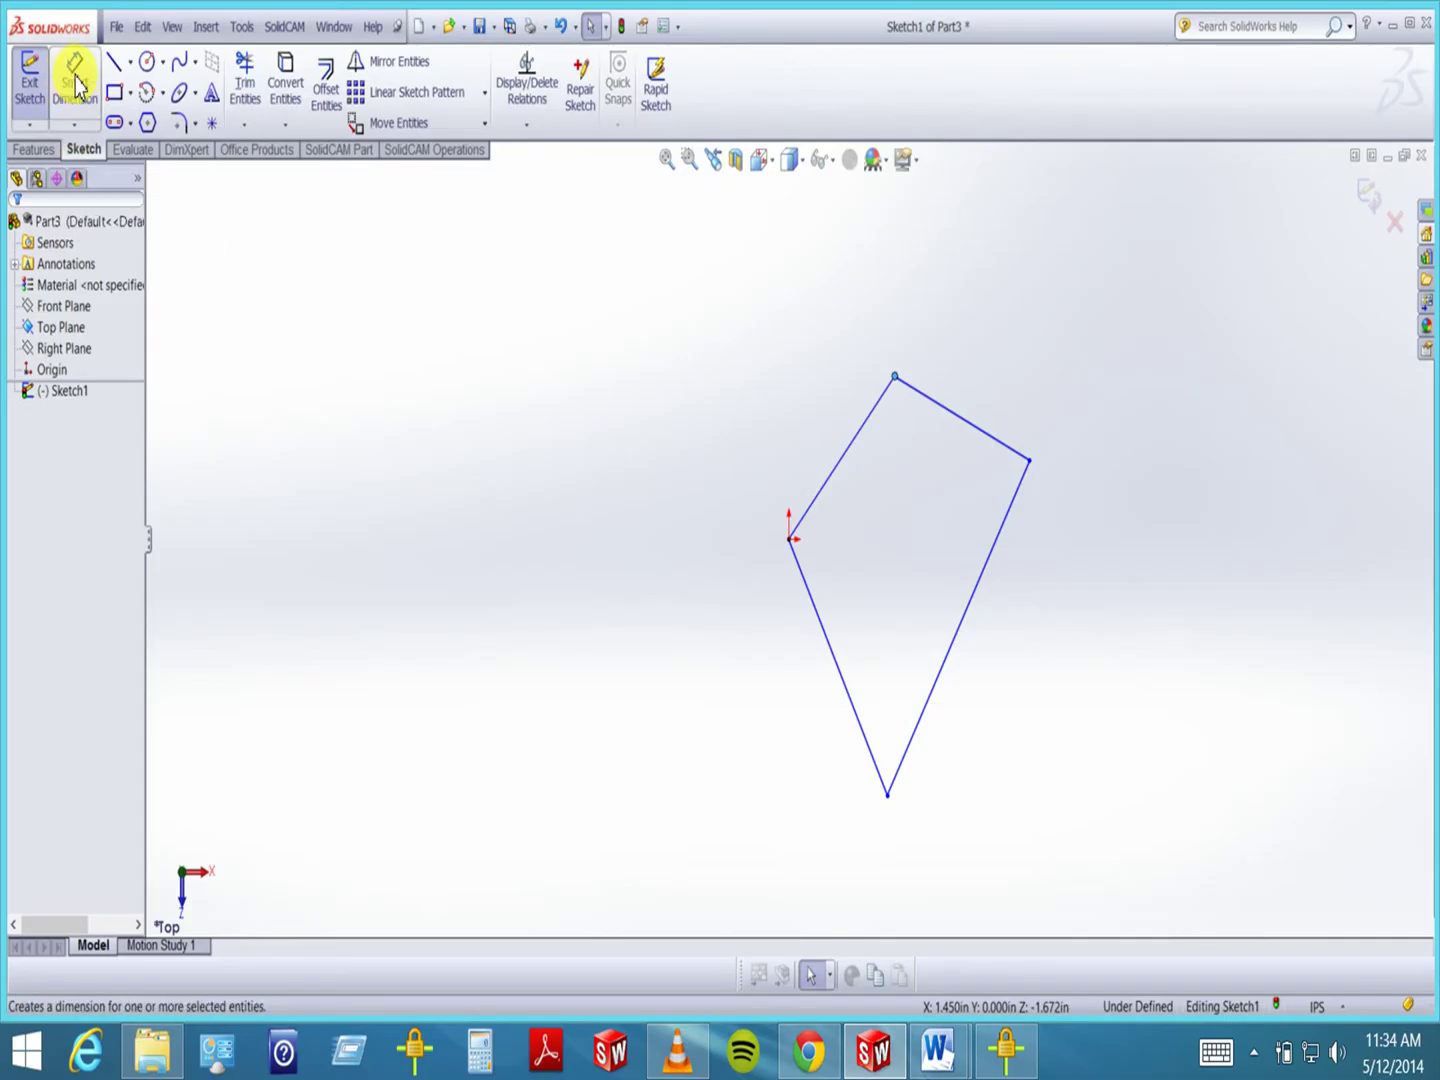
# - Dimension the line from the origin to the loop's top corner at 2 in and move that corner slightly around the origin
pyautogui.click(77, 128)
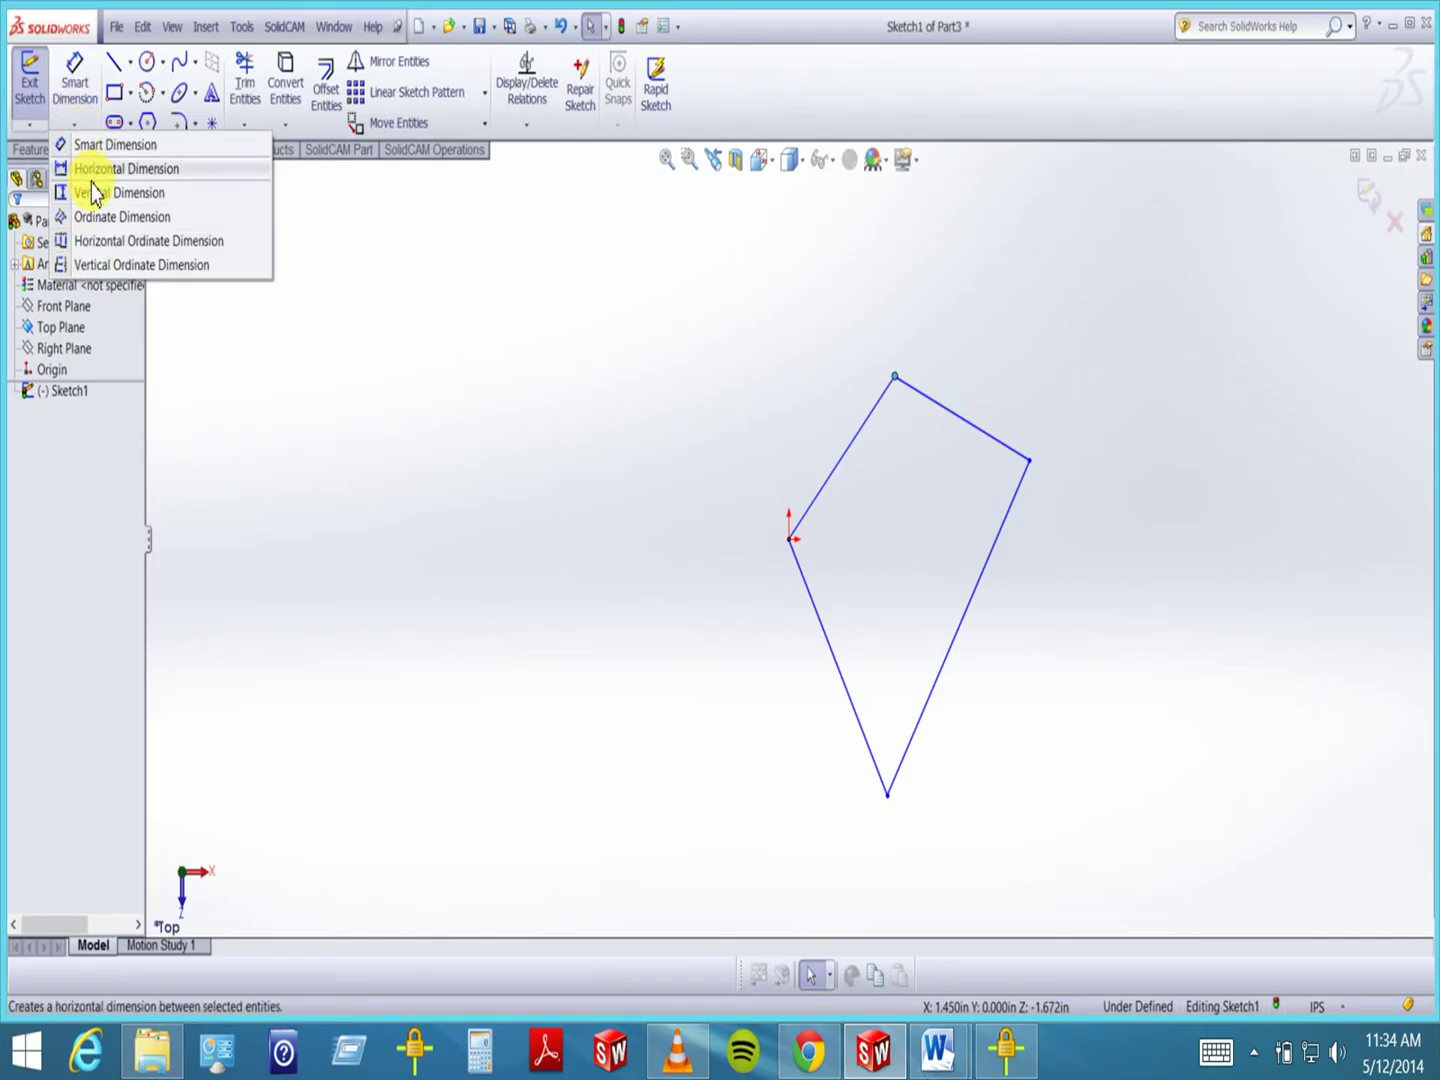
pyautogui.click(74, 75)
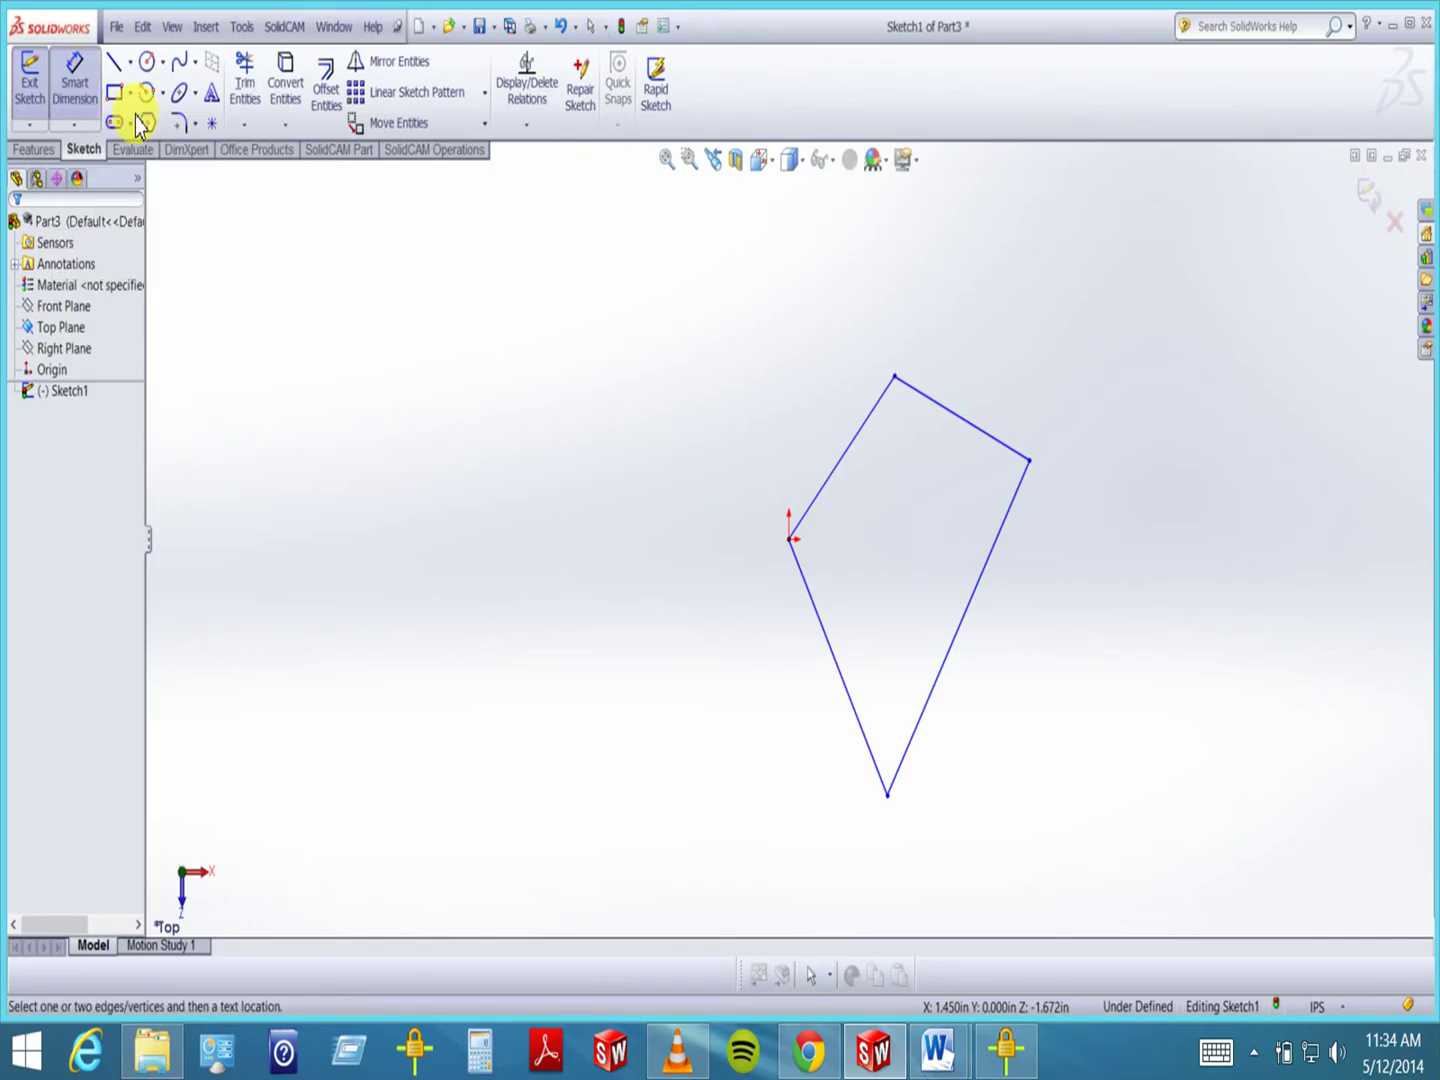
pyautogui.click(845, 462)
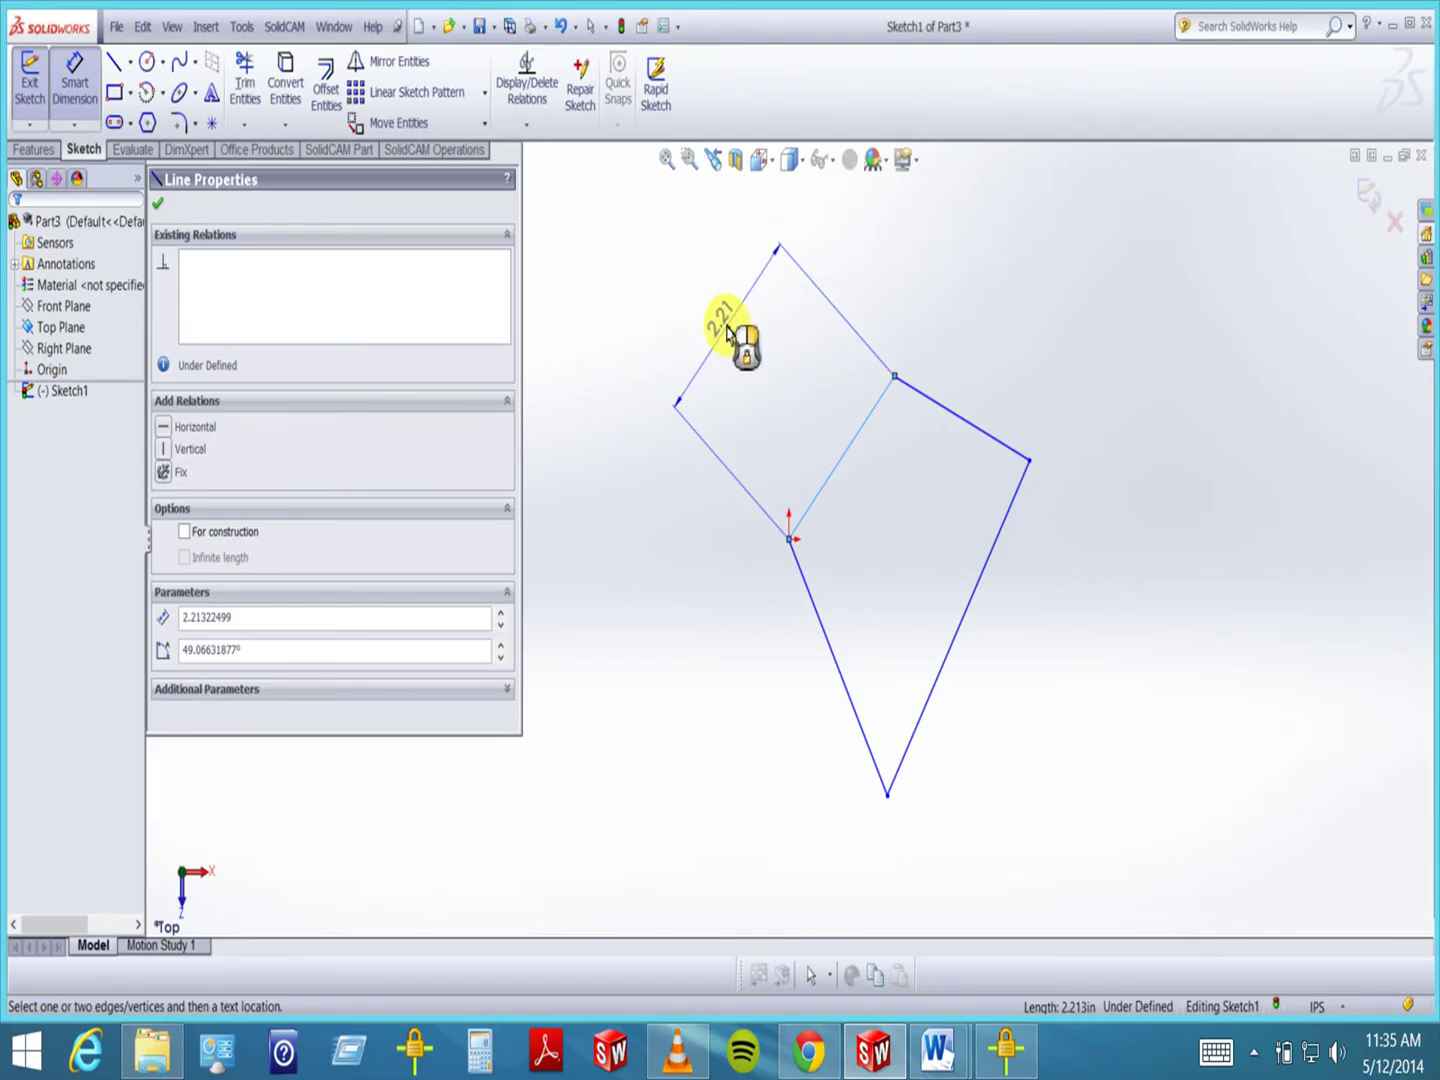
pyautogui.click(715, 325)
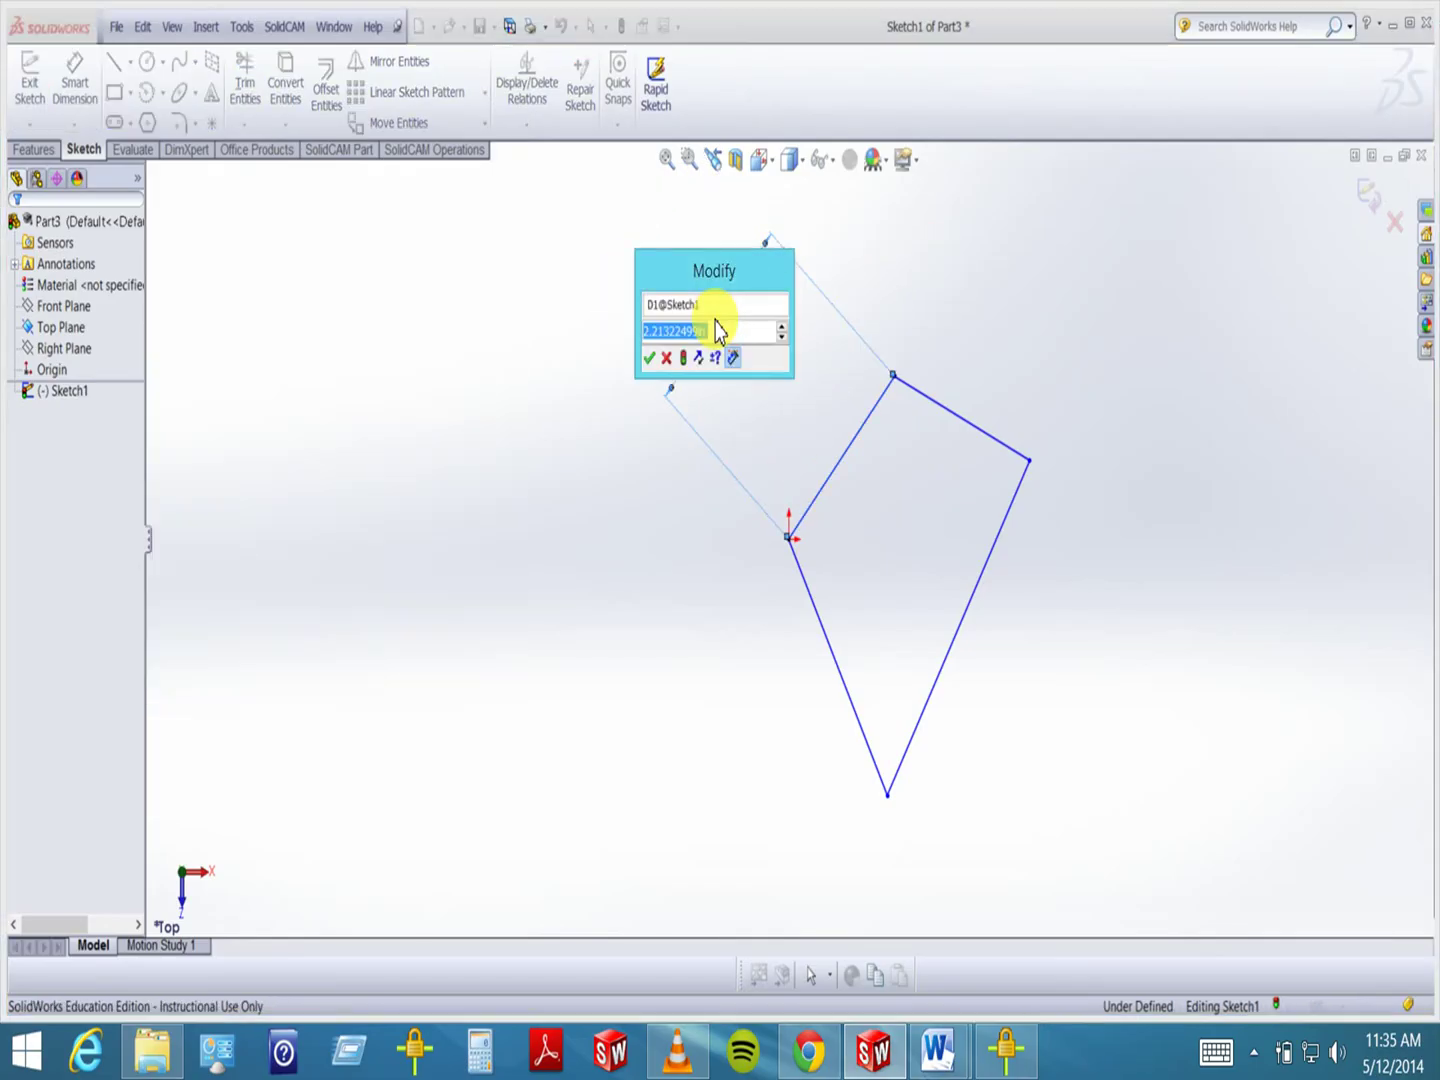
pyautogui.moveTo(730, 331); pyautogui.dragTo(621, 333)
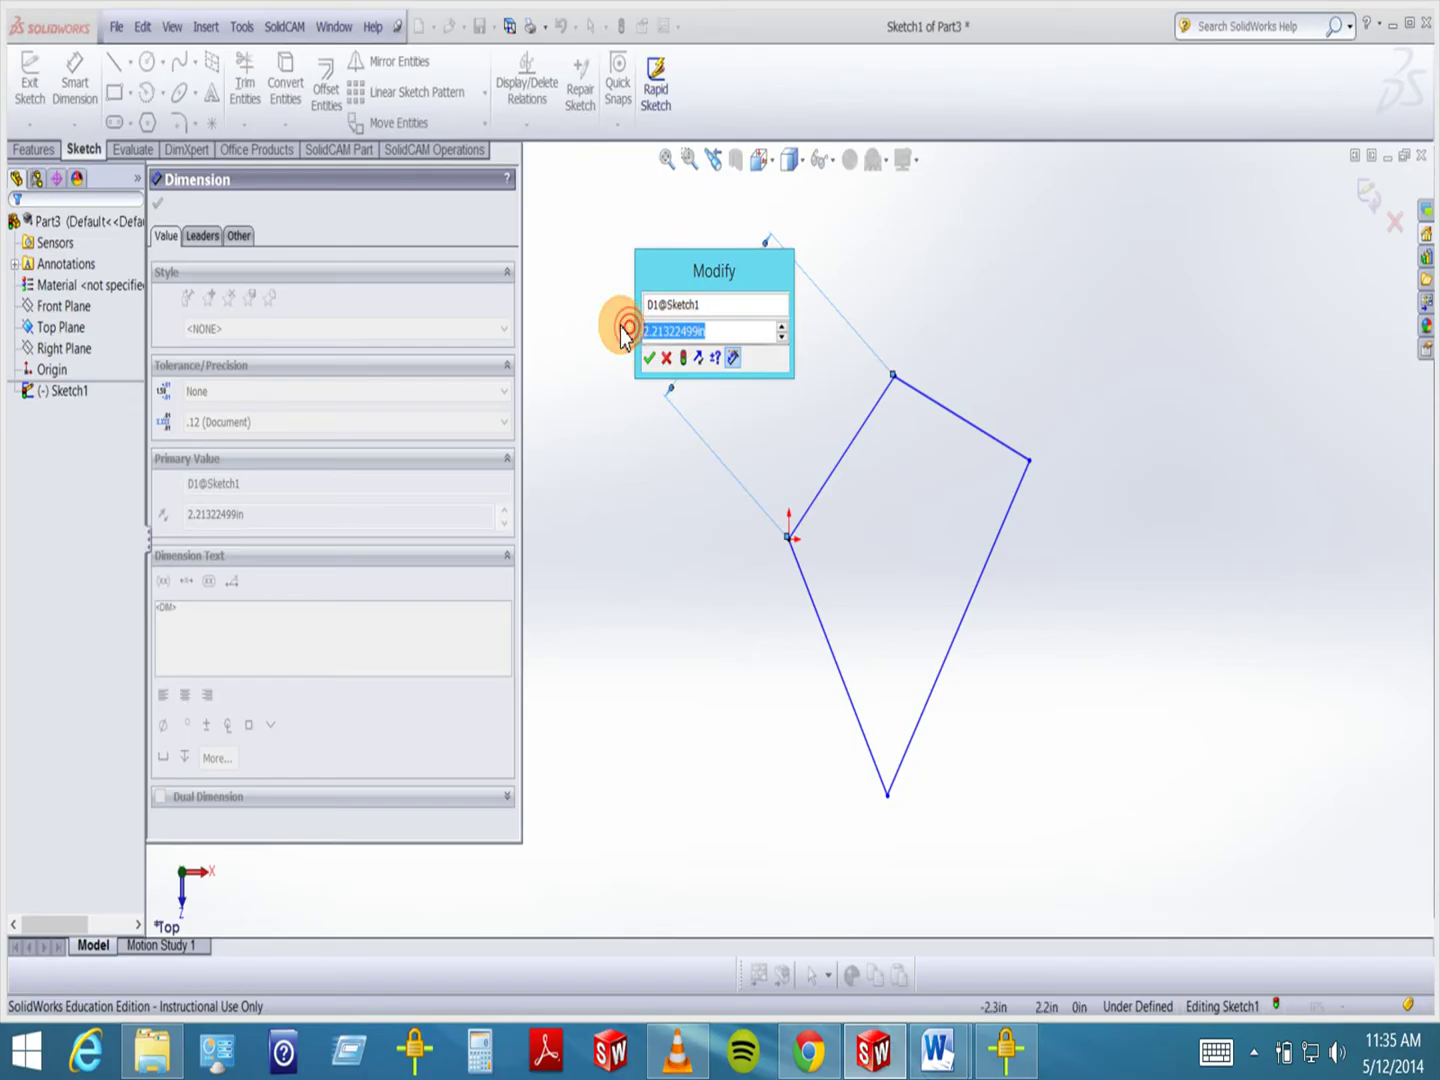
pyautogui.write('2')
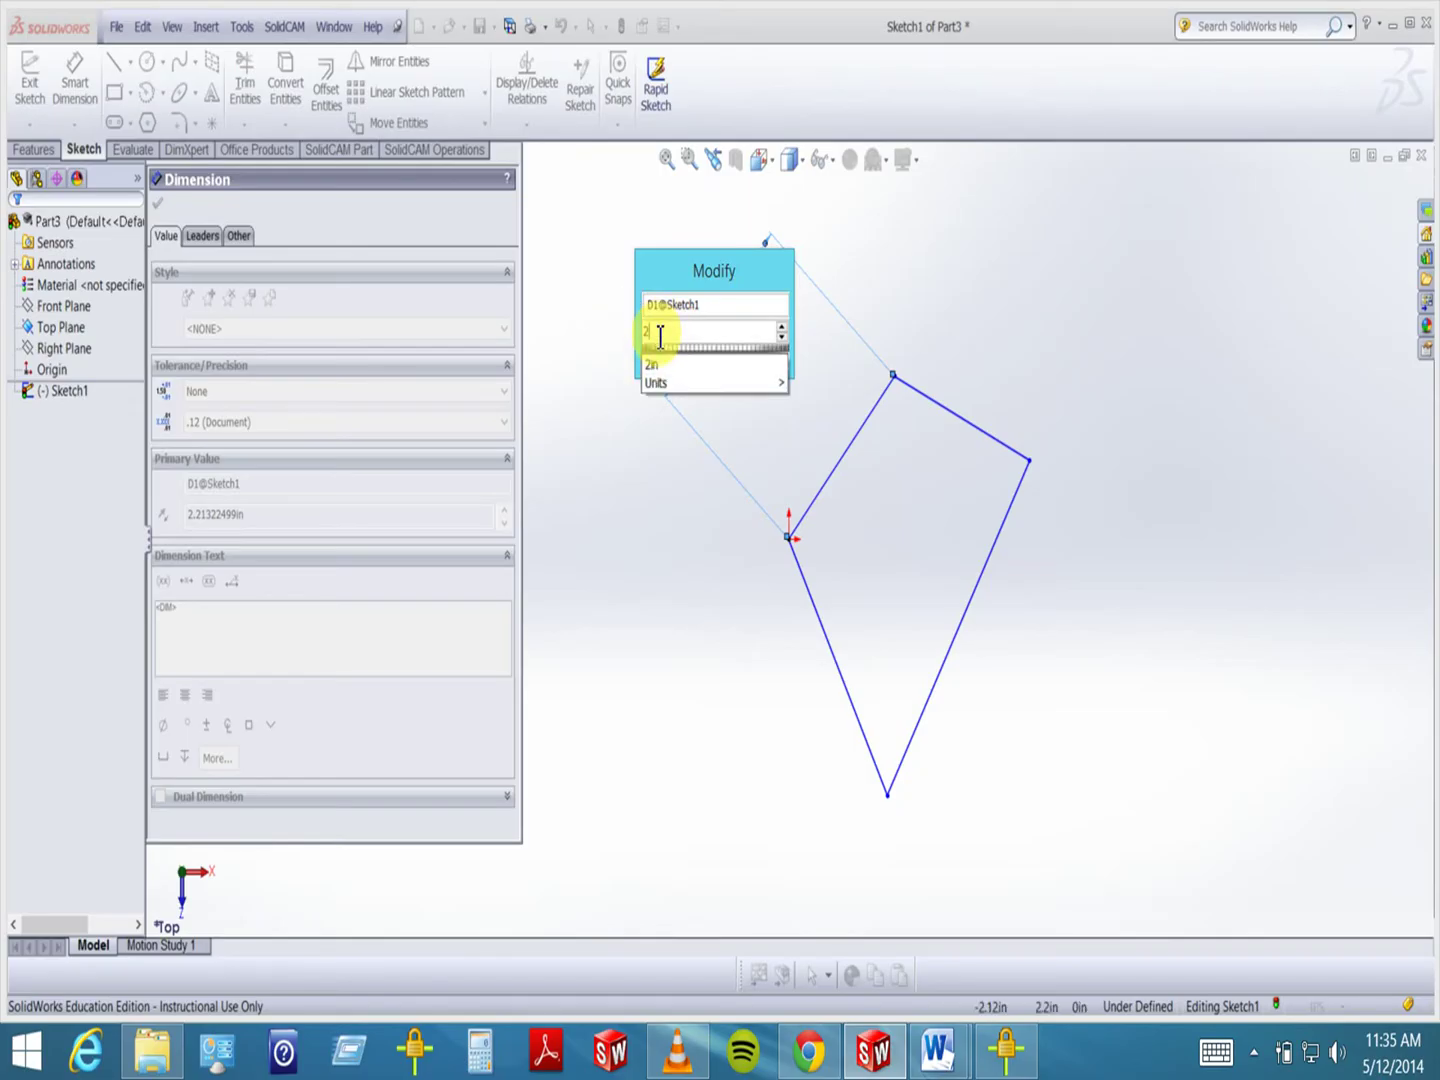
pyautogui.press('Return')
pyautogui.click(160, 210)
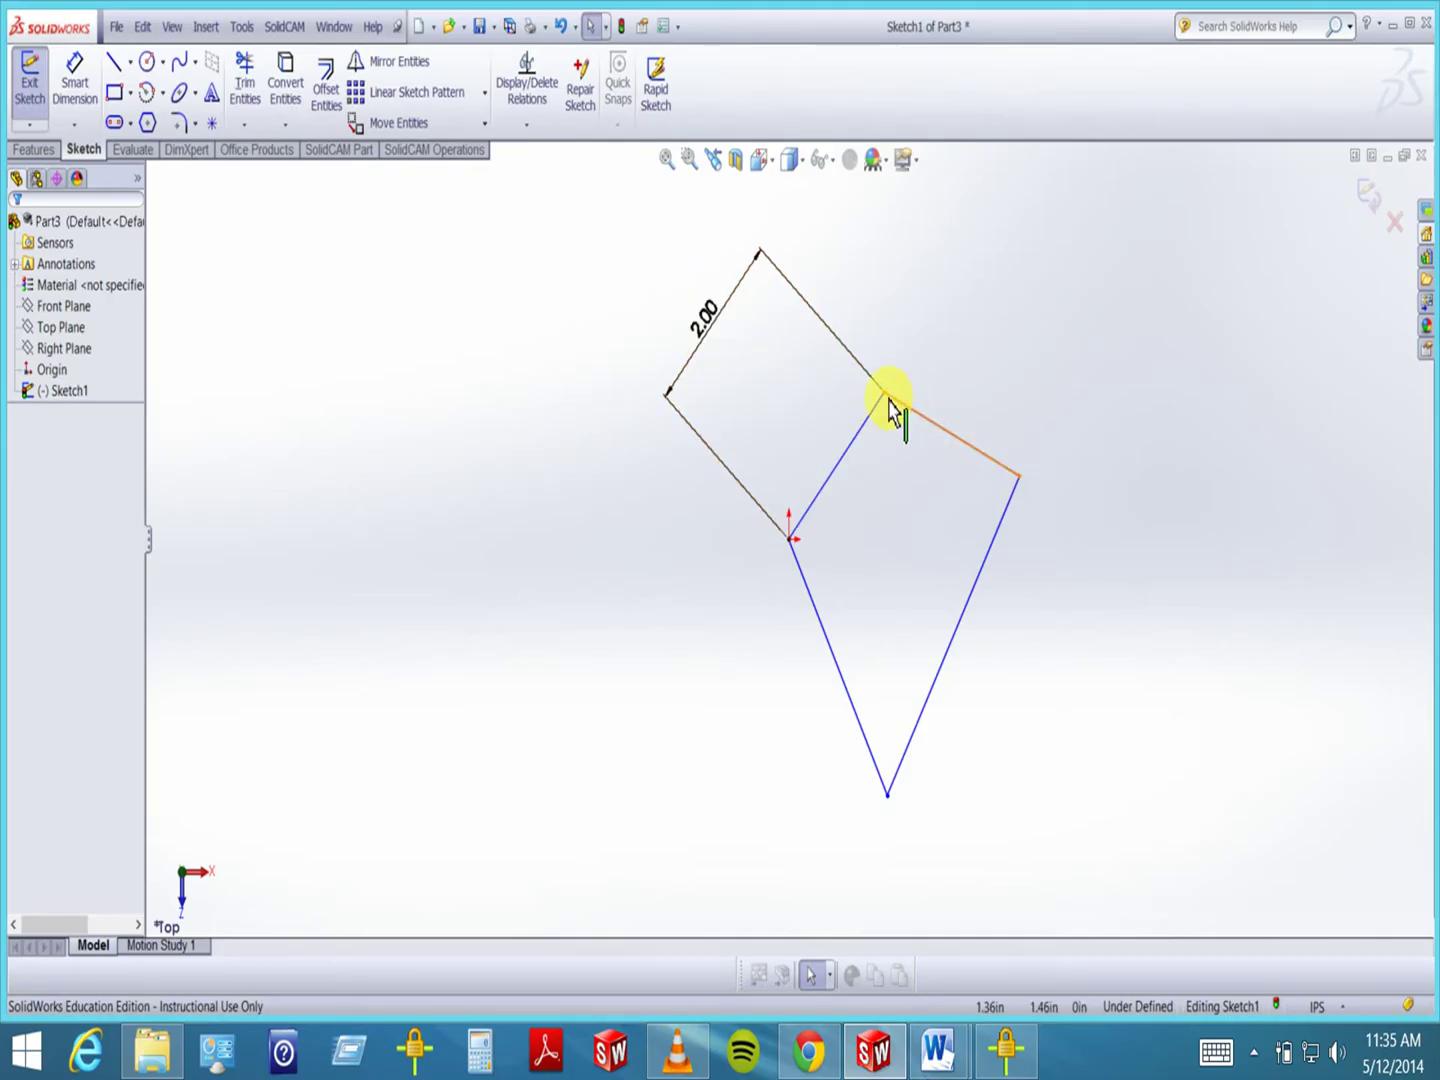
pyautogui.moveTo(886, 404)
pyautogui.mouseDown()
pyautogui.moveTo(905, 514)
pyautogui.moveTo(890, 481)
pyautogui.moveTo(921, 560)
pyautogui.moveTo(896, 643)
pyautogui.moveTo(847, 680)
pyautogui.moveTo(823, 648)
pyautogui.moveTo(951, 571)
pyautogui.moveTo(1000, 328)
pyautogui.moveTo(824, 251)
pyautogui.moveTo(780, 284)
pyautogui.moveTo(866, 283)
pyautogui.moveTo(931, 352)
pyautogui.mouseUp()
pyautogui.click(1092, 382)
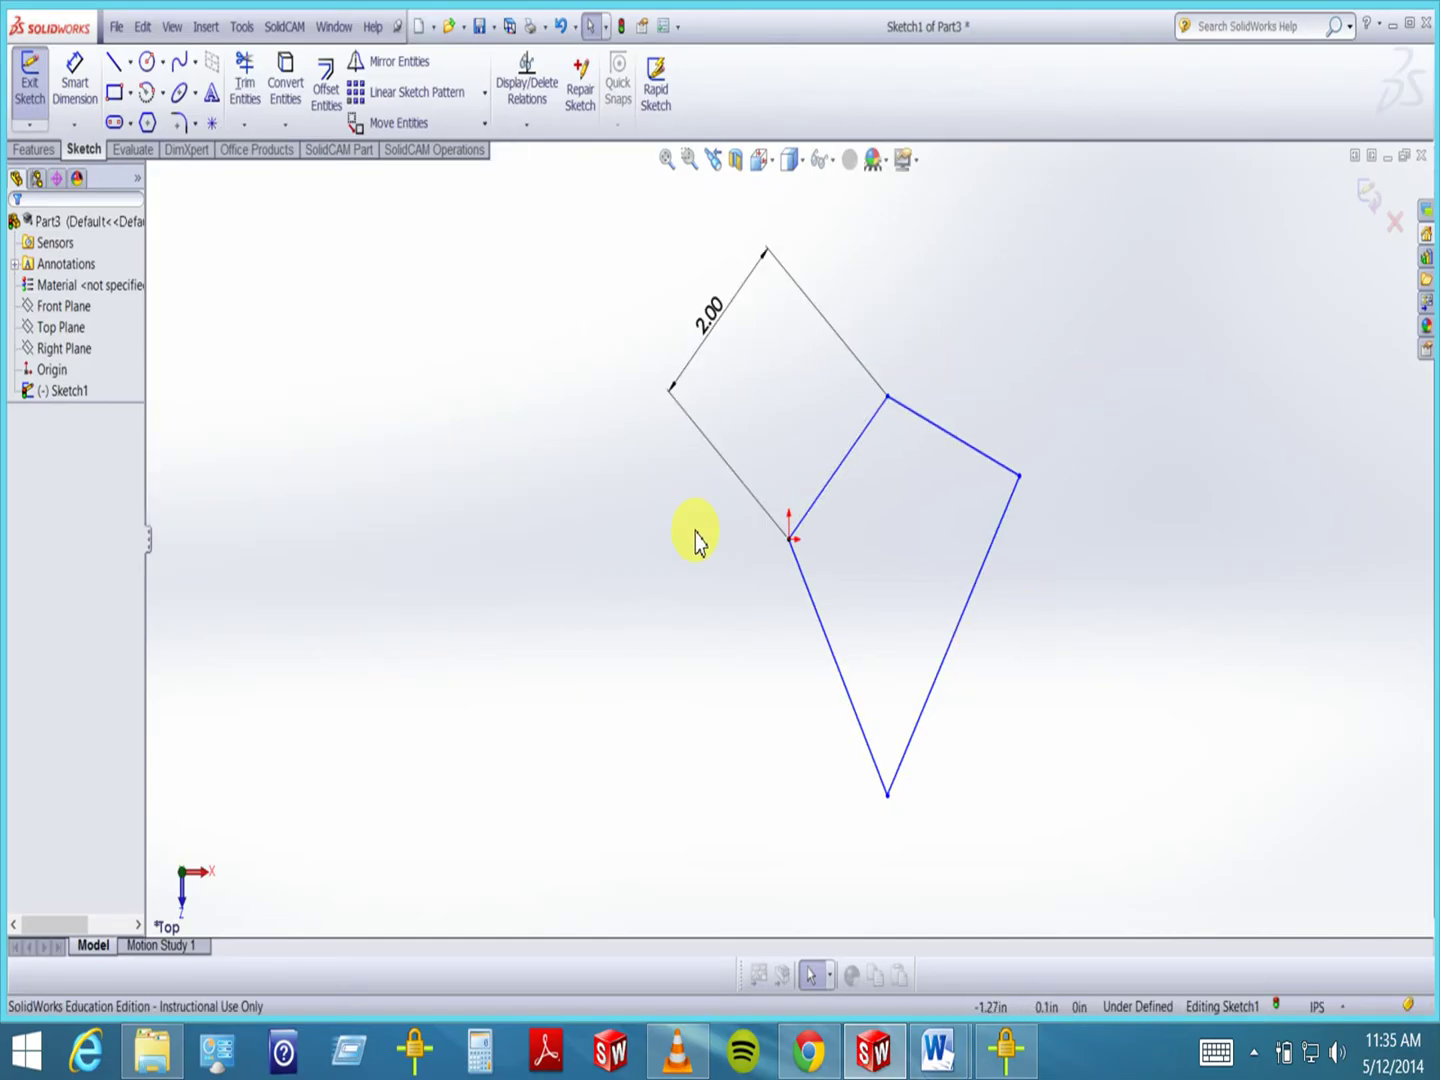
# - Dimension the angle between the two lower lines at 75° and move the loop's outer corner to about X 4.5, Y 0.5 in
pyautogui.click(76, 92)
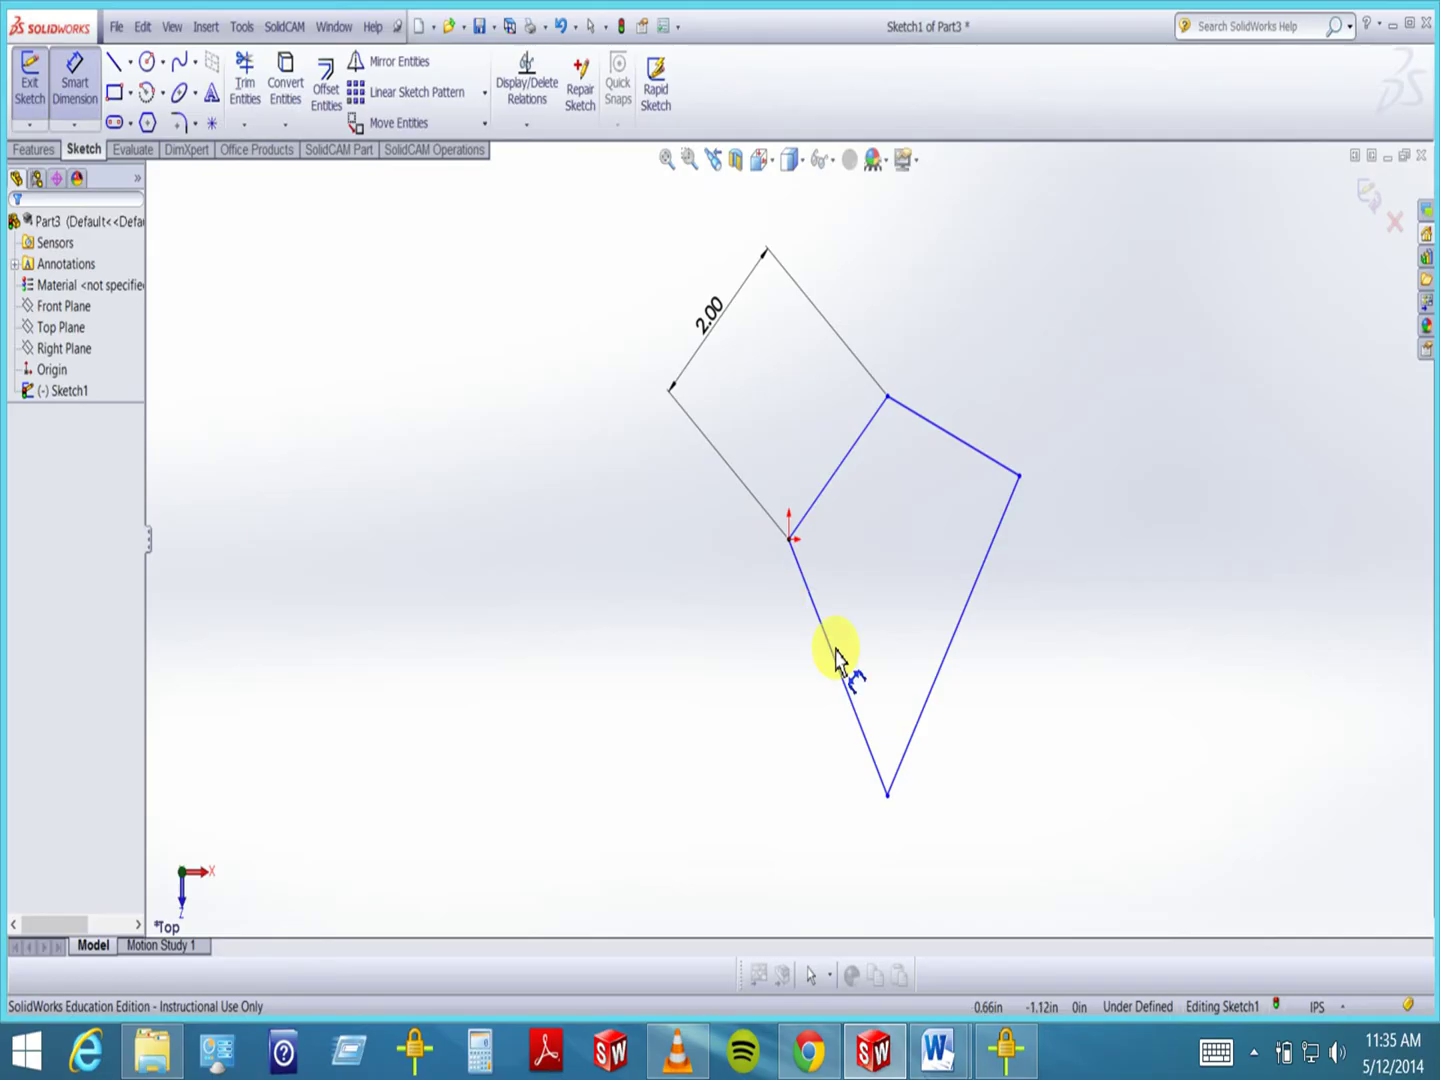
pyautogui.click(856, 716)
pyautogui.click(930, 692)
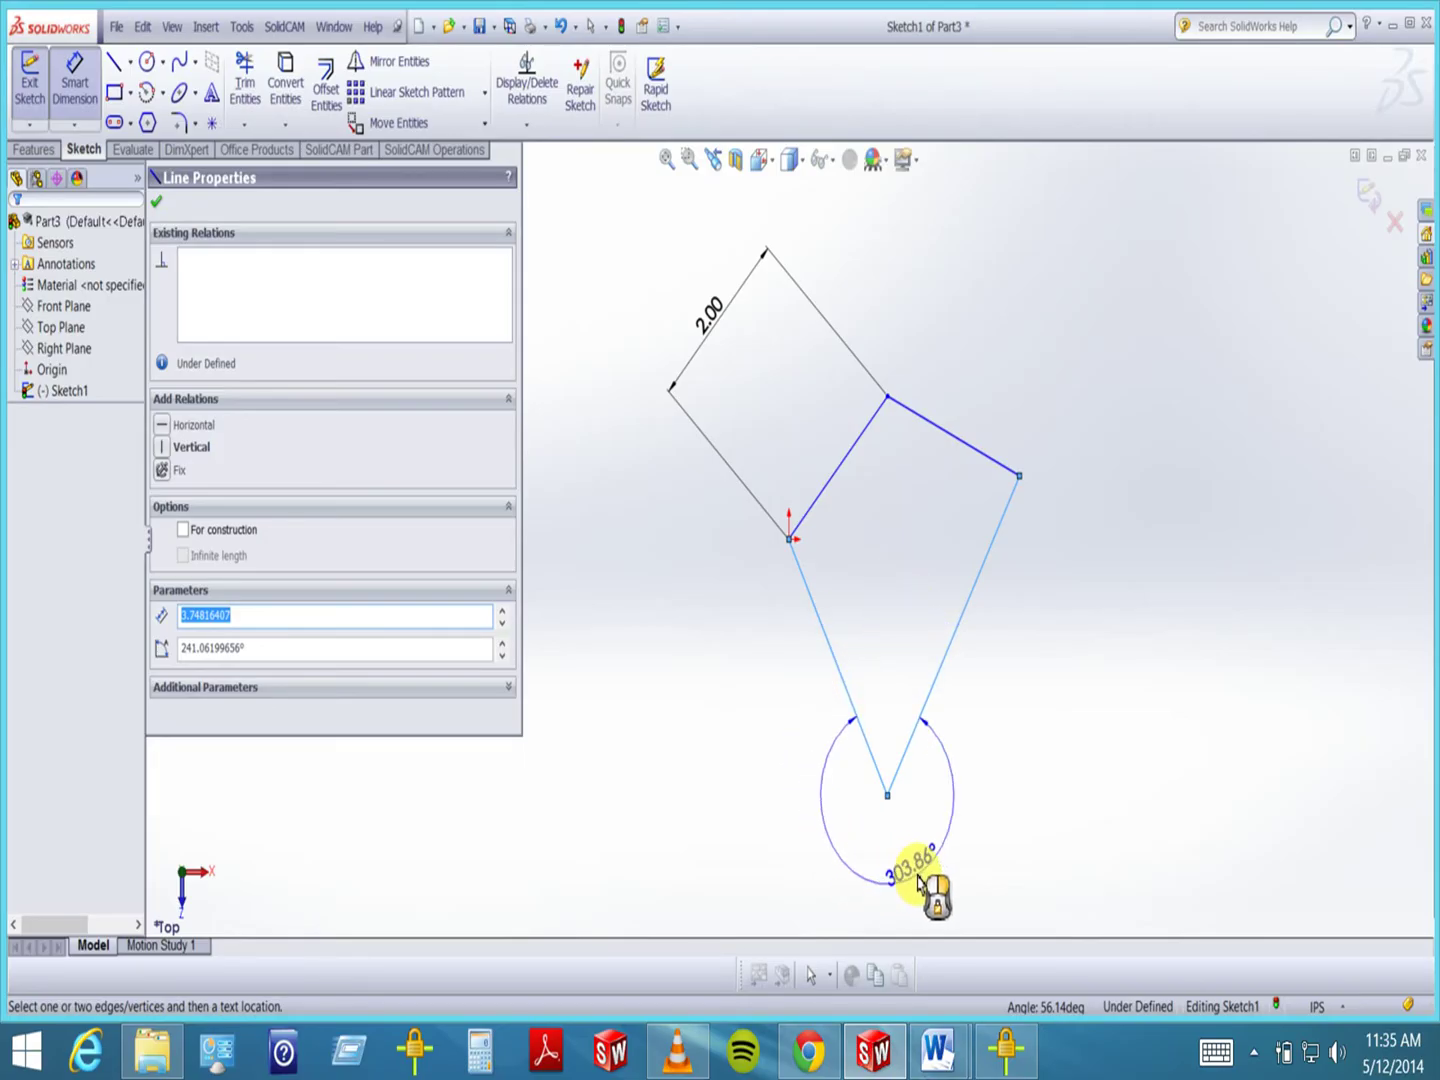
pyautogui.click(890, 689)
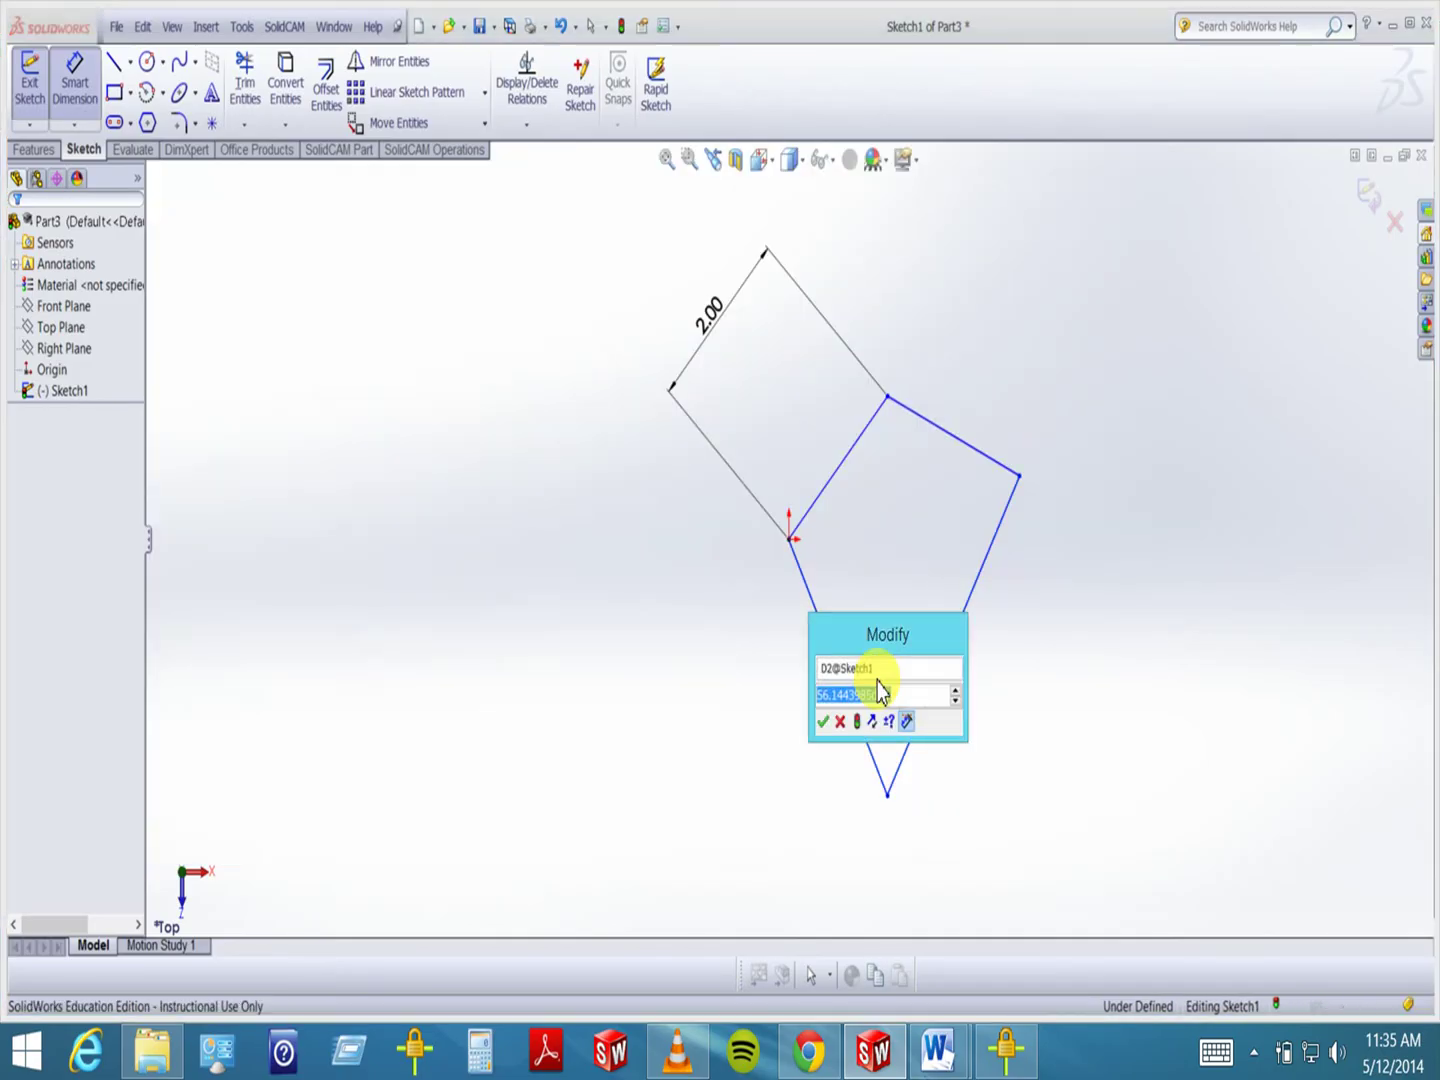
pyautogui.write('75')
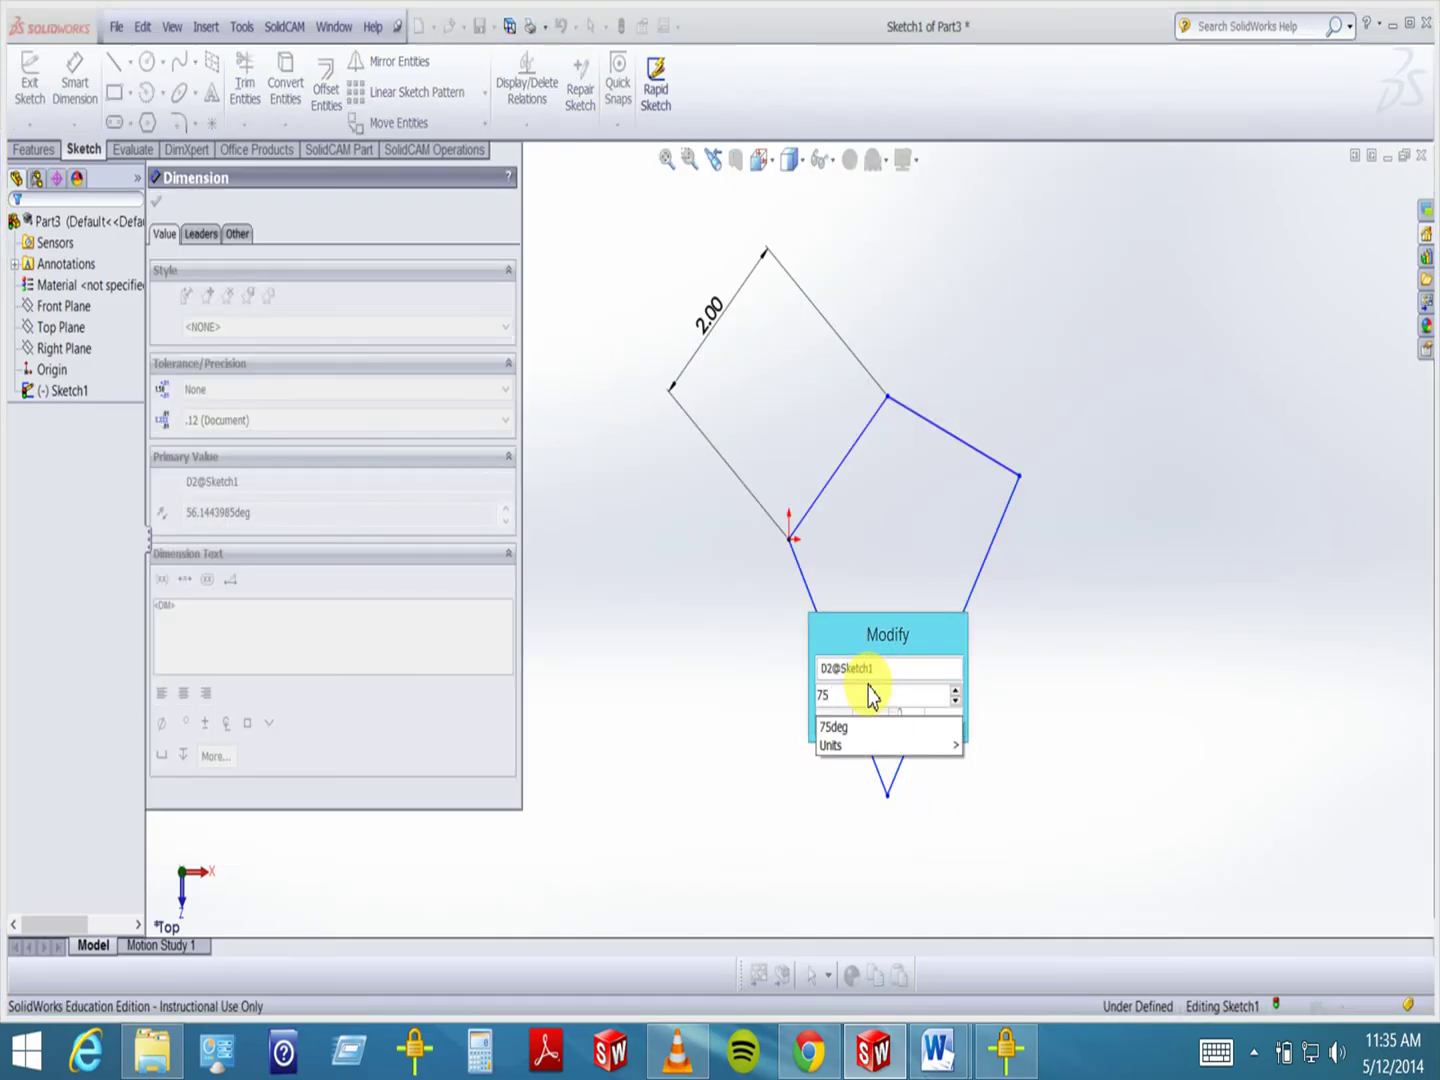
pyautogui.press('Return')
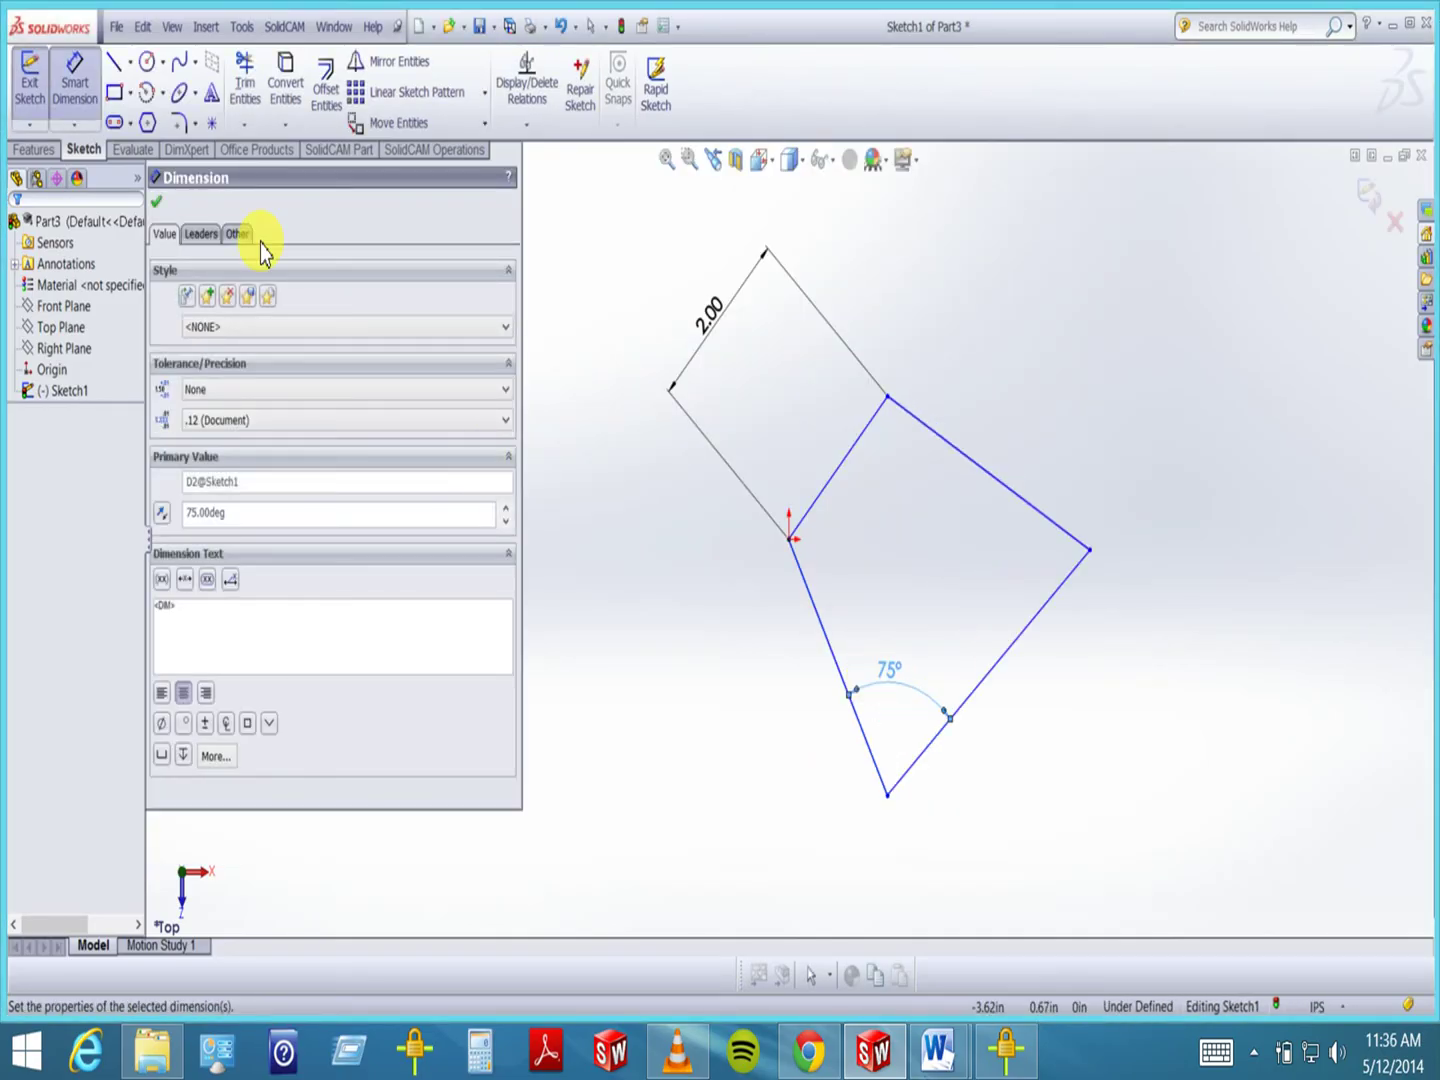
pyautogui.click(152, 199)
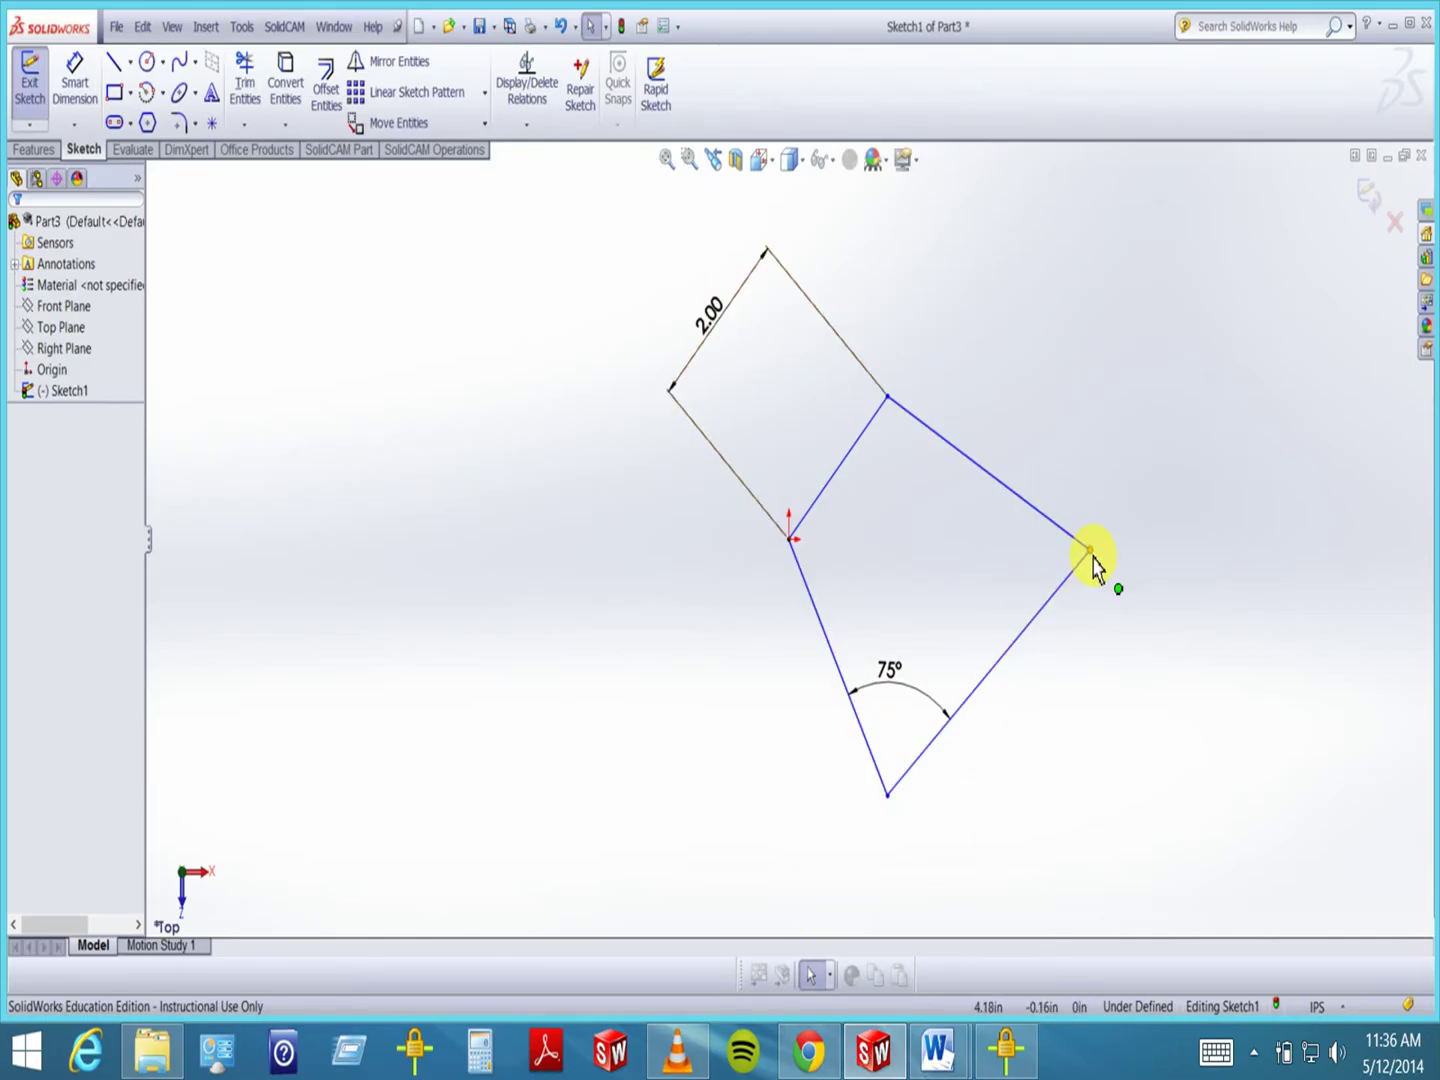
pyautogui.moveTo(1093, 560)
pyautogui.mouseDown()
pyautogui.moveTo(1077, 646)
pyautogui.moveTo(1183, 595)
pyautogui.moveTo(1088, 410)
pyautogui.moveTo(923, 418)
pyautogui.moveTo(860, 621)
pyautogui.moveTo(1001, 781)
pyautogui.moveTo(1143, 485)
pyautogui.moveTo(1006, 296)
pyautogui.moveTo(752, 357)
pyautogui.moveTo(881, 694)
pyautogui.moveTo(1072, 460)
pyautogui.moveTo(1061, 528)
pyautogui.moveTo(911, 602)
pyautogui.moveTo(1170, 584)
pyautogui.moveTo(1046, 656)
pyautogui.moveTo(784, 599)
pyautogui.moveTo(805, 755)
pyautogui.moveTo(1055, 546)
pyautogui.moveTo(1098, 653)
pyautogui.moveTo(1093, 495)
pyautogui.moveTo(1086, 540)
pyautogui.moveTo(1085, 525)
pyautogui.moveTo(1042, 512)
pyautogui.moveTo(1116, 500)
pyautogui.mouseUp()
pyautogui.click(684, 634)
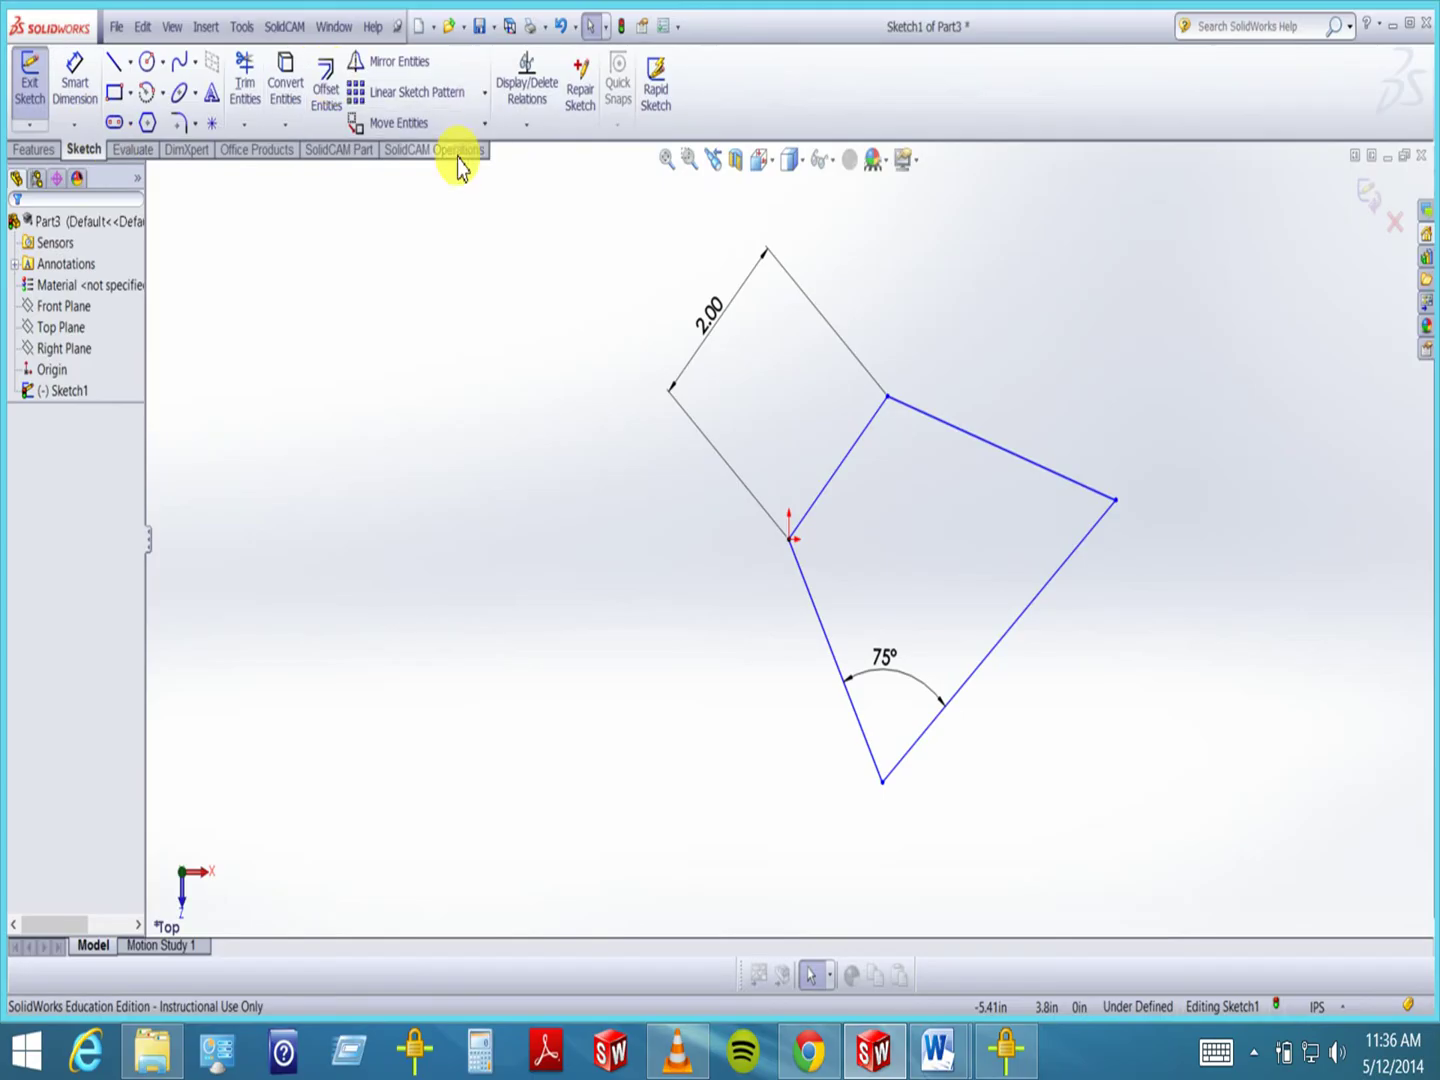
# - Add a horizontal relation to the line joining the loop's top corner and outer corner
pyautogui.click(527, 128)
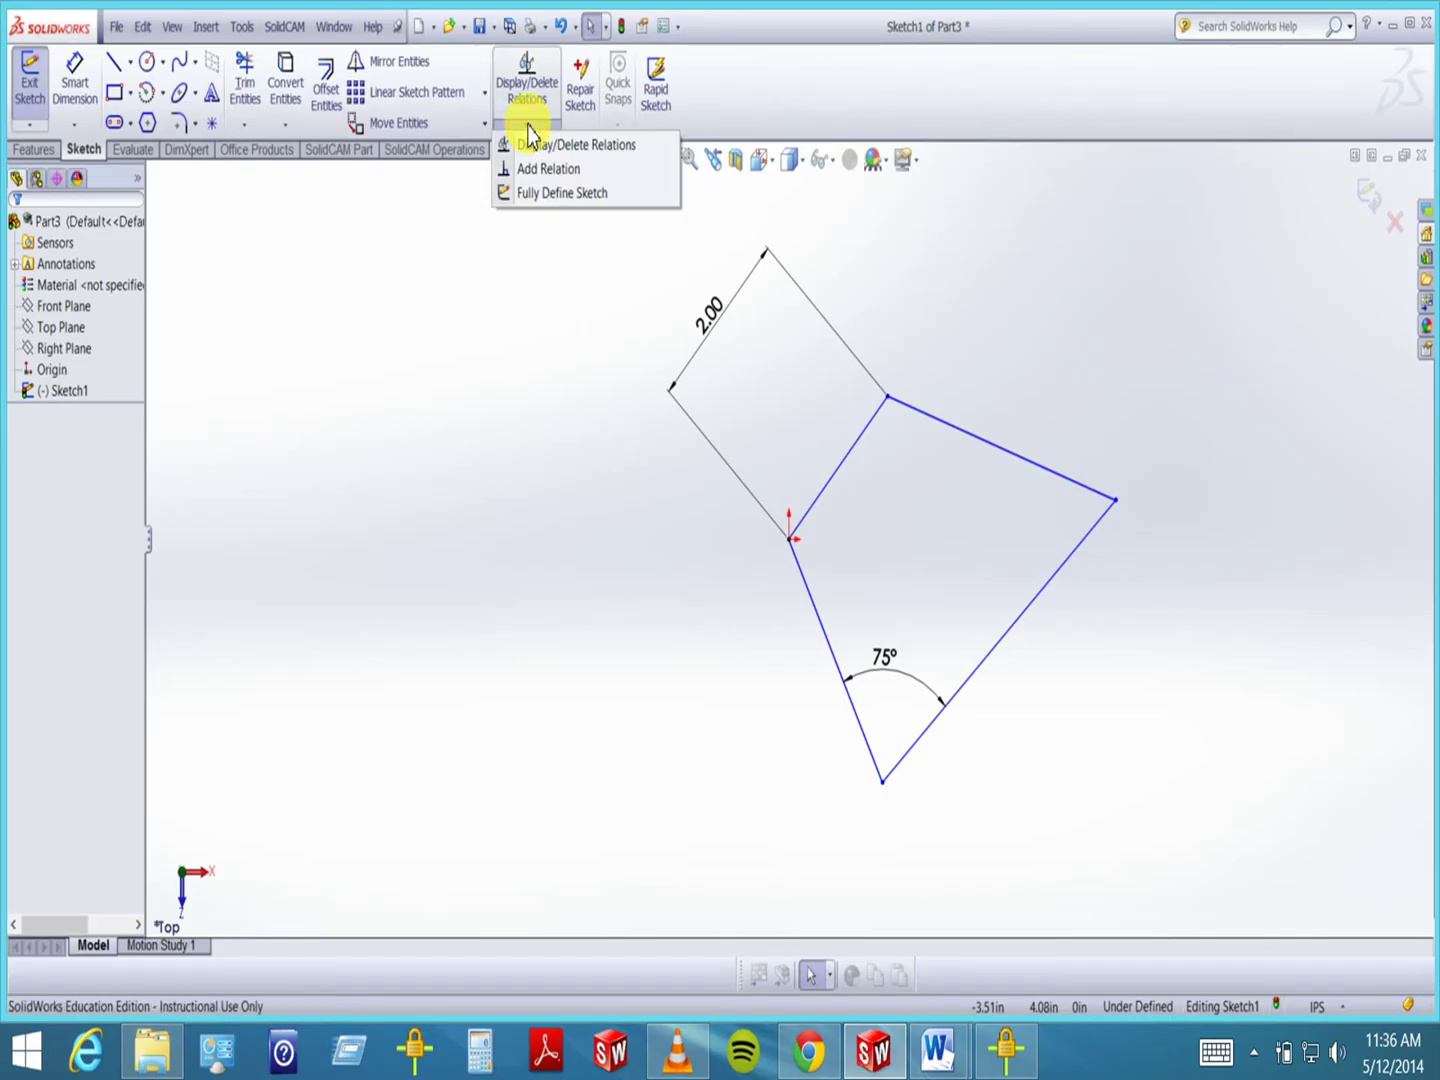
pyautogui.click(364, 275)
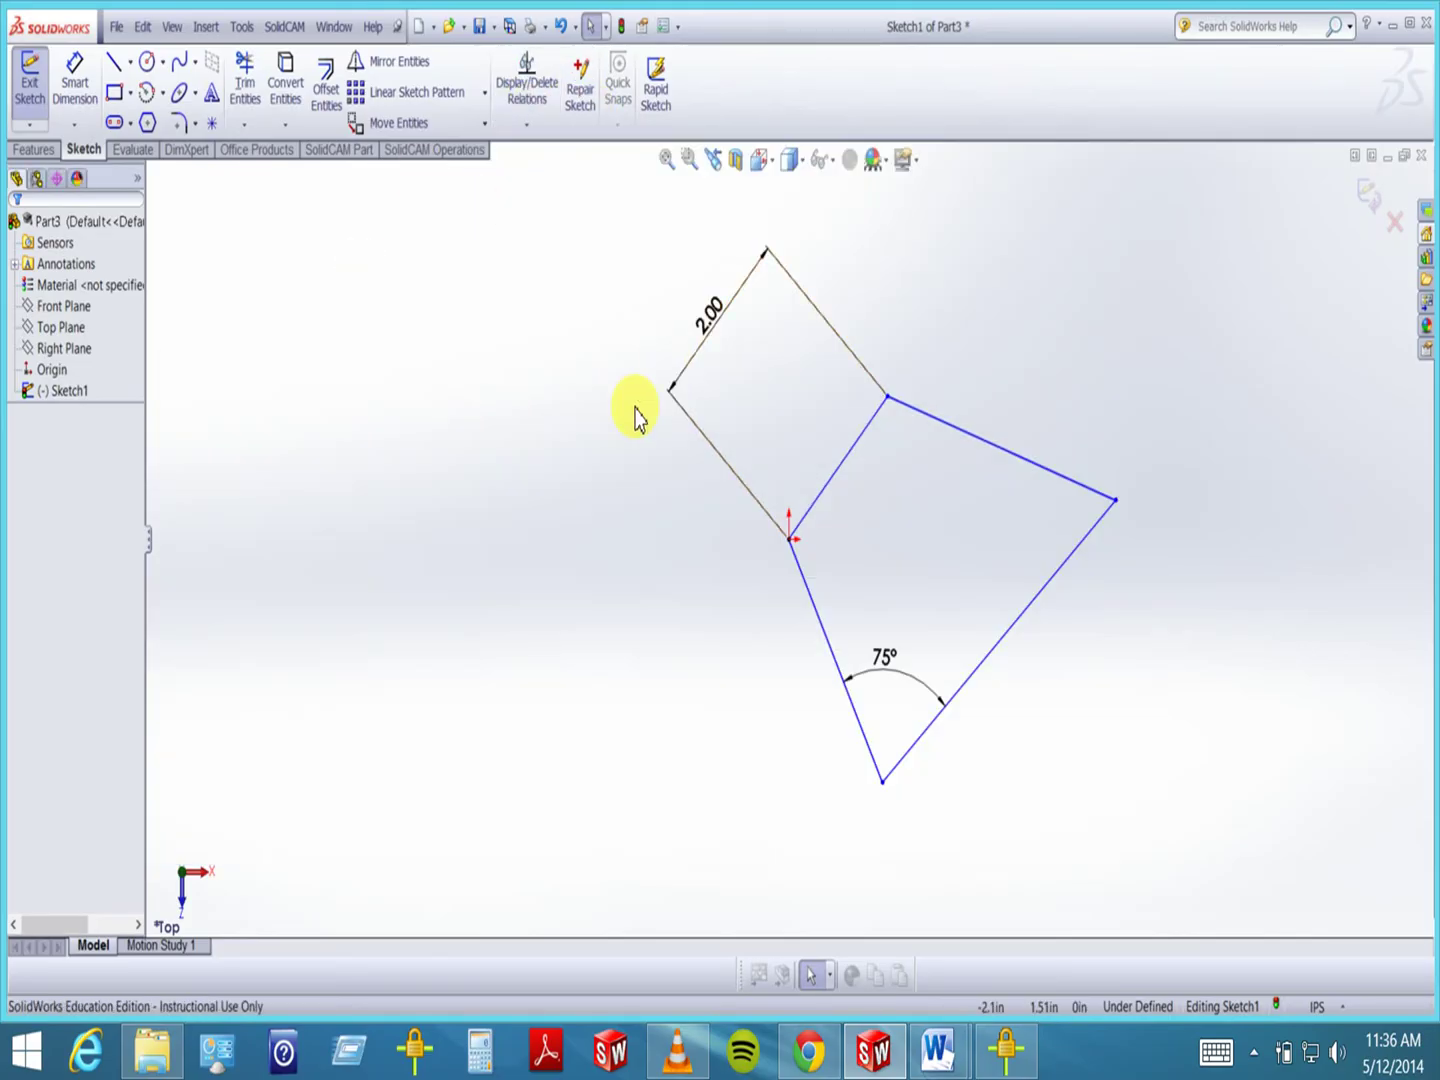
pyautogui.click(525, 128)
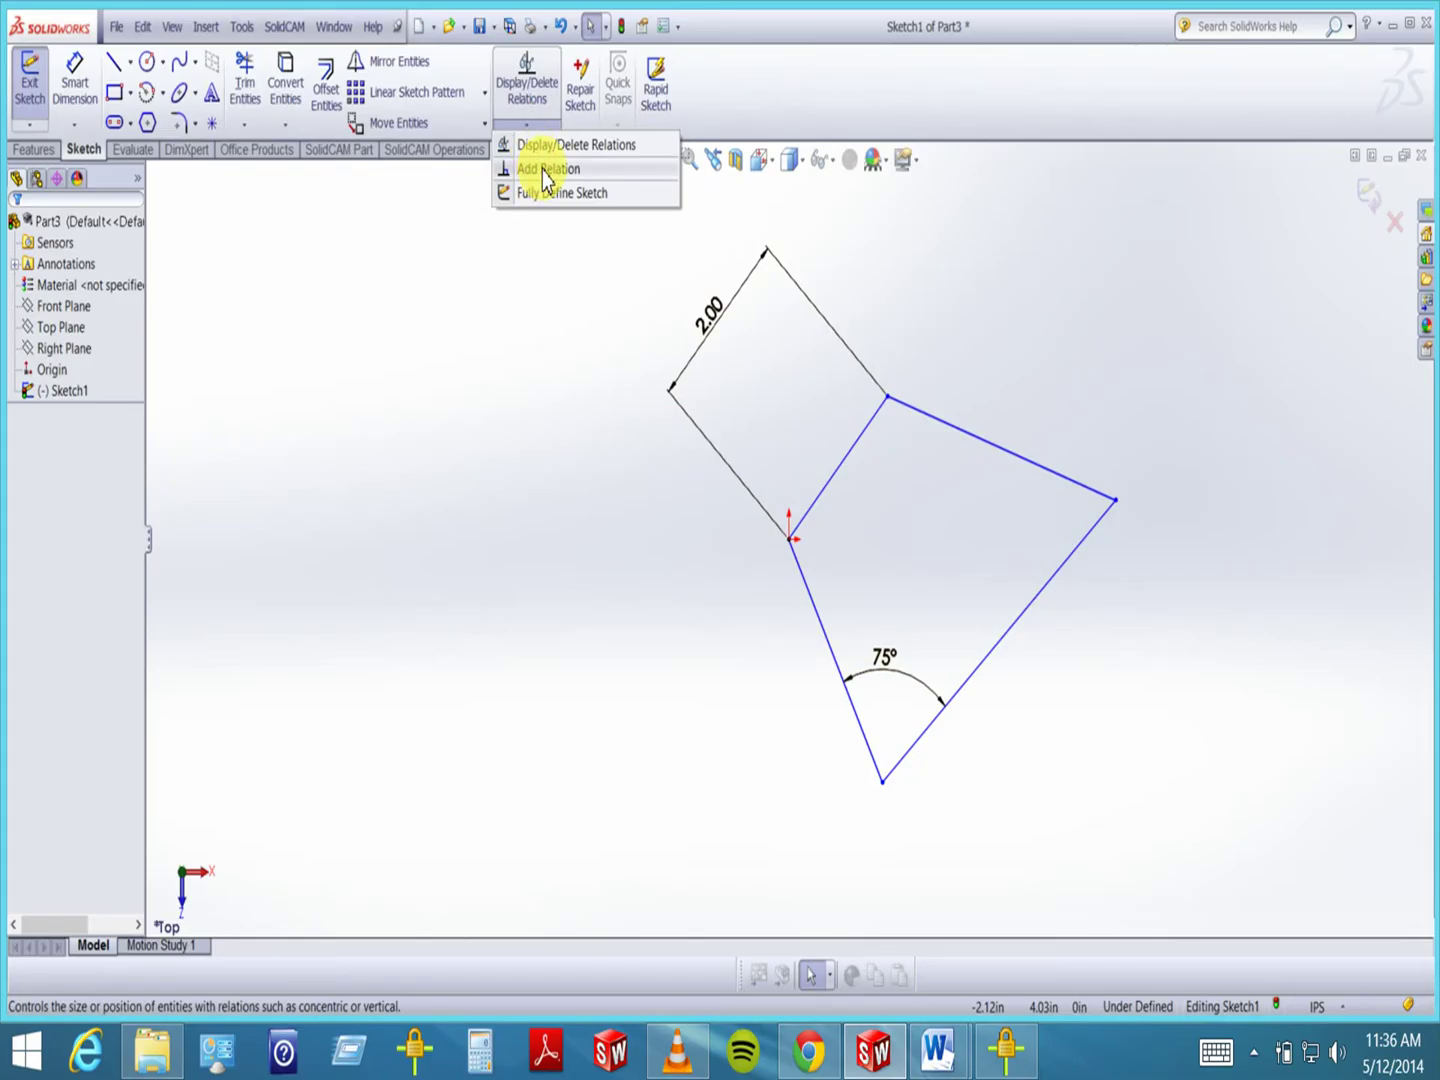
pyautogui.click(546, 170)
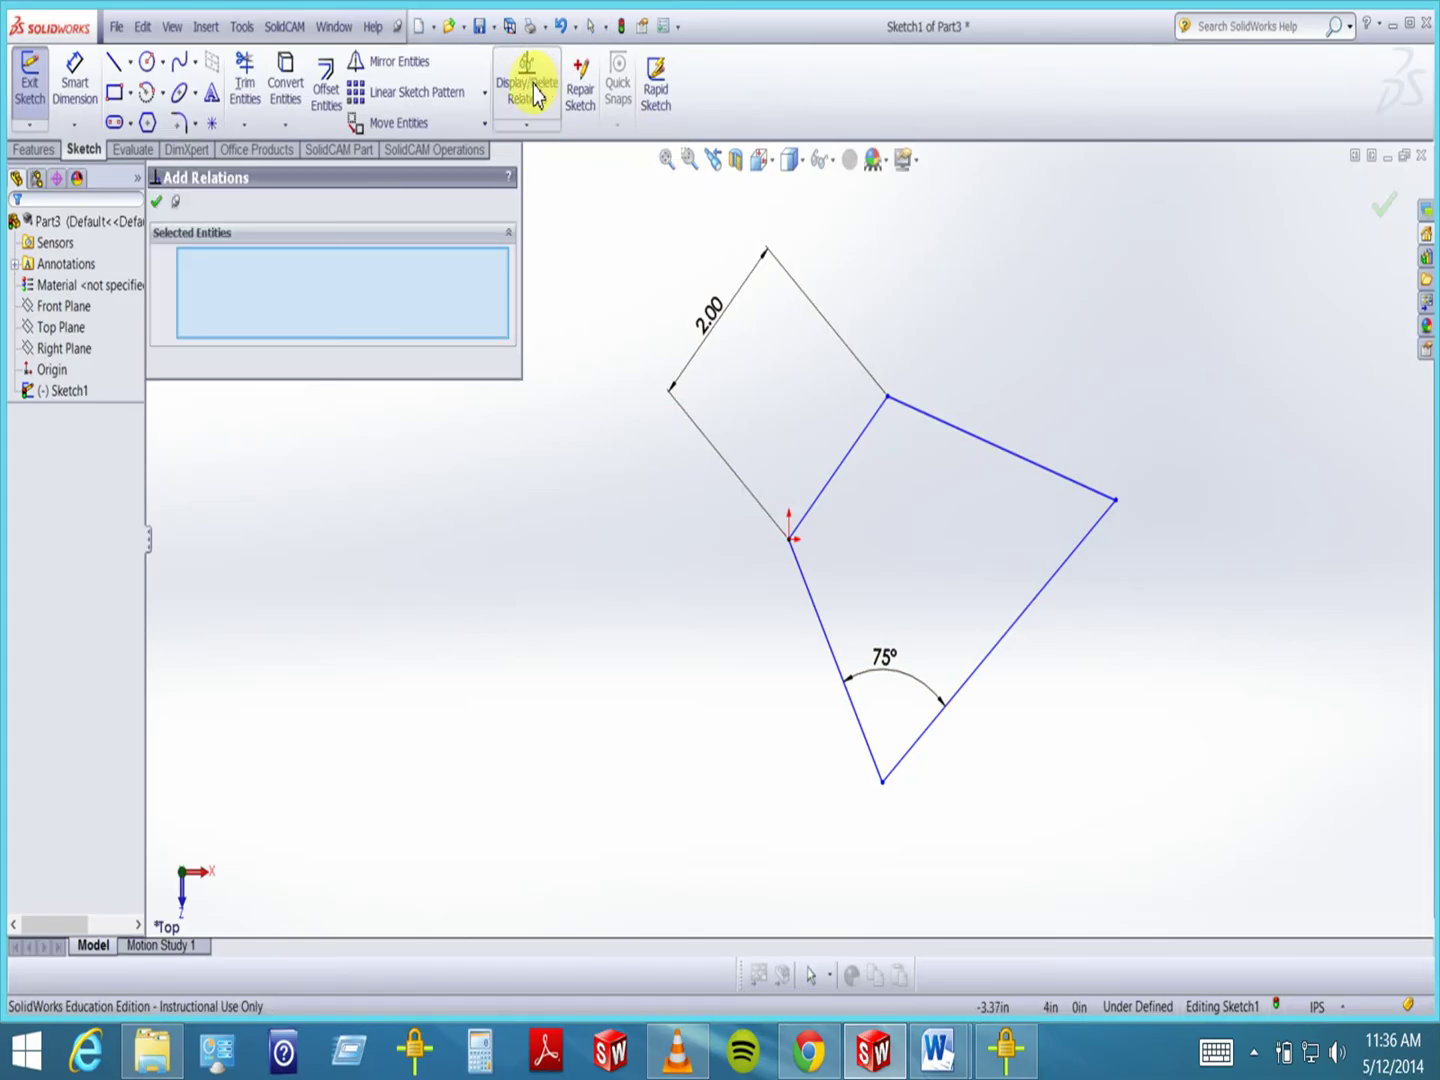
pyautogui.click(522, 131)
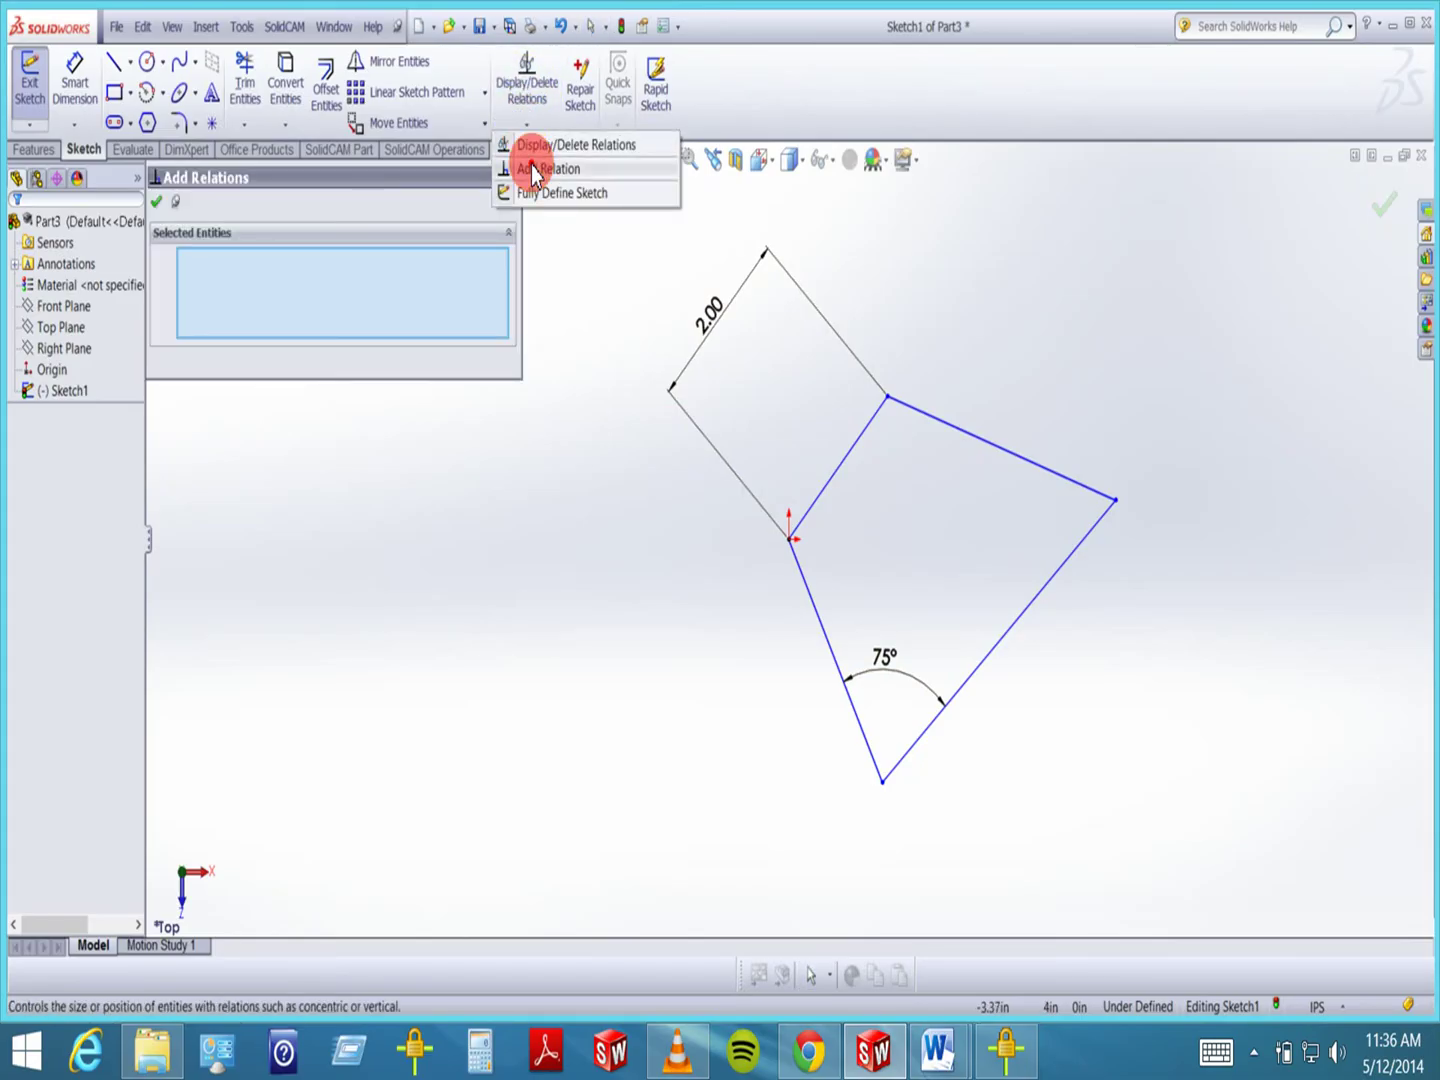
pyautogui.click(532, 170)
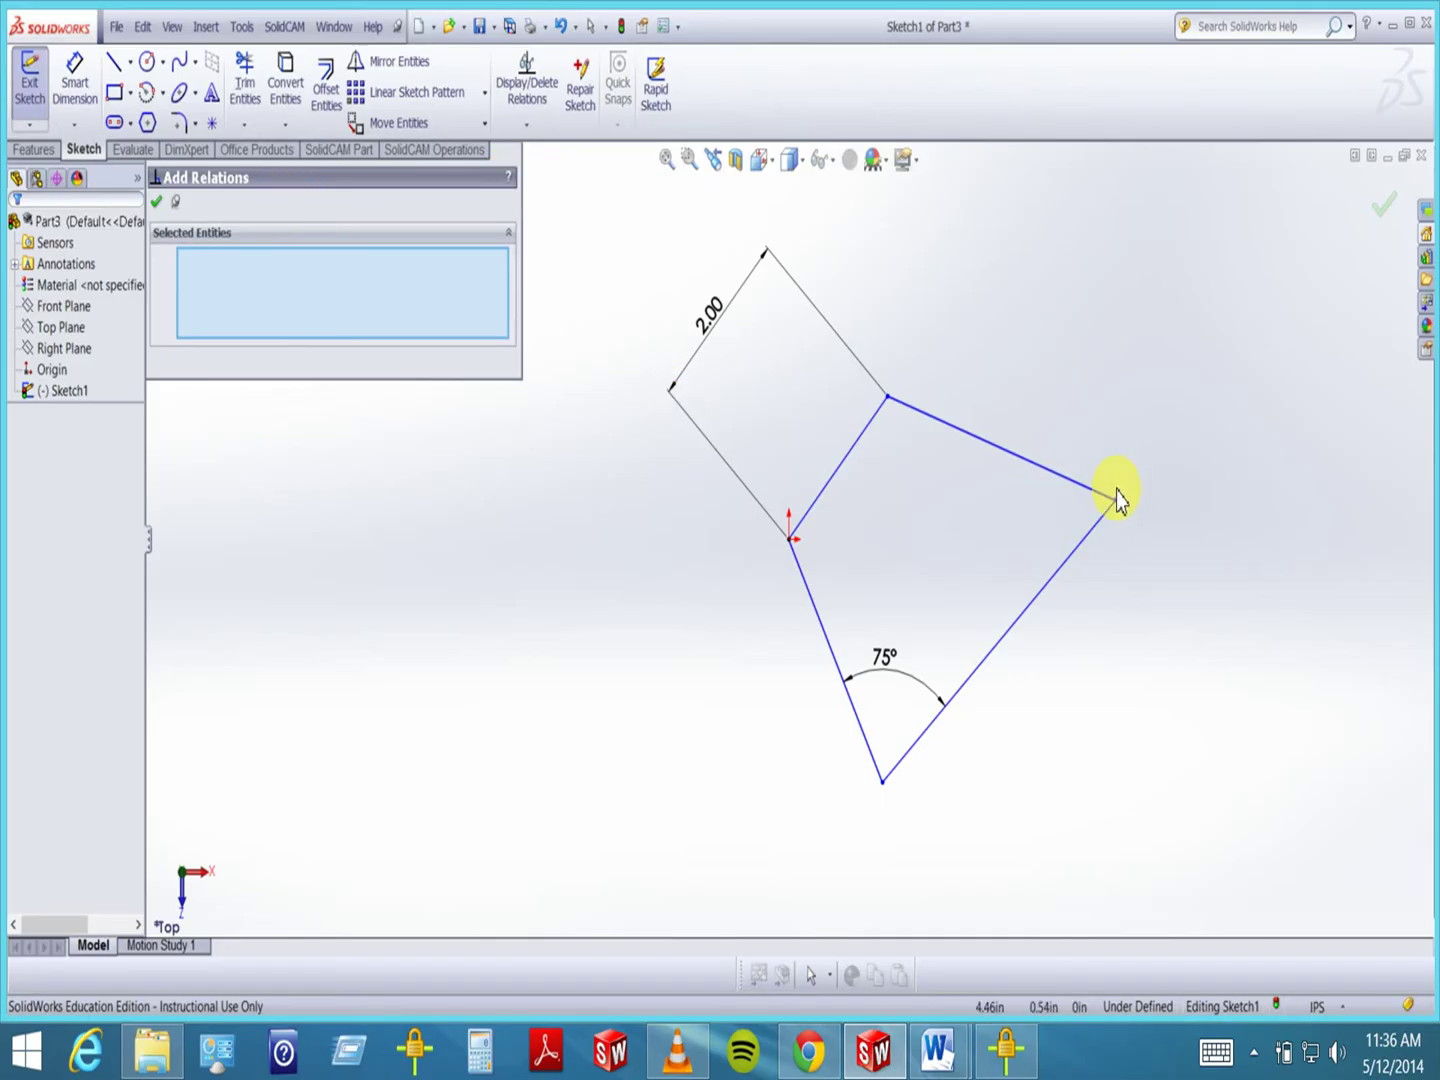
pyautogui.click(1012, 461)
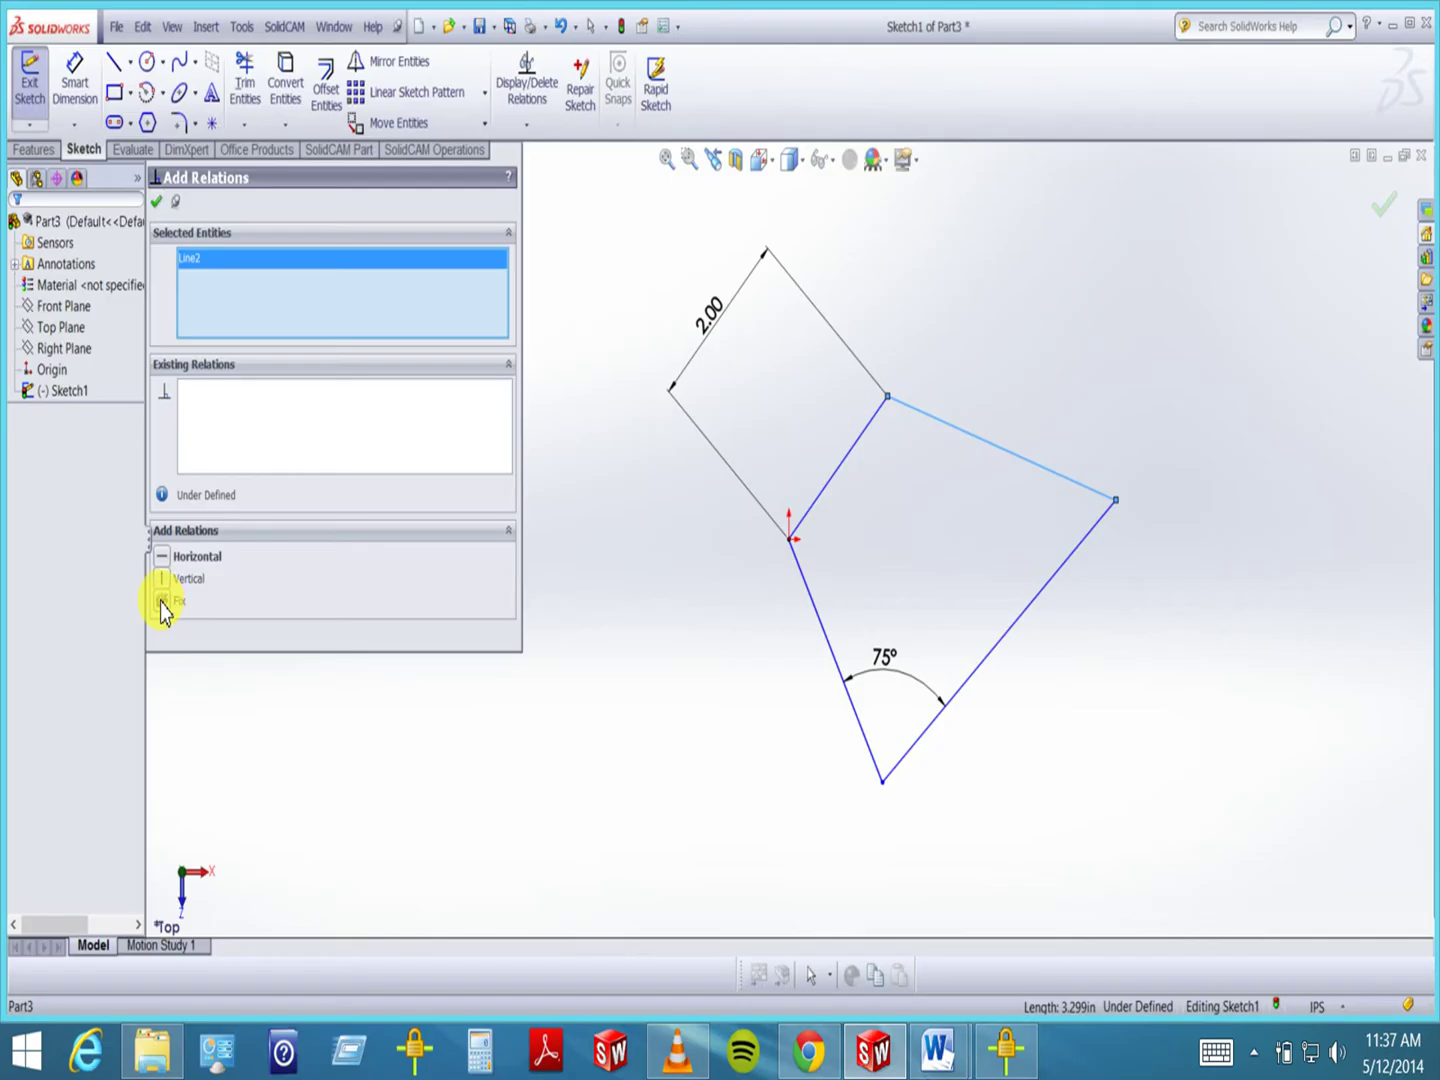
pyautogui.click(162, 560)
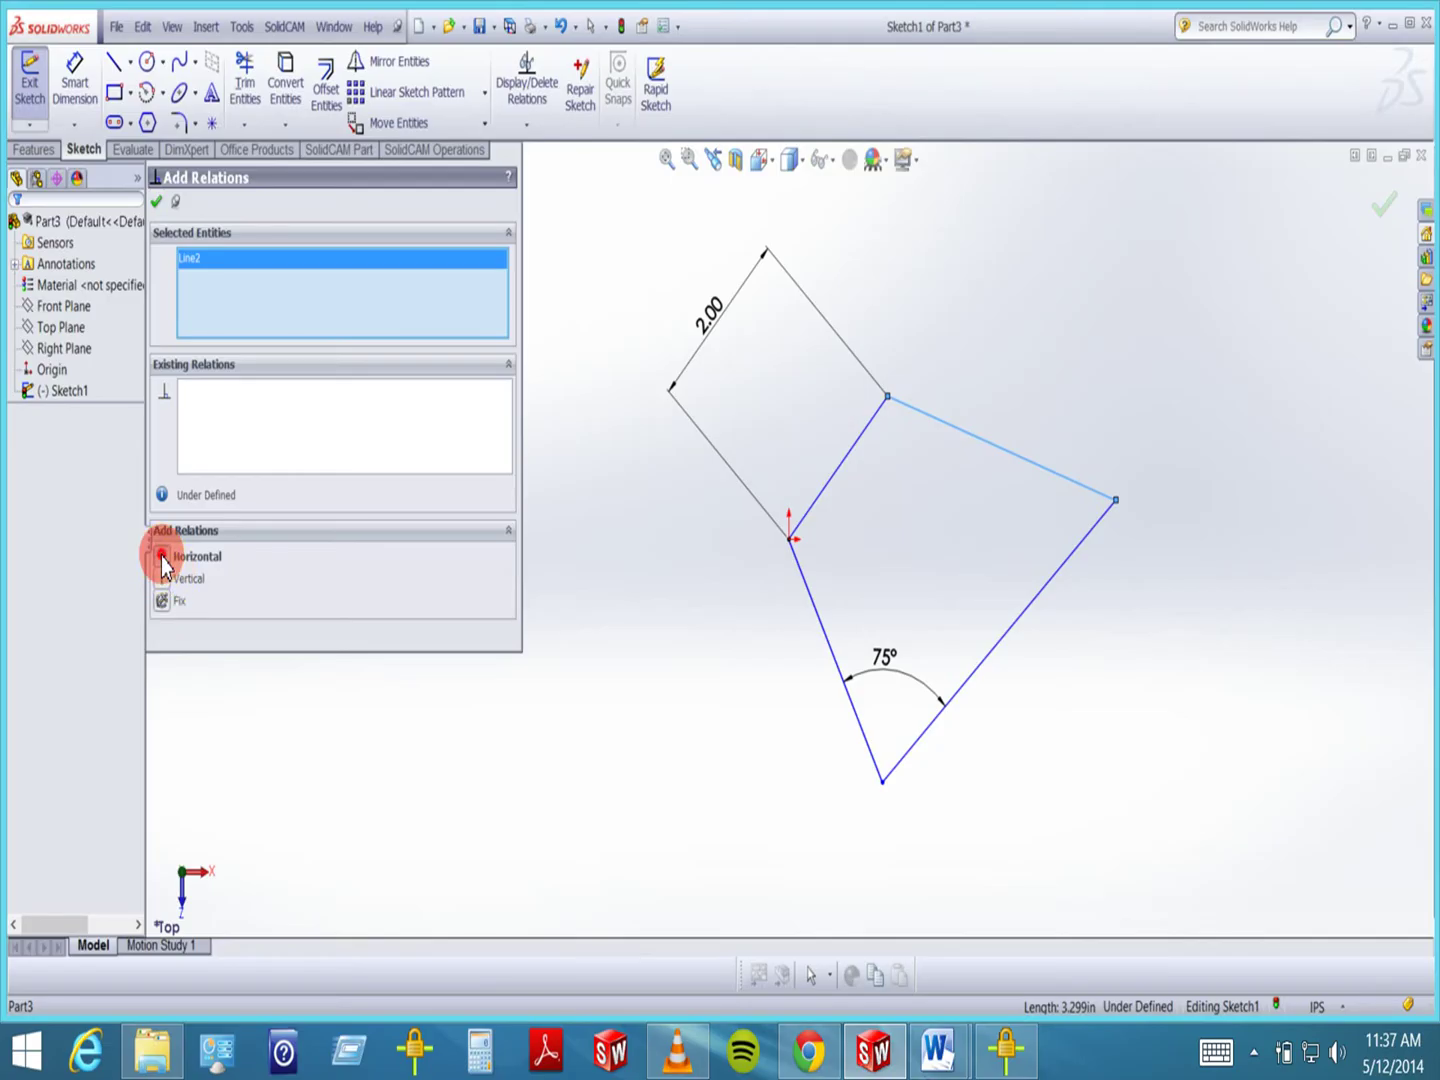
pyautogui.click(156, 202)
pyautogui.click(367, 630)
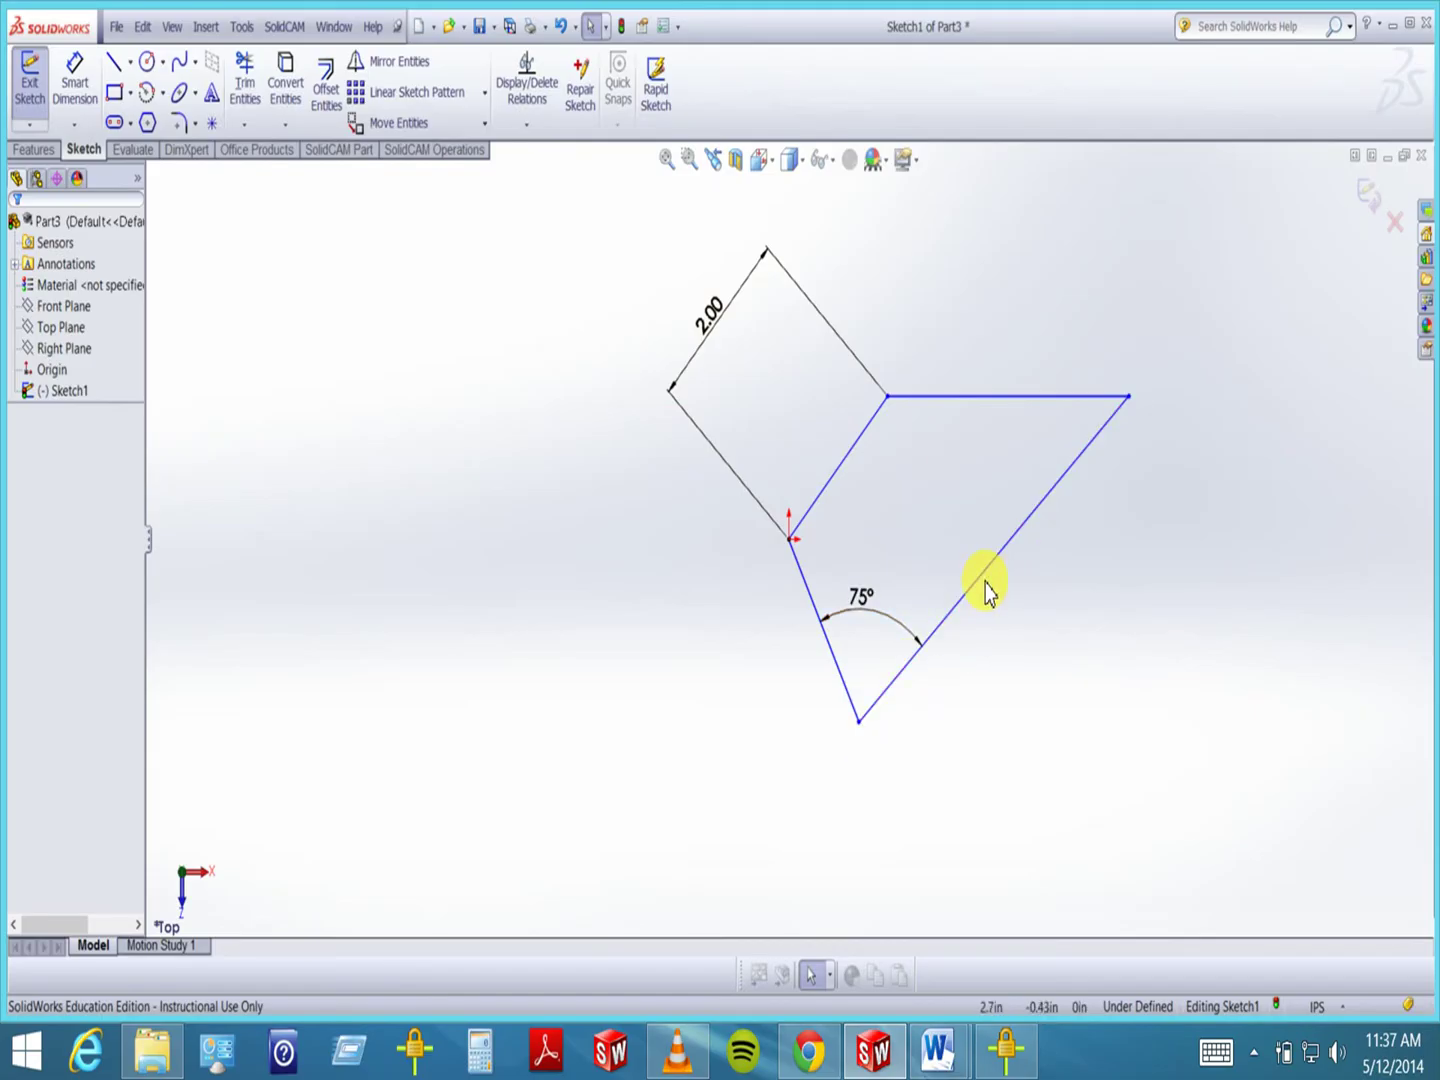
# - Reshape the loop by moving its long lower line outward and swinging the 2 in line slightly clockwise about the origin
pyautogui.moveTo(983, 590)
pyautogui.mouseDown()
pyautogui.moveTo(1016, 610)
pyautogui.moveTo(1109, 746)
pyautogui.moveTo(926, 563)
pyautogui.moveTo(984, 640)
pyautogui.moveTo(945, 603)
pyautogui.moveTo(968, 662)
pyautogui.moveTo(1012, 708)
pyautogui.moveTo(913, 546)
pyautogui.moveTo(990, 665)
pyautogui.moveTo(911, 585)
pyautogui.moveTo(1006, 690)
pyautogui.moveTo(964, 691)
pyautogui.moveTo(944, 668)
pyautogui.mouseUp()
pyautogui.moveTo(843, 466)
pyautogui.mouseDown()
pyautogui.moveTo(800, 405)
pyautogui.moveTo(815, 415)
pyautogui.moveTo(788, 415)
pyautogui.moveTo(842, 437)
pyautogui.moveTo(735, 446)
pyautogui.moveTo(864, 494)
pyautogui.moveTo(761, 470)
pyautogui.moveTo(857, 464)
pyautogui.mouseUp()
pyautogui.click(724, 608)
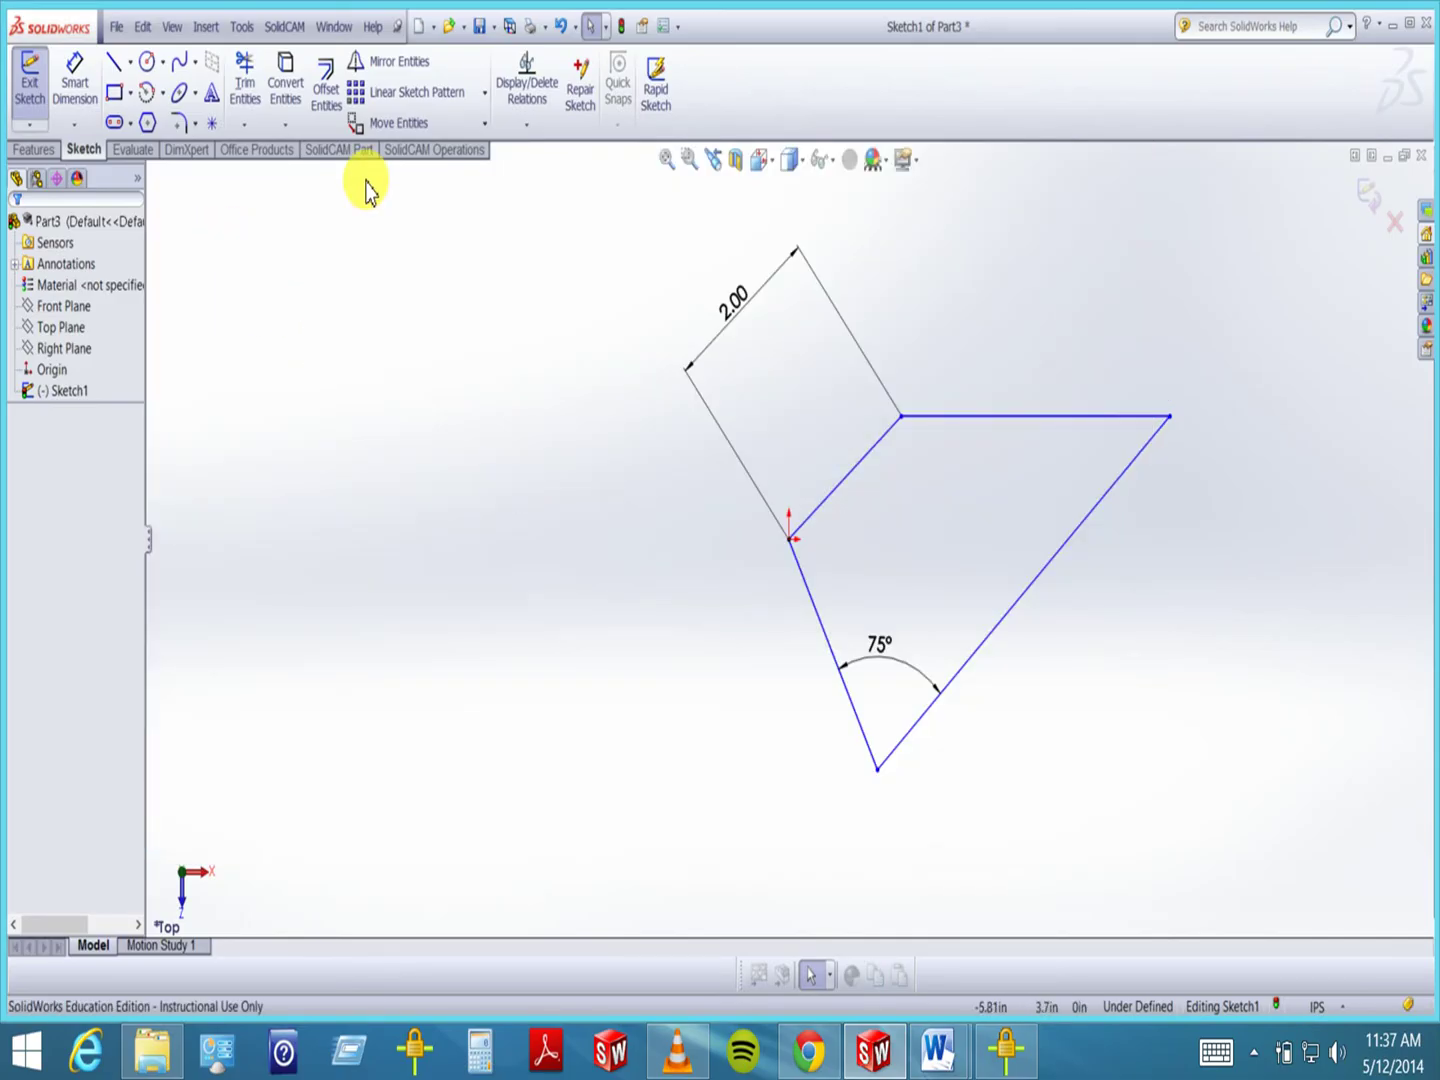
# - Add a parallel relation between the 2 in line and the lower line that meets it at the origin
pyautogui.click(526, 125)
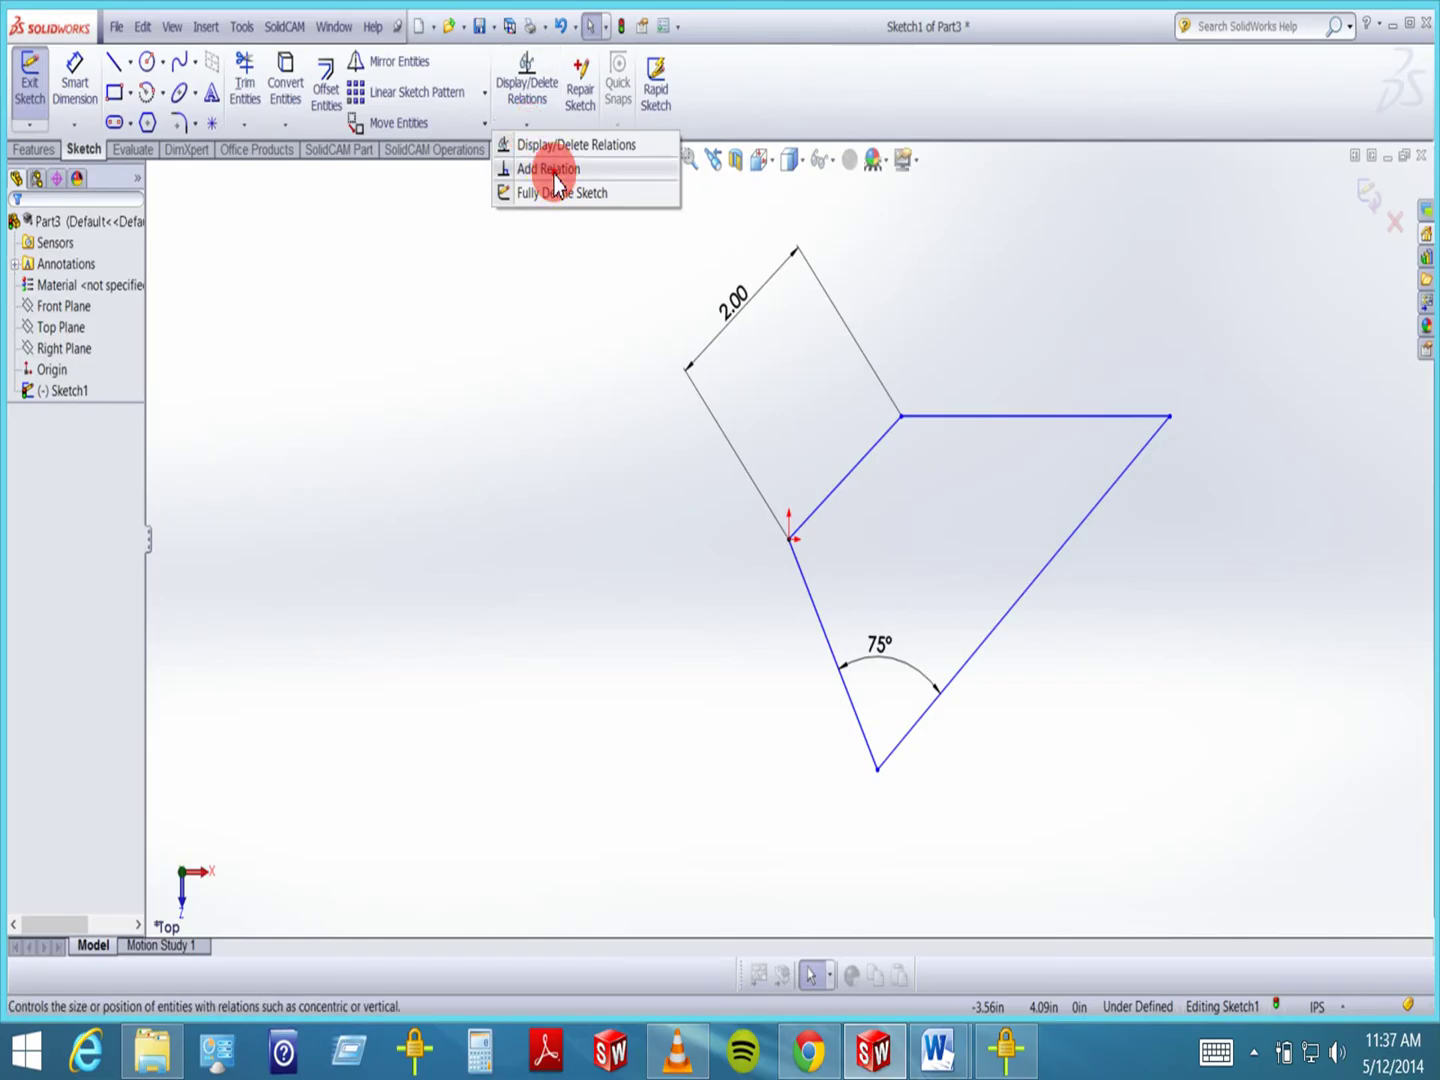
pyautogui.click(547, 169)
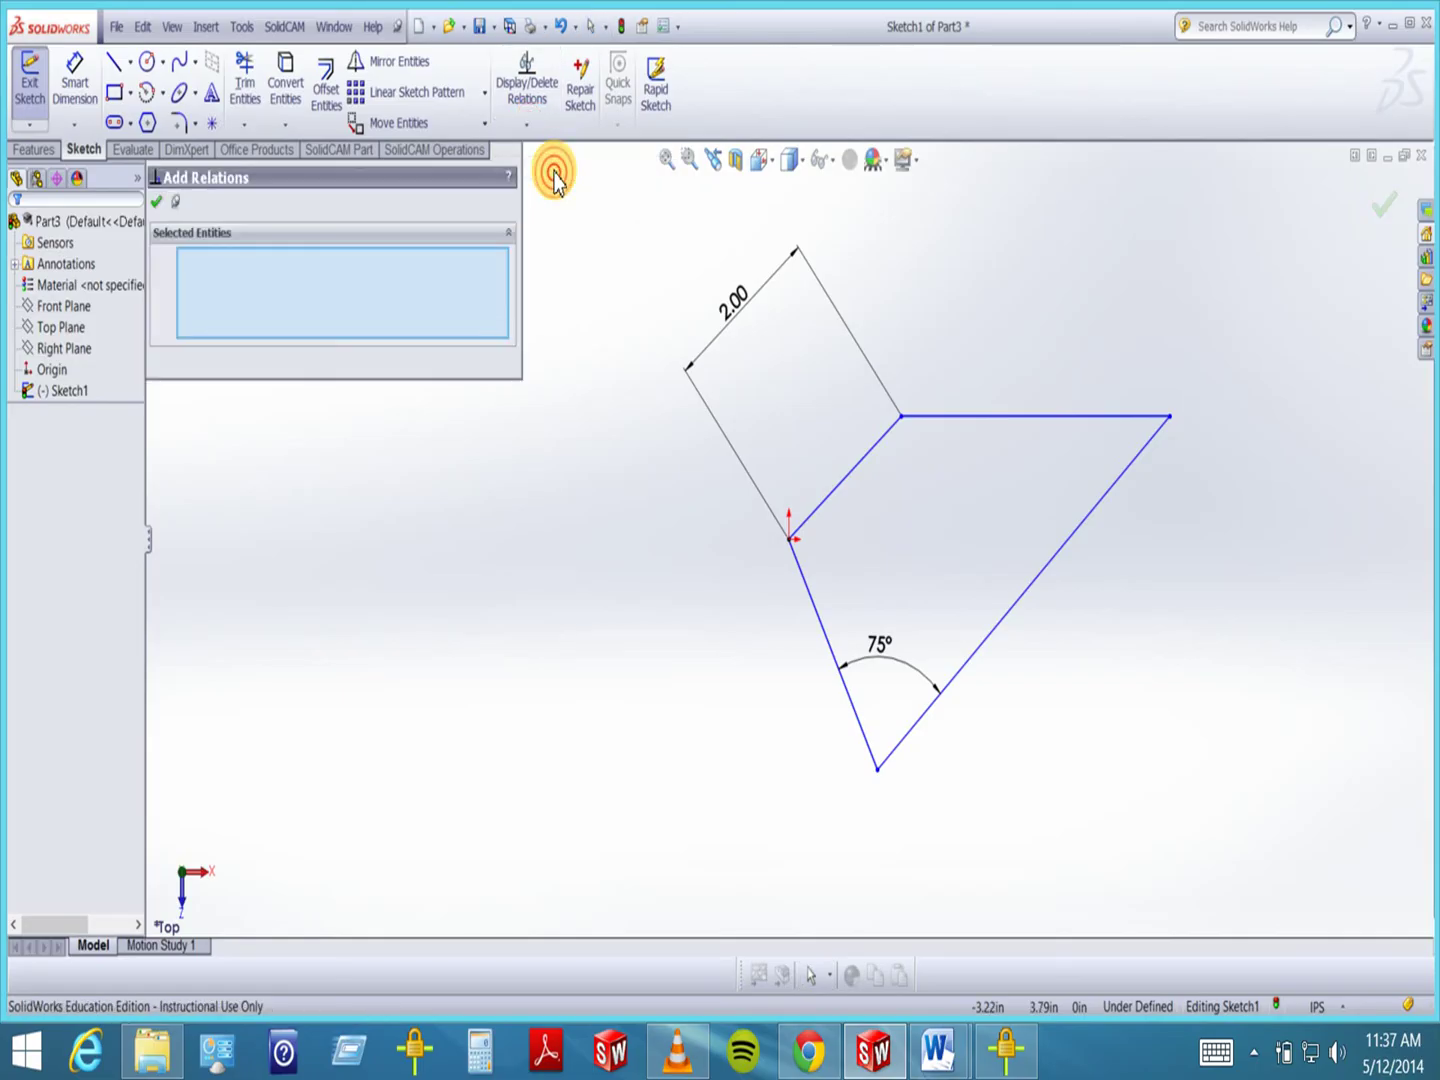
pyautogui.click(818, 522)
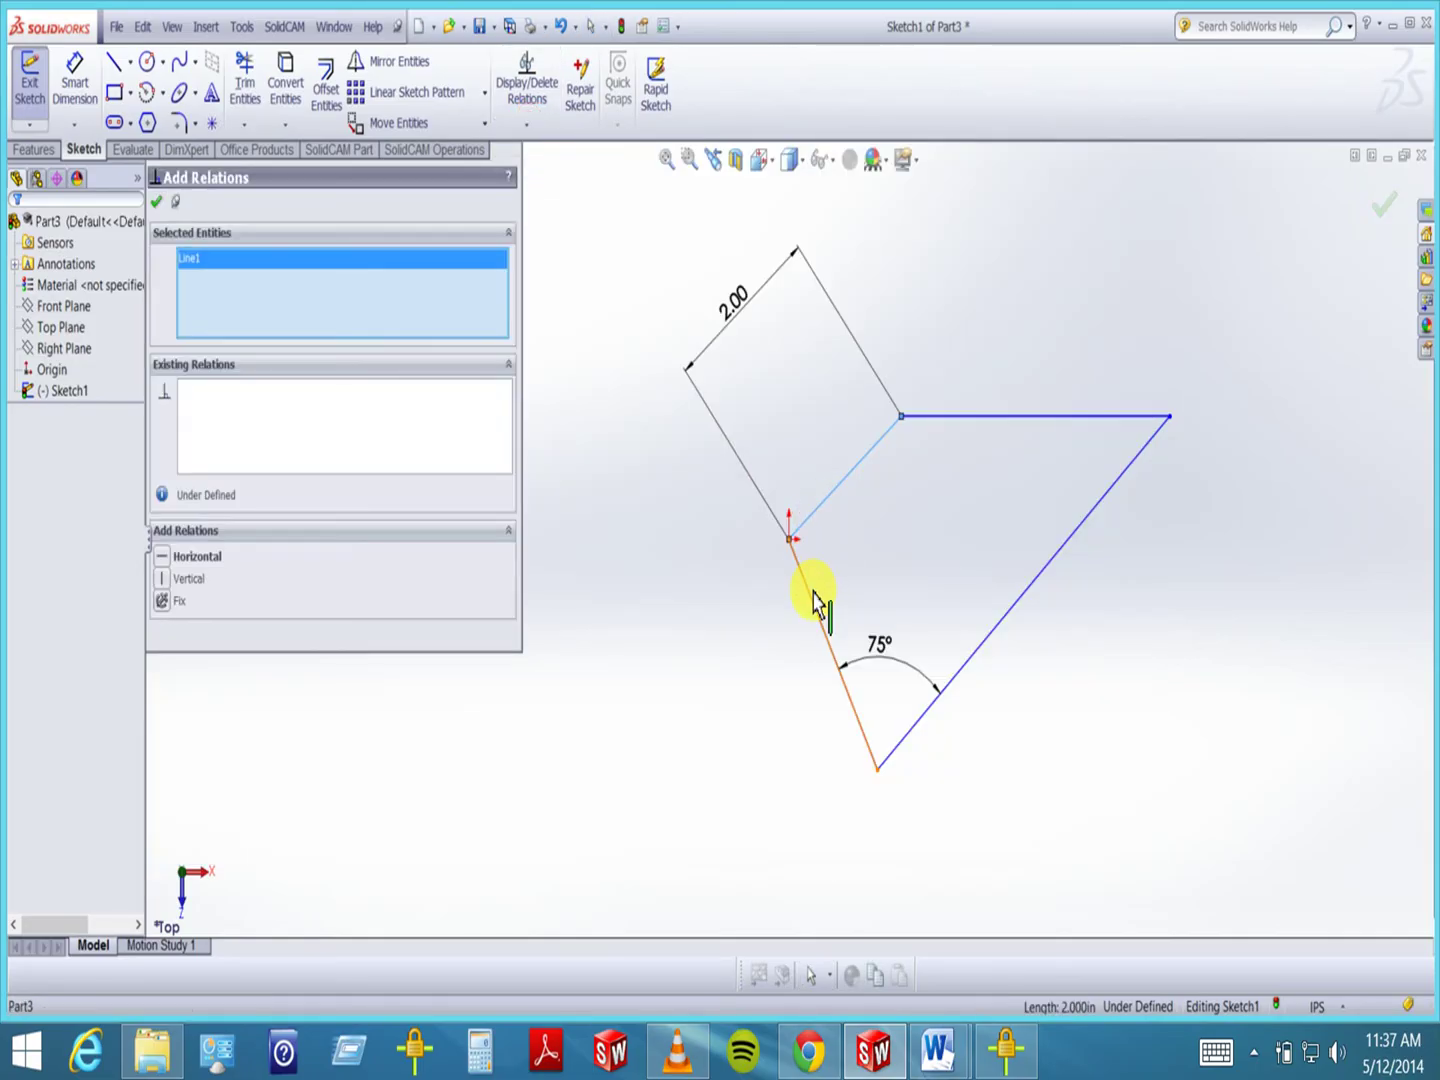
pyautogui.click(810, 598)
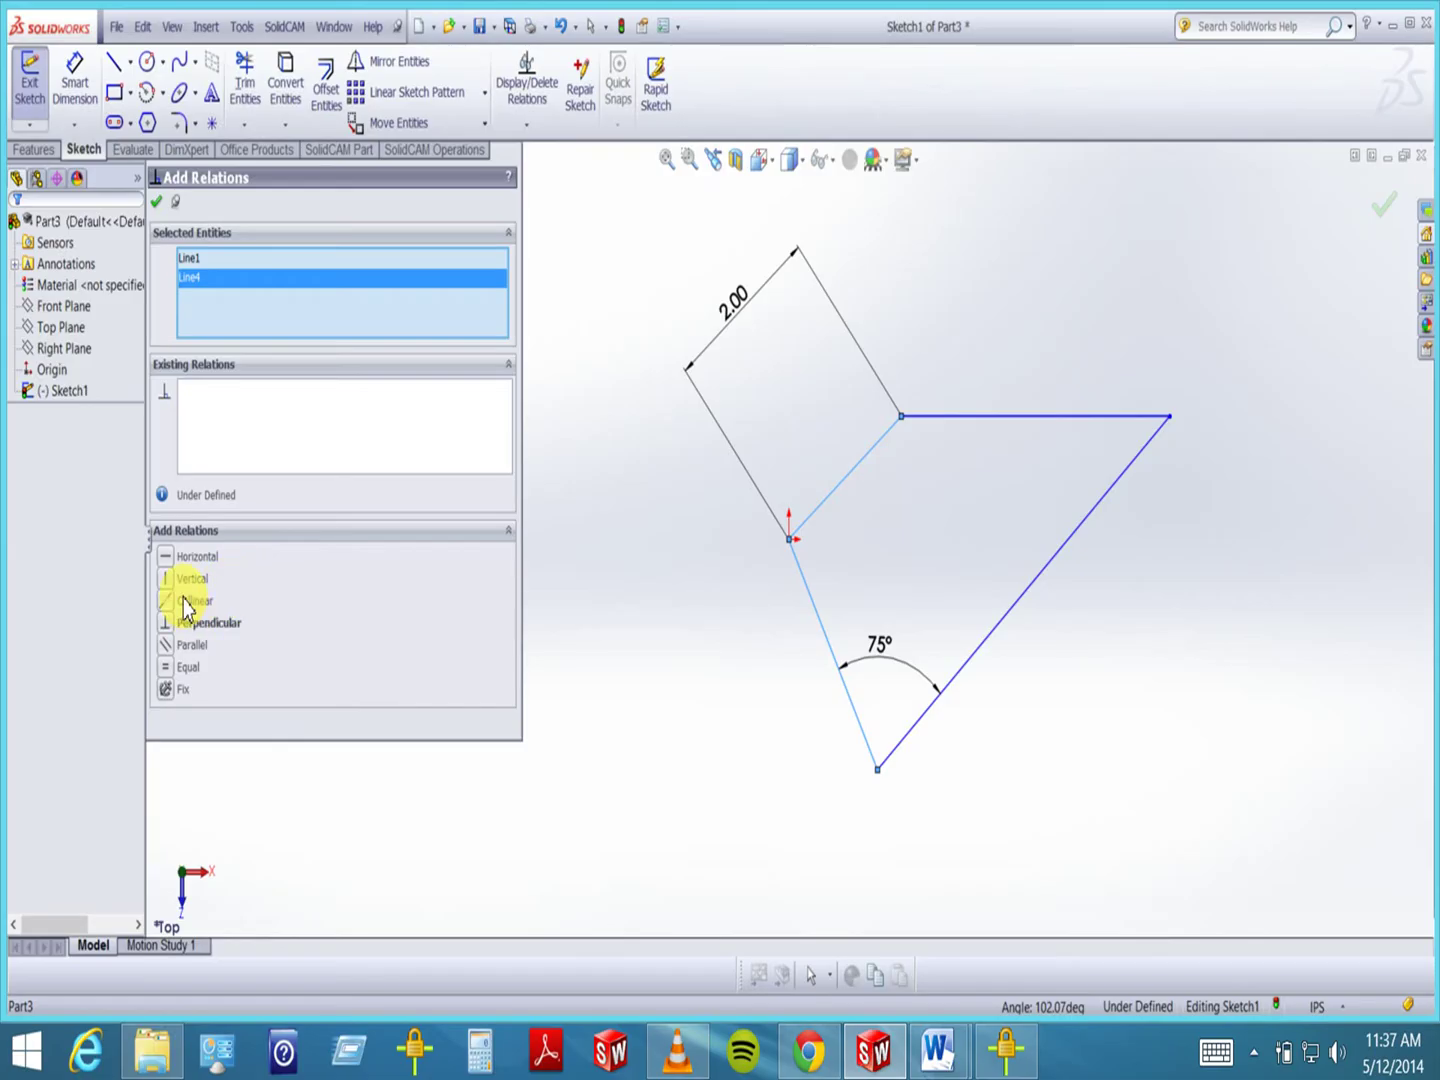
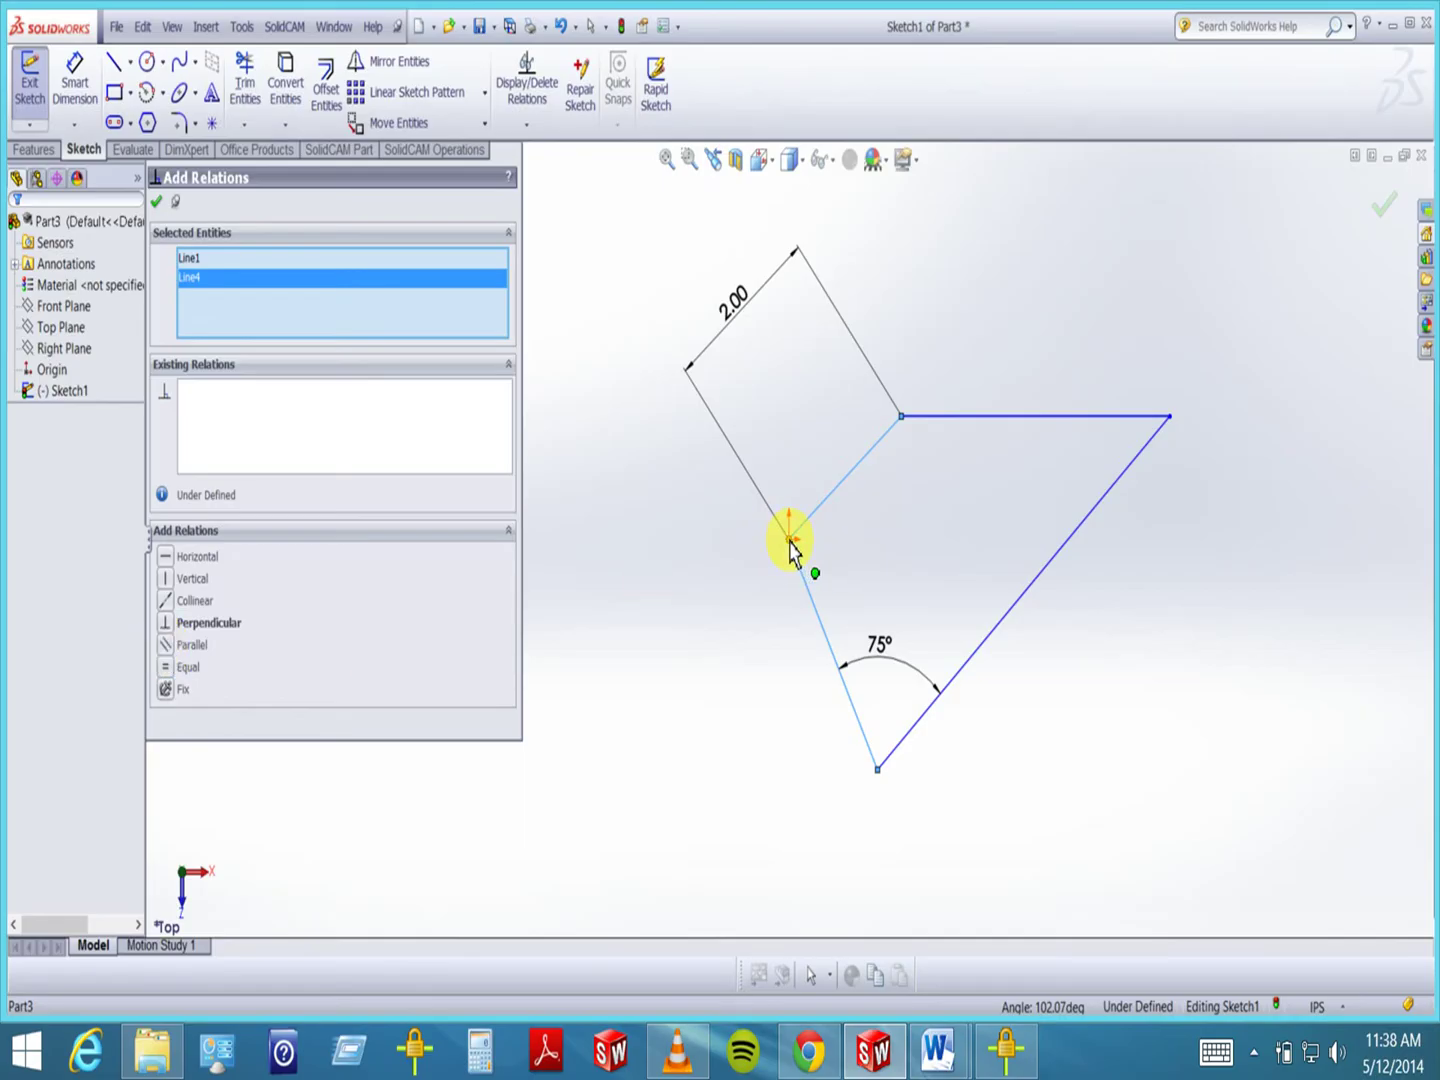
pyautogui.click(168, 645)
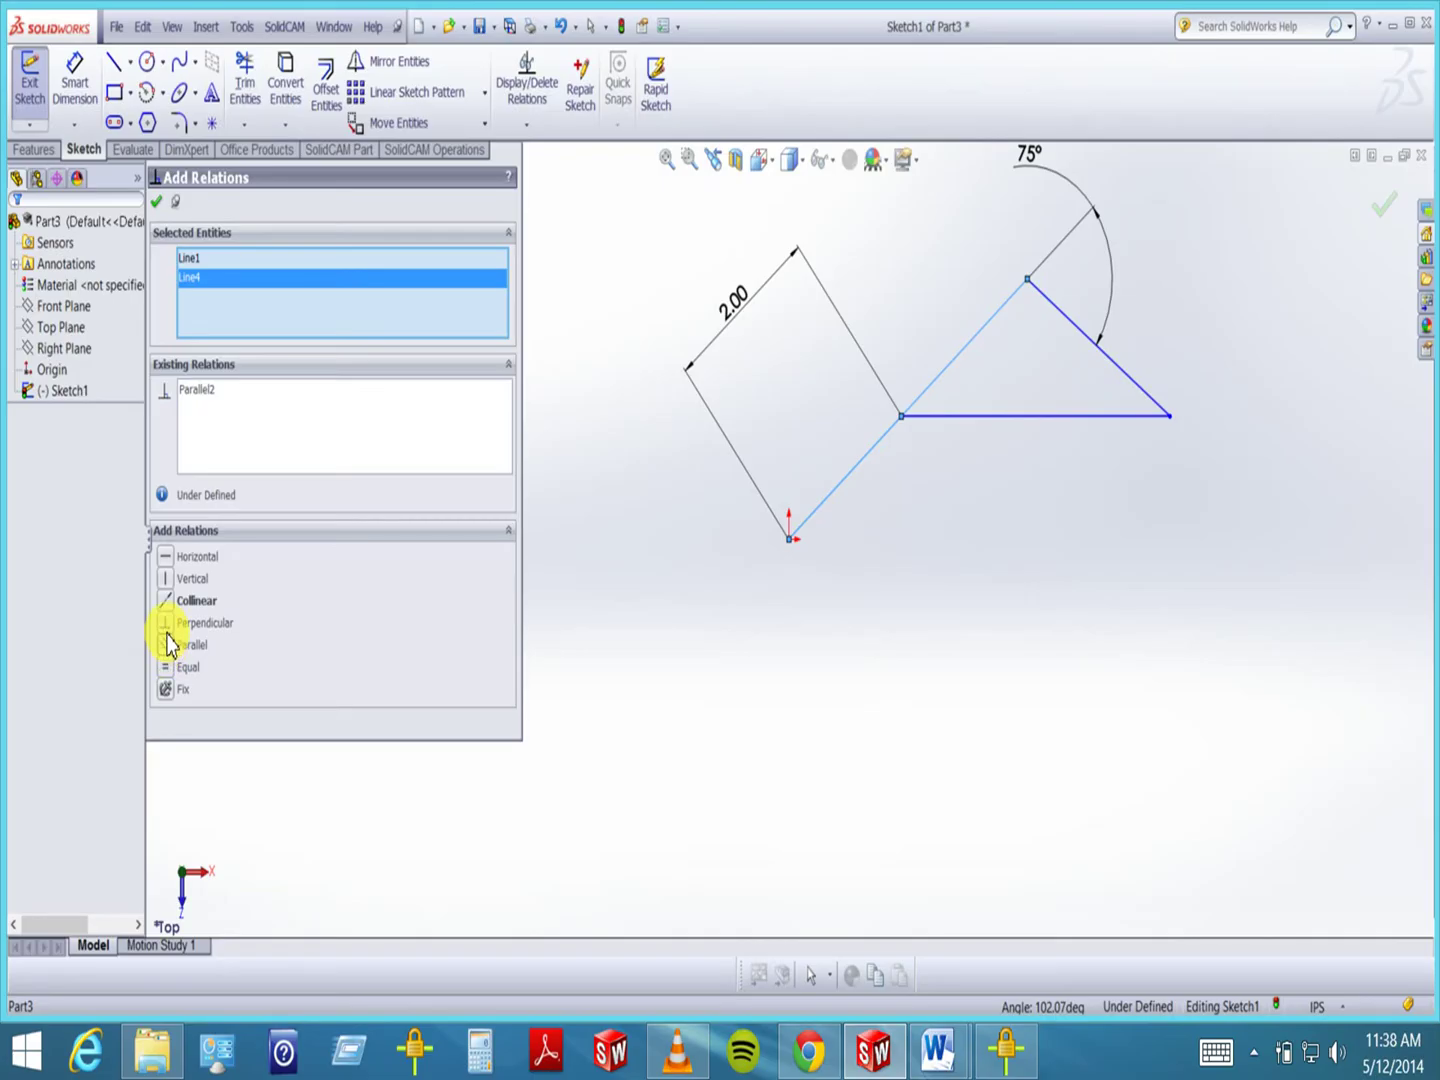
# - Add a perpendicular relation to the same two parallel lines and diagnose the over-defined sketch with SketchXpert
pyautogui.click(168, 629)
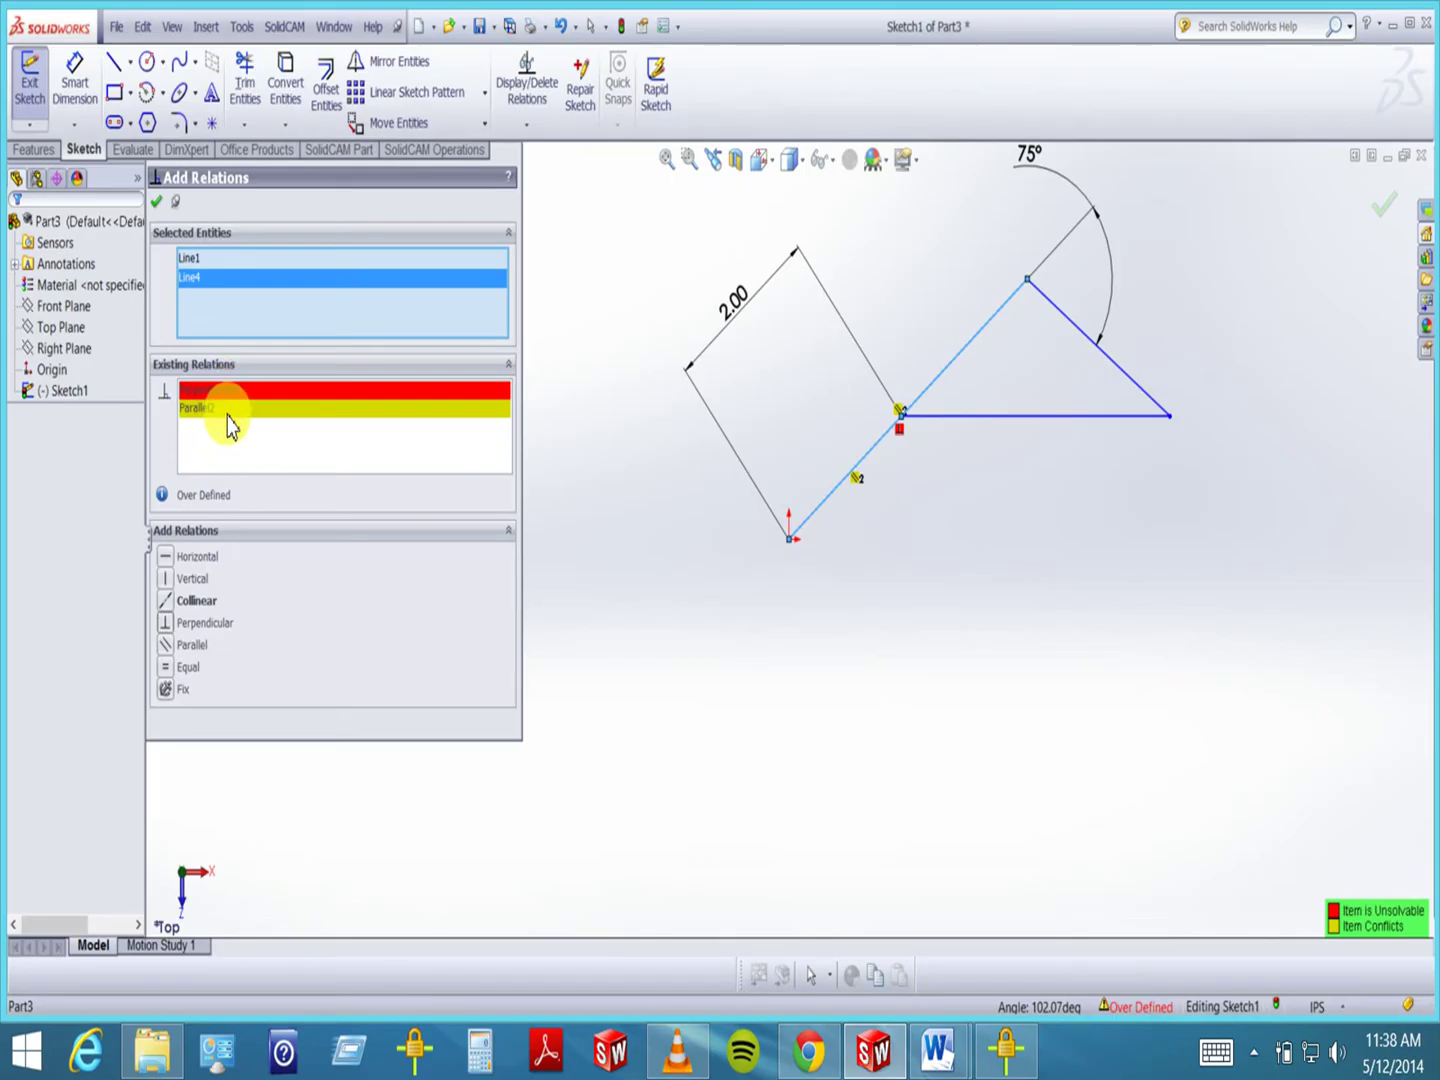
pyautogui.click(1141, 1008)
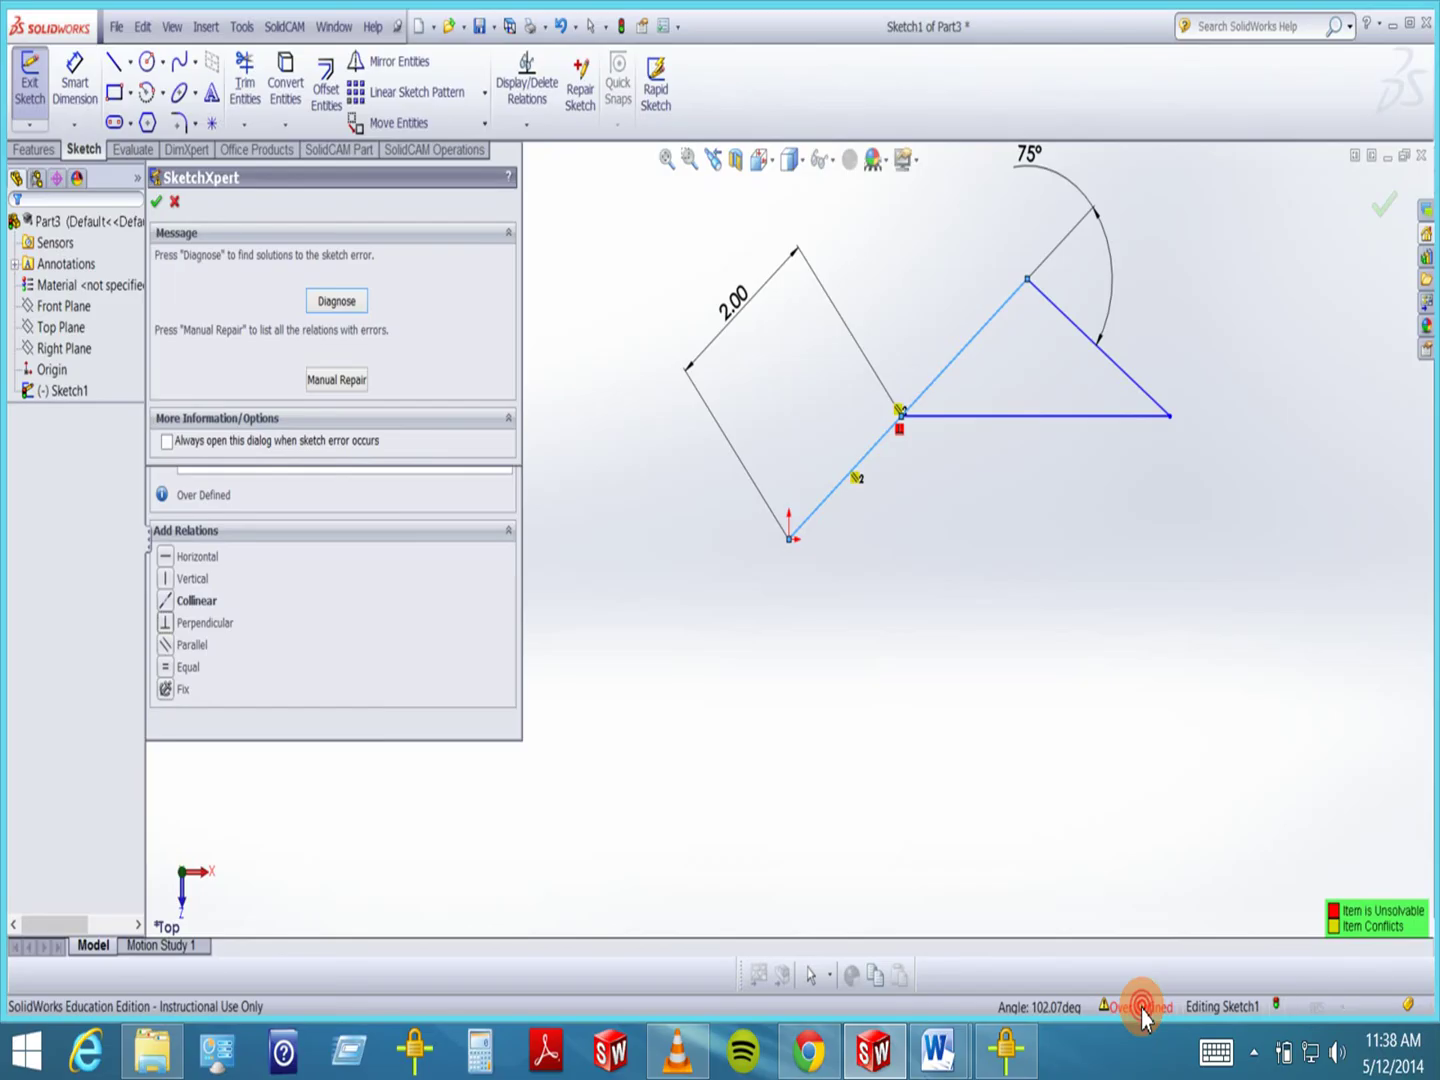
pyautogui.rightClick(1141, 1008)
pyautogui.click(1125, 1008)
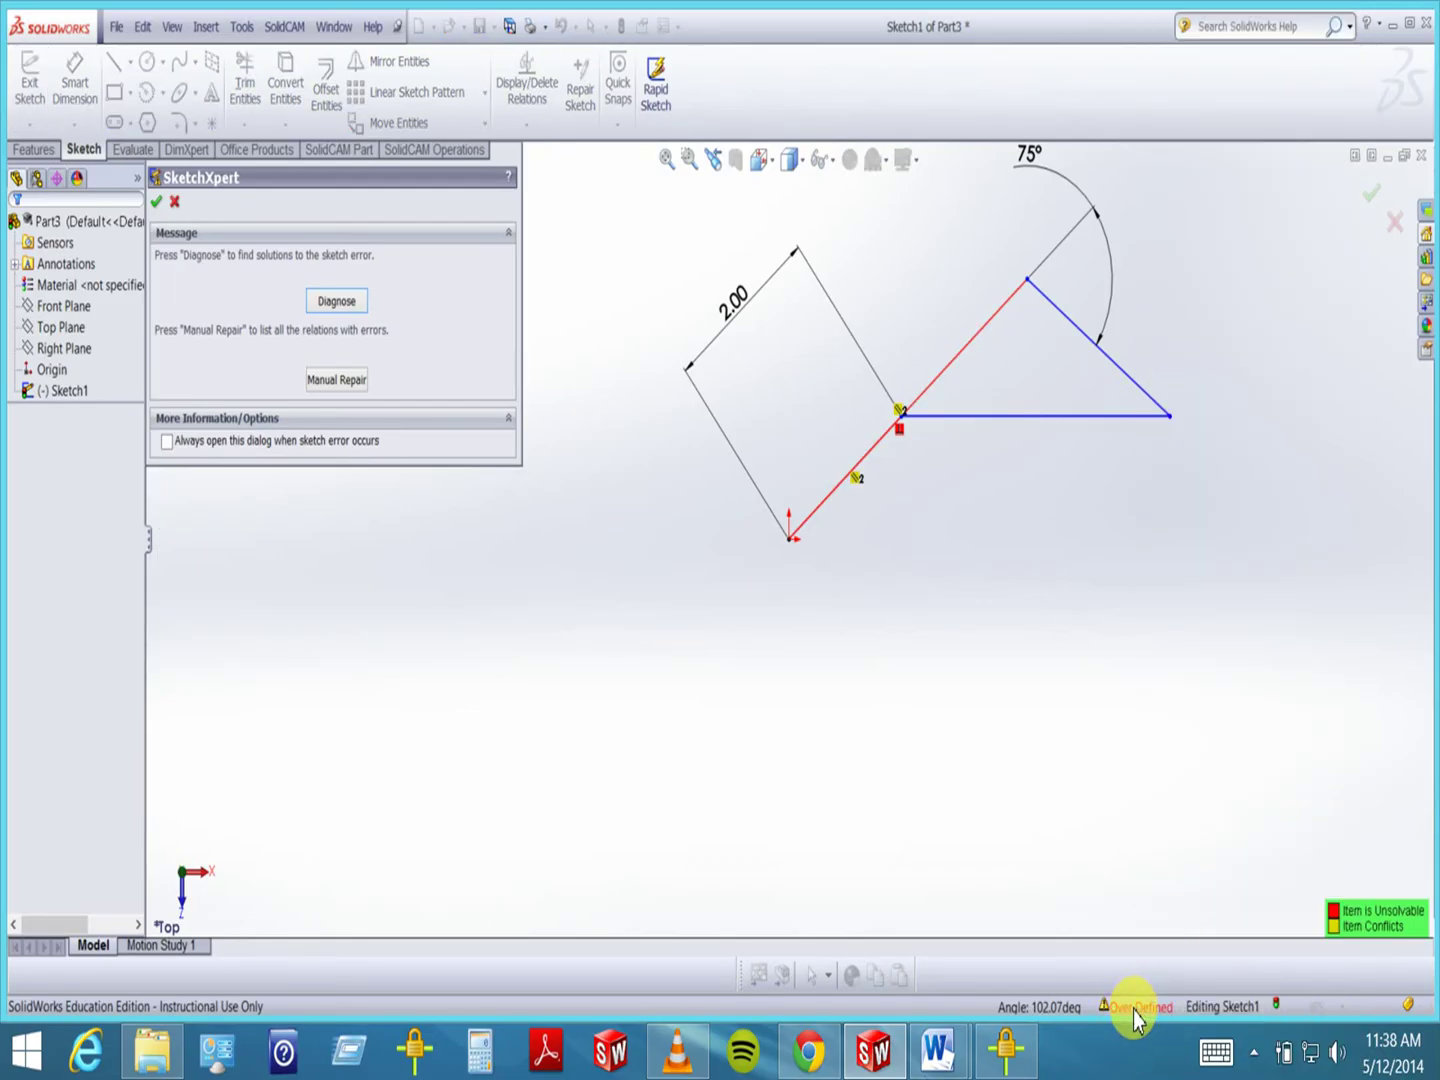
pyautogui.click(339, 309)
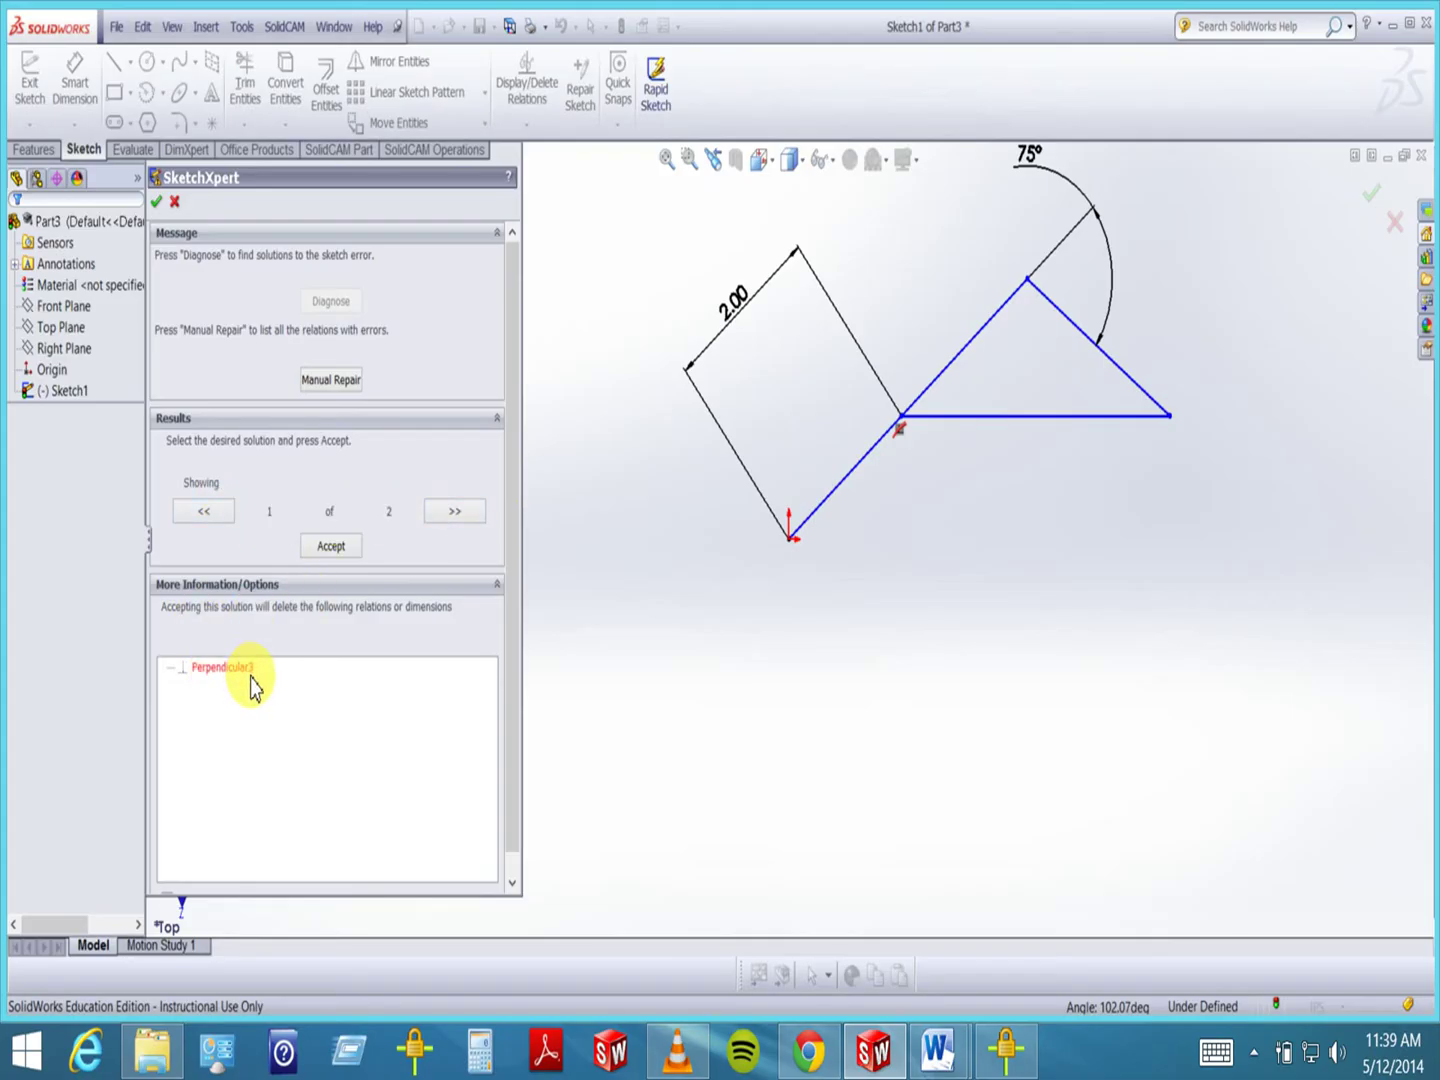
# - Accept the second SketchXpert solution, which deletes the parallel relation and keeps the perpendicular one, and close SketchXpert
pyautogui.click(452, 511)
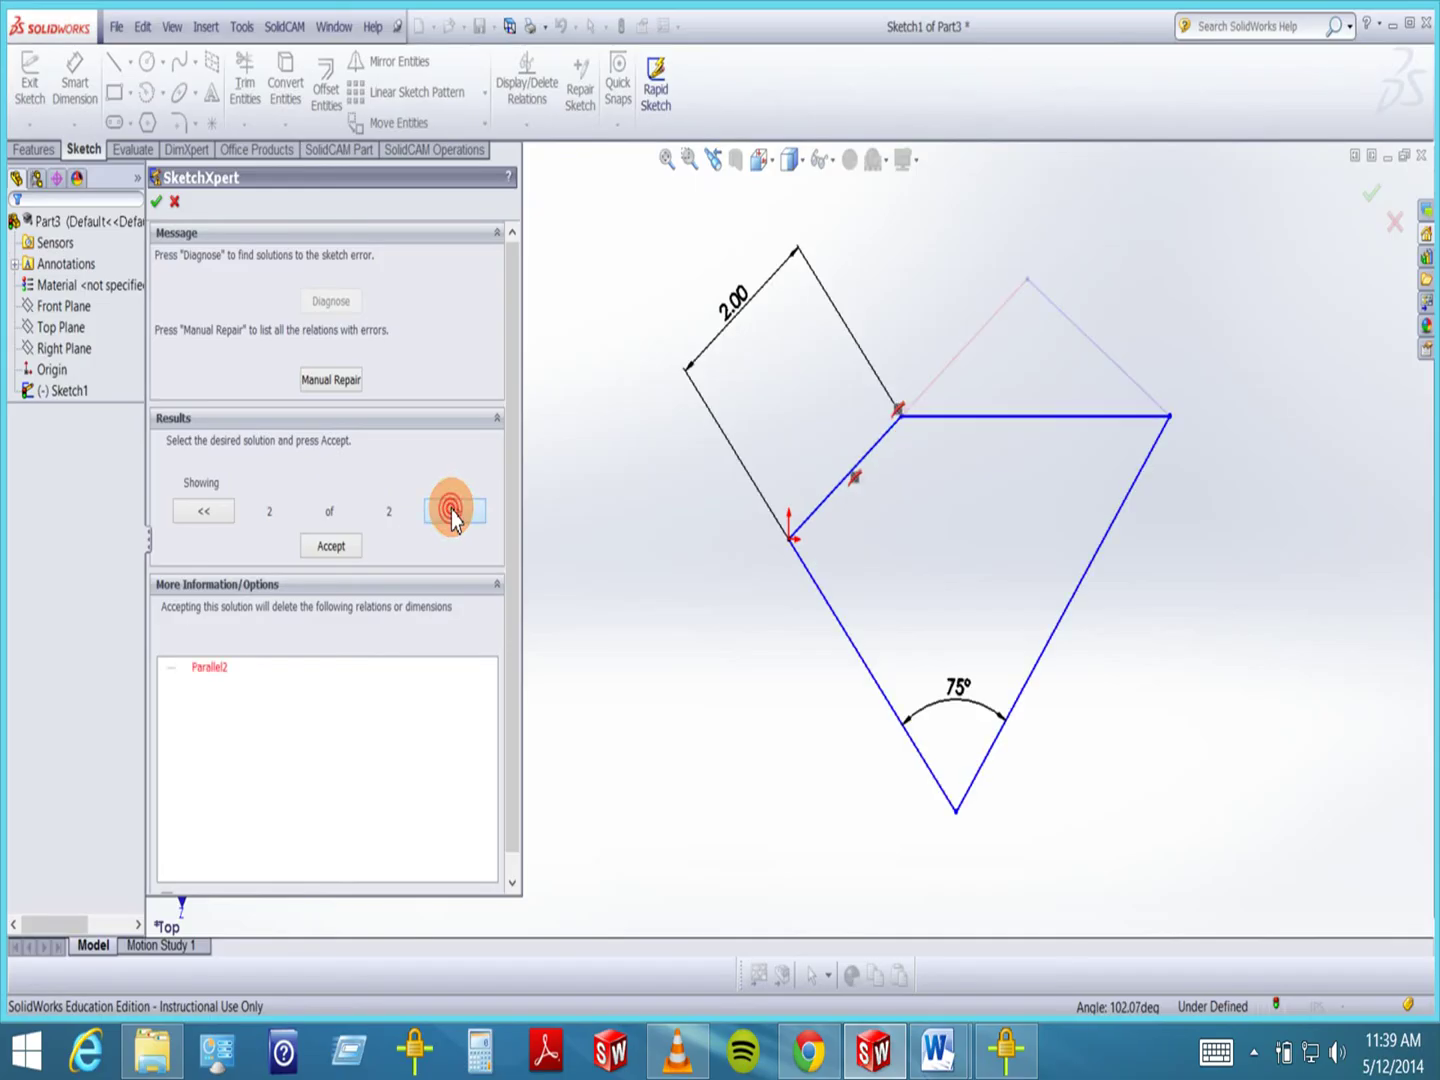
pyautogui.click(211, 667)
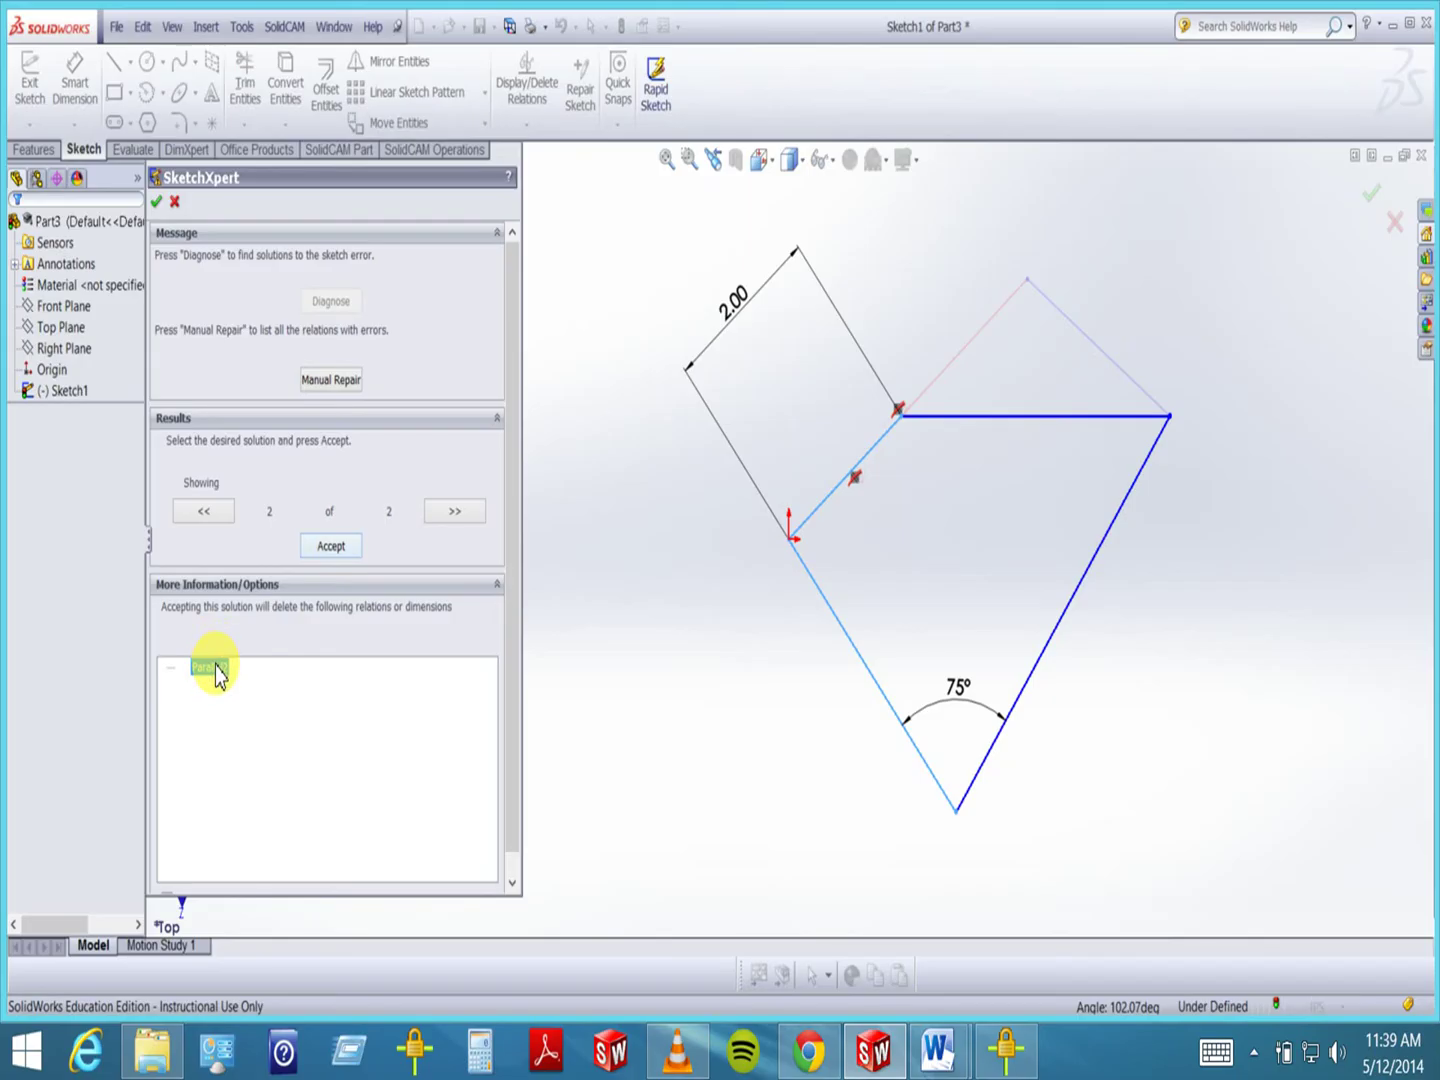
pyautogui.click(329, 548)
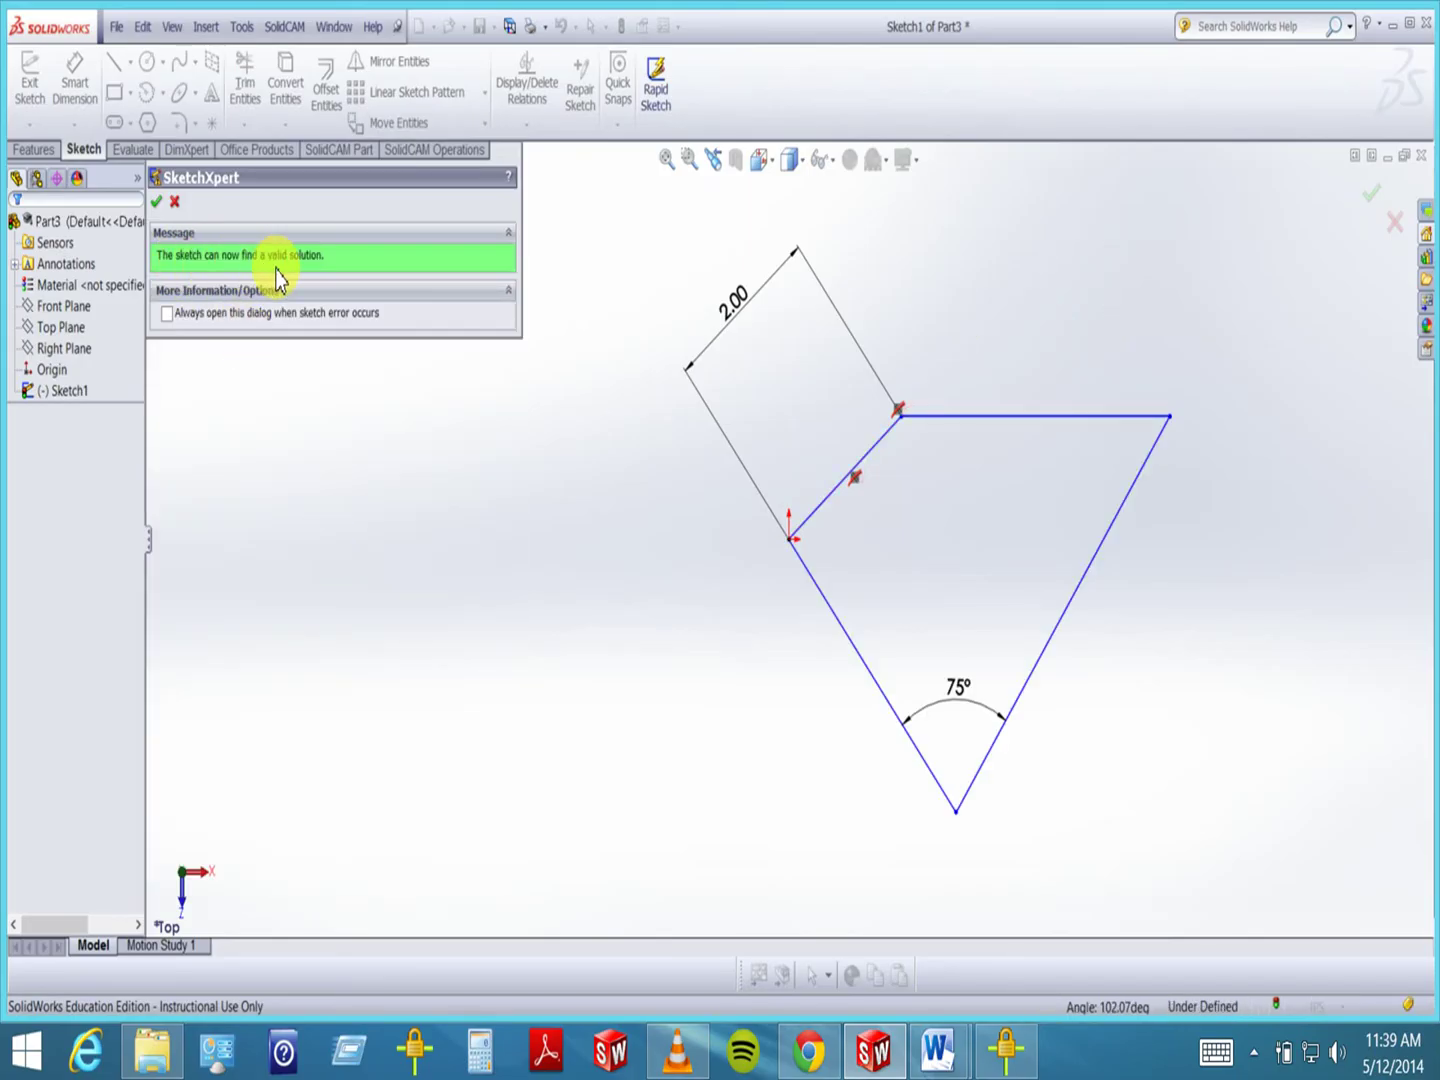
pyautogui.click(158, 203)
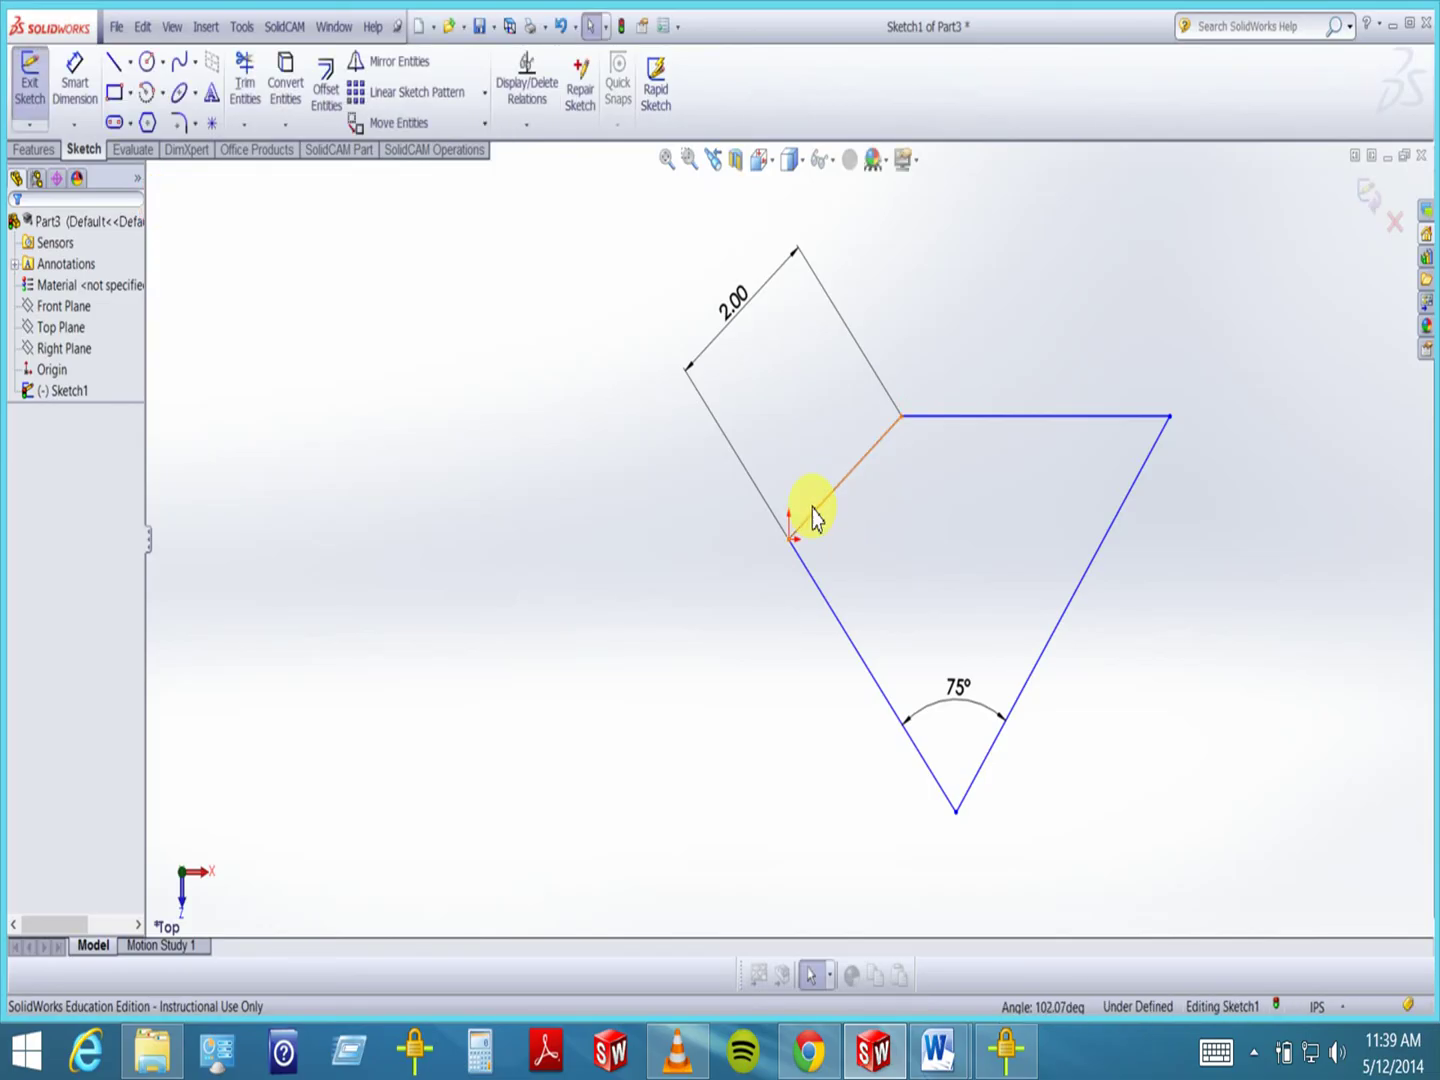
# - Review every relation in the sketch through Display/Delete Relations, checking which entities the perpendicular, angle, distance, coincident and horizontal relations affect
pyautogui.click(522, 75)
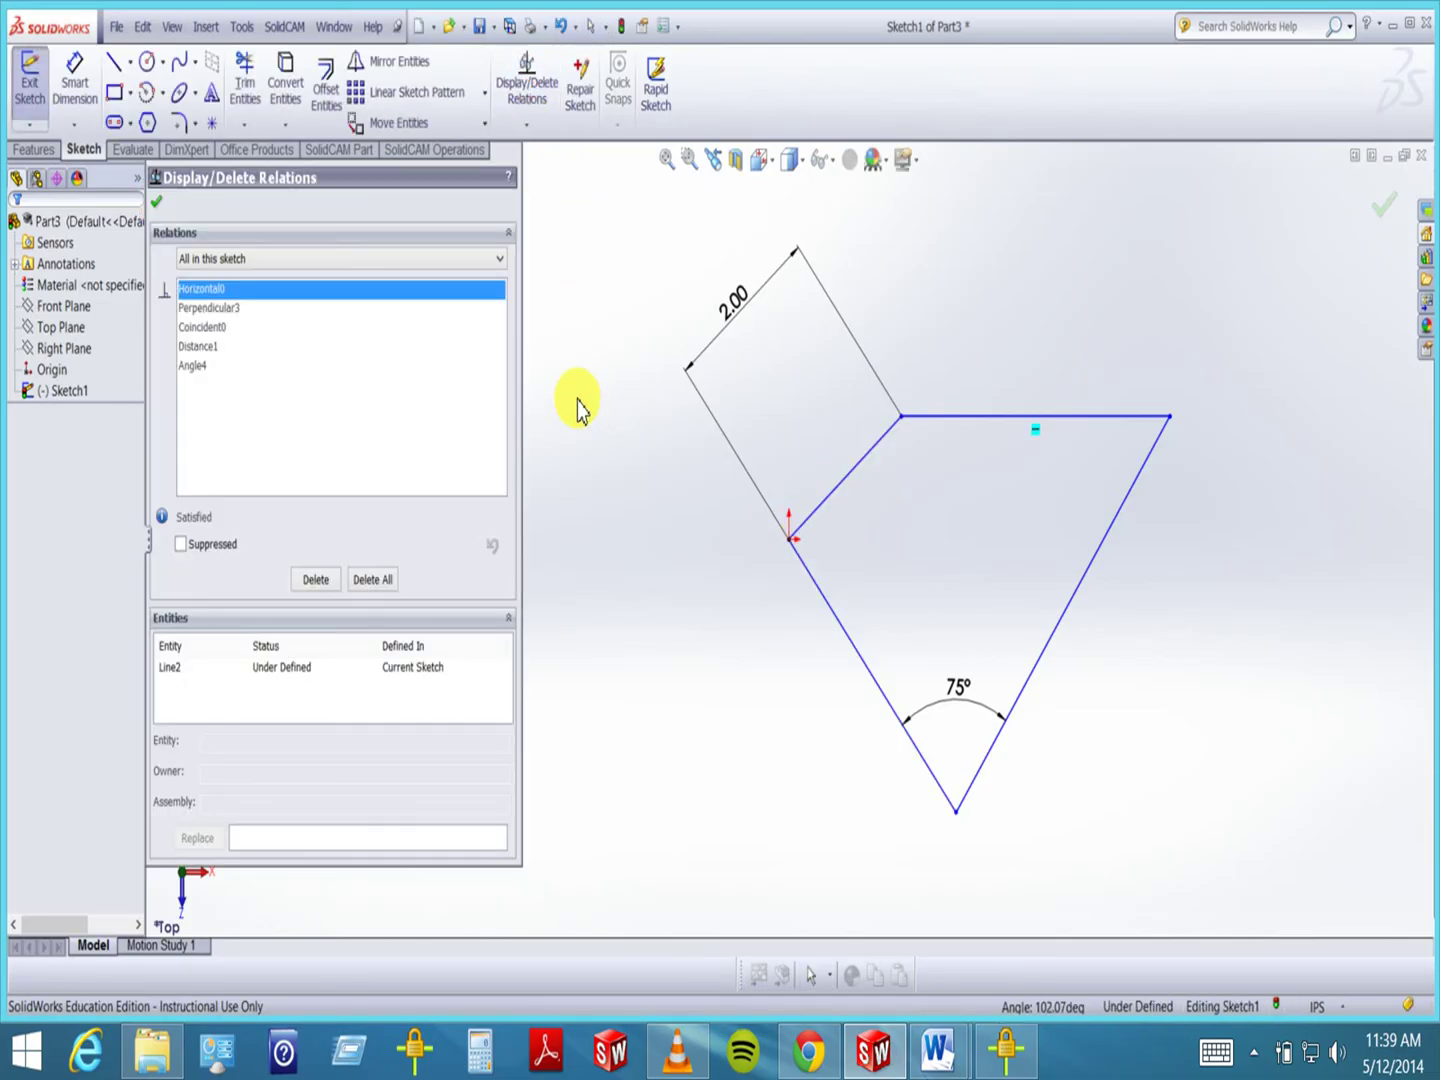
pyautogui.click(210, 308)
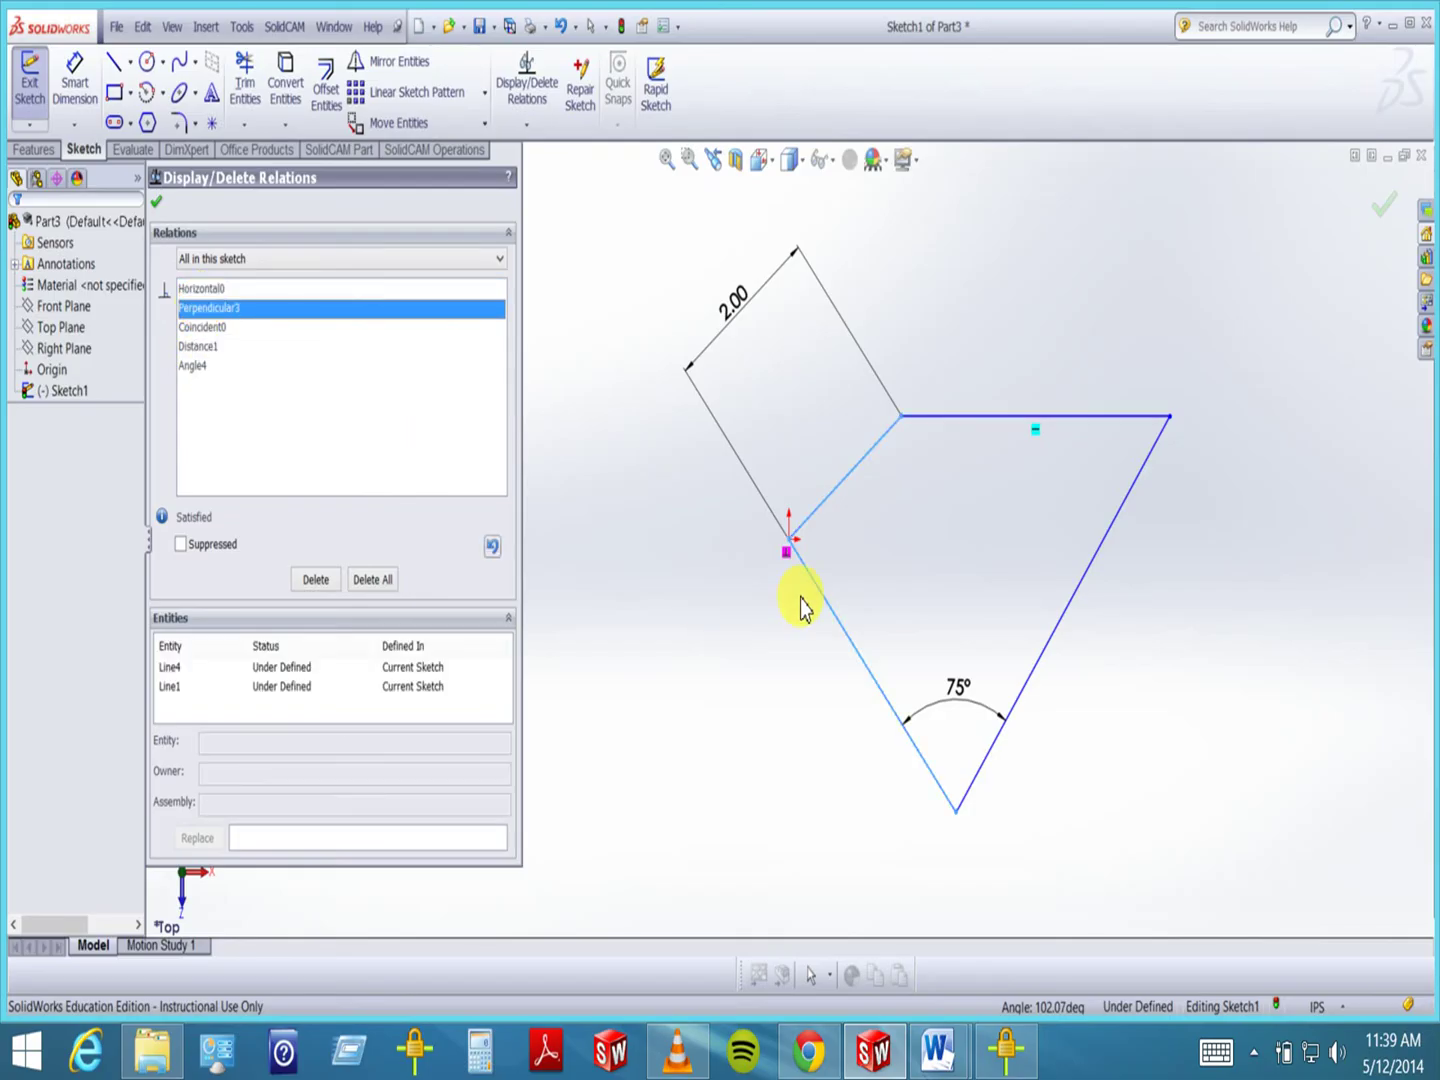
pyautogui.click(201, 367)
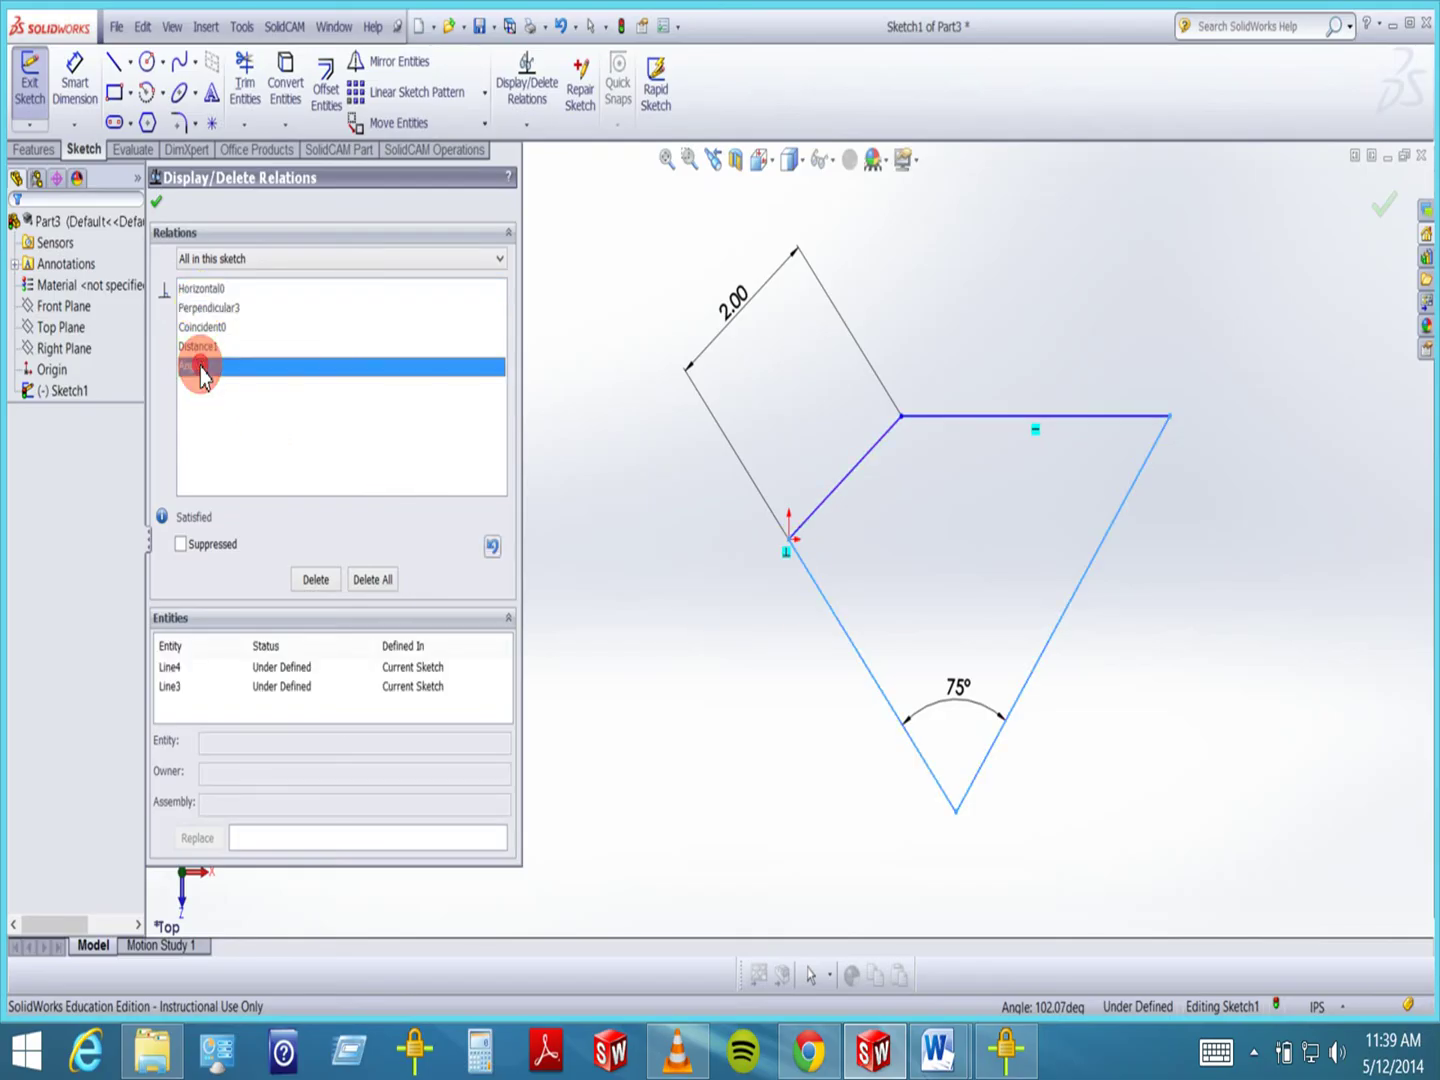
pyautogui.click(212, 348)
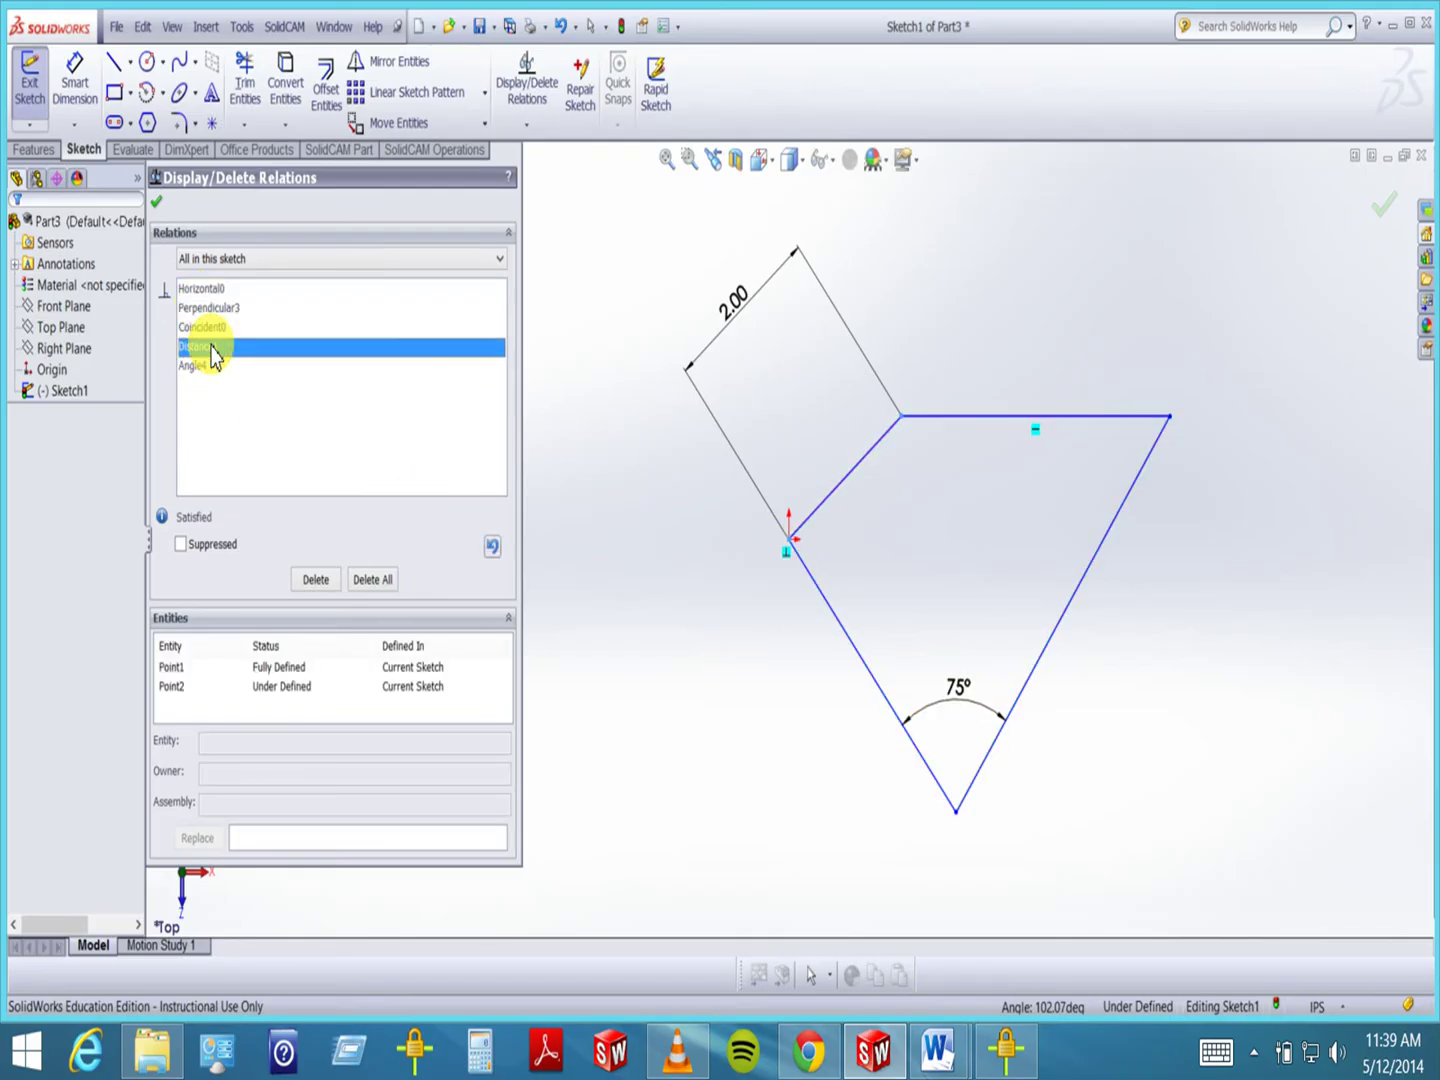
pyautogui.click(208, 328)
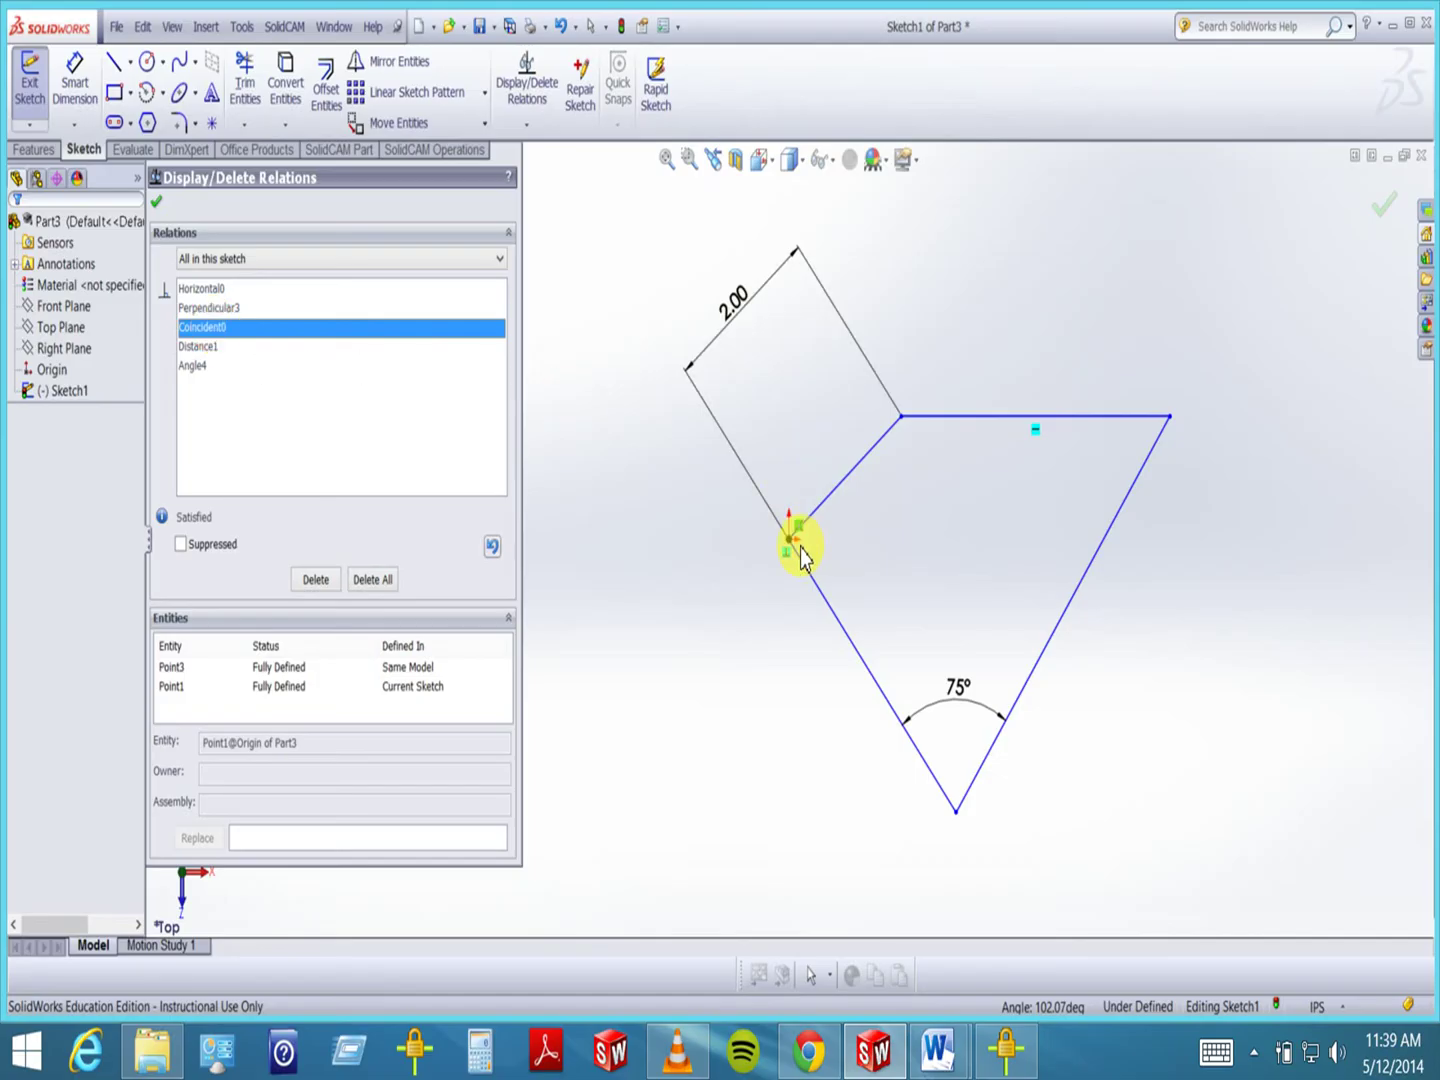
pyautogui.click(232, 307)
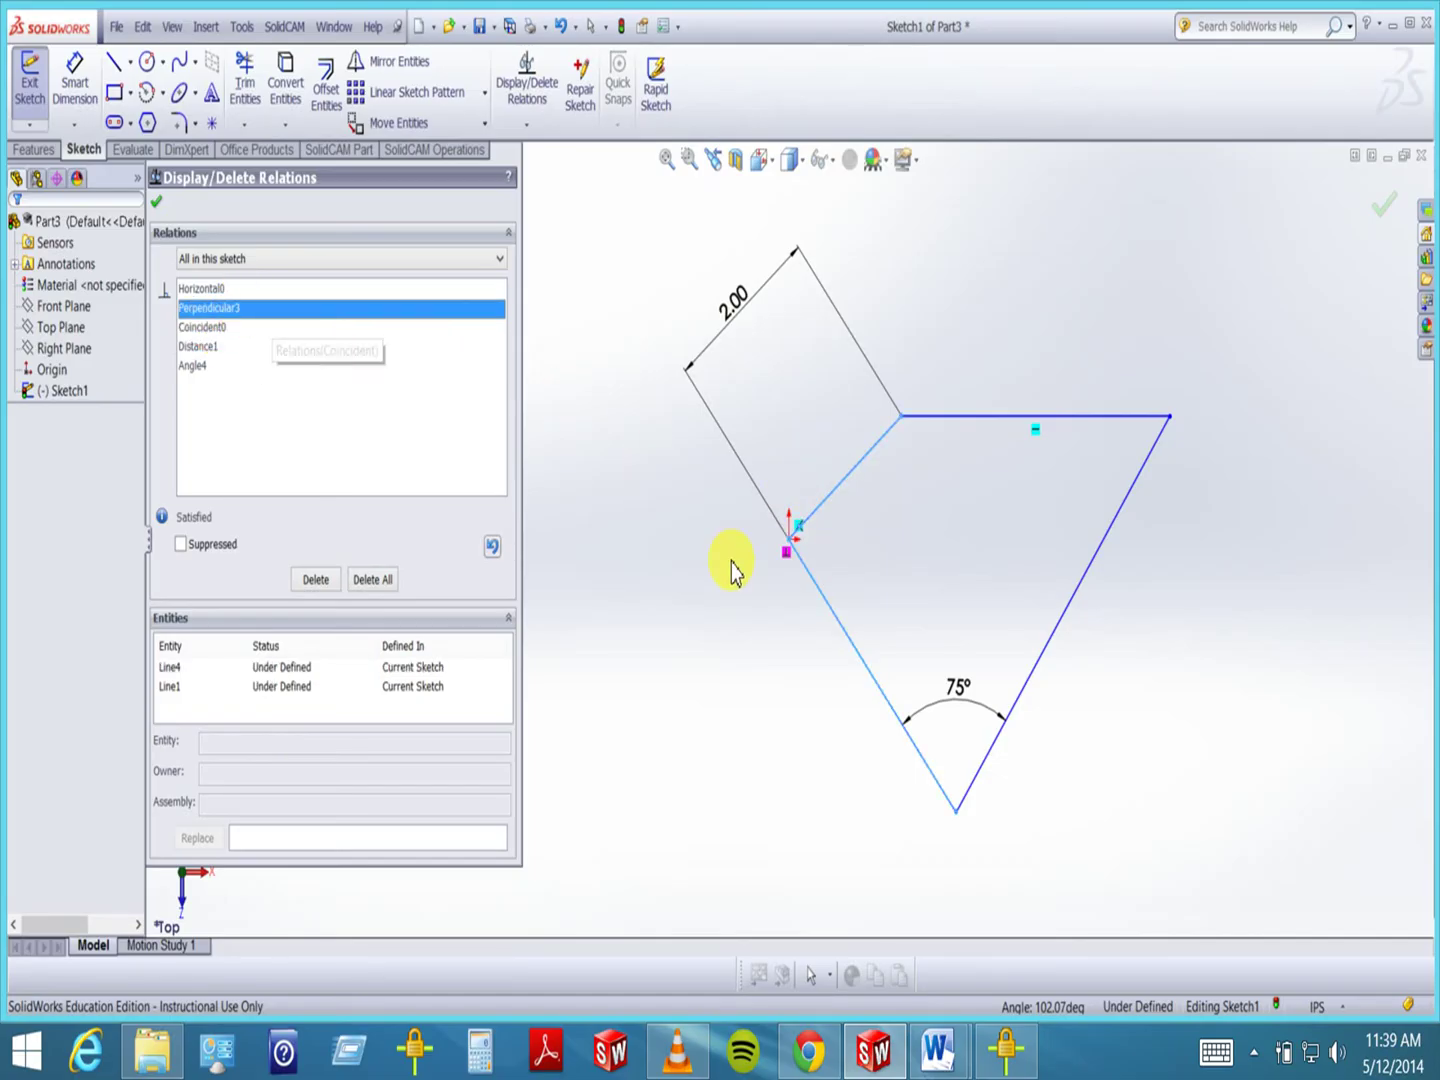
pyautogui.click(250, 288)
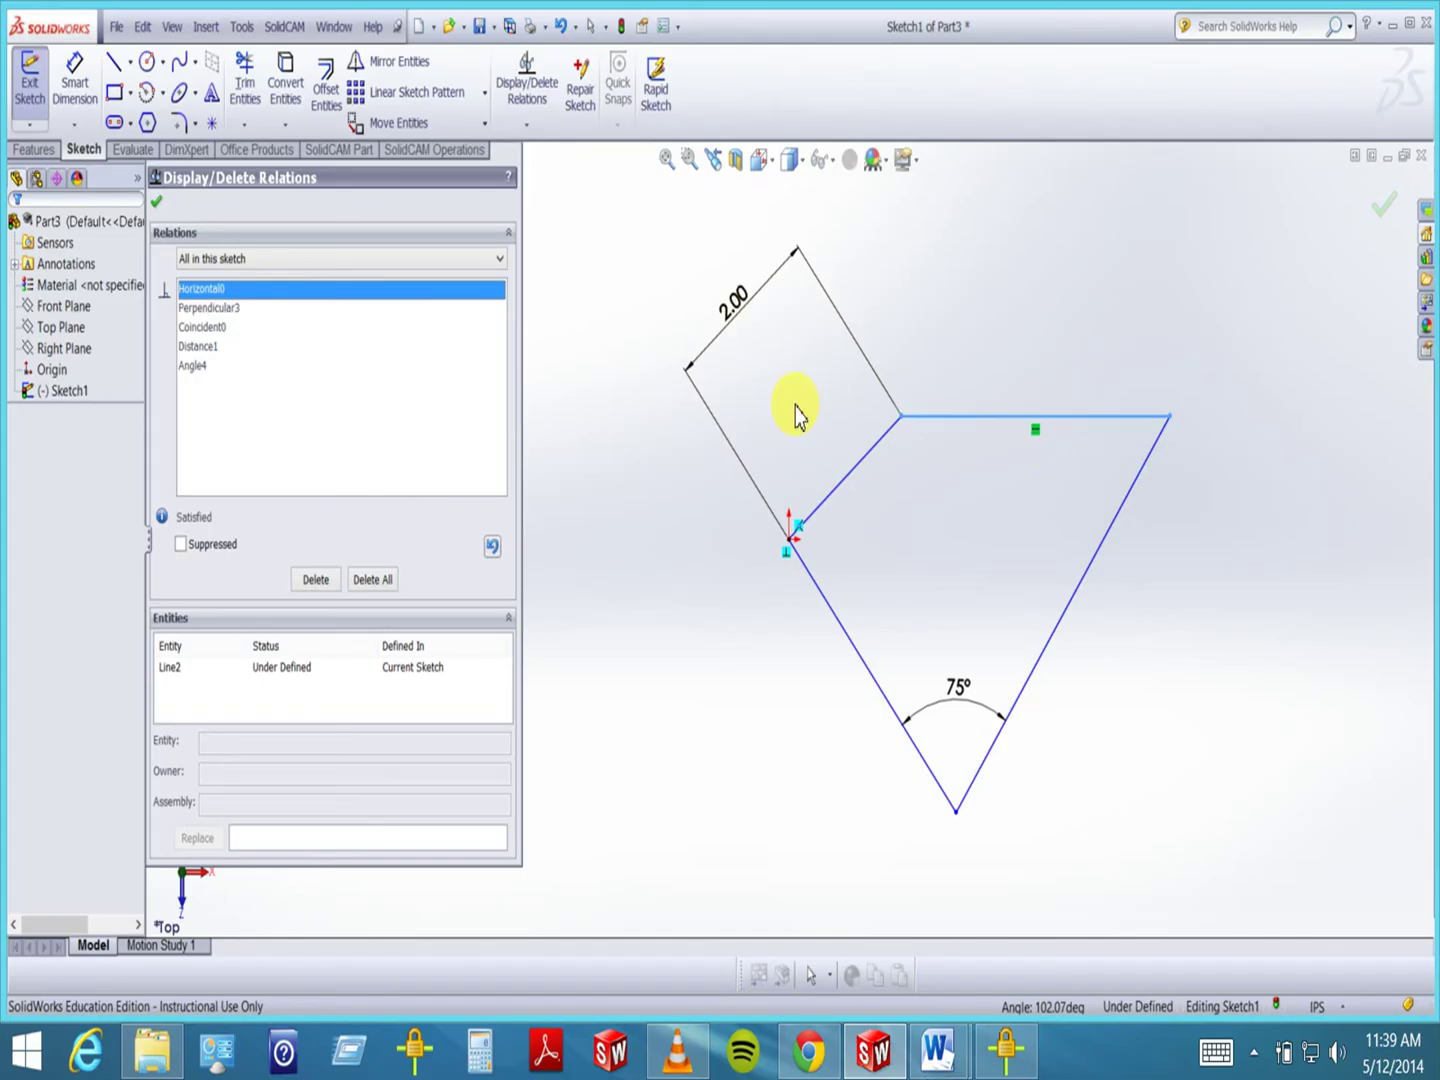
pyautogui.click(156, 201)
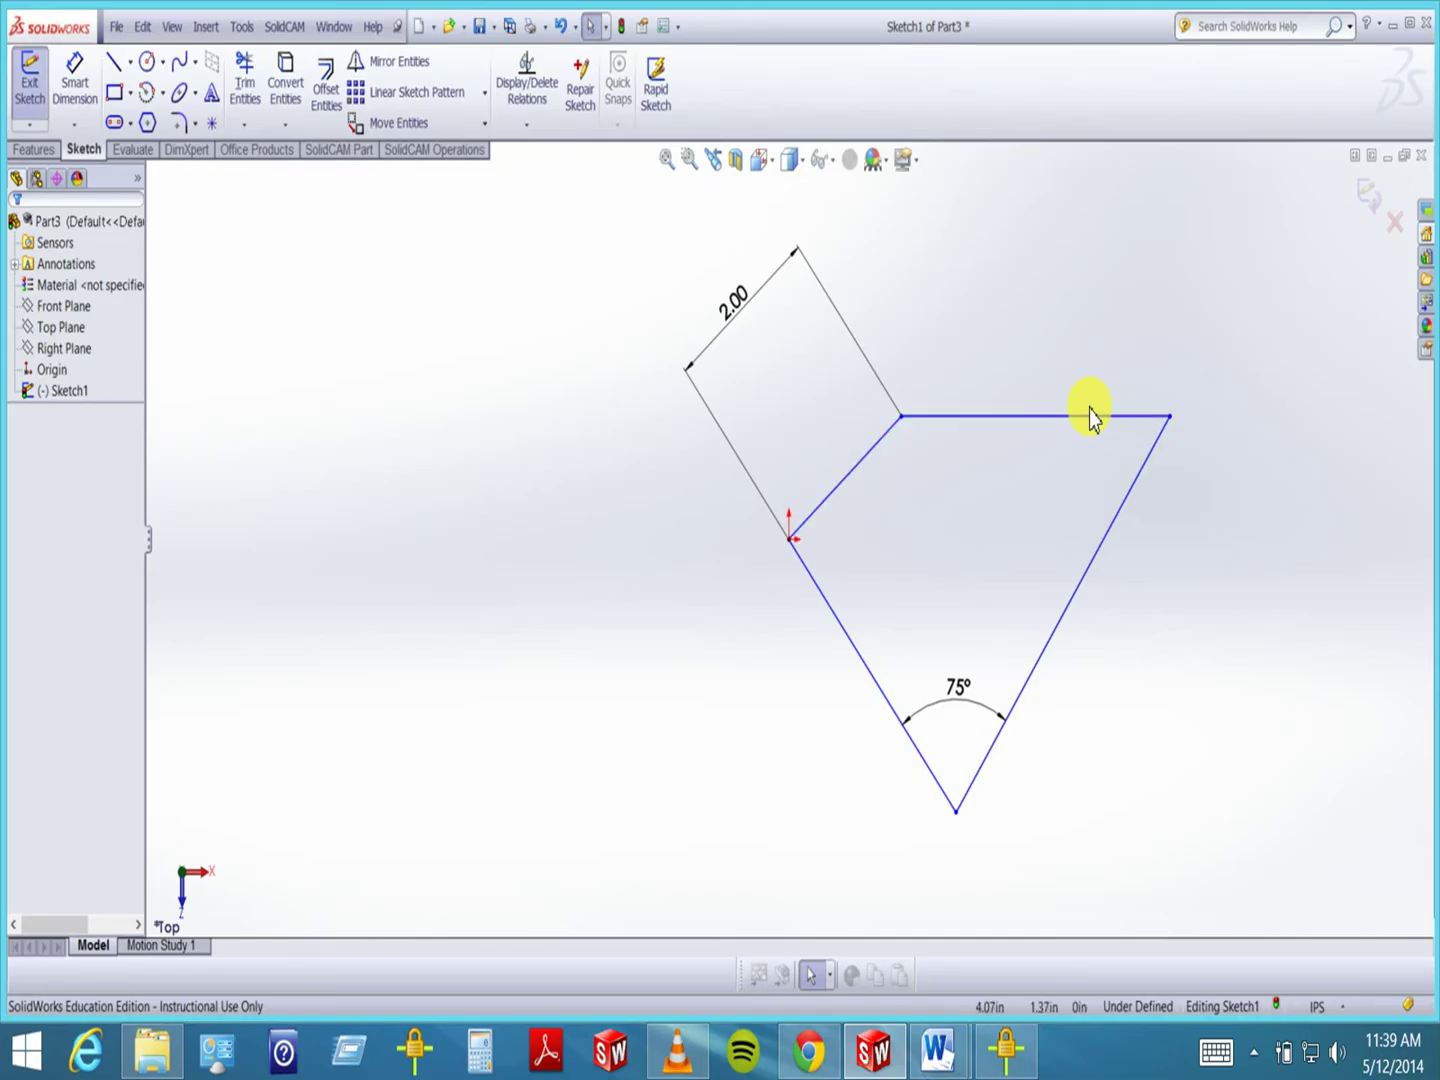
# - Reshape the loop by moving its horizontal line slightly upward and inward, and dimension the vertical height of the long outer slanted line as 3.75 in
pyautogui.moveTo(1090, 428)
pyautogui.mouseDown()
pyautogui.moveTo(983, 530)
pyautogui.moveTo(926, 386)
pyautogui.moveTo(950, 488)
pyautogui.moveTo(926, 411)
pyautogui.moveTo(935, 505)
pyautogui.moveTo(925, 388)
pyautogui.mouseUp()
pyautogui.click(611, 553)
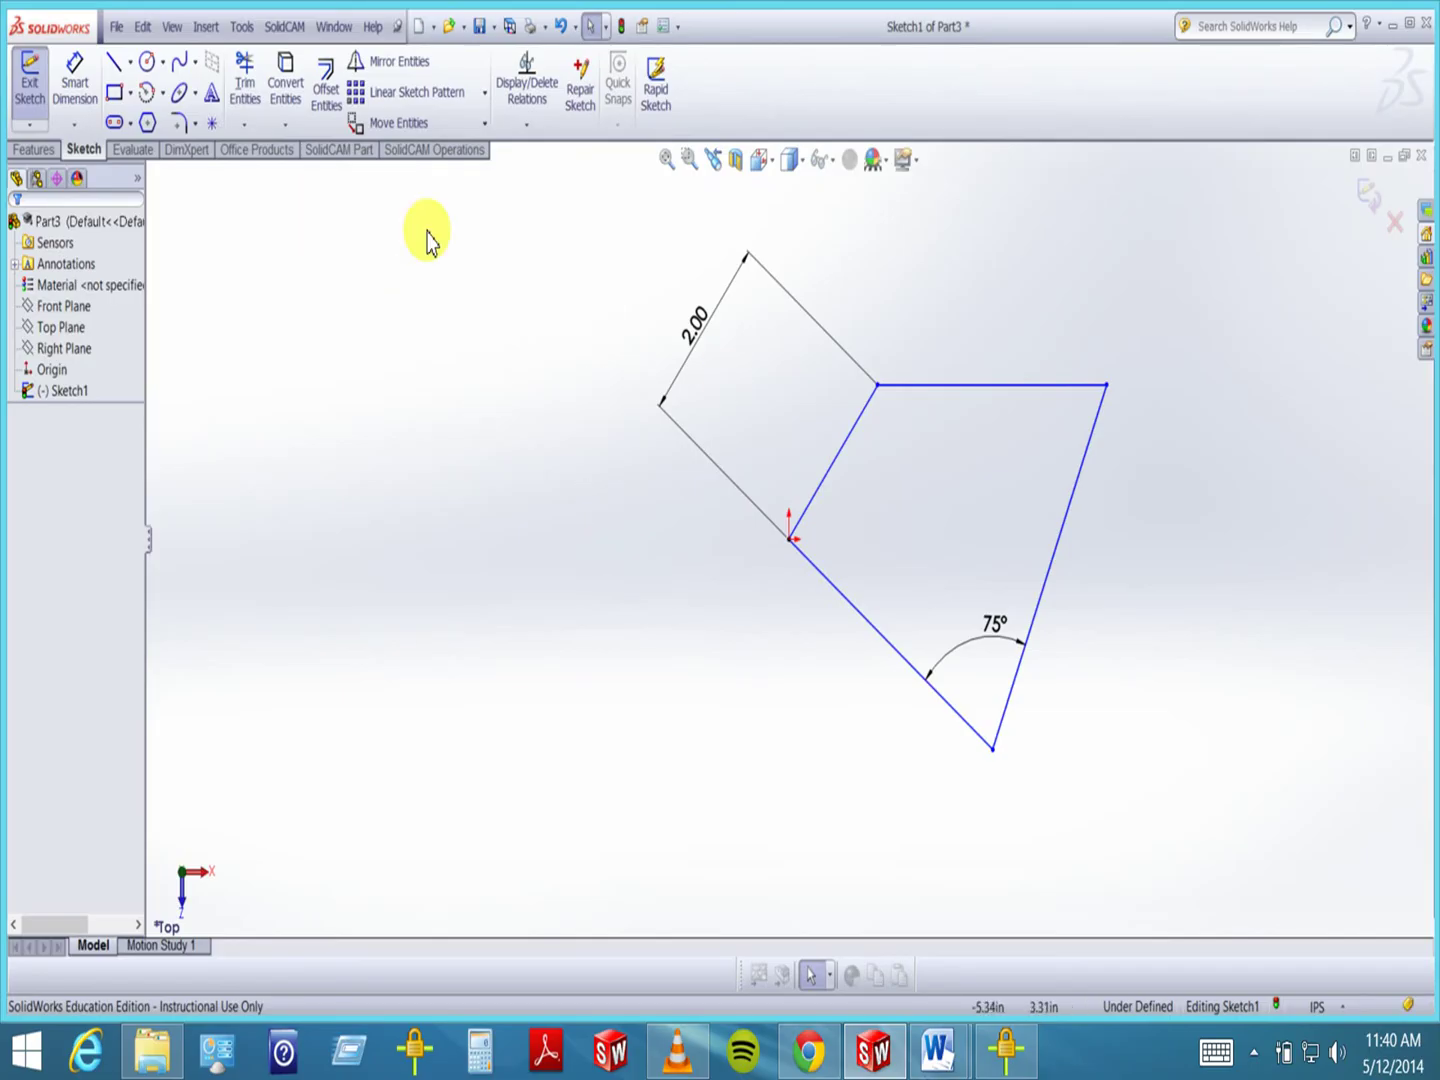
pyautogui.click(73, 80)
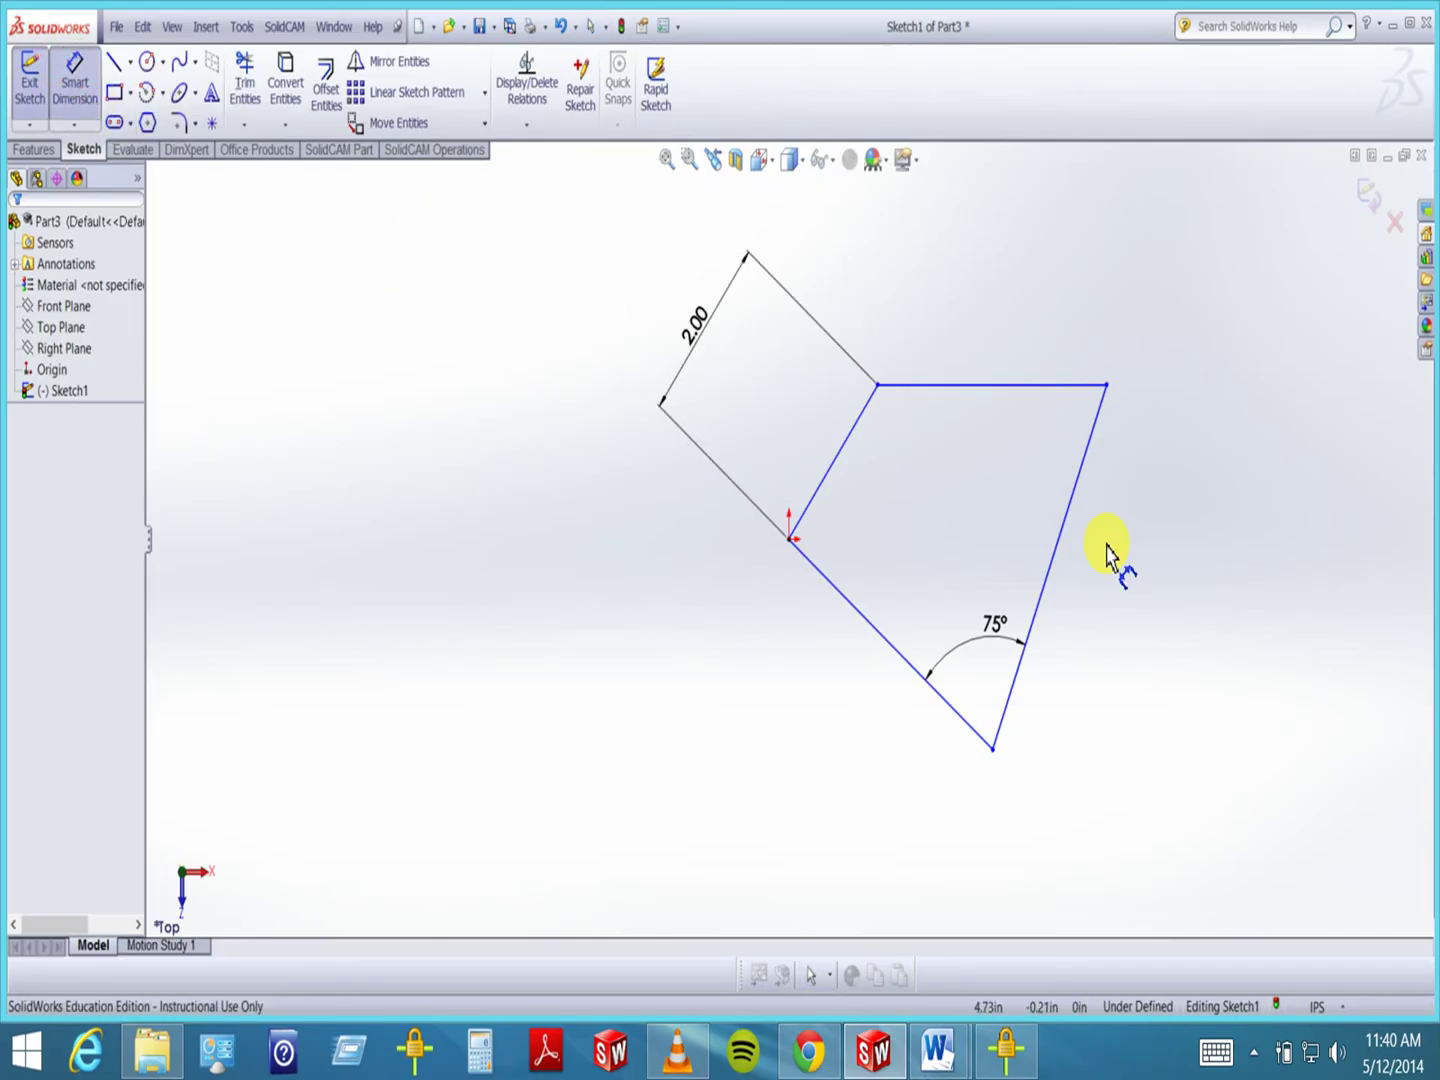
pyautogui.click(1063, 548)
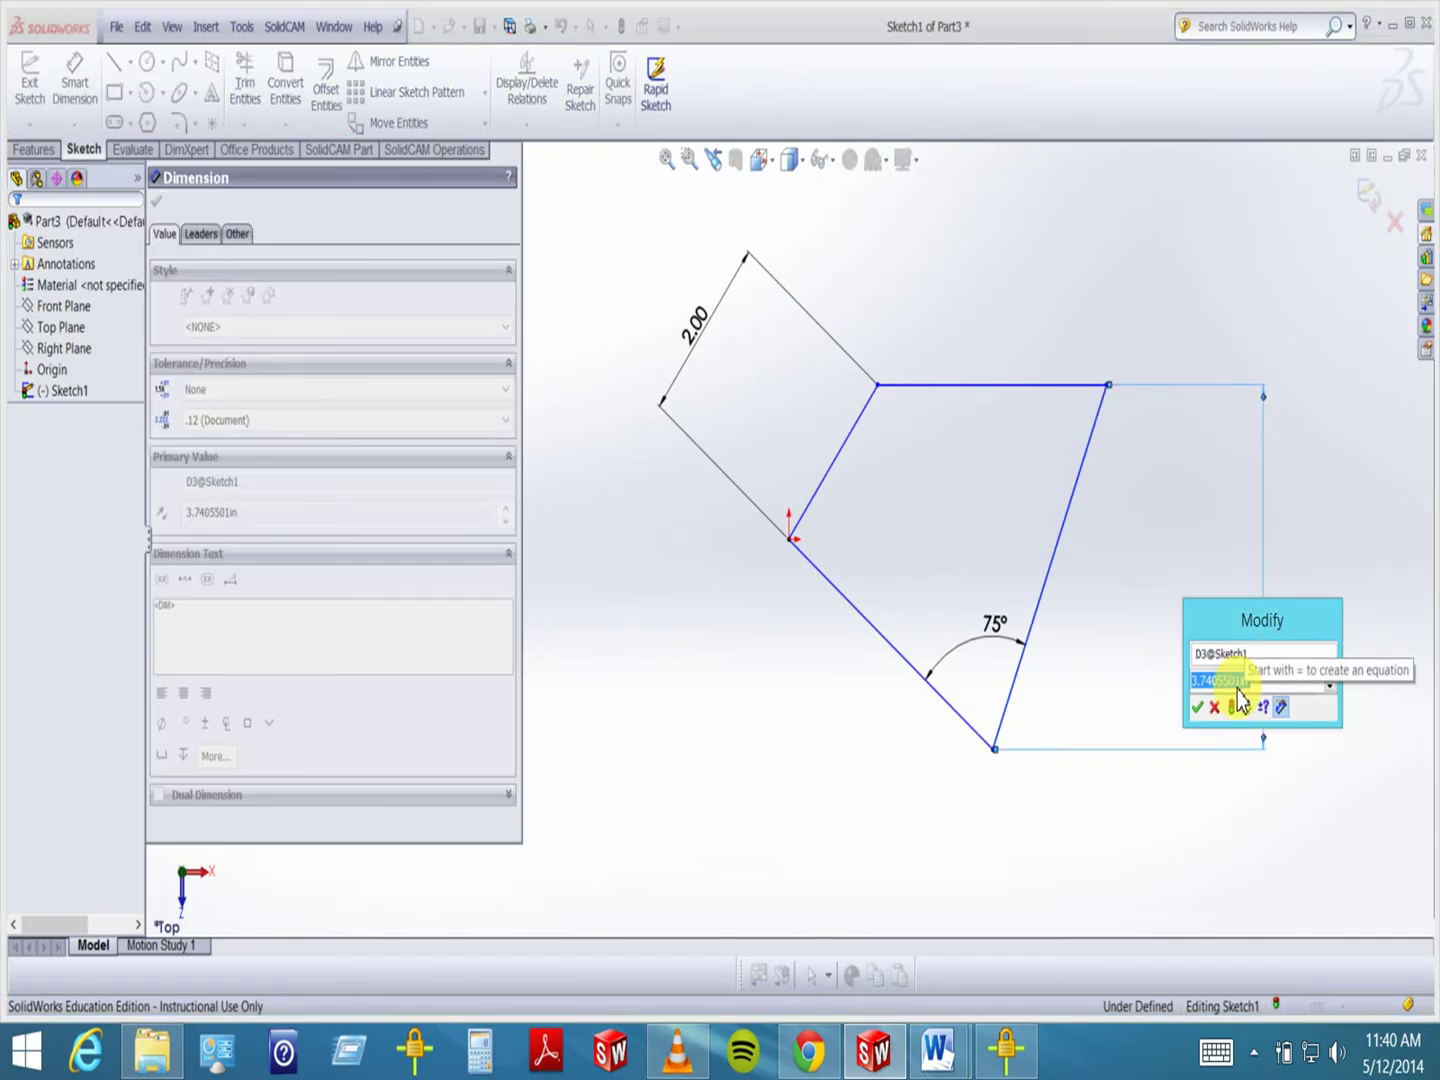
pyautogui.write('3.75')
pyautogui.press('Return')
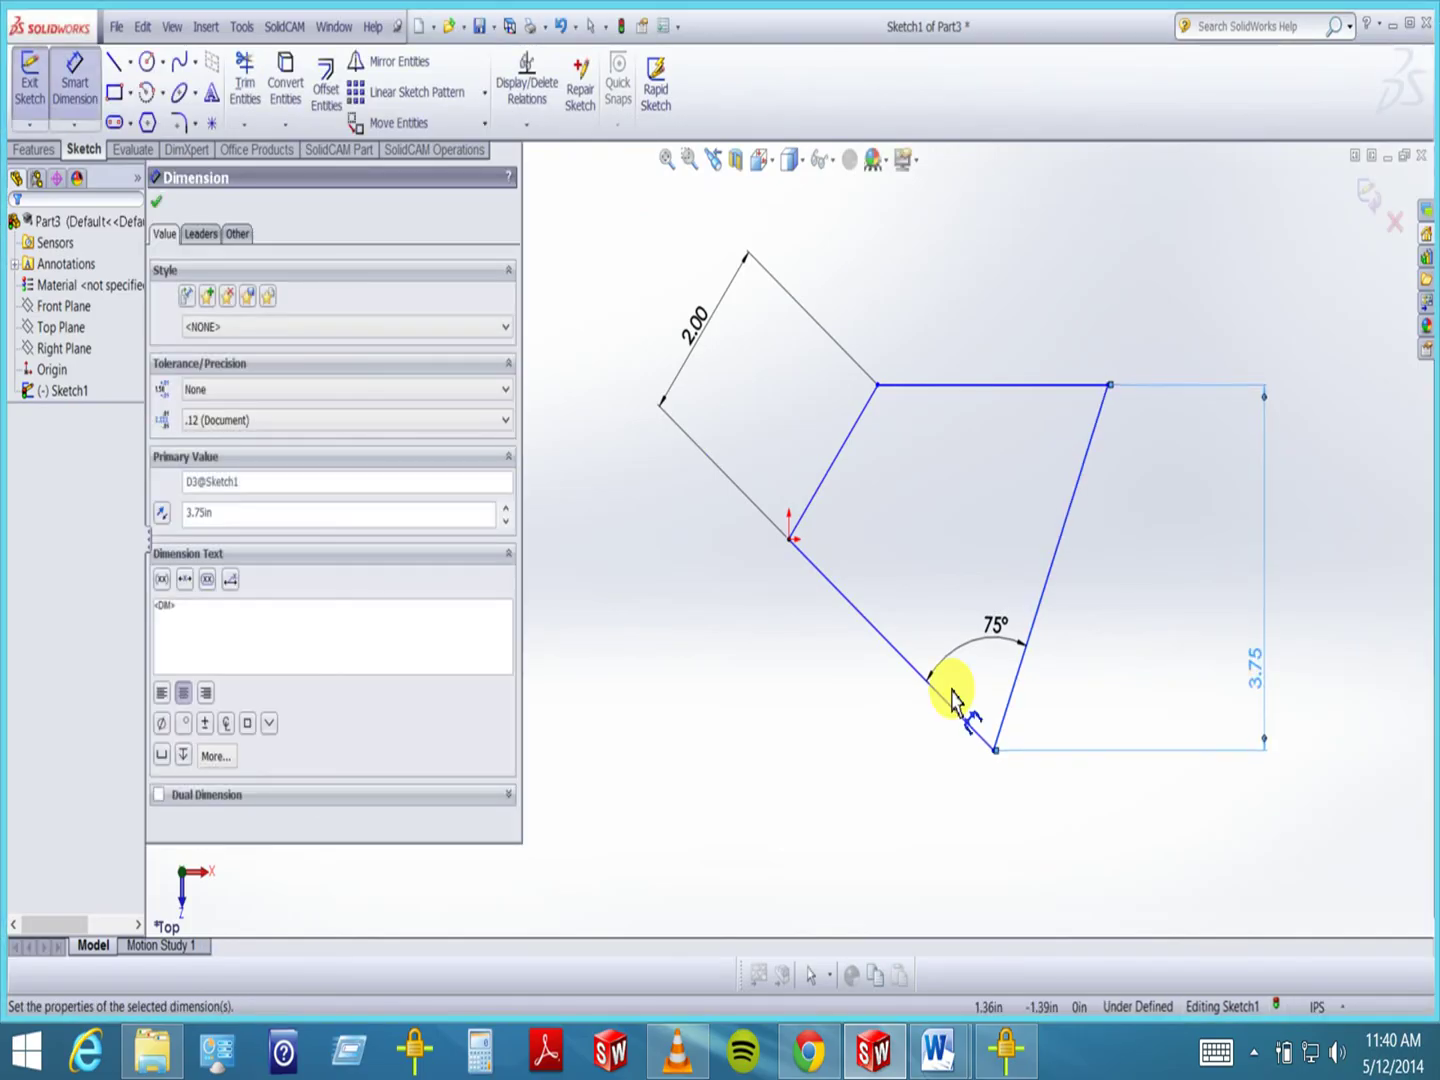
pyautogui.click(156, 201)
pyautogui.click(596, 803)
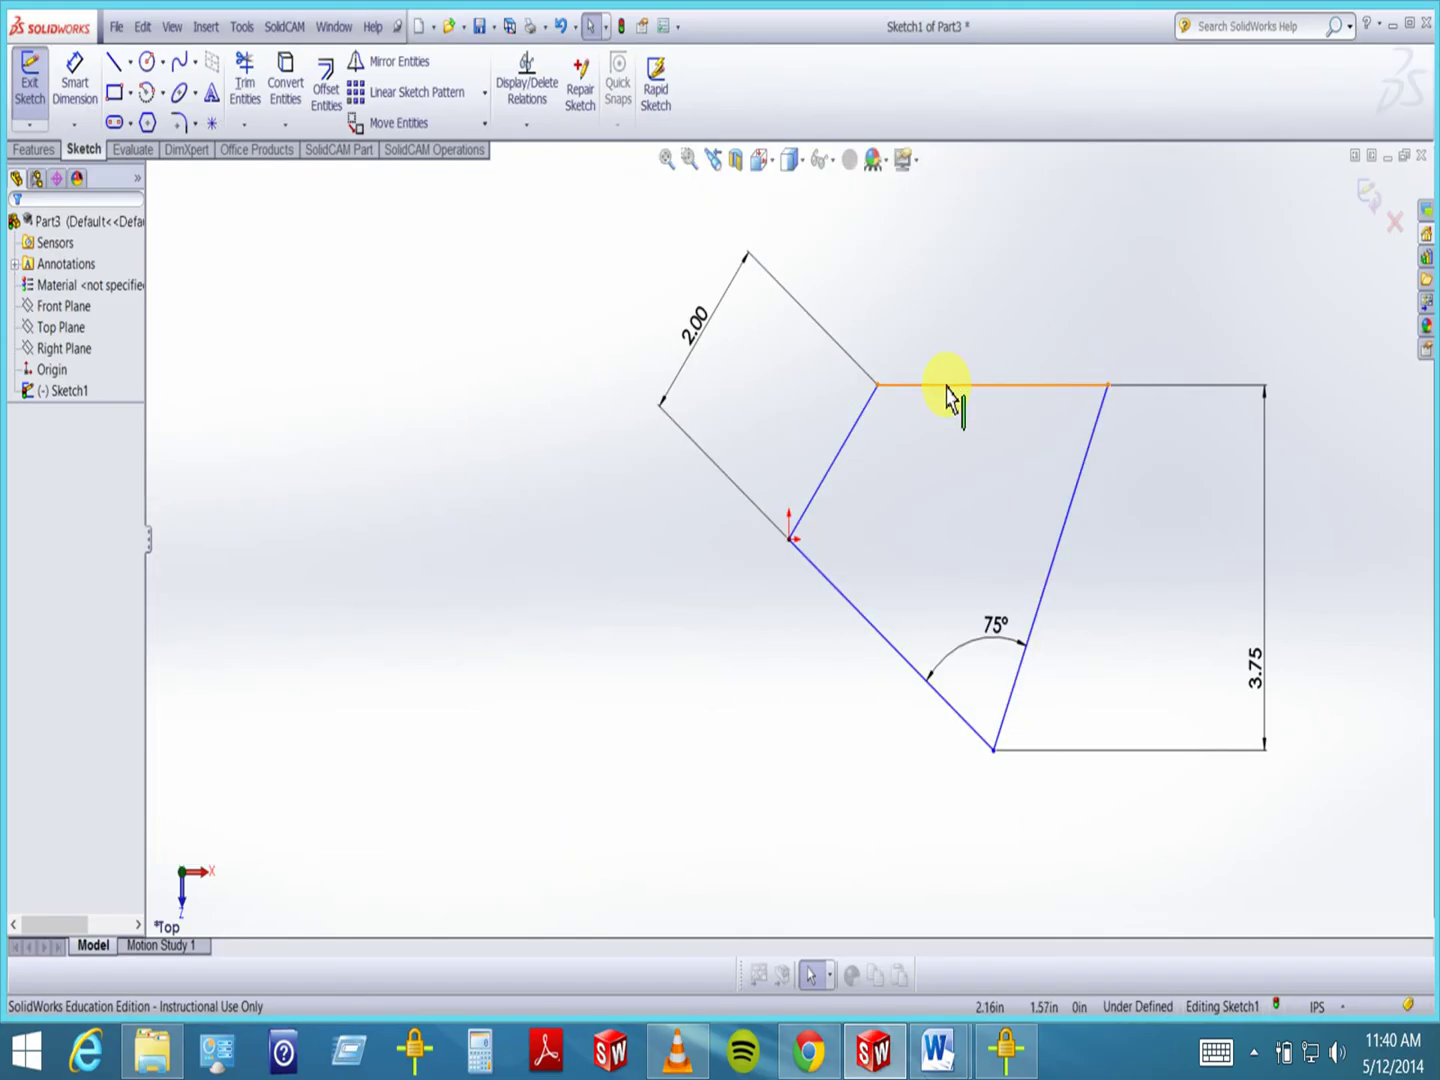
# - Shift the horizontal line slightly downward and add a 135° angle dimension between it and the 2 in line
pyautogui.moveTo(945, 388)
pyautogui.mouseDown()
pyautogui.moveTo(910, 305)
pyautogui.moveTo(910, 392)
pyautogui.moveTo(903, 322)
pyautogui.moveTo(897, 338)
pyautogui.moveTo(925, 535)
pyautogui.moveTo(903, 375)
pyautogui.moveTo(906, 420)
pyautogui.mouseUp()
pyautogui.click(156, 201)
pyautogui.click(73, 72)
pyautogui.click(879, 430)
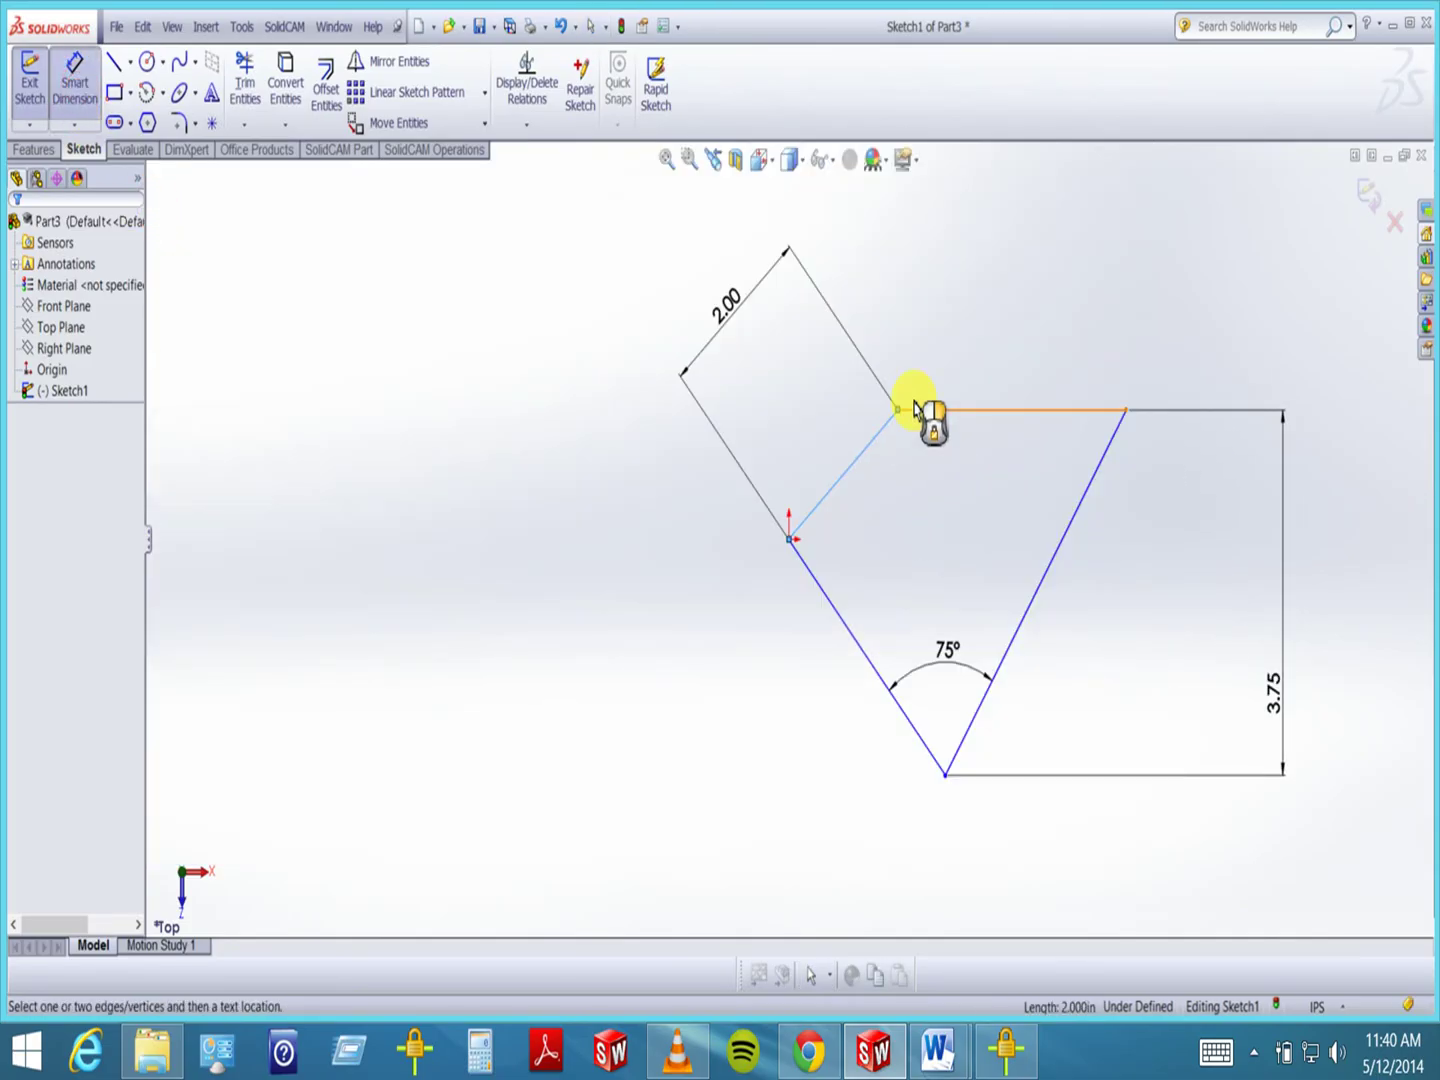
pyautogui.click(940, 412)
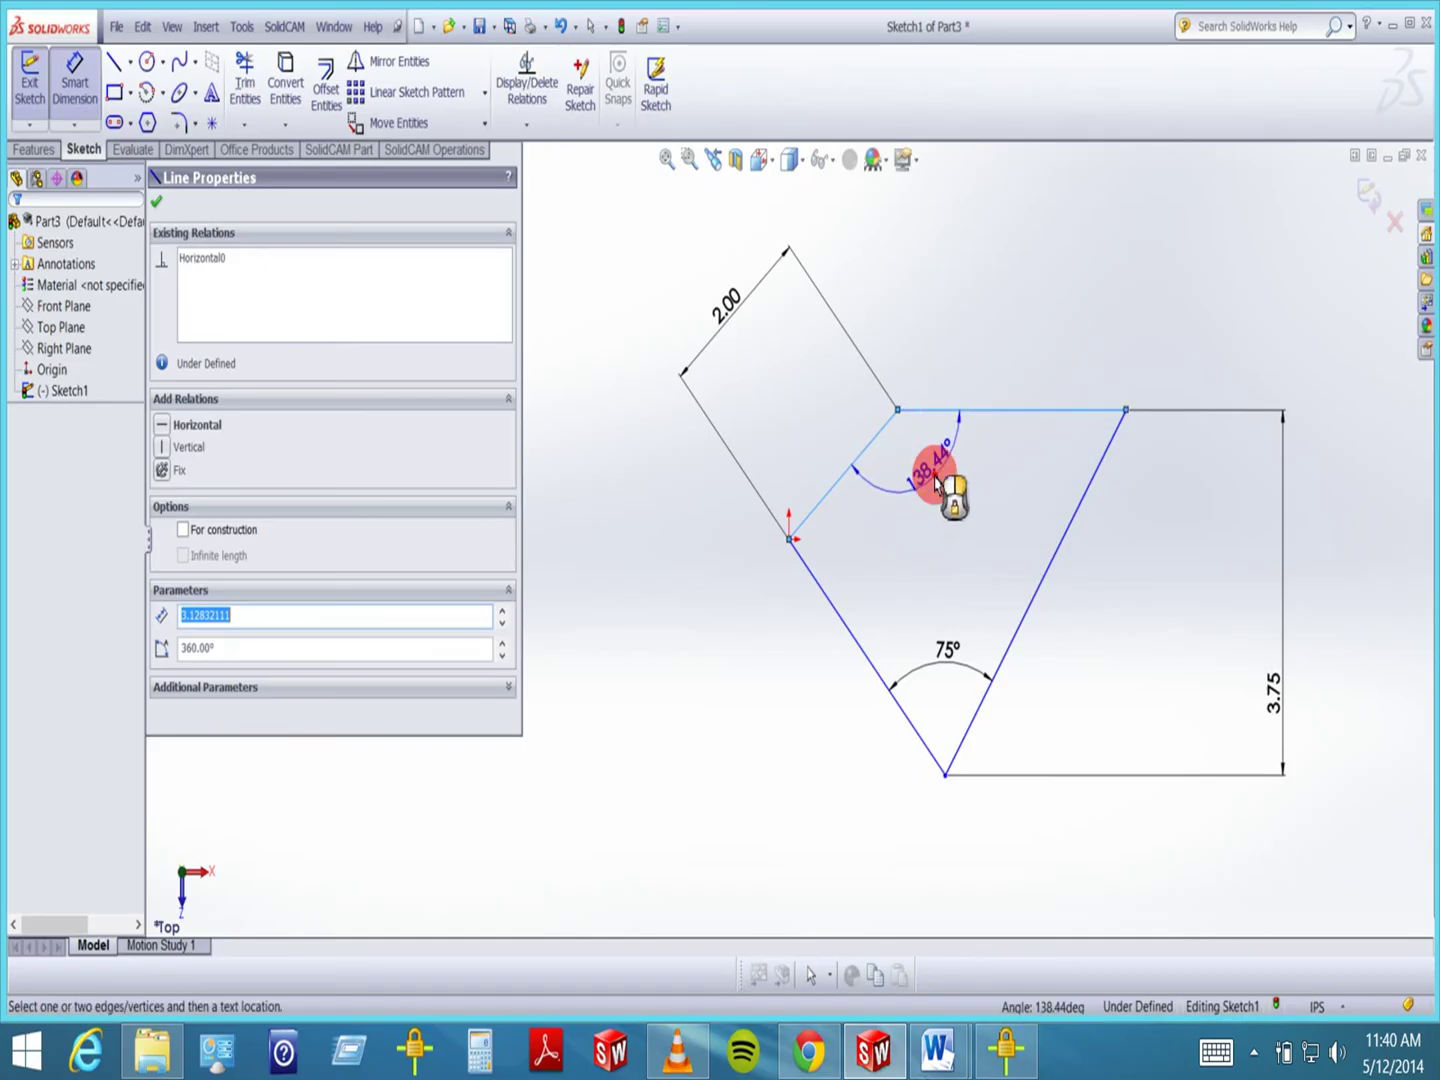
pyautogui.click(940, 462)
pyautogui.write('135')
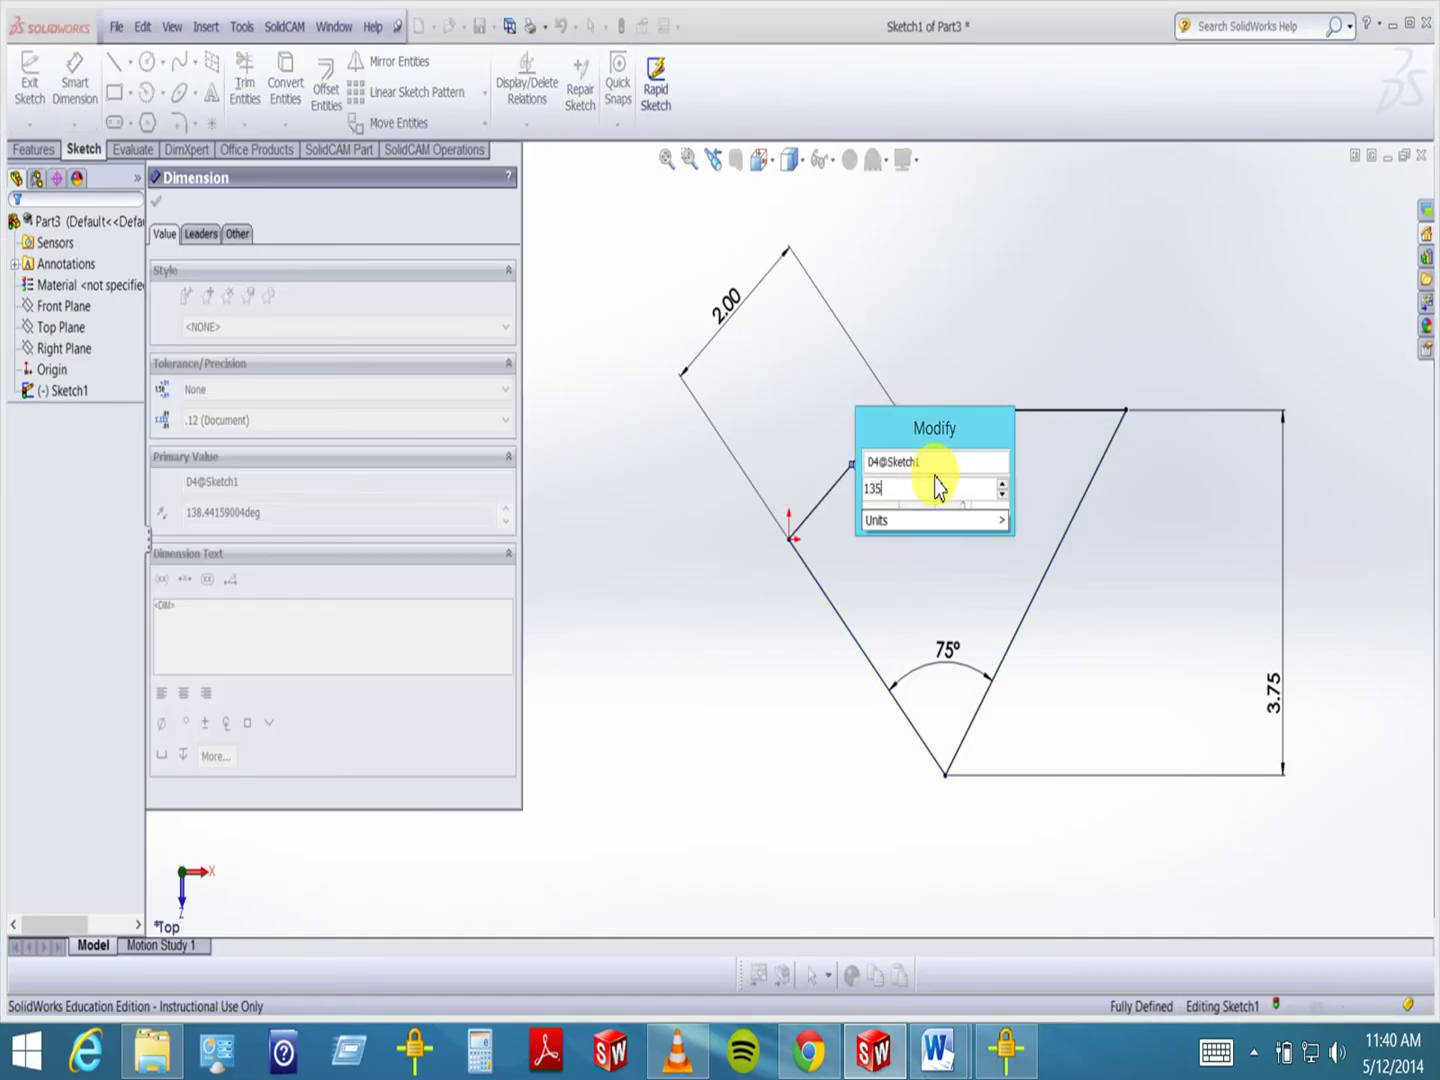
pyautogui.press('Return')
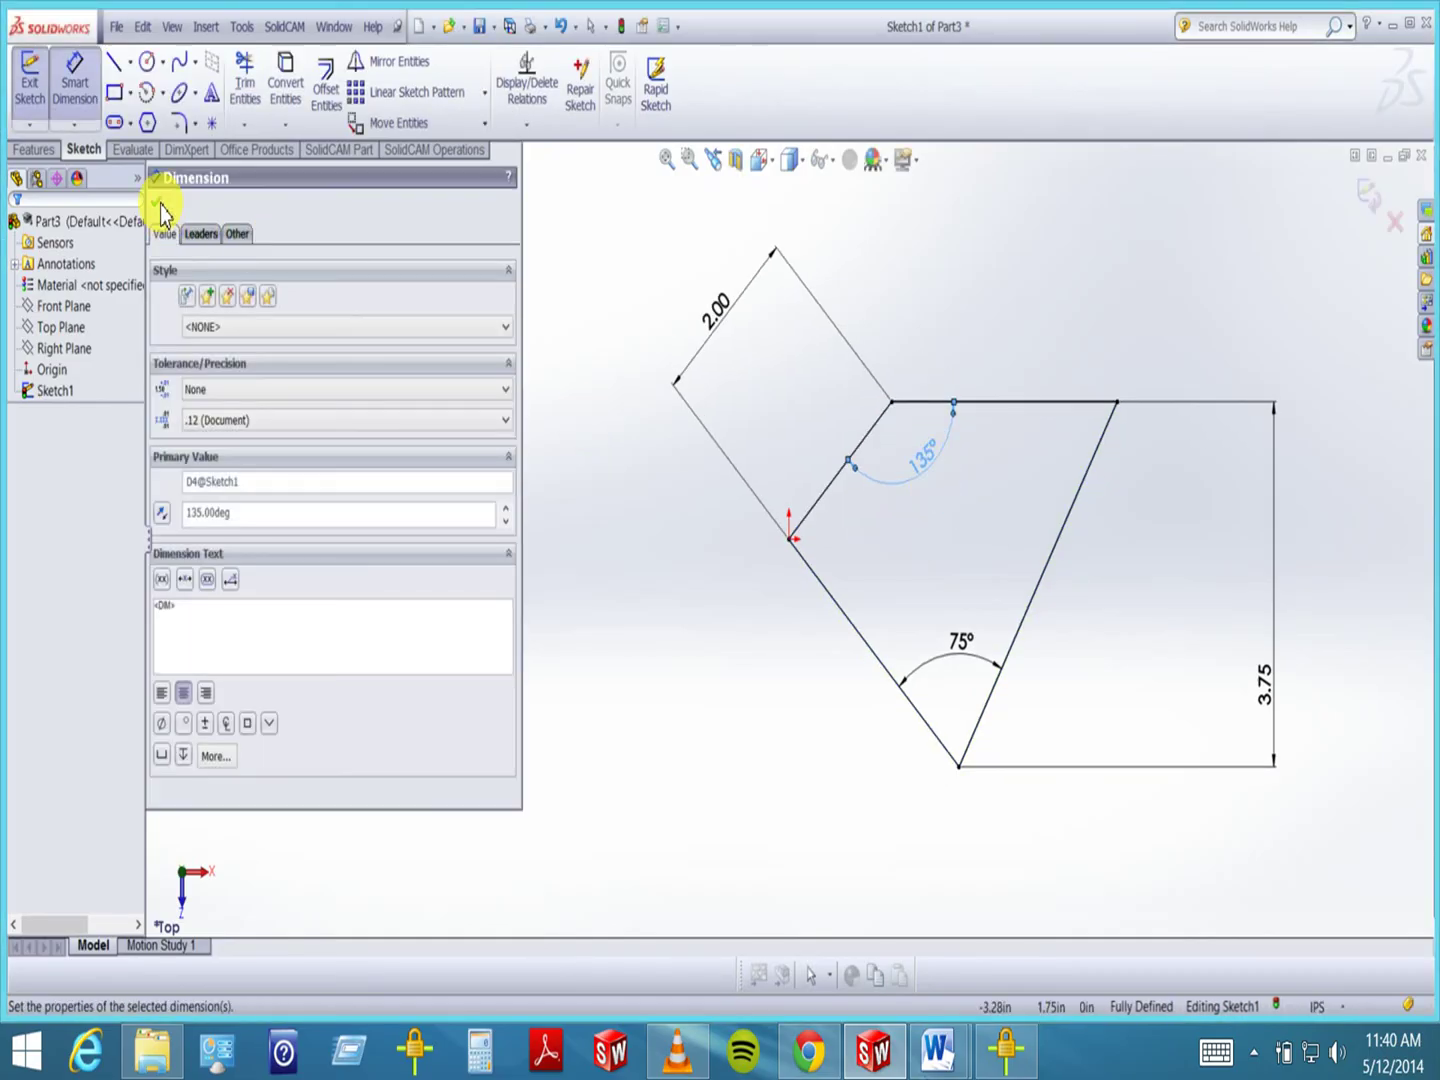
pyautogui.click(156, 201)
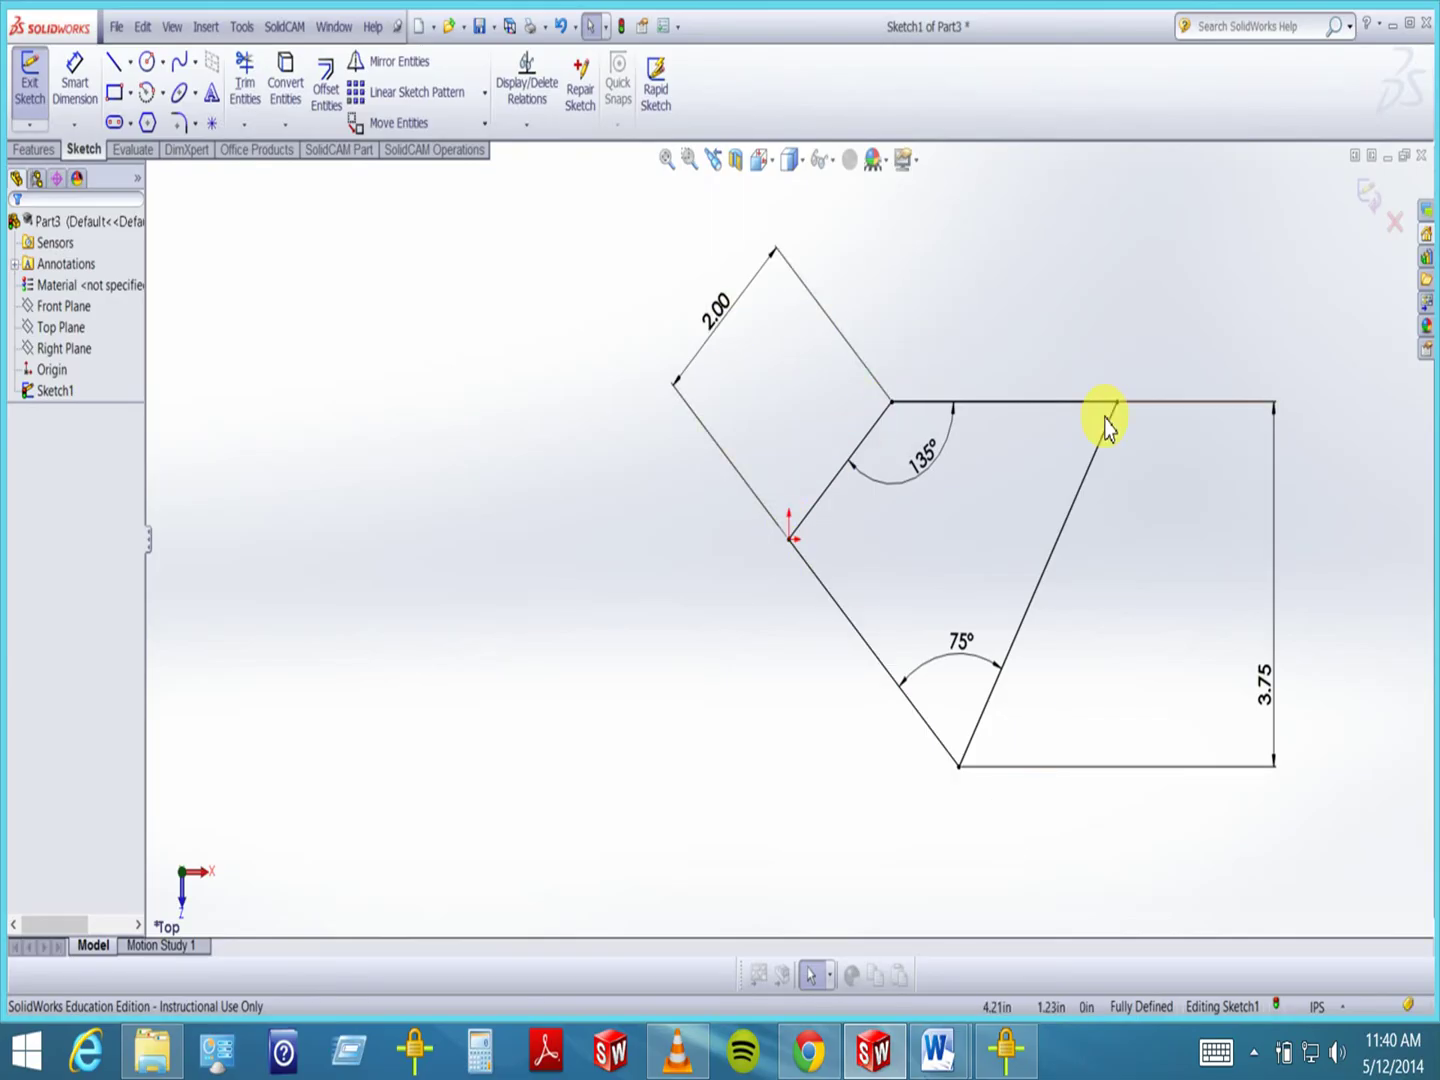
# - Try to move the loop's horizontal line to test whether the sketch is fully constrained, leaving it deselected
pyautogui.click(1030, 403)
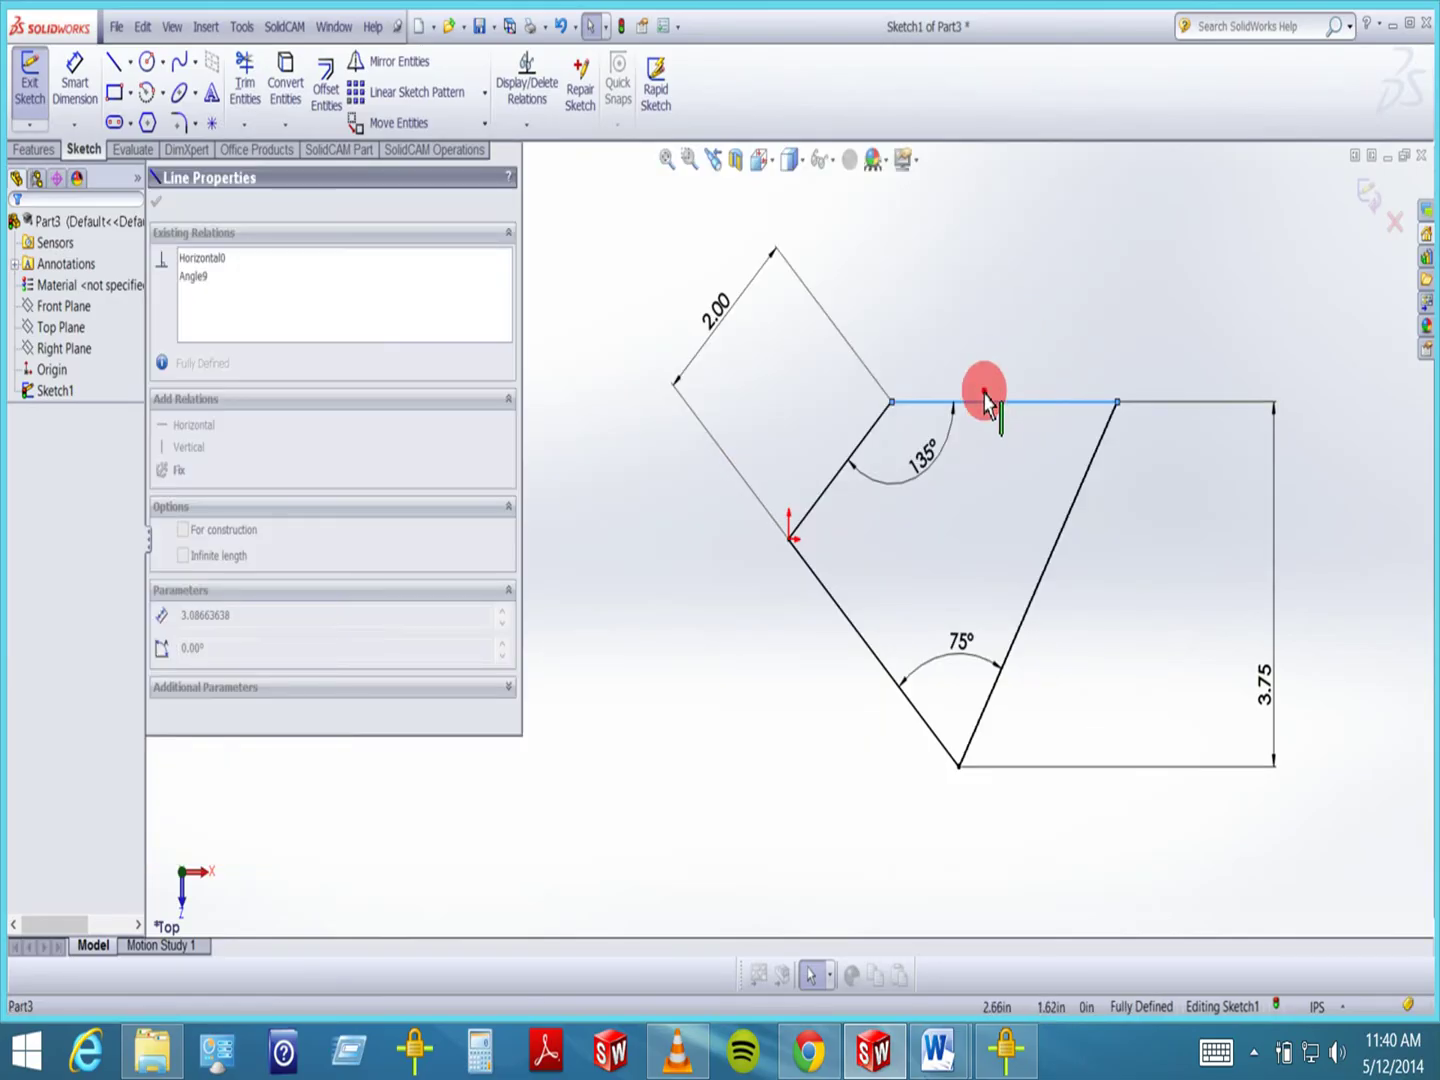
pyautogui.click(157, 201)
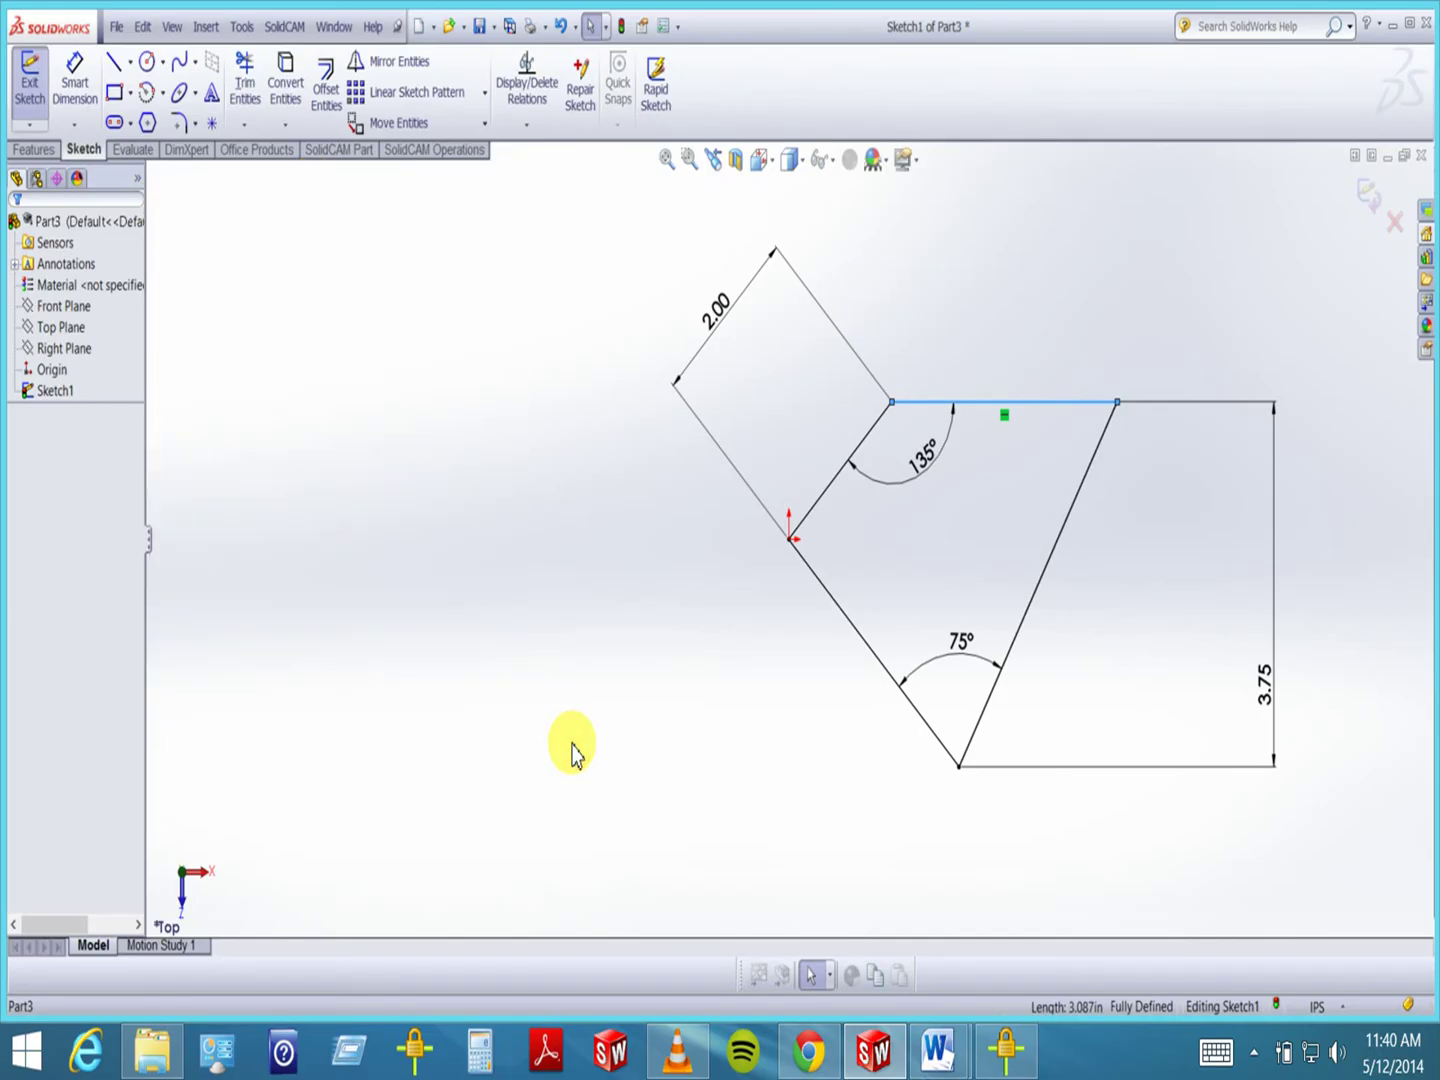
pyautogui.click(600, 560)
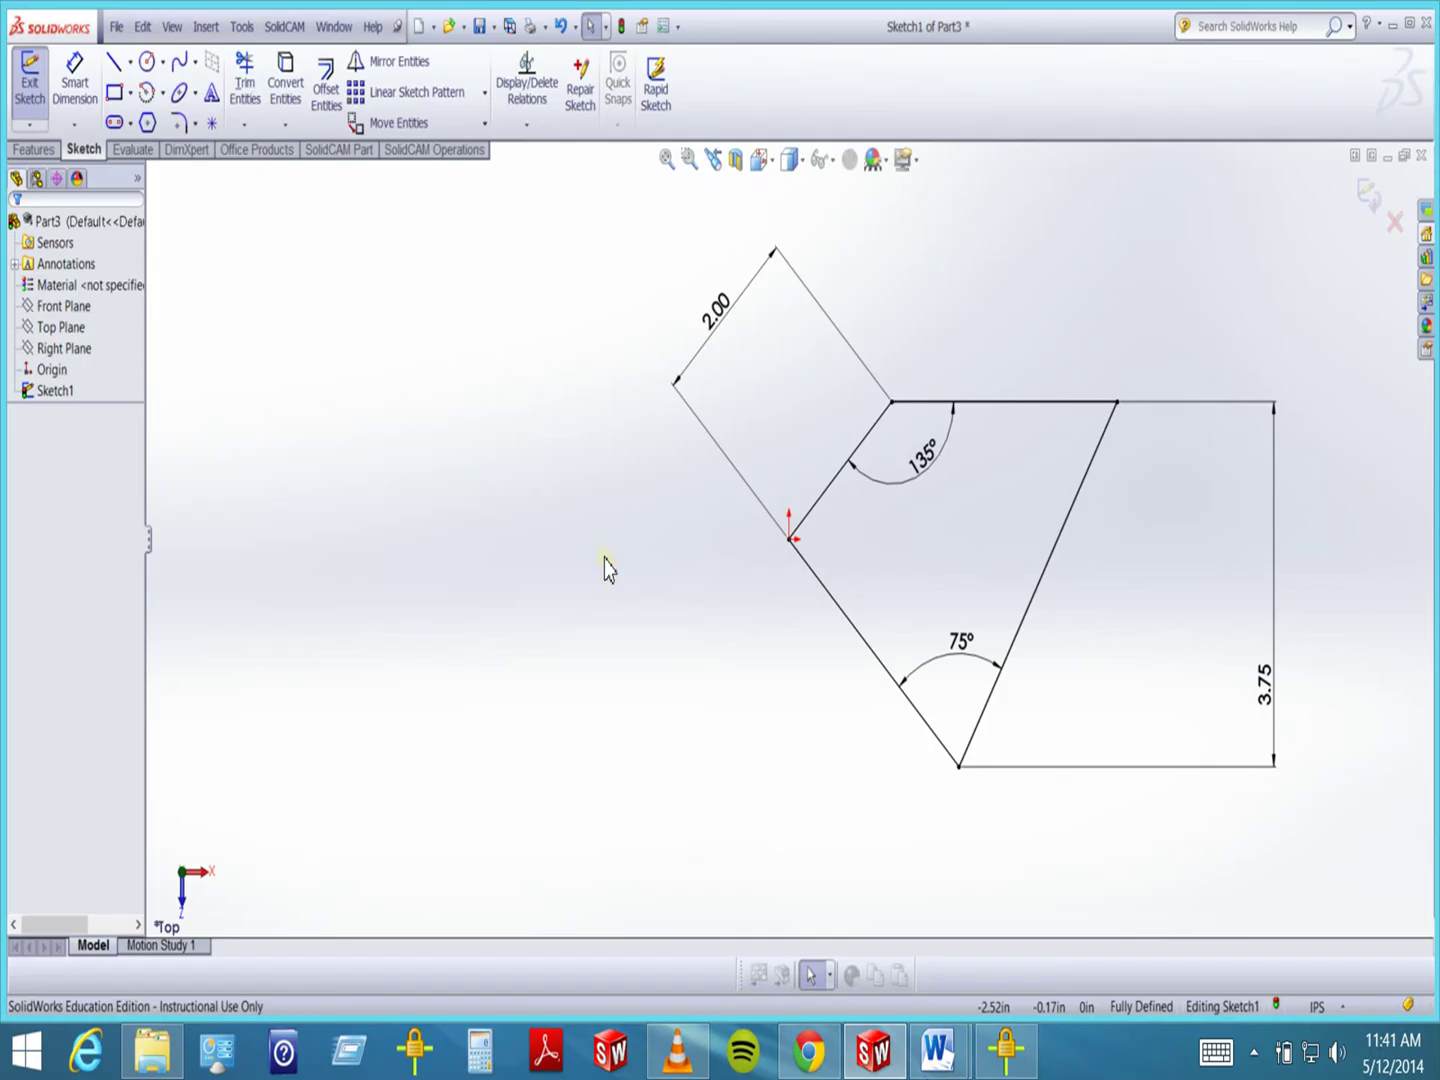
# - Delete all relations and dimensions from the four-sided sketch
pyautogui.click(527, 85)
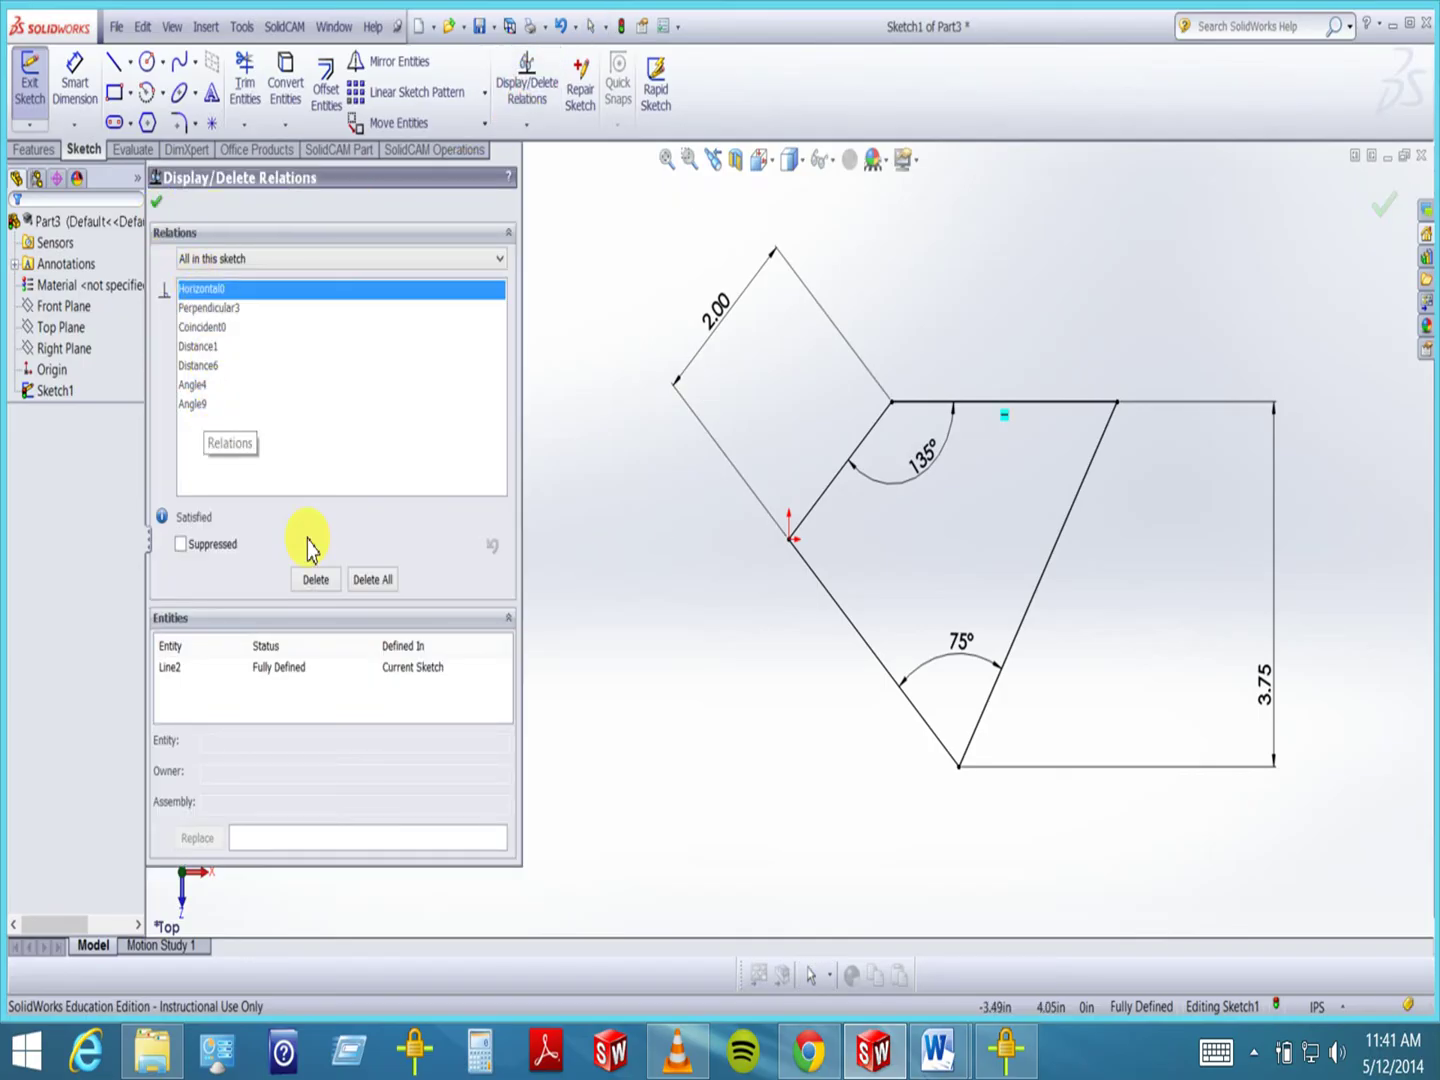
pyautogui.click(372, 579)
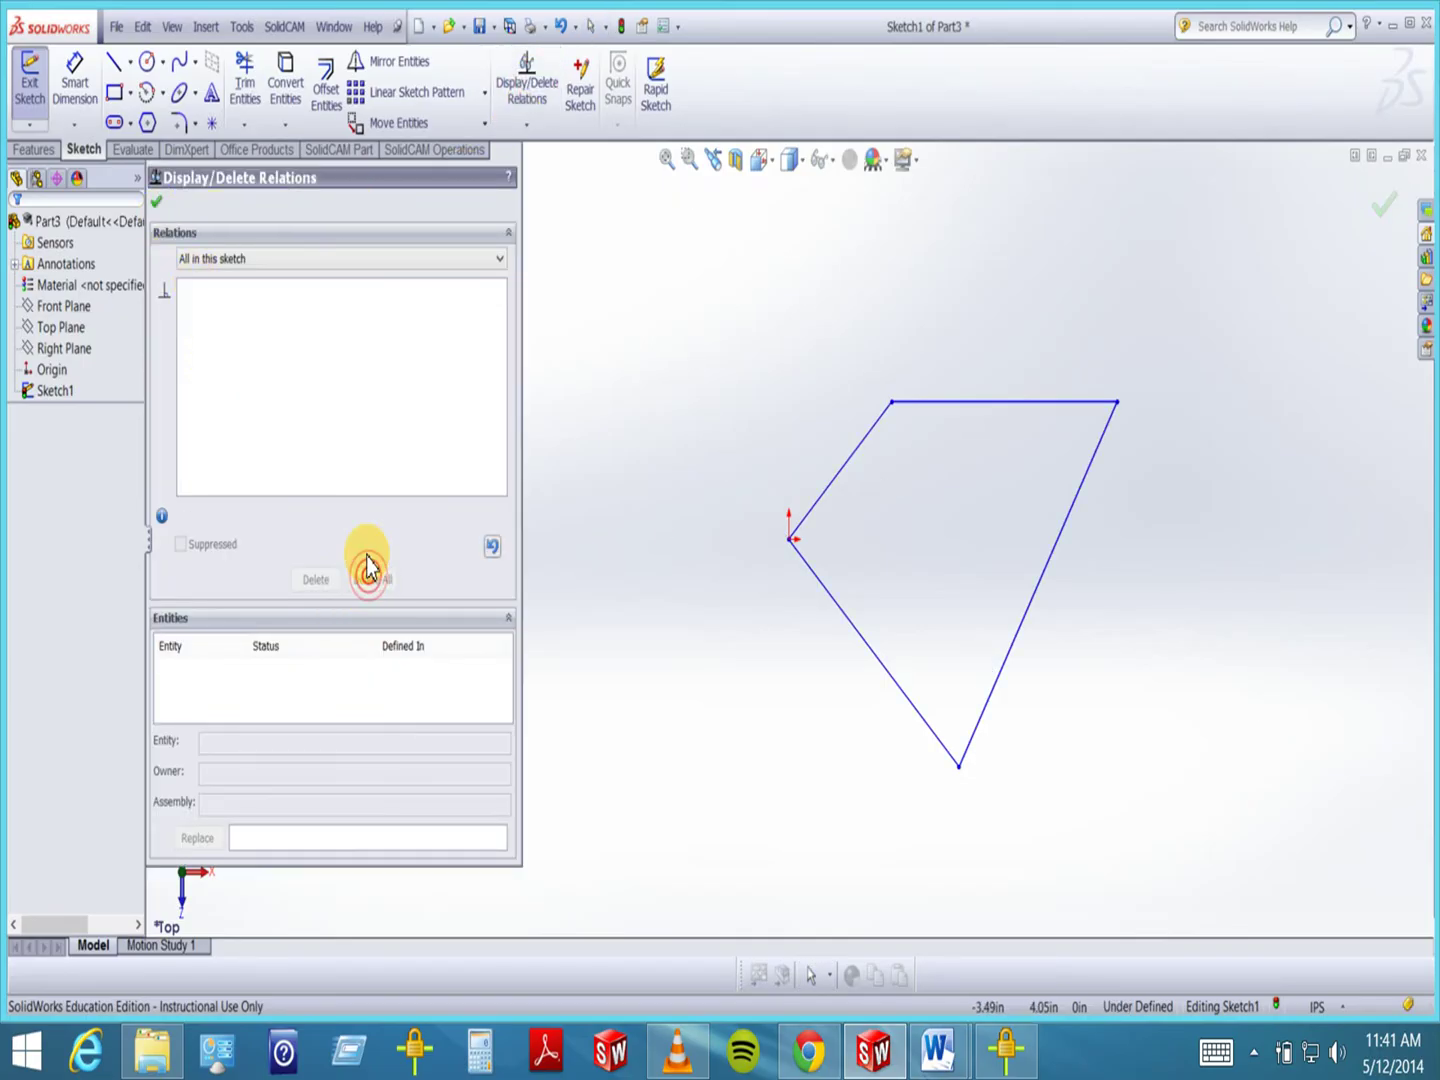
pyautogui.click(158, 204)
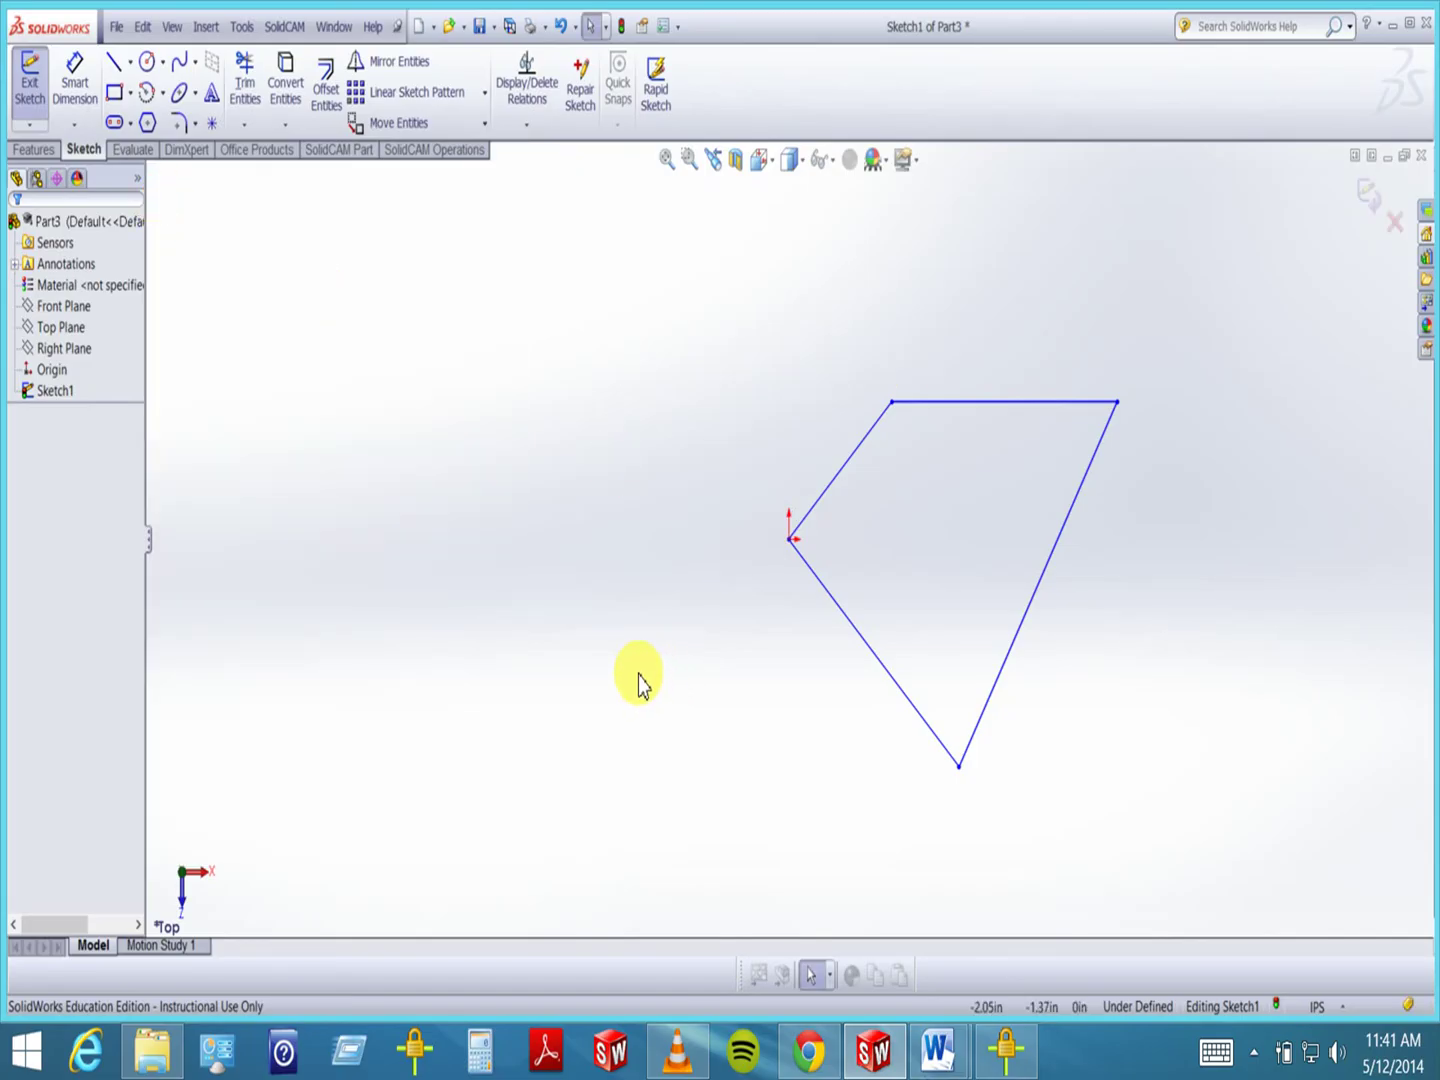
# - Extrude the four-sided sketch as a boss with a blind depth of 1 in
pyautogui.click(40, 150)
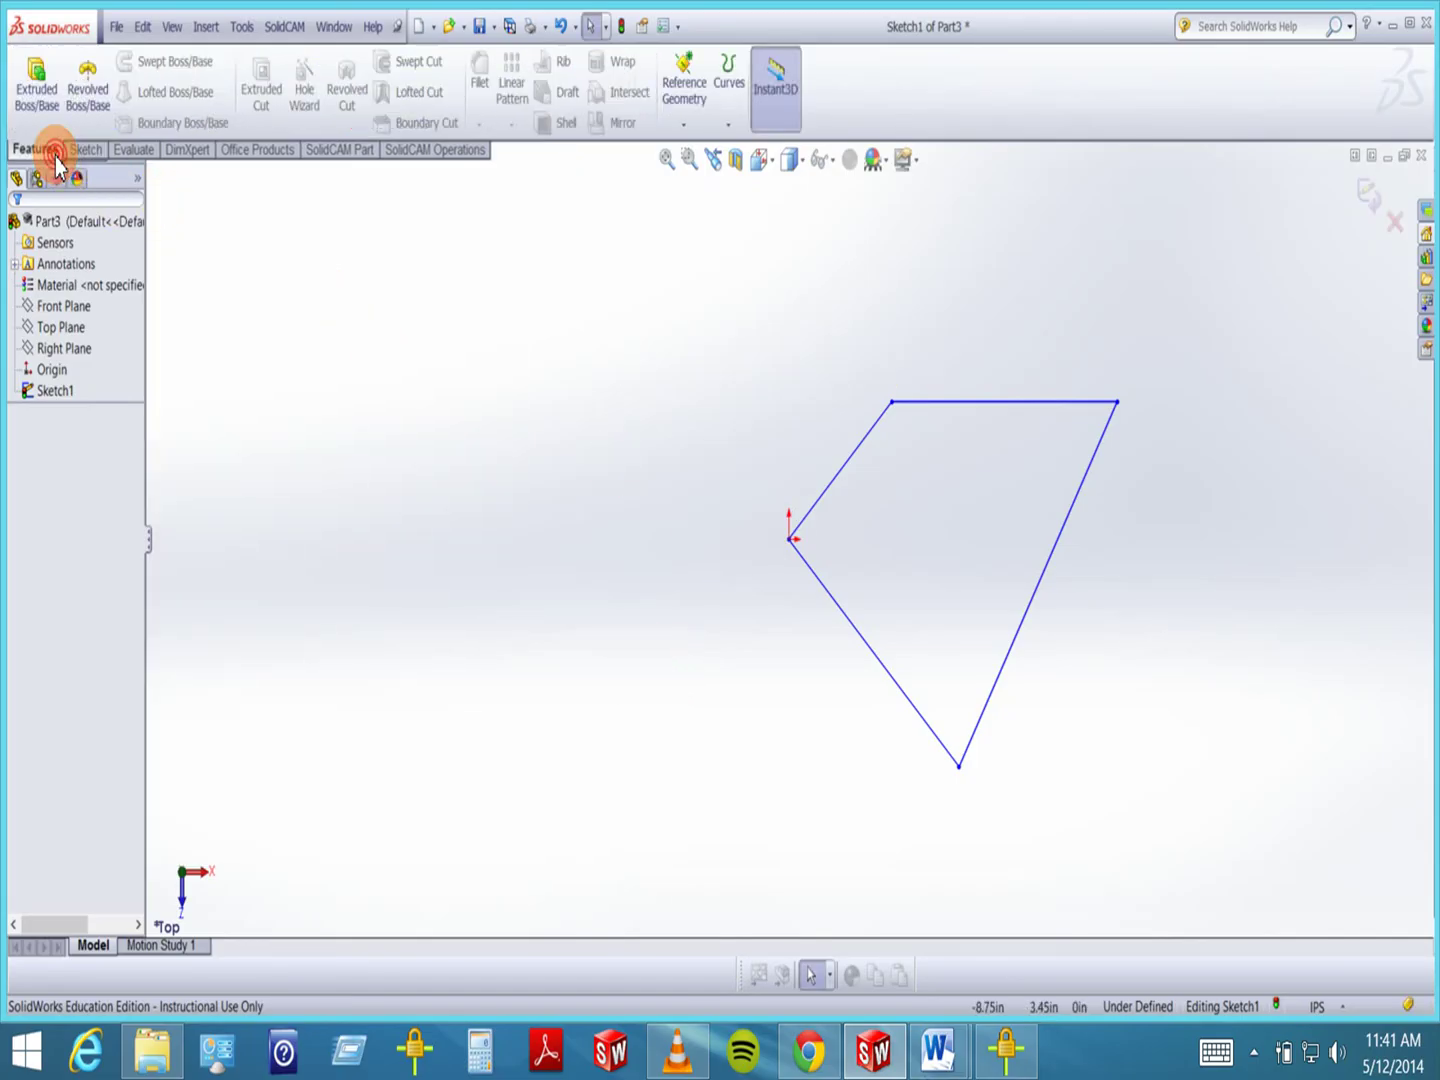
pyautogui.click(48, 104)
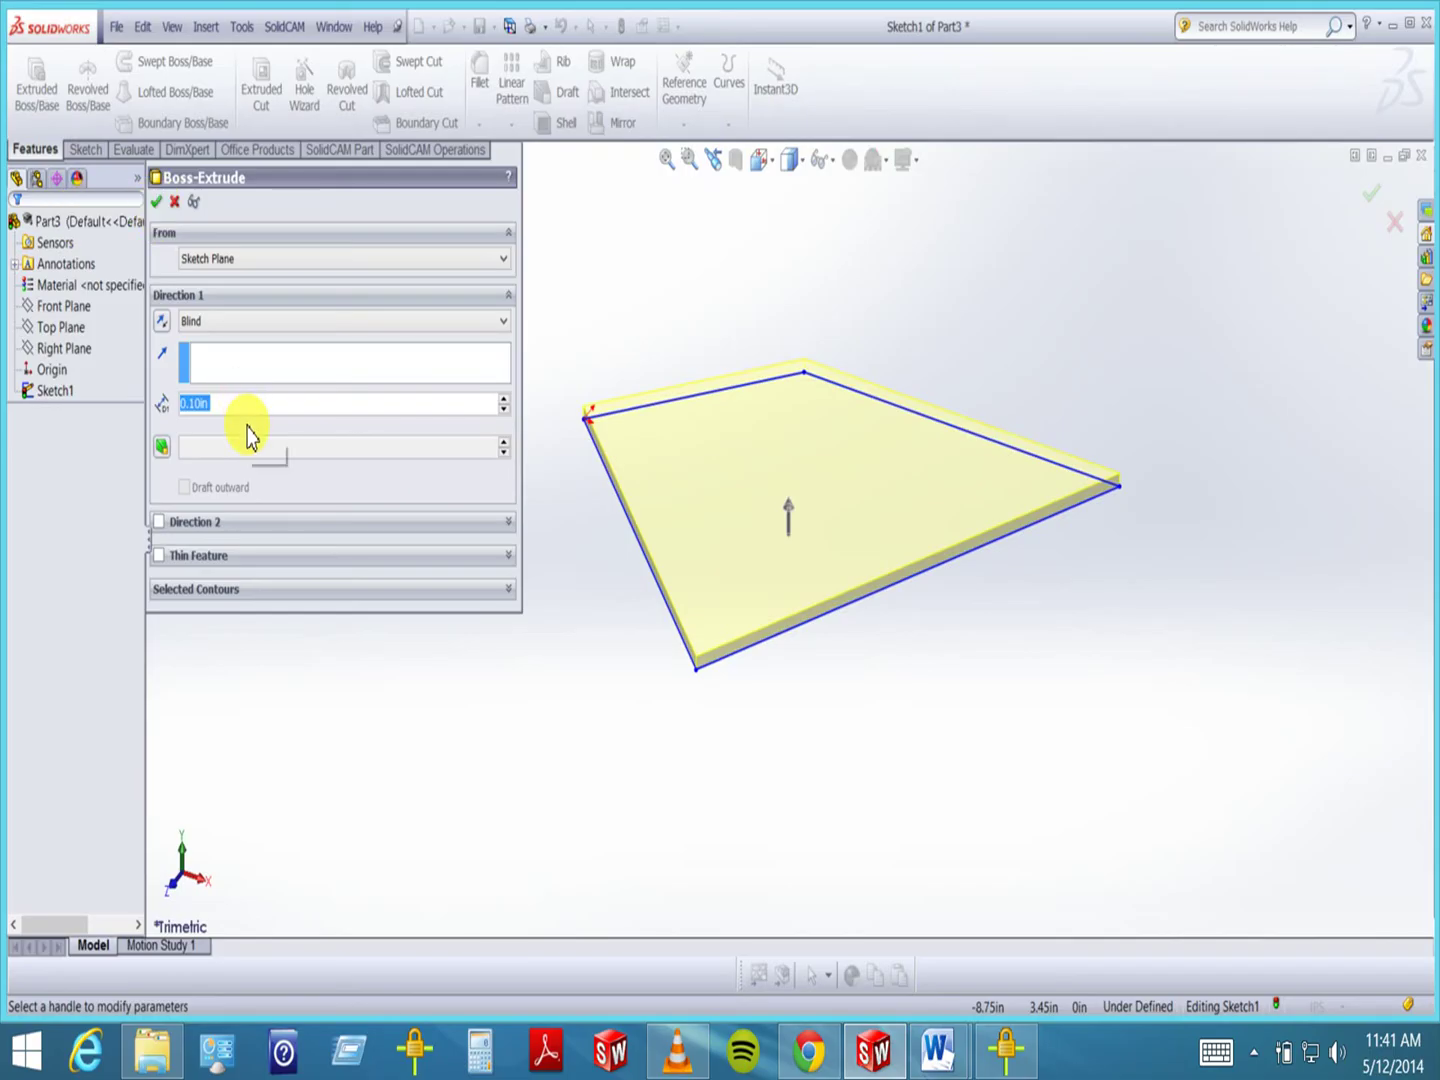
pyautogui.write('1')
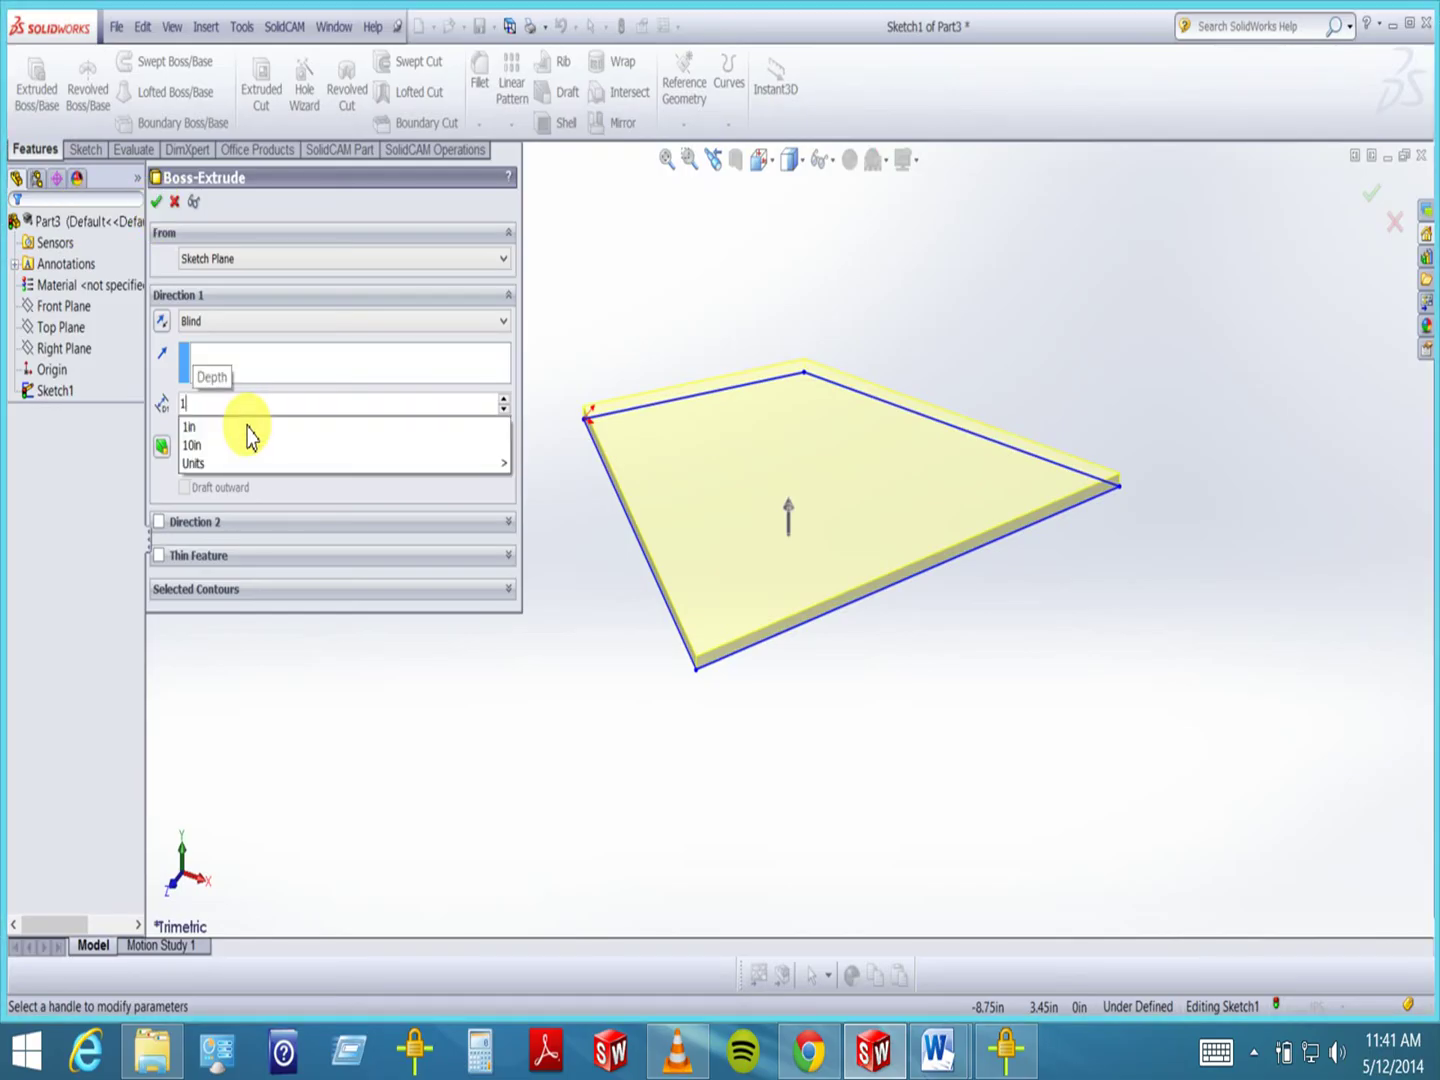
pyautogui.click(158, 203)
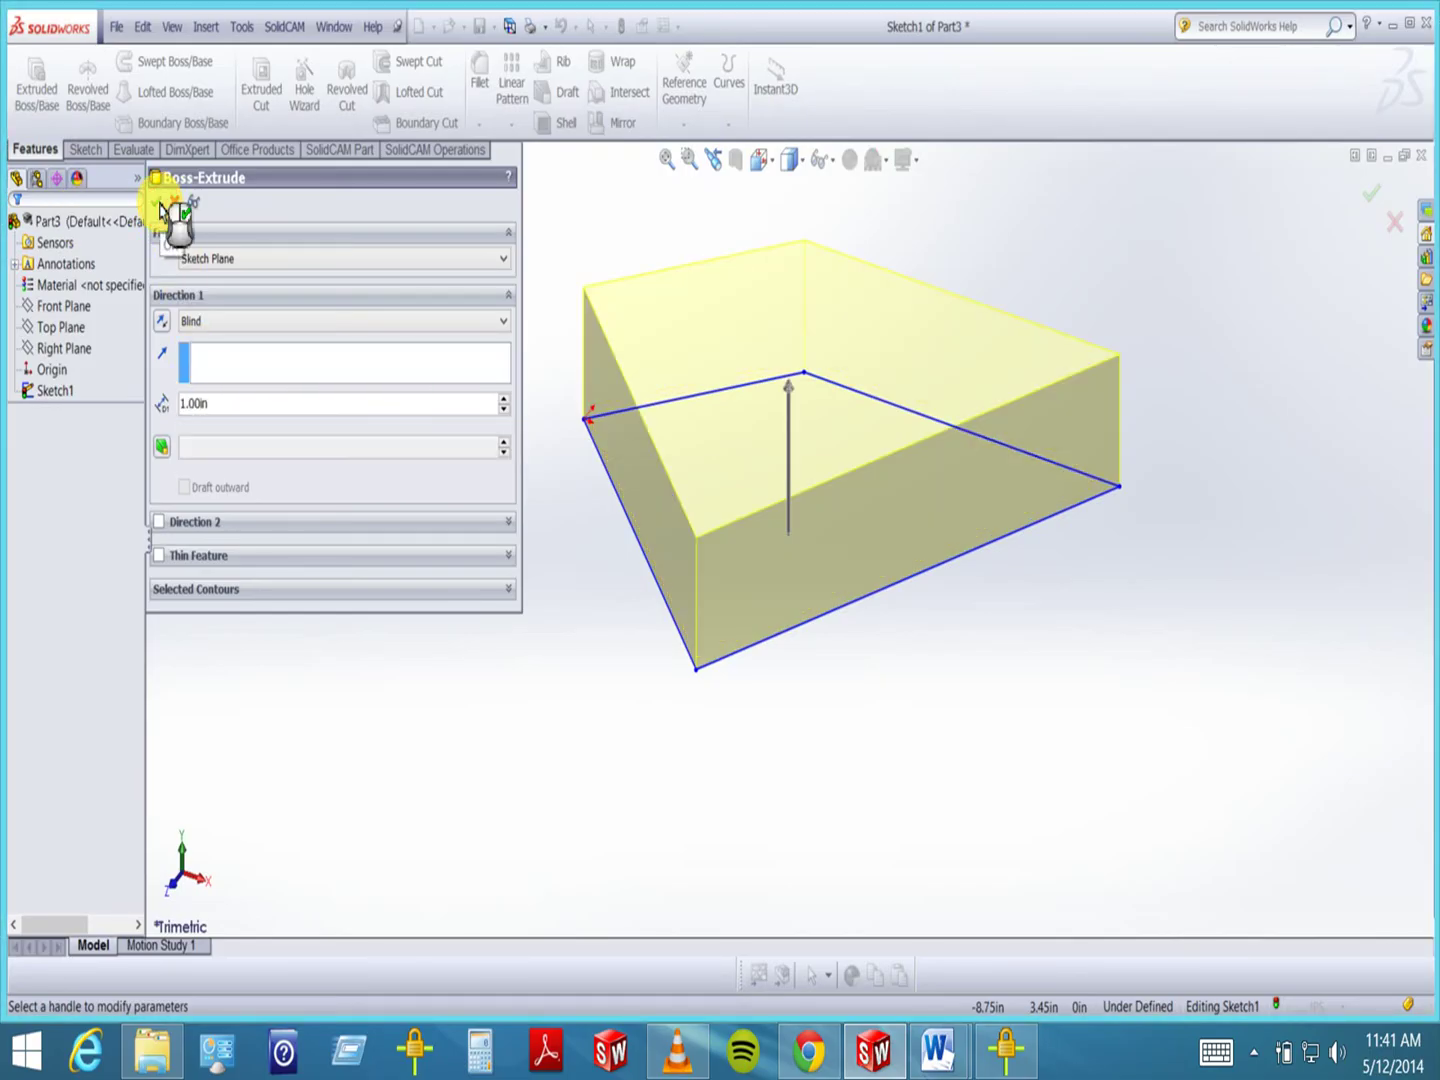
pyautogui.click(159, 206)
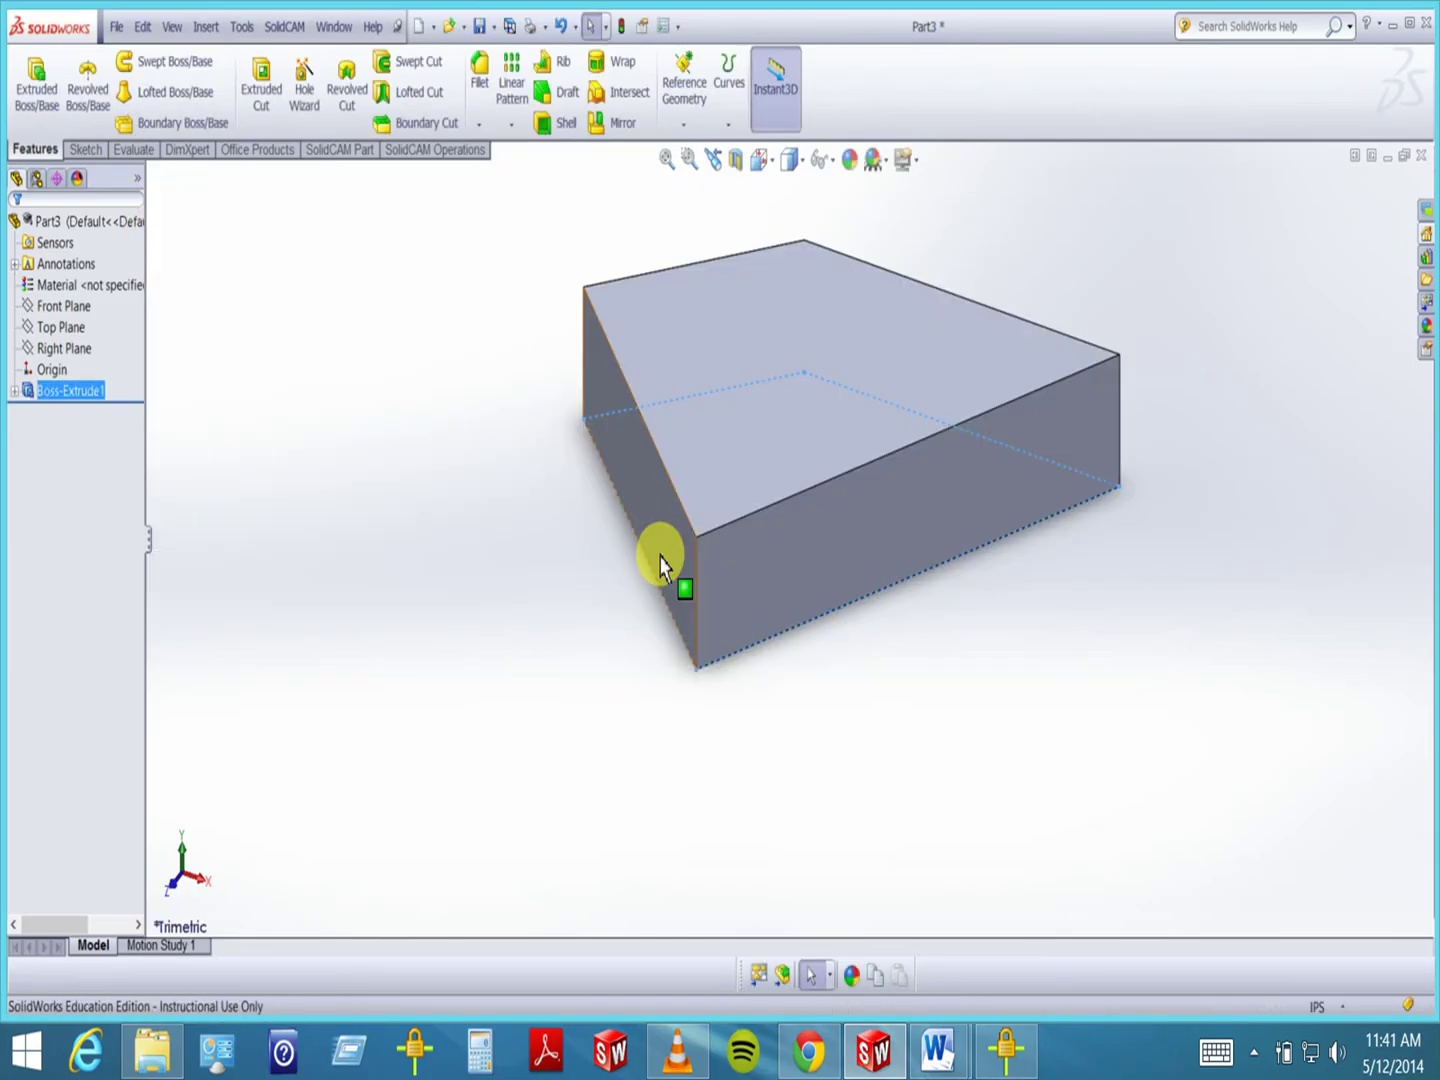
pyautogui.moveTo(617, 489); pyautogui.dragTo(545, 520, button='middle')
pyautogui.scroll(3, 537, 514)
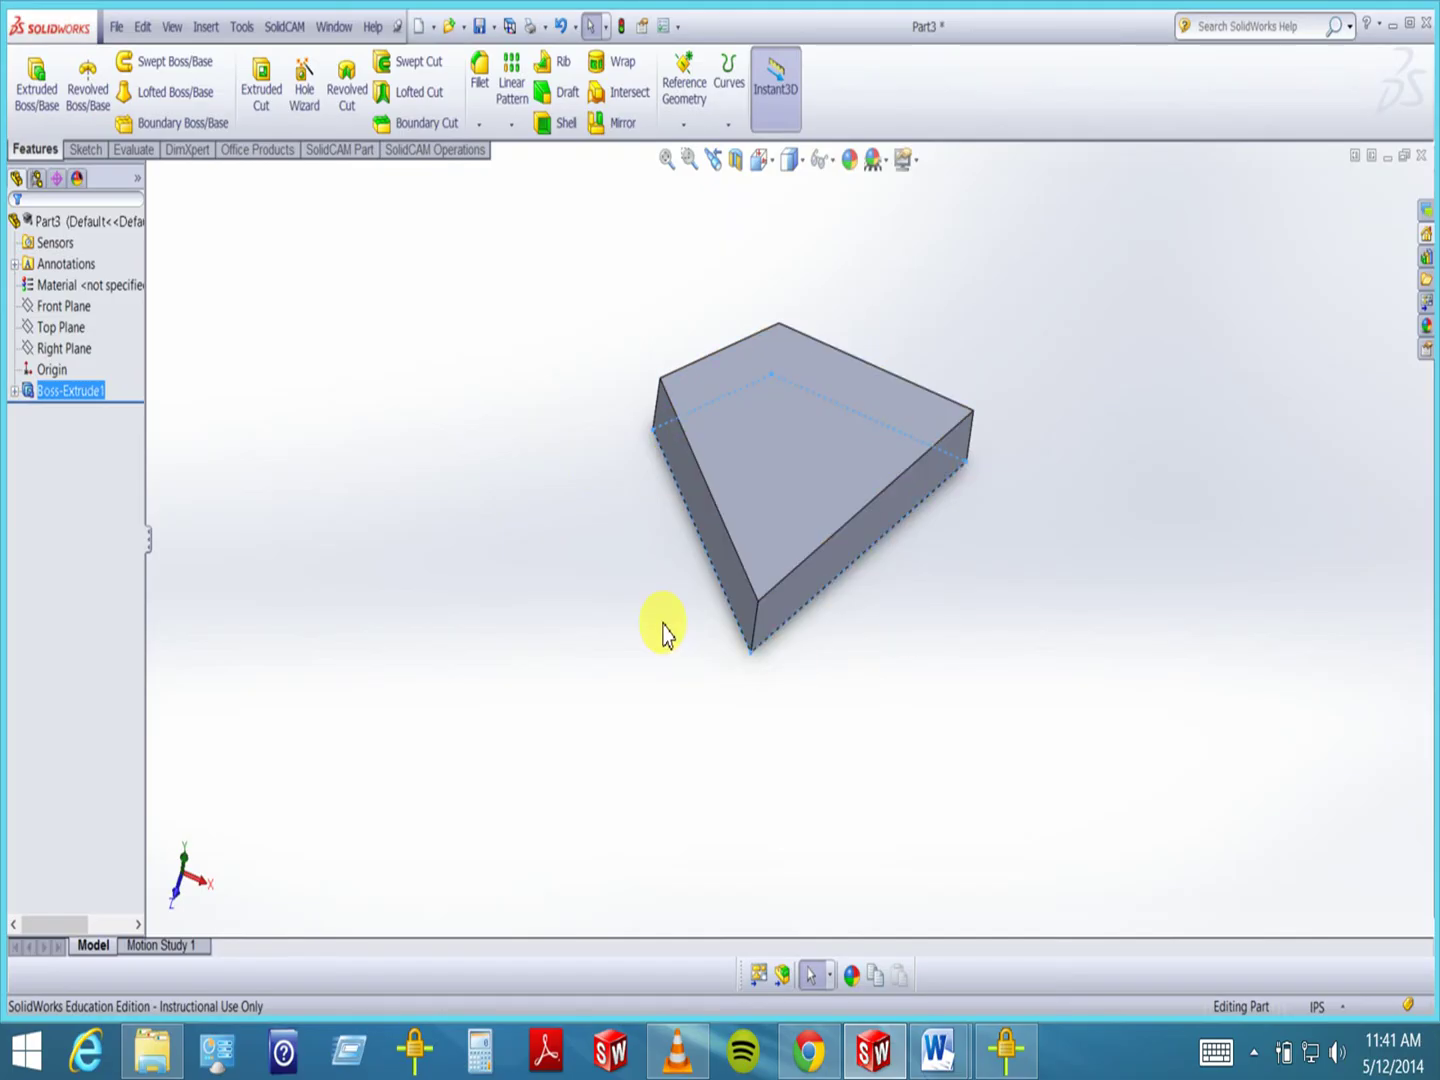
pyautogui.click(466, 532)
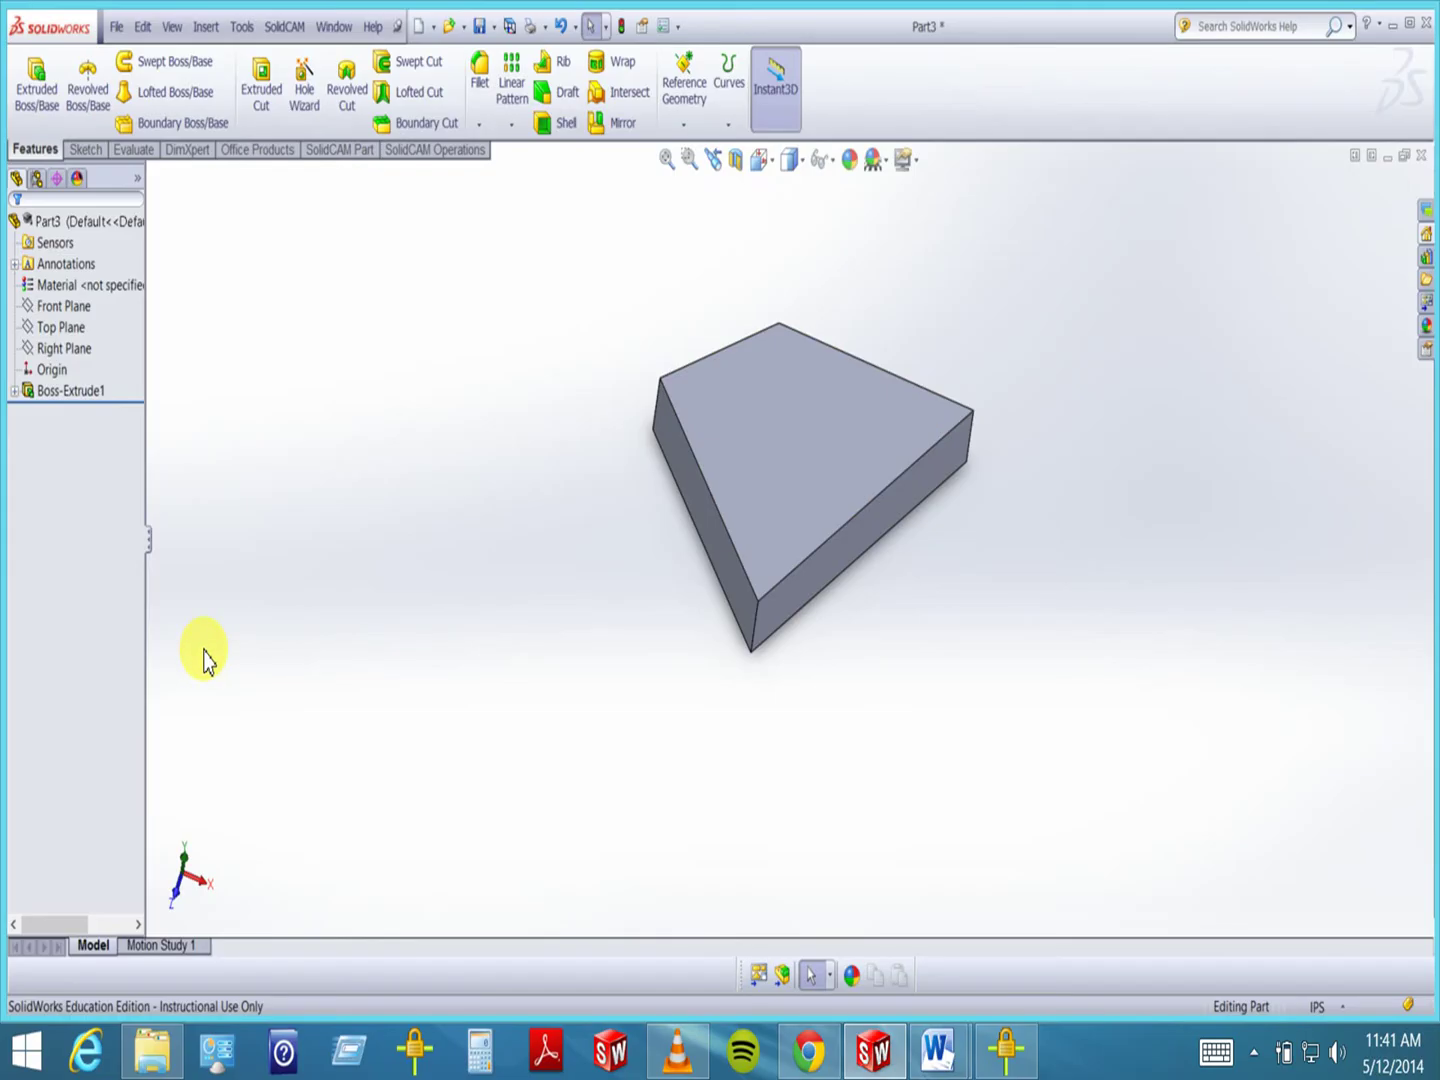
pyautogui.click(89, 396)
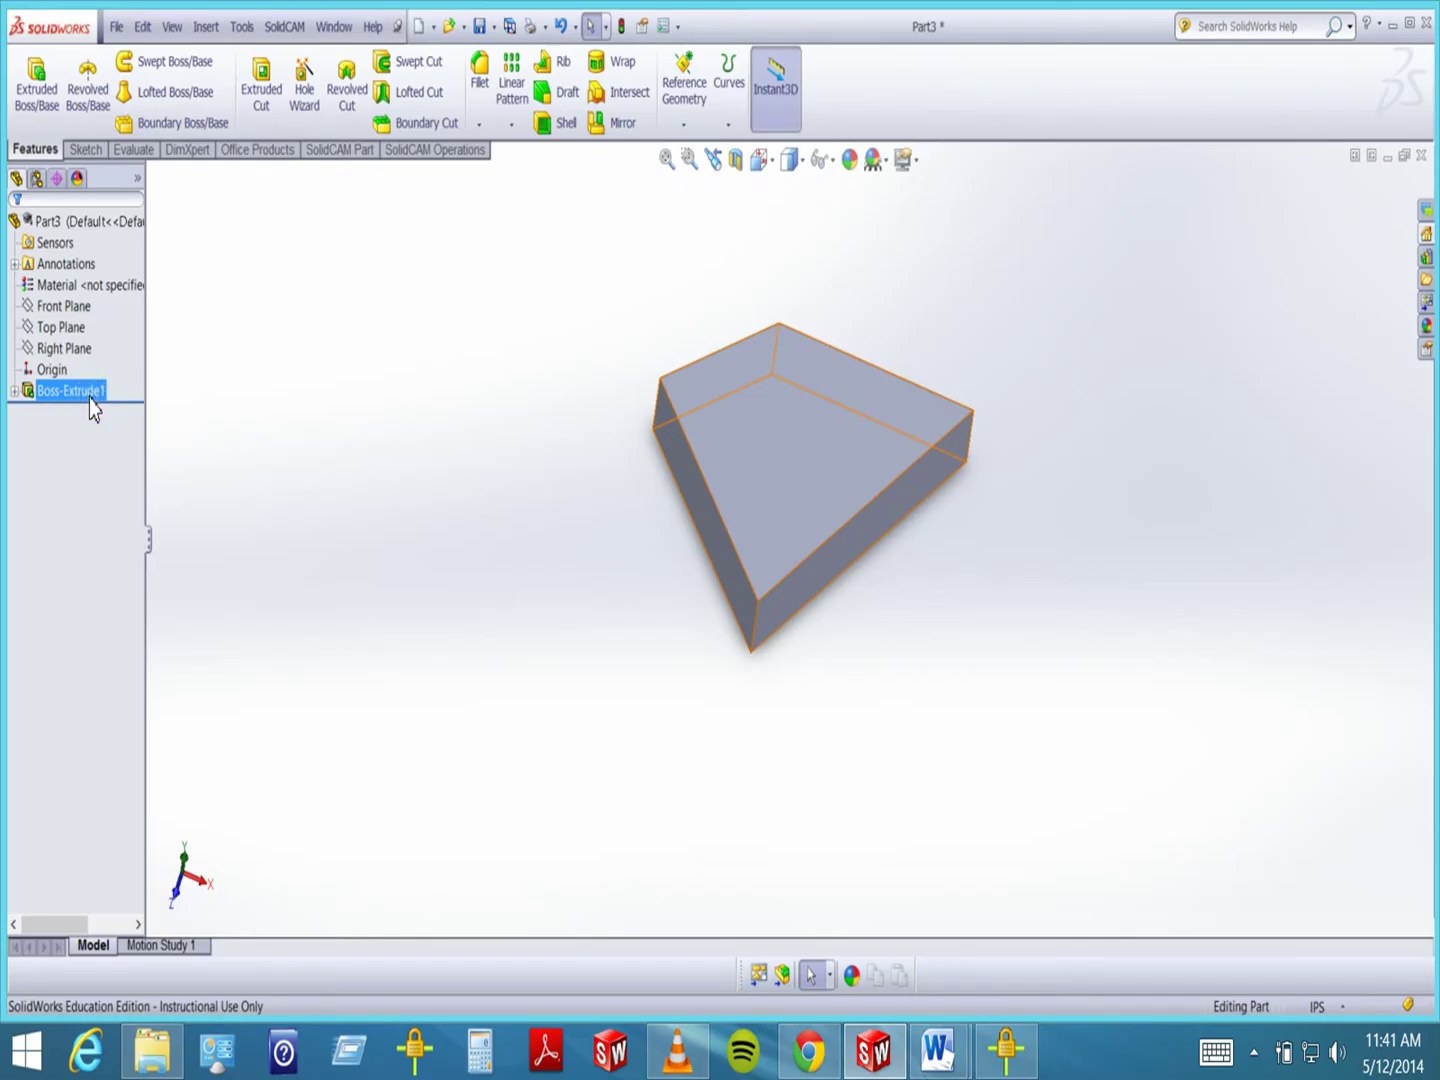
pyautogui.moveTo(556, 470); pyautogui.dragTo(585, 372, button='middle')
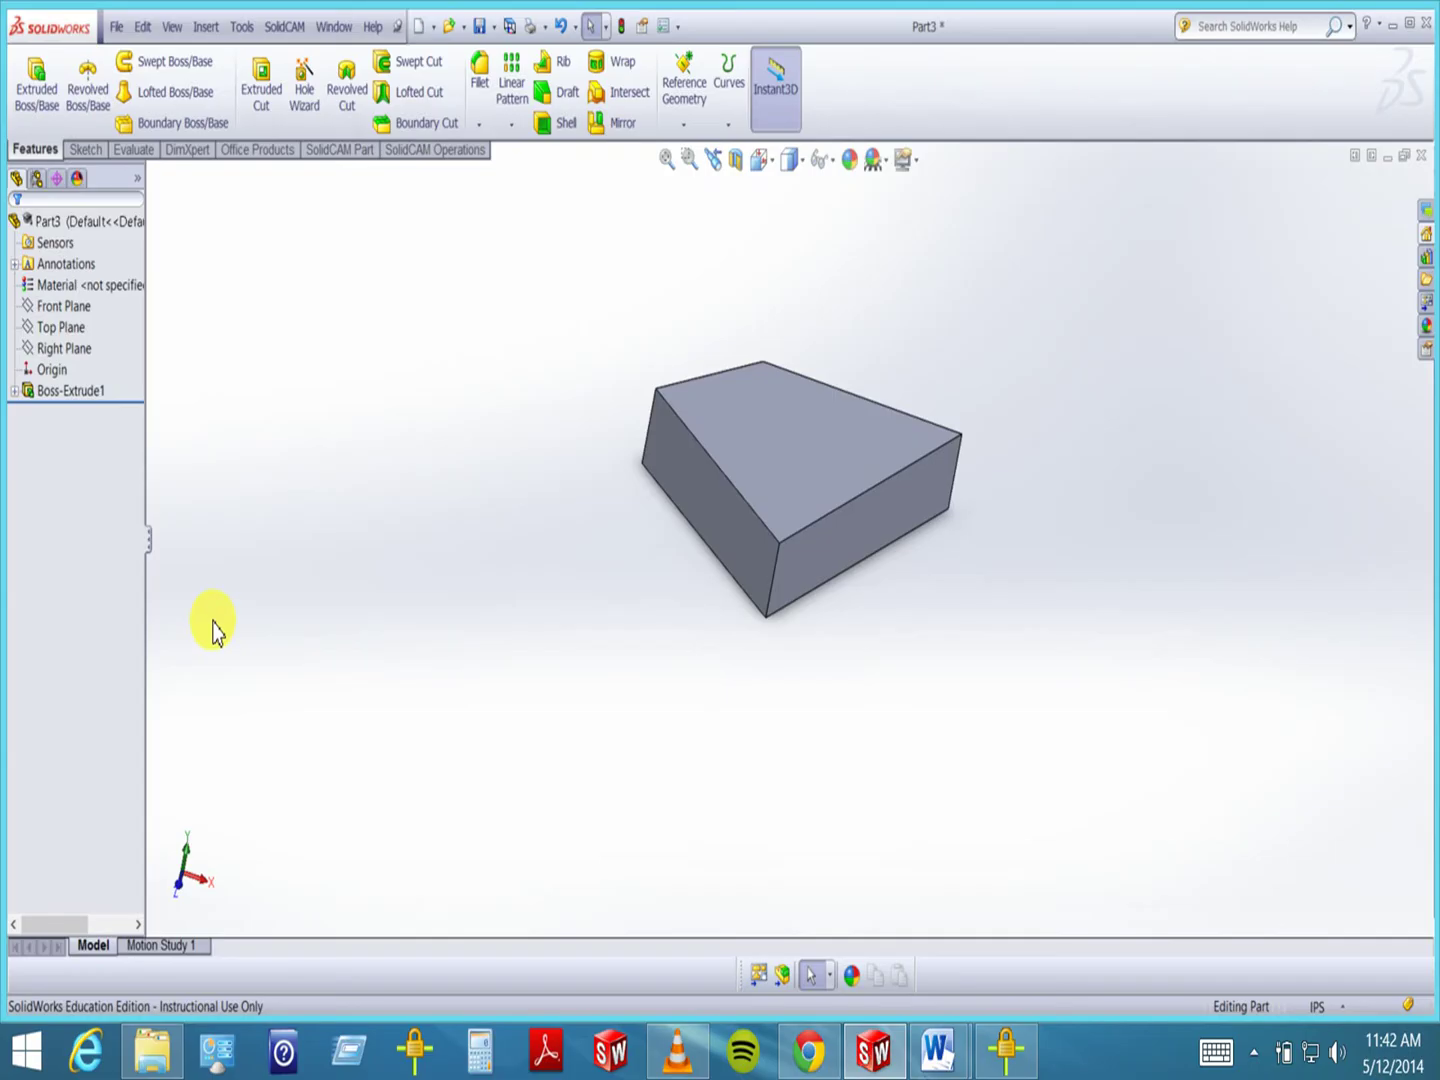
# - Close the extruded part without saving and create a new part from the Aerospace - Imperial template
pyautogui.click(1420, 155)
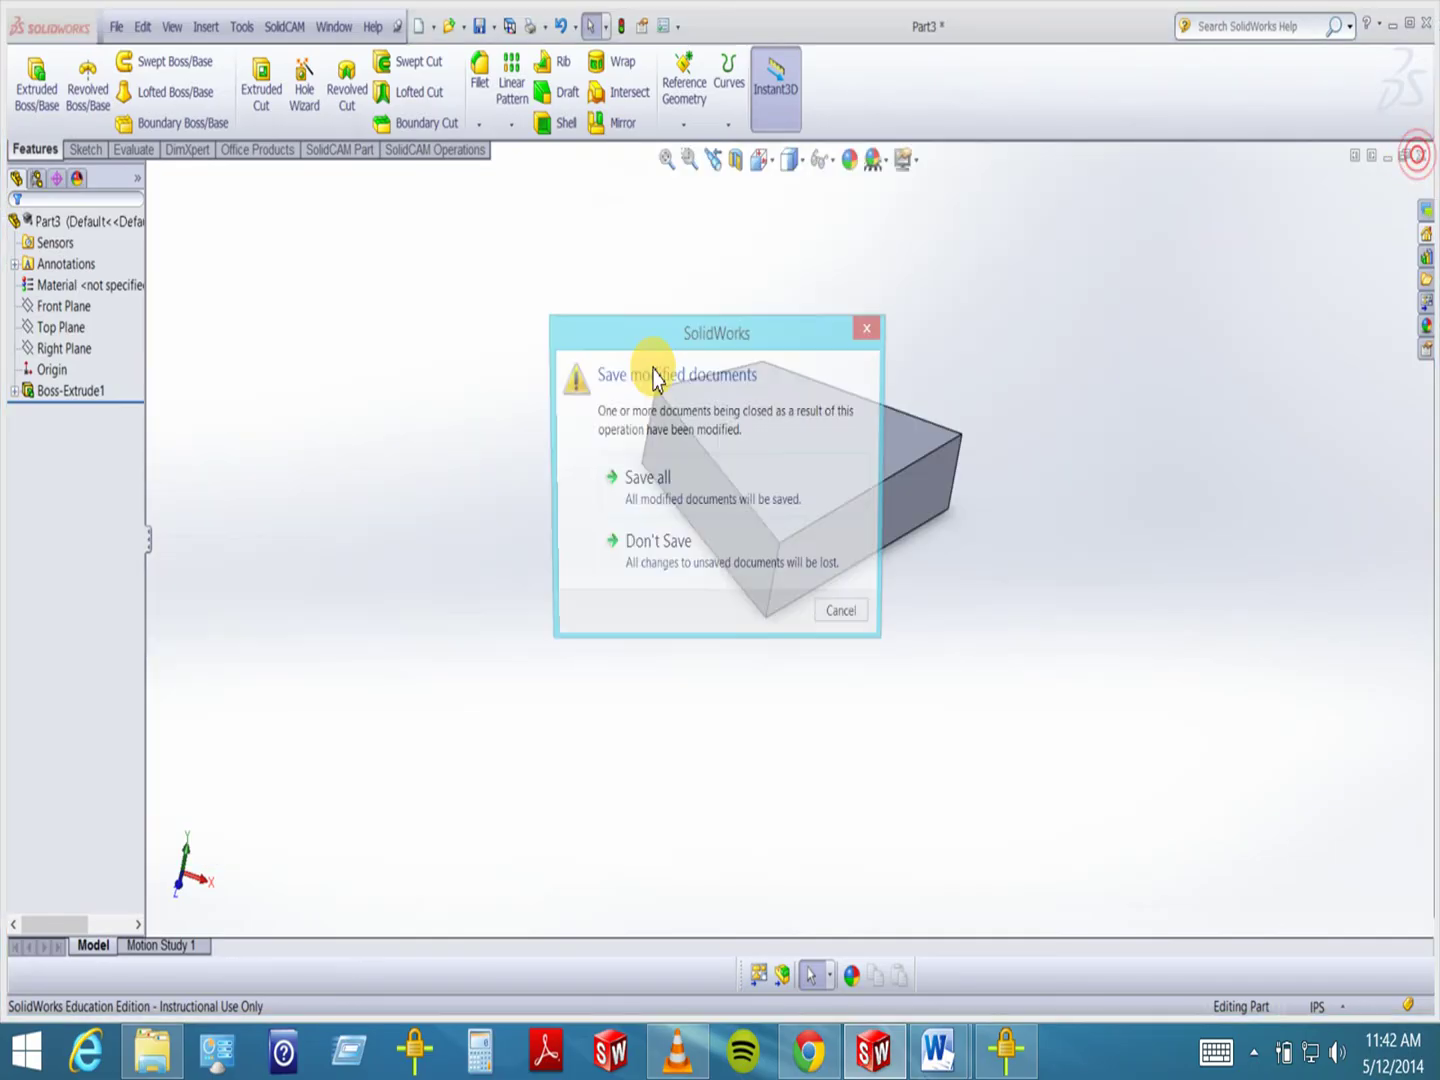
pyautogui.click(745, 560)
pyautogui.click(112, 30)
pyautogui.click(140, 56)
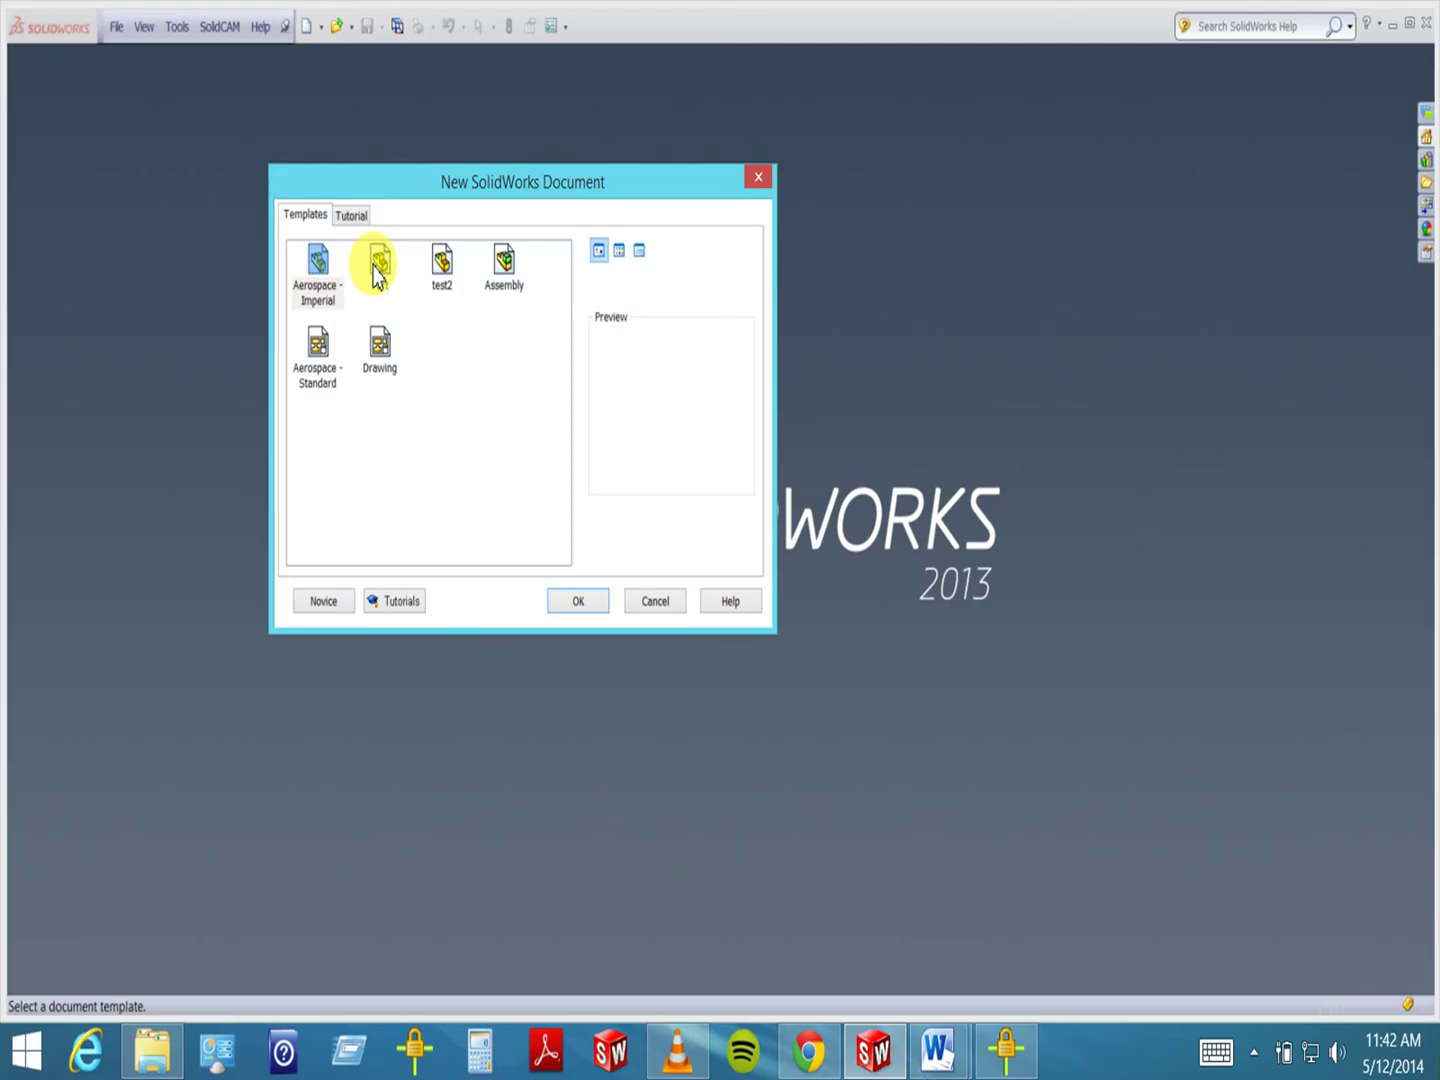
pyautogui.doubleClick(319, 284)
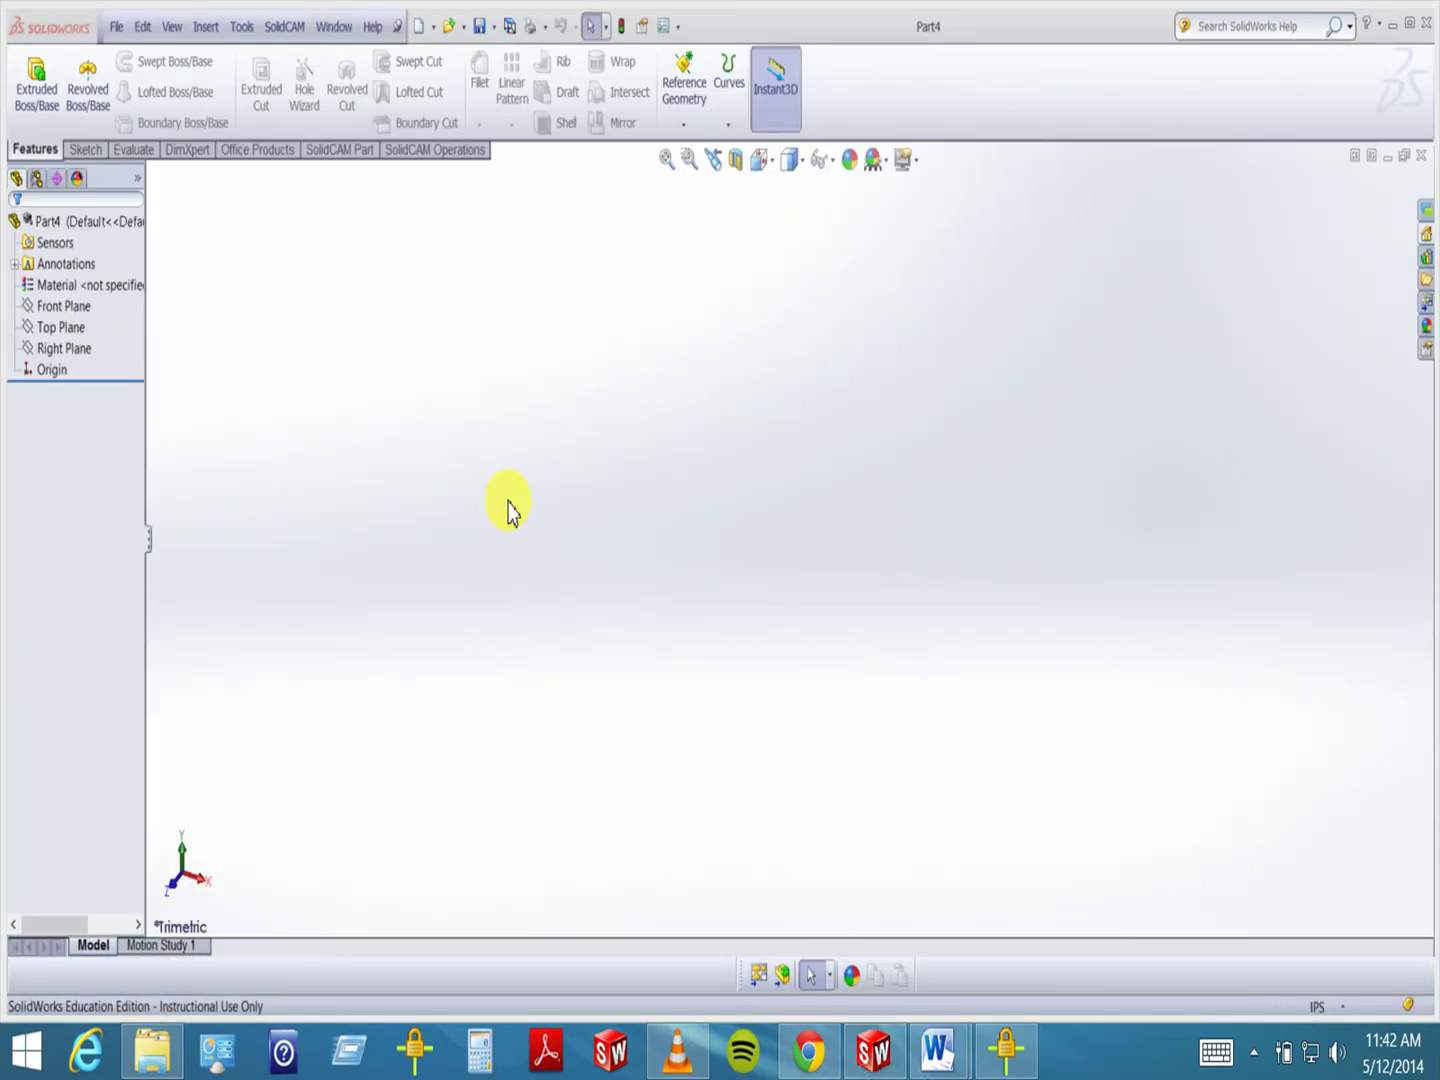
# - Sketch a corner rectangle about 0.9 in high on the Front Plane, running down and right from the origin
pyautogui.click(88, 150)
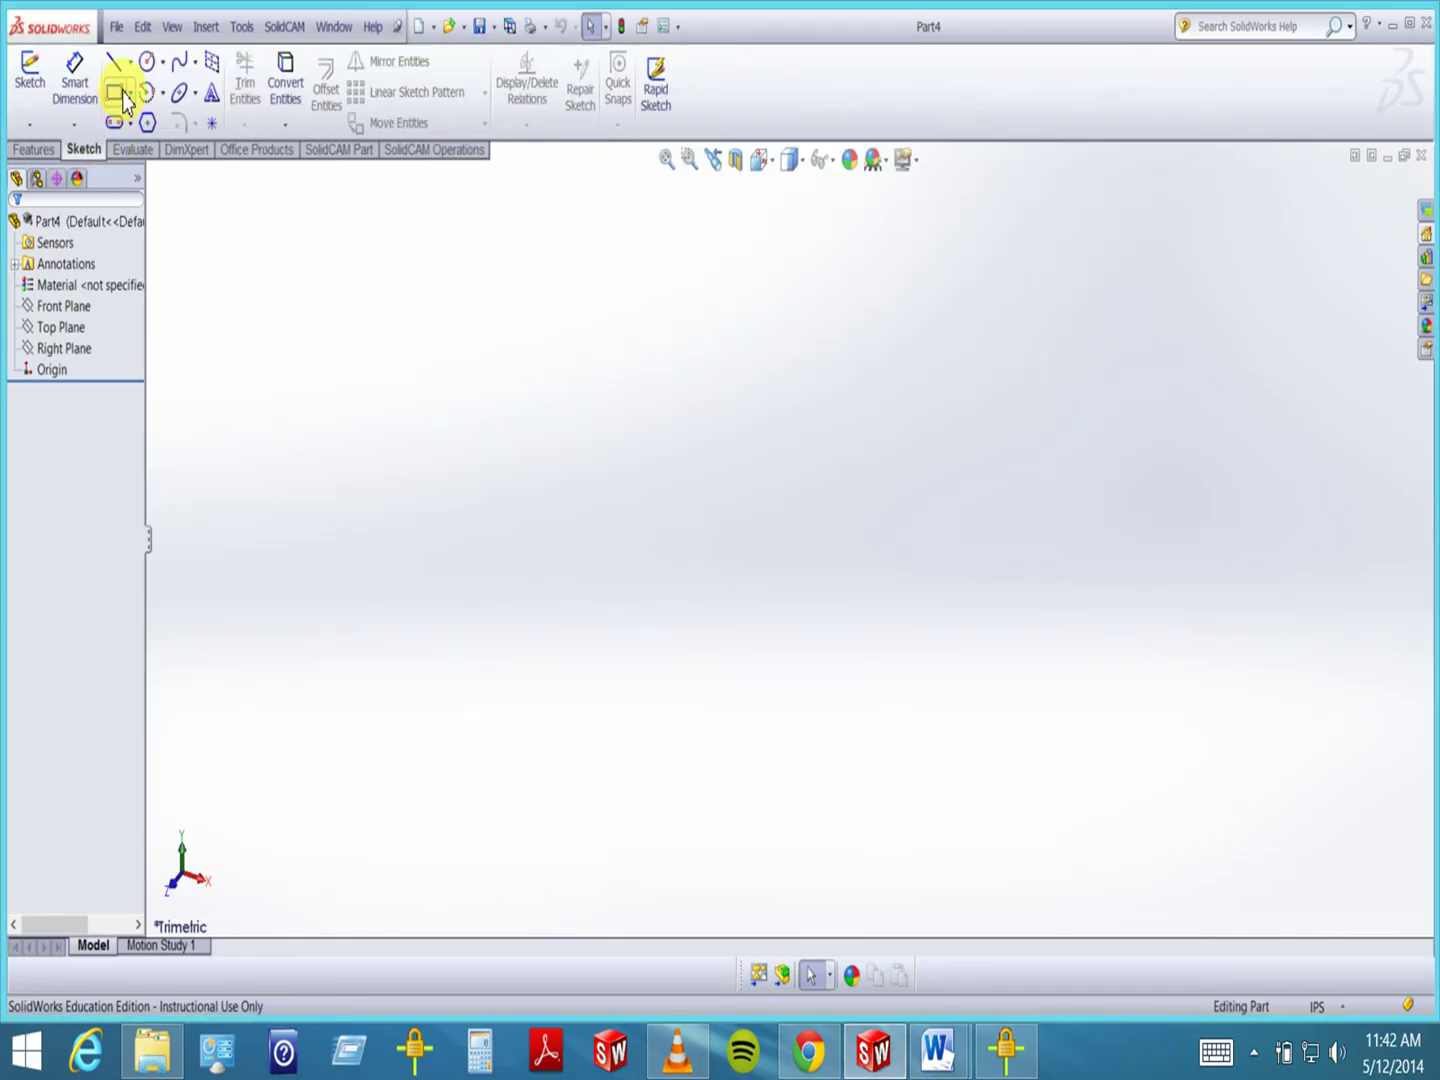
pyautogui.click(117, 93)
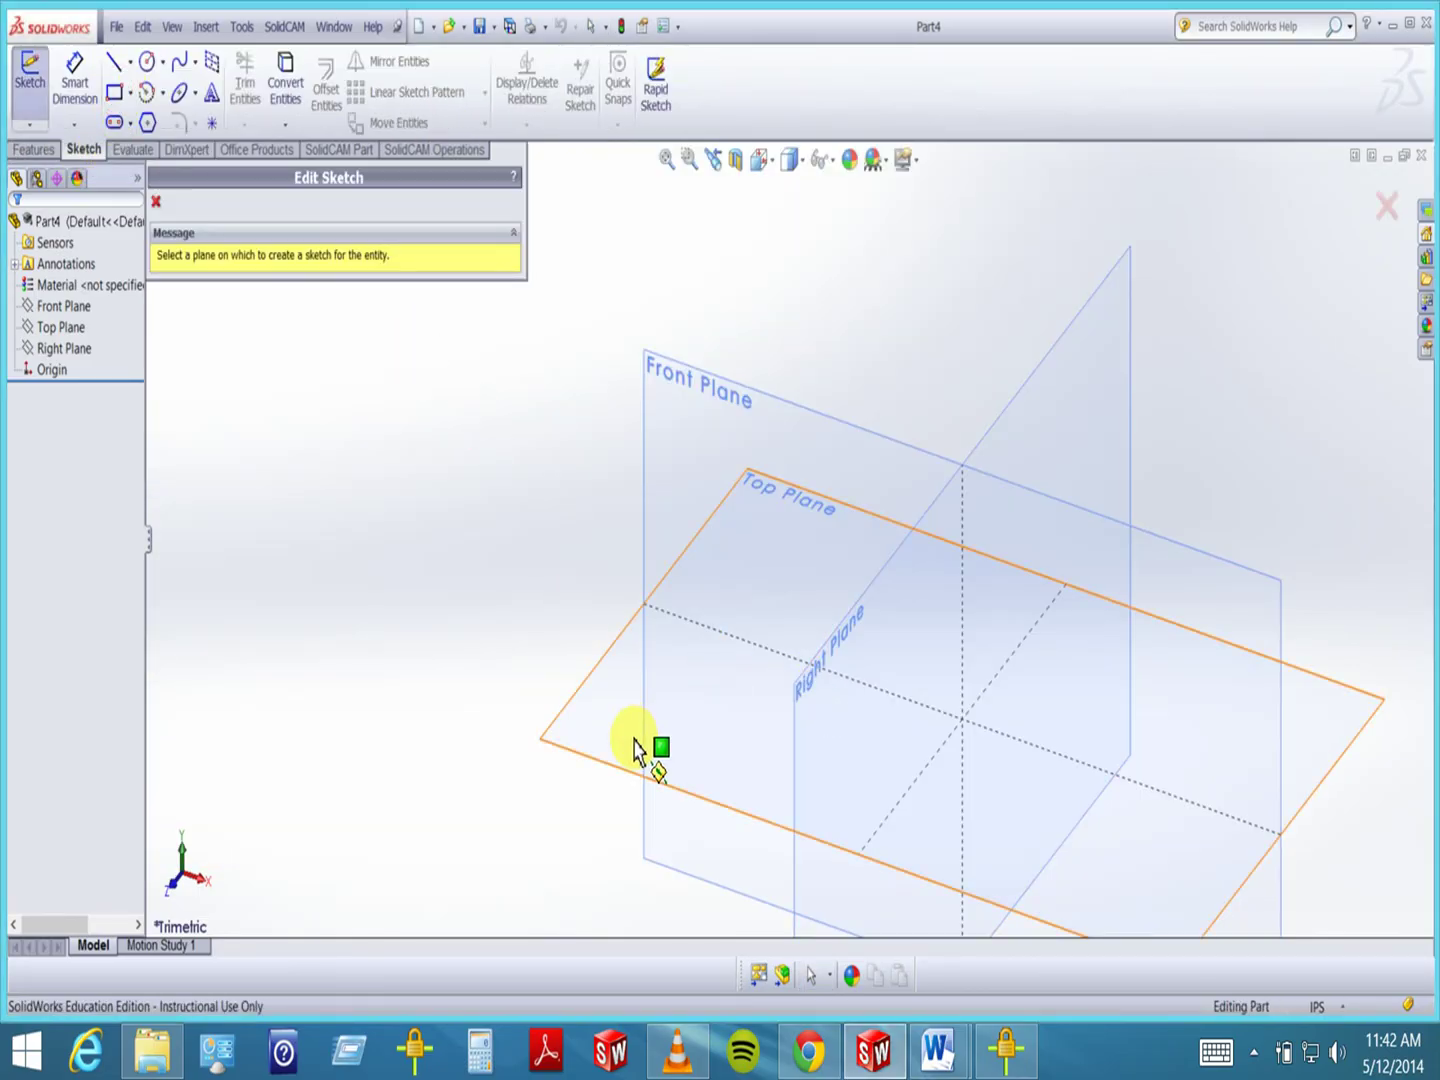
pyautogui.click(666, 426)
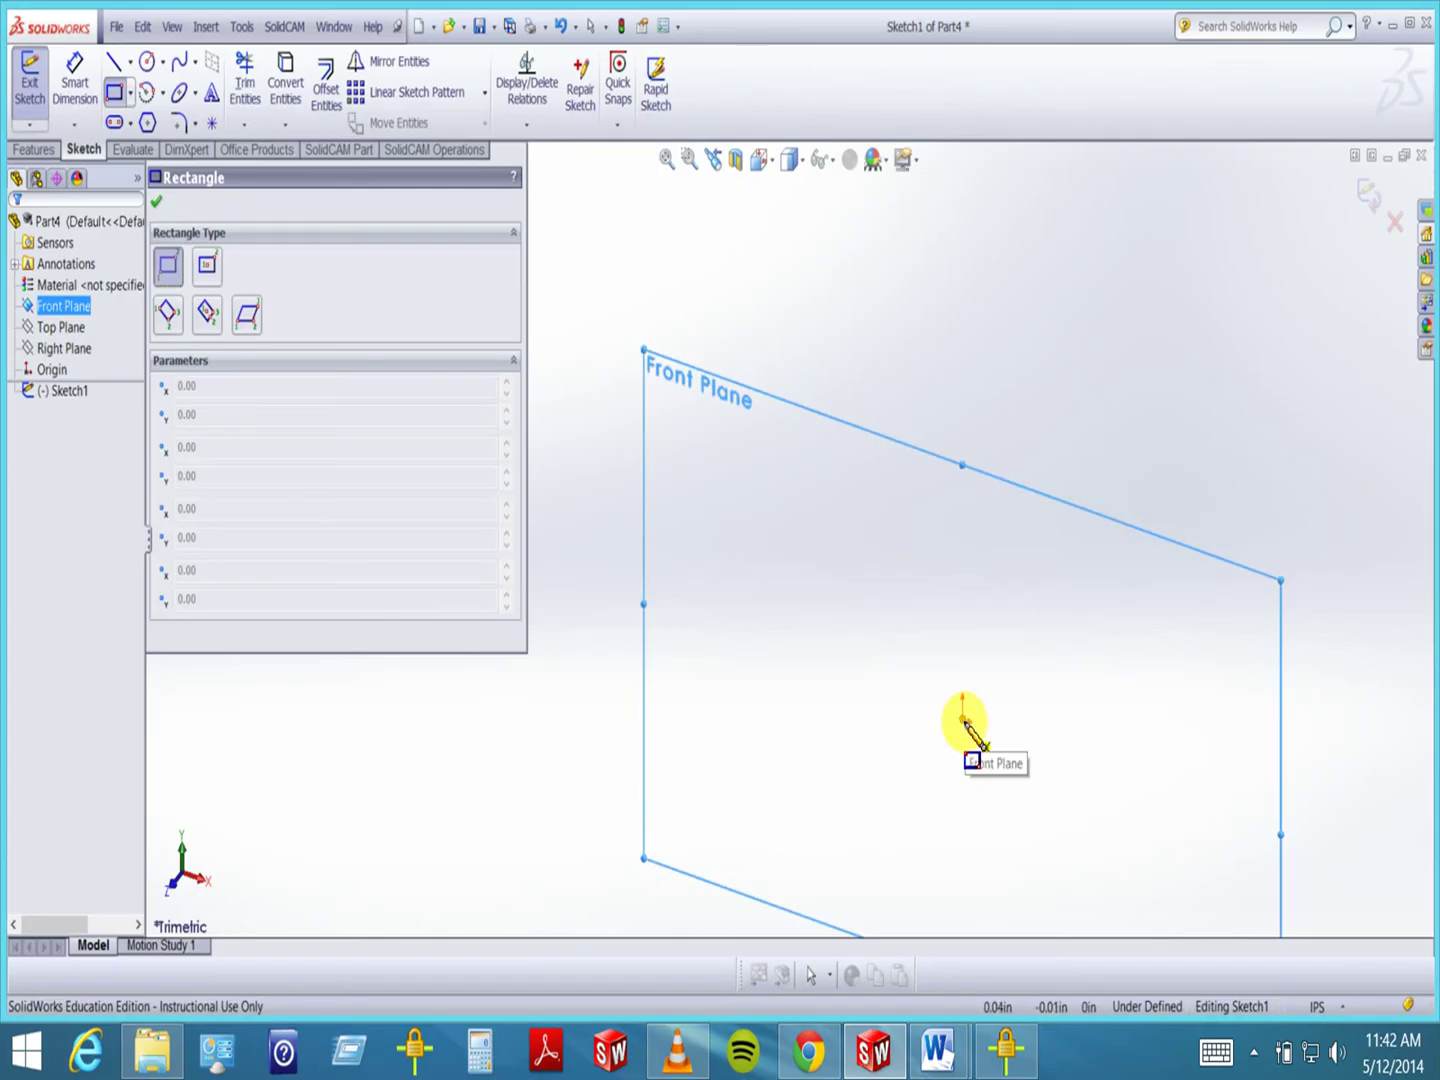
pyautogui.click(963, 721)
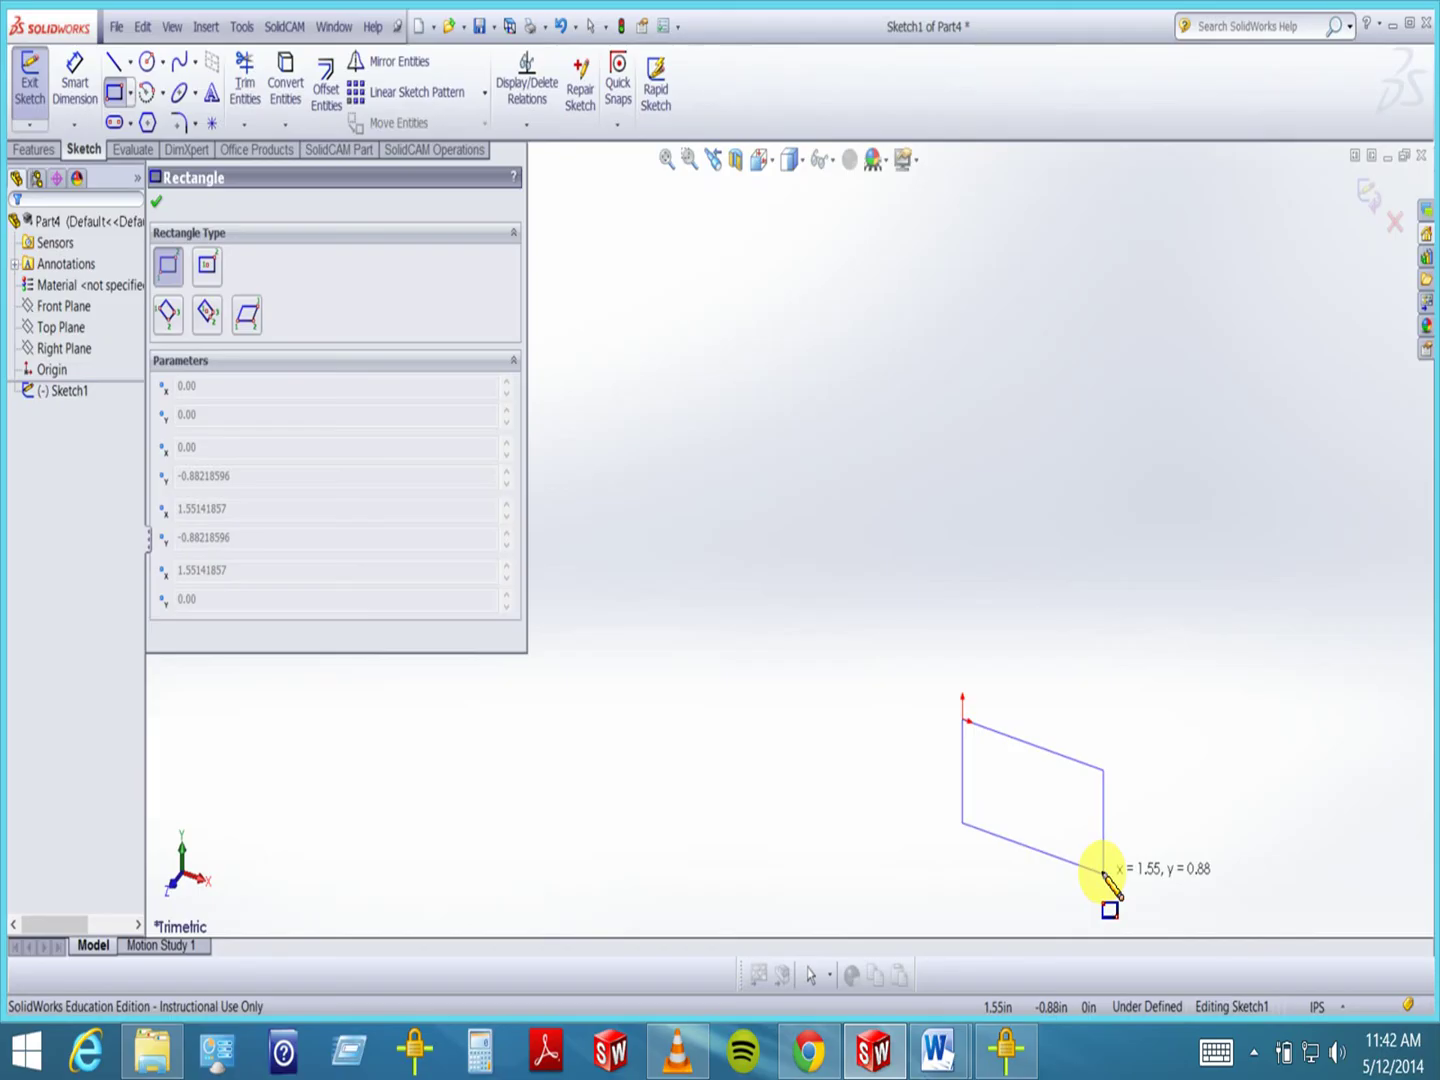
pyautogui.click(1117, 879)
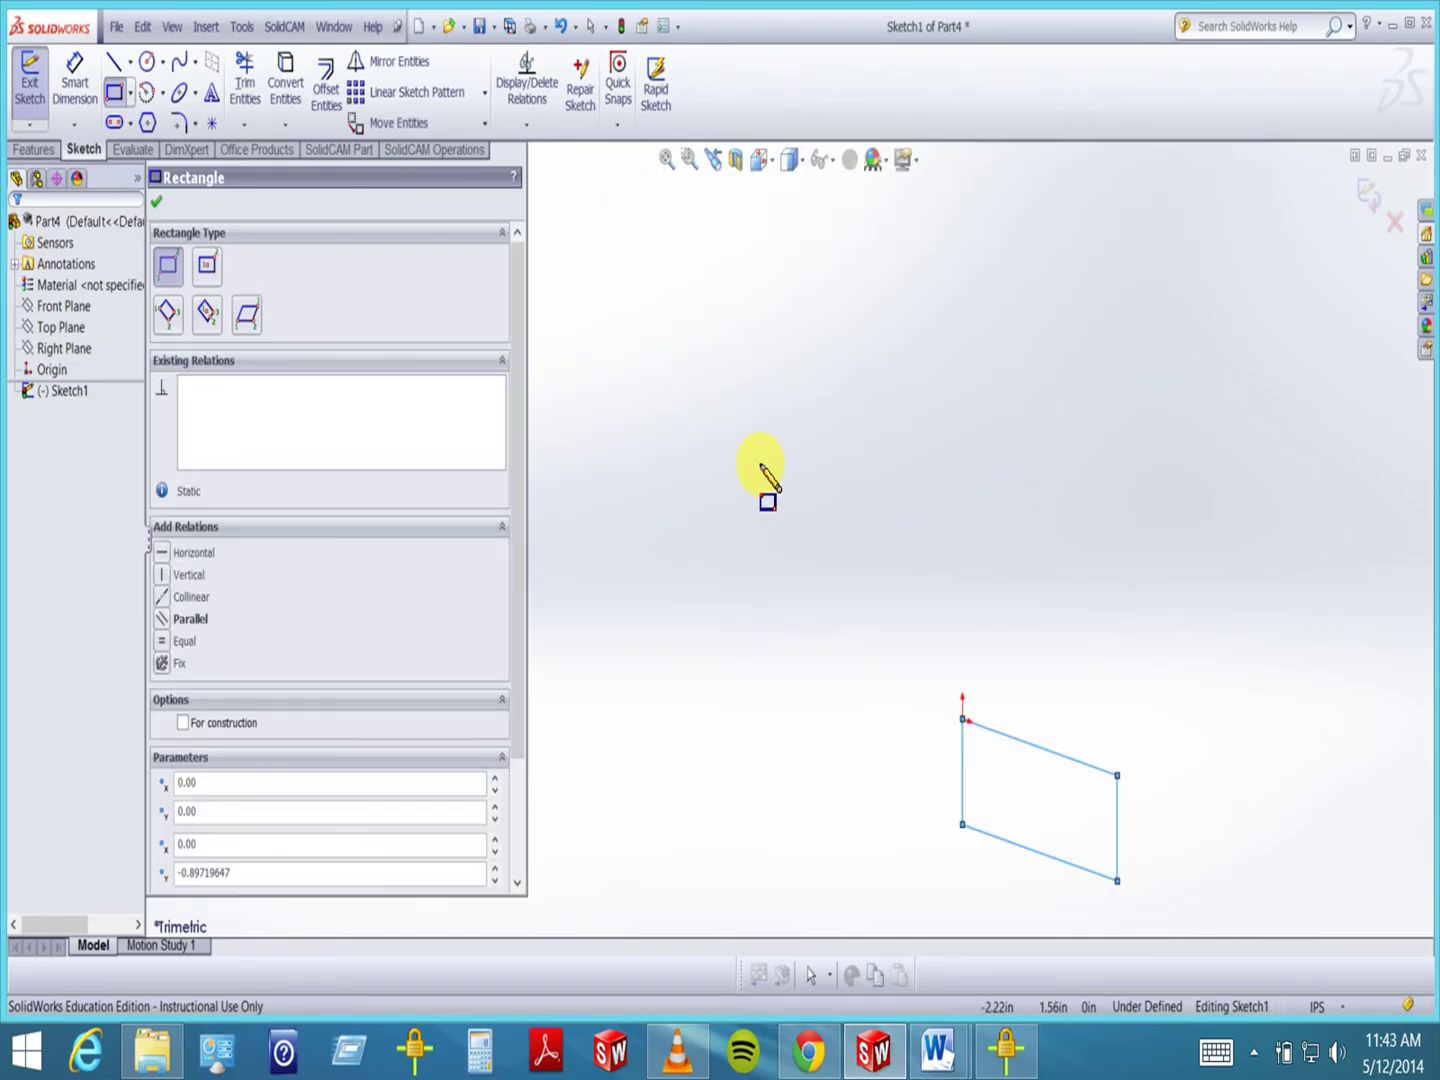
pyautogui.press('Escape')
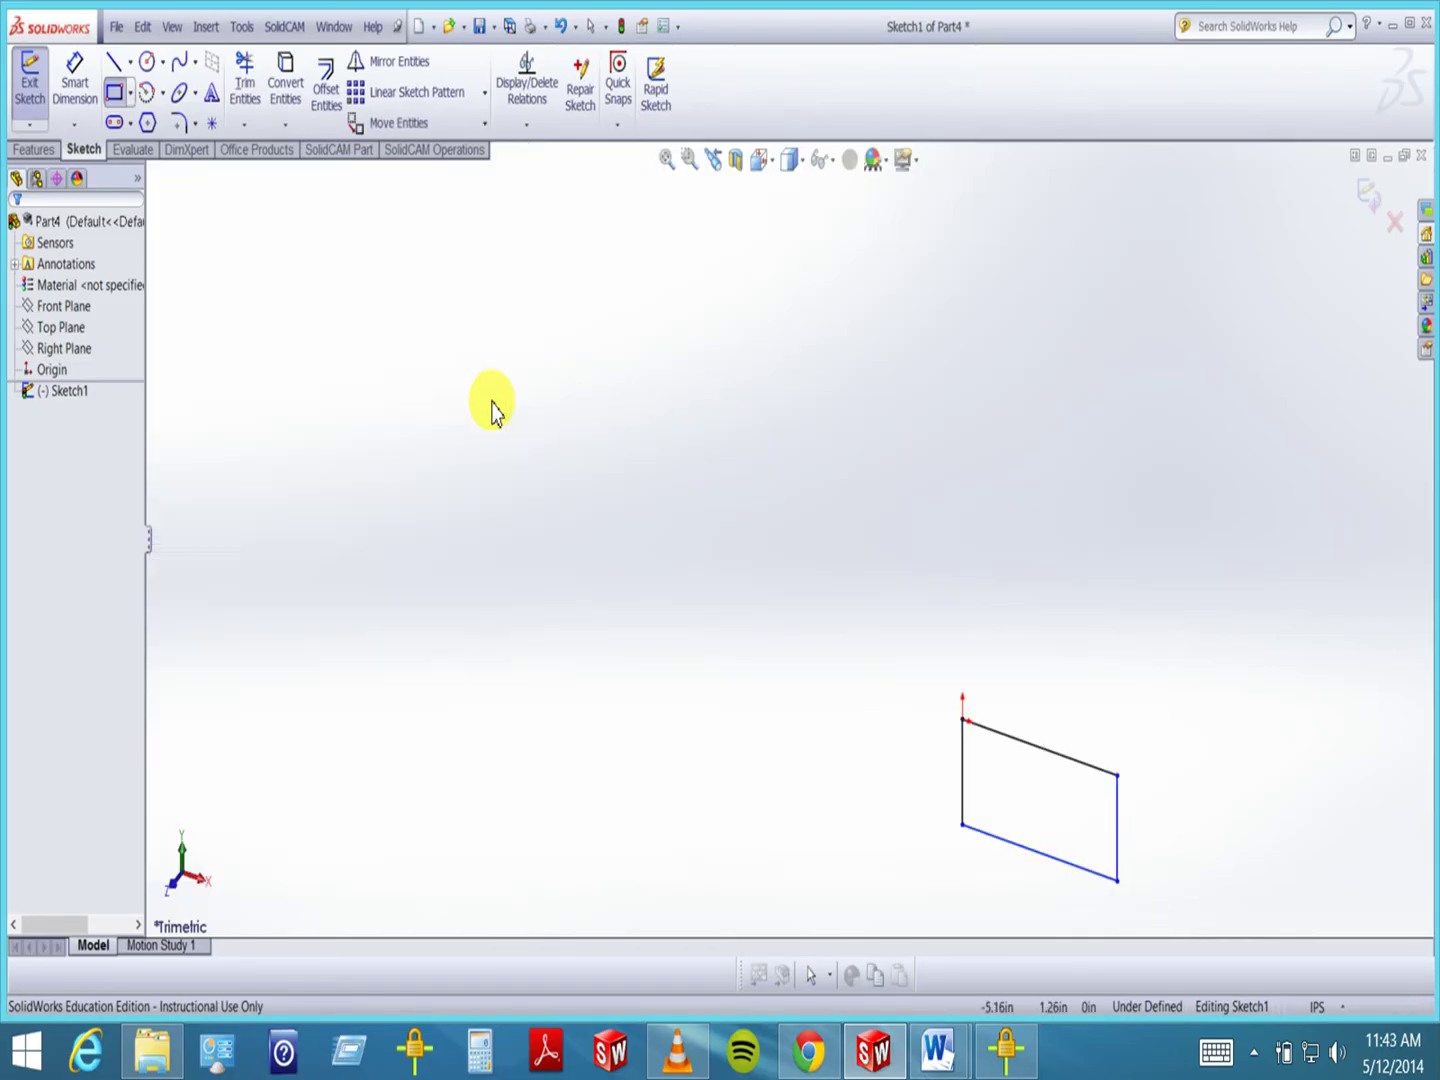
# - Examine the rectangle in the Top, Bottom, Front and Left views, finishing with the view normal to its sketch plane
pyautogui.click(771, 163)
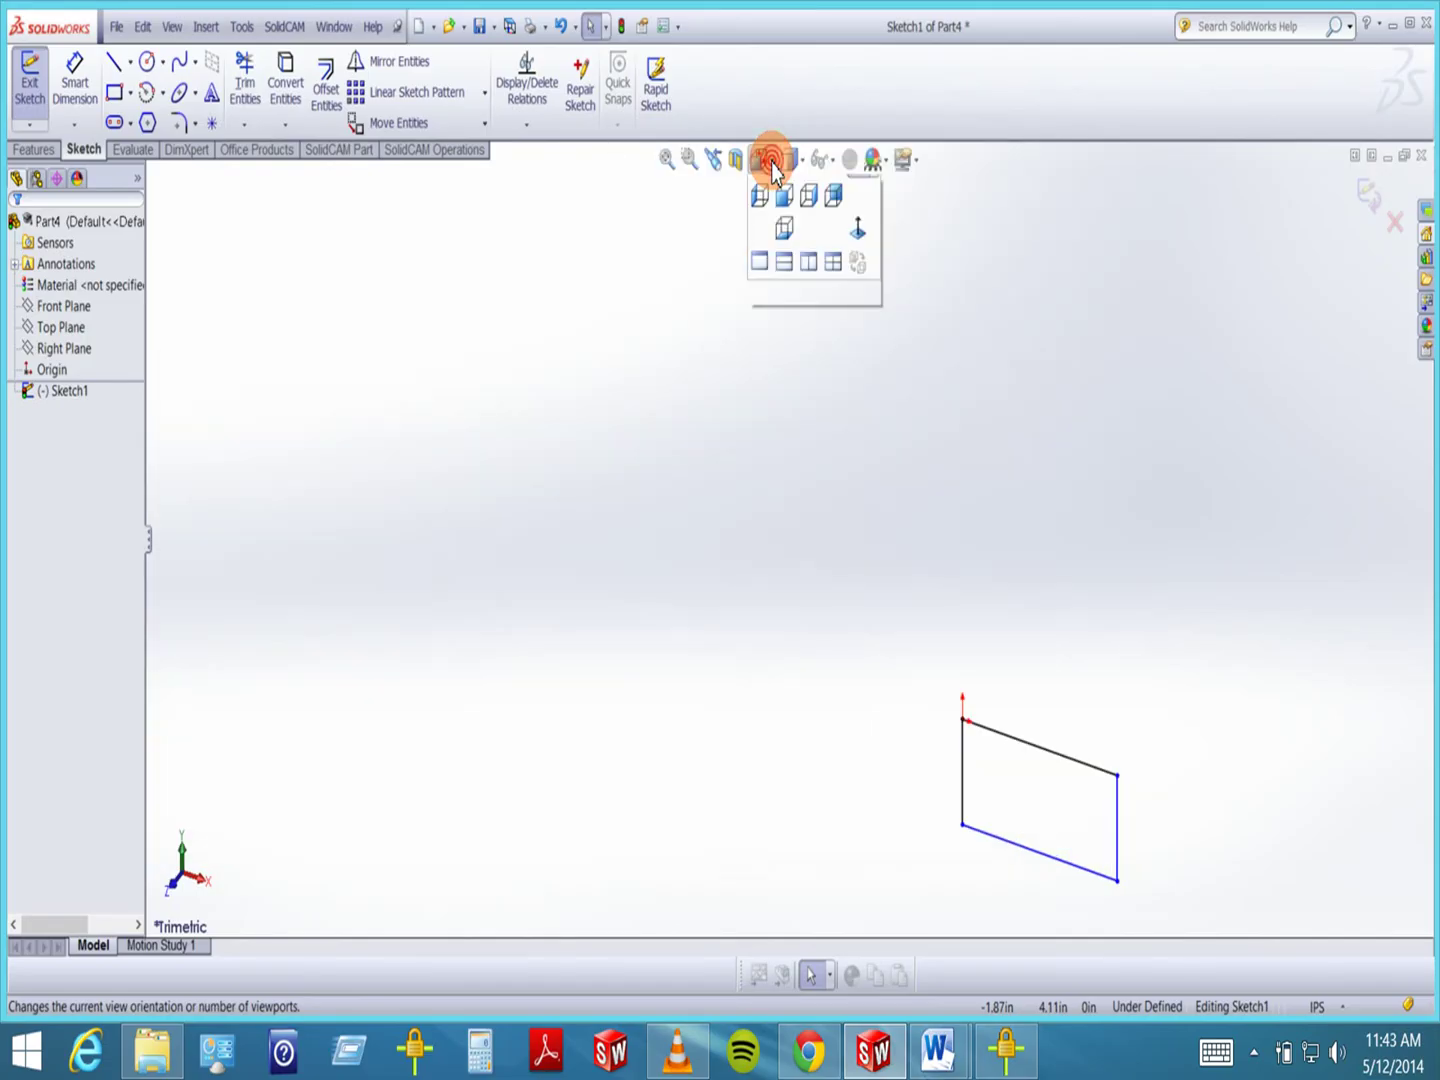
pyautogui.click(785, 228)
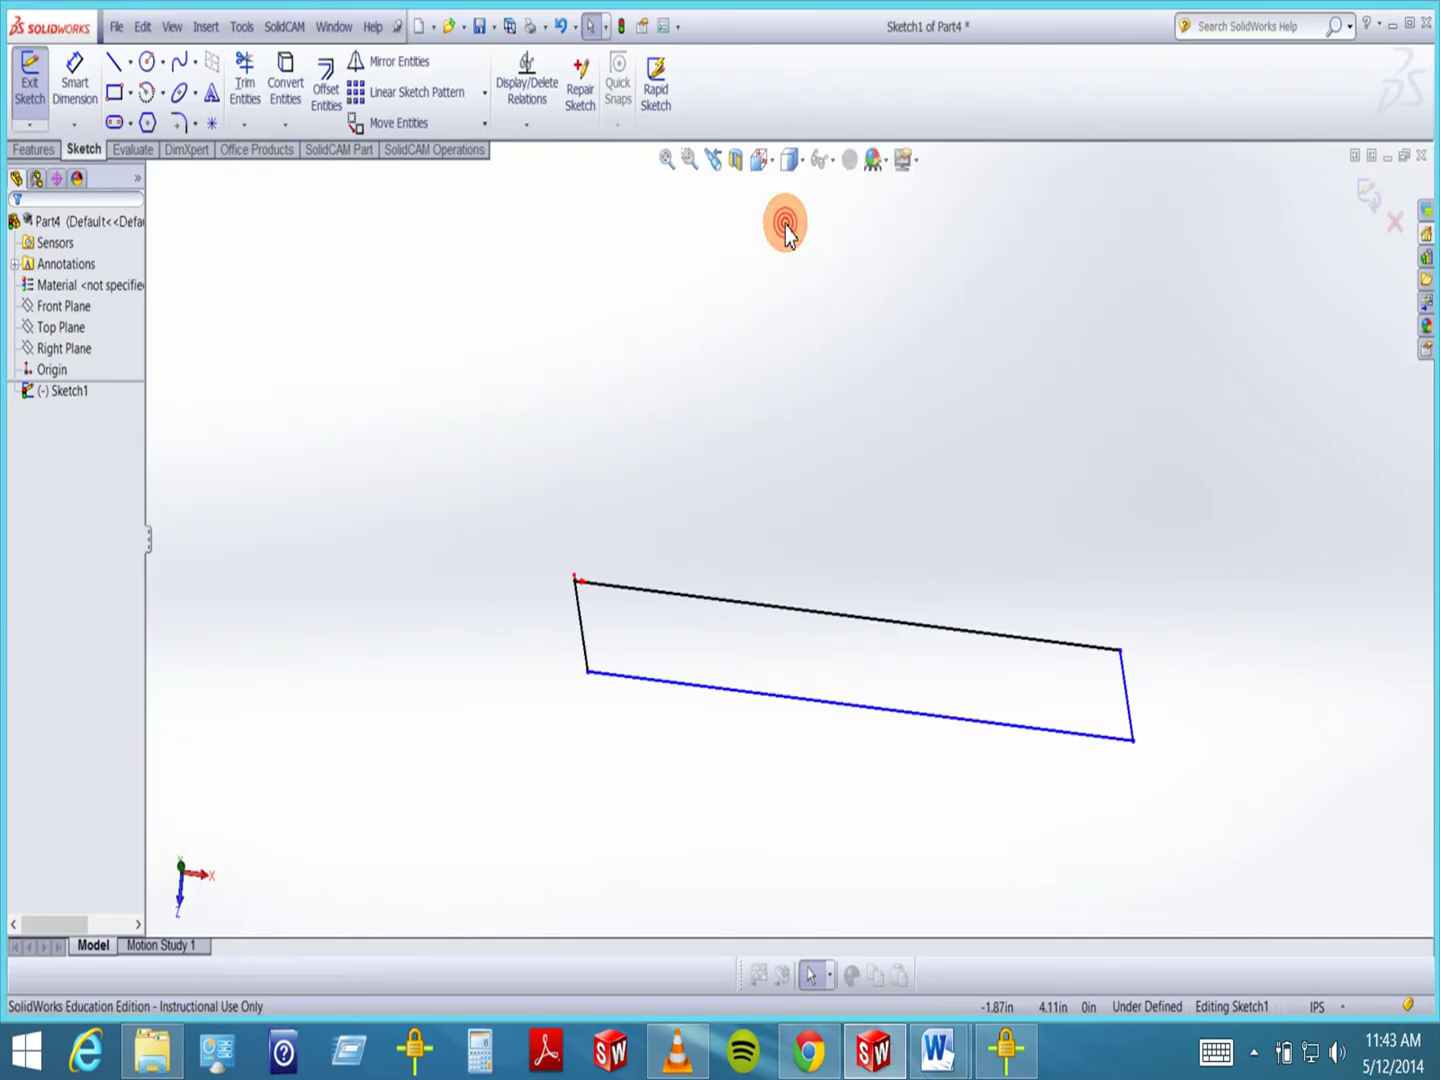
pyautogui.click(771, 165)
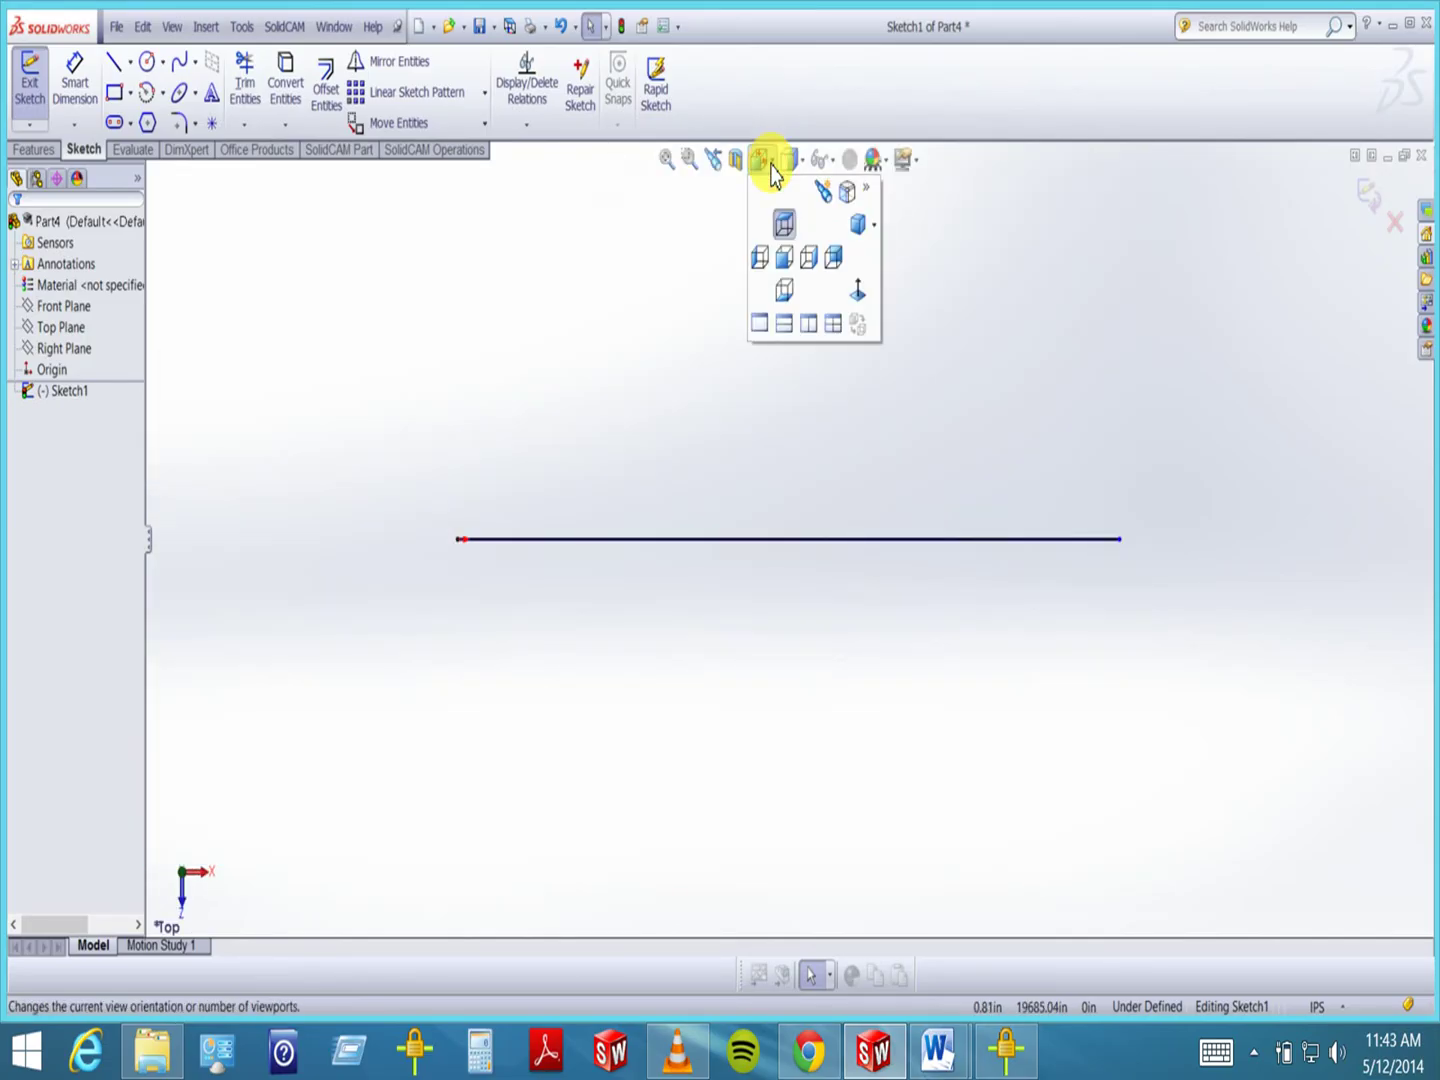
pyautogui.click(785, 292)
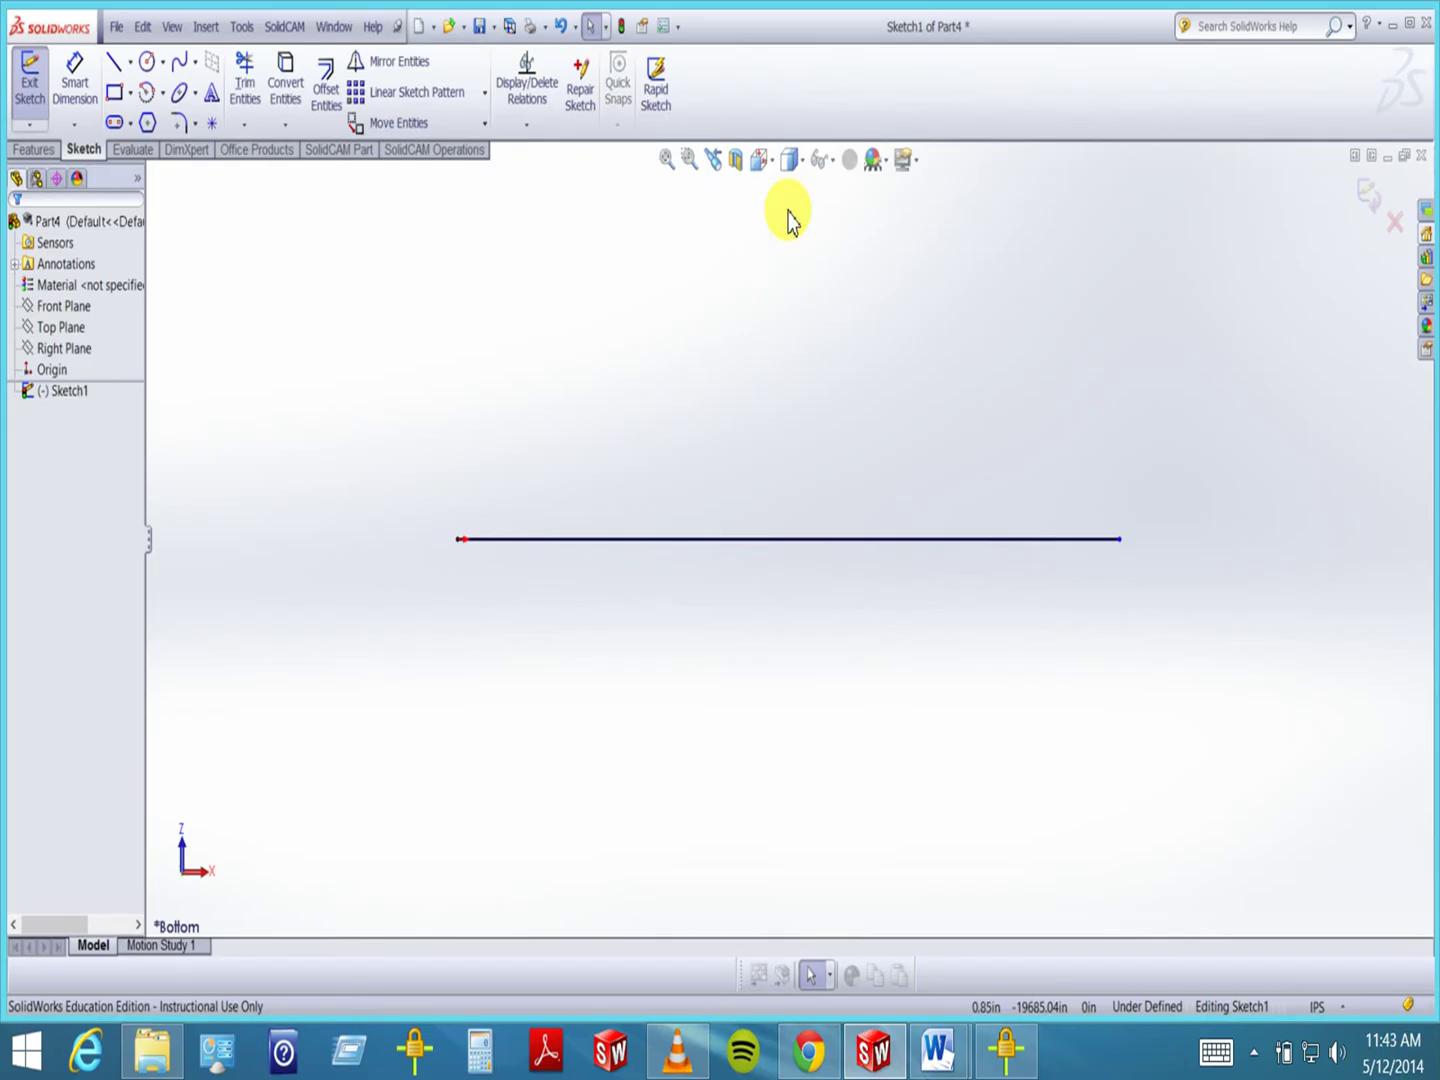
pyautogui.click(770, 162)
pyautogui.click(783, 257)
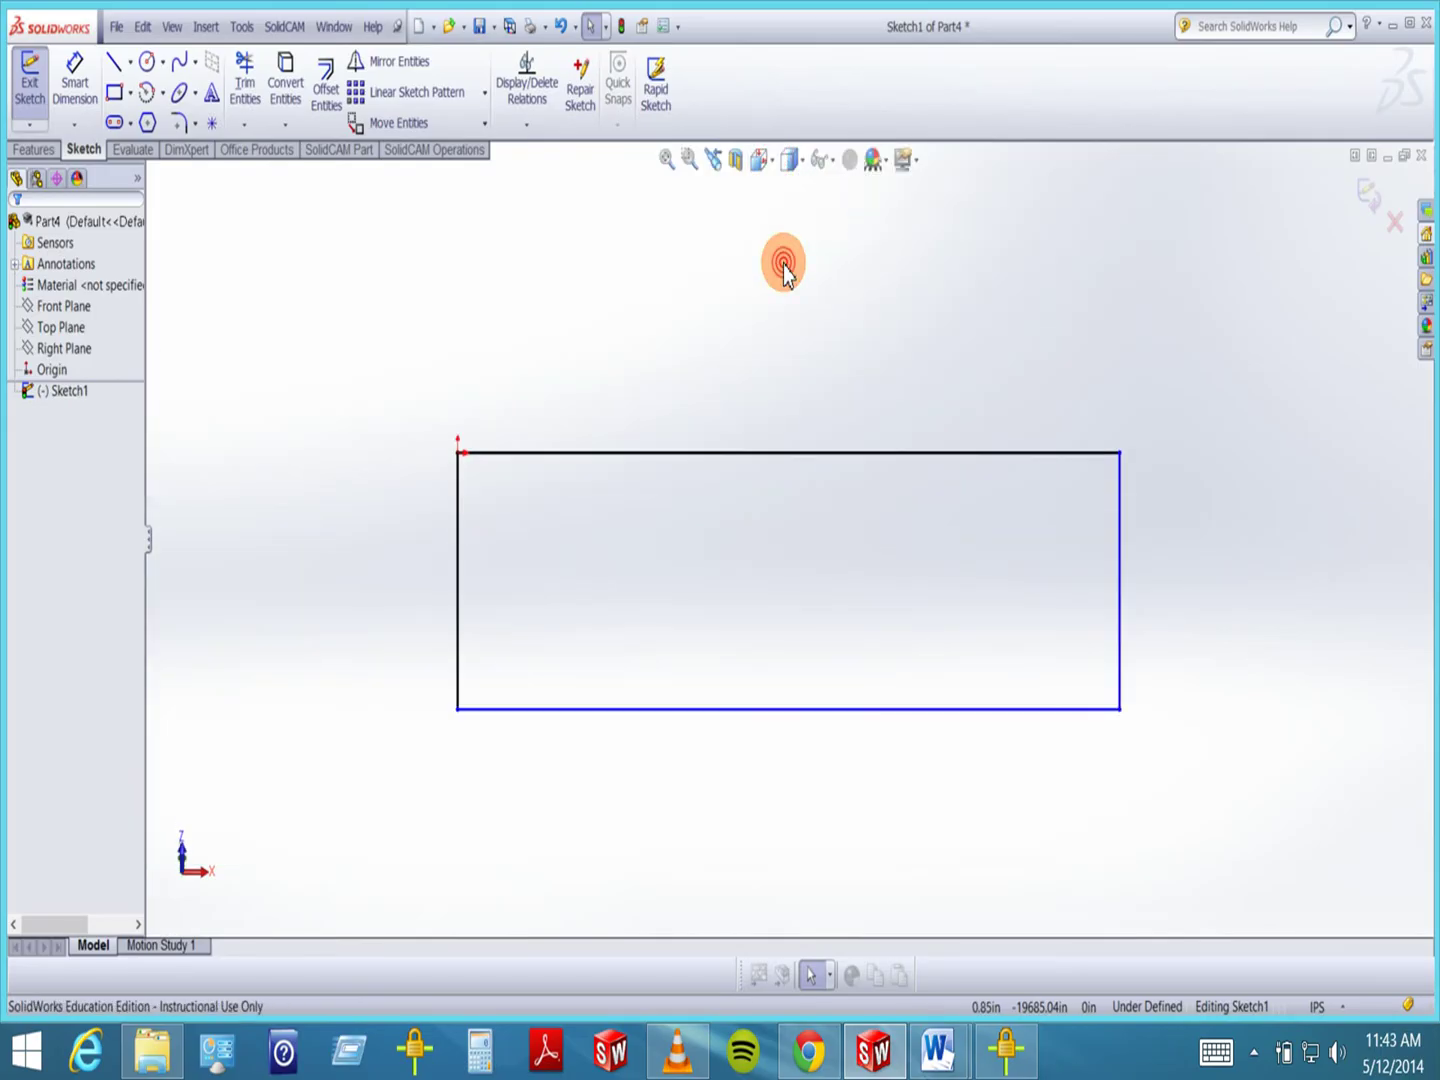
pyautogui.click(767, 166)
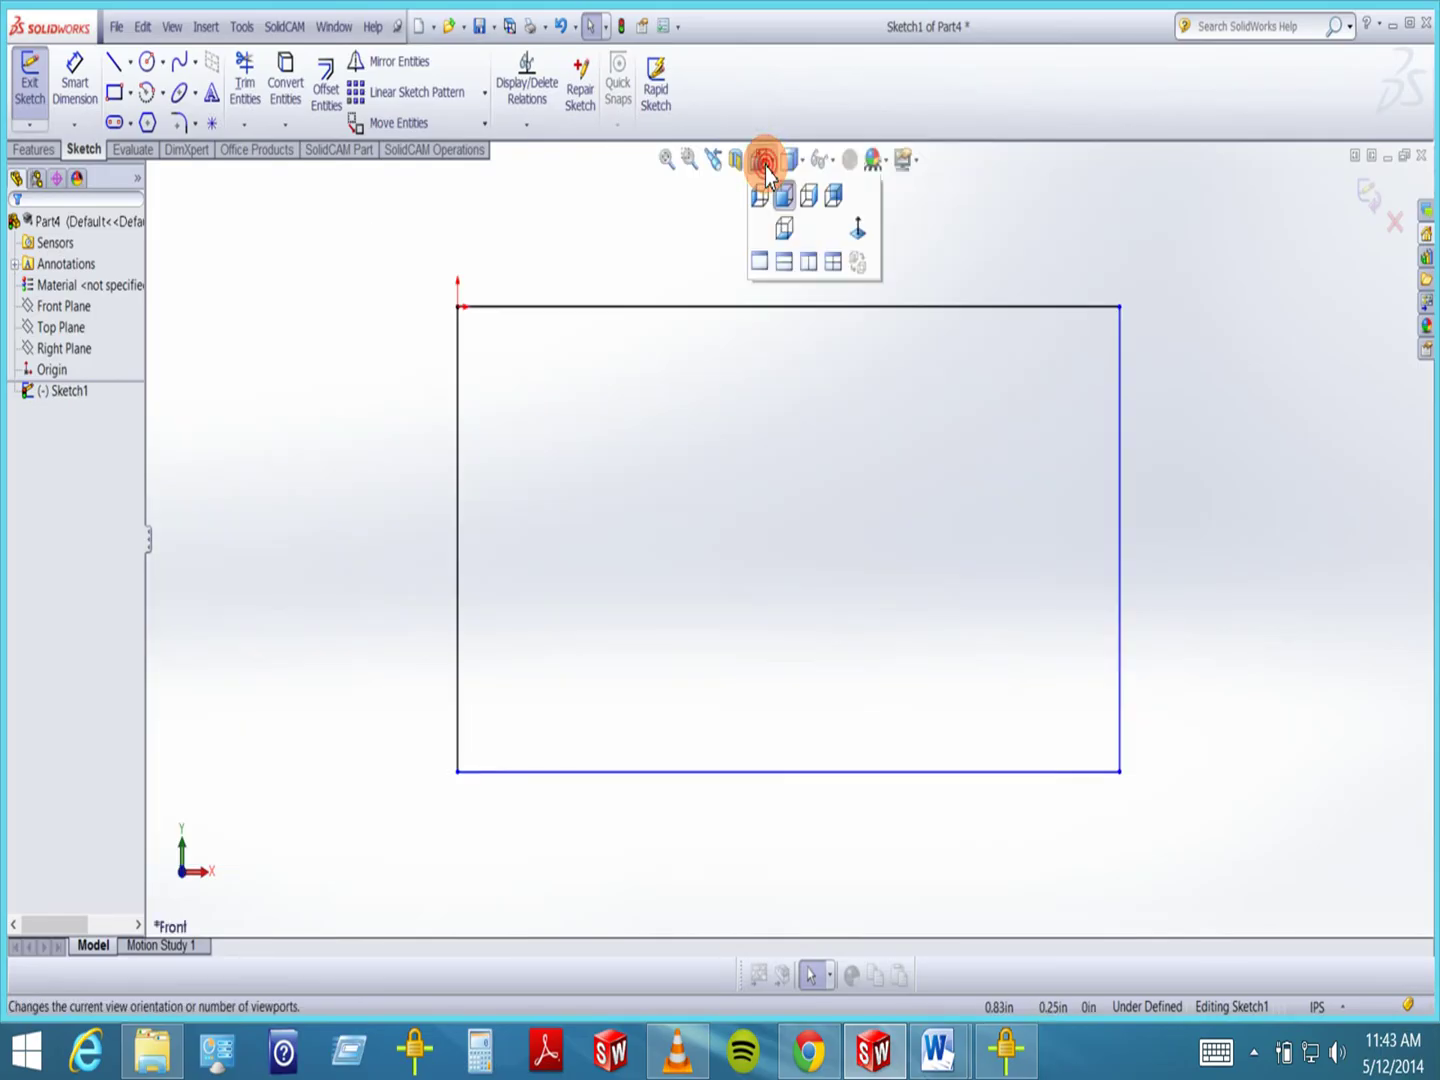
pyautogui.click(763, 258)
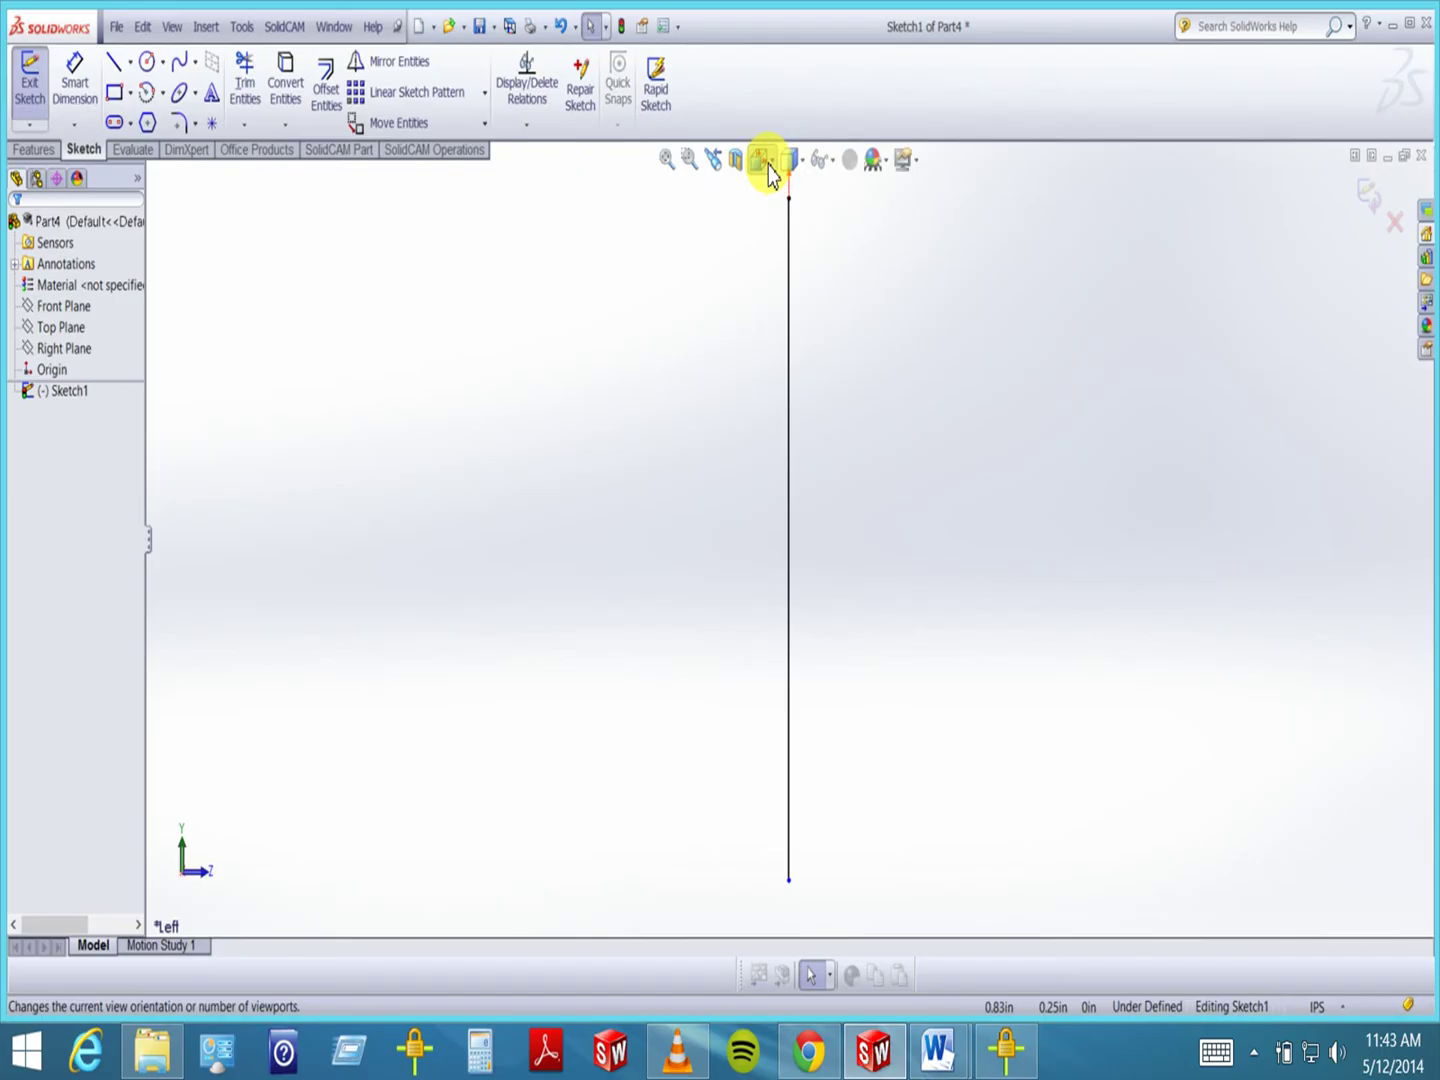
pyautogui.click(772, 168)
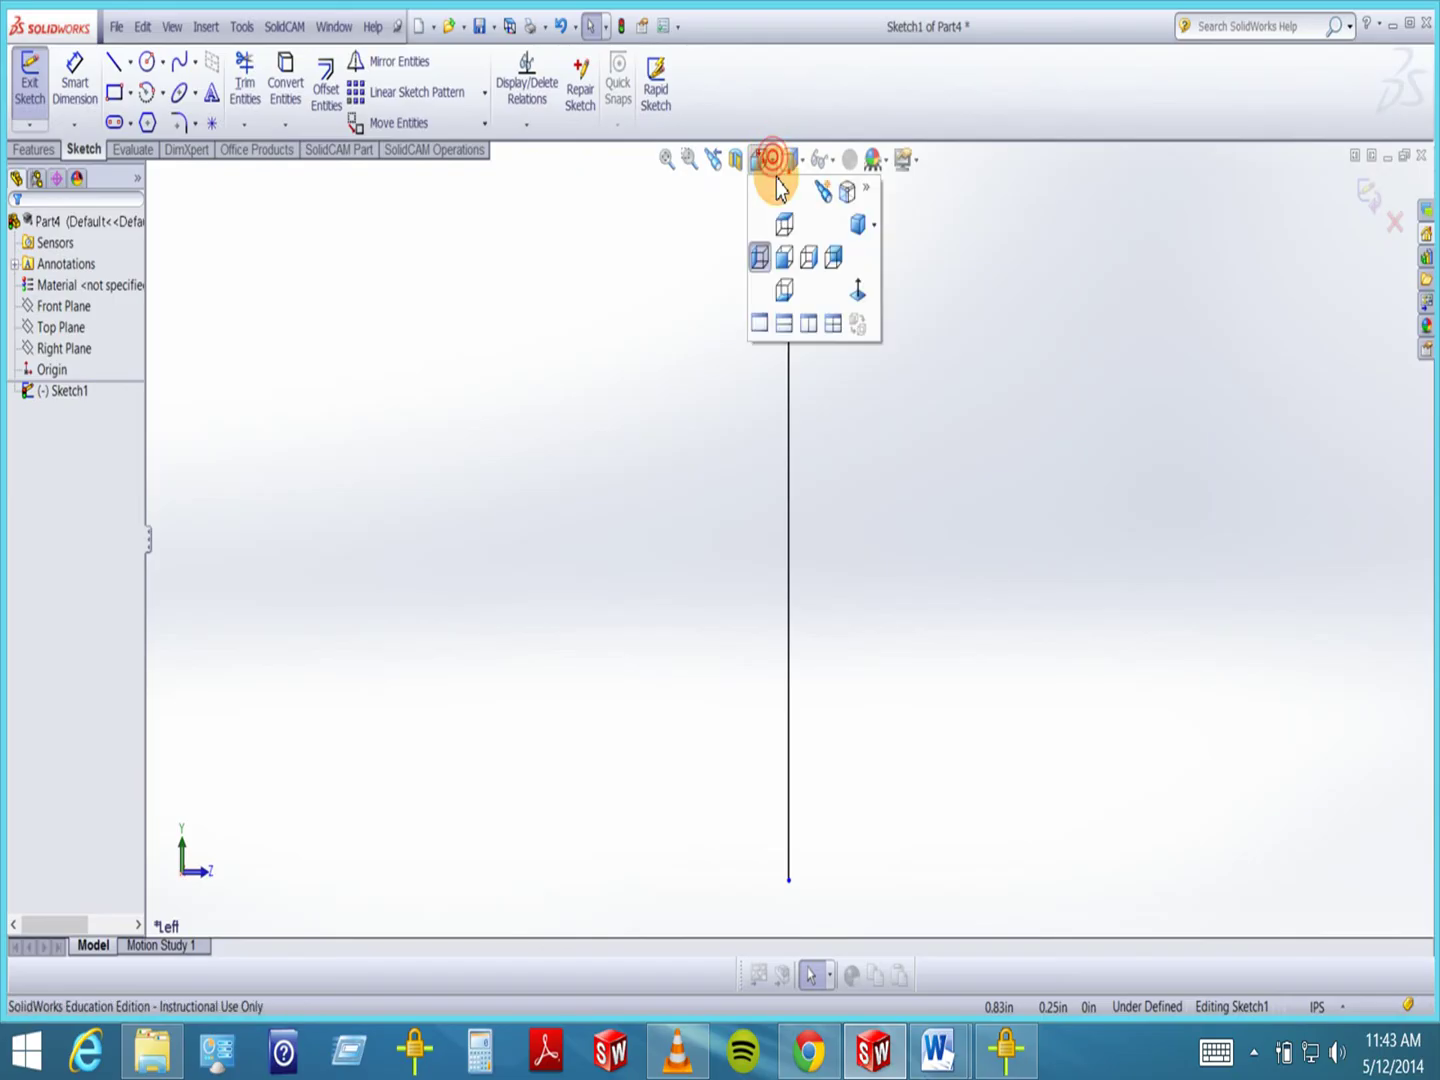
pyautogui.click(862, 296)
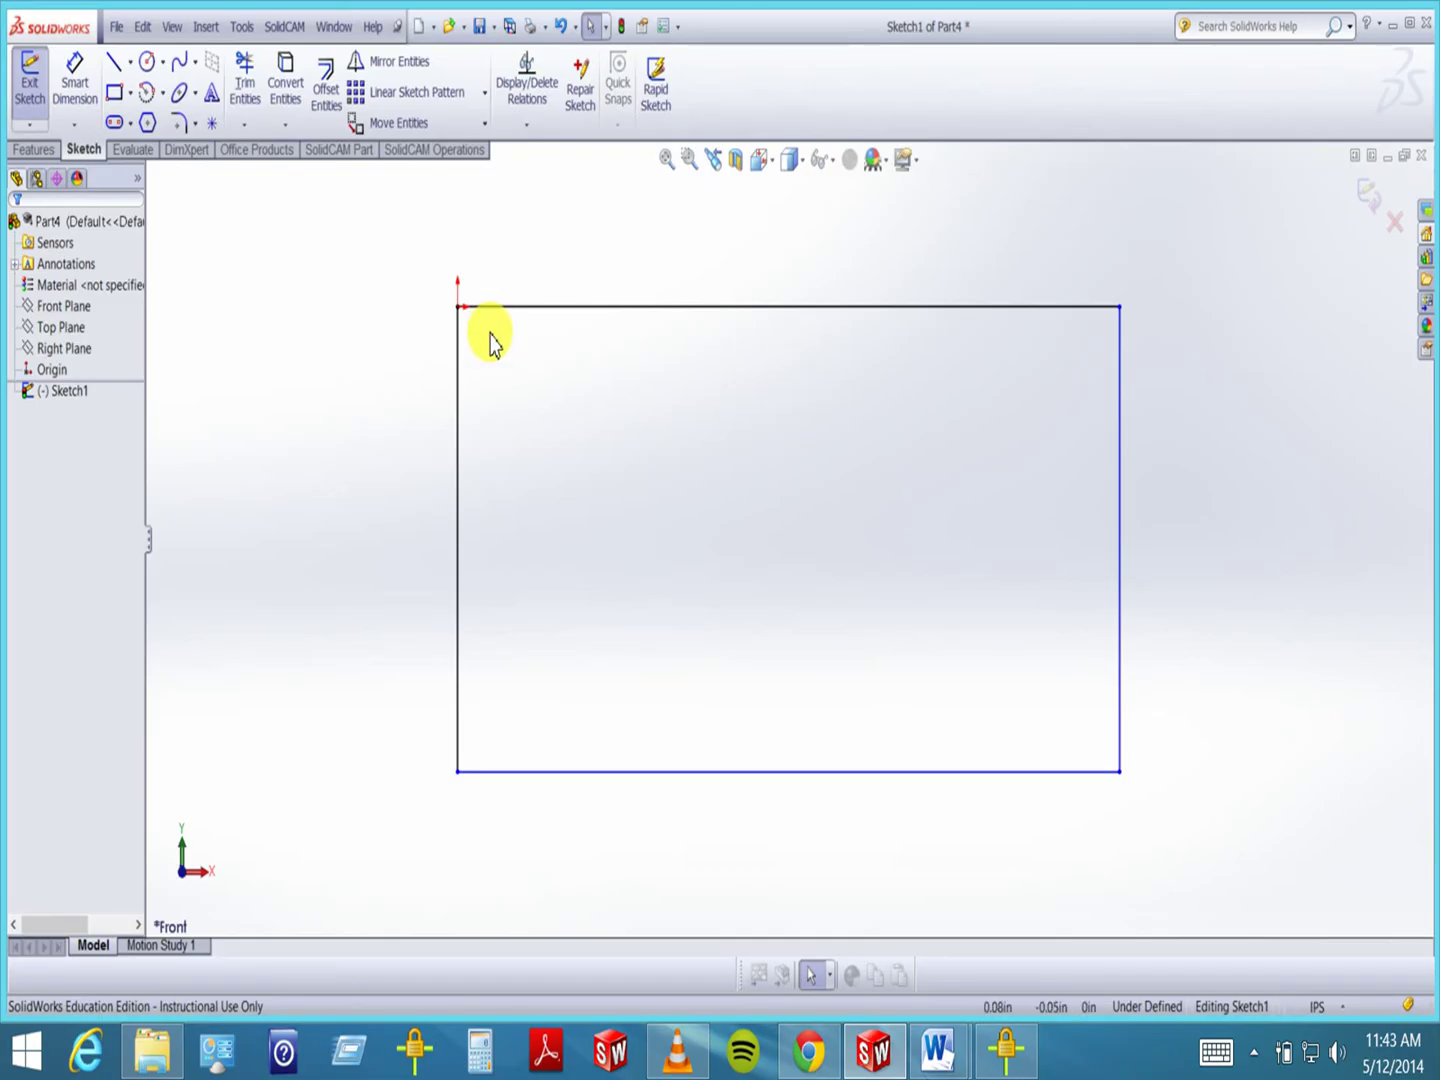
# - Examine each relation in the rectangle sketch, covering both horizontals, both verticals and the coincident relation at the origin
pyautogui.click(535, 100)
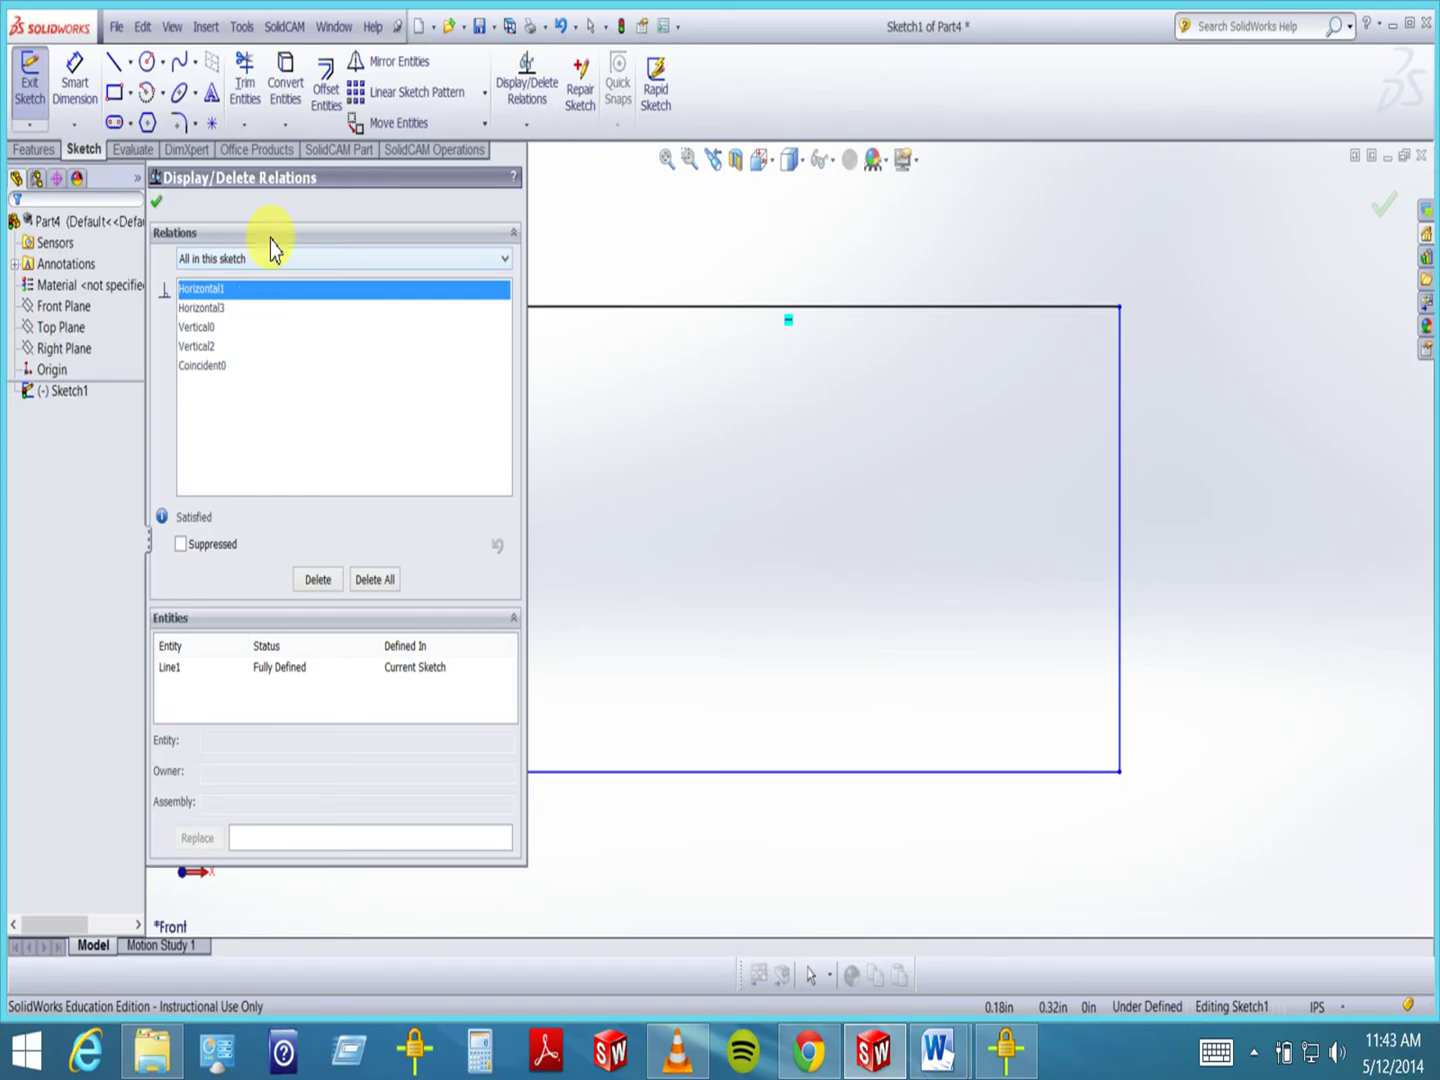
pyautogui.press('f')
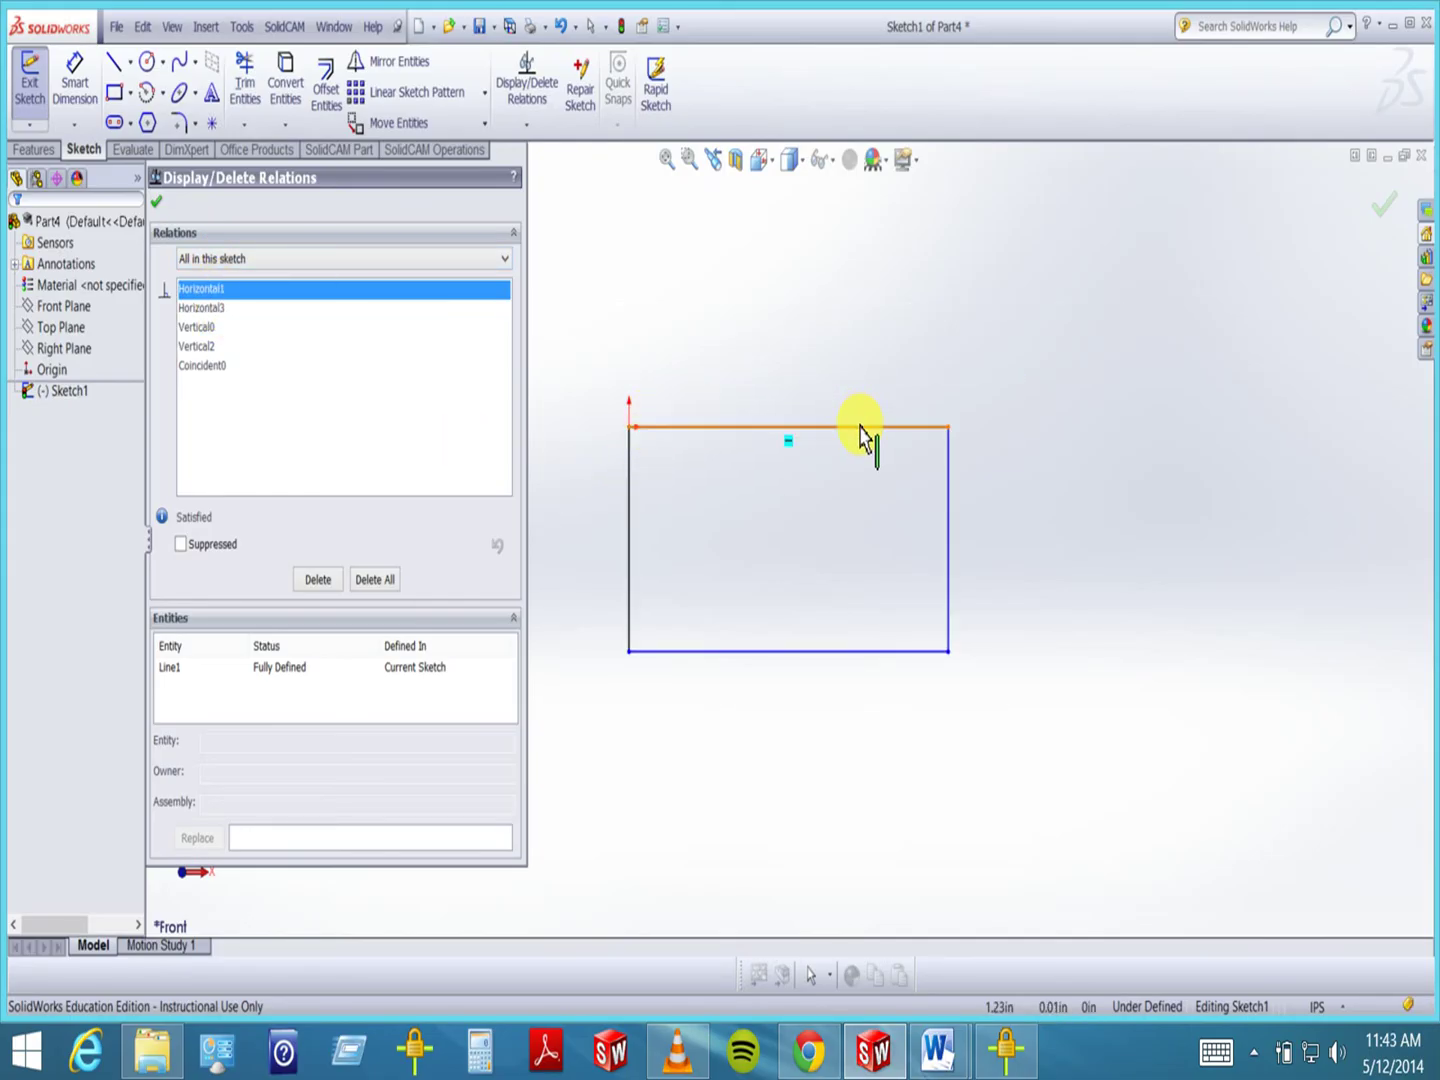
pyautogui.click(240, 308)
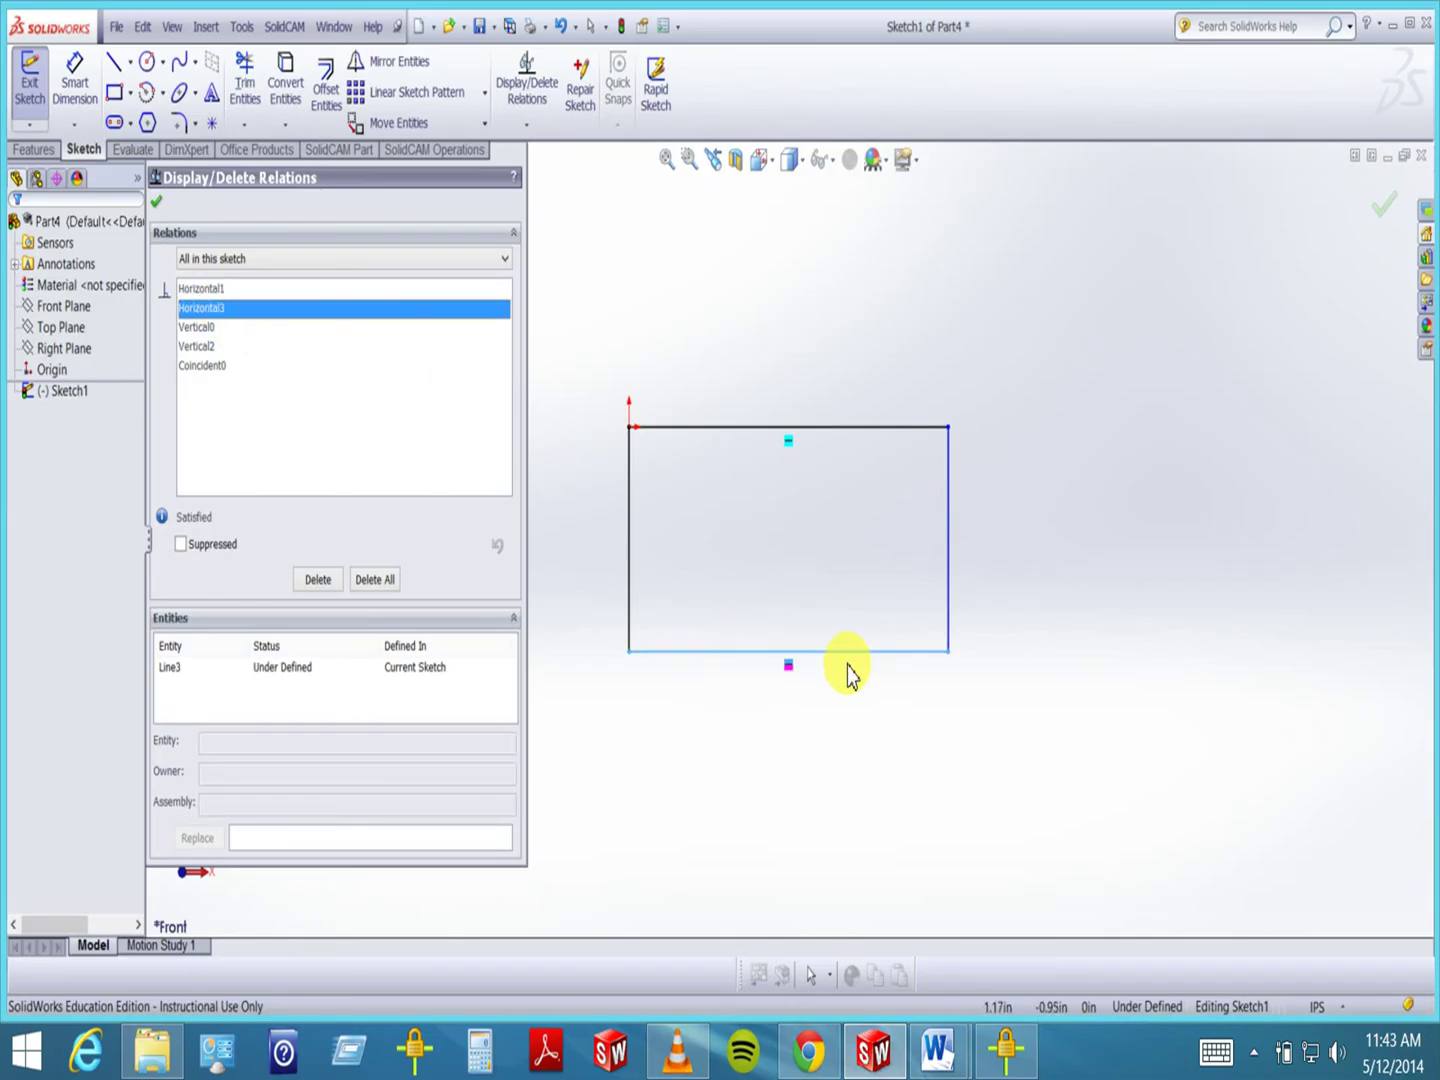
pyautogui.click(208, 328)
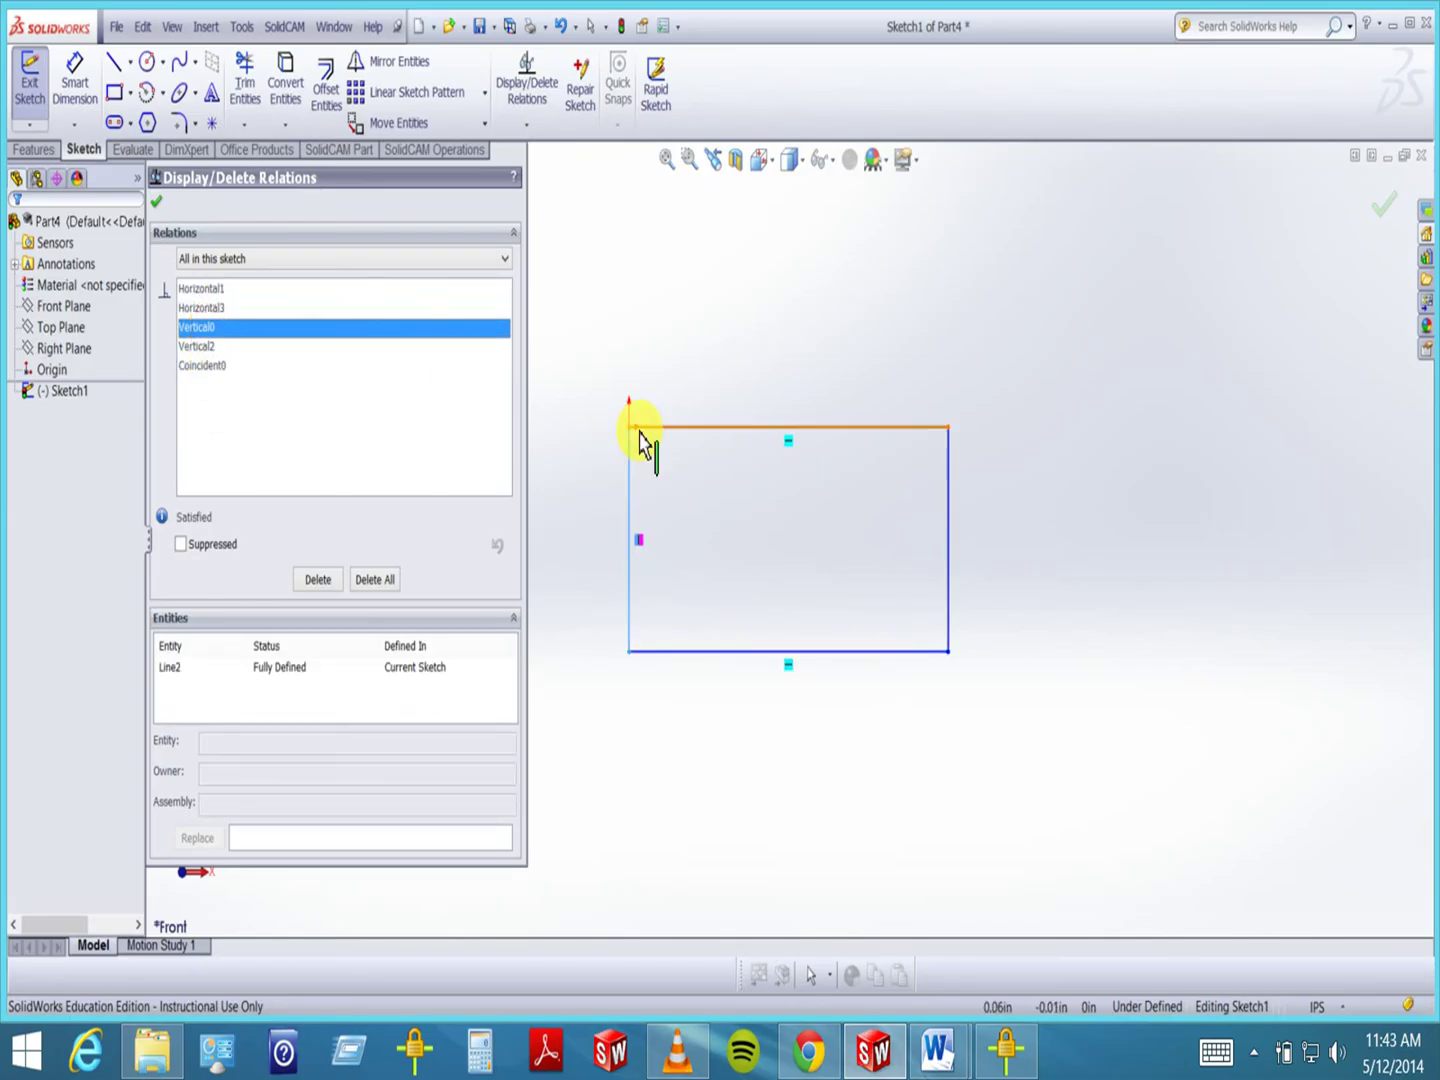
pyautogui.click(205, 346)
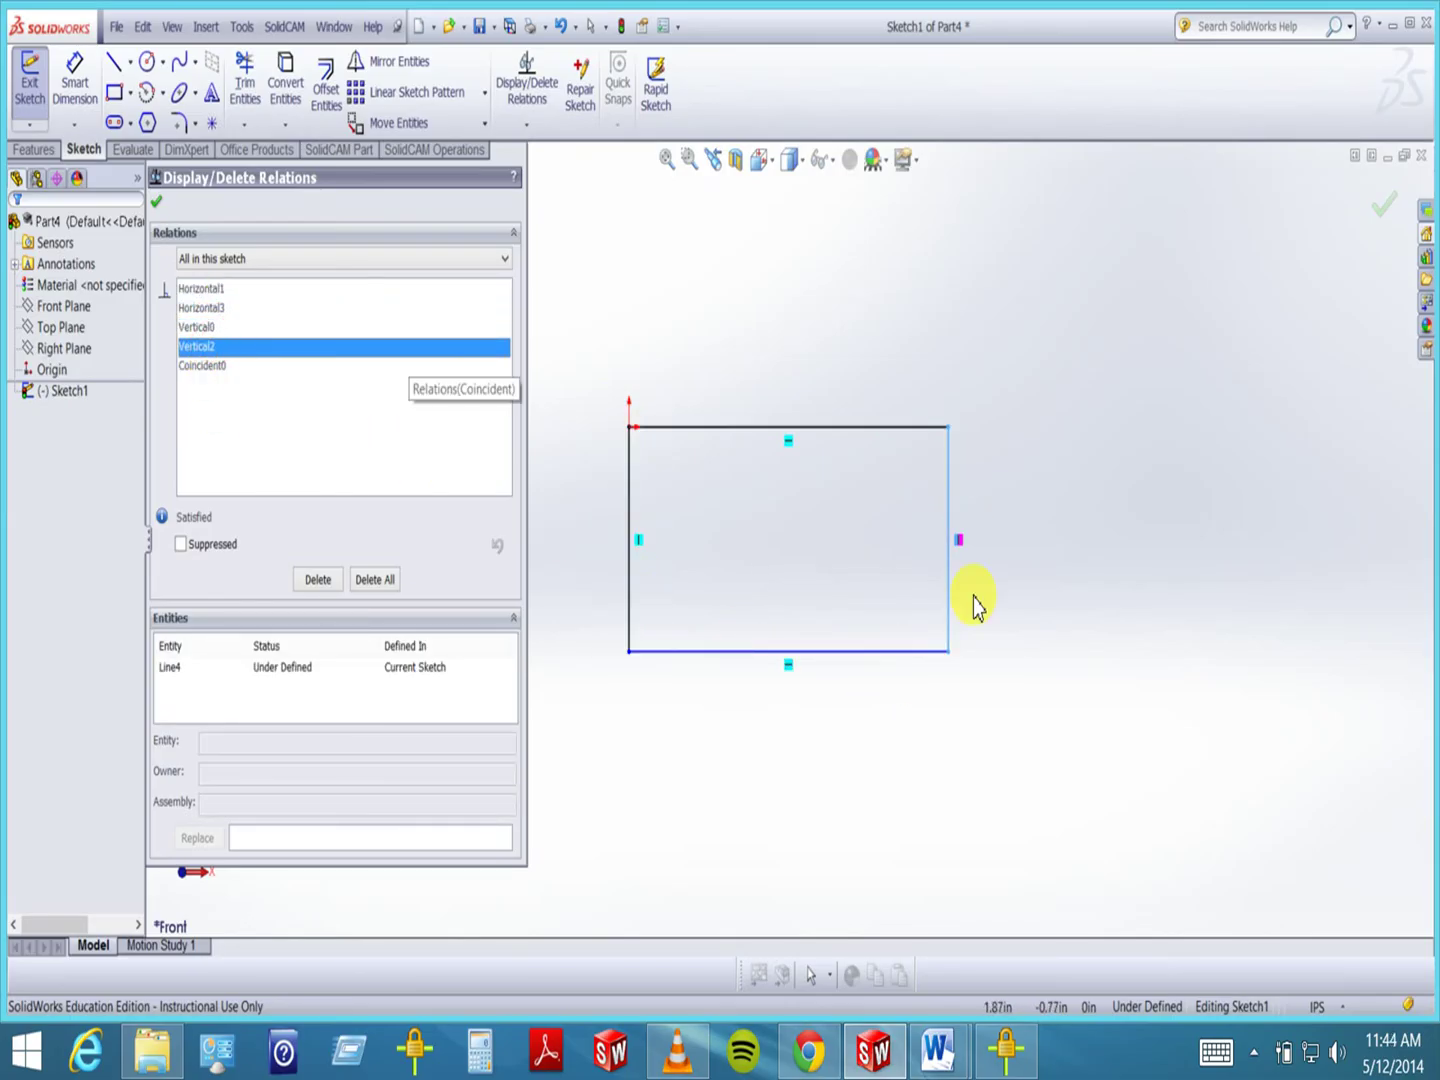
pyautogui.click(210, 366)
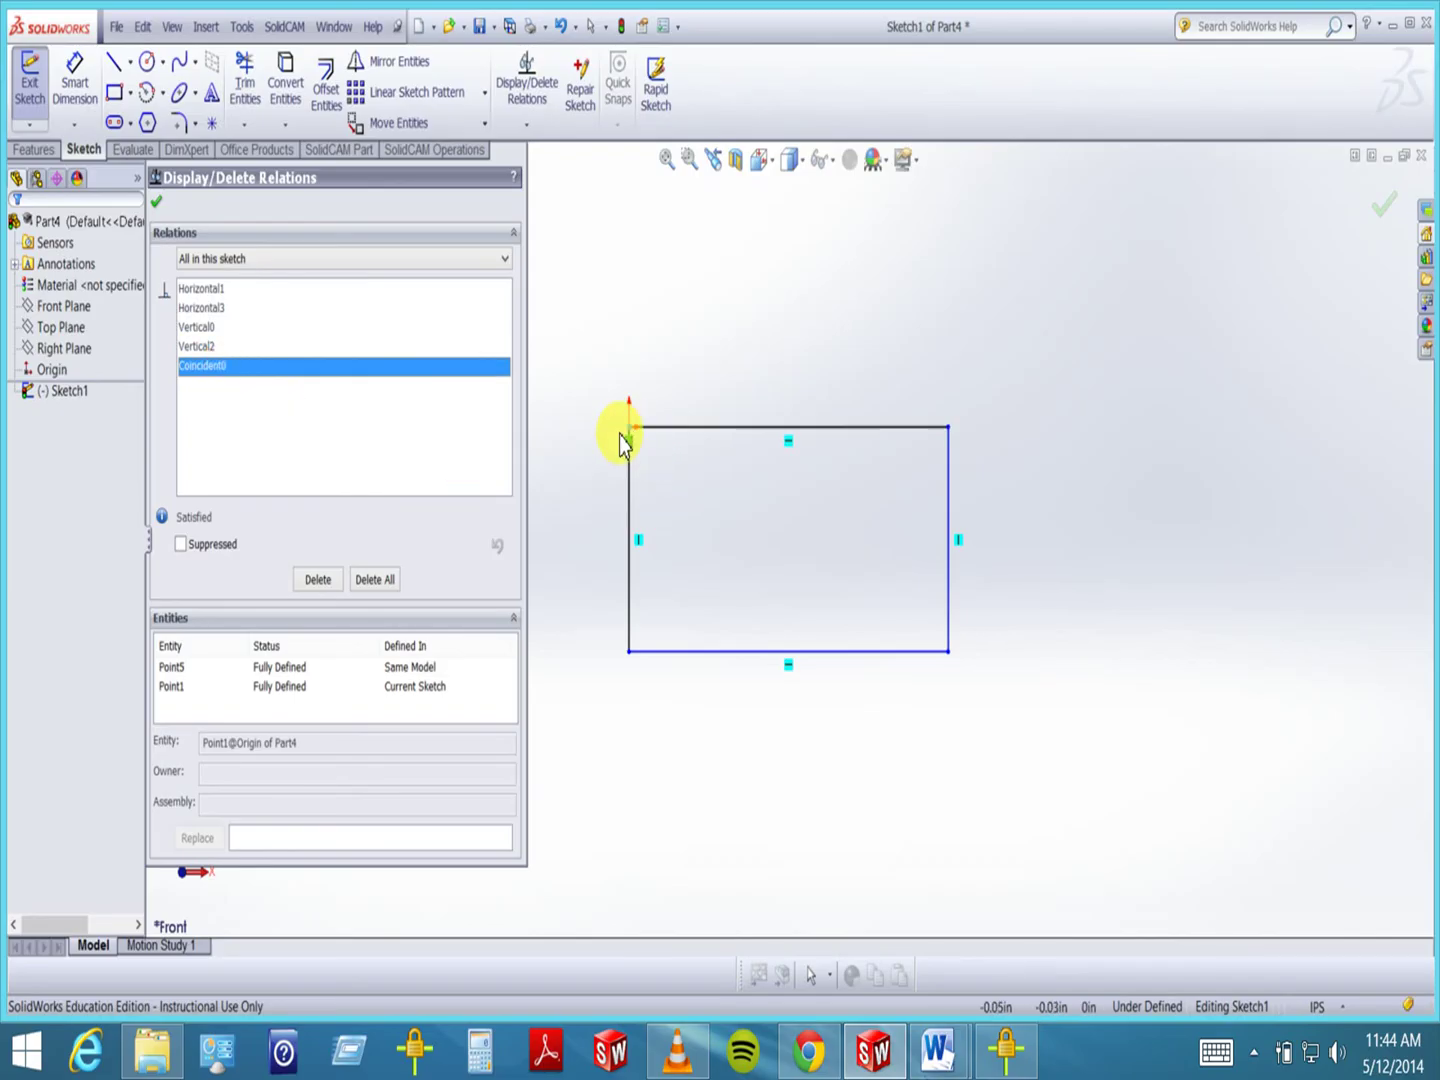
pyautogui.click(156, 201)
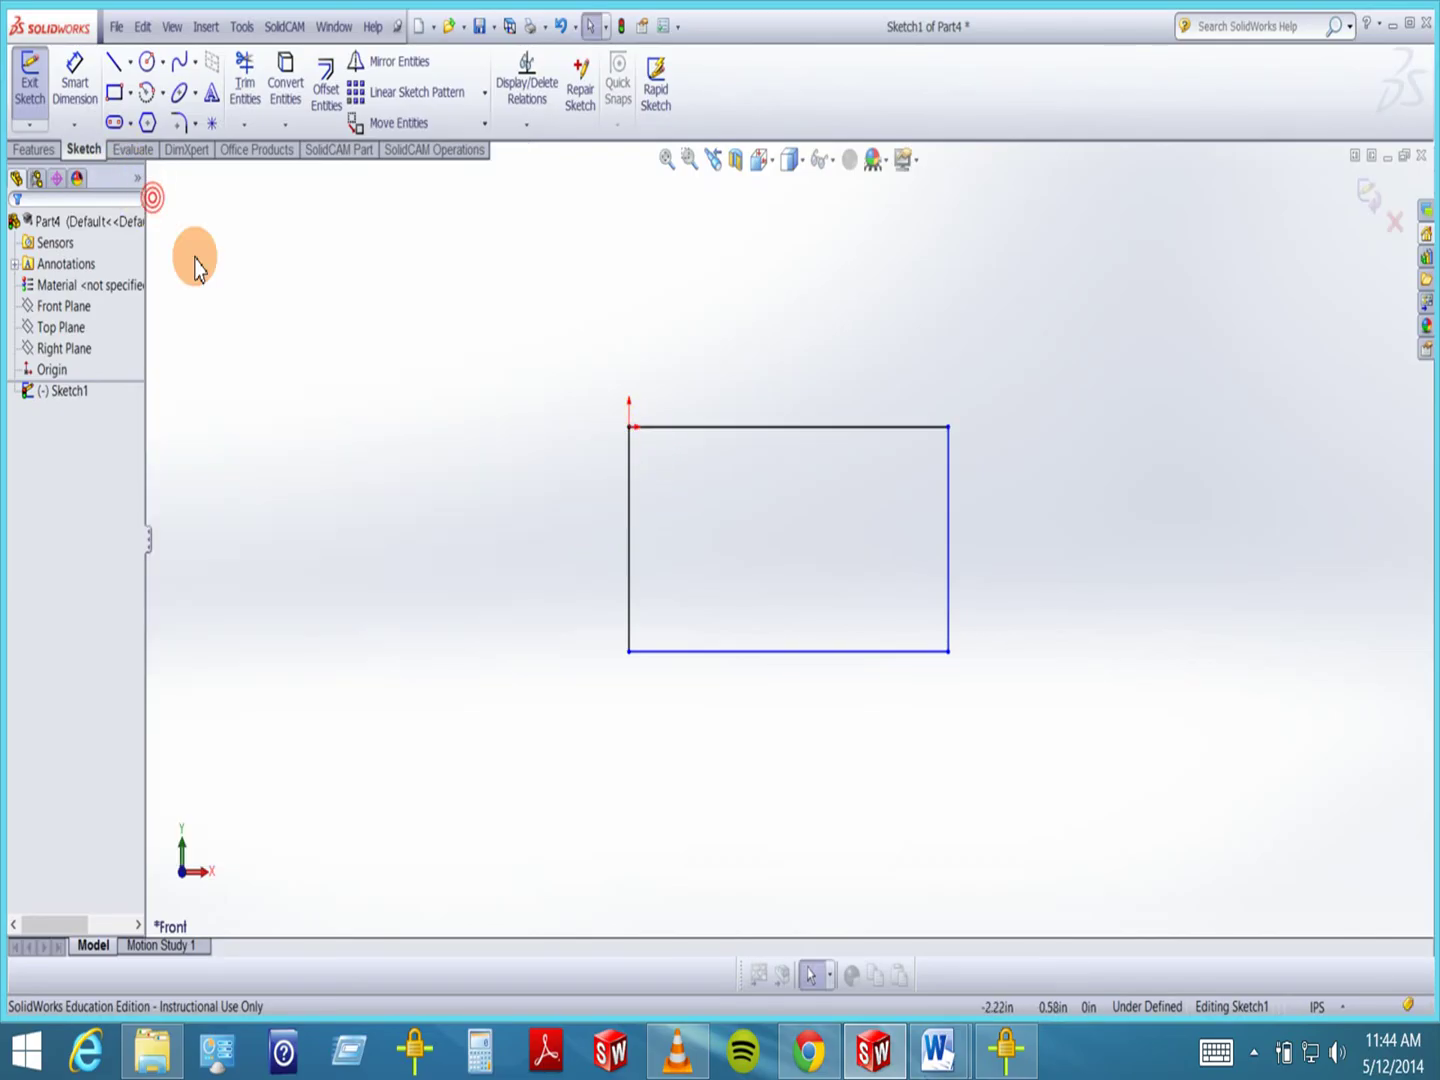
# - Dimension the rectangle's bottom line to a length of 2.00 in
pyautogui.click(74, 80)
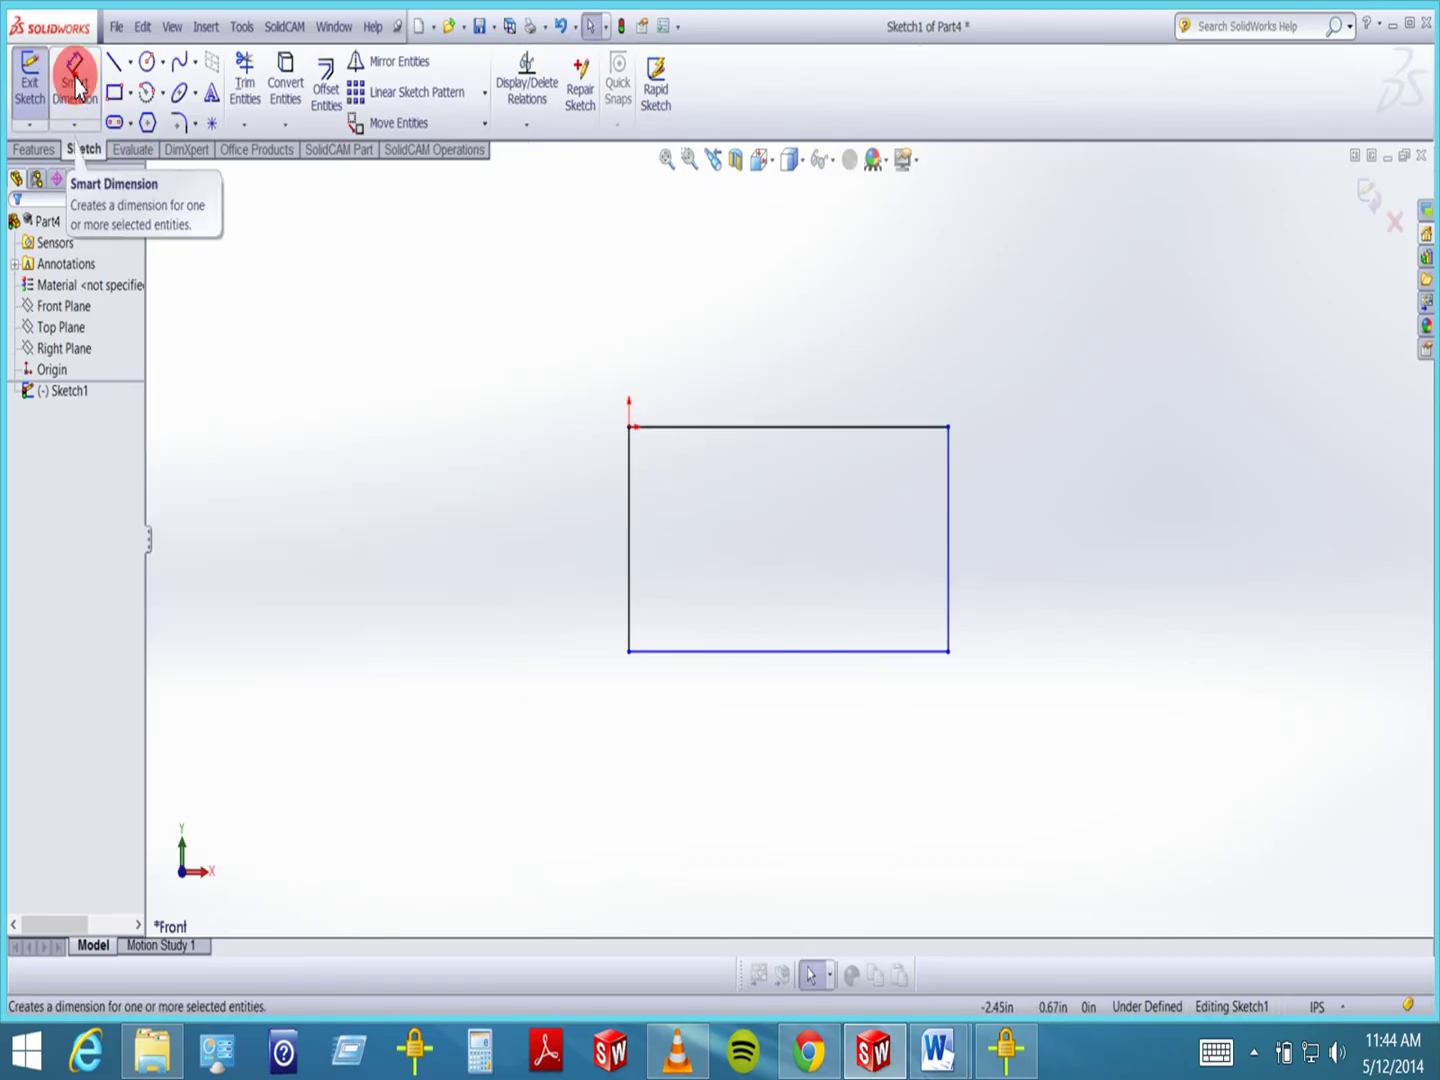
pyautogui.click(758, 655)
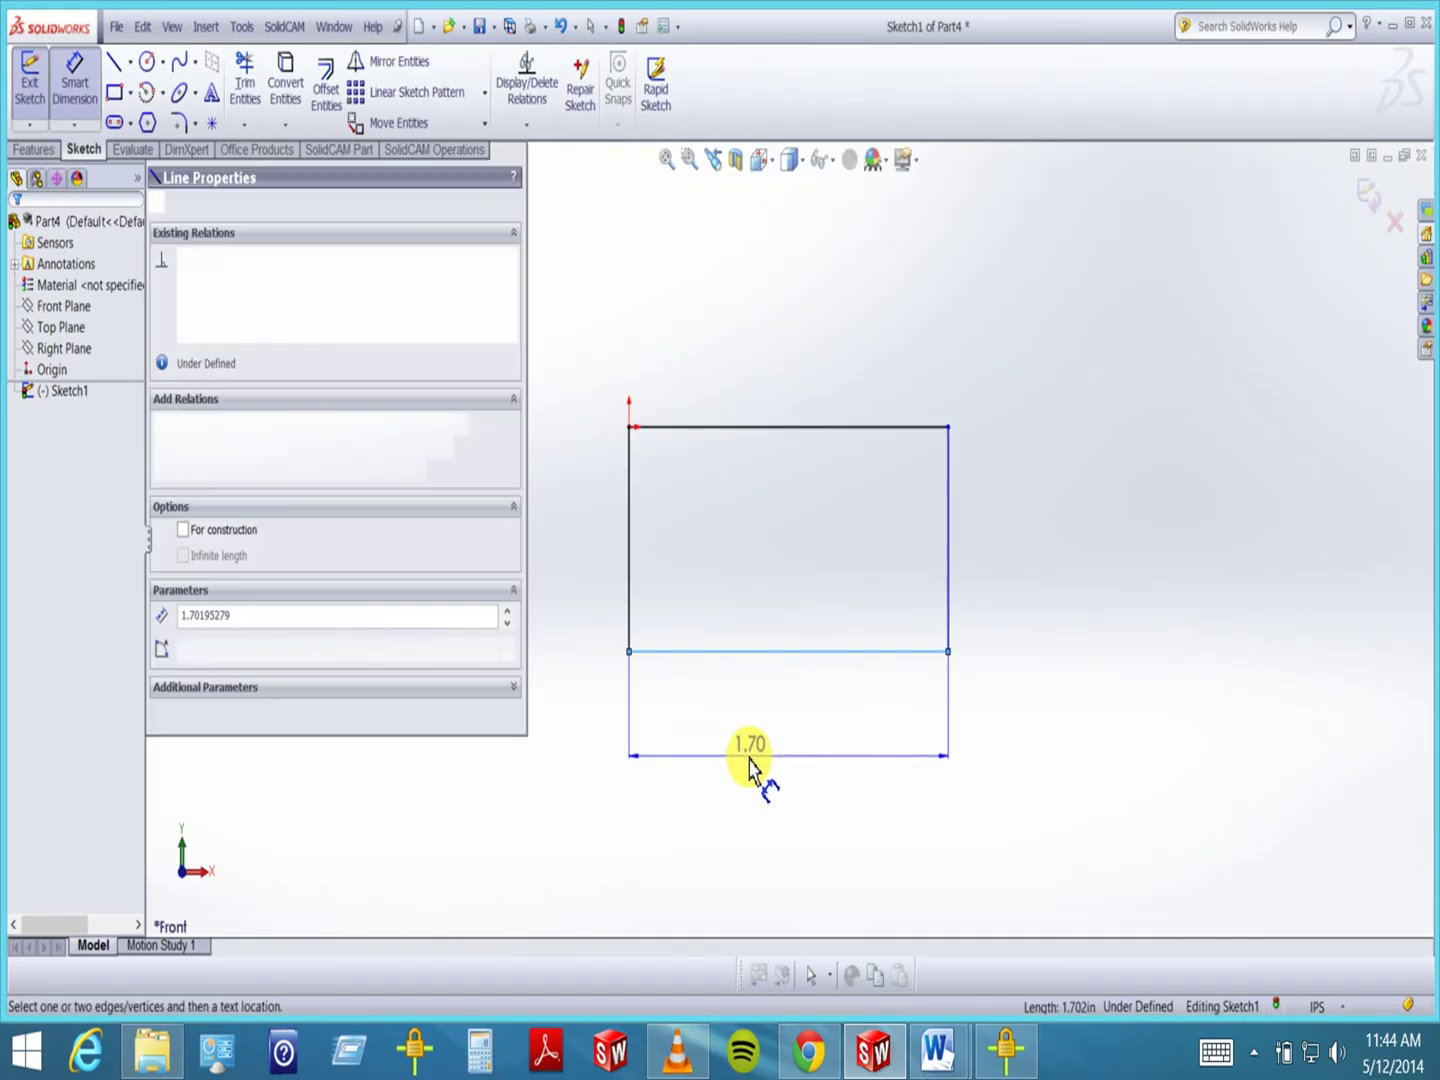
pyautogui.click(791, 803)
pyautogui.write('2.00in')
pyautogui.press('Return')
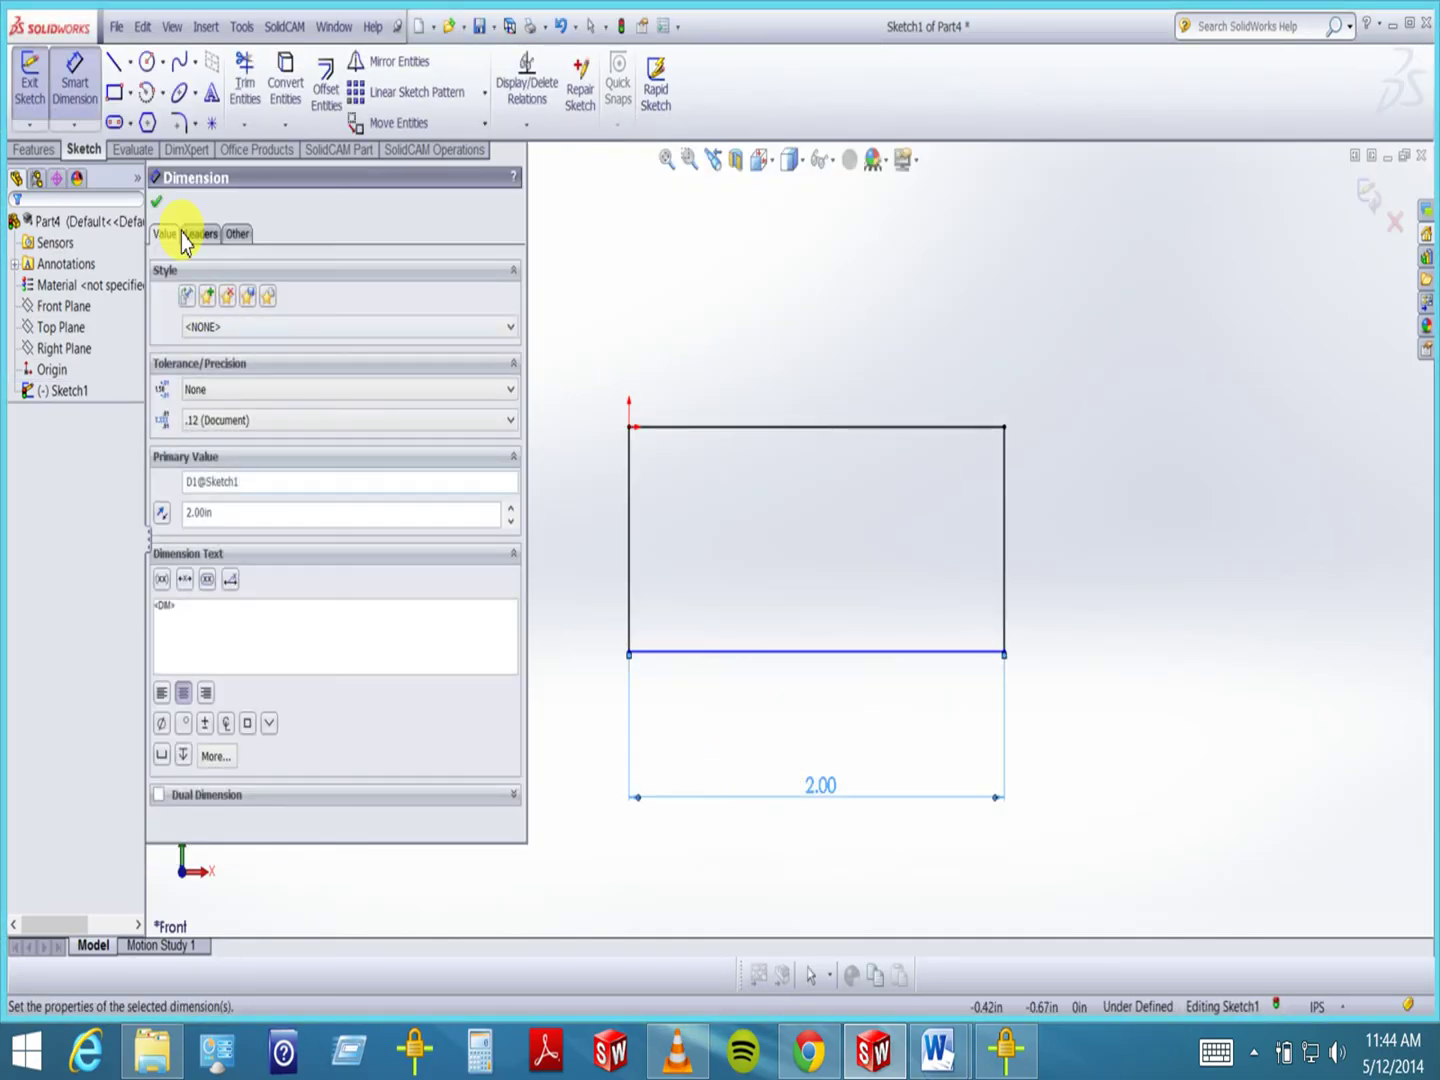
pyautogui.click(156, 203)
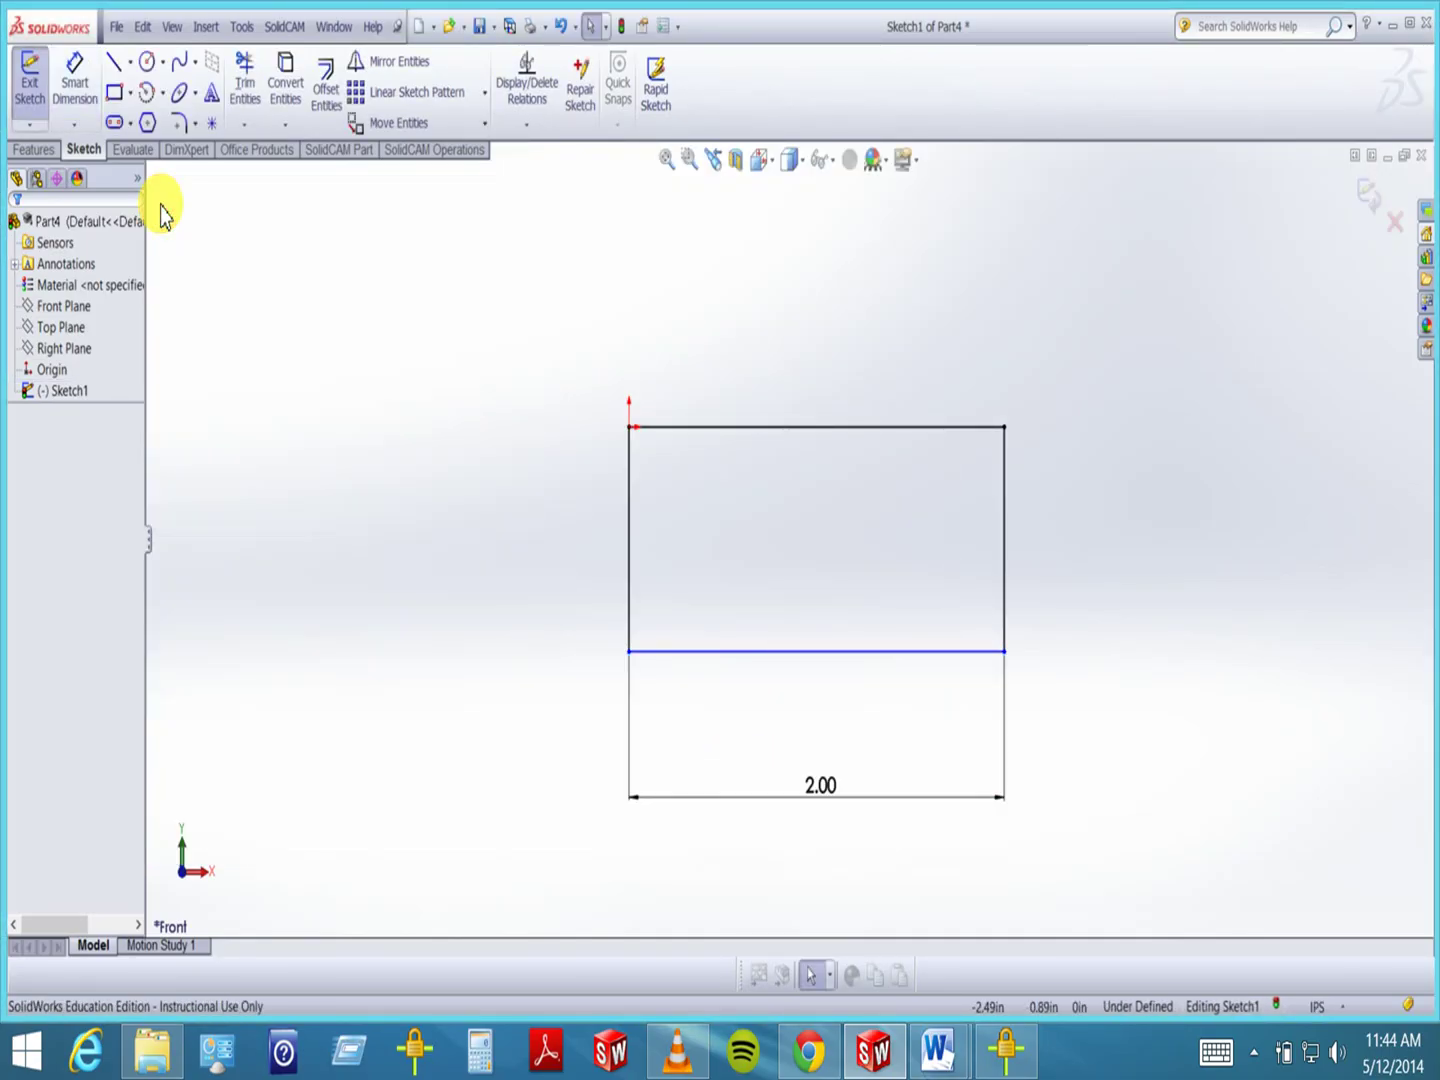
# - Exit and reopen the rectangle sketch, and move its bottom line down to a rectangle height of about 1.03 in
pyautogui.click(1362, 190)
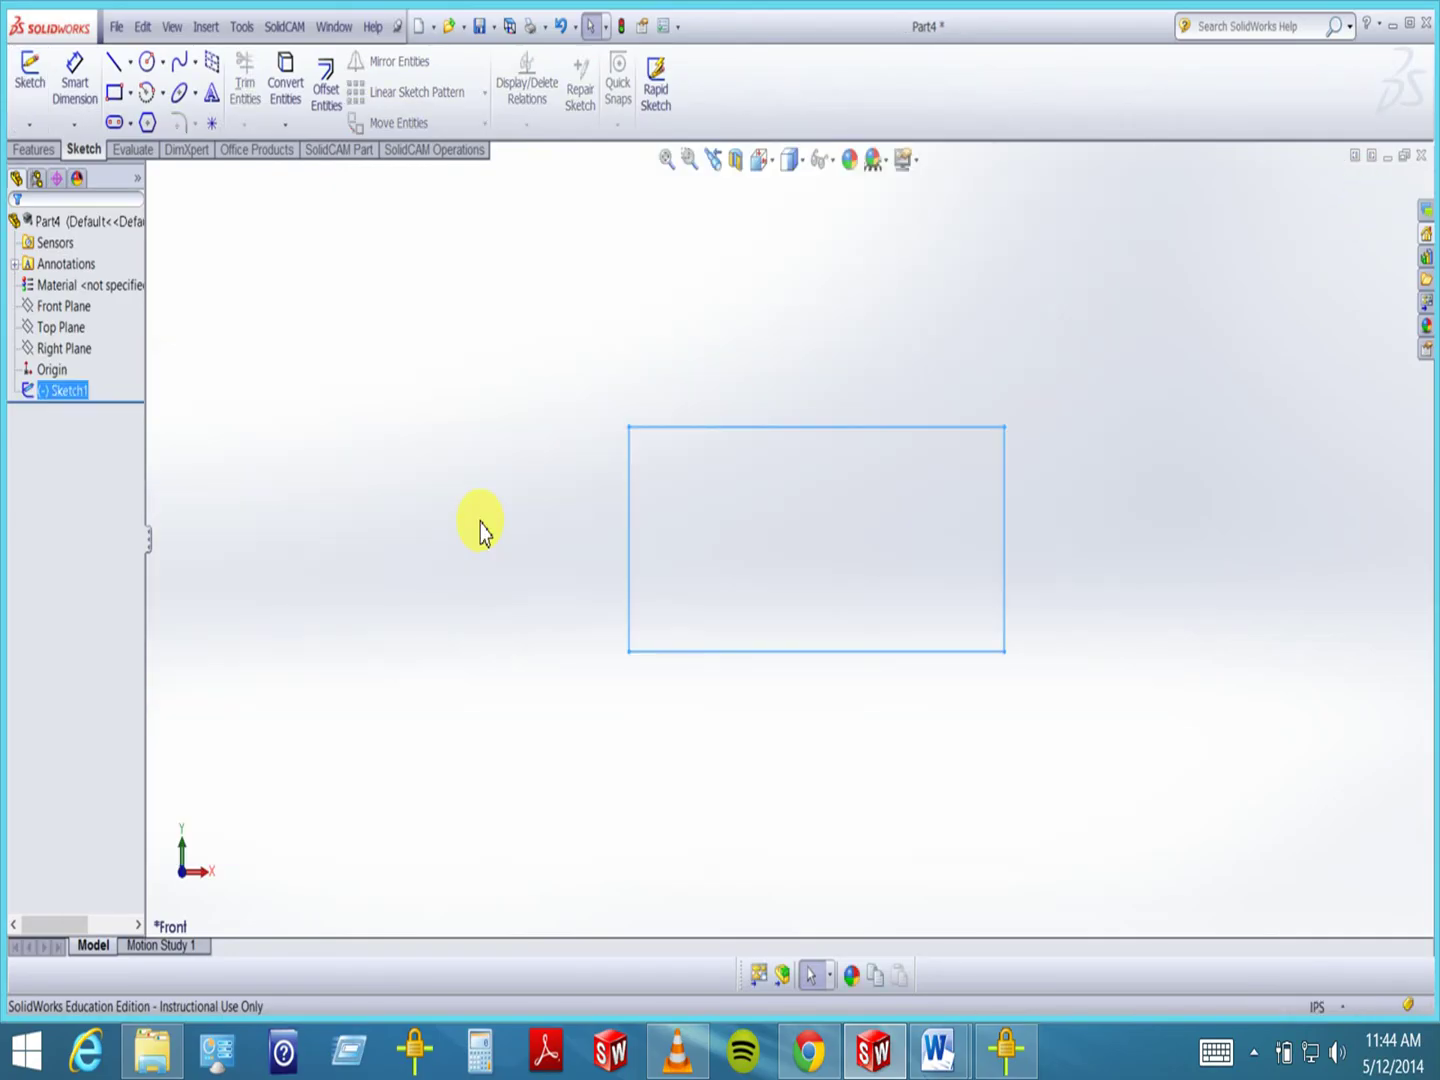
pyautogui.rightClick(65, 400)
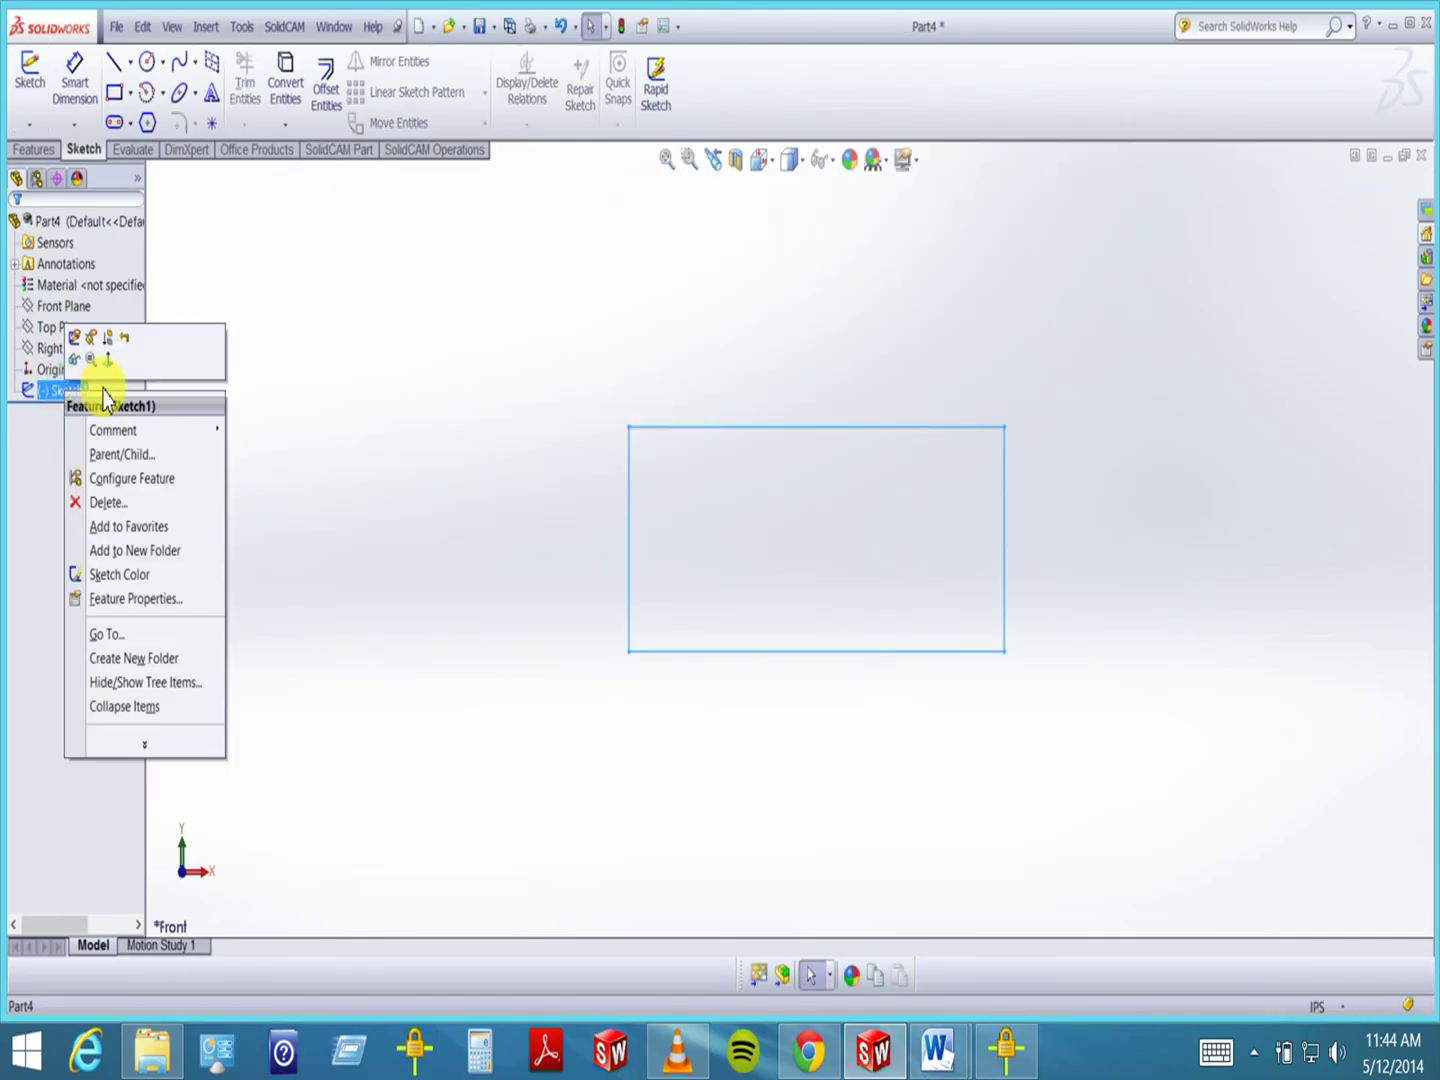
pyautogui.click(80, 343)
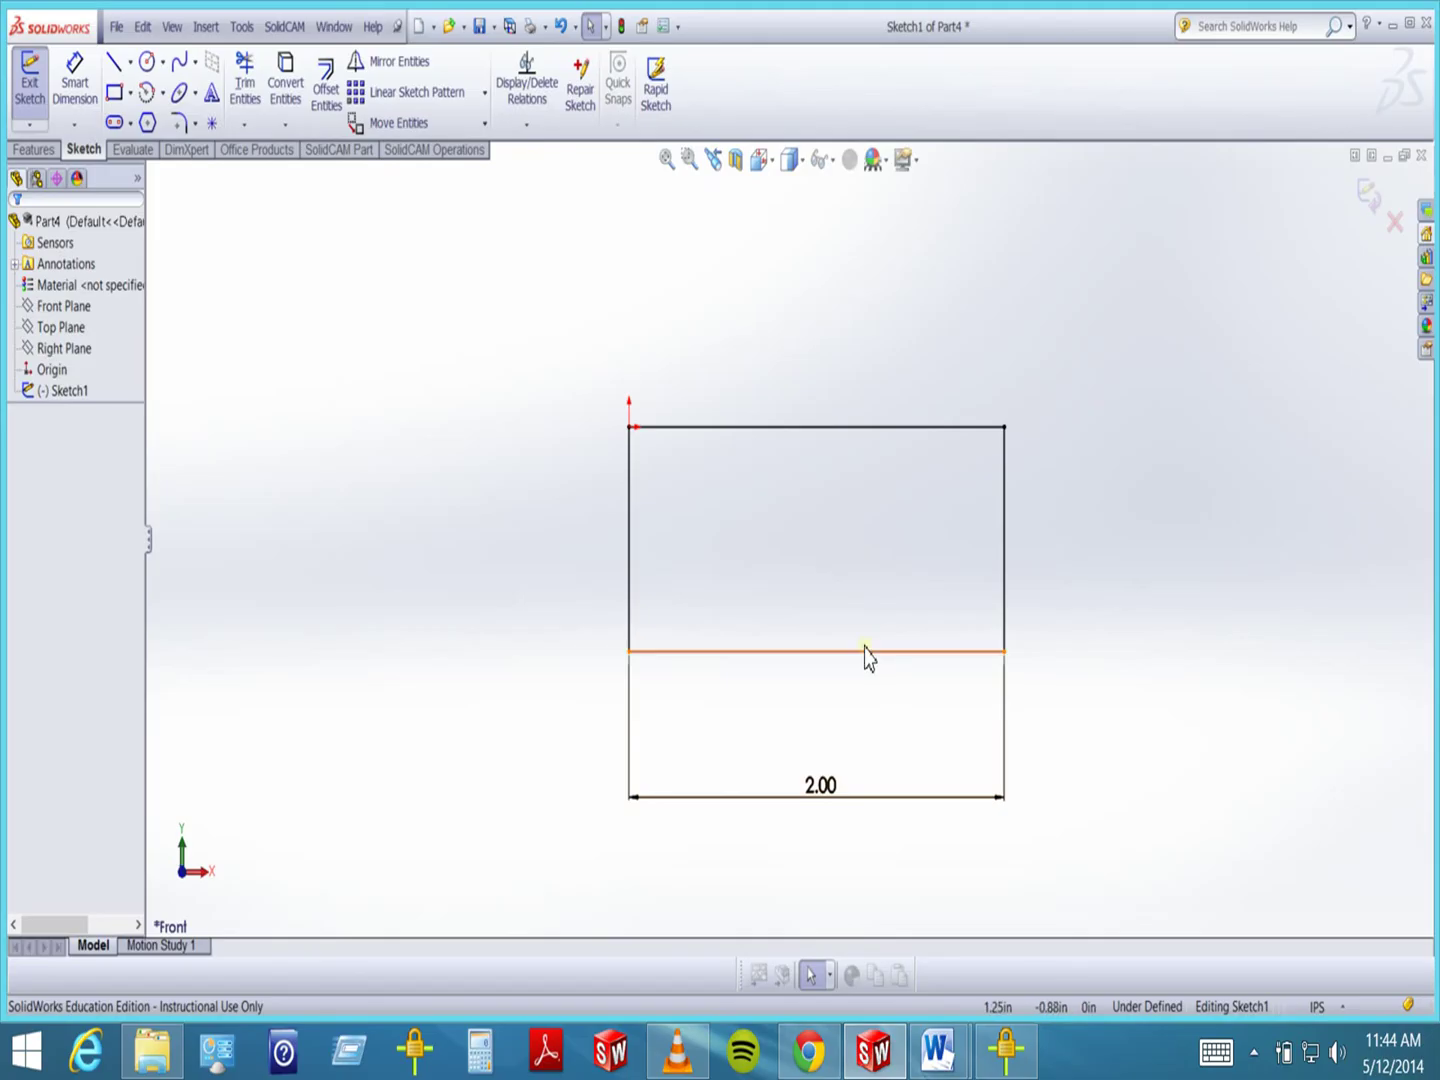
pyautogui.moveTo(863, 655)
pyautogui.mouseDown()
pyautogui.moveTo(861, 669)
pyautogui.moveTo(797, 633)
pyautogui.moveTo(810, 703)
pyautogui.moveTo(808, 678)
pyautogui.moveTo(662, 662)
pyautogui.moveTo(964, 693)
pyautogui.moveTo(884, 722)
pyautogui.moveTo(731, 706)
pyautogui.mouseUp()
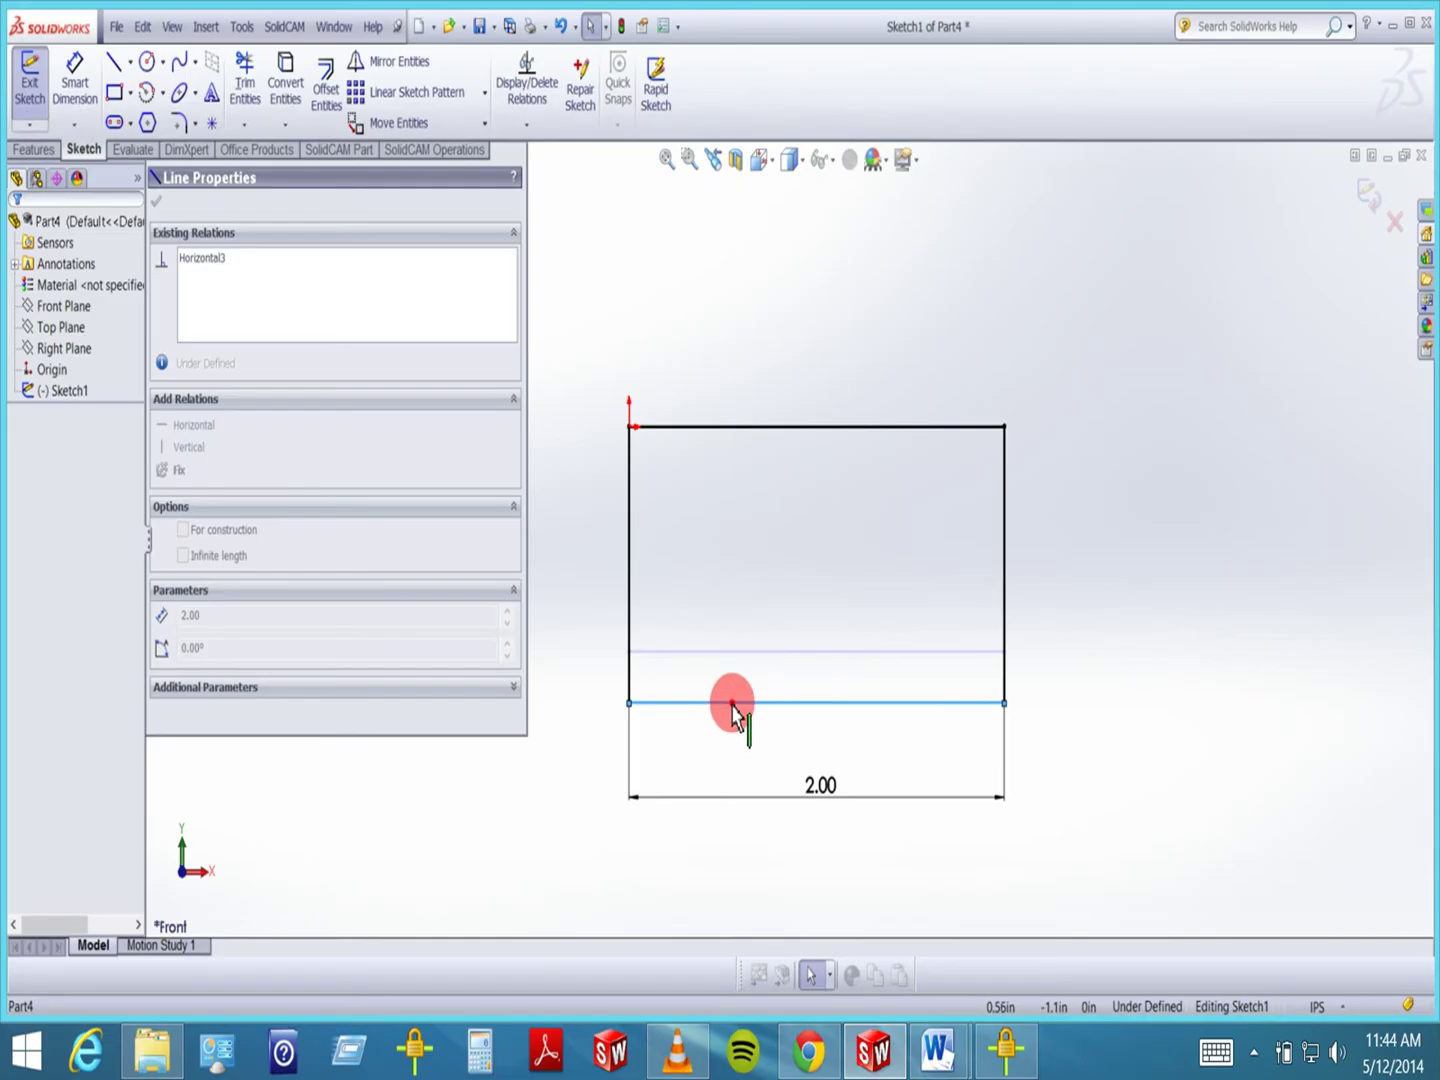
pyautogui.moveTo(733, 705)
pyautogui.mouseDown()
pyautogui.moveTo(733, 726)
pyautogui.moveTo(762, 685)
pyautogui.mouseUp()
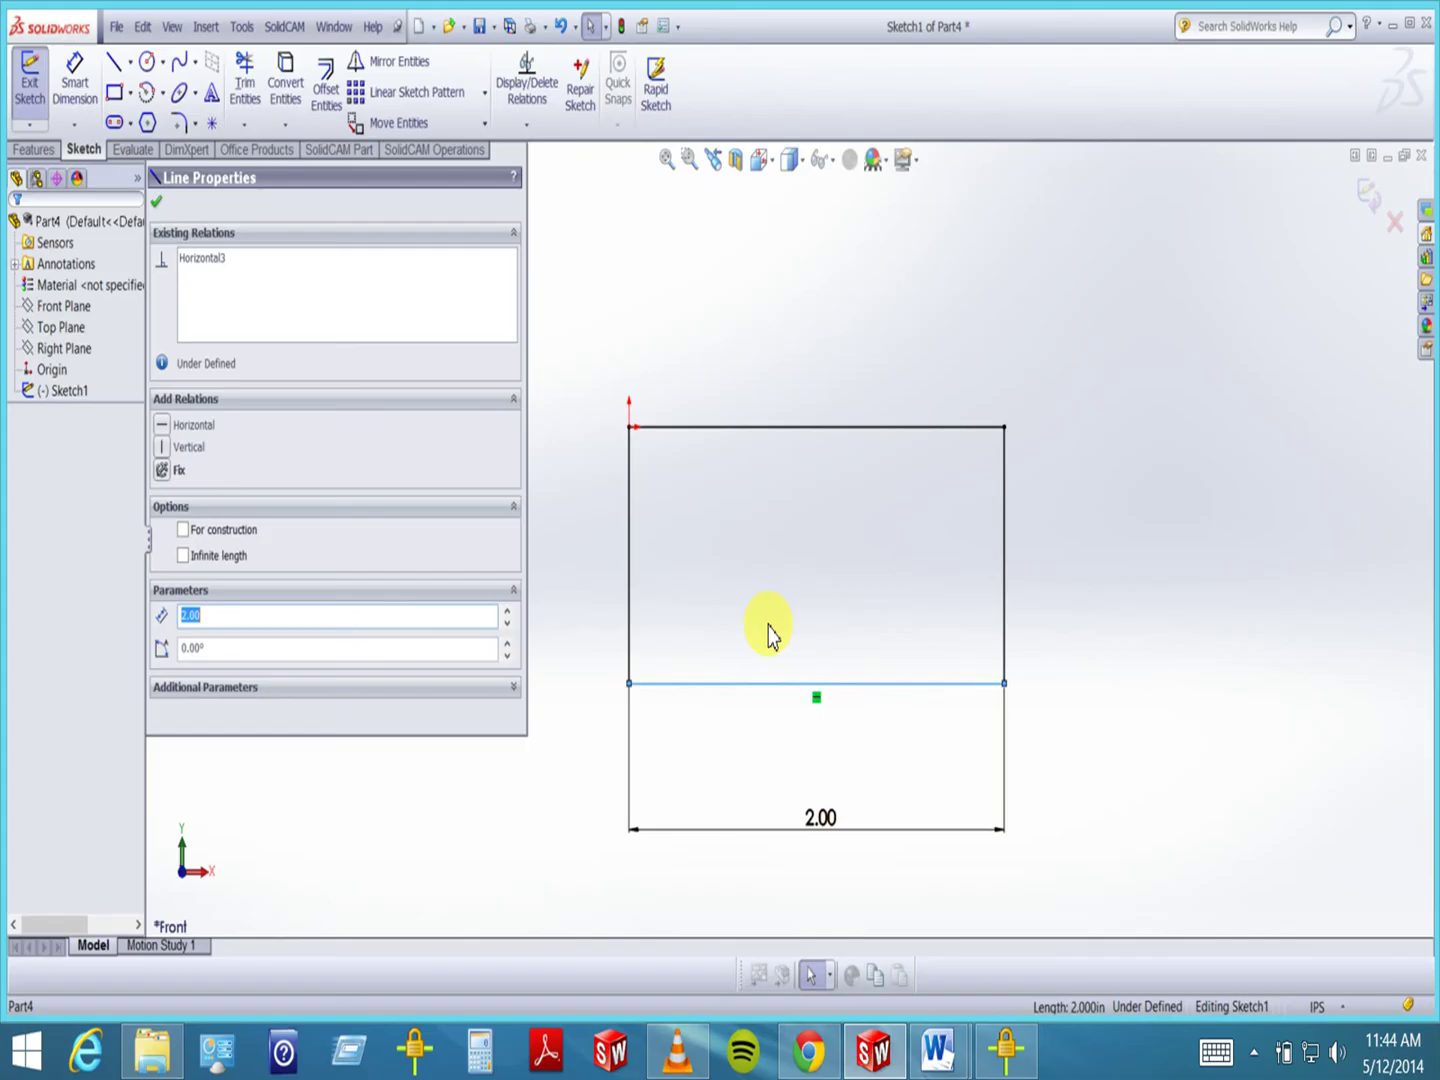
pyautogui.click(156, 201)
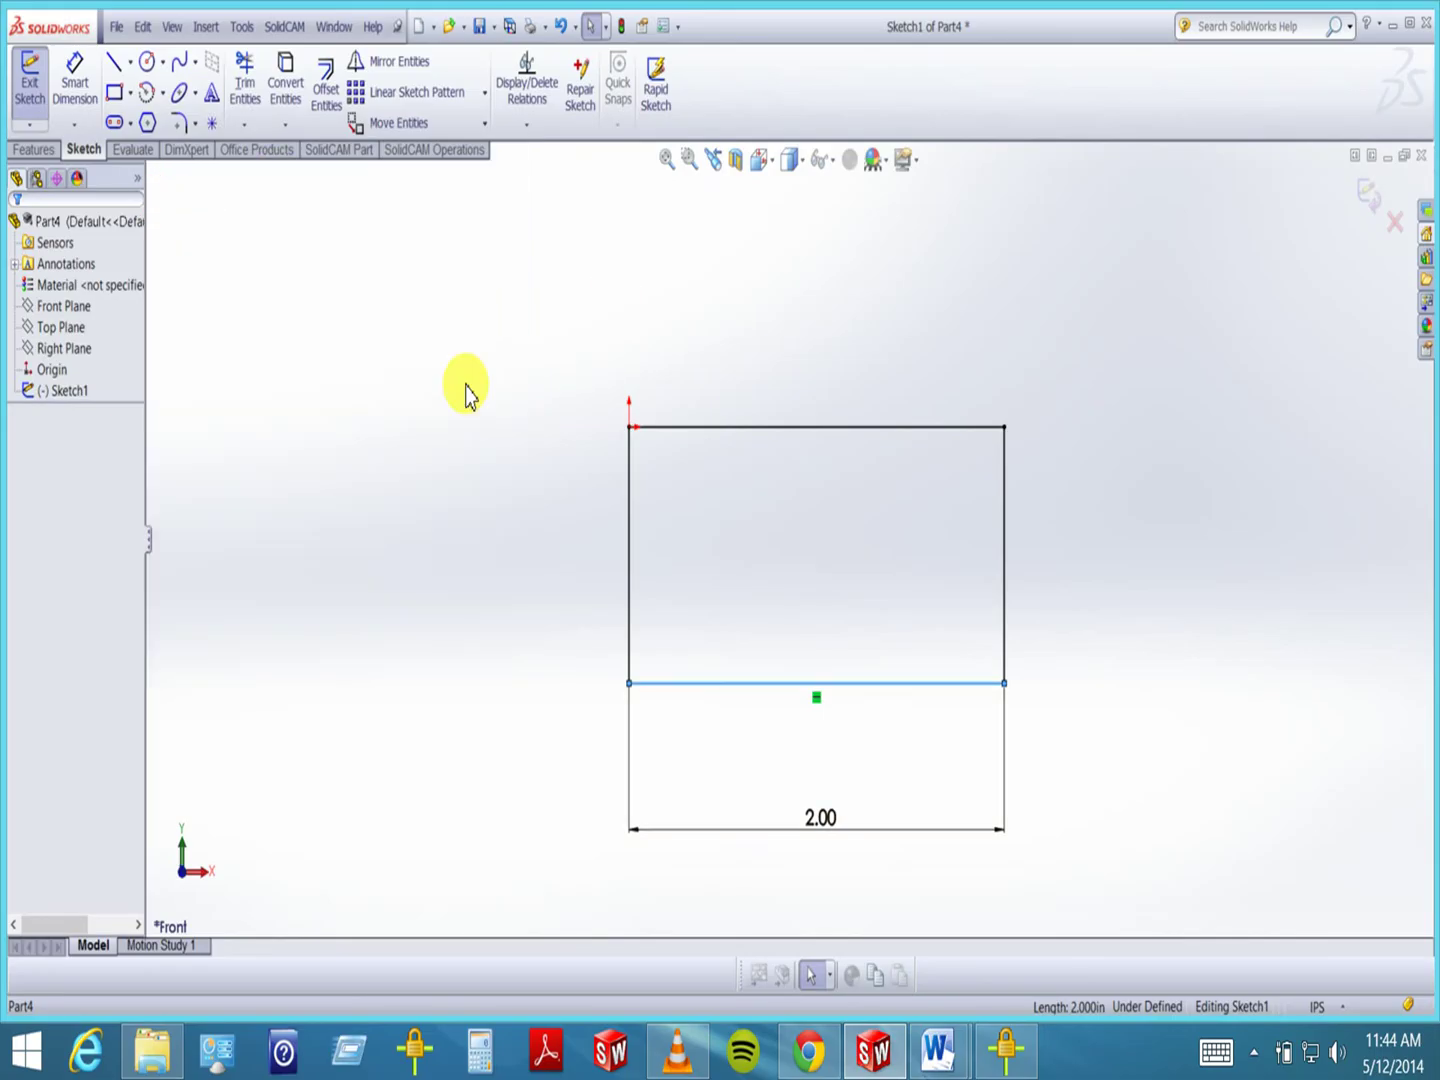
pyautogui.click(416, 442)
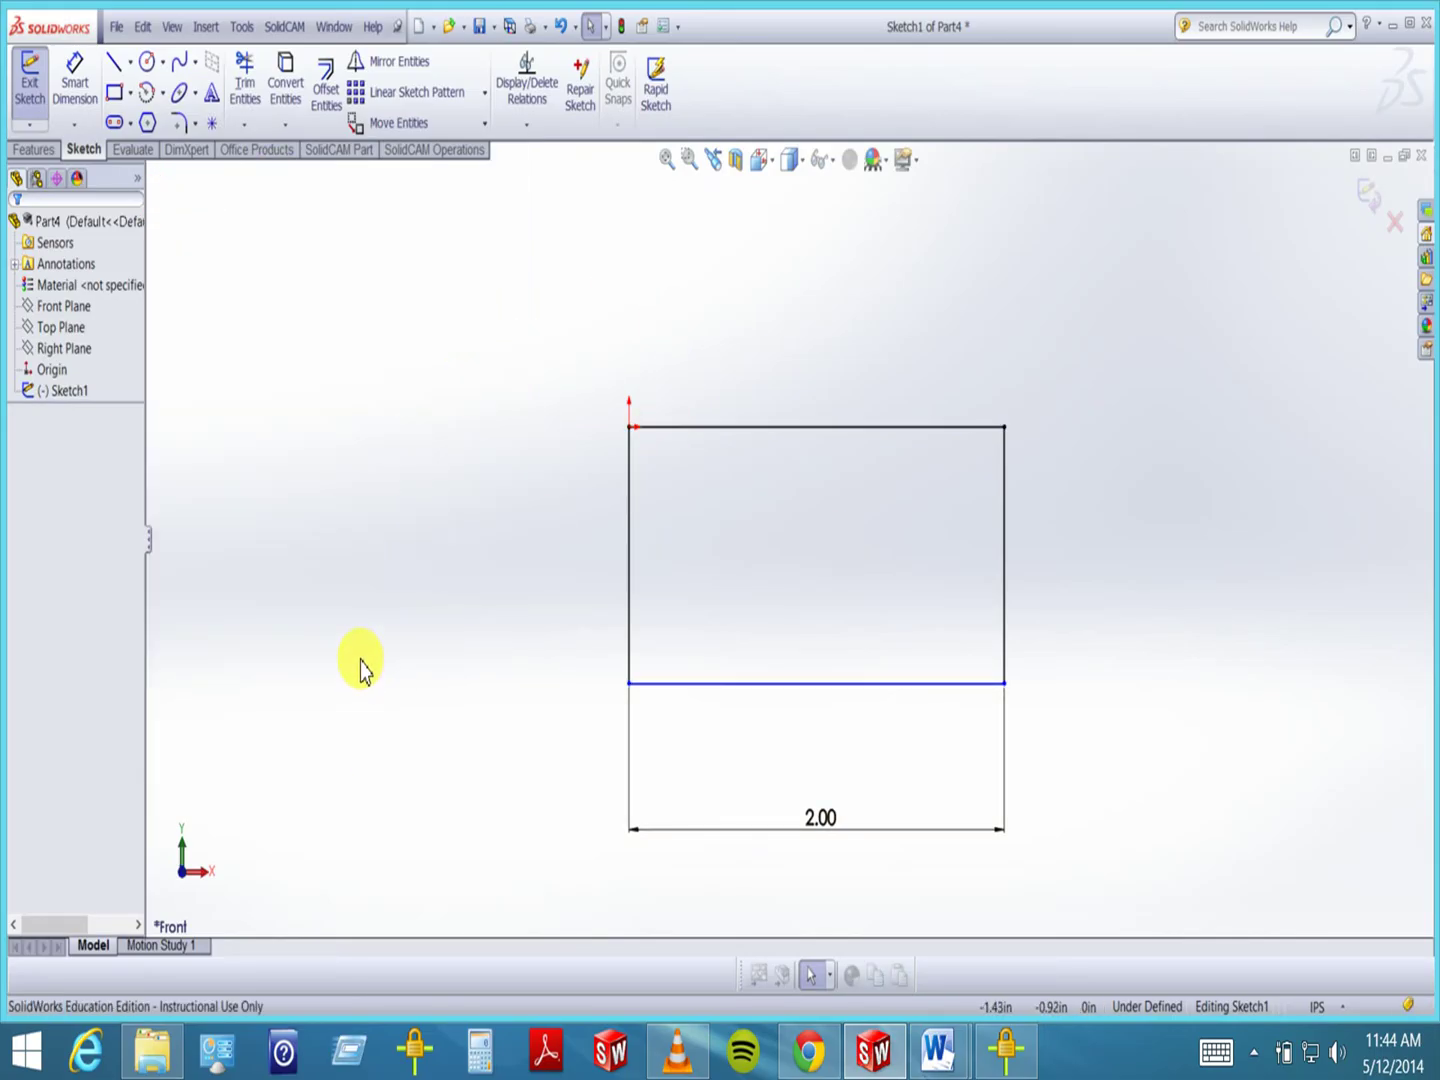
# - Dimension the rectangle's left vertical line to 1.00 in and exit the sketch
pyautogui.click(74, 76)
pyautogui.click(630, 537)
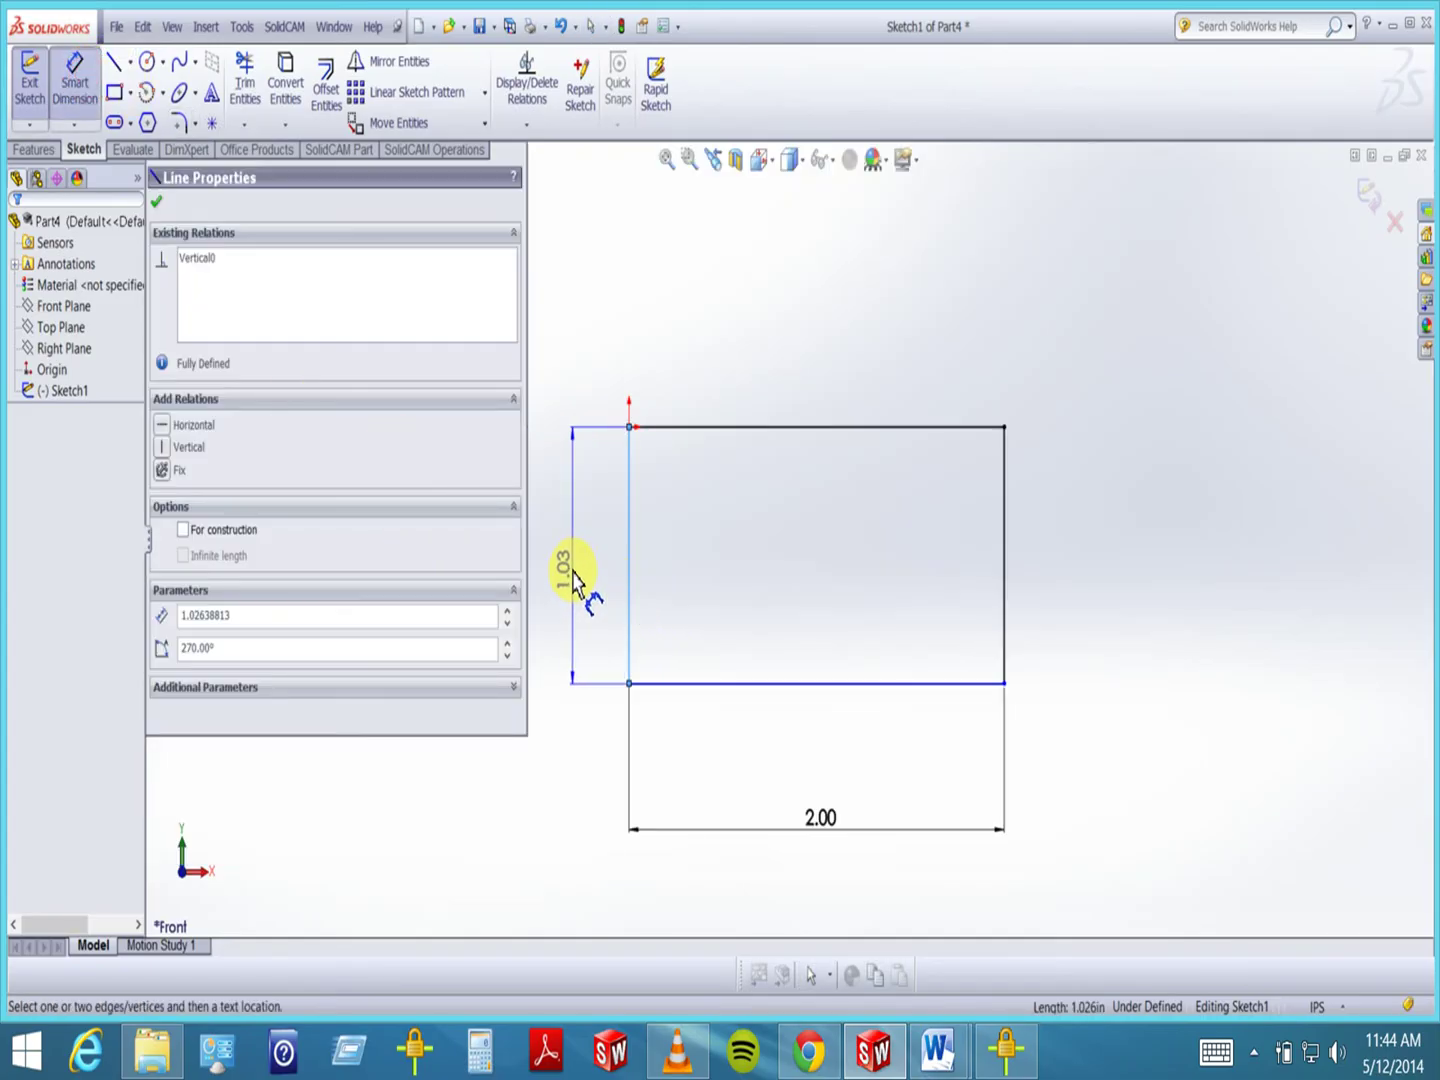
pyautogui.click(572, 570)
pyautogui.write('1')
pyautogui.press('Return')
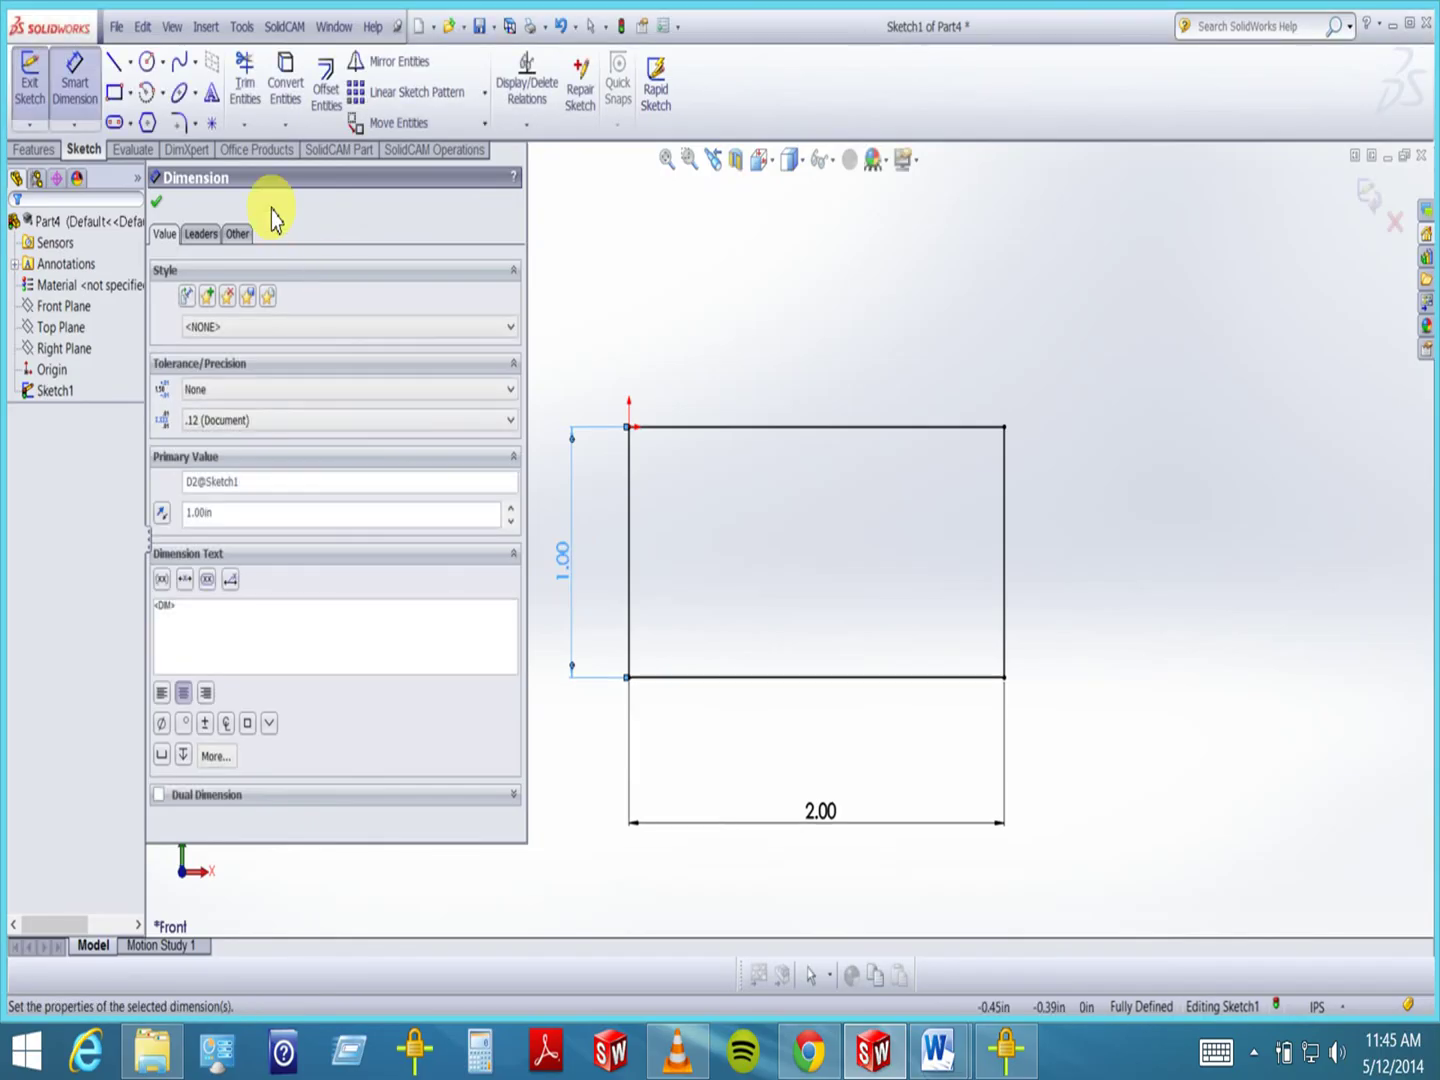
pyautogui.press('Escape')
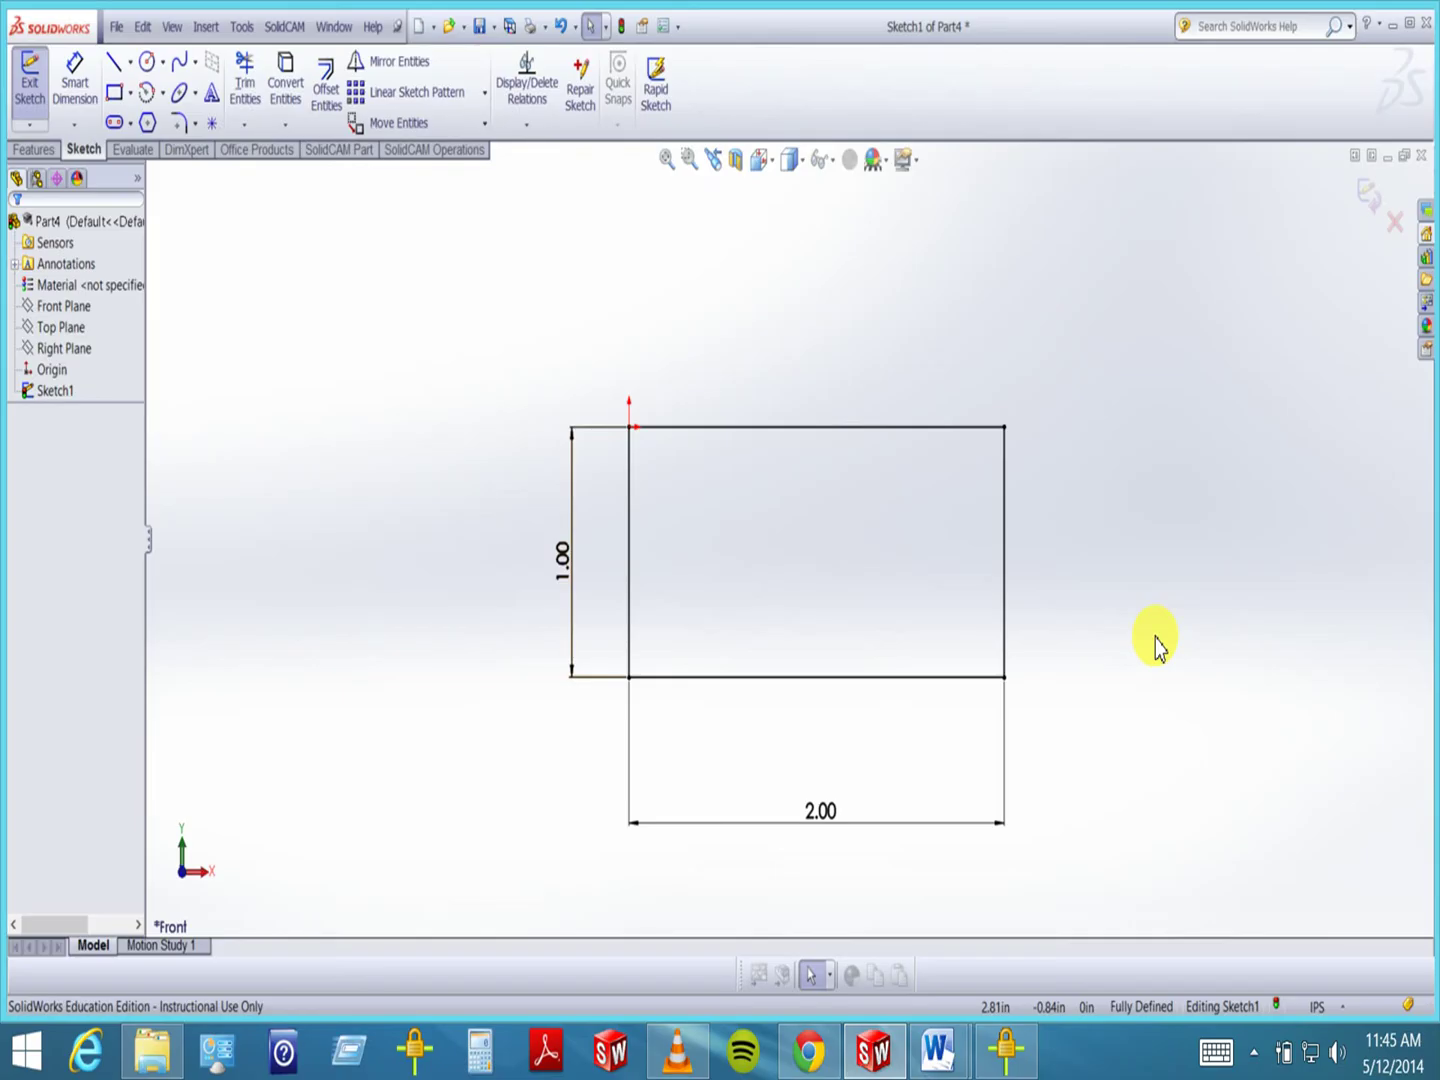
pyautogui.click(1367, 197)
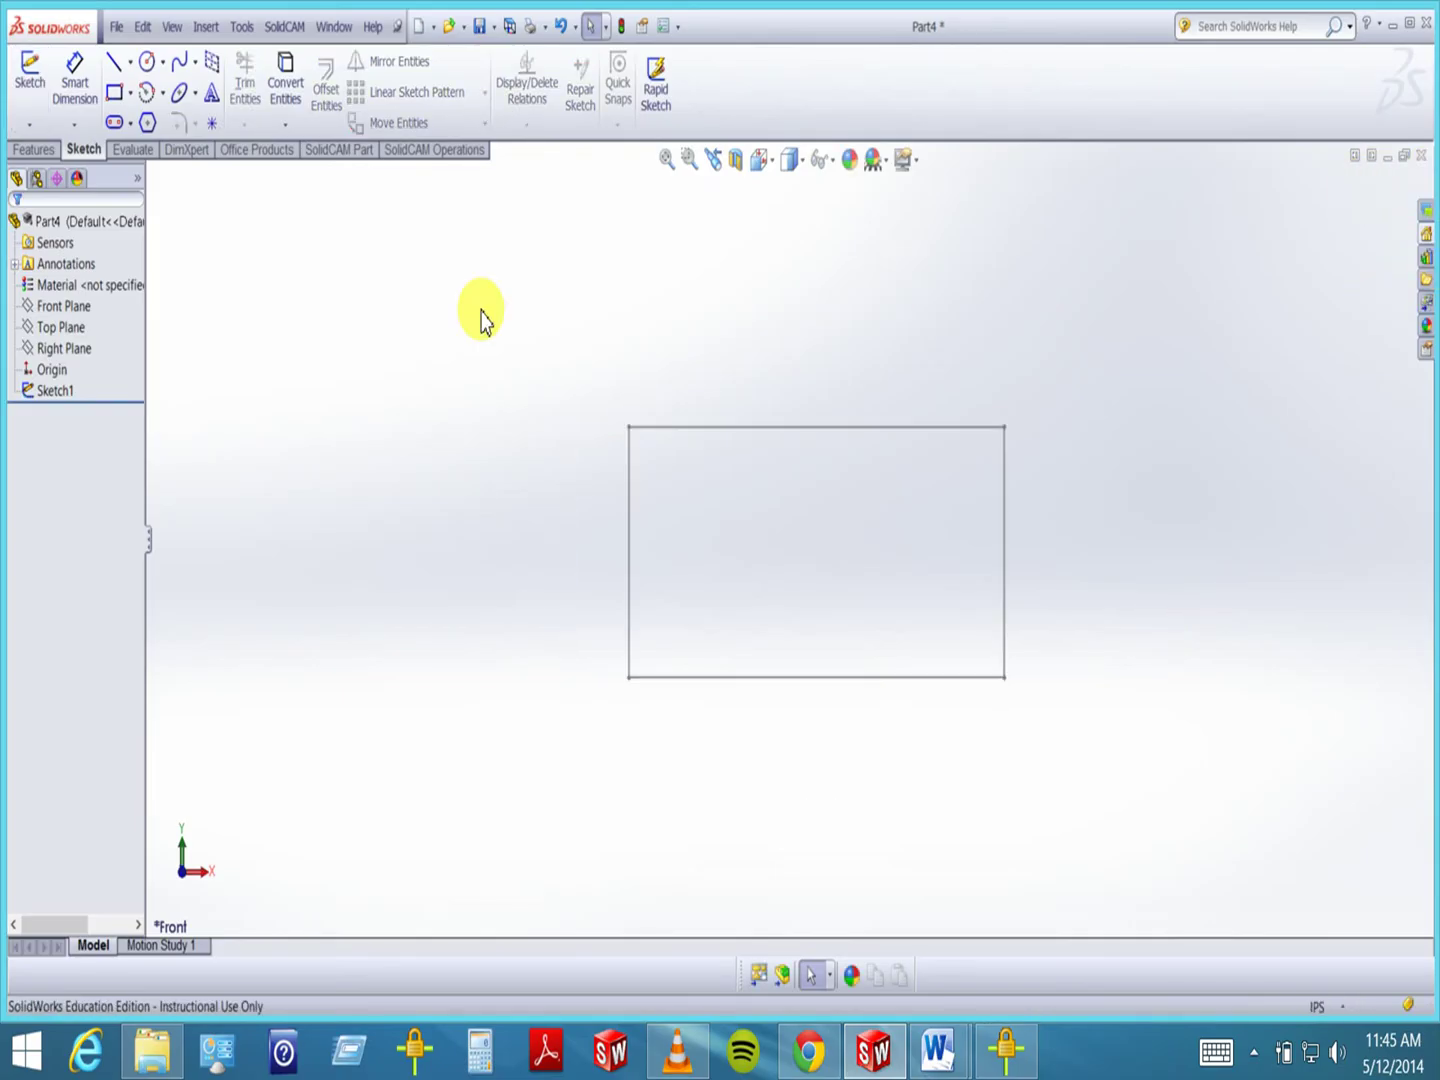
# - Extrude the rectangle sketch as a boss in the reversed direction with a blind depth of 0.50 in
pyautogui.click(45, 150)
pyautogui.click(35, 85)
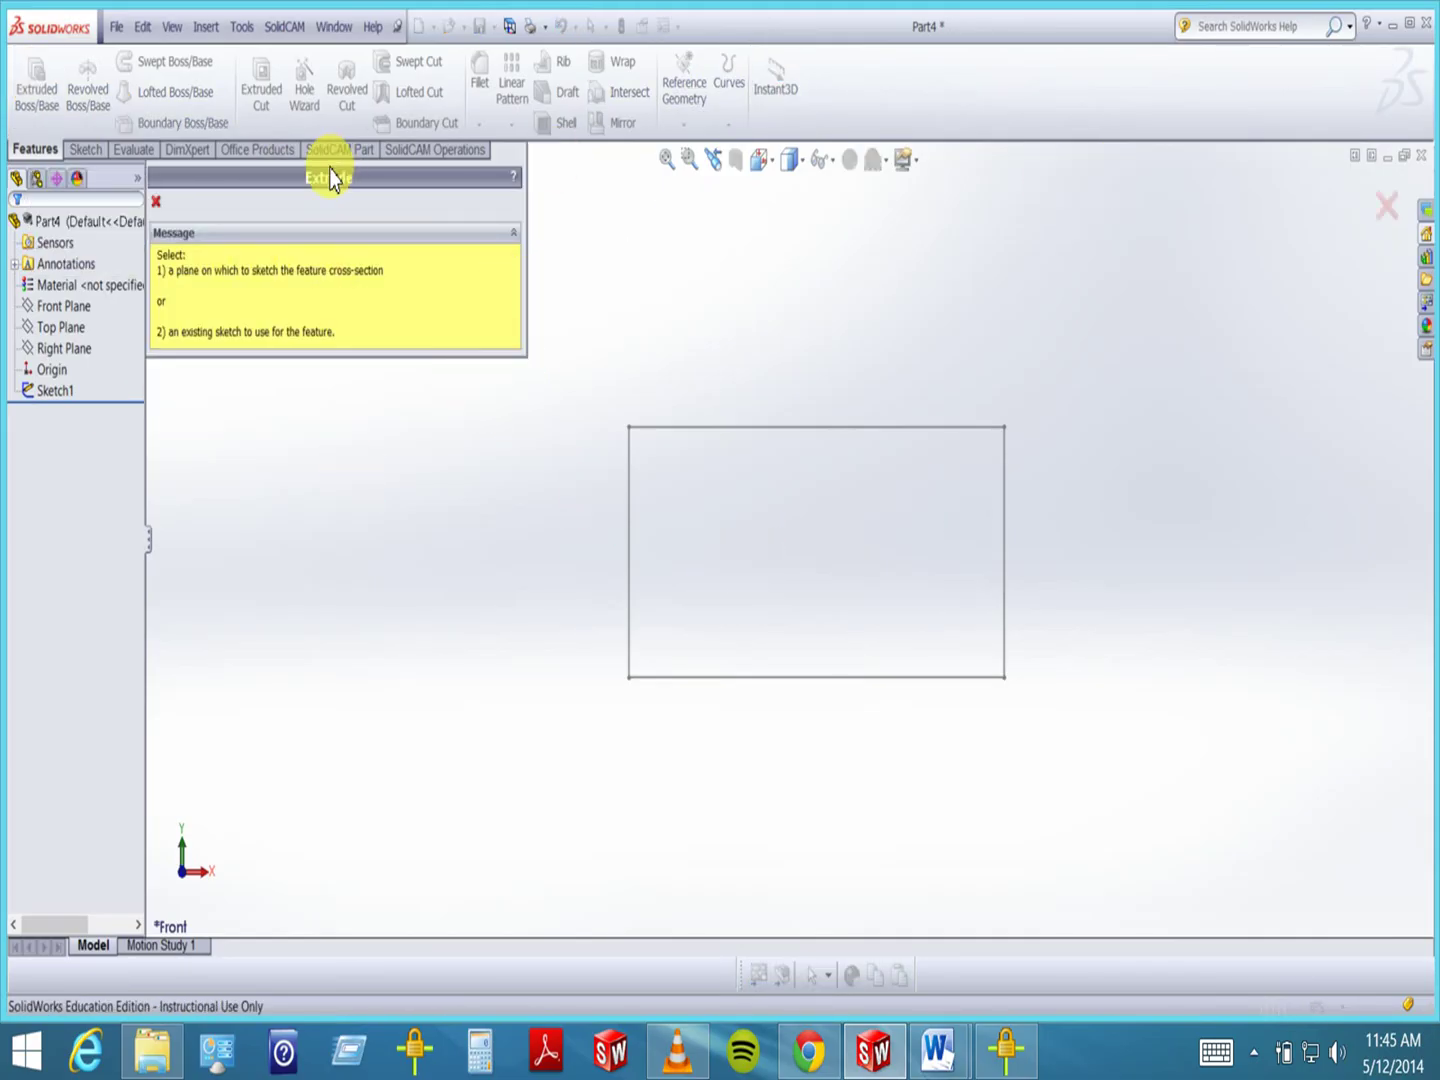
pyautogui.click(157, 202)
pyautogui.click(55, 391)
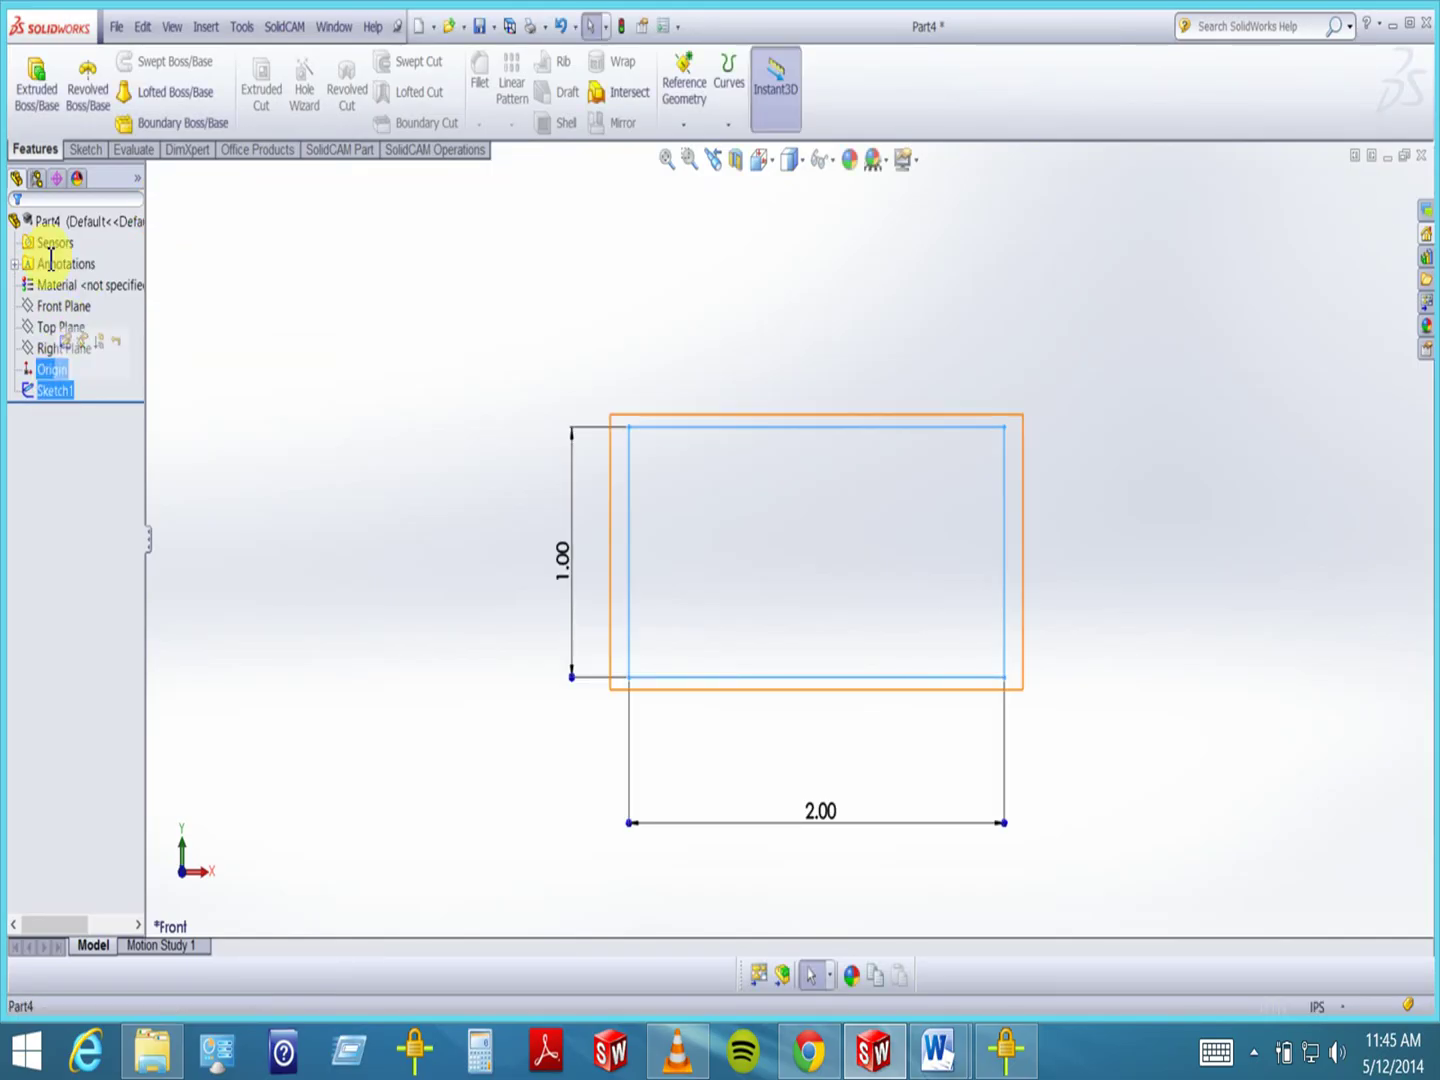
pyautogui.click(35, 90)
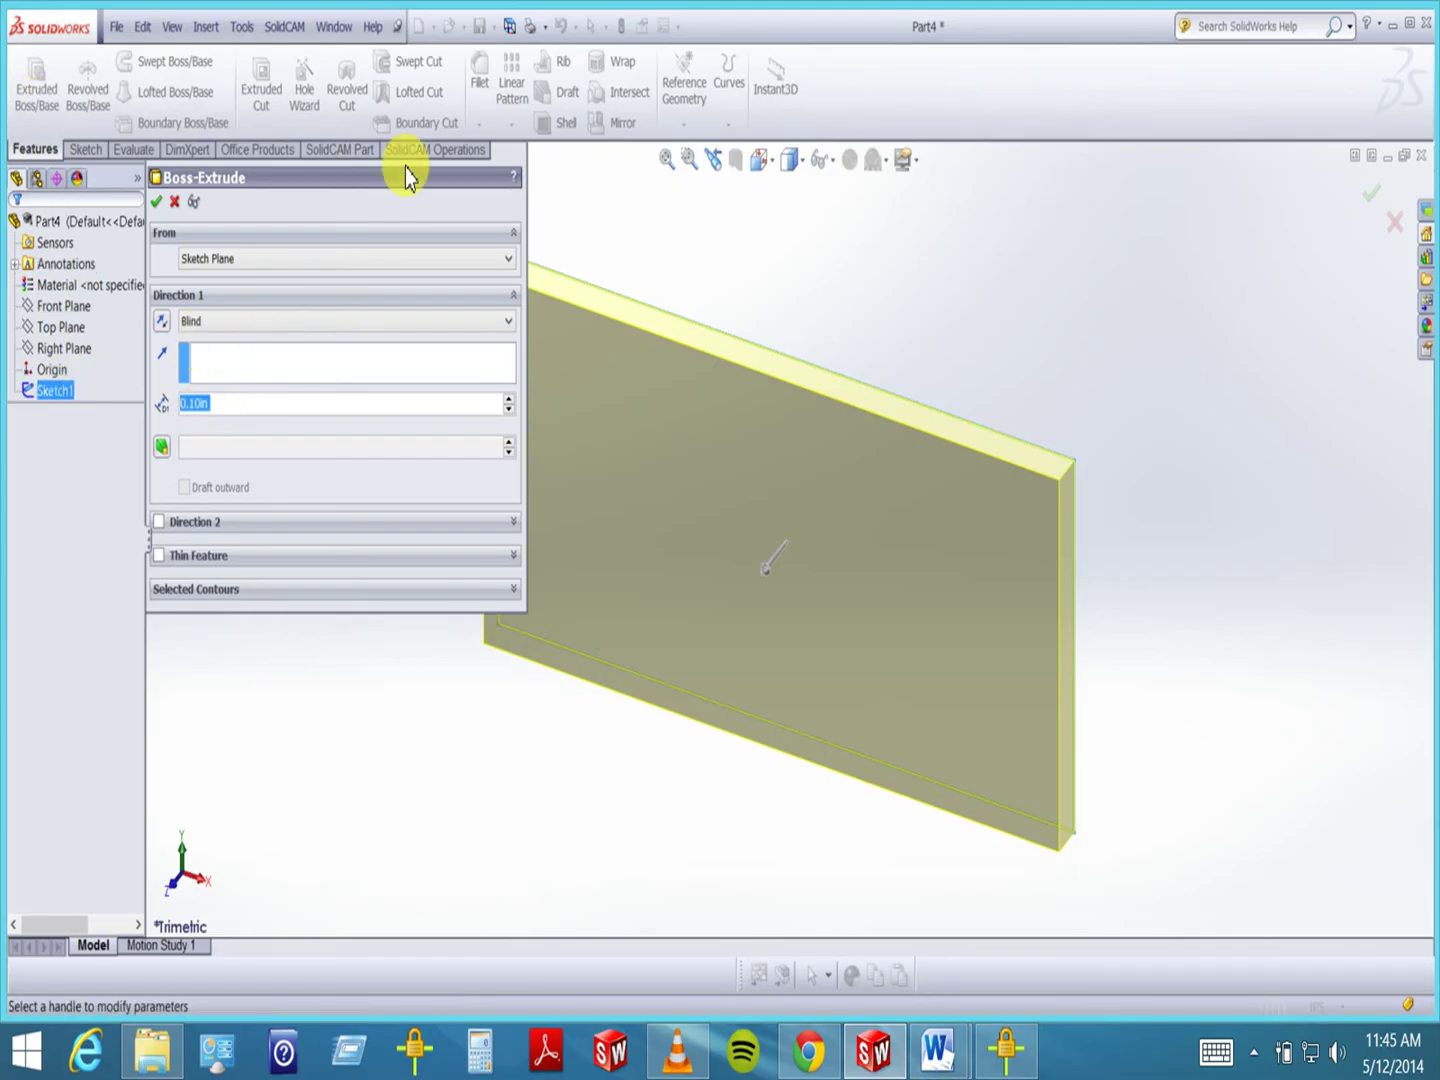
pyautogui.click(510, 325)
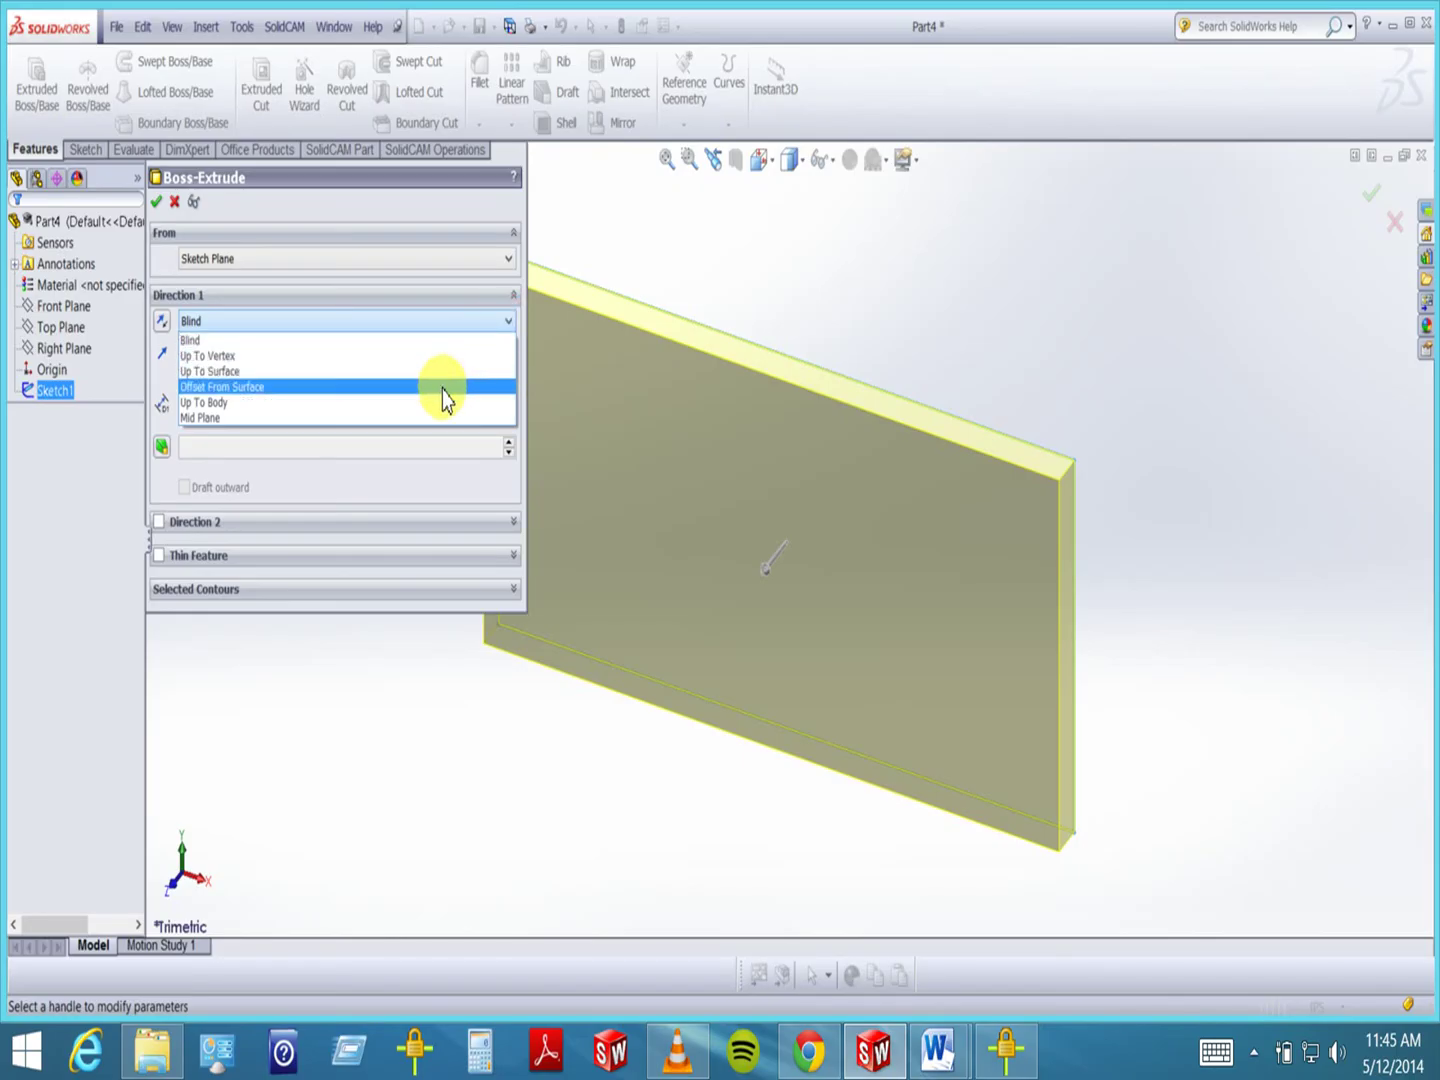
pyautogui.click(226, 330)
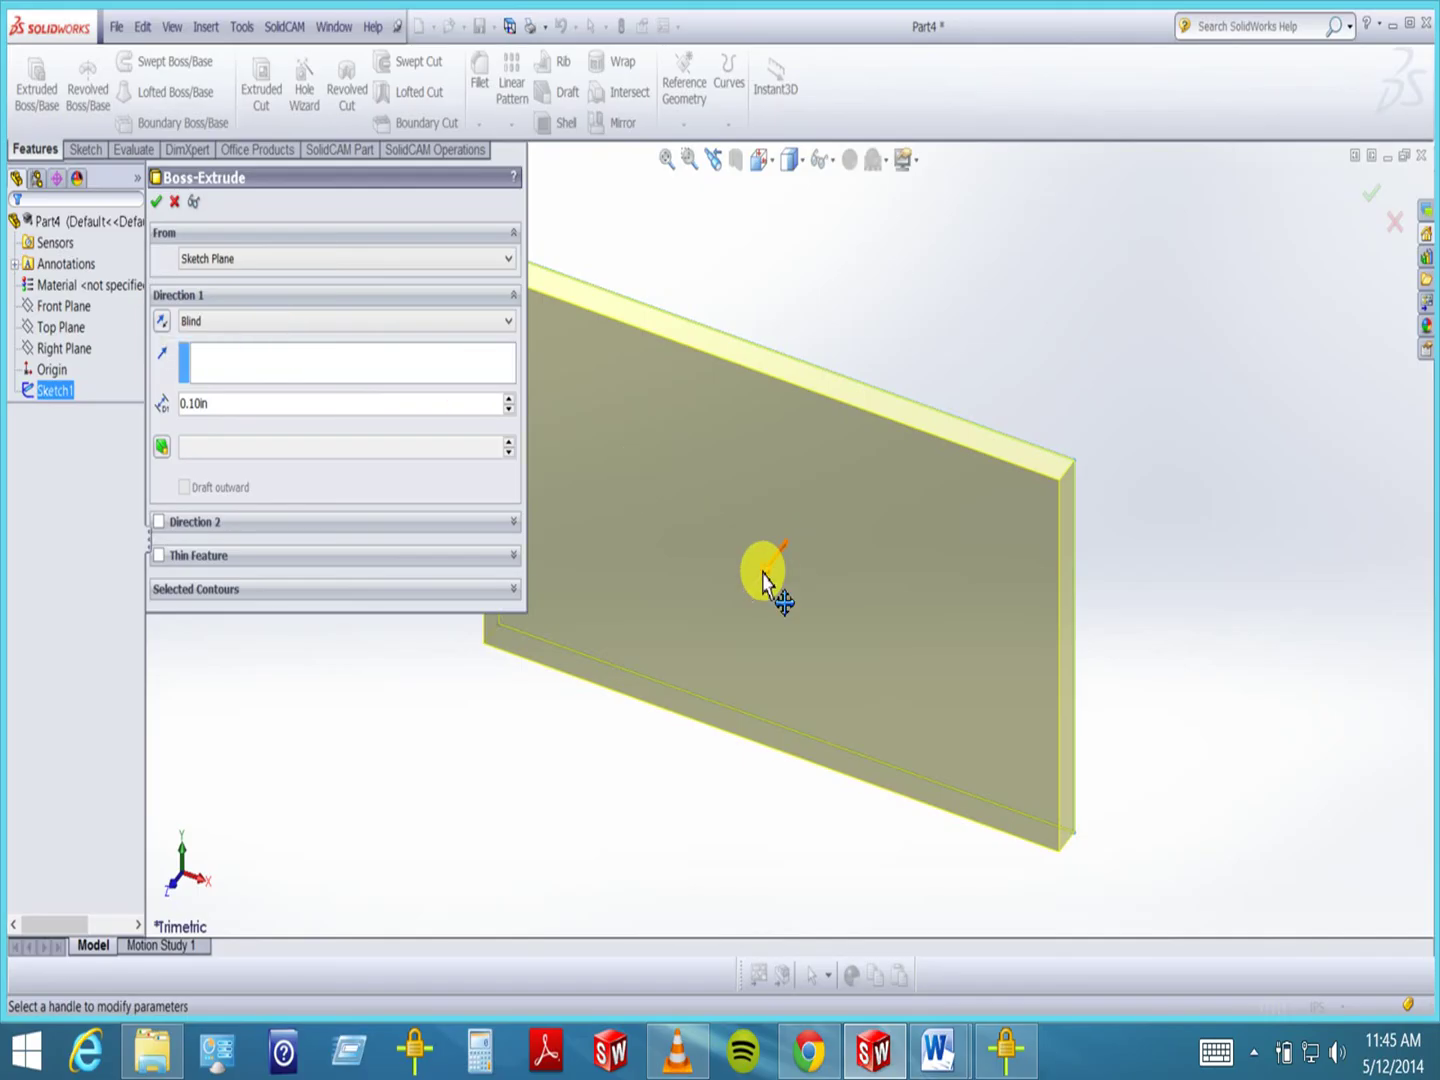
pyautogui.click(160, 322)
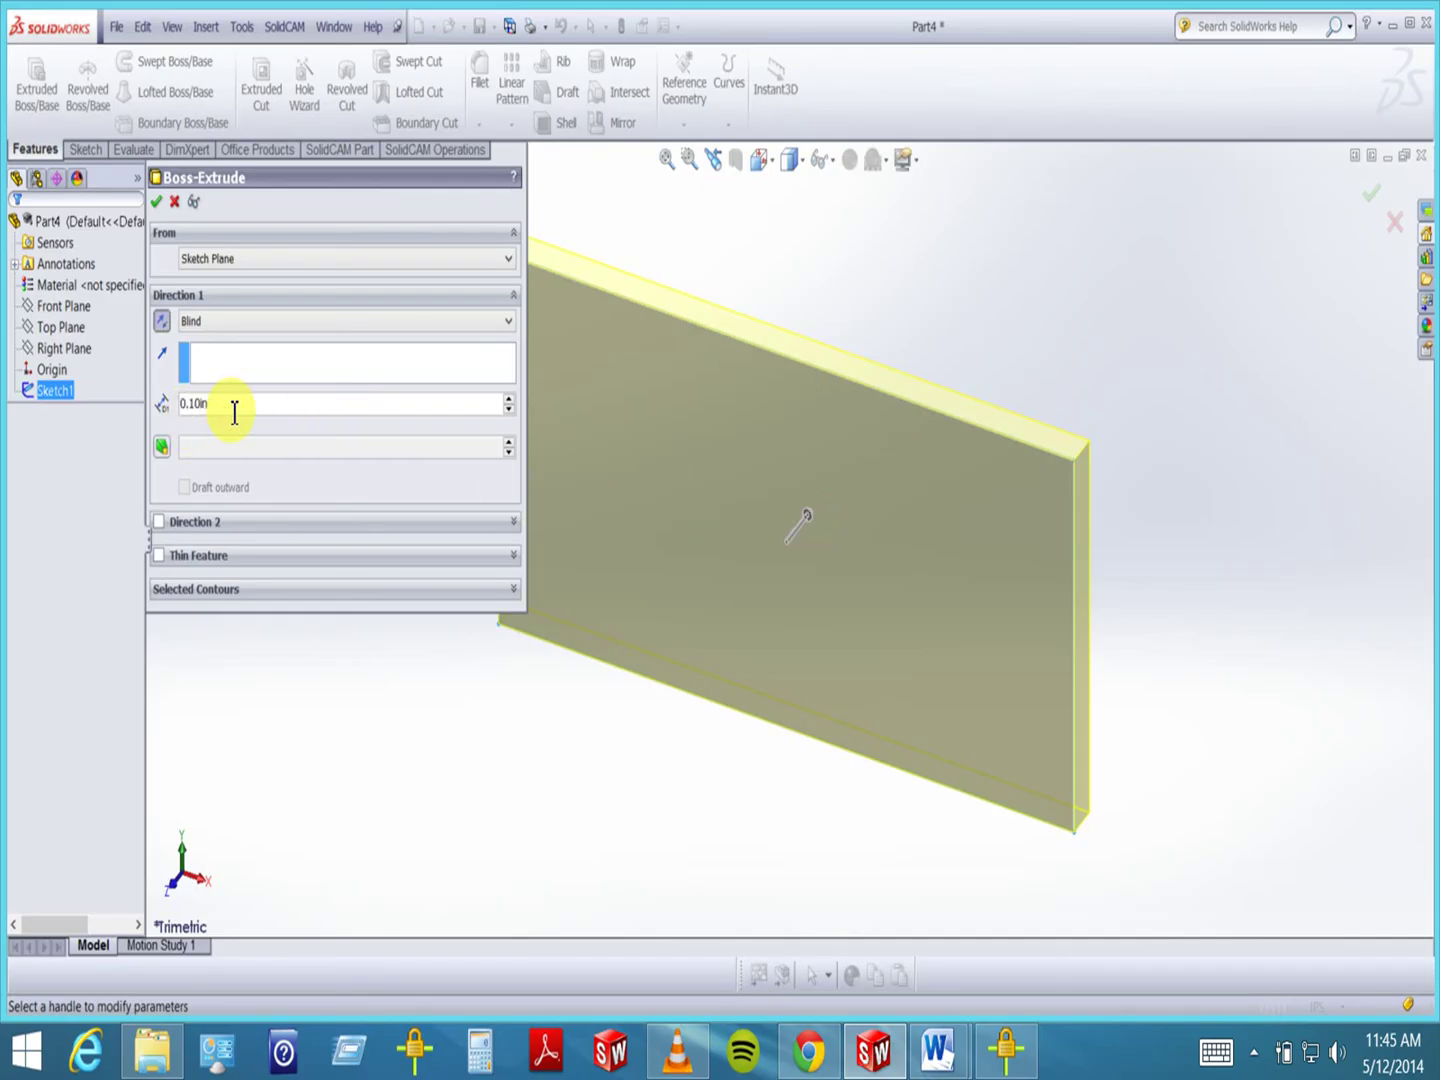
pyautogui.doubleClick(190, 403)
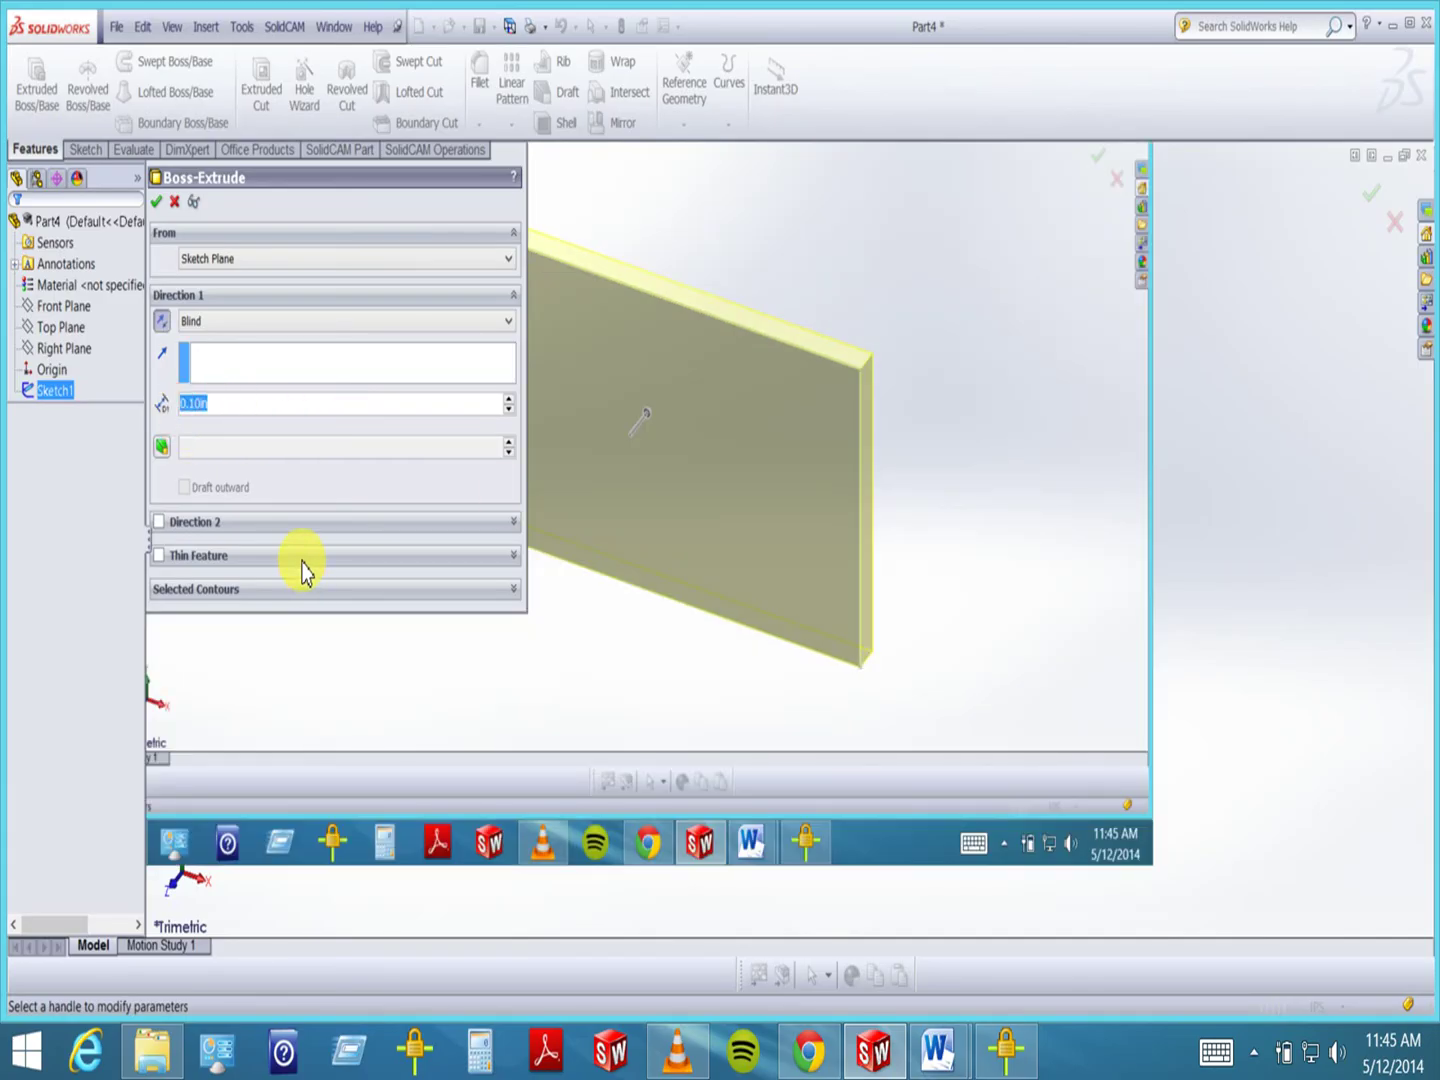
pyautogui.write('.5')
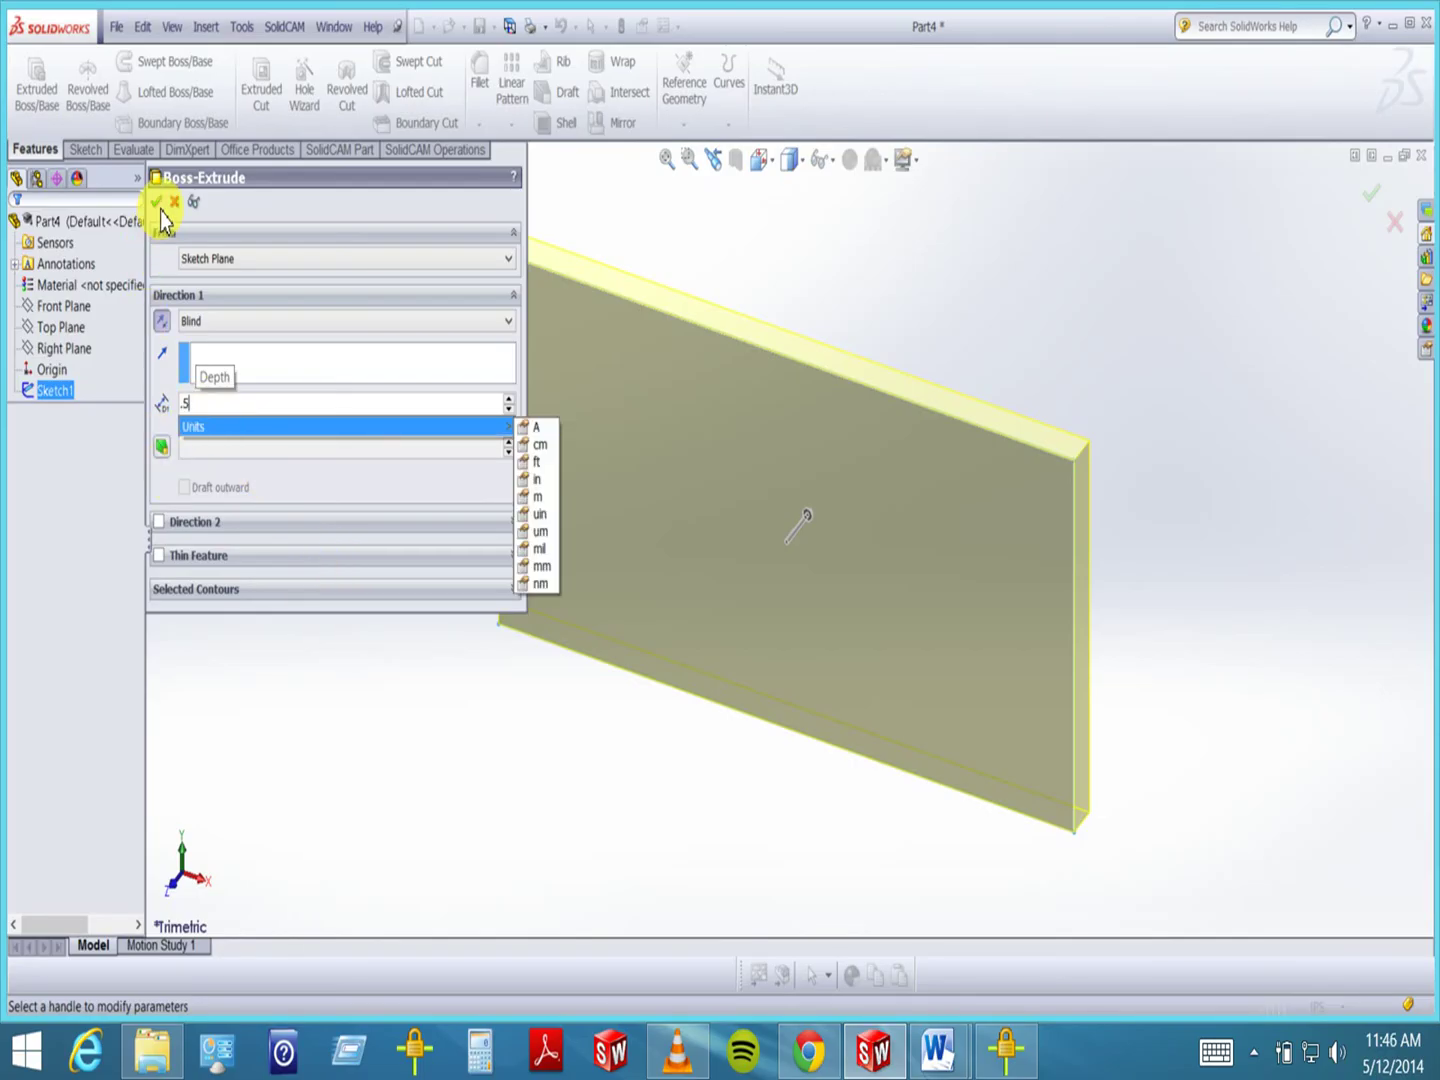
pyautogui.press('Return')
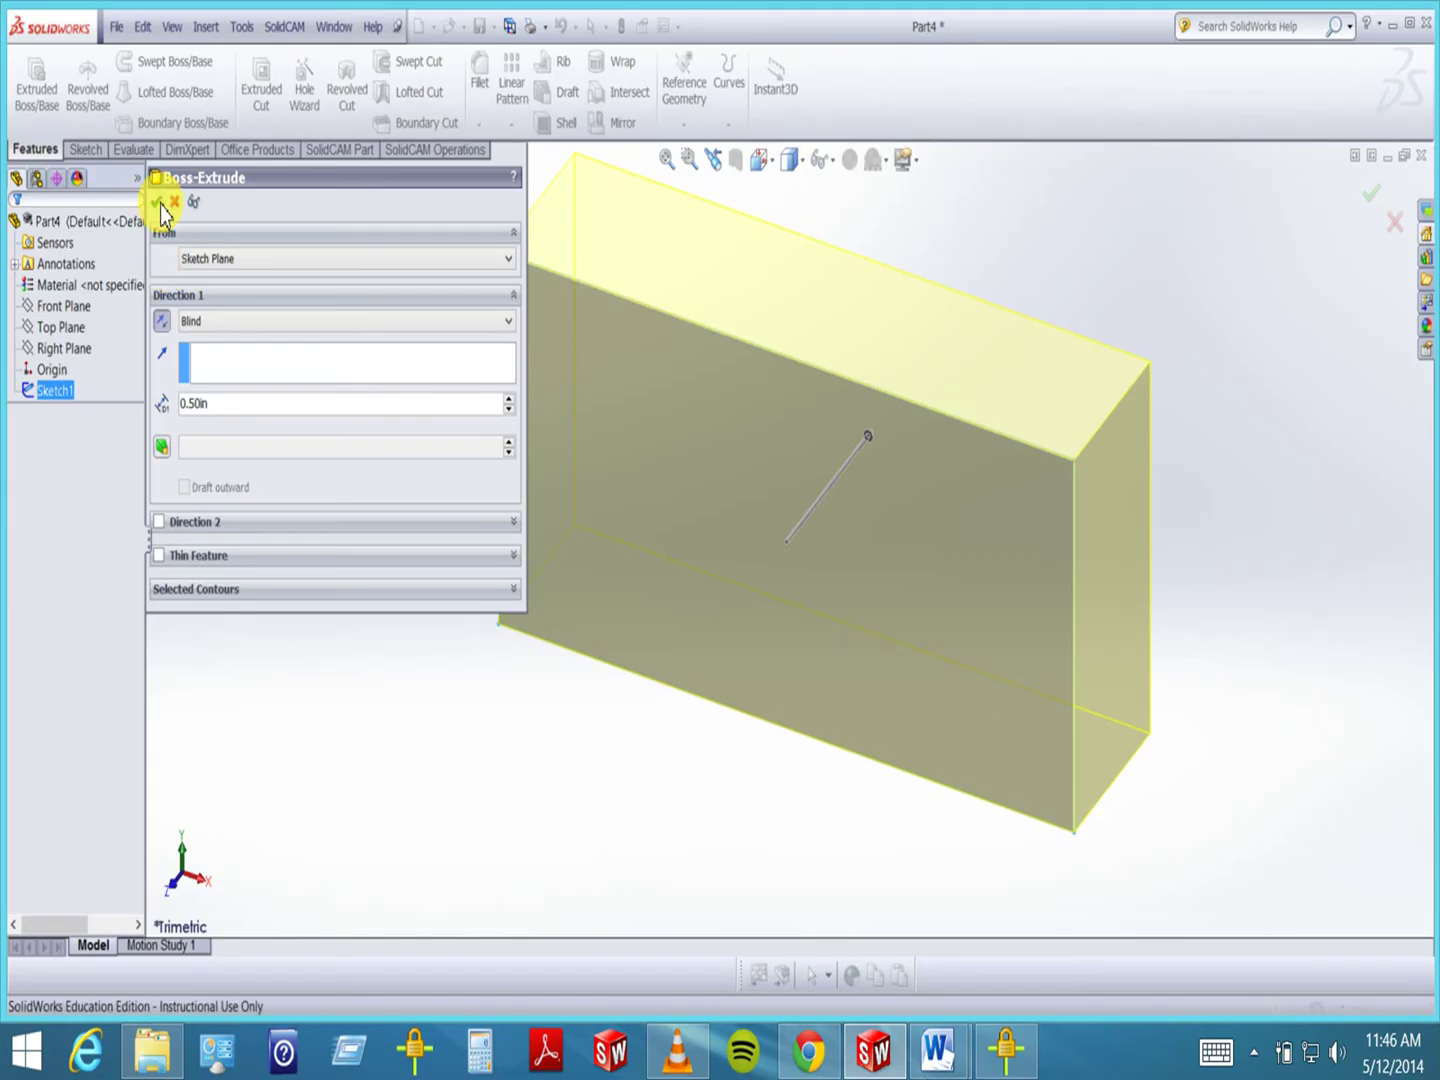
pyautogui.click(157, 202)
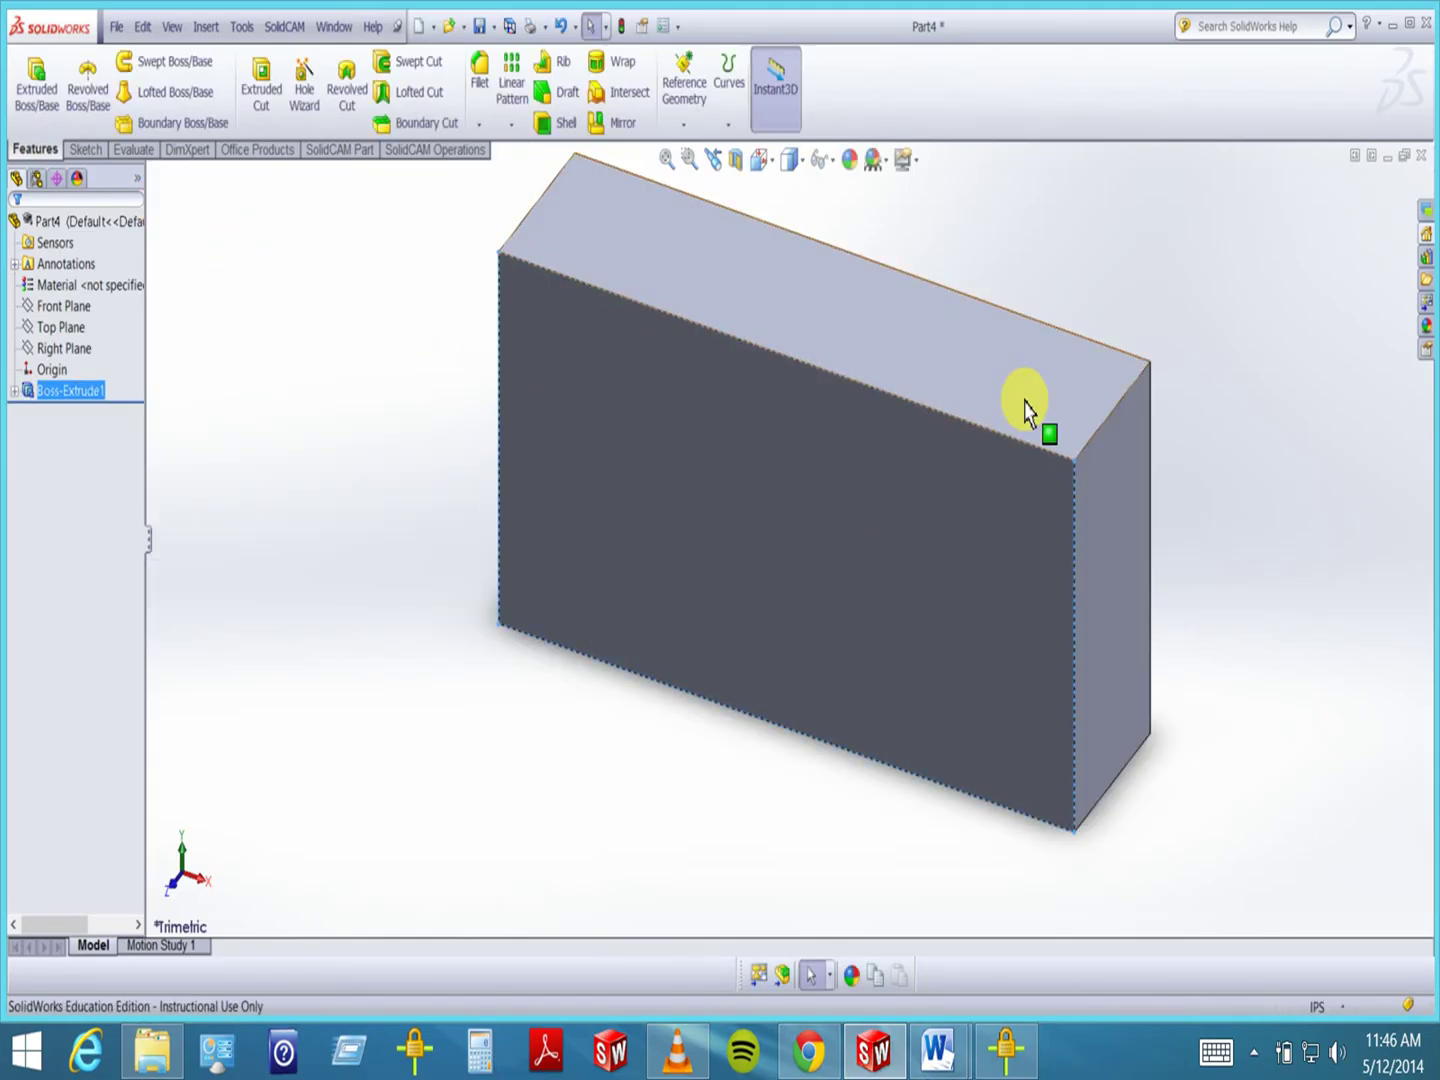
# - Examine the extruded block from several angles and in the Left and Back standard views
pyautogui.moveTo(1170, 440); pyautogui.dragTo(1142, 612, button='middle')
pyautogui.moveTo(930, 395); pyautogui.dragTo(815, 175, button='middle')
pyautogui.click(771, 161)
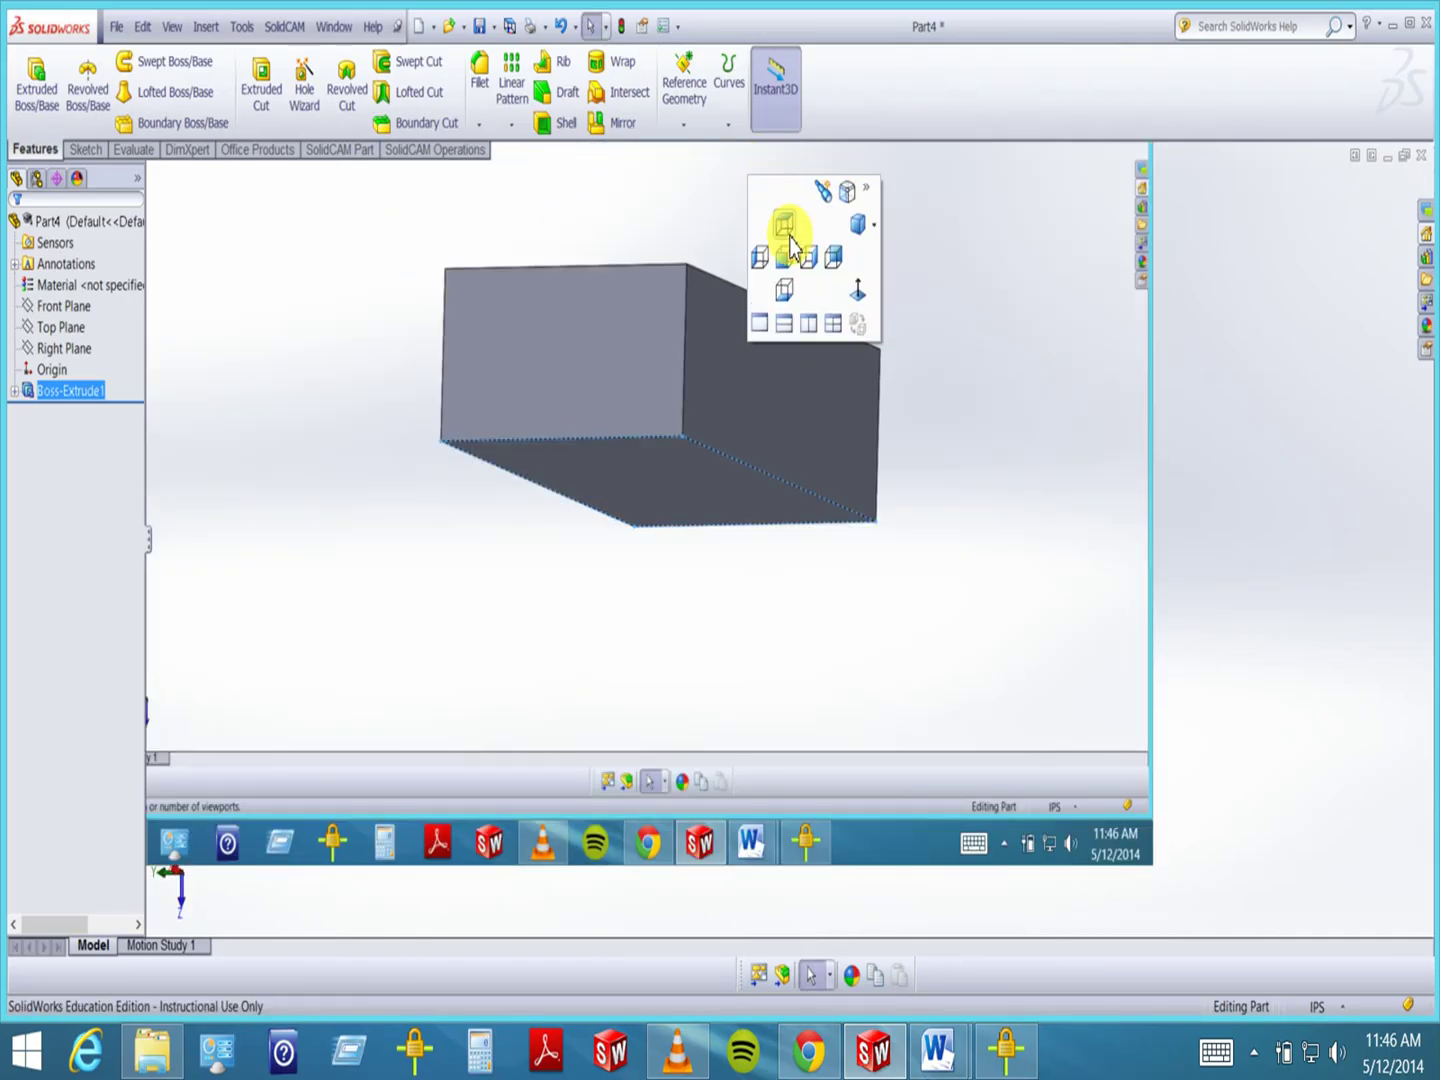
pyautogui.click(769, 262)
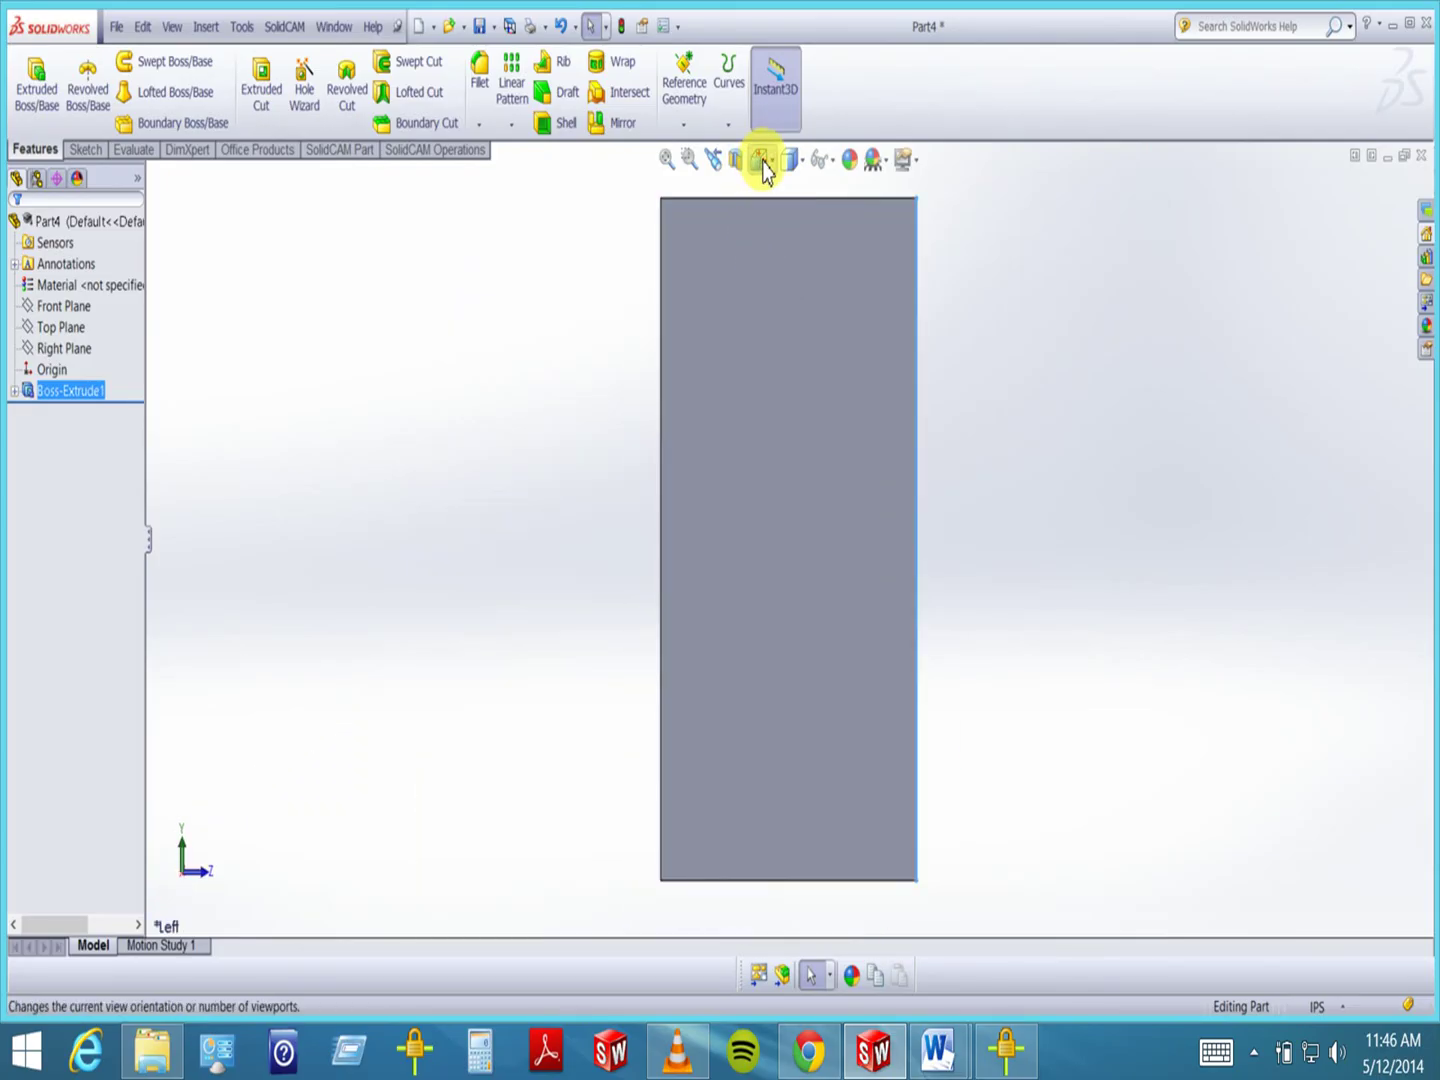
pyautogui.click(771, 158)
pyautogui.click(833, 257)
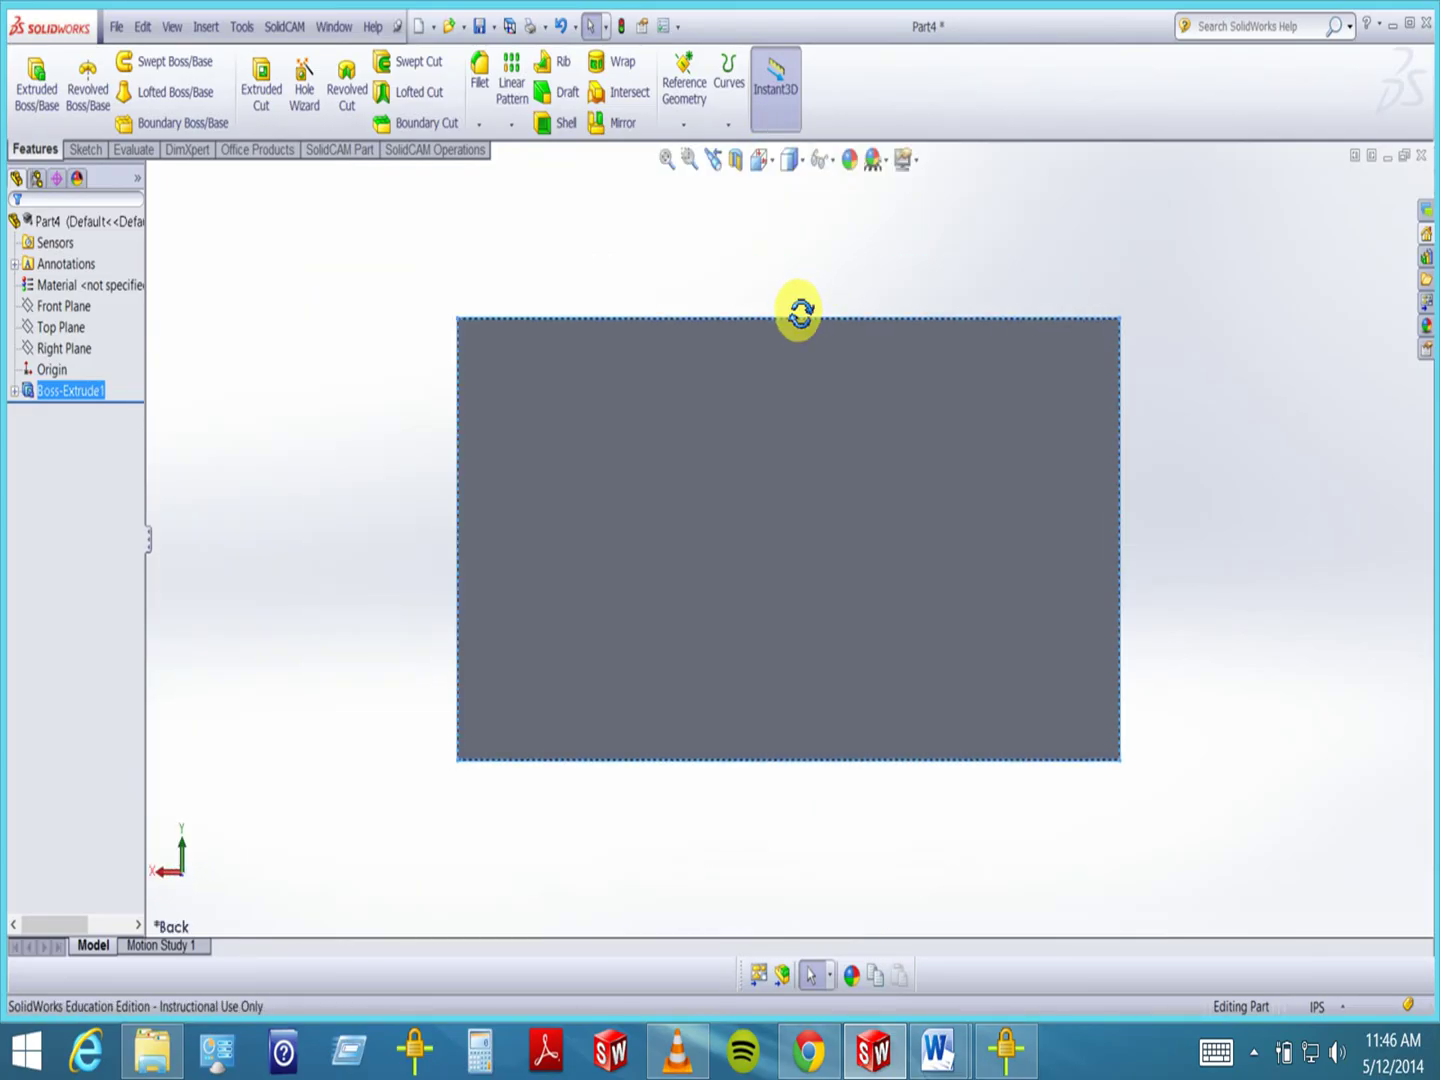
# - Orient the view normal to the block's top face and examine the block from an angle
pyautogui.moveTo(800, 313); pyautogui.dragTo(728, 537, button='middle')
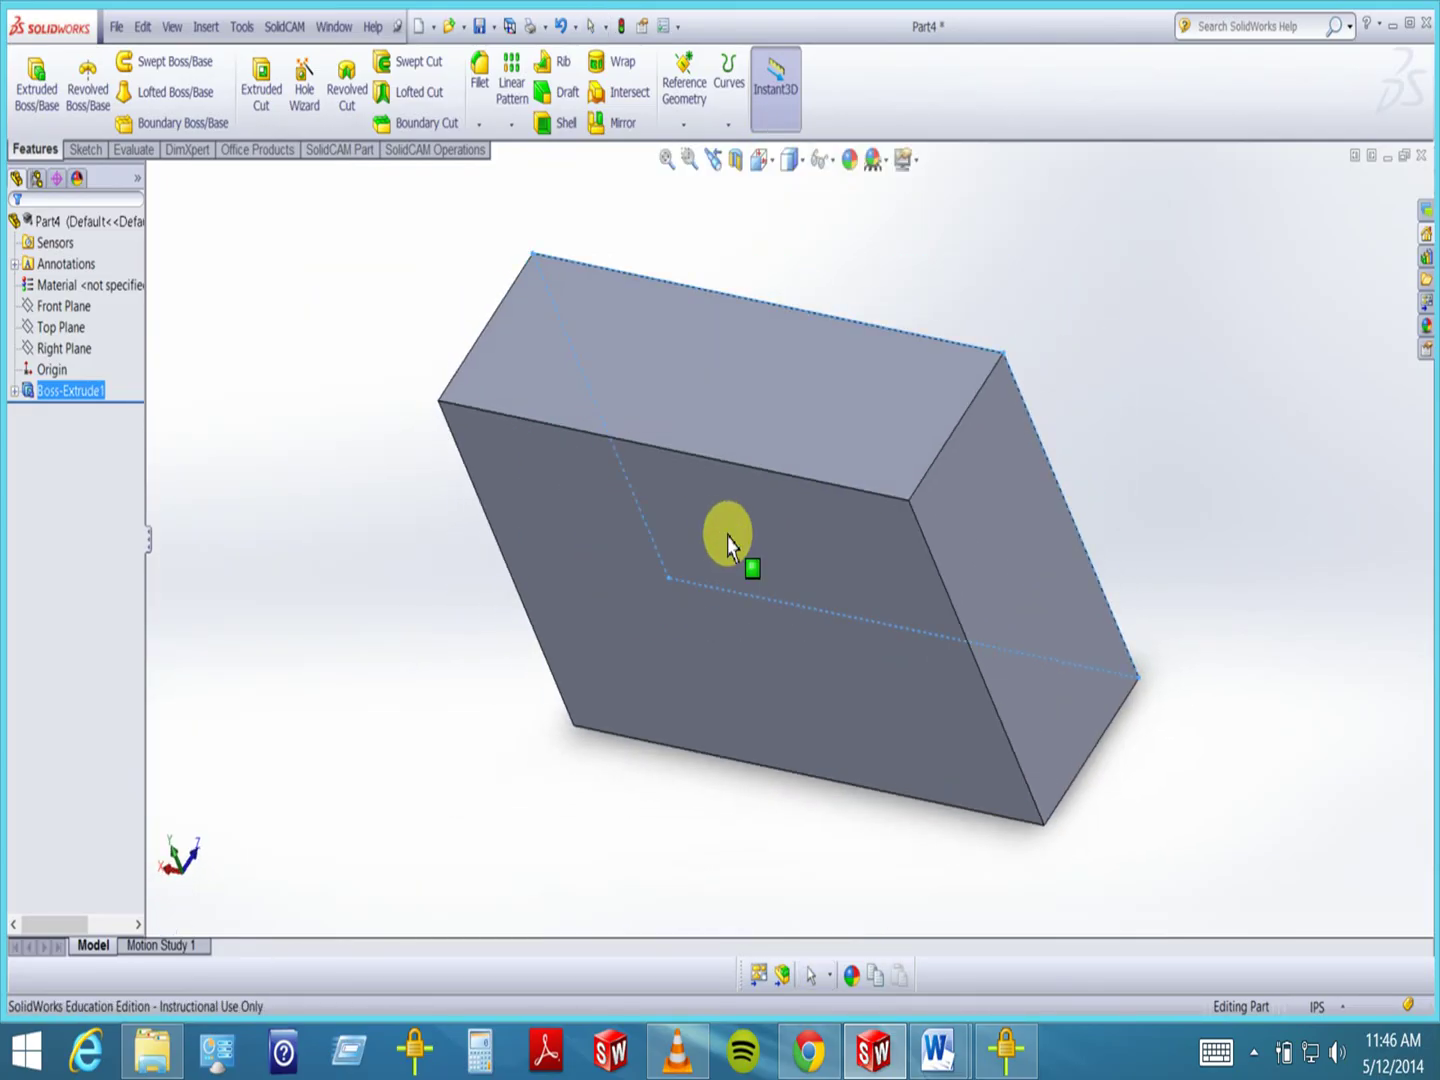
pyautogui.click(681, 408)
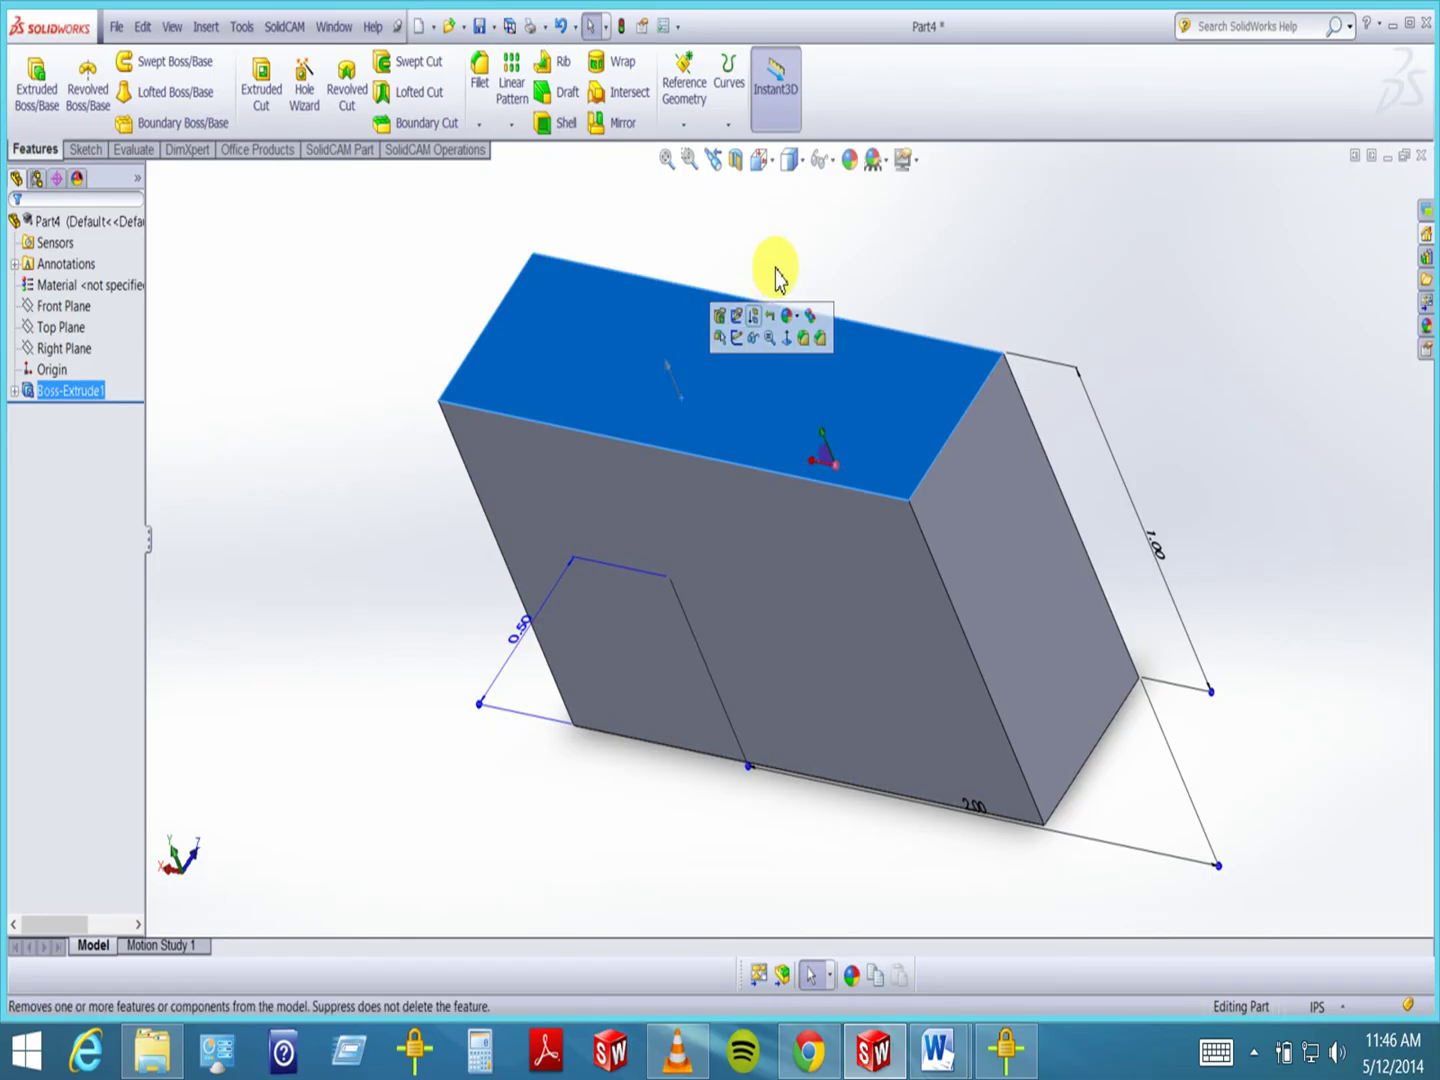
pyautogui.click(772, 160)
pyautogui.click(858, 290)
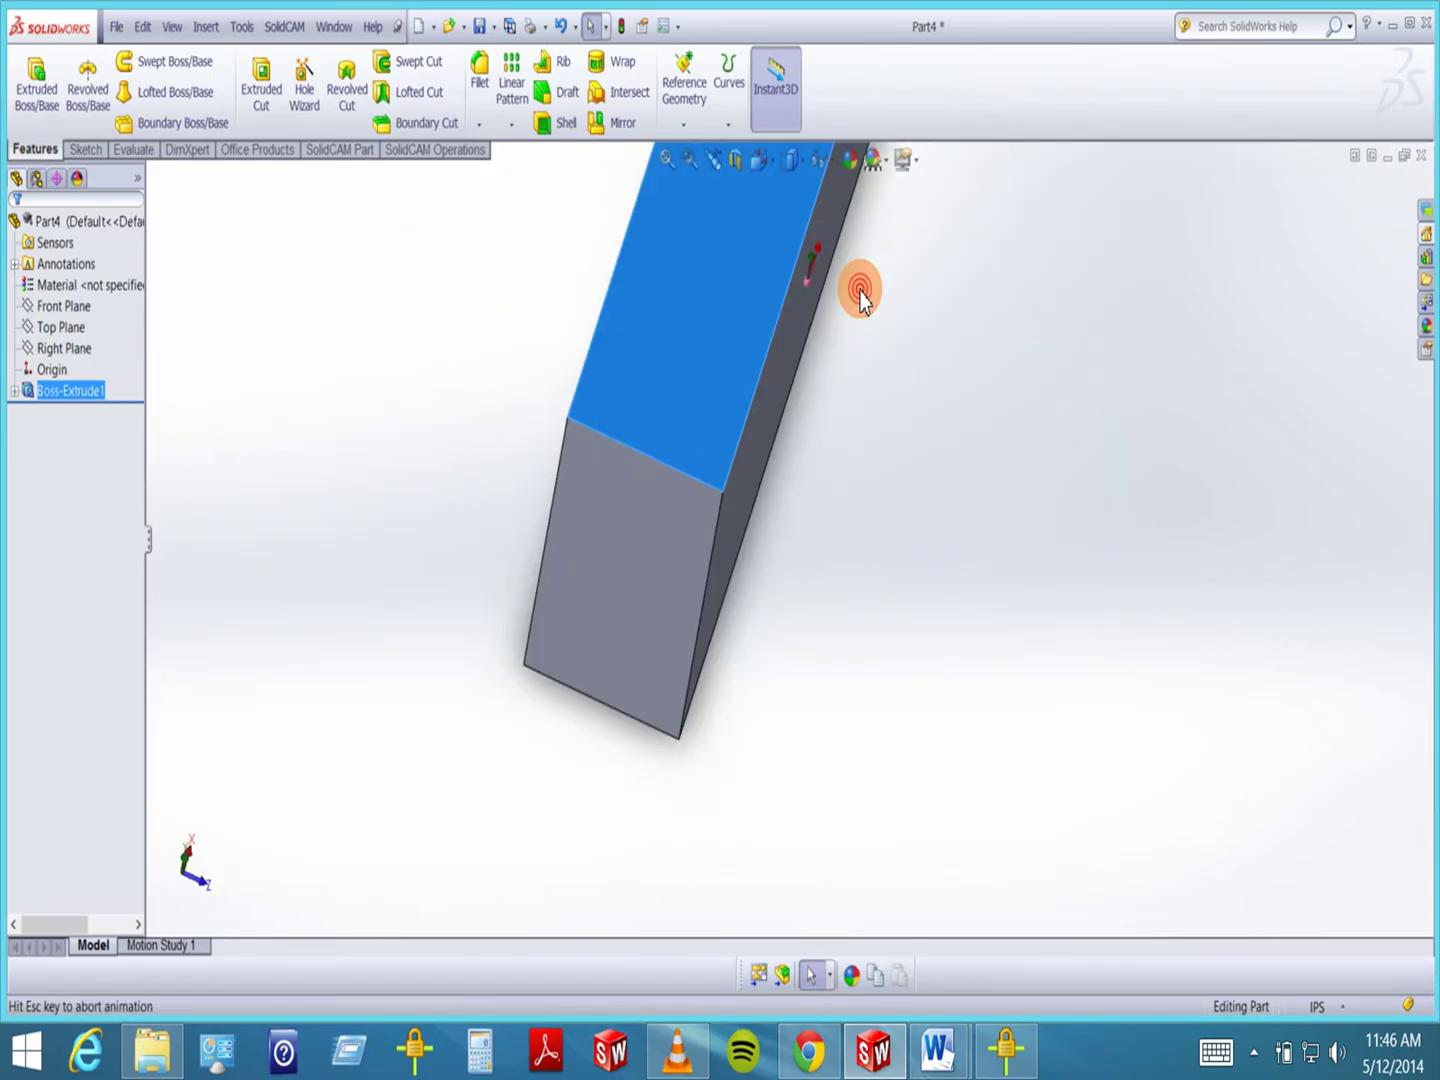
pyautogui.click(320, 290)
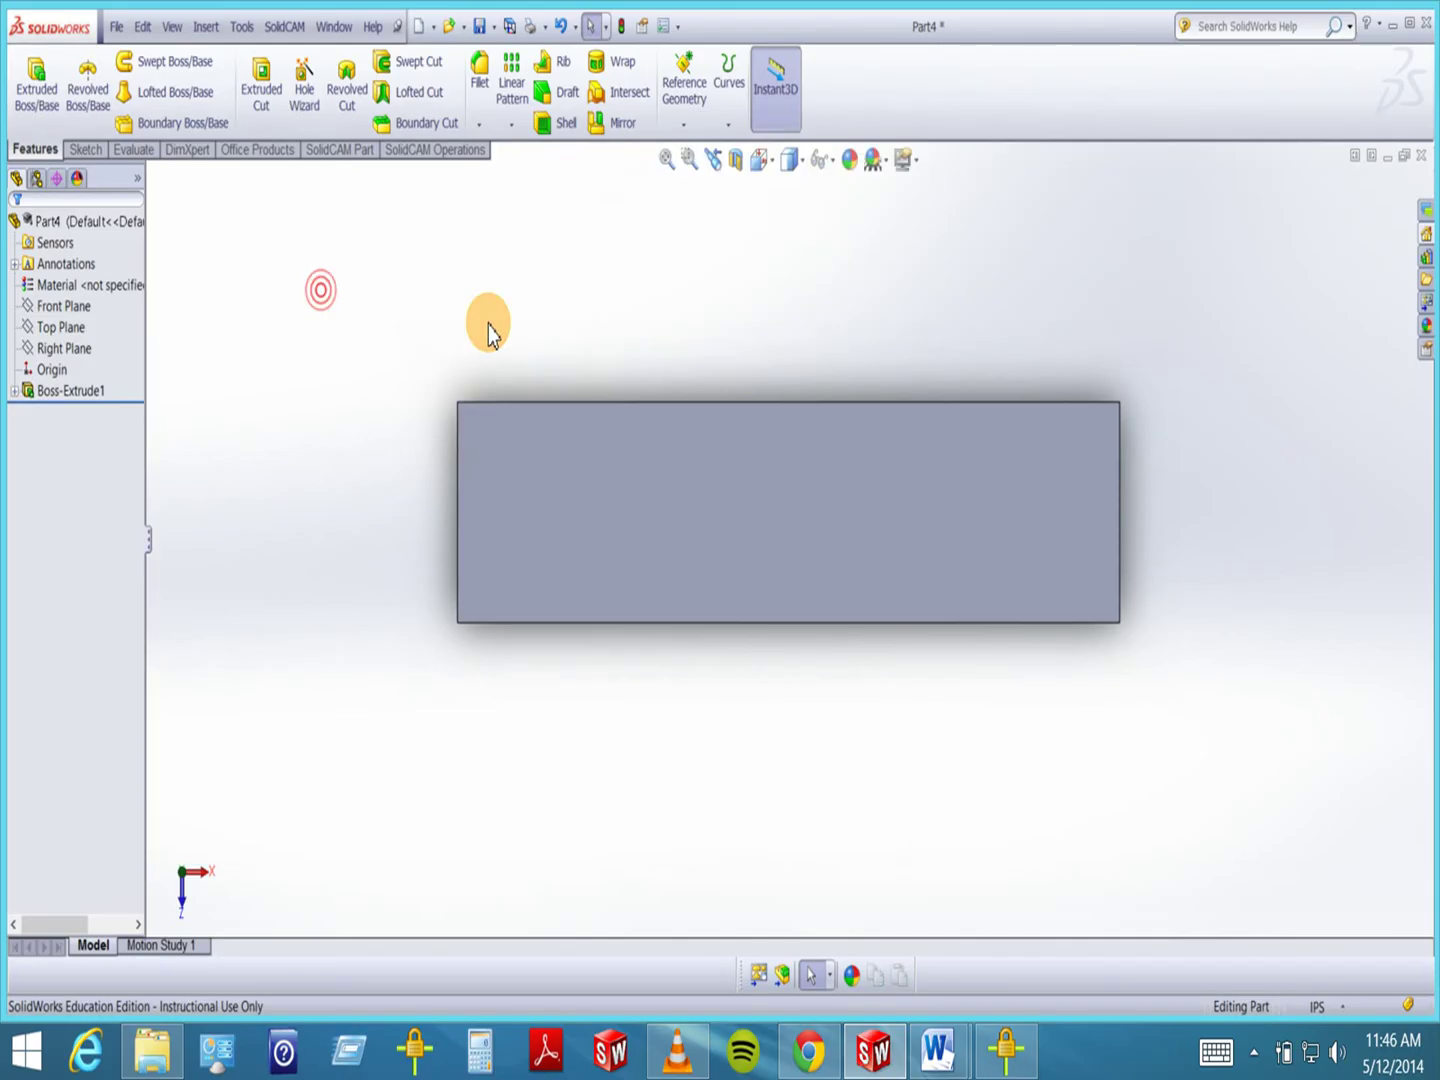
pyautogui.moveTo(826, 288); pyautogui.dragTo(794, 386, button='middle')
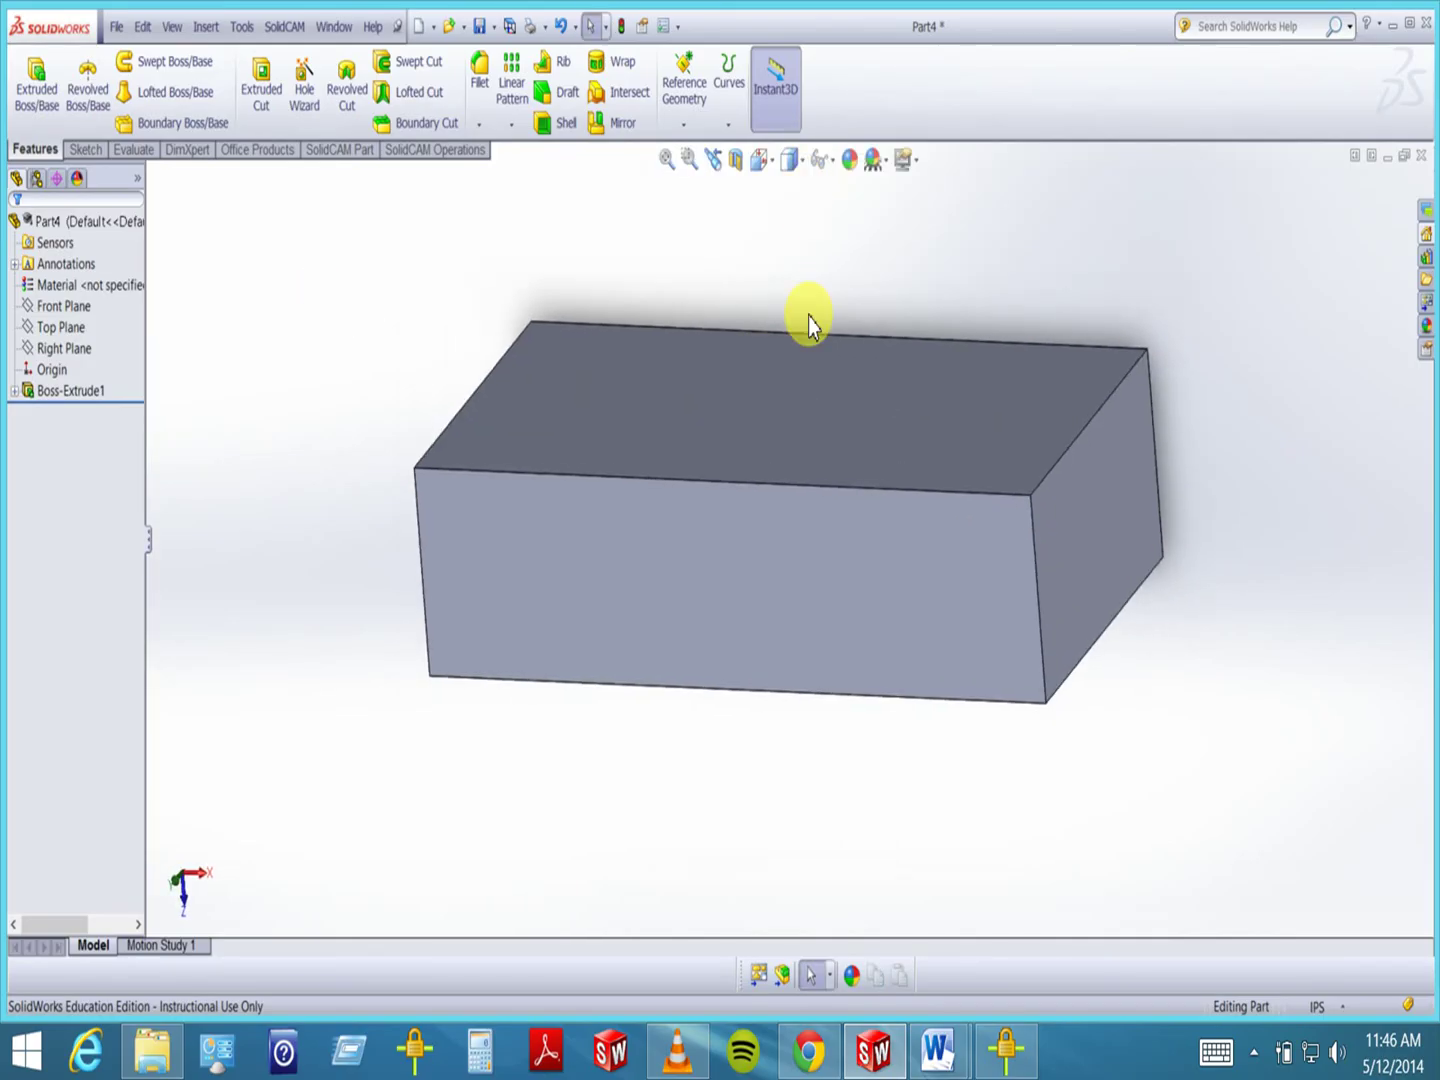
# - View the block in the Shaded and Hidden Lines Removed display styles
pyautogui.click(804, 160)
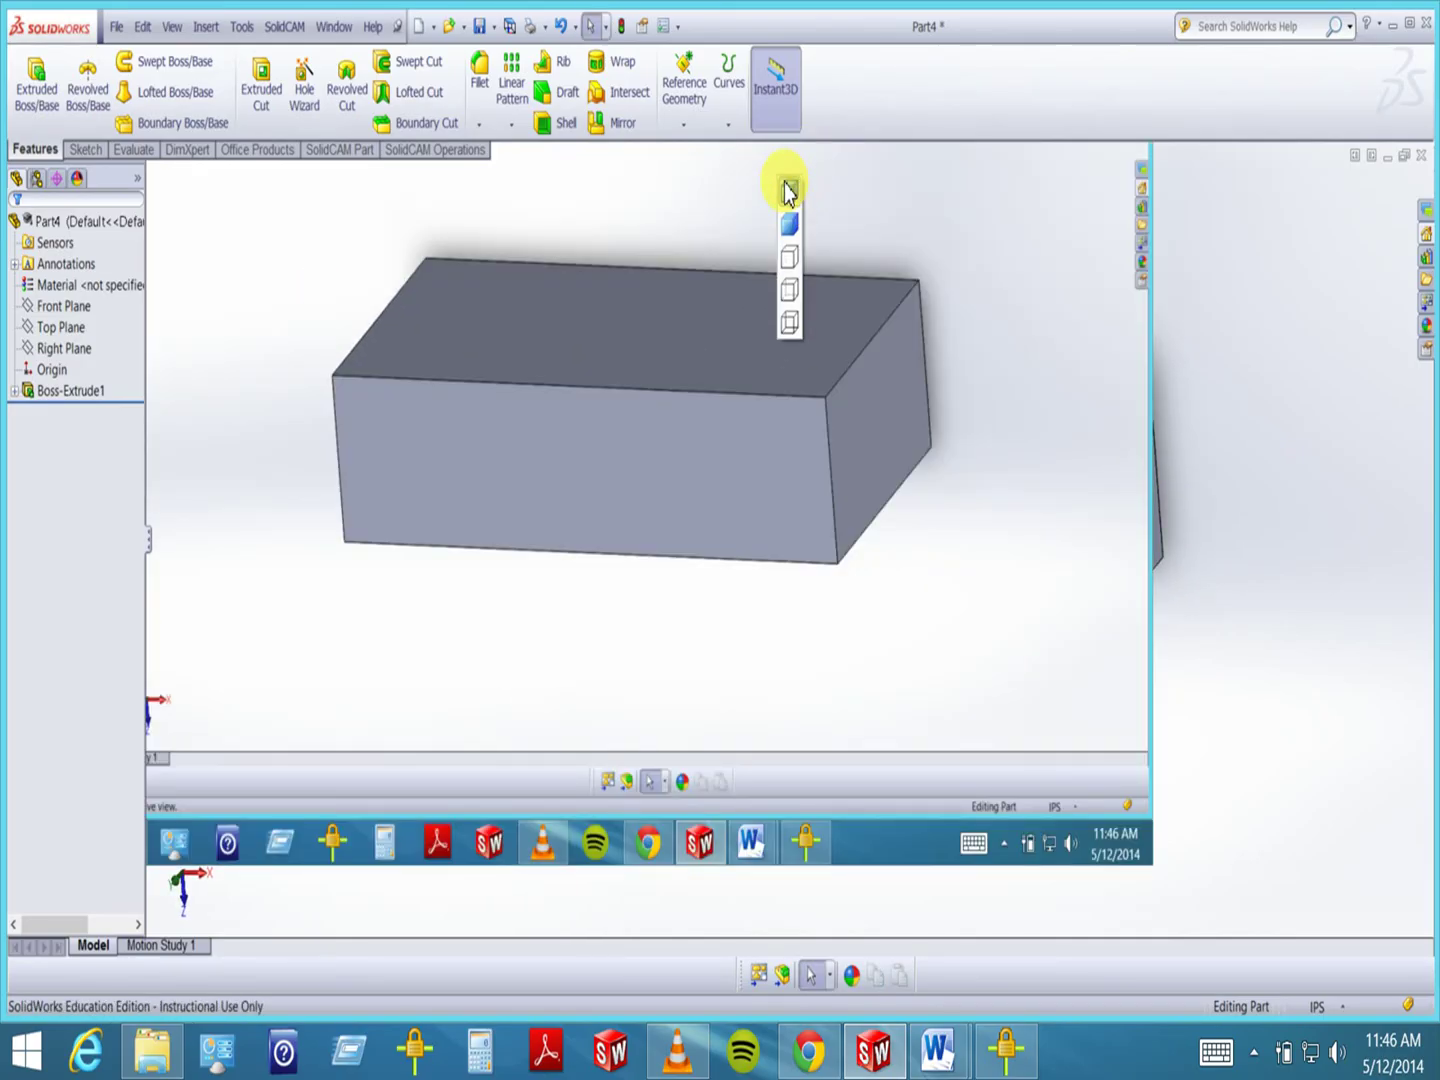
pyautogui.click(789, 190)
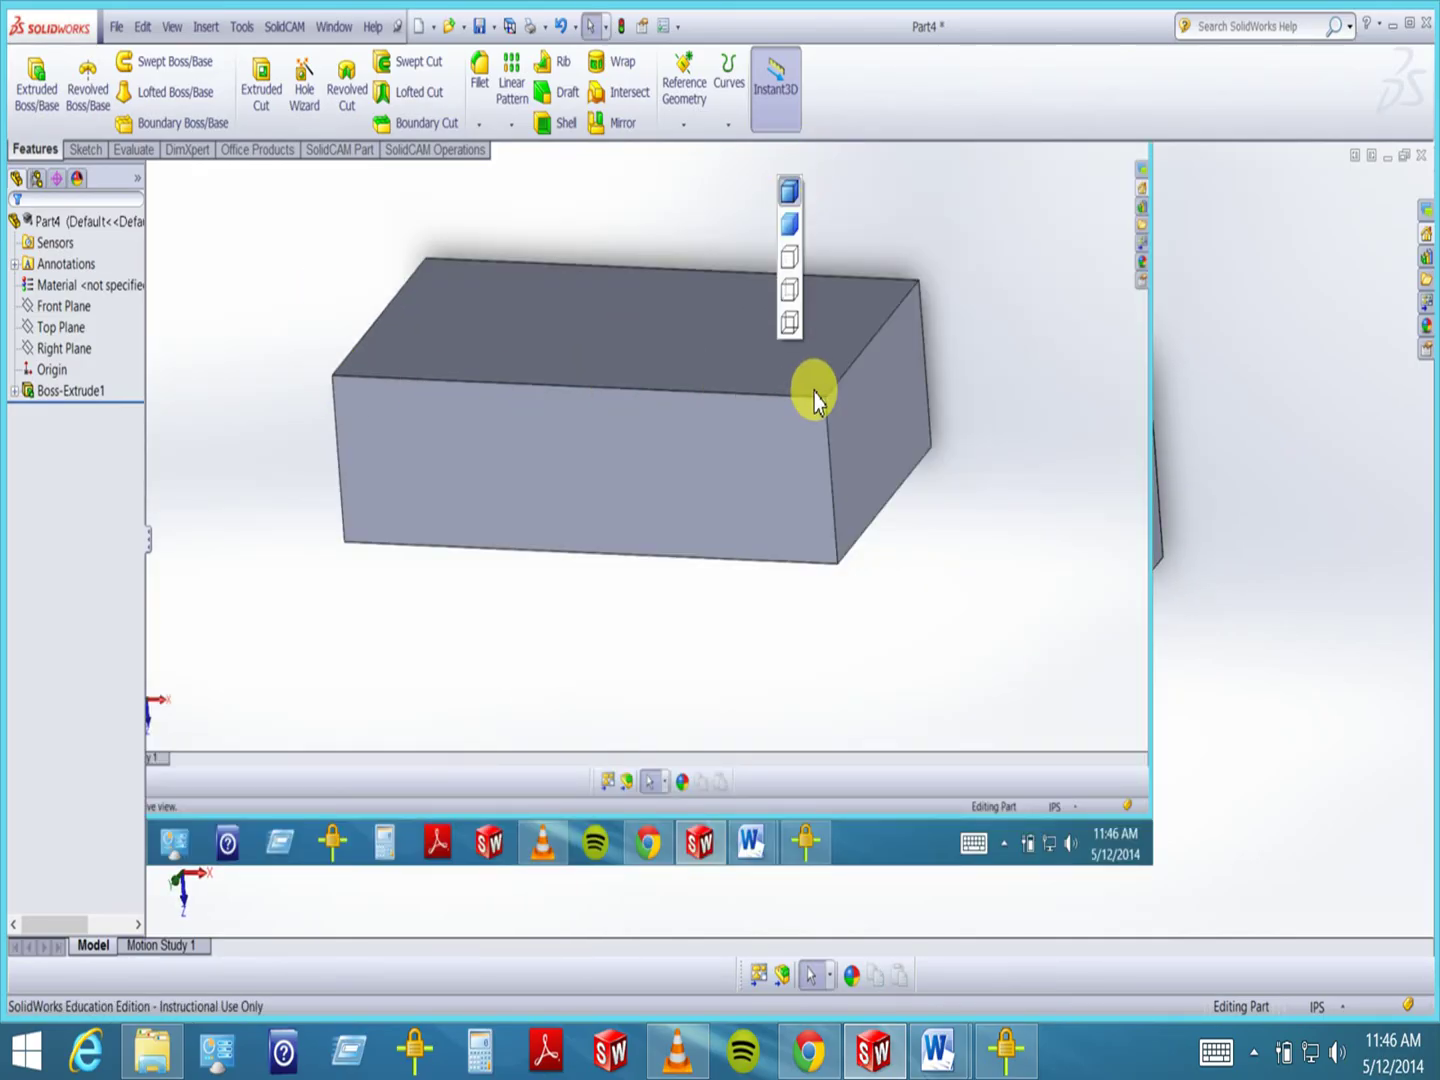
pyautogui.click(790, 227)
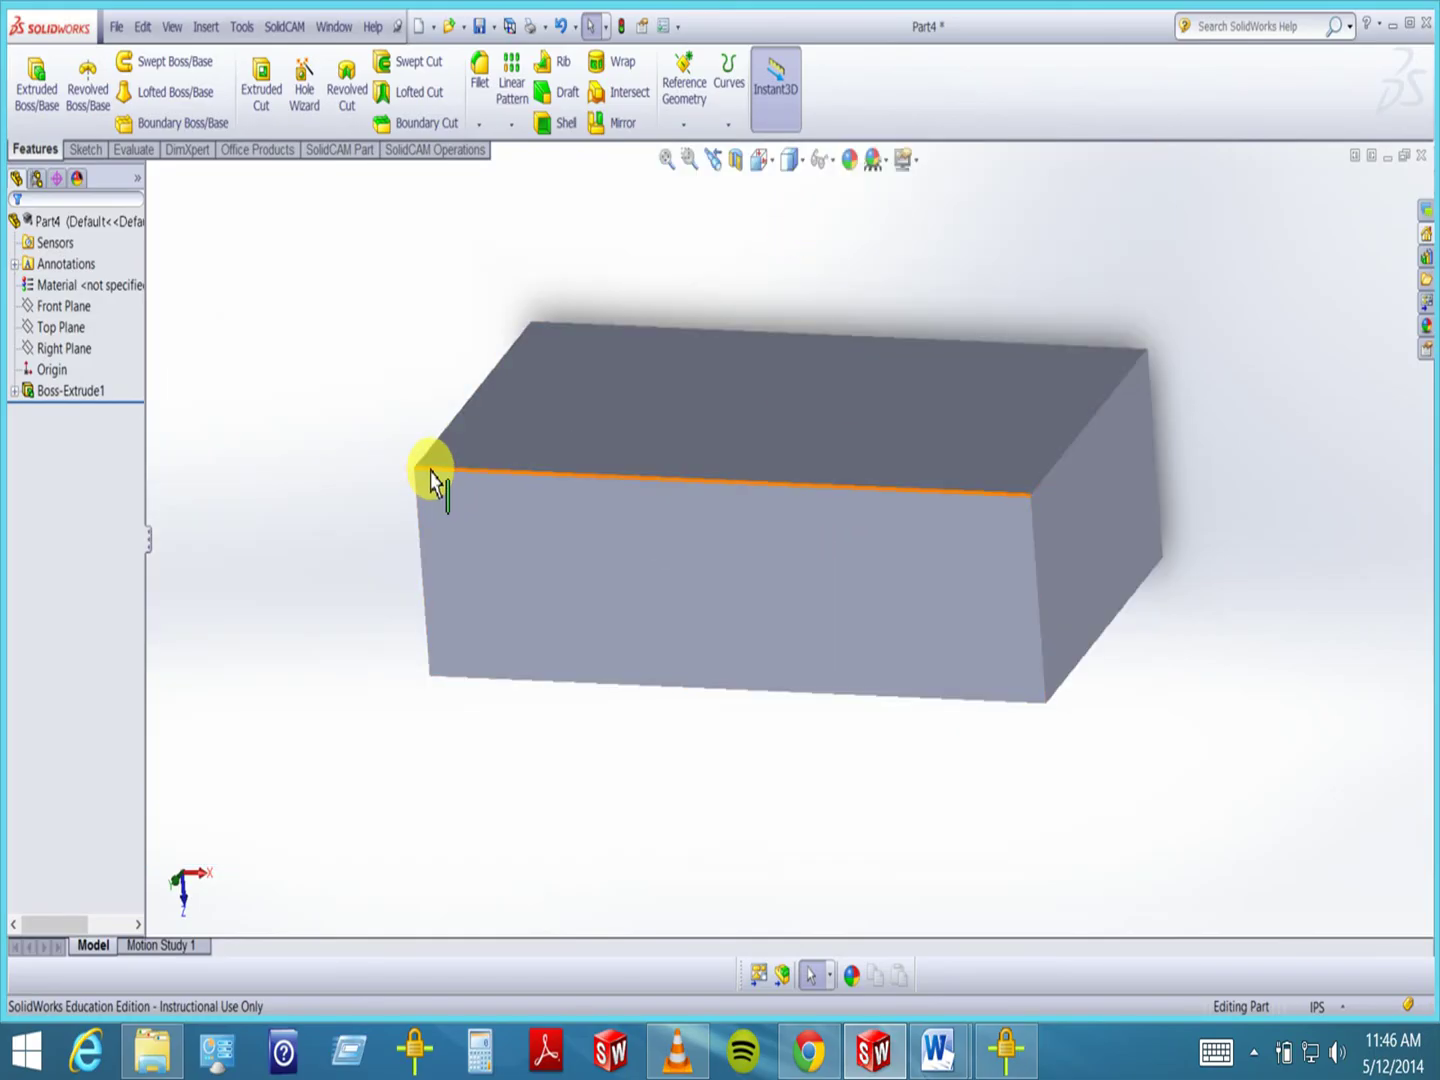
pyautogui.click(805, 162)
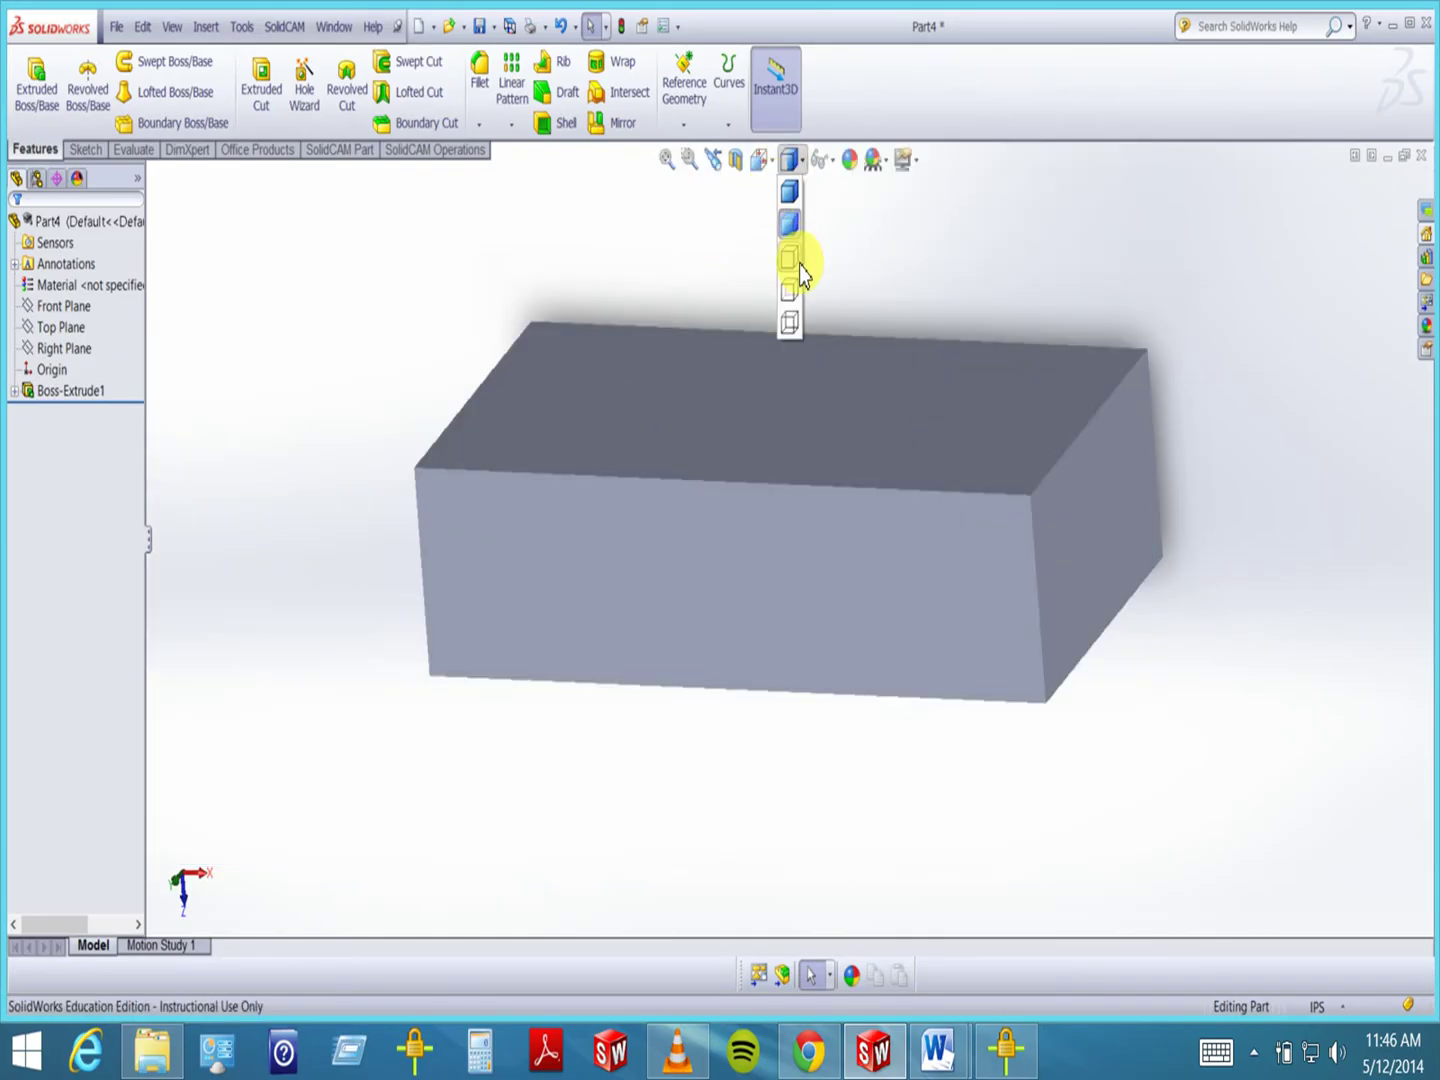
pyautogui.click(791, 266)
pyautogui.moveTo(1136, 628)
pyautogui.mouseDown(button='middle')
pyautogui.moveTo(1141, 601)
pyautogui.moveTo(1140, 659)
pyautogui.moveTo(1150, 625)
pyautogui.mouseUp(button='middle')
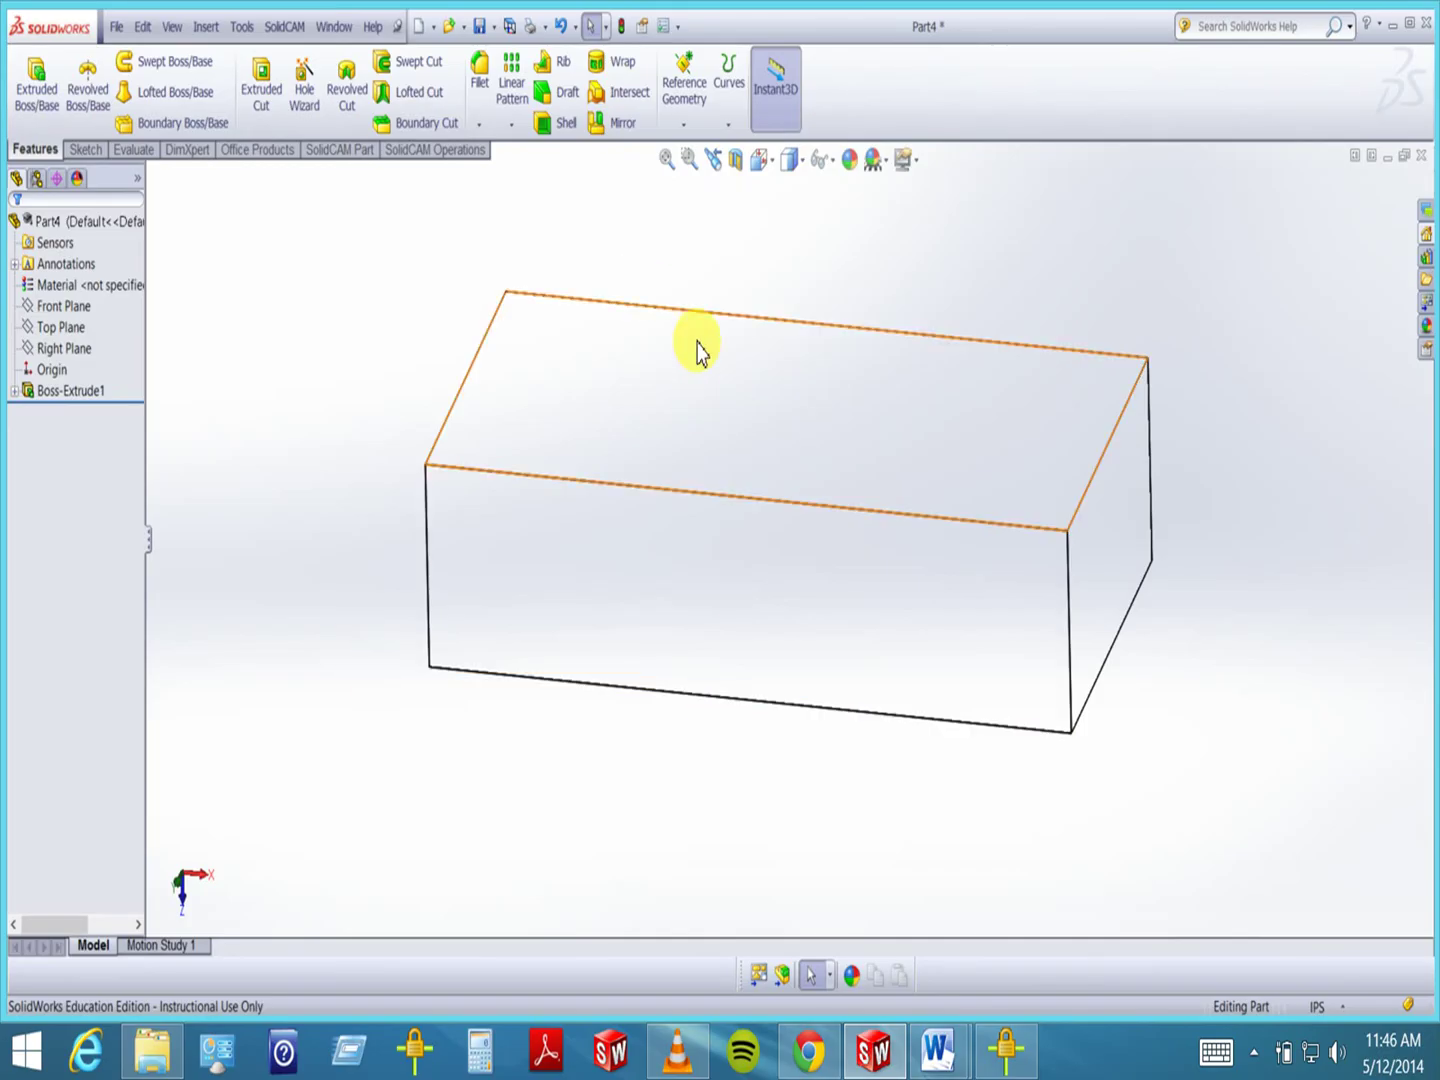
# - View the block in Hidden Lines Visible and Wireframe, and return it to Shaded With Edges
pyautogui.click(803, 168)
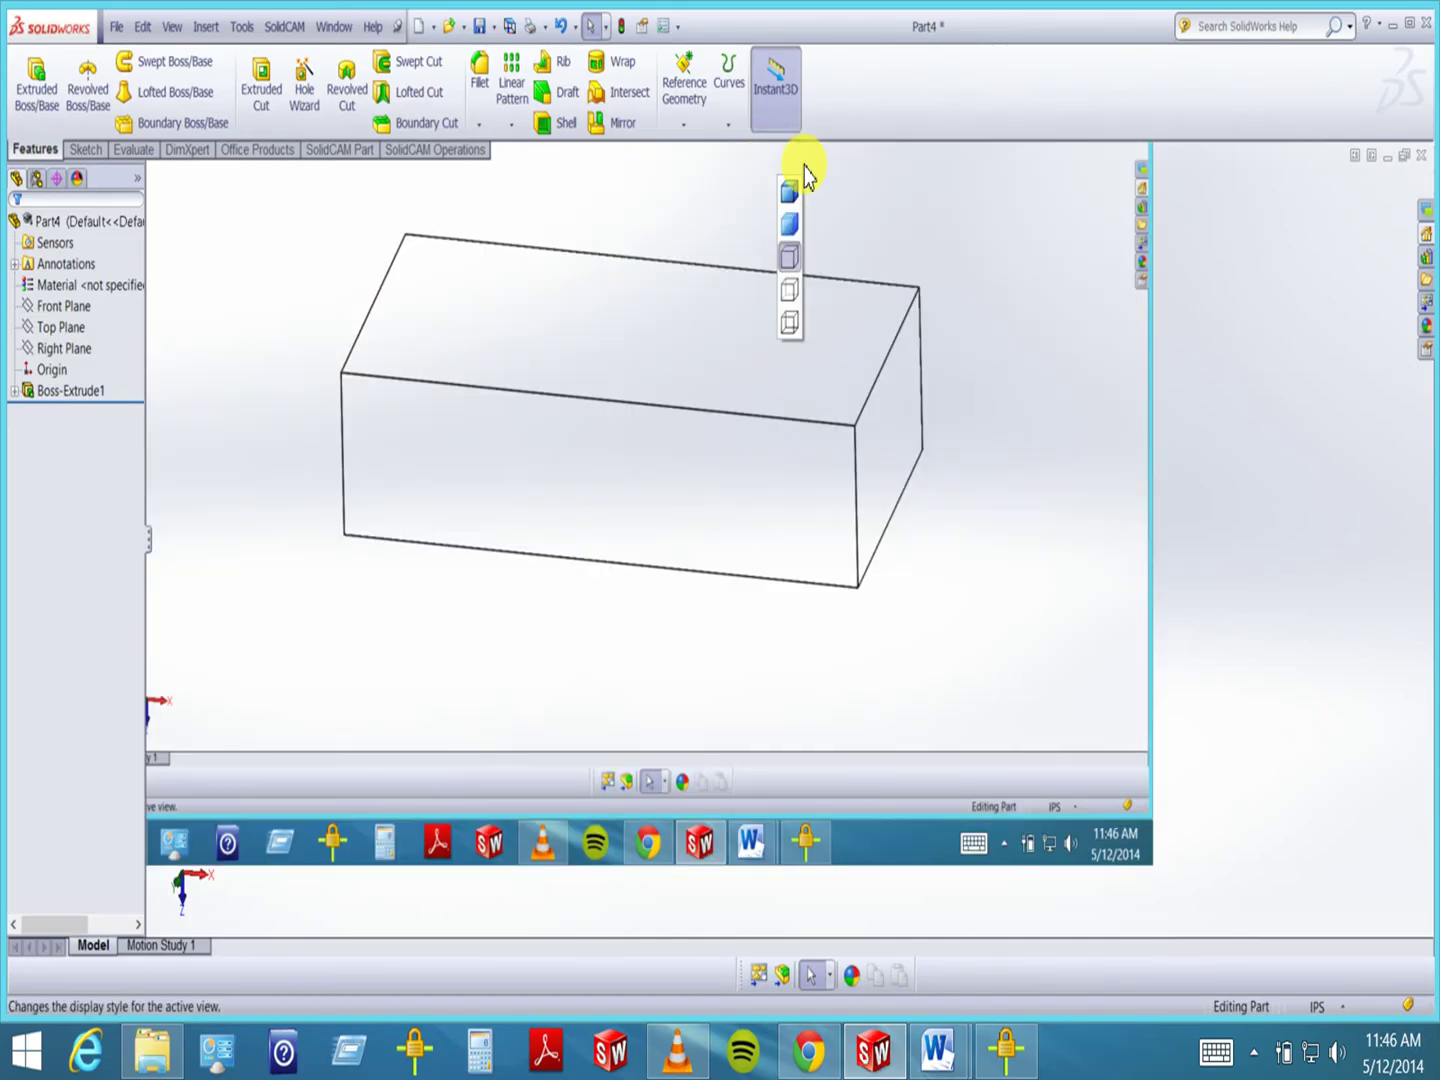
pyautogui.click(787, 296)
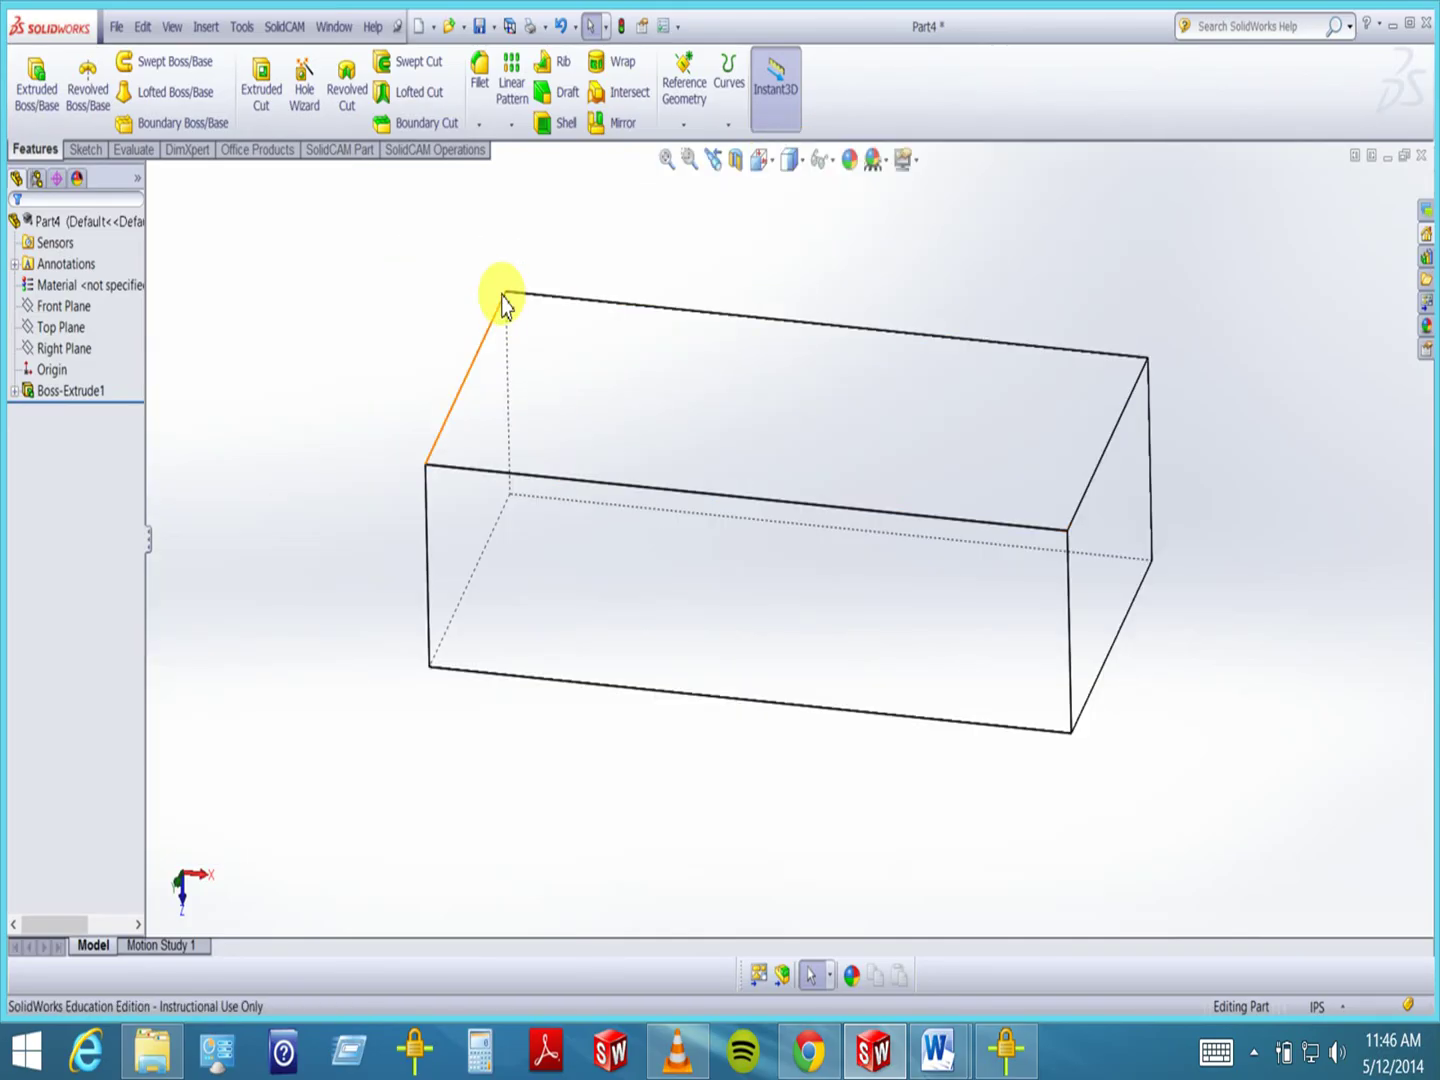
pyautogui.click(801, 165)
pyautogui.click(791, 324)
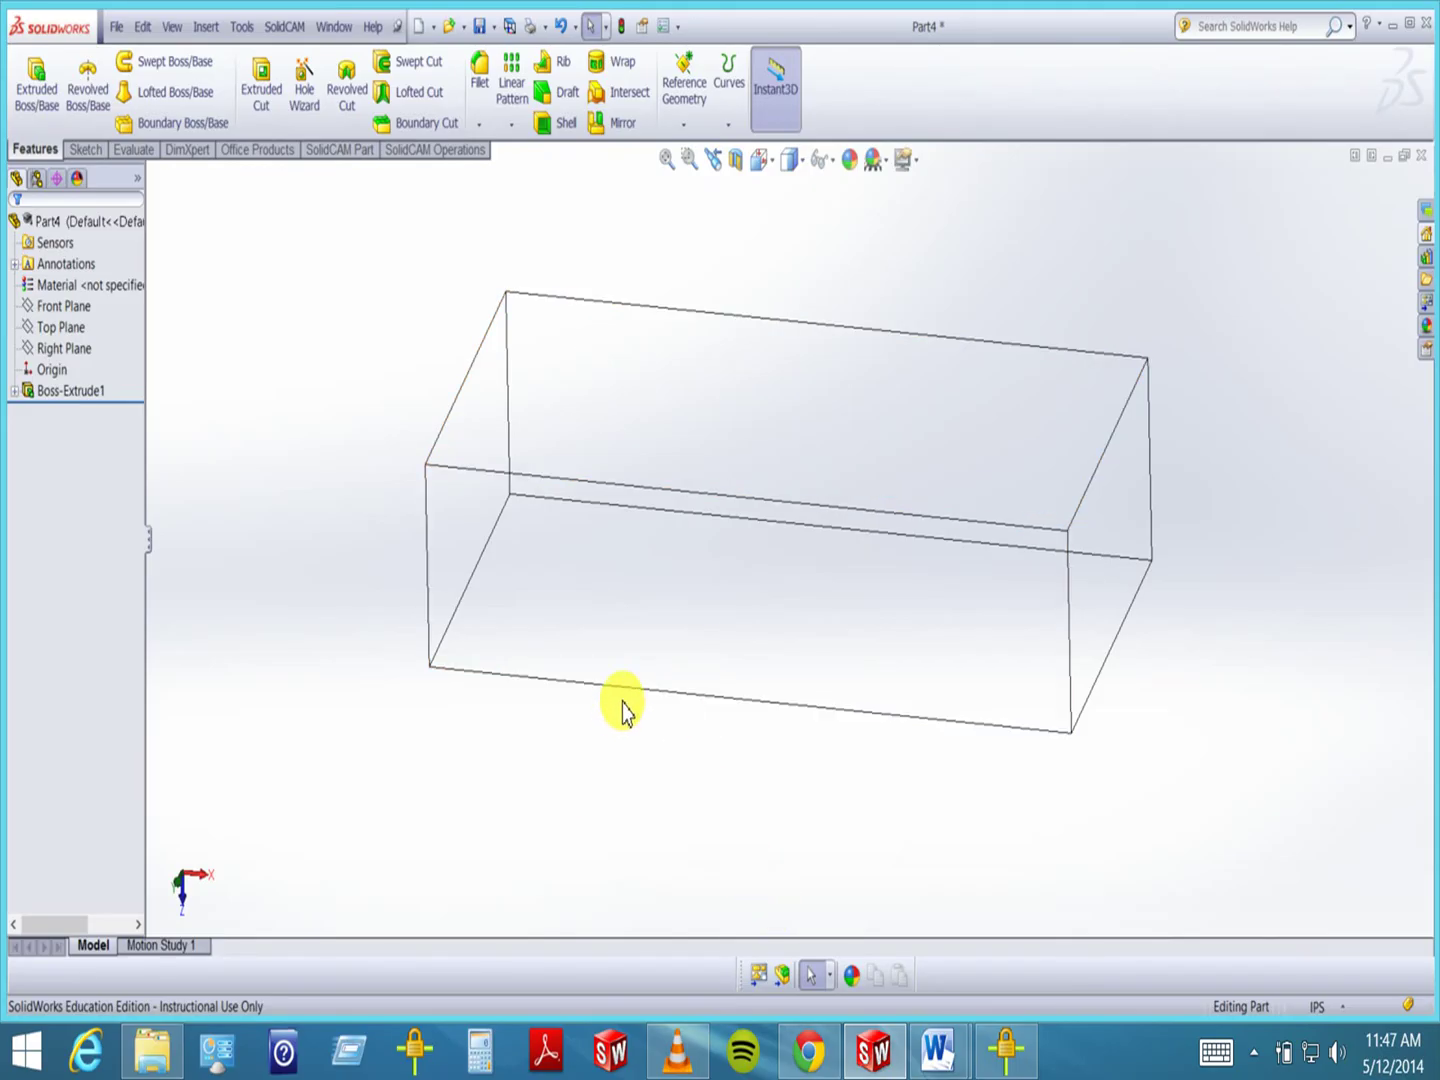
pyautogui.click(806, 162)
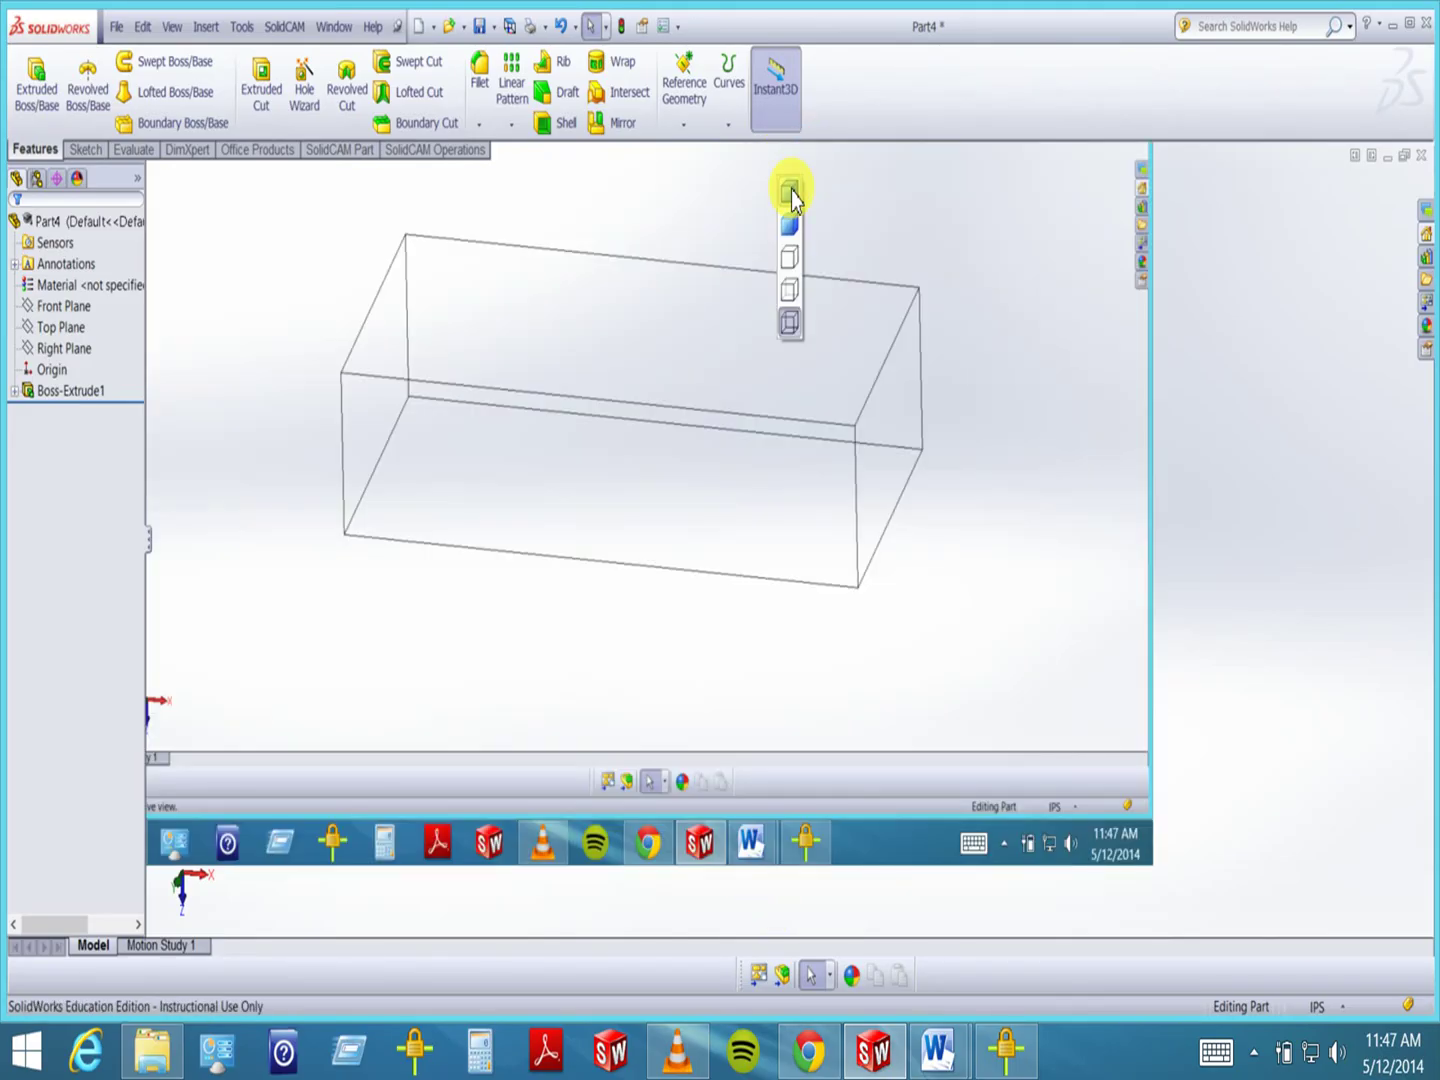
pyautogui.click(788, 186)
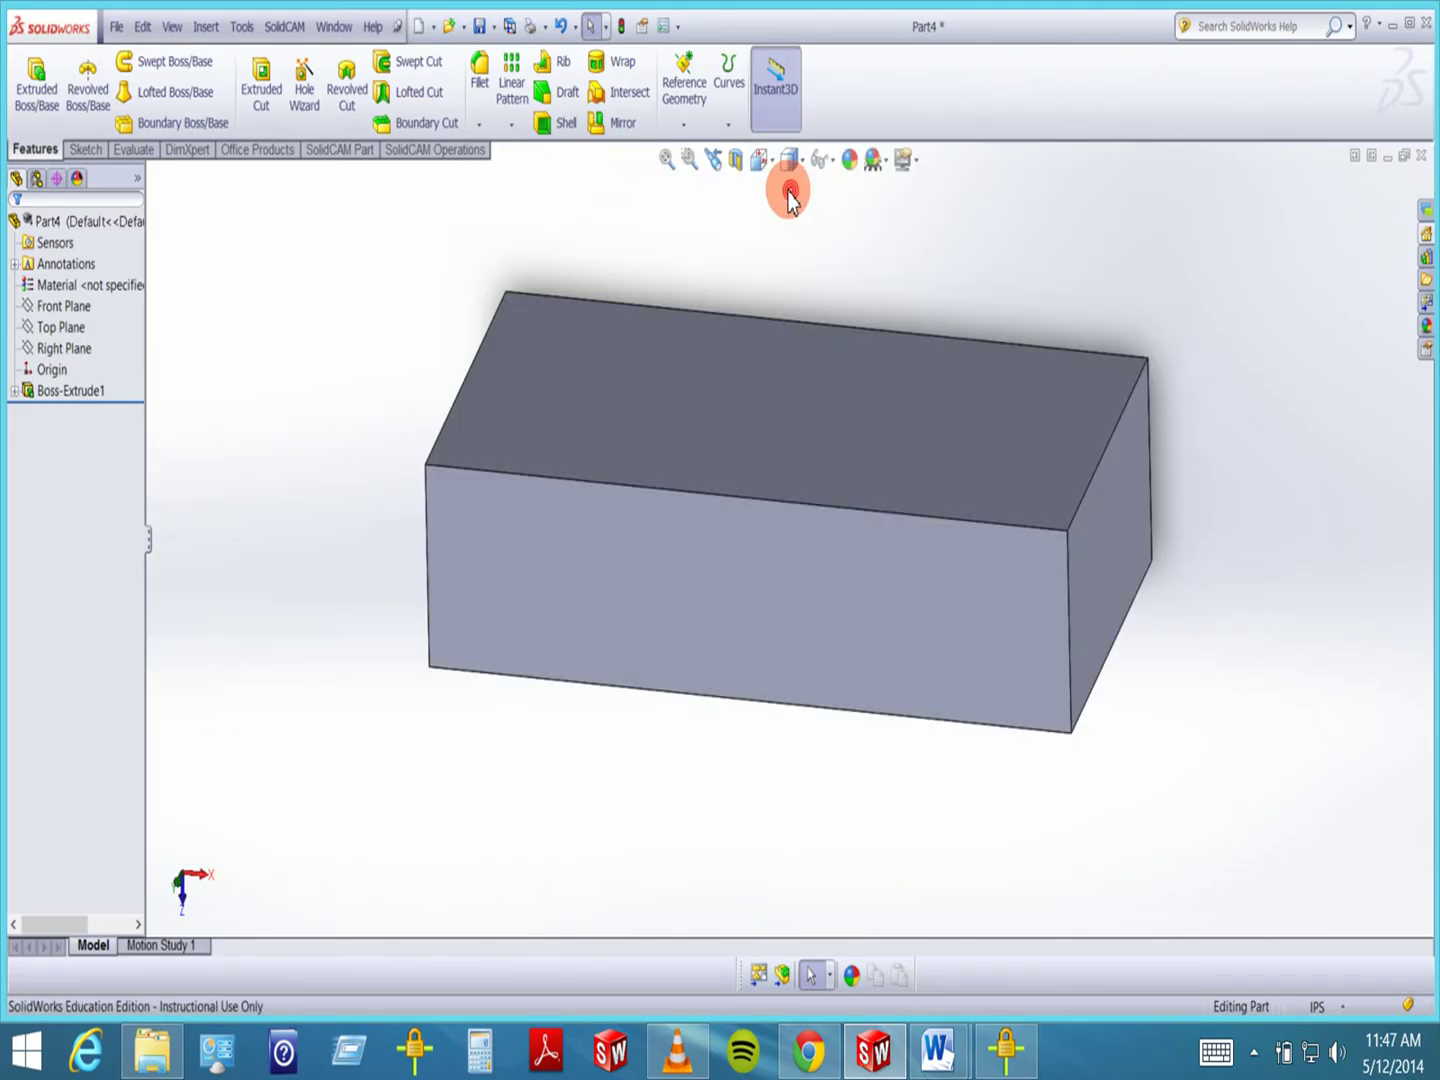
# - Fit the block to the window, zoom to an area around it, and zoom in and out
pyautogui.click(666, 160)
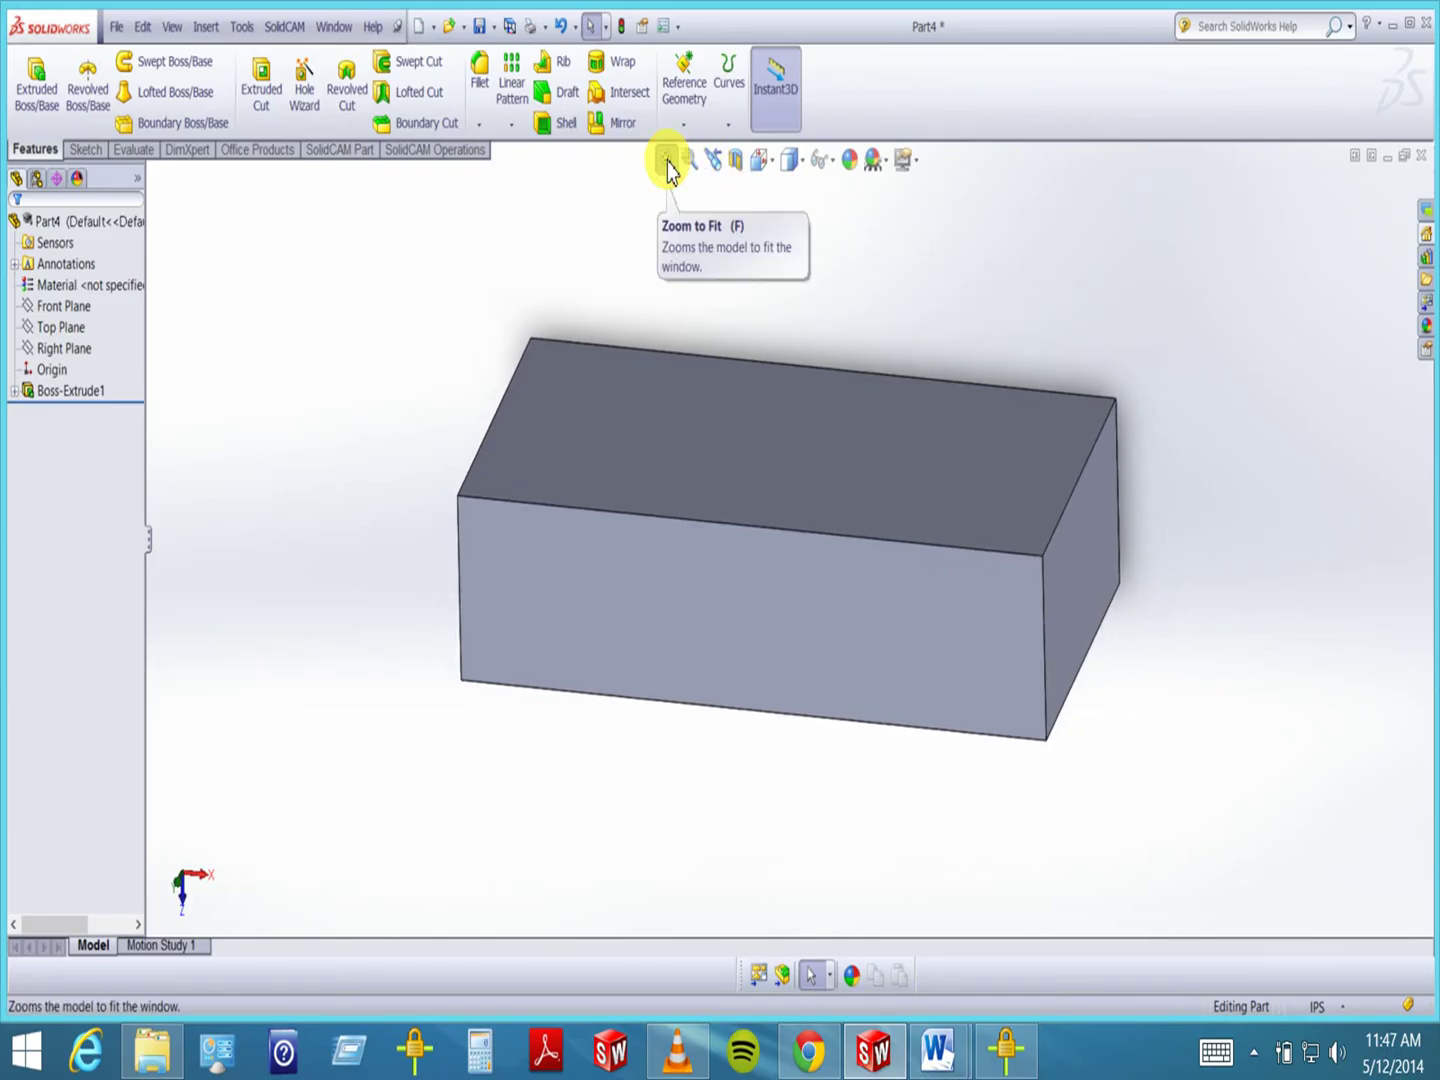
pyautogui.click(688, 158)
pyautogui.moveTo(433, 321); pyautogui.dragTo(1115, 741)
pyautogui.scroll(7, 935, 560)
pyautogui.scroll(-5, 933, 556)
pyautogui.scroll(4, 933, 556)
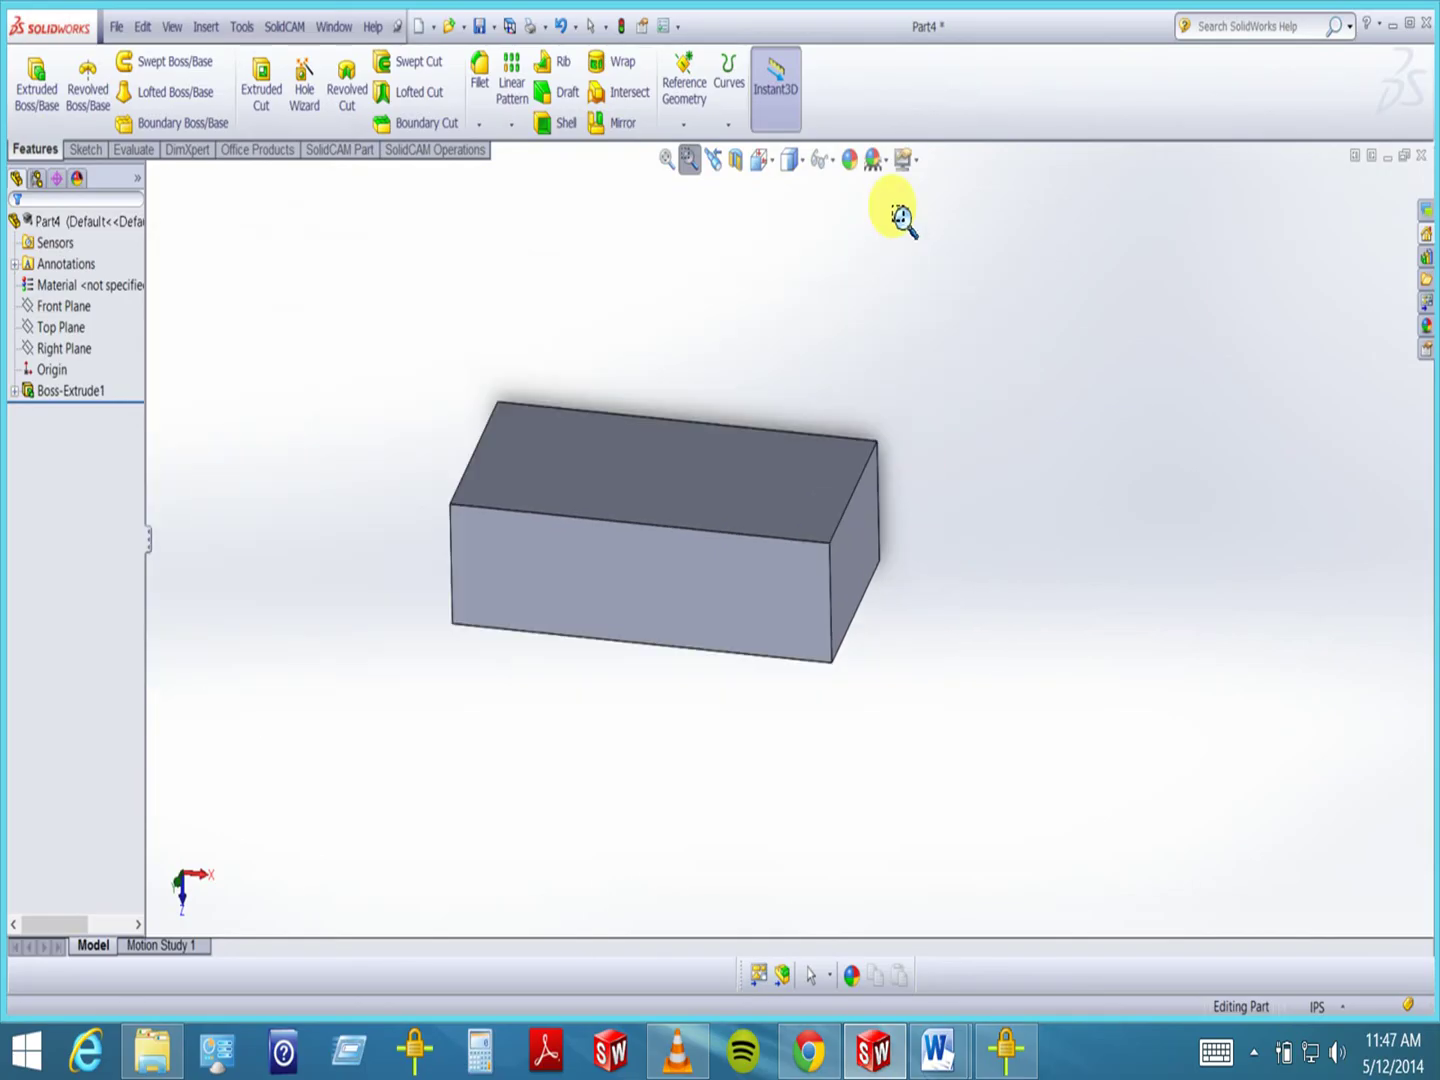
pyautogui.click(689, 158)
# - Change the whole part's appearance color to magenta with RGB 255, 25, 222
pyautogui.click(847, 160)
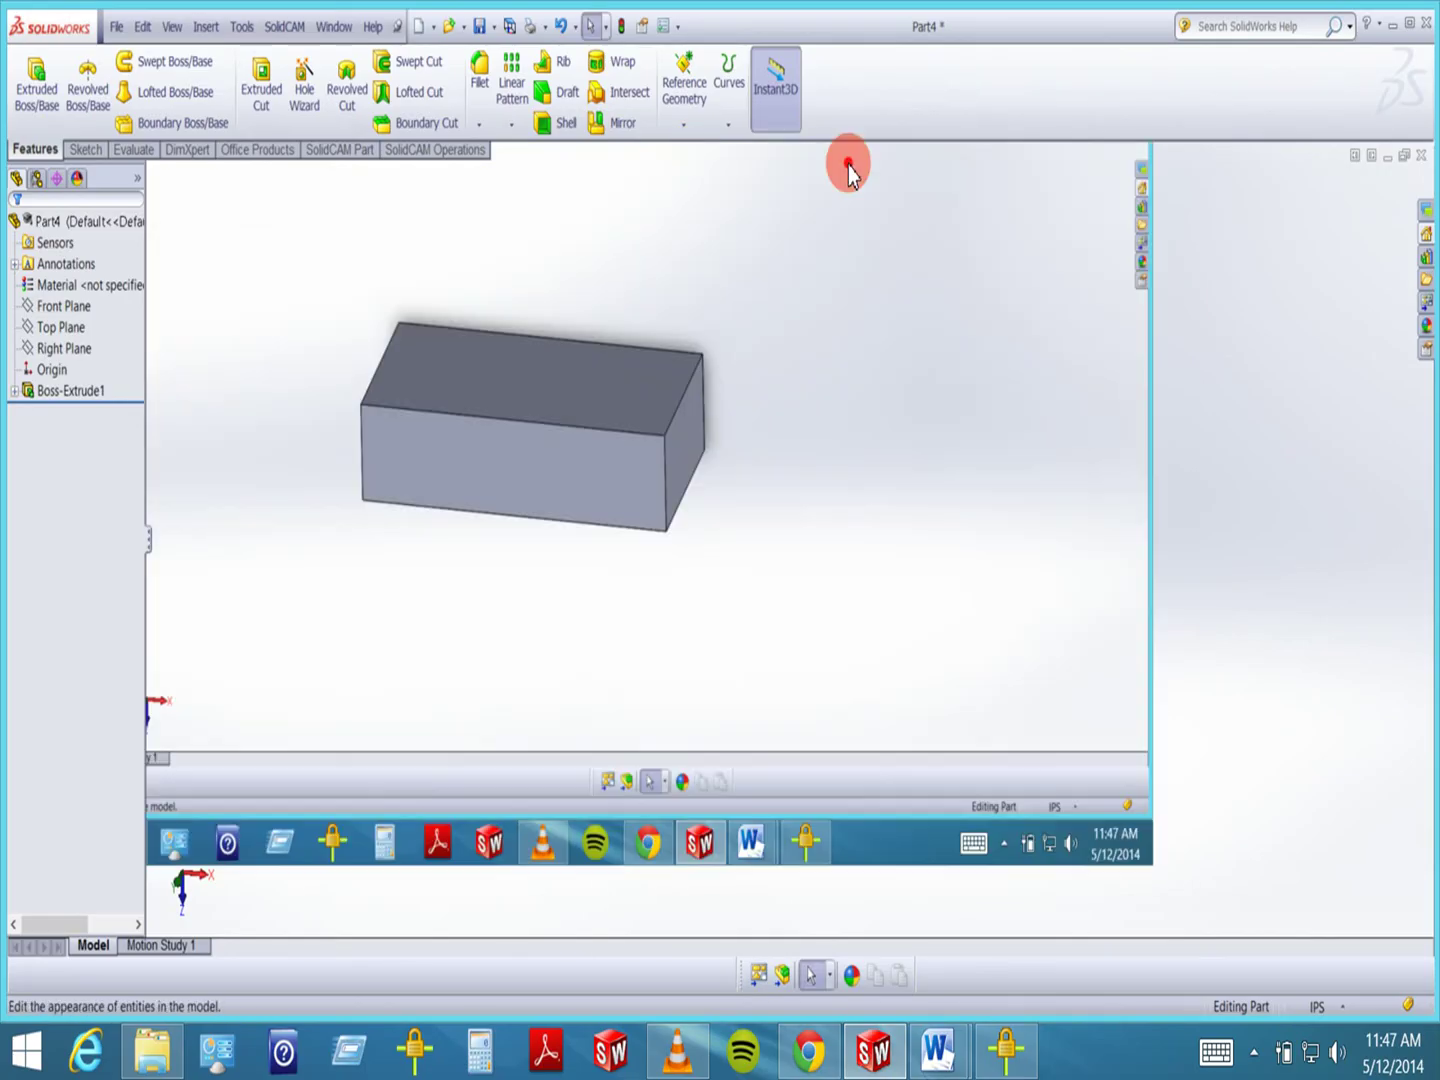
pyautogui.click(646, 545)
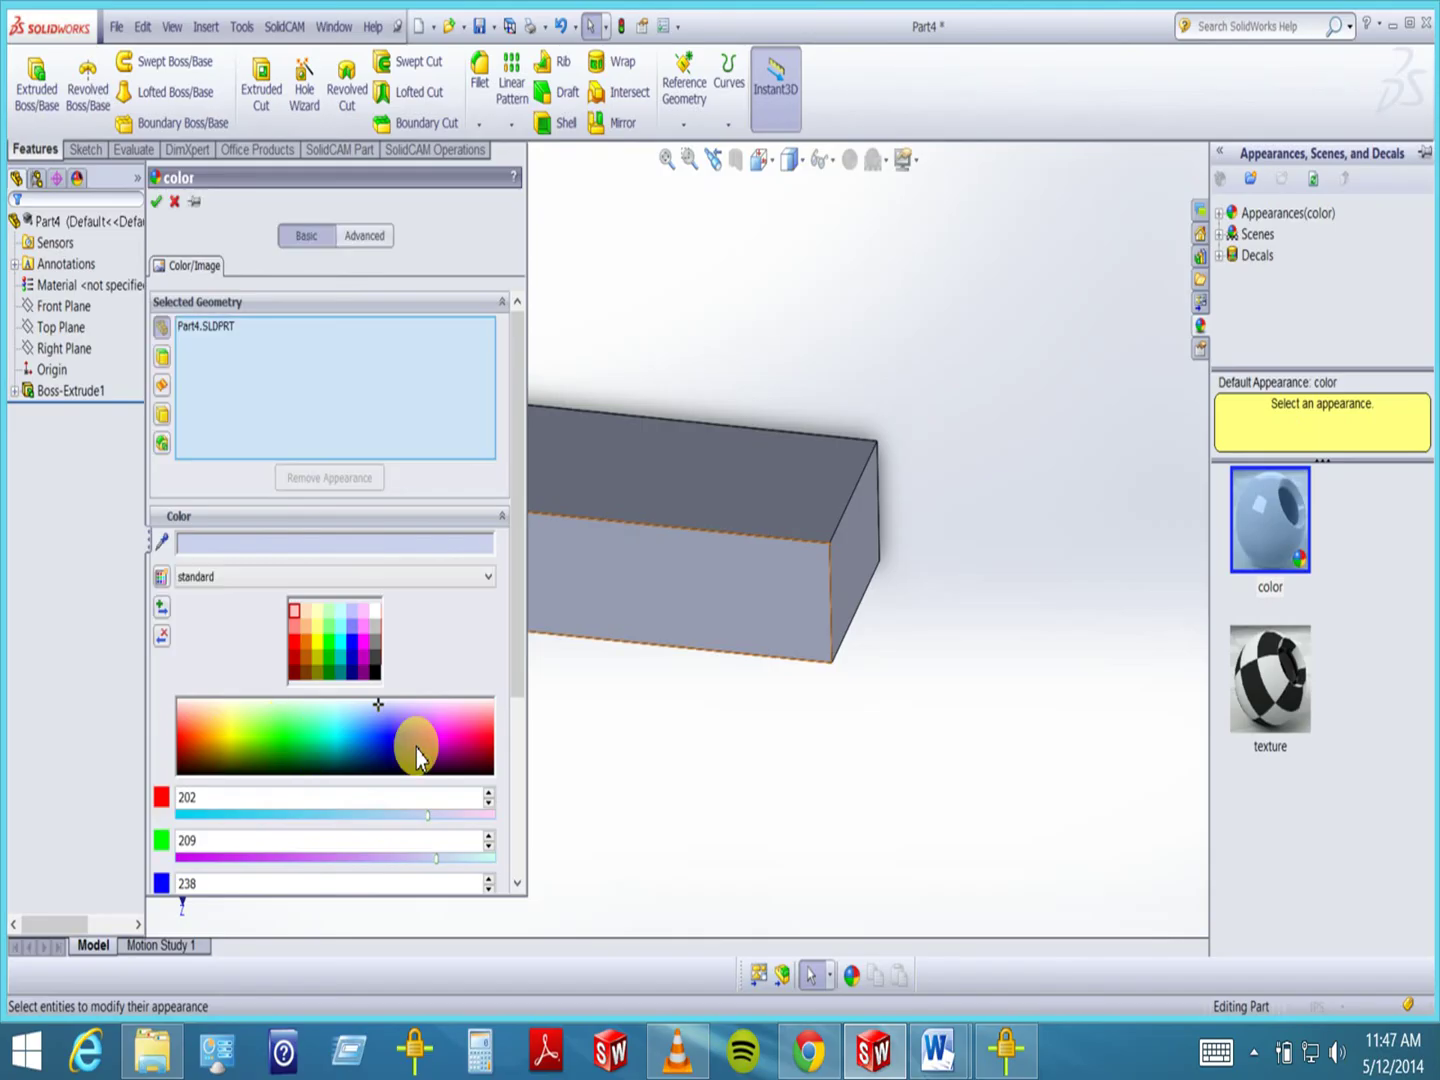
pyautogui.click(450, 742)
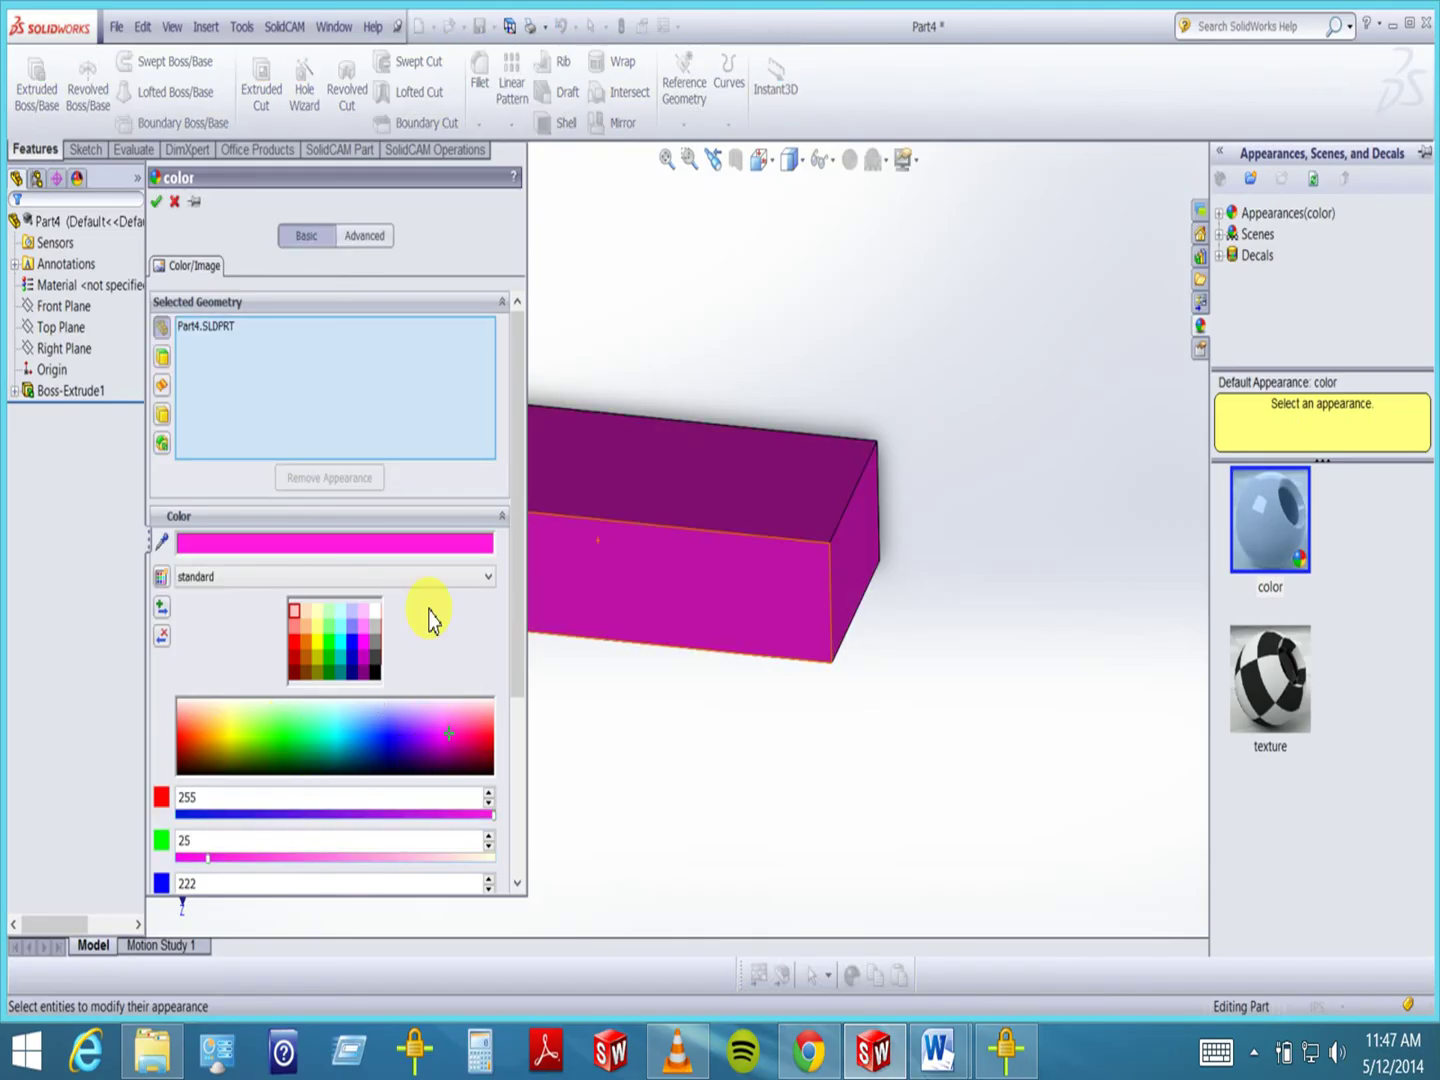
pyautogui.click(157, 201)
pyautogui.moveTo(603, 515); pyautogui.dragTo(476, 402, button='middle')
pyautogui.click(502, 592)
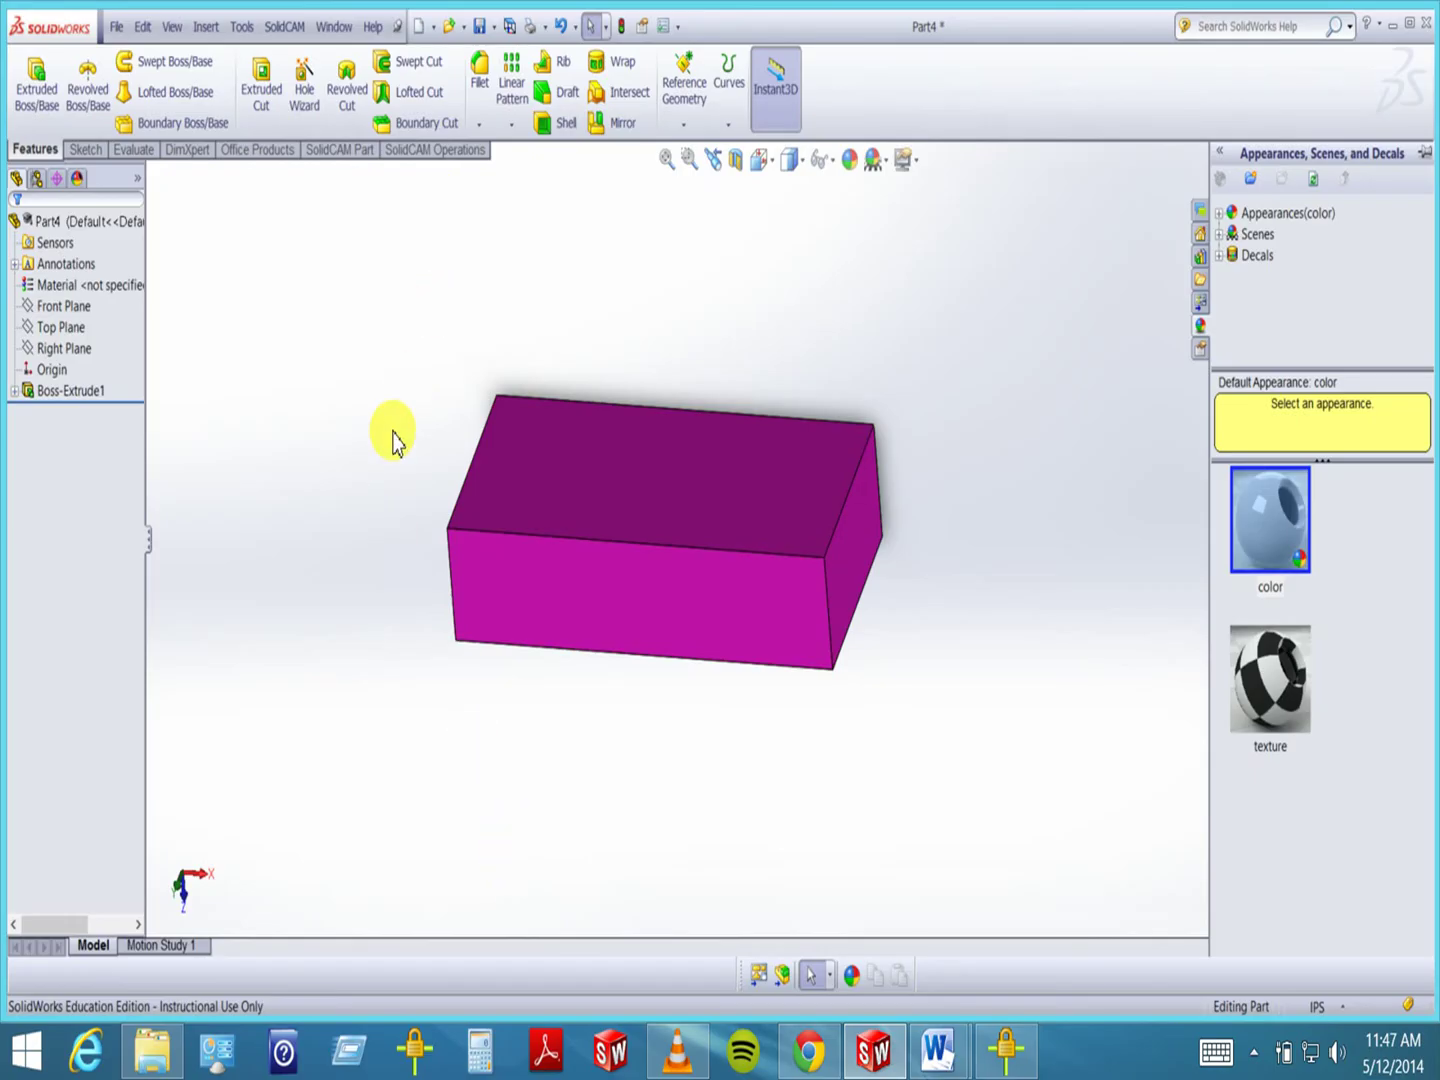
pyautogui.moveTo(354, 444); pyautogui.dragTo(390, 450, button='middle')
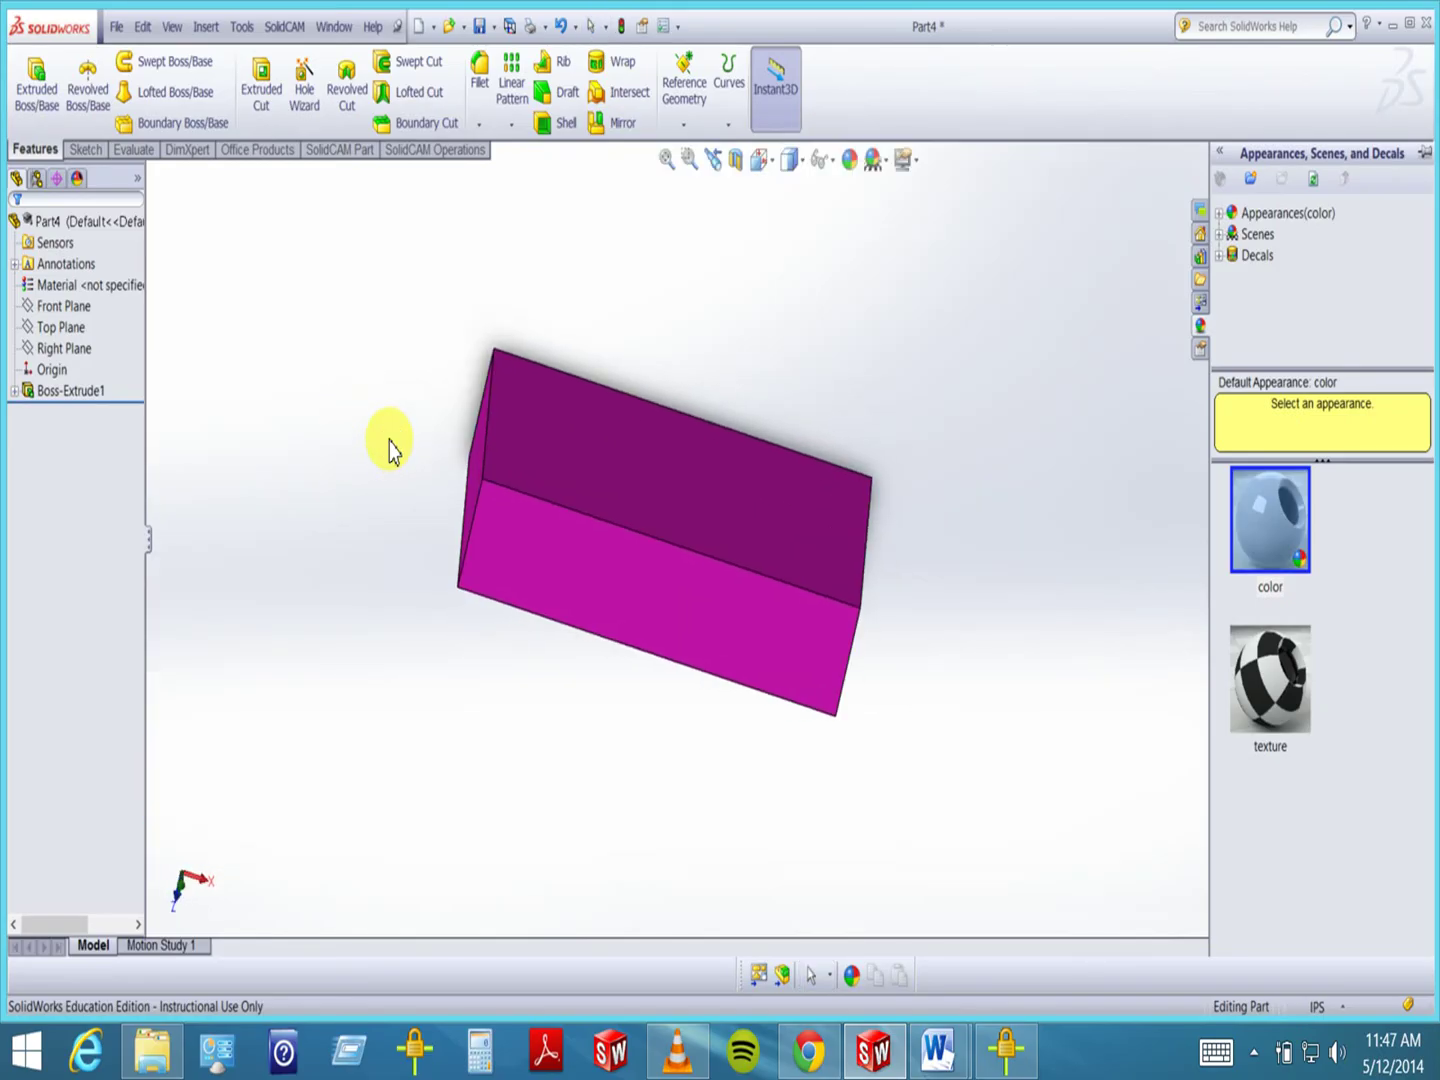
# - Apply the checkered texture appearance to the whole part
pyautogui.click(1283, 705)
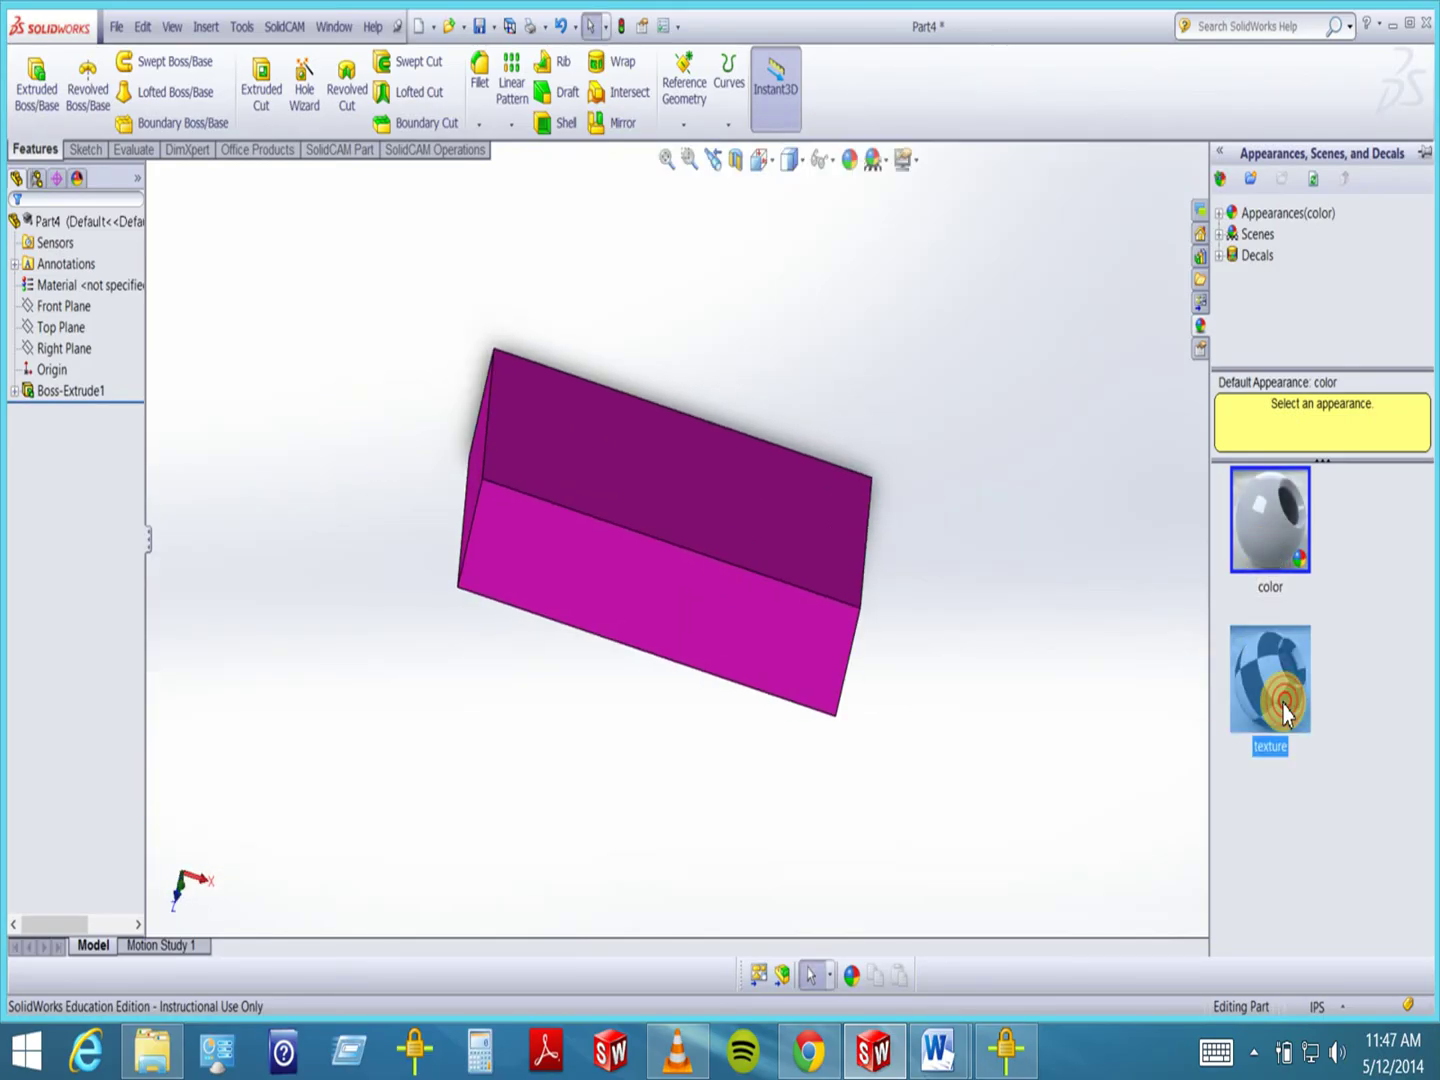
pyautogui.moveTo(1022, 627); pyautogui.dragTo(950, 615, button='middle')
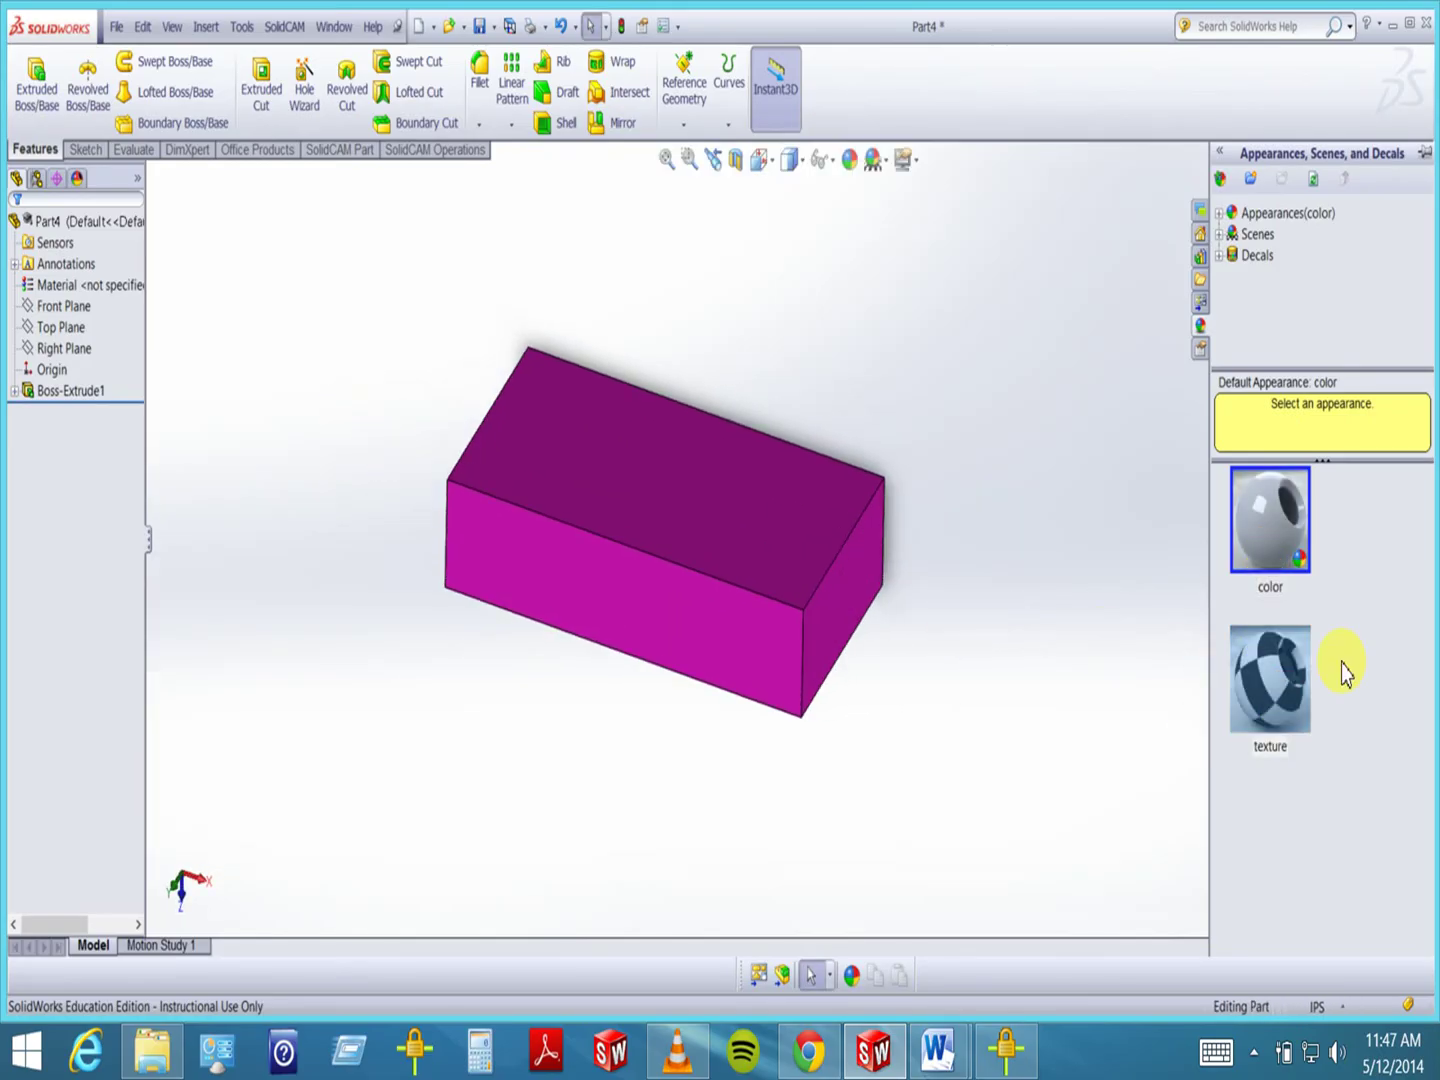
pyautogui.doubleClick(1275, 705)
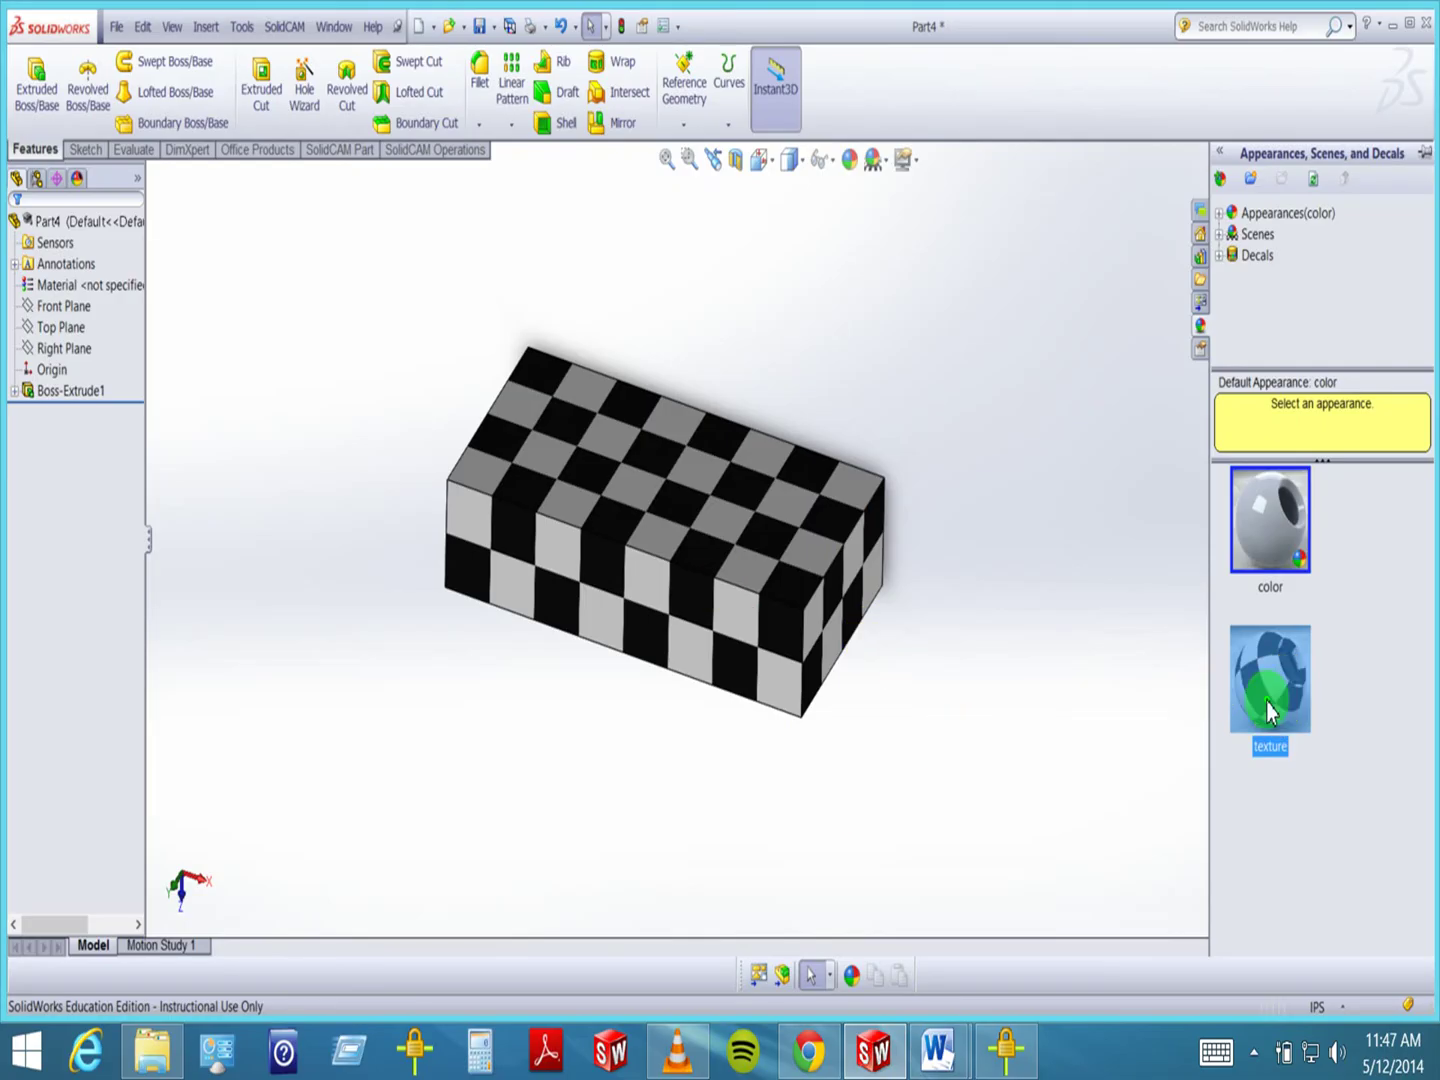
pyautogui.rightClick(1268, 710)
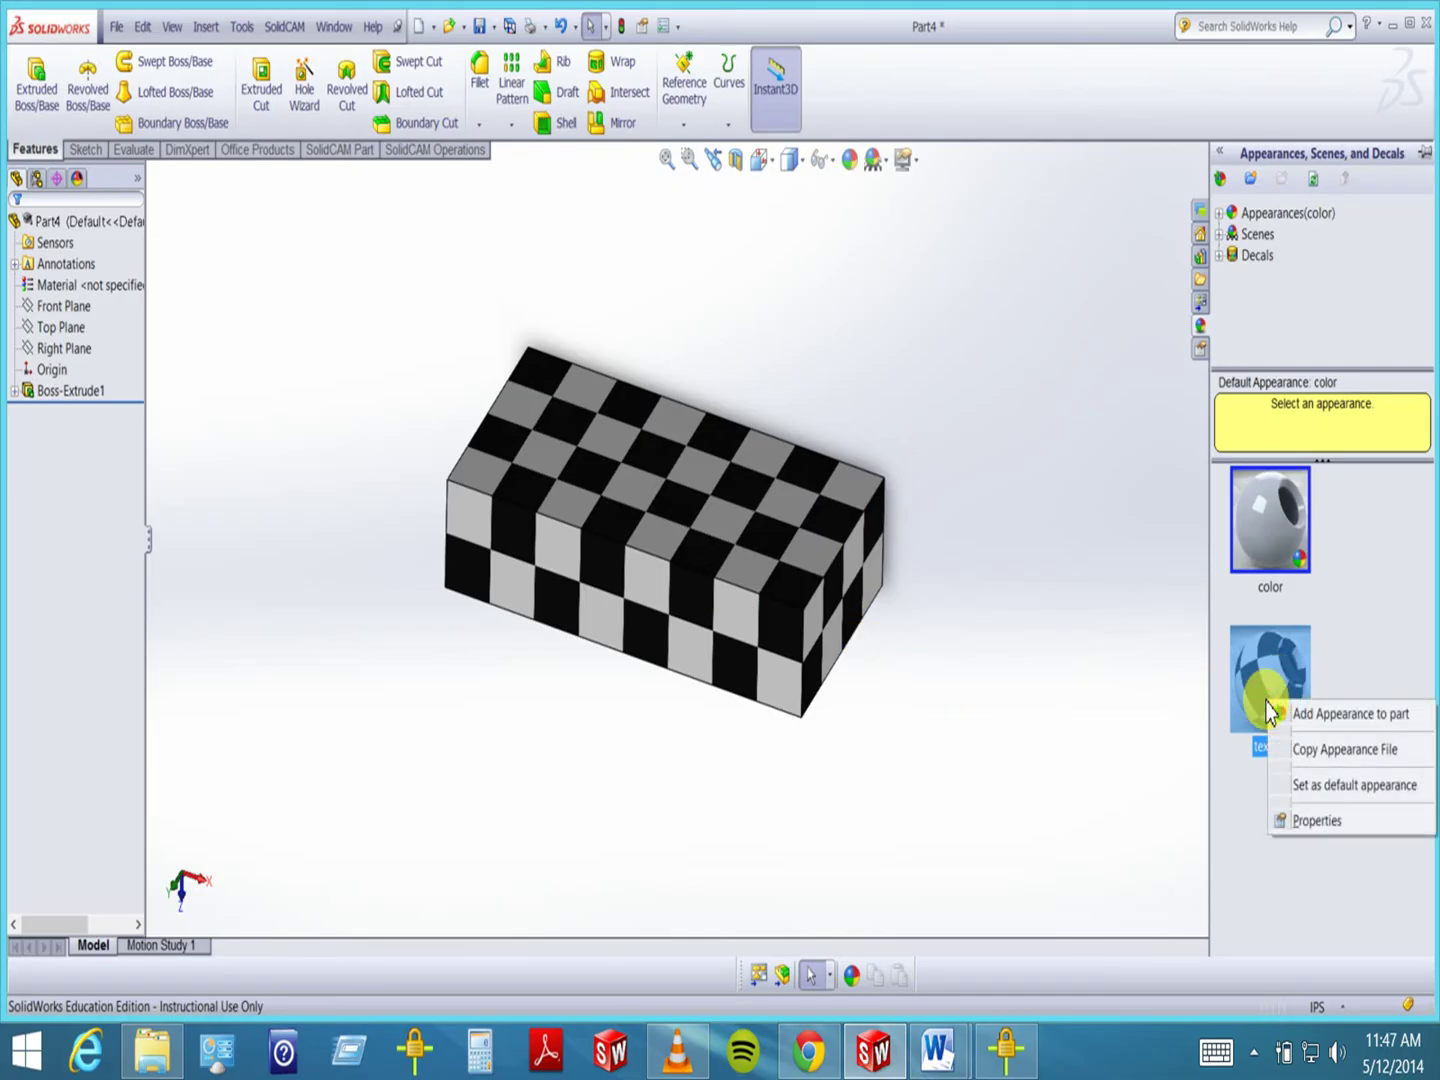
pyautogui.click(1318, 600)
pyautogui.moveTo(942, 659); pyautogui.dragTo(941, 597, button='middle')
pyautogui.click(284, 626)
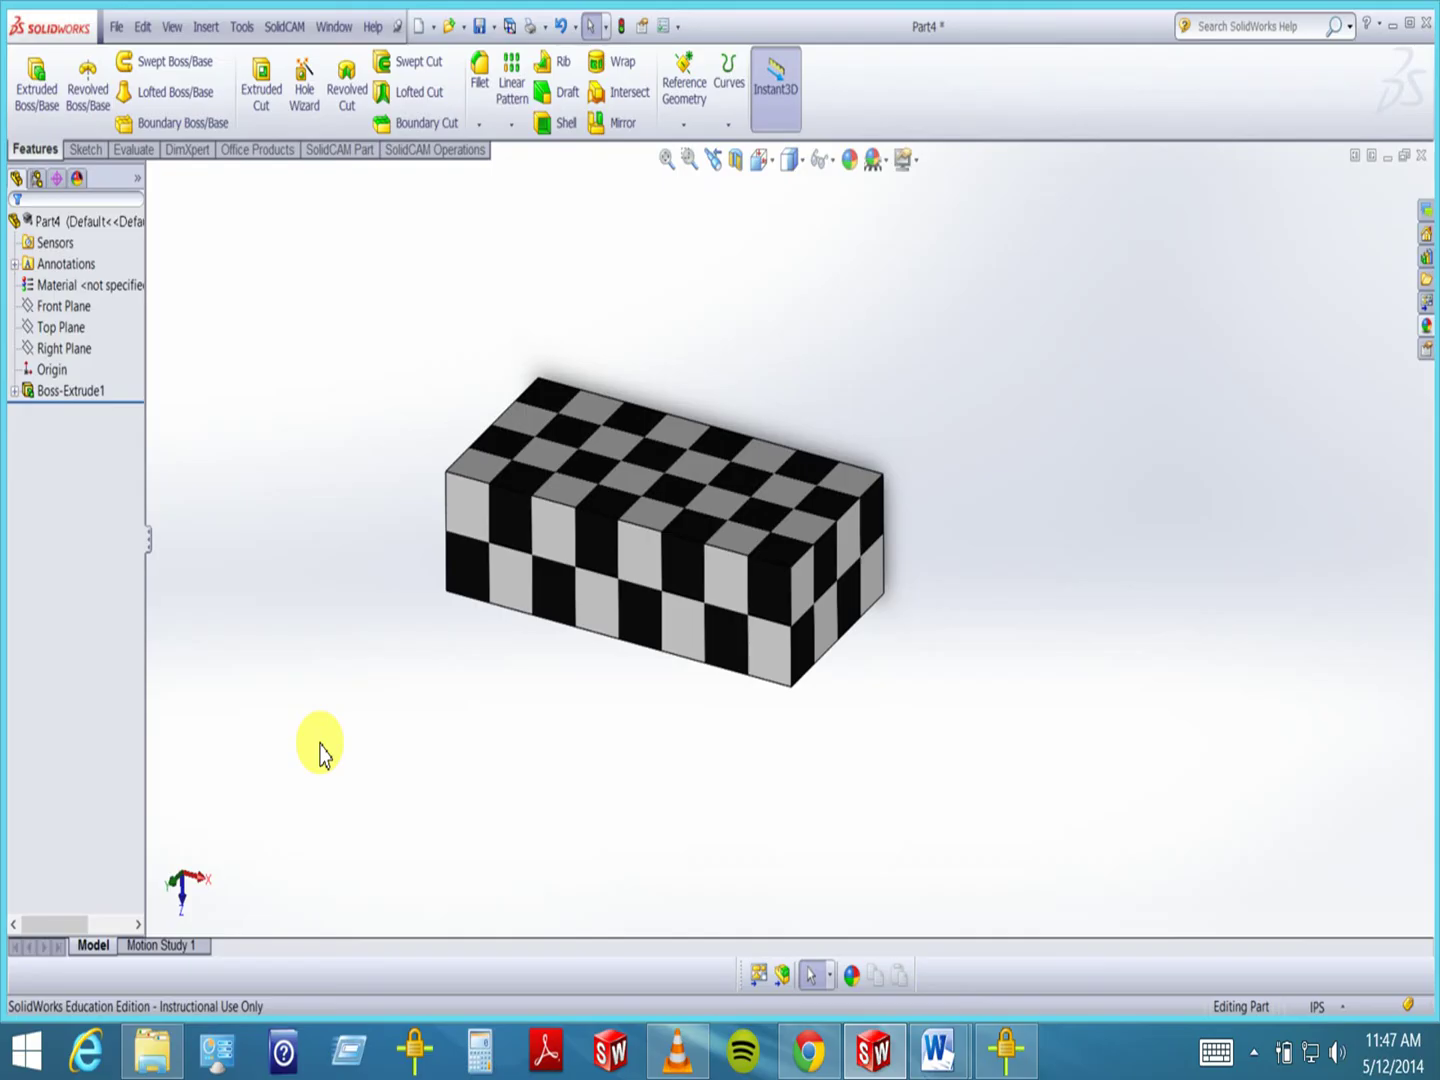
# - Hide the extruded block's body and show it again
pyautogui.click(68, 391)
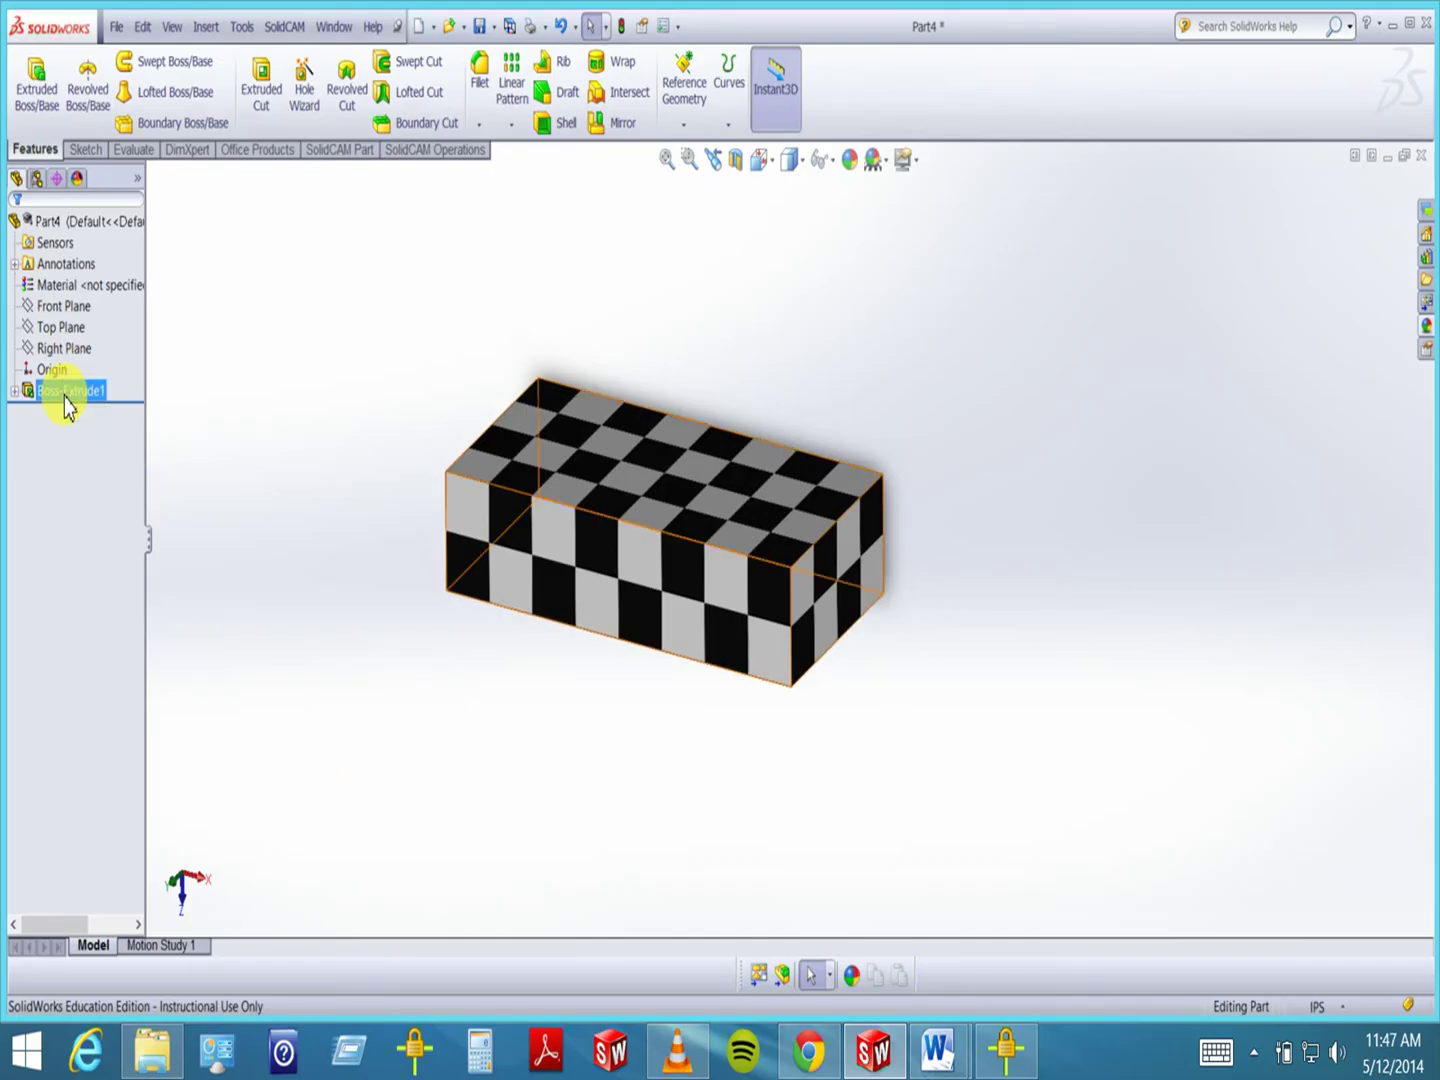
pyautogui.rightClick(64, 400)
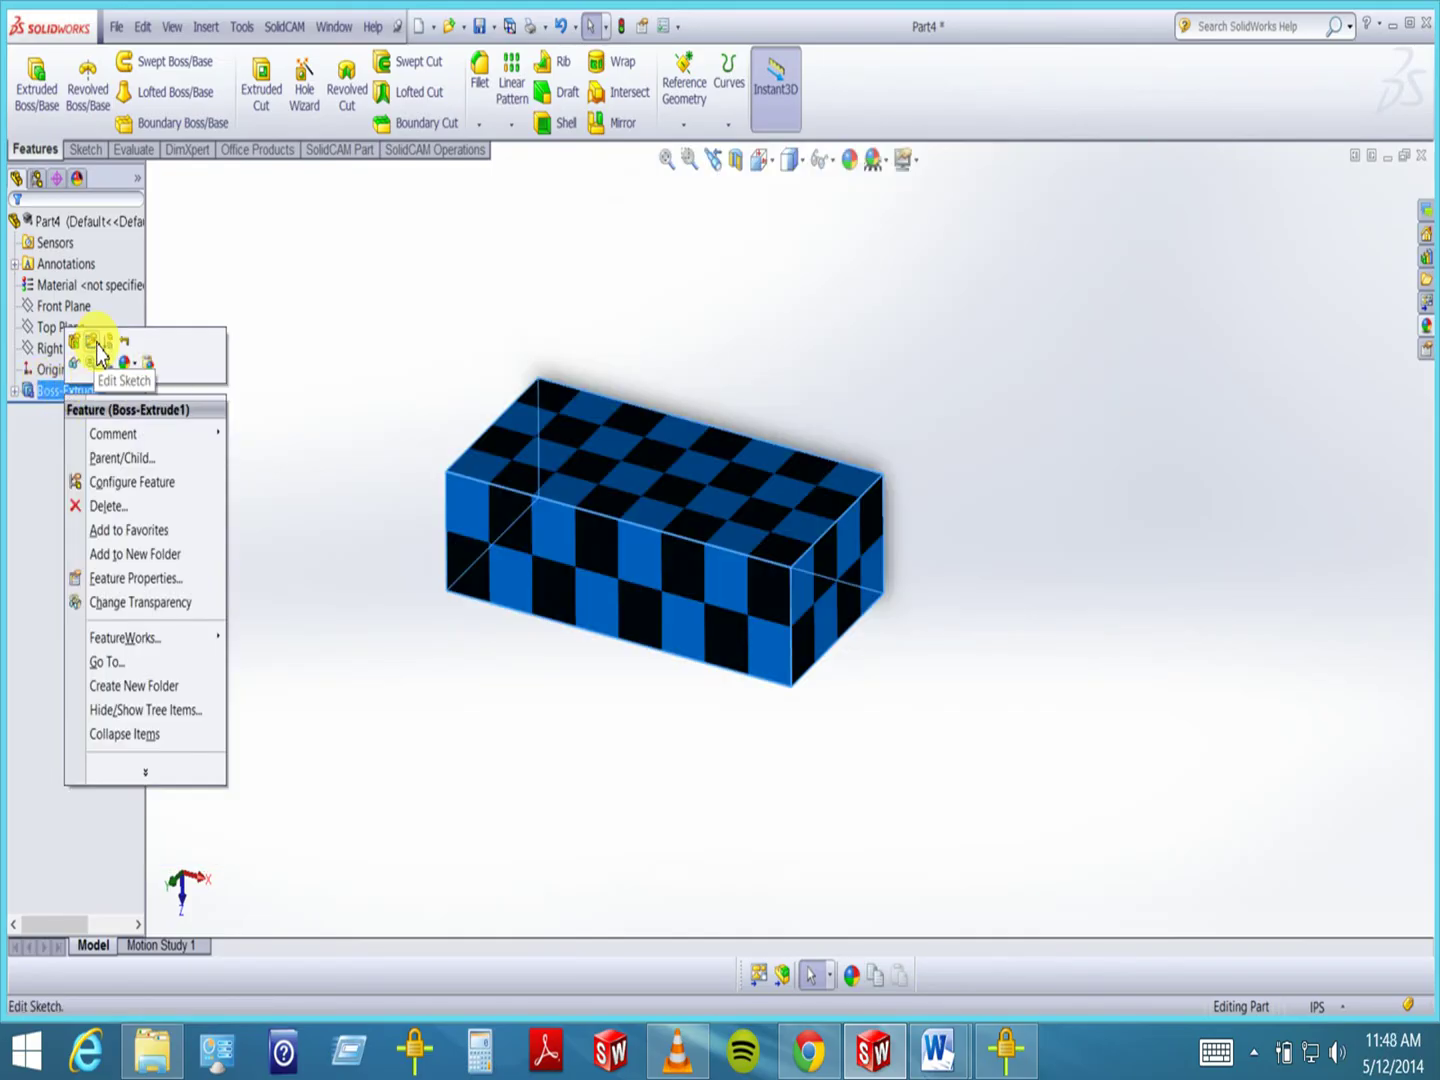
pyautogui.click(76, 370)
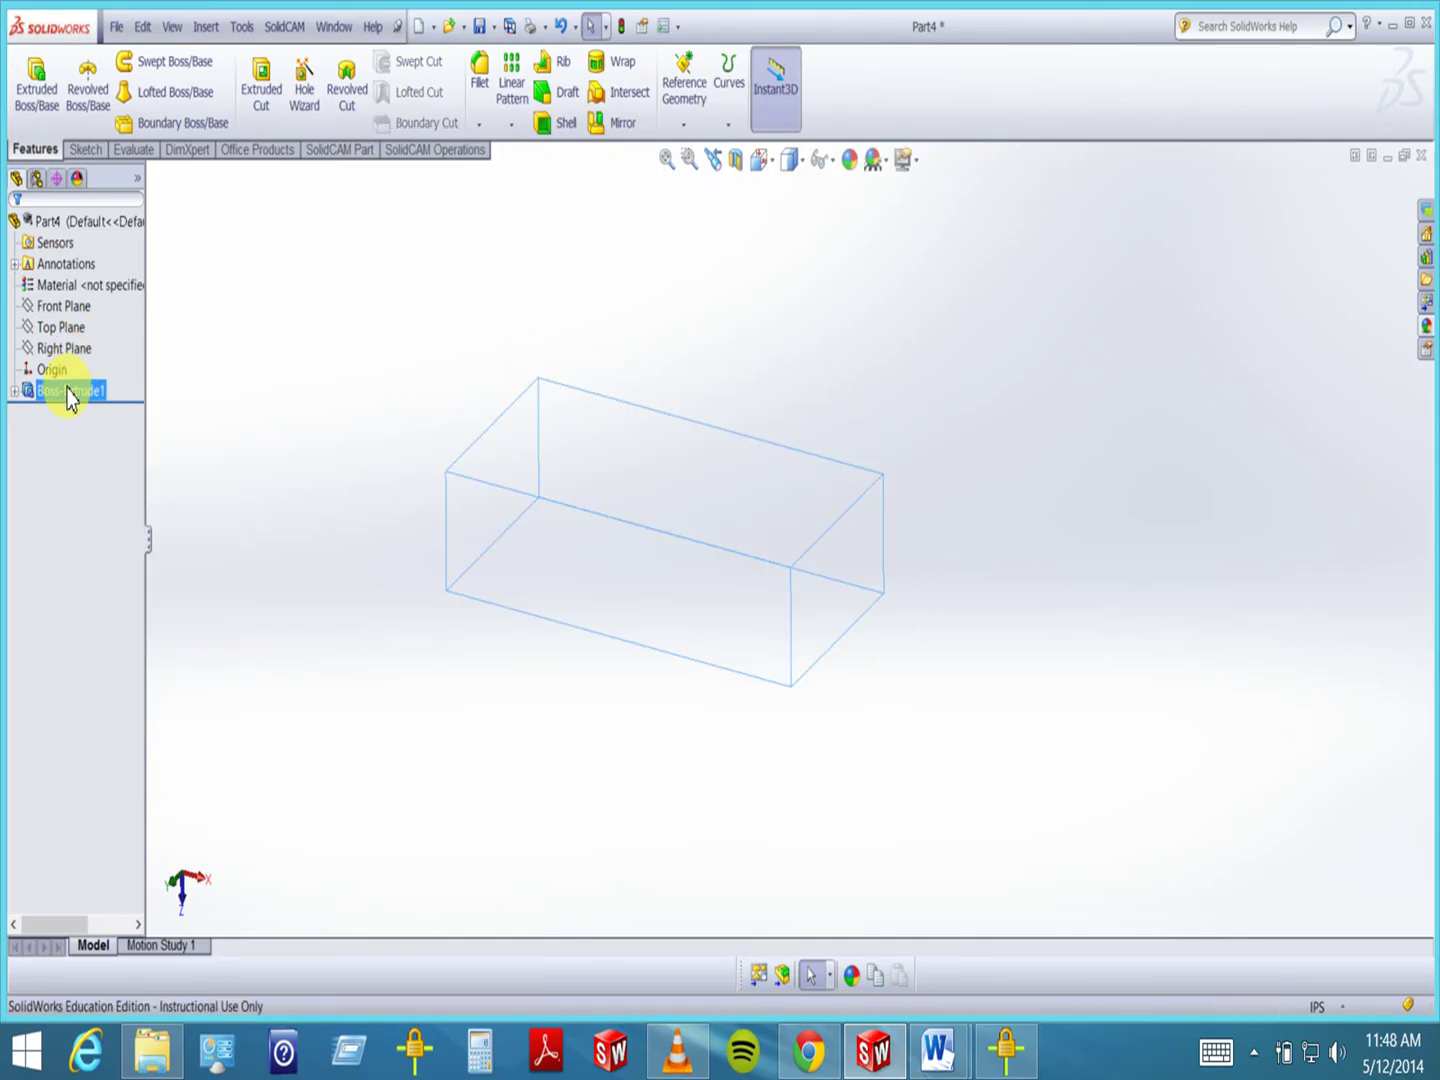
pyautogui.rightClick(60, 398)
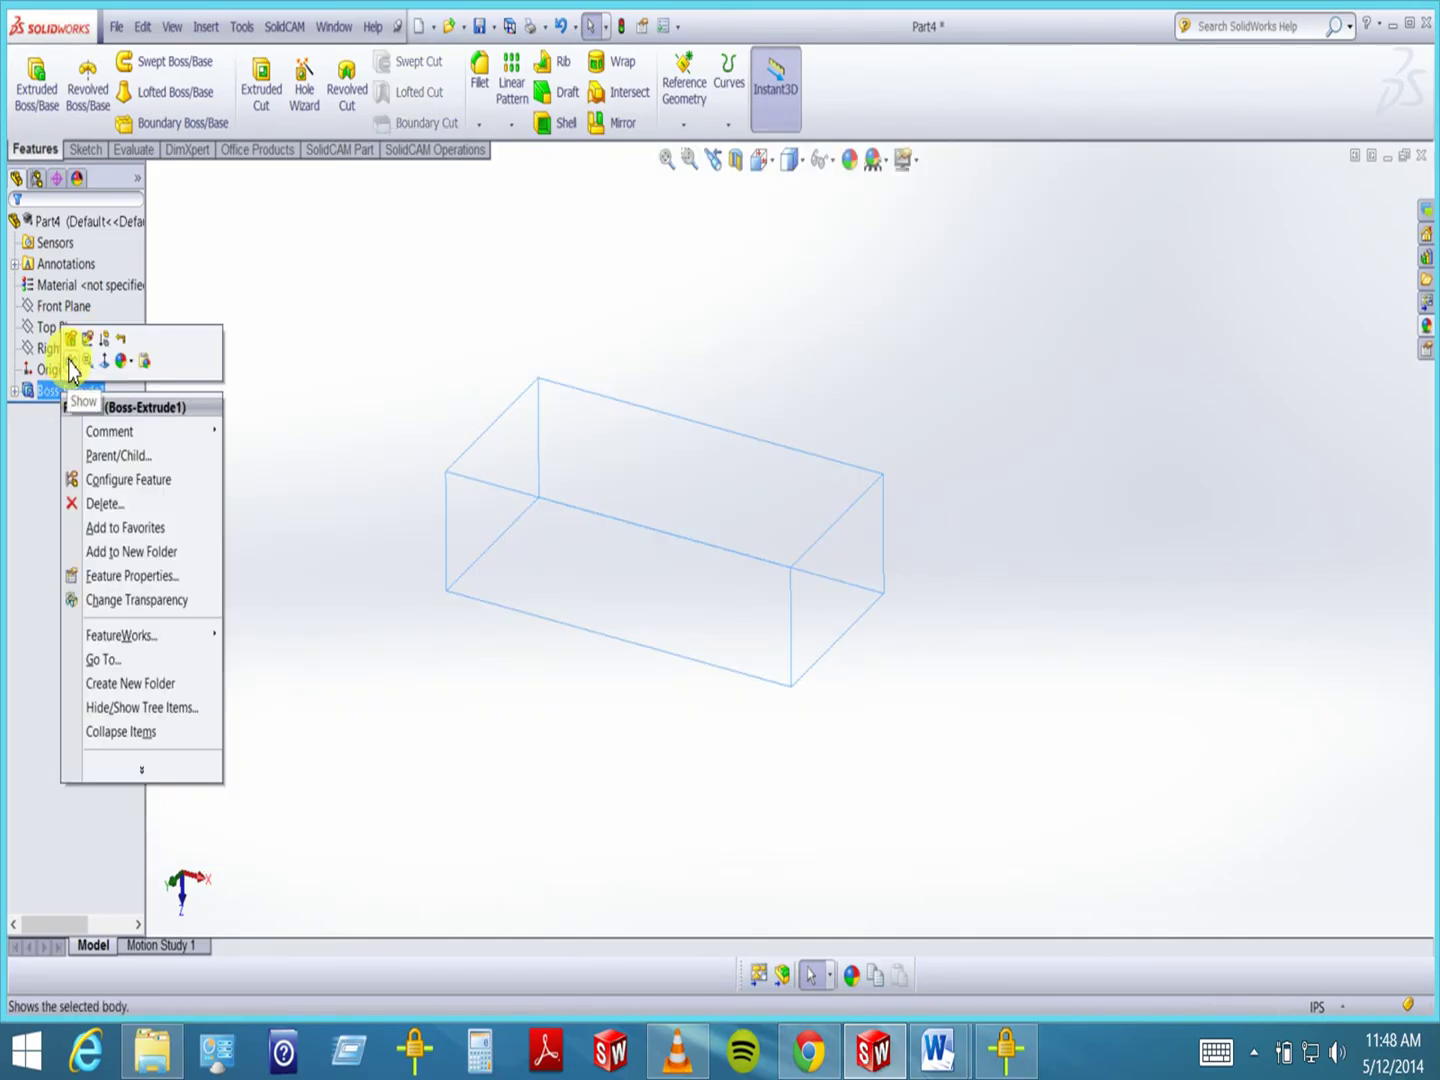
pyautogui.click(70, 365)
# - Suppress the Boss-Extrude1 feature
pyautogui.rightClick(65, 398)
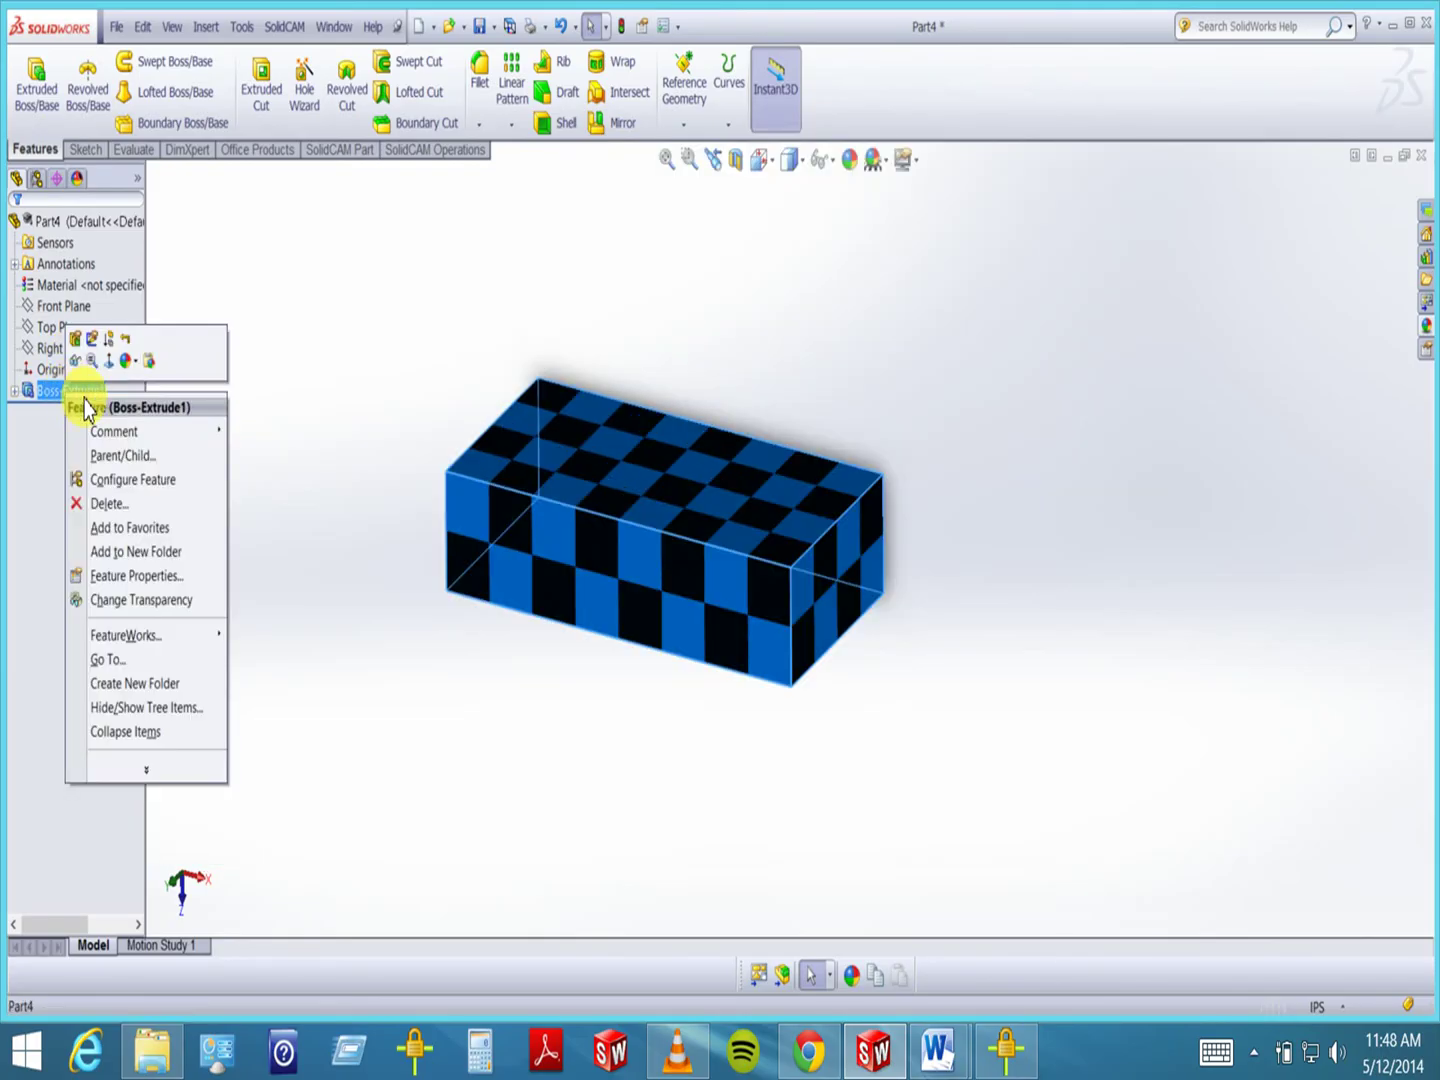
pyautogui.click(109, 341)
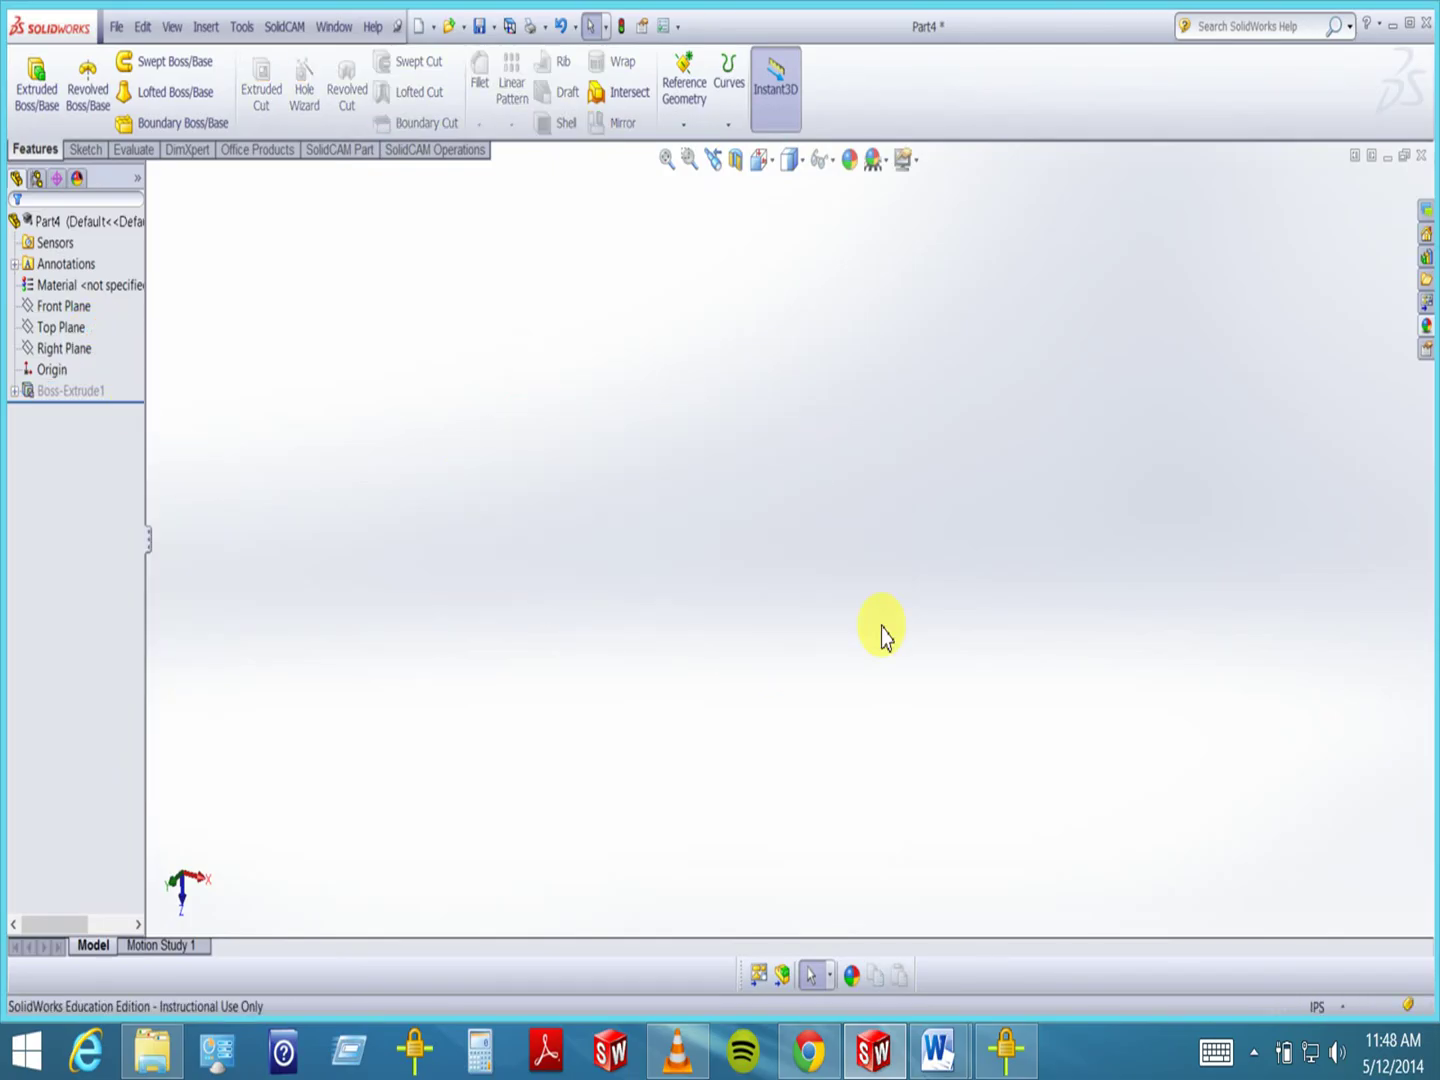
# - Unsuppress the Boss-Extrude1 feature
pyautogui.click(36, 390)
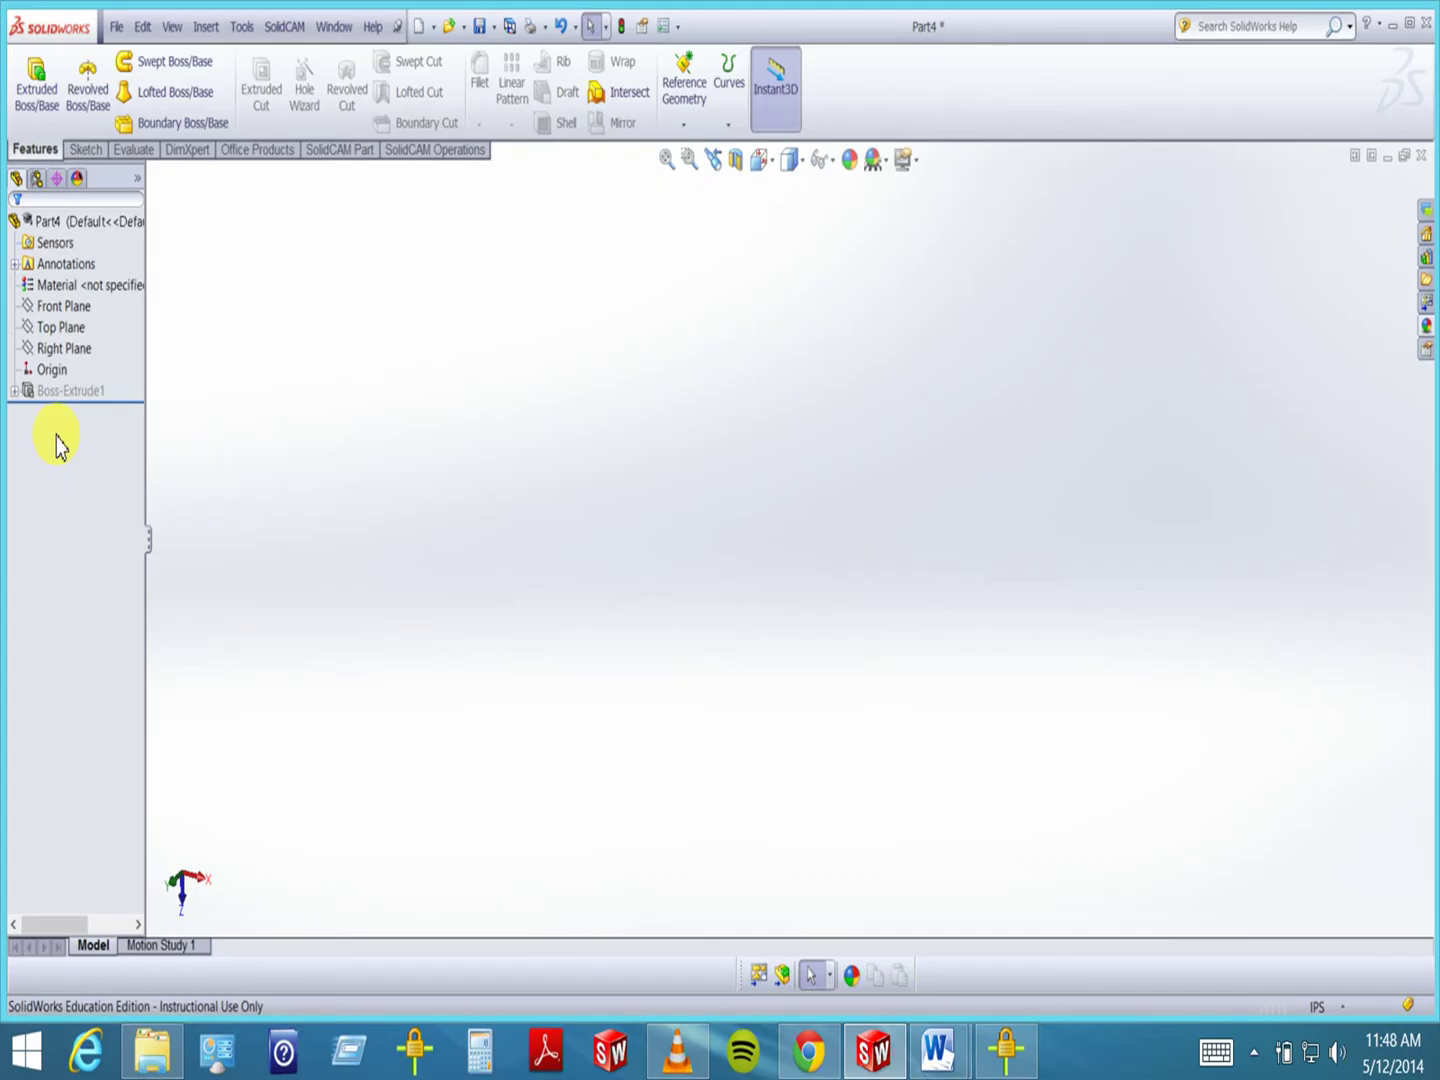
pyautogui.rightClick(61, 400)
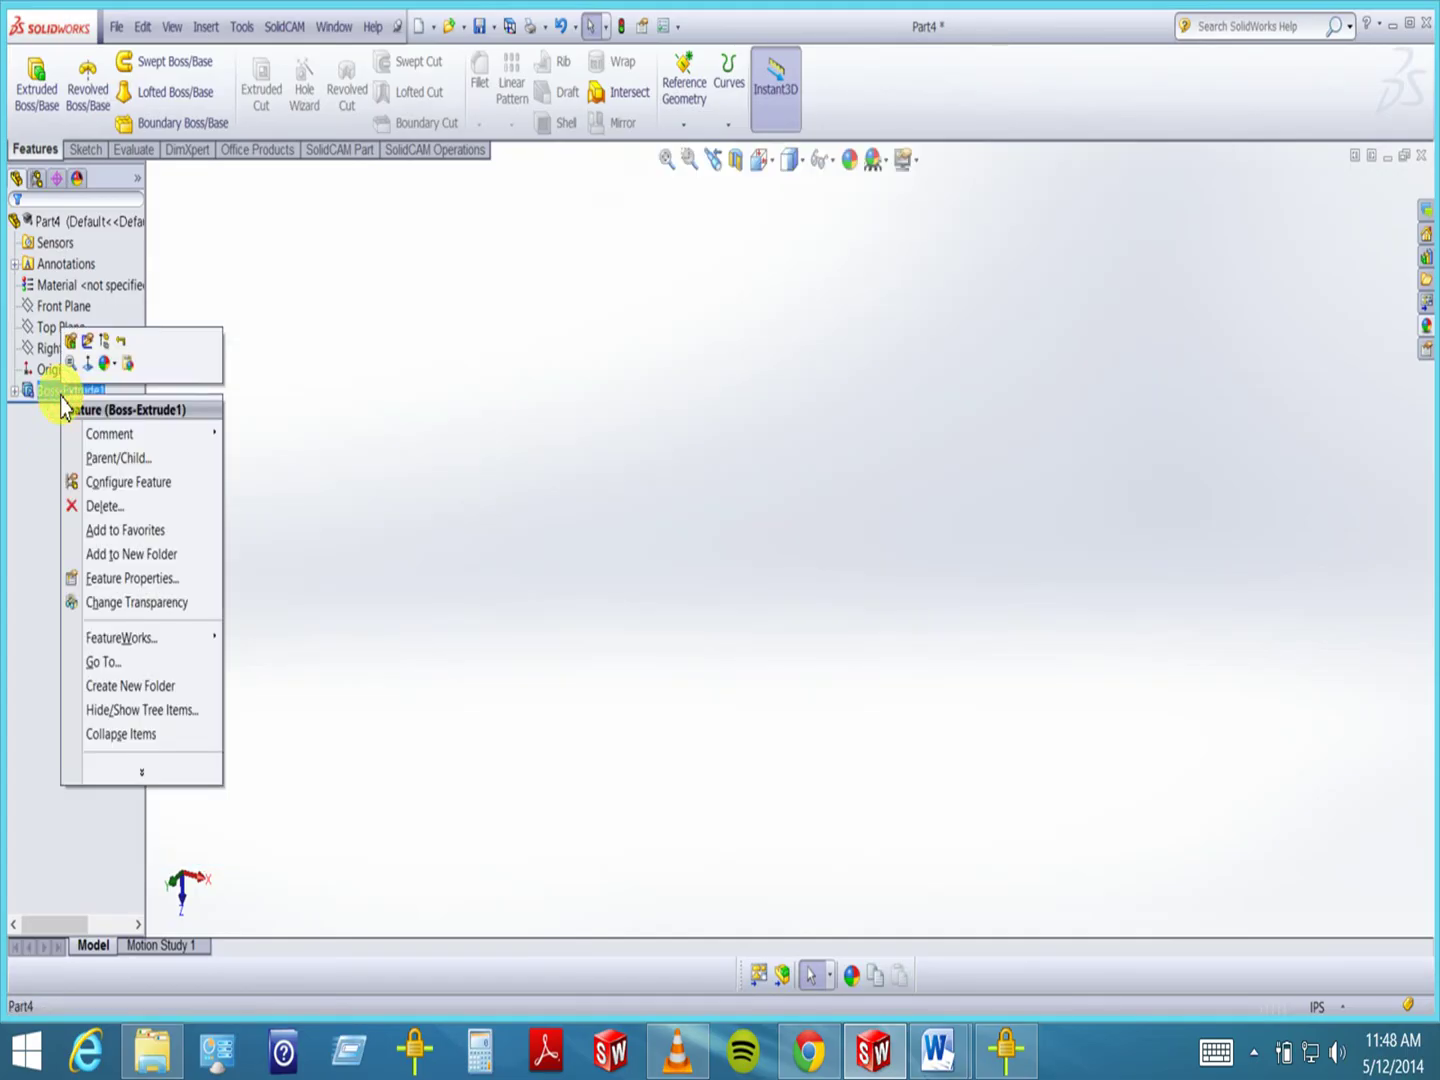
pyautogui.click(104, 341)
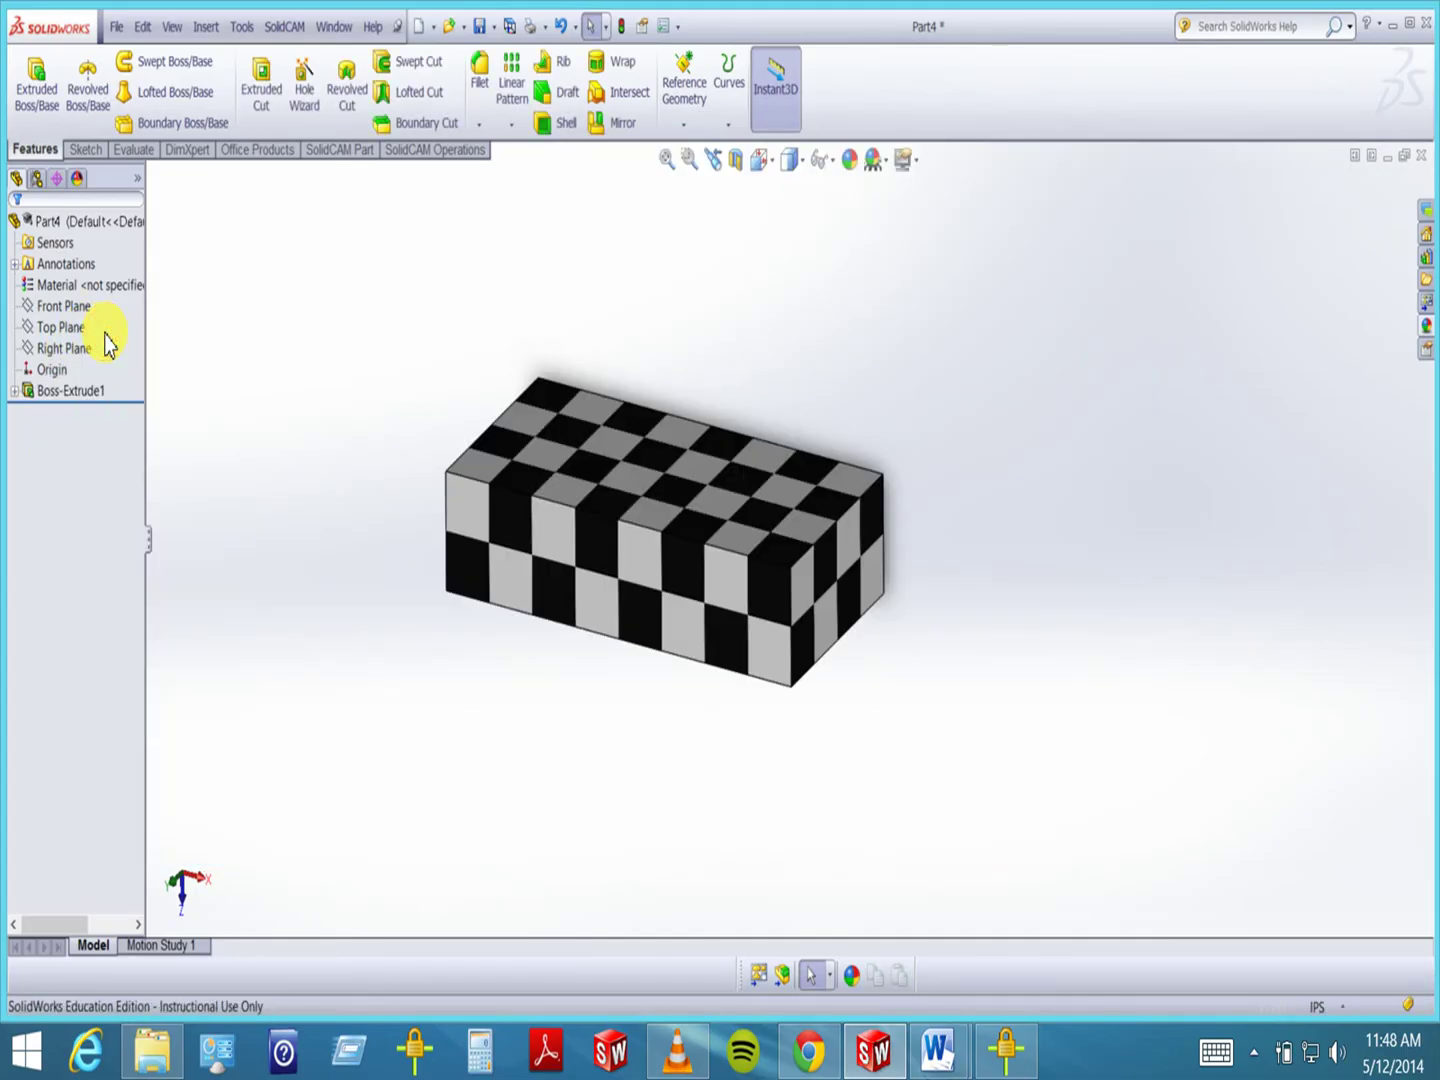
pyautogui.rightClick(89, 394)
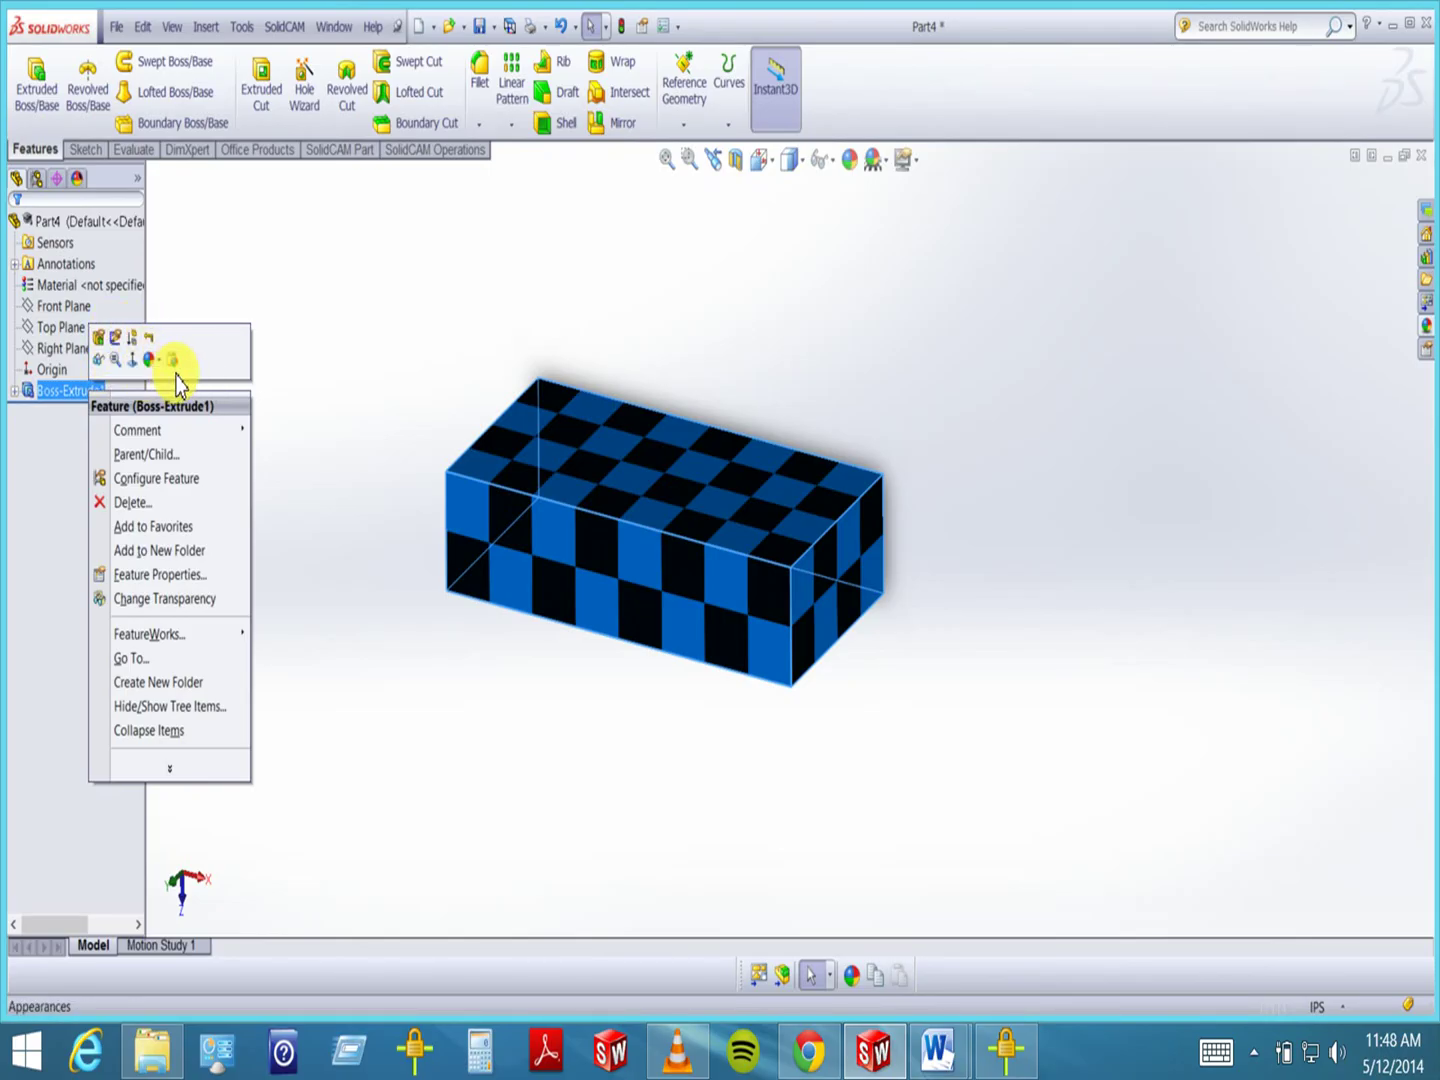
pyautogui.click(47, 462)
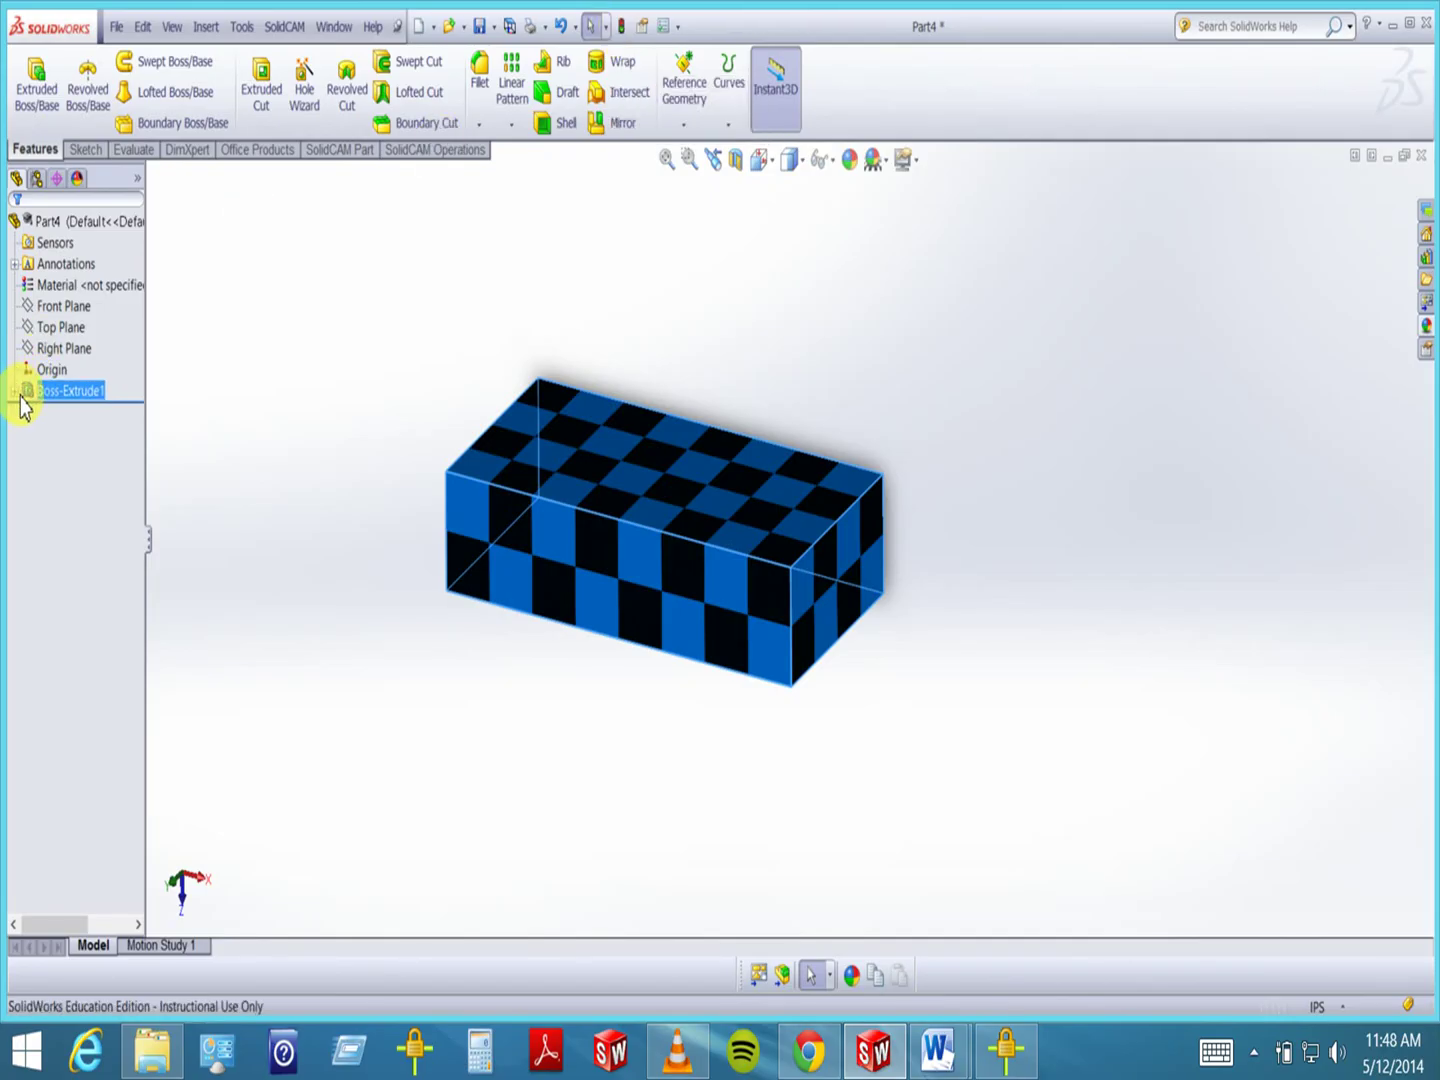
pyautogui.click(33, 435)
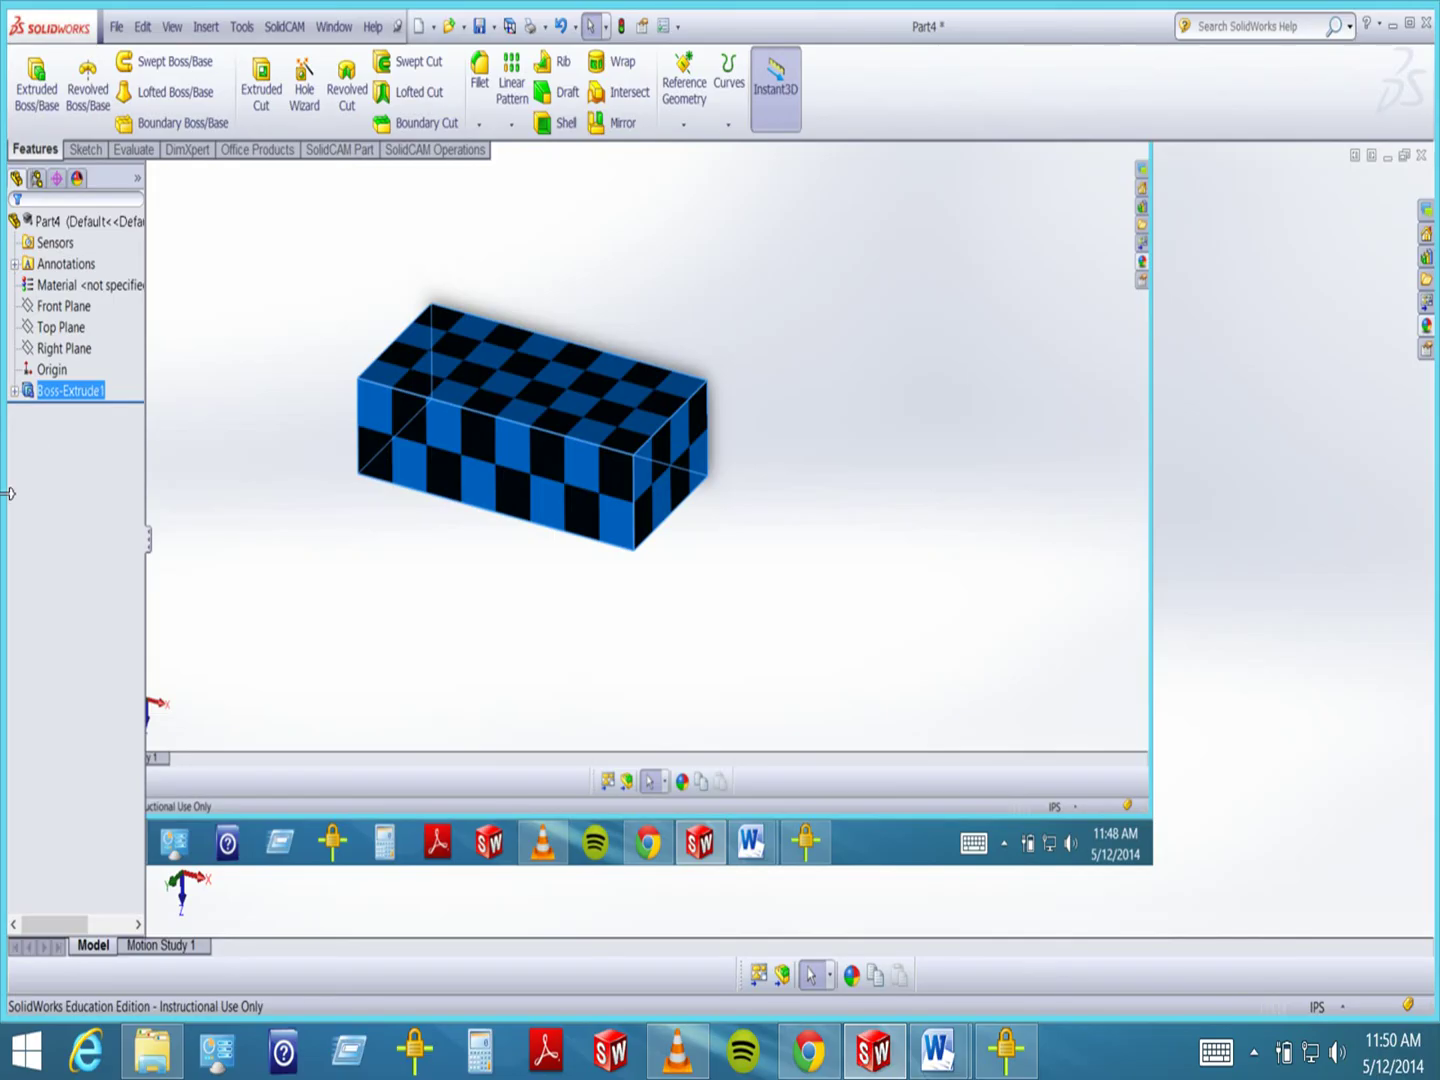
pyautogui.click(50, 538)
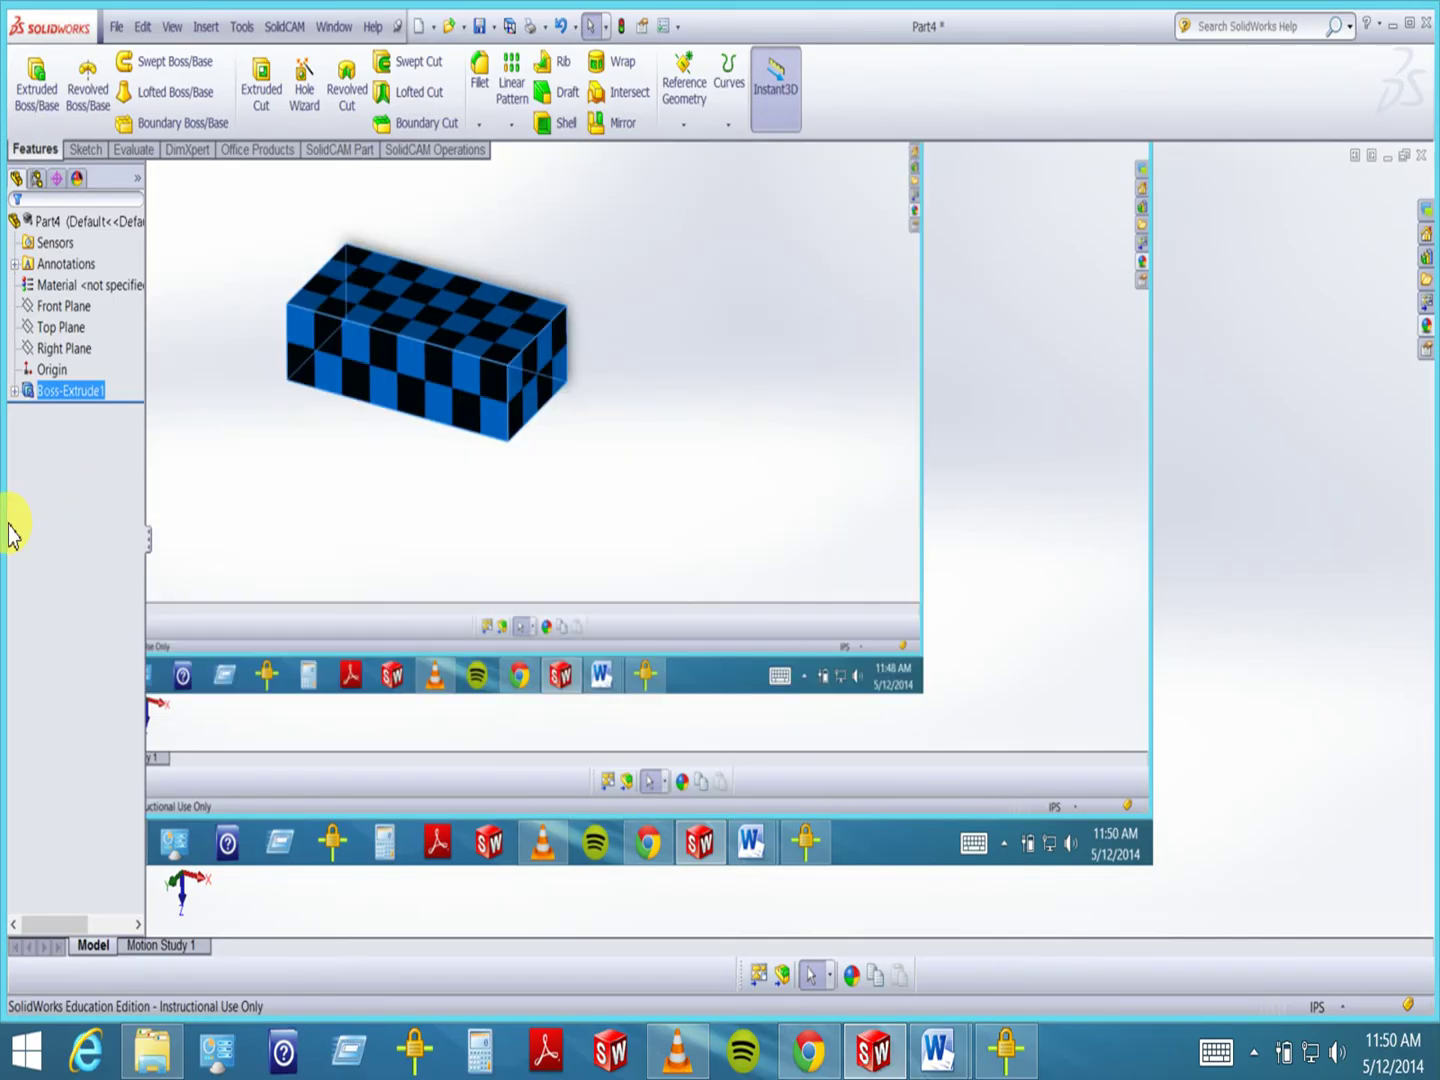
pyautogui.click(30, 515)
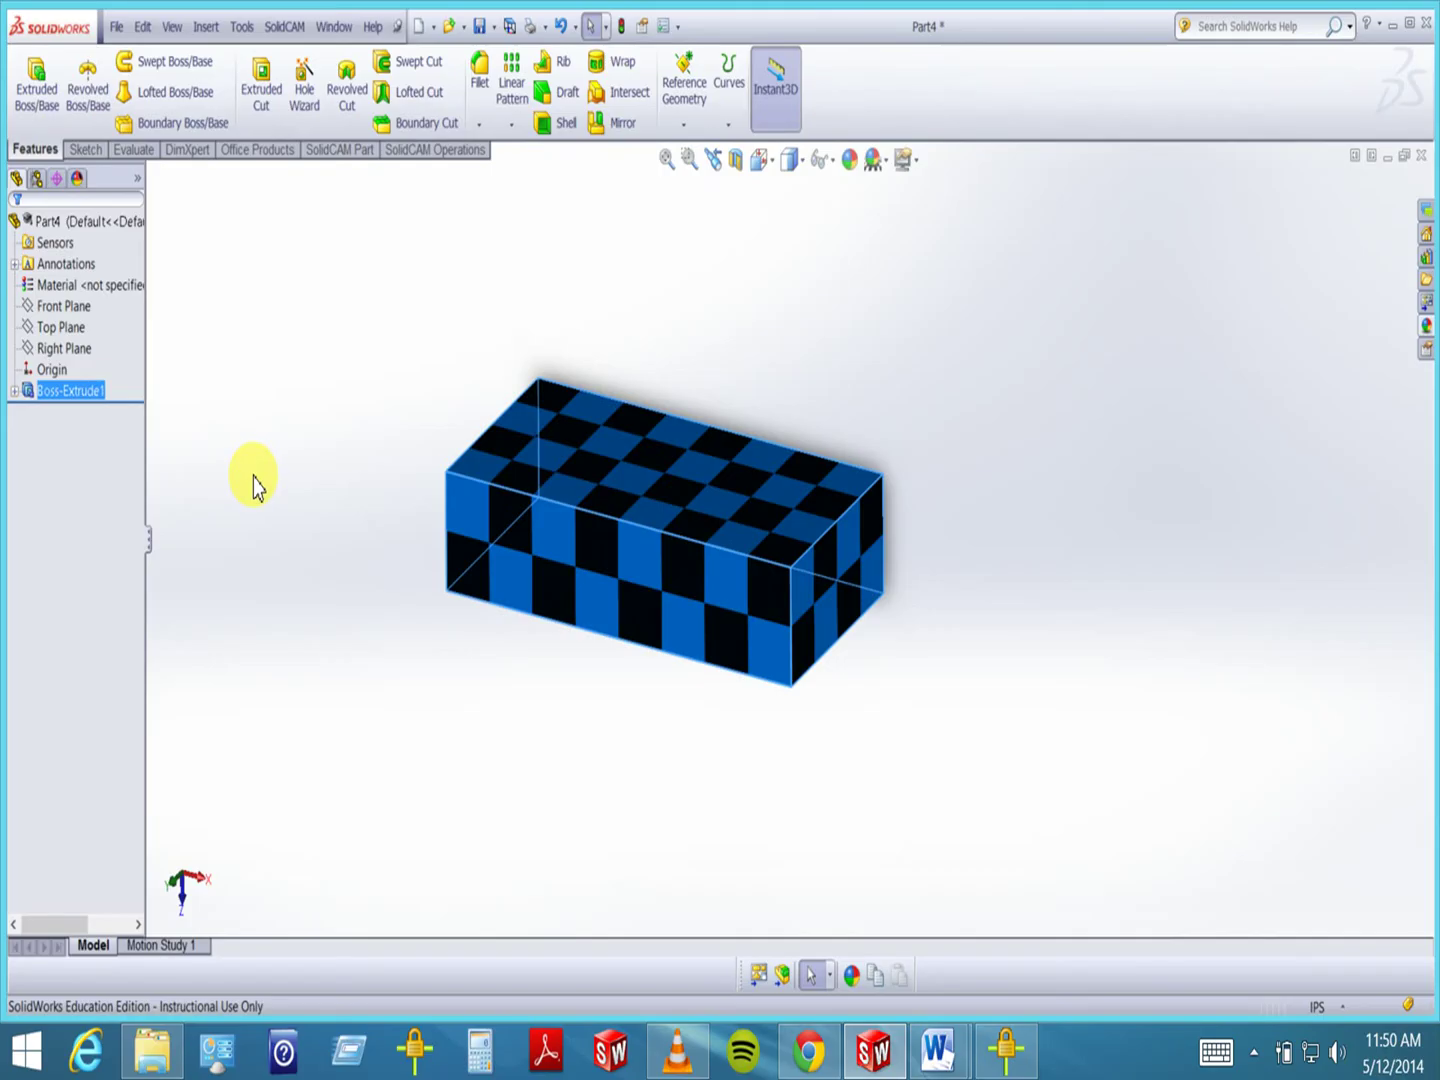
# - Close the checkered part without saving and create a new part from the Aerospace - Imperial template
pyautogui.click(1423, 157)
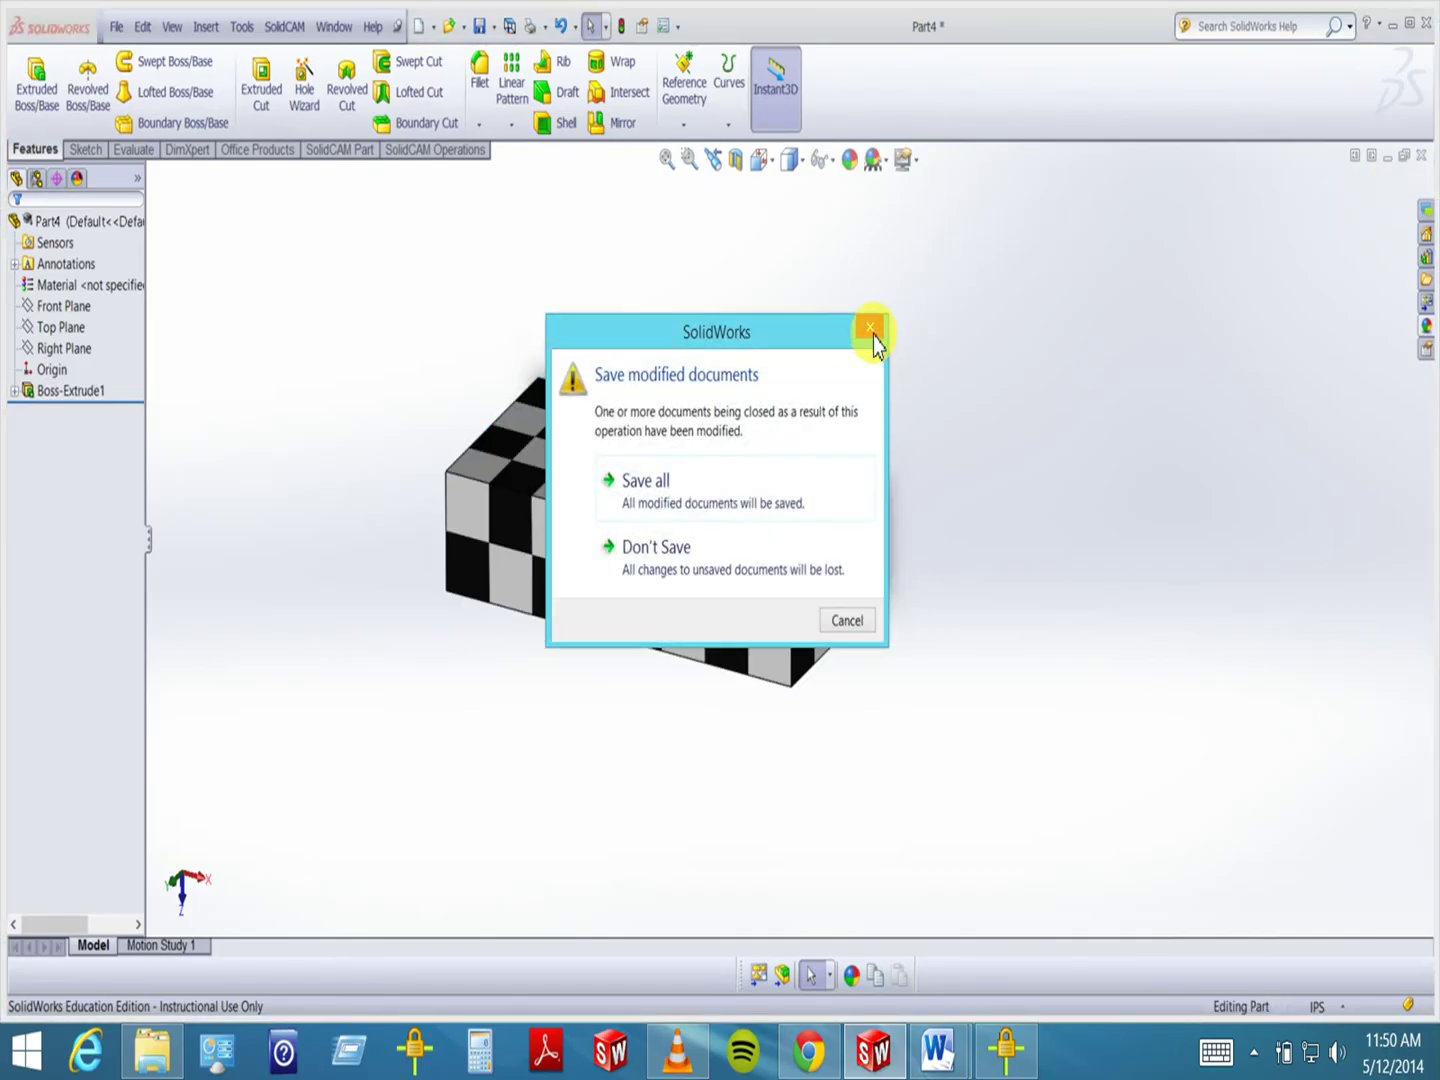
pyautogui.click(727, 570)
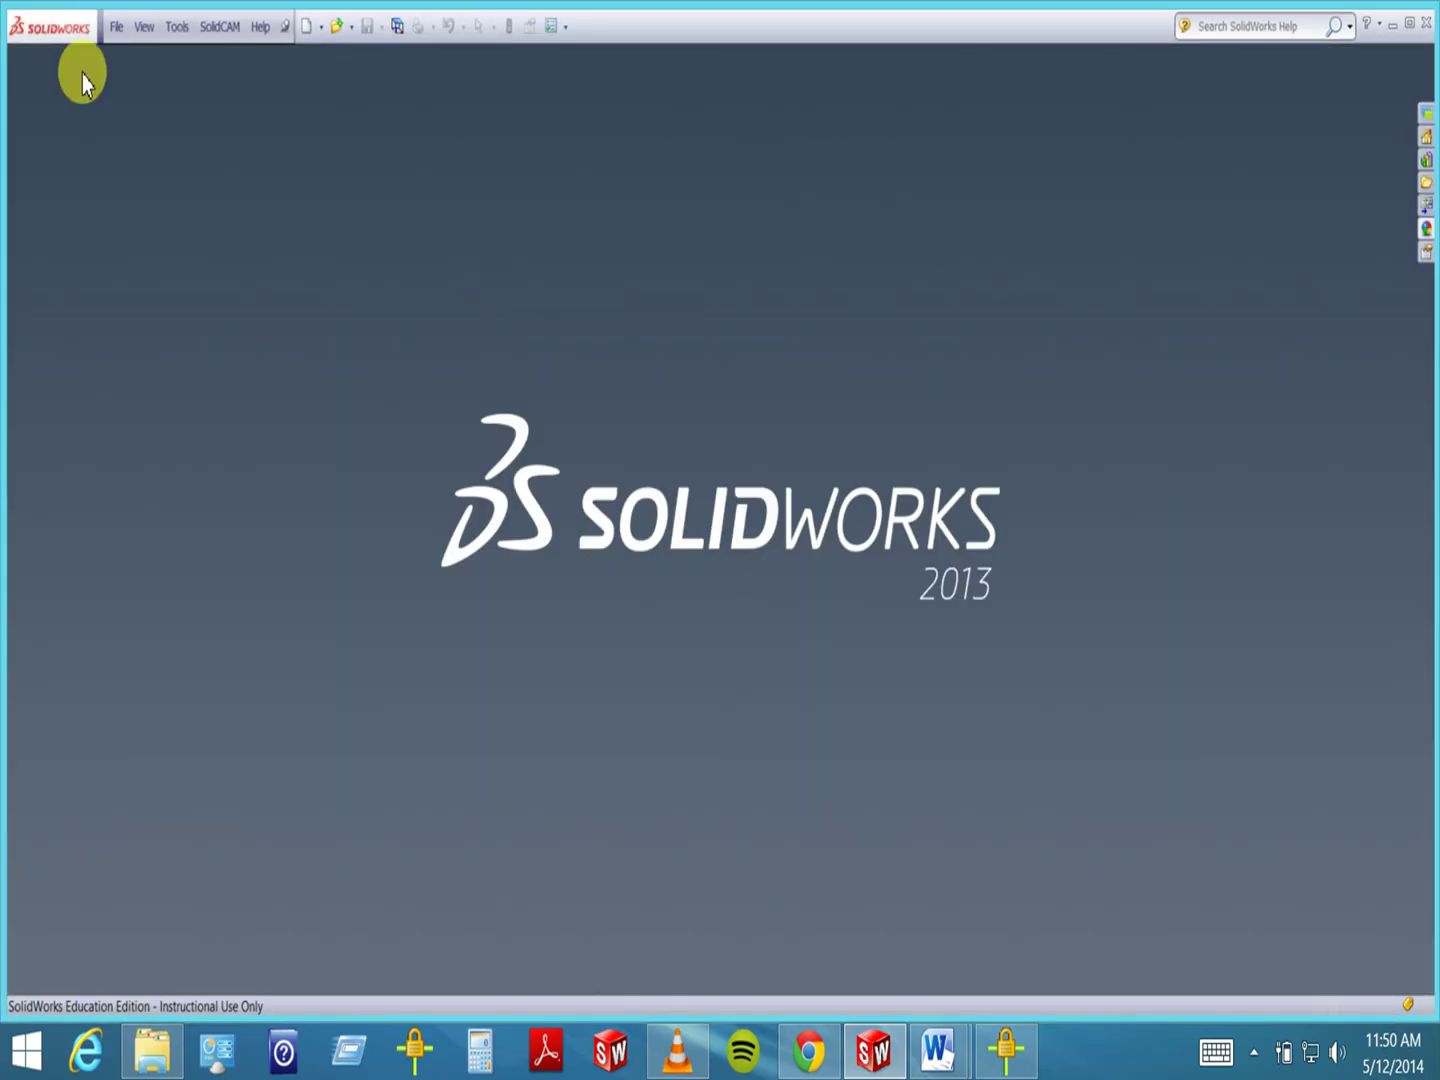
pyautogui.click(116, 28)
pyautogui.click(125, 58)
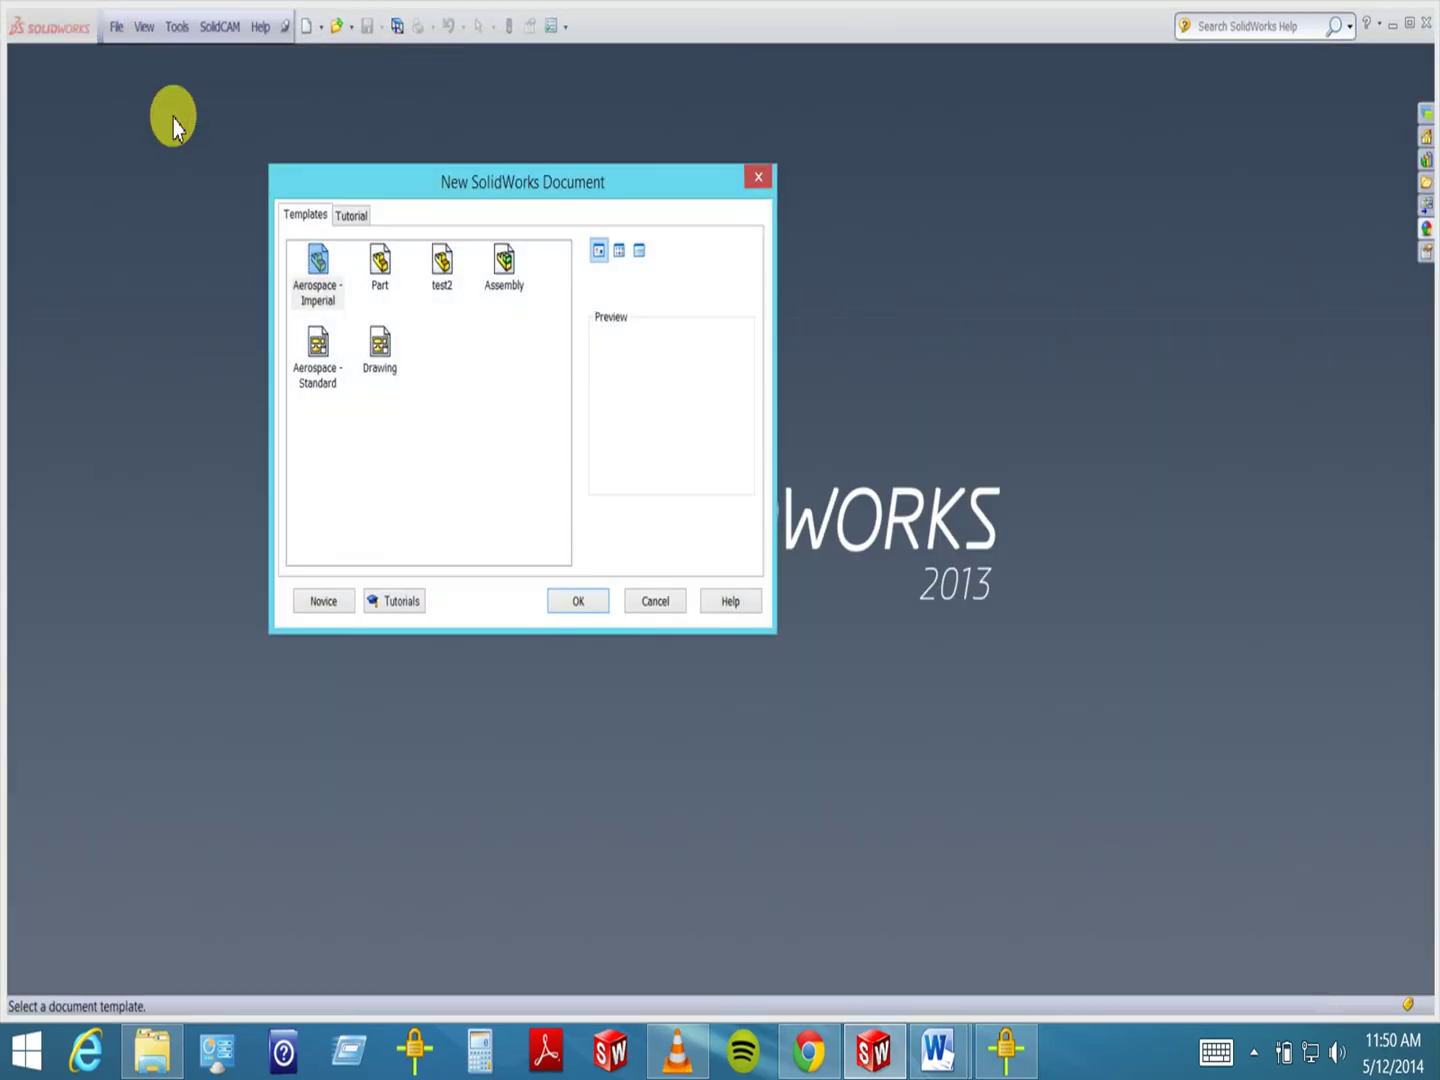
pyautogui.click(315, 268)
pyautogui.doubleClick(315, 268)
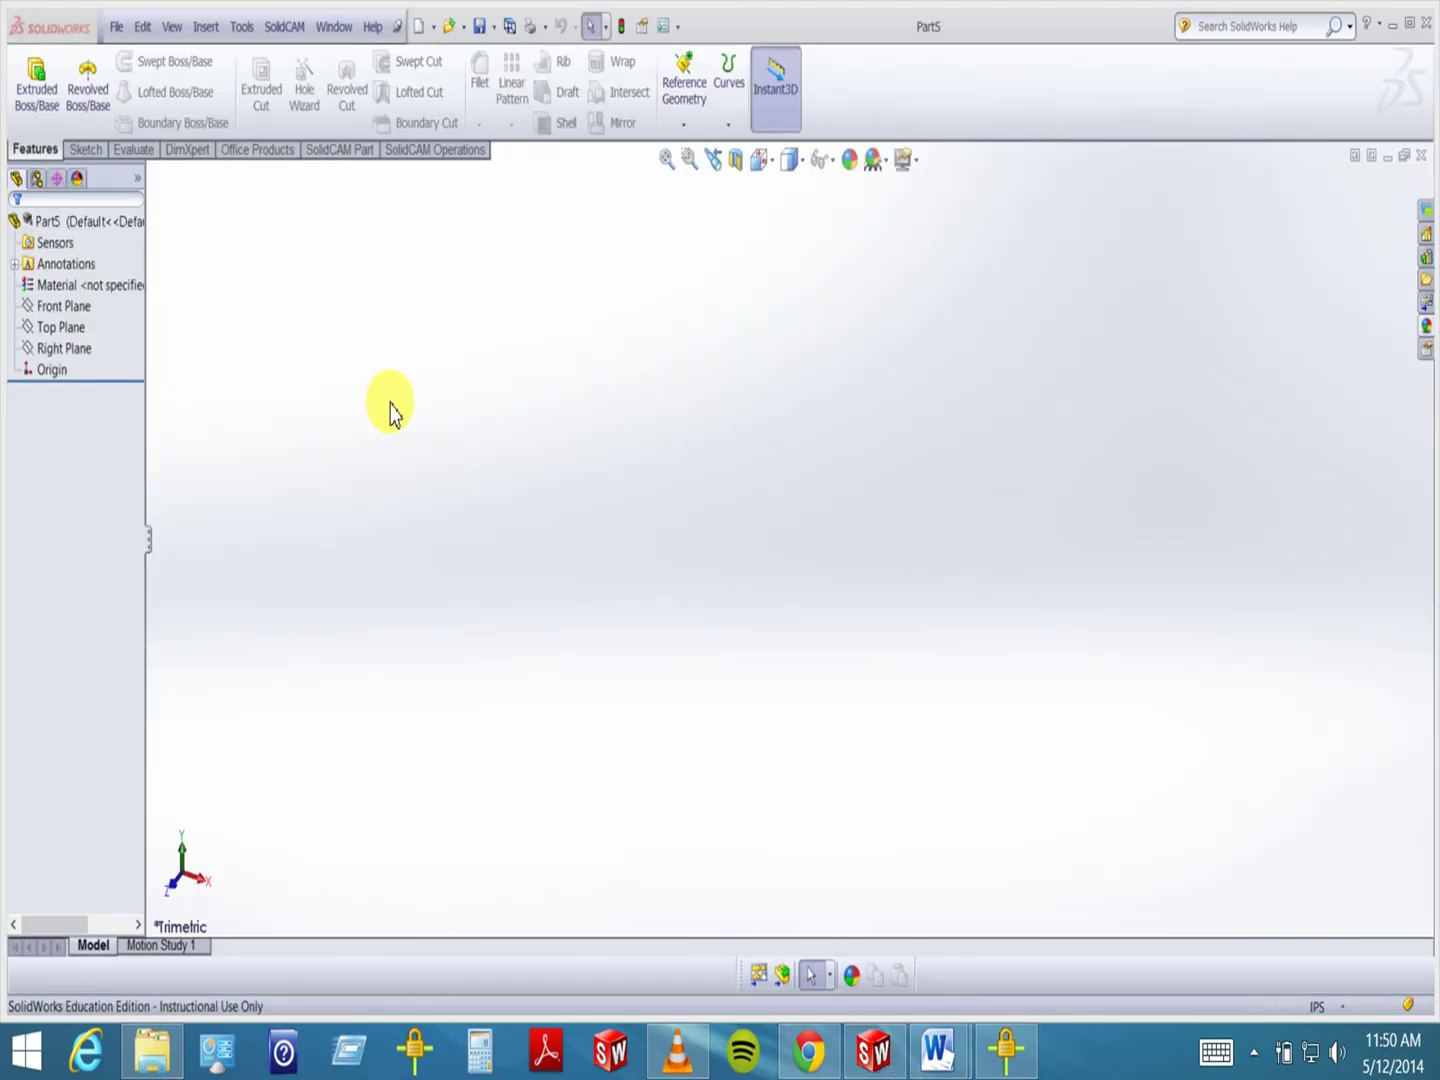
# - Sketch a corner rectangle on the Top Plane starting at the origin, with its vertical sides about 0.99 in long
pyautogui.click(74, 148)
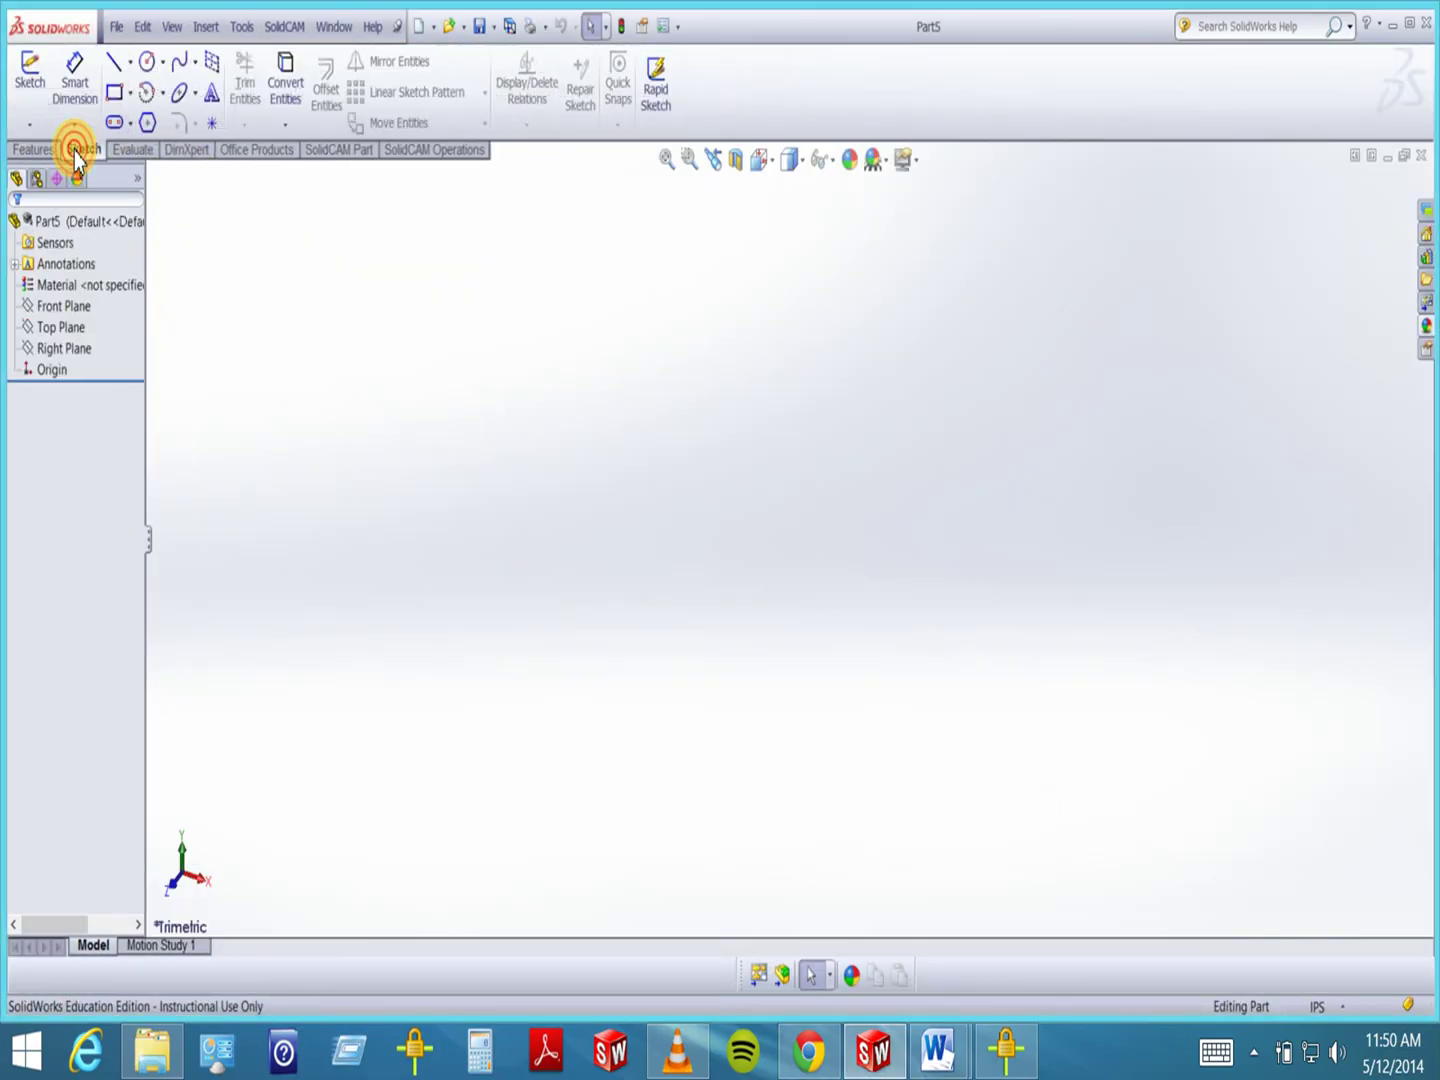
pyautogui.click(117, 93)
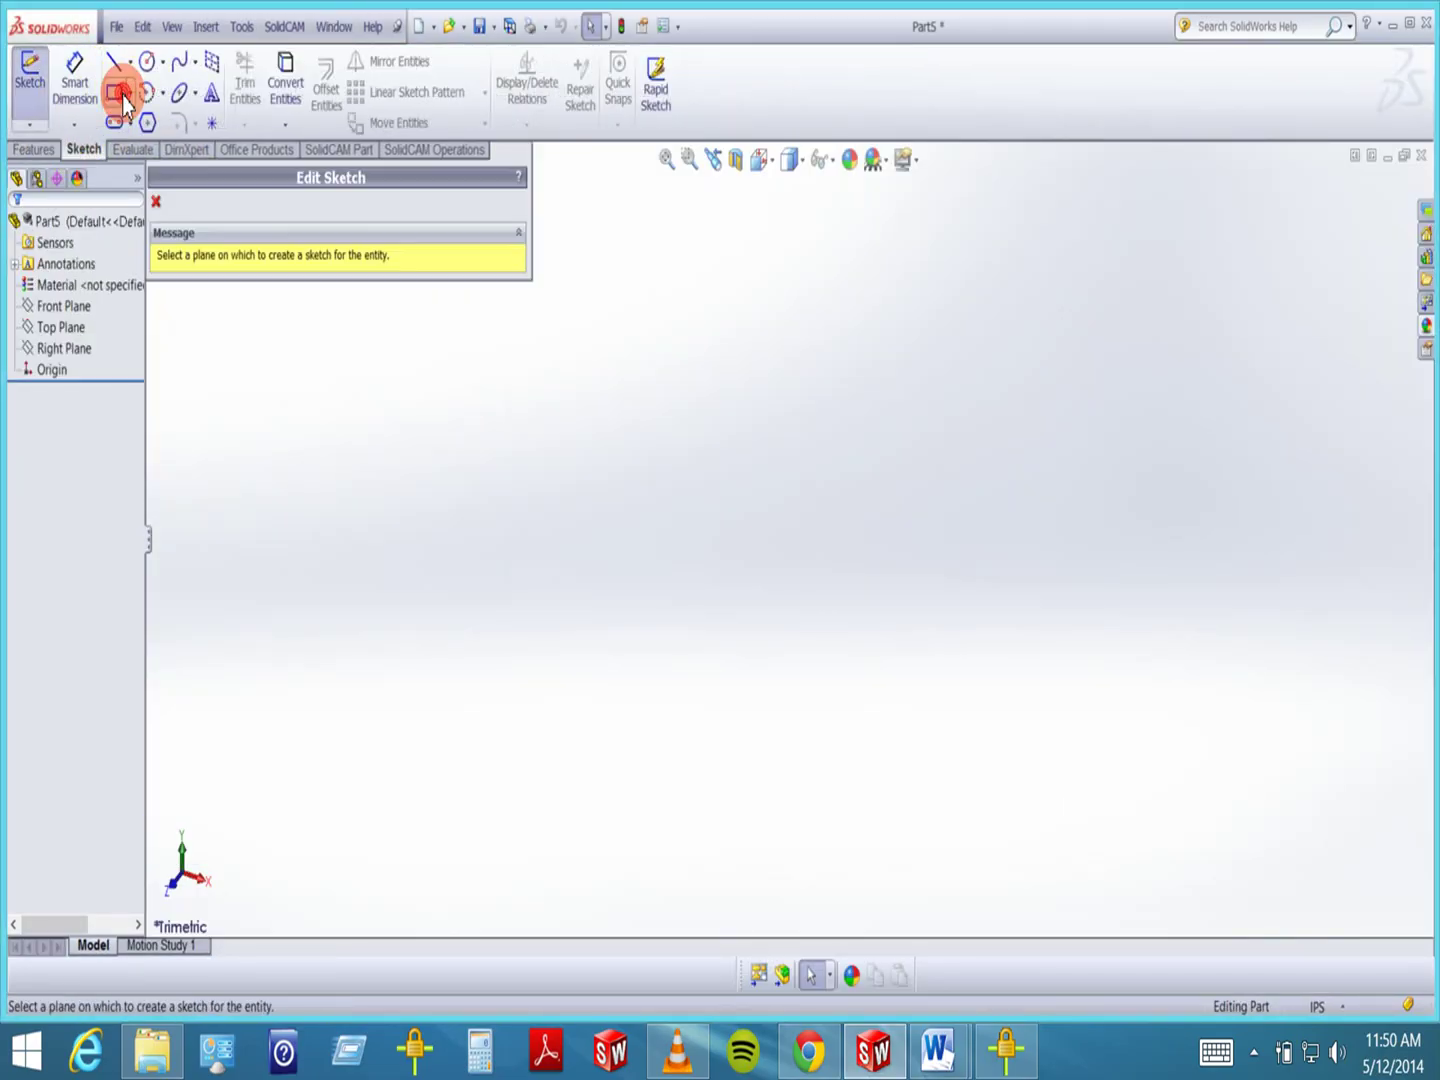
pyautogui.click(586, 740)
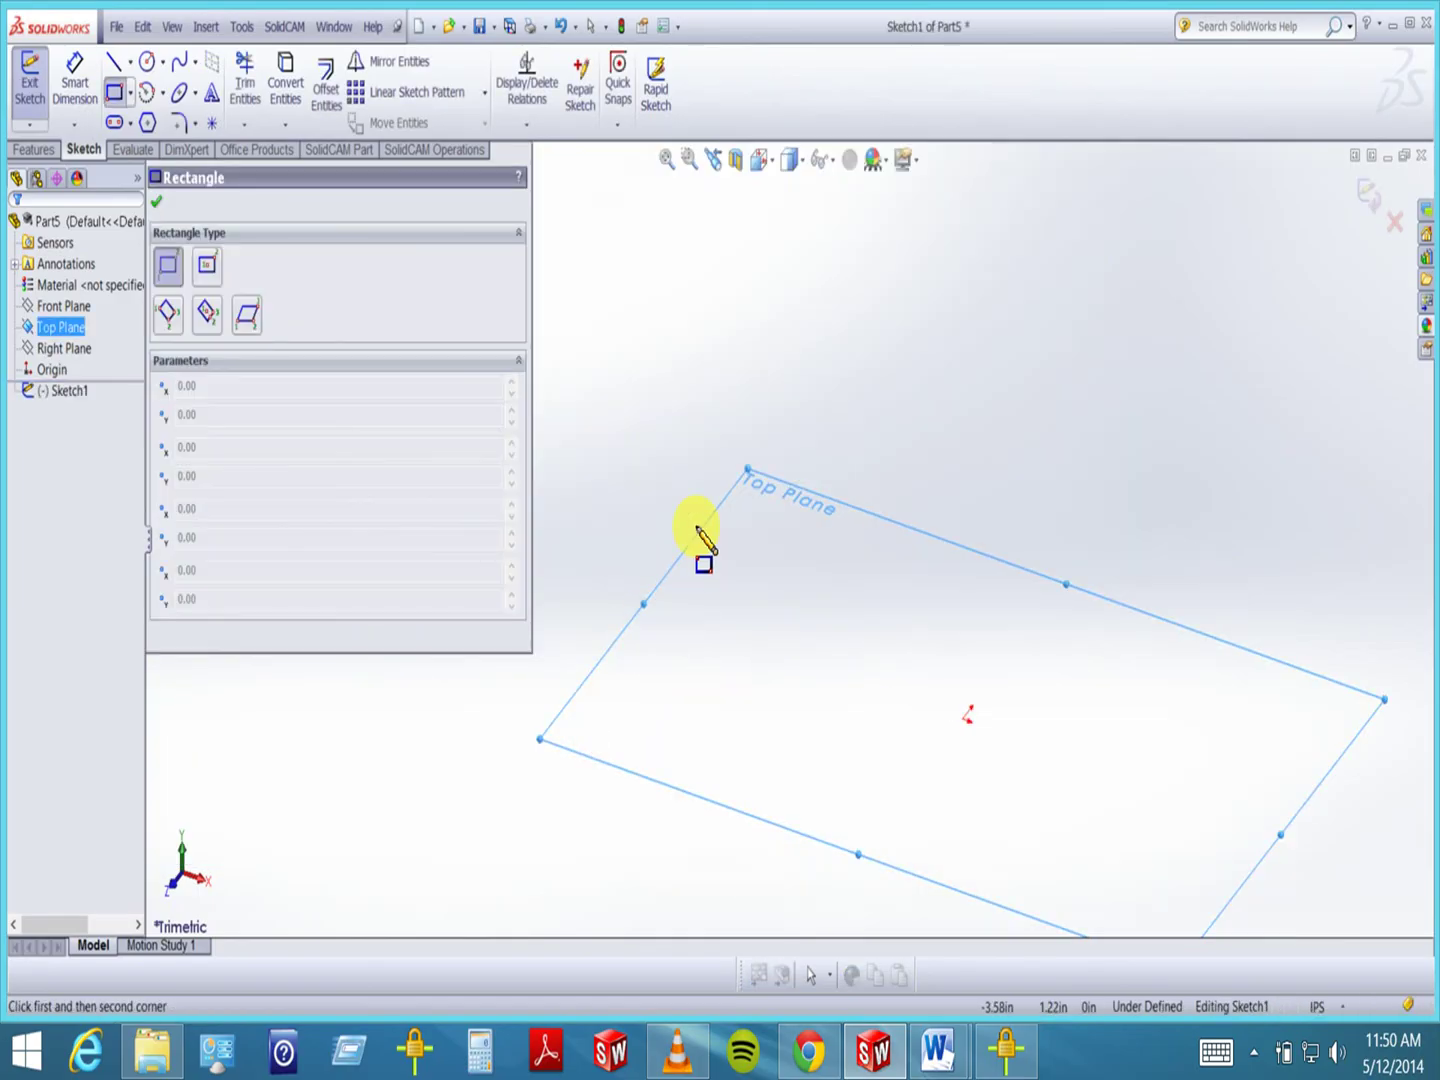
pyautogui.click(962, 717)
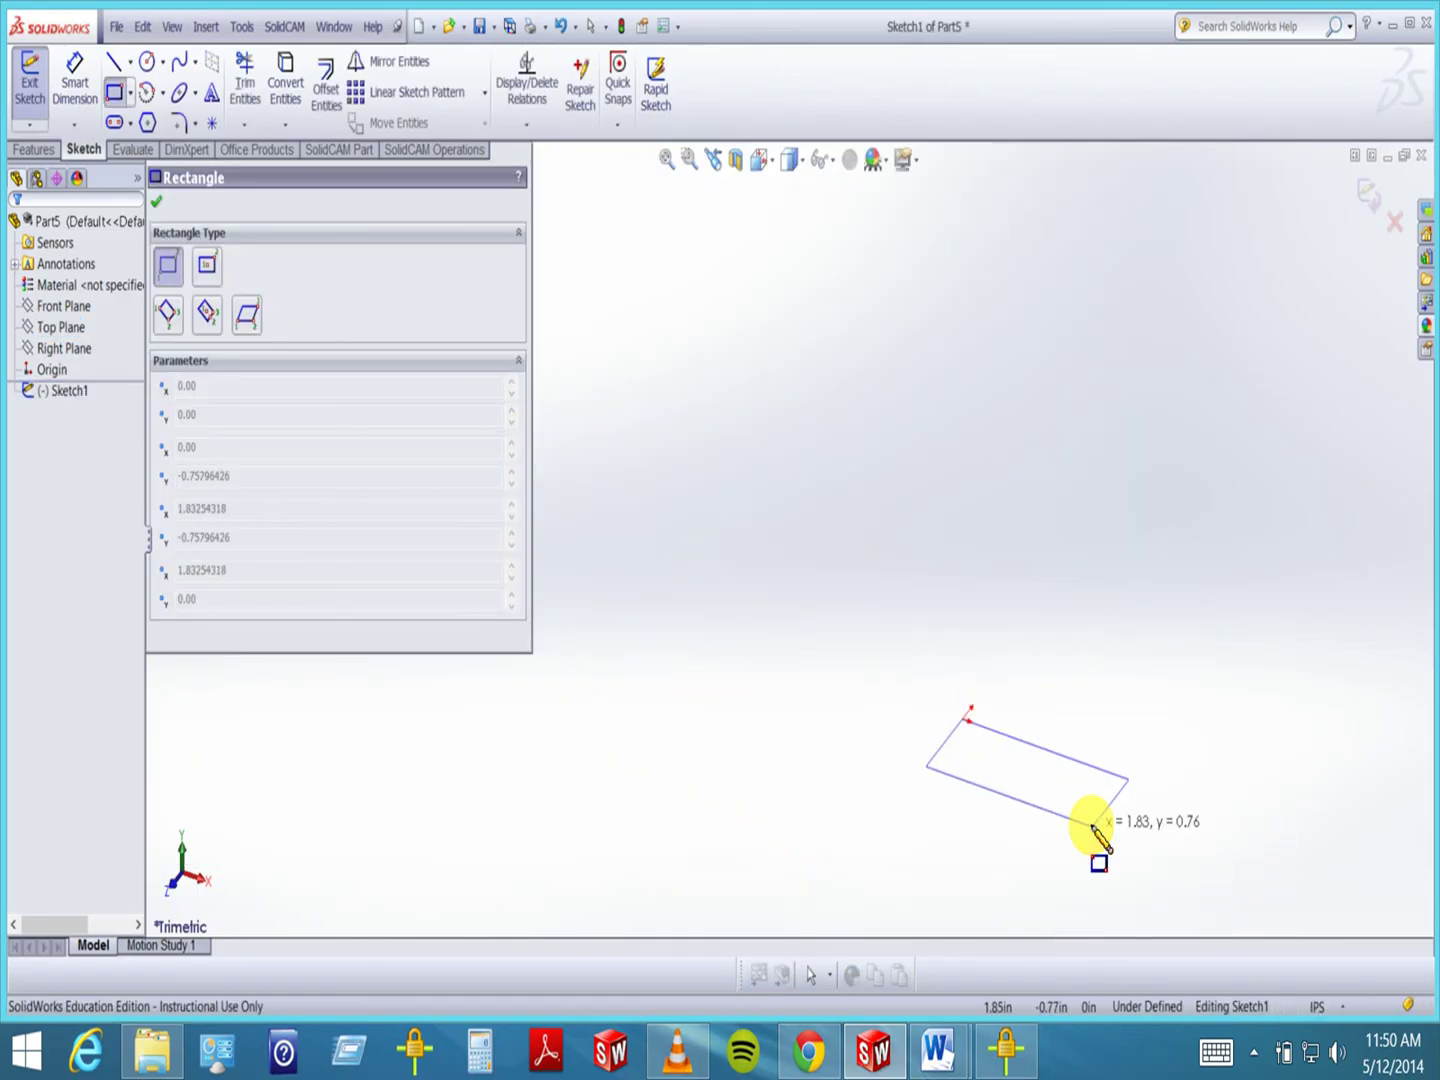
pyautogui.click(1116, 853)
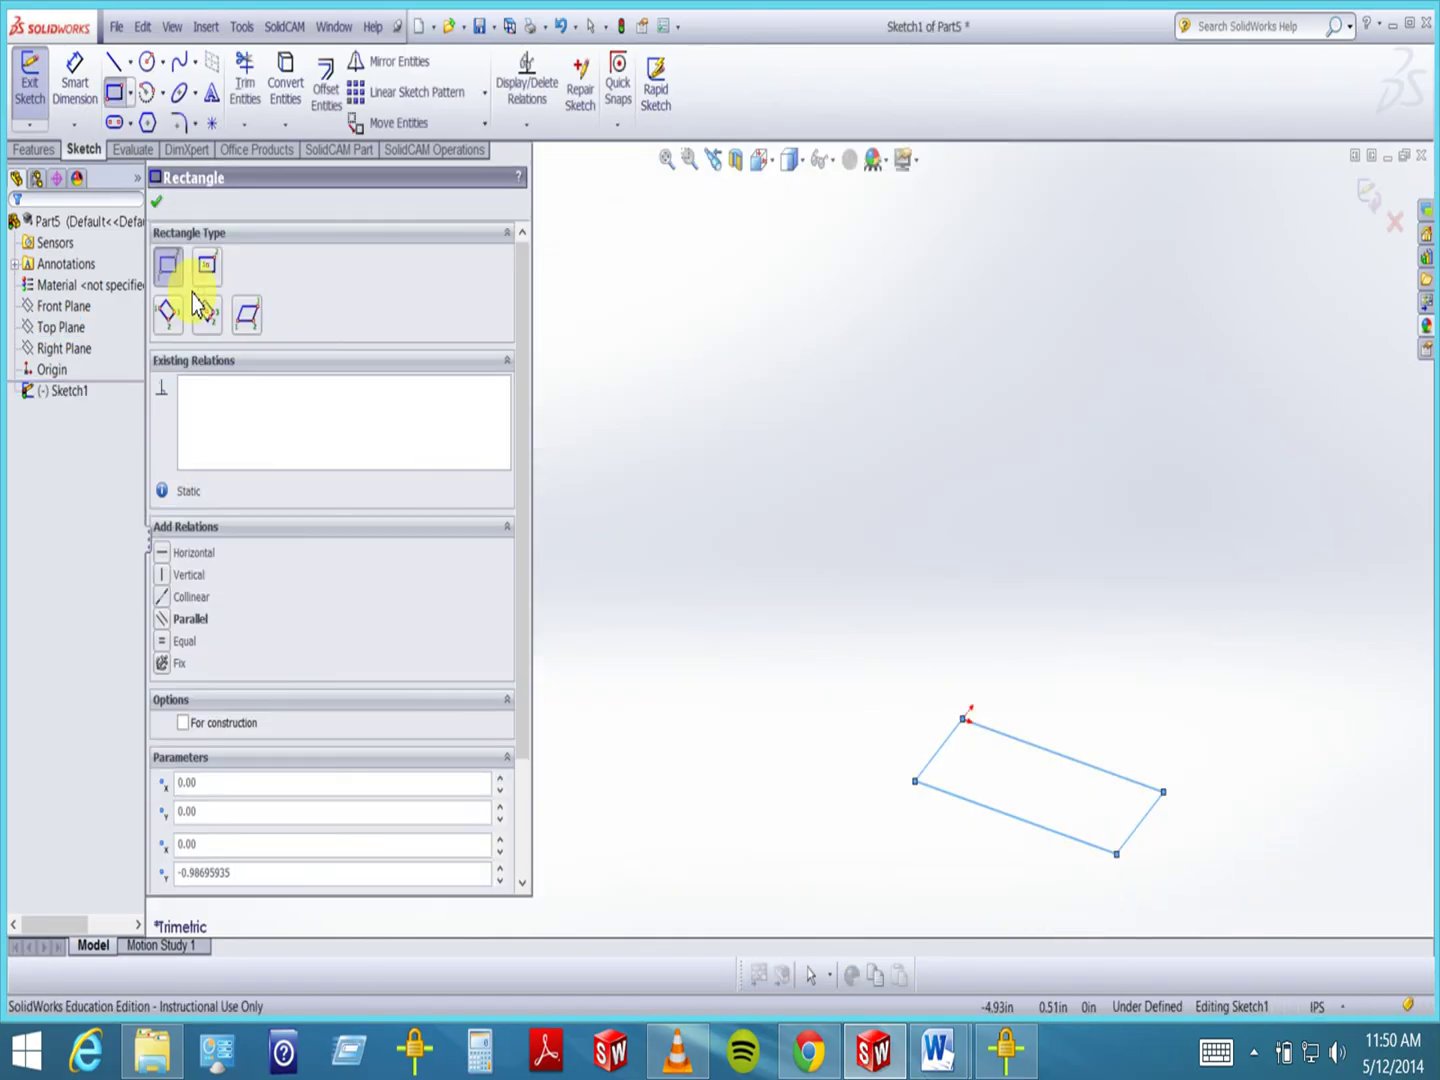
pyautogui.click(156, 201)
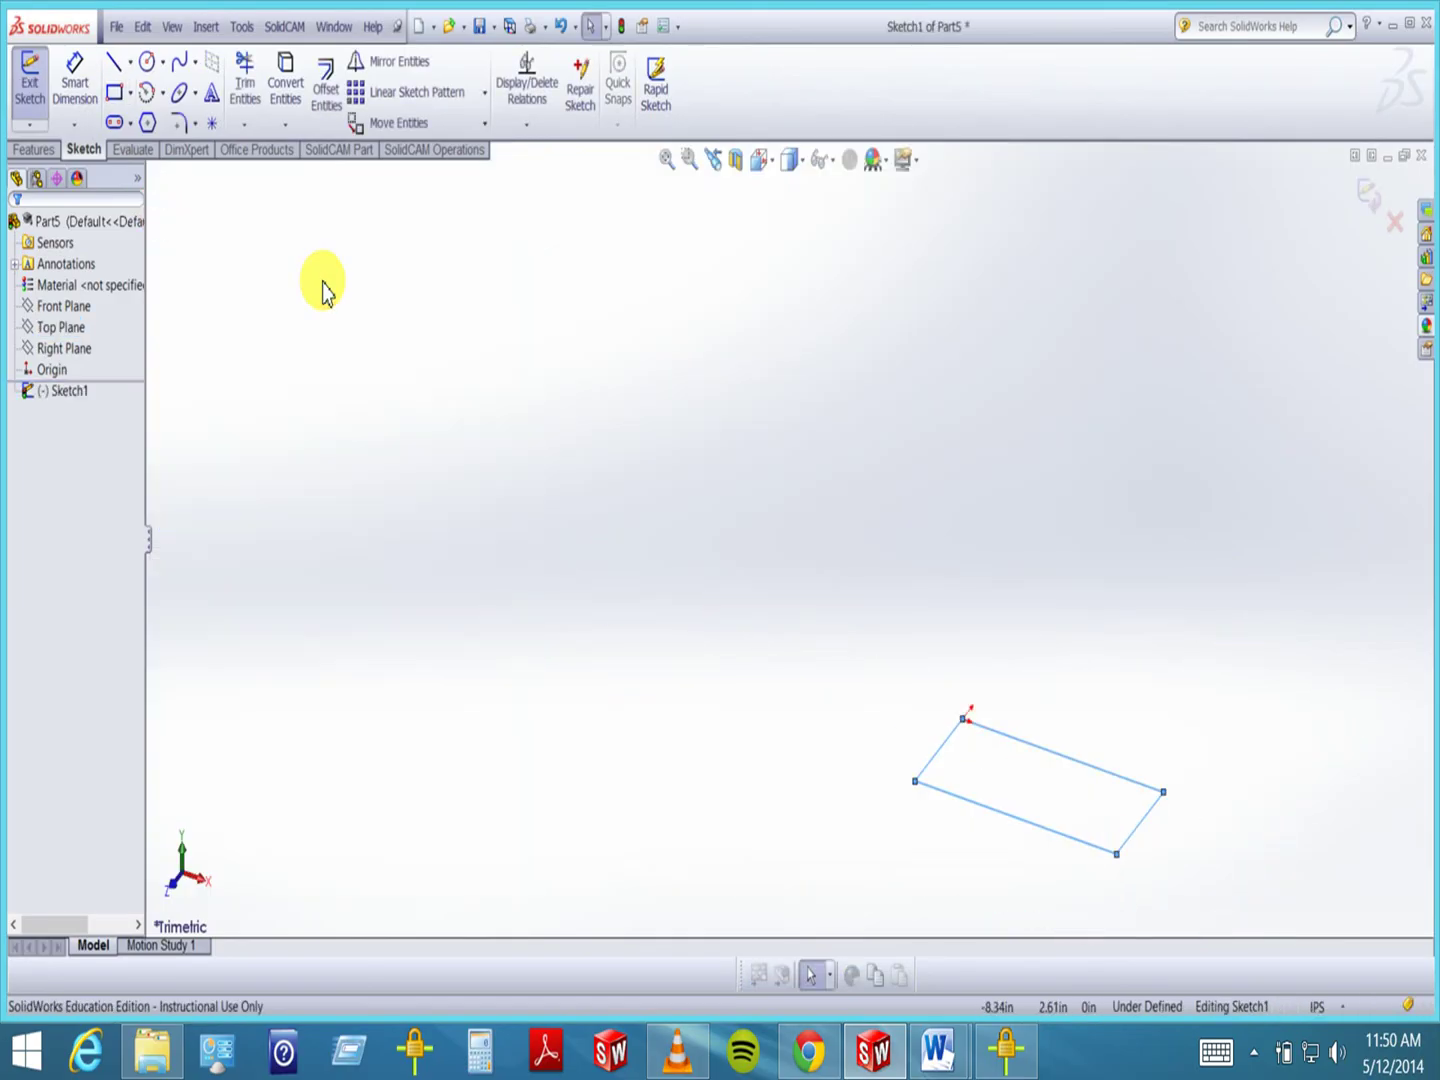
# - View the sketch straight on and dimension the rectangle's lower horizontal edge to 2 in
pyautogui.click(768, 162)
pyautogui.click(858, 292)
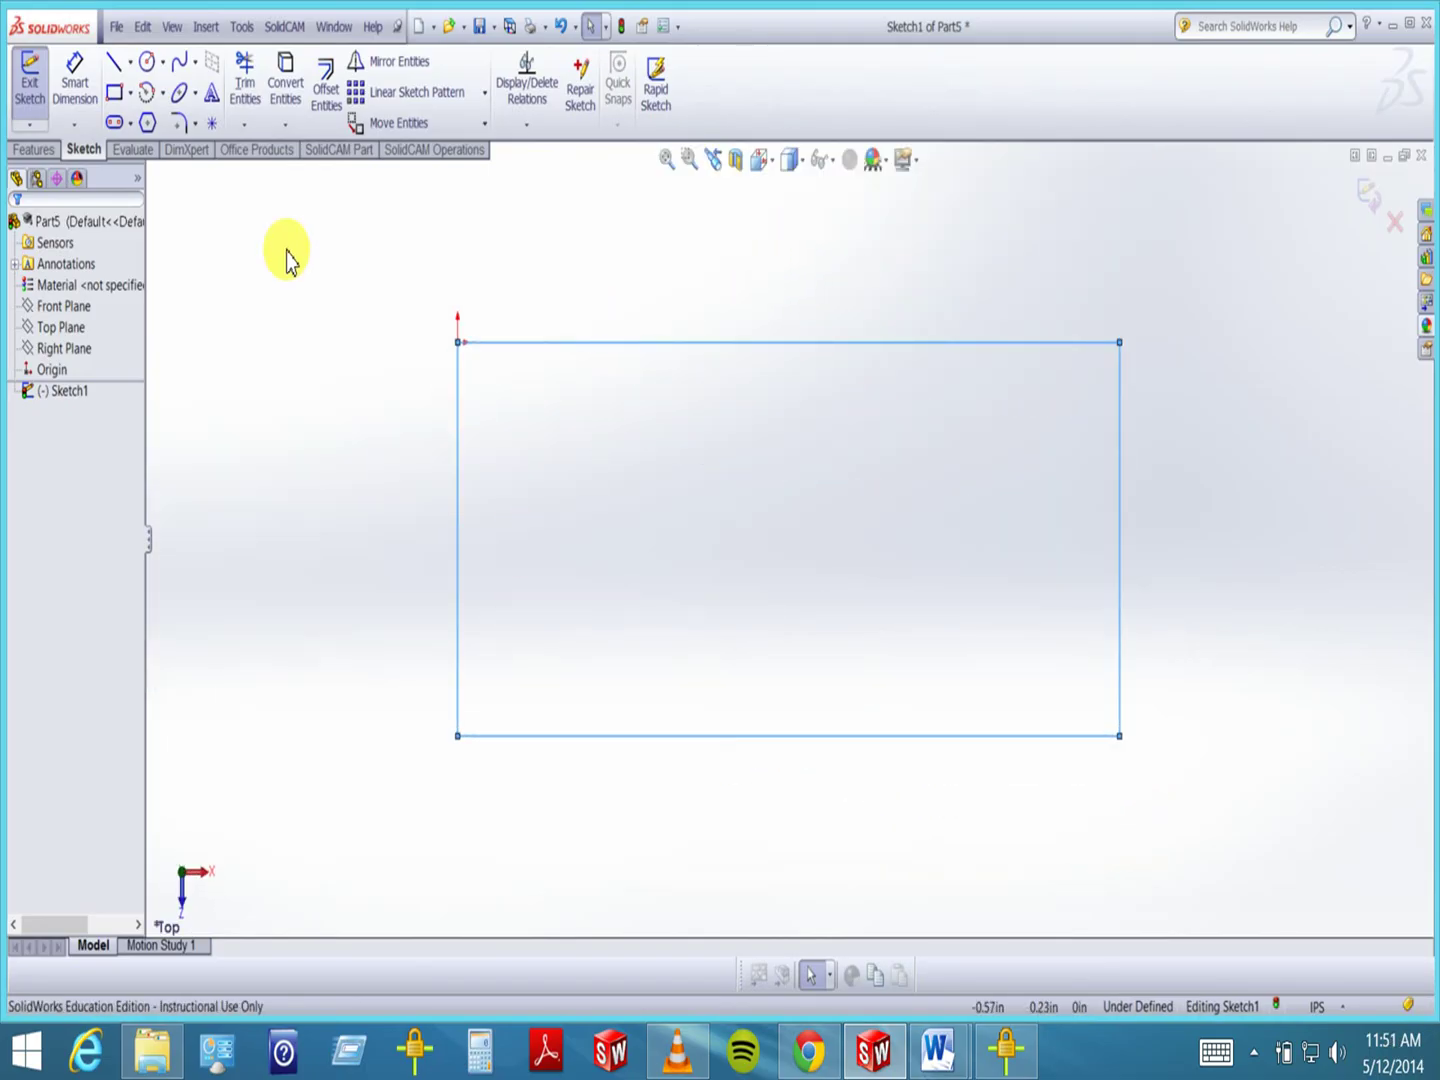
pyautogui.click(76, 78)
pyautogui.click(705, 737)
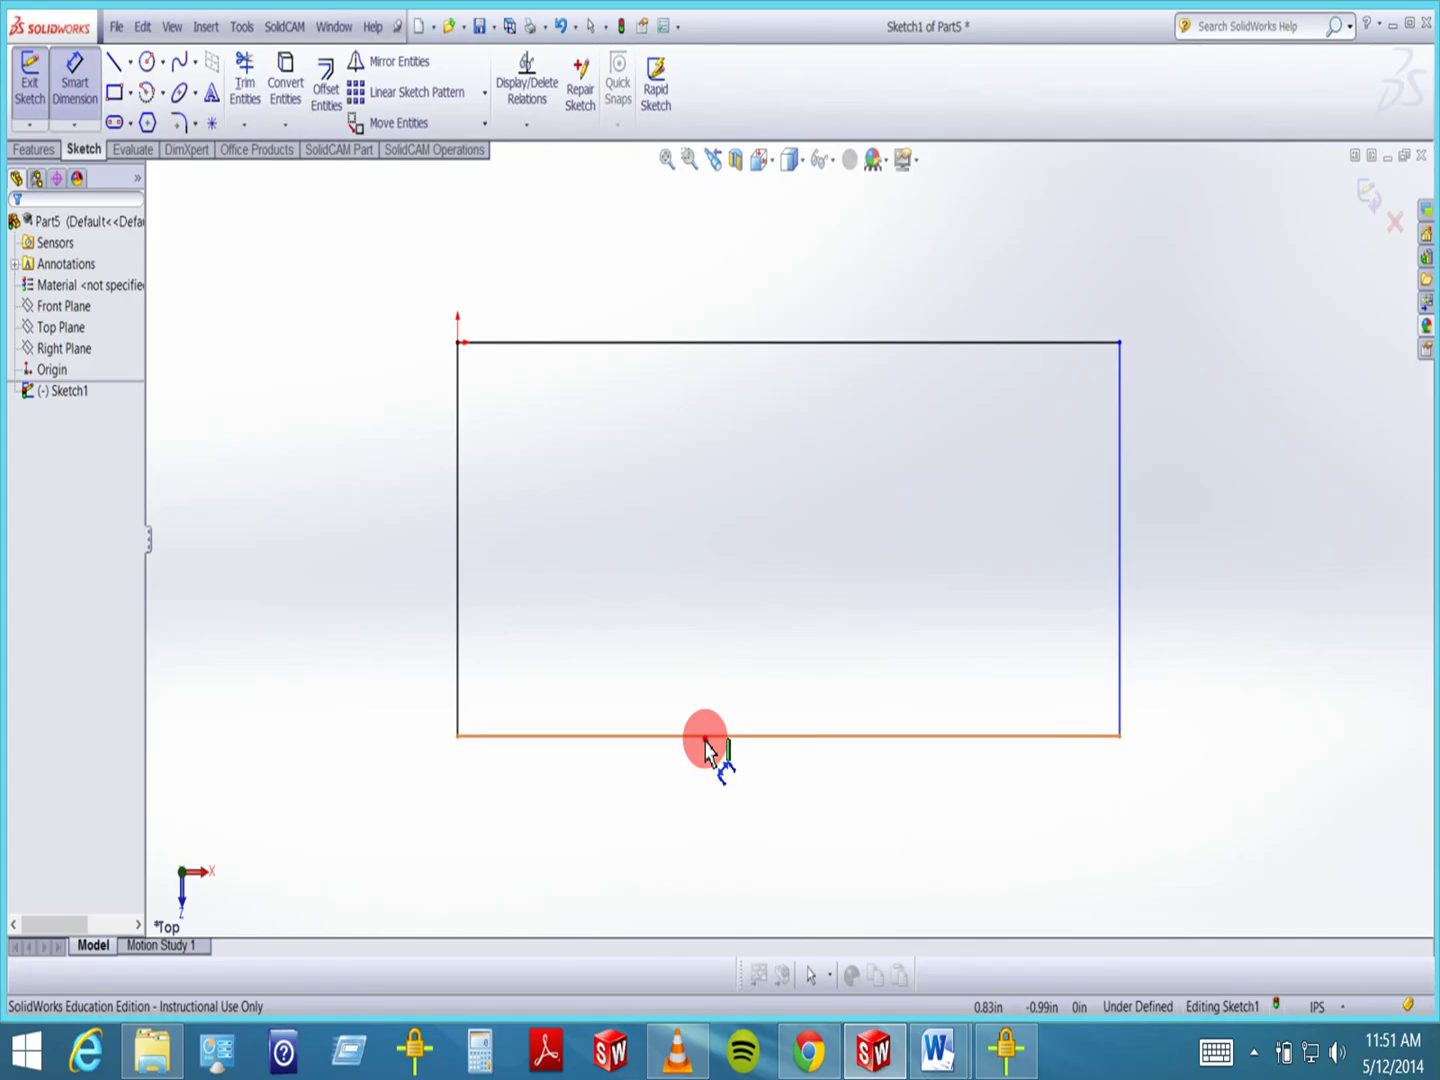
pyautogui.click(758, 830)
pyautogui.write('2')
pyautogui.press('Return')
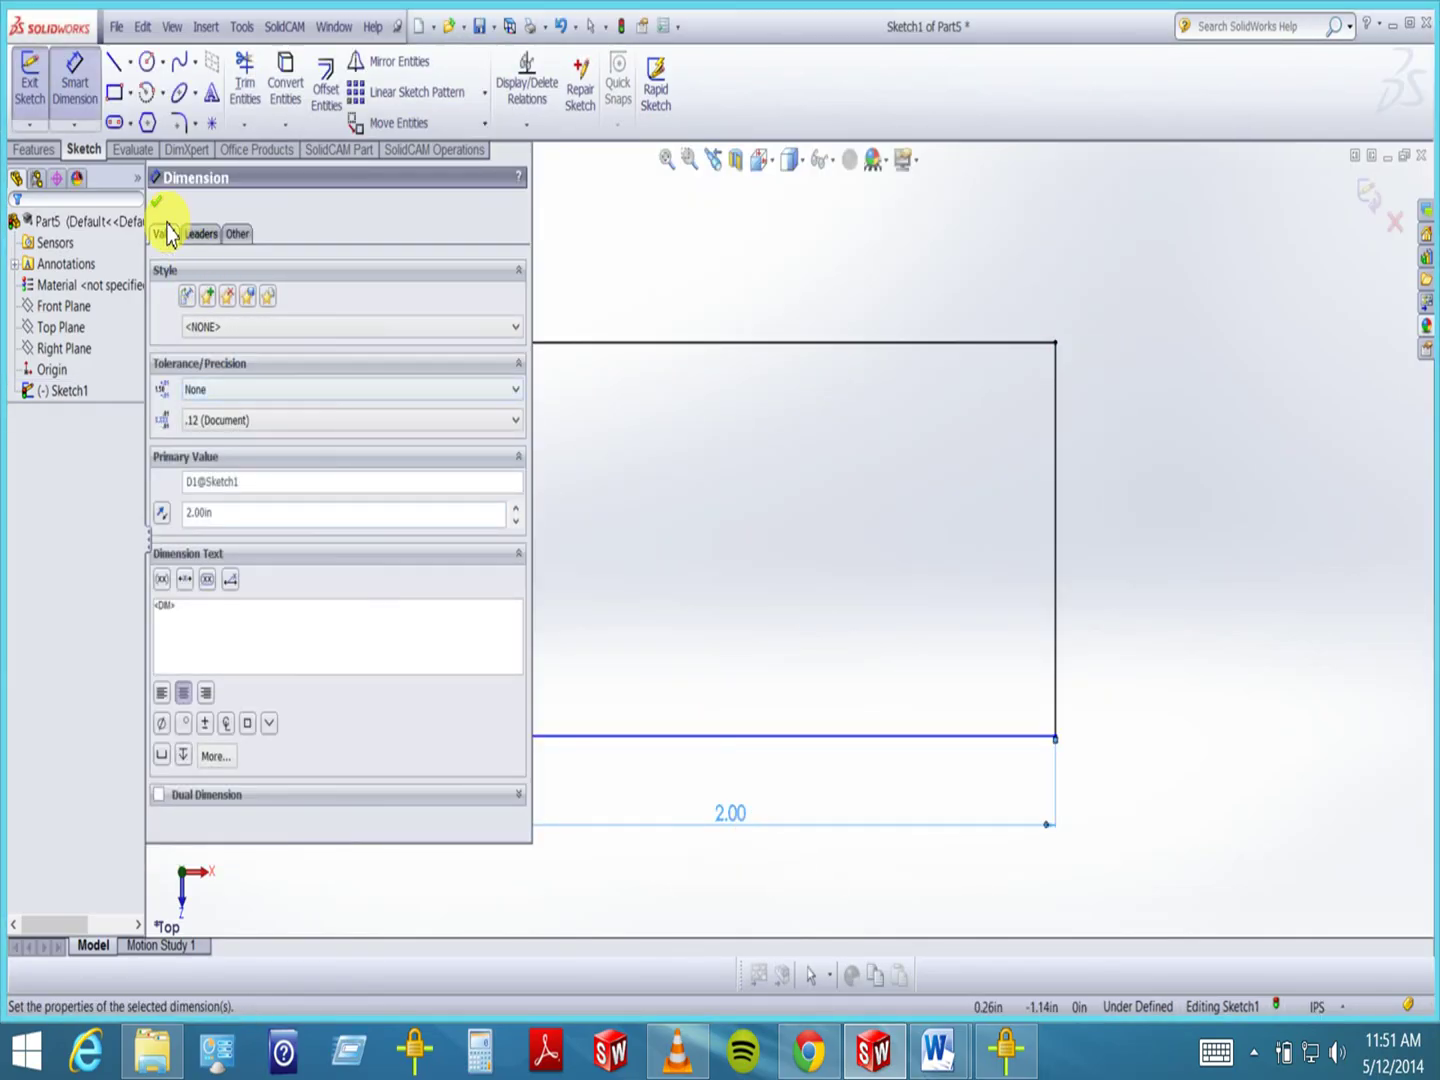
pyautogui.click(157, 212)
# - Dimension the rectangle's left vertical edge to 1 in
pyautogui.click(75, 80)
pyautogui.click(456, 545)
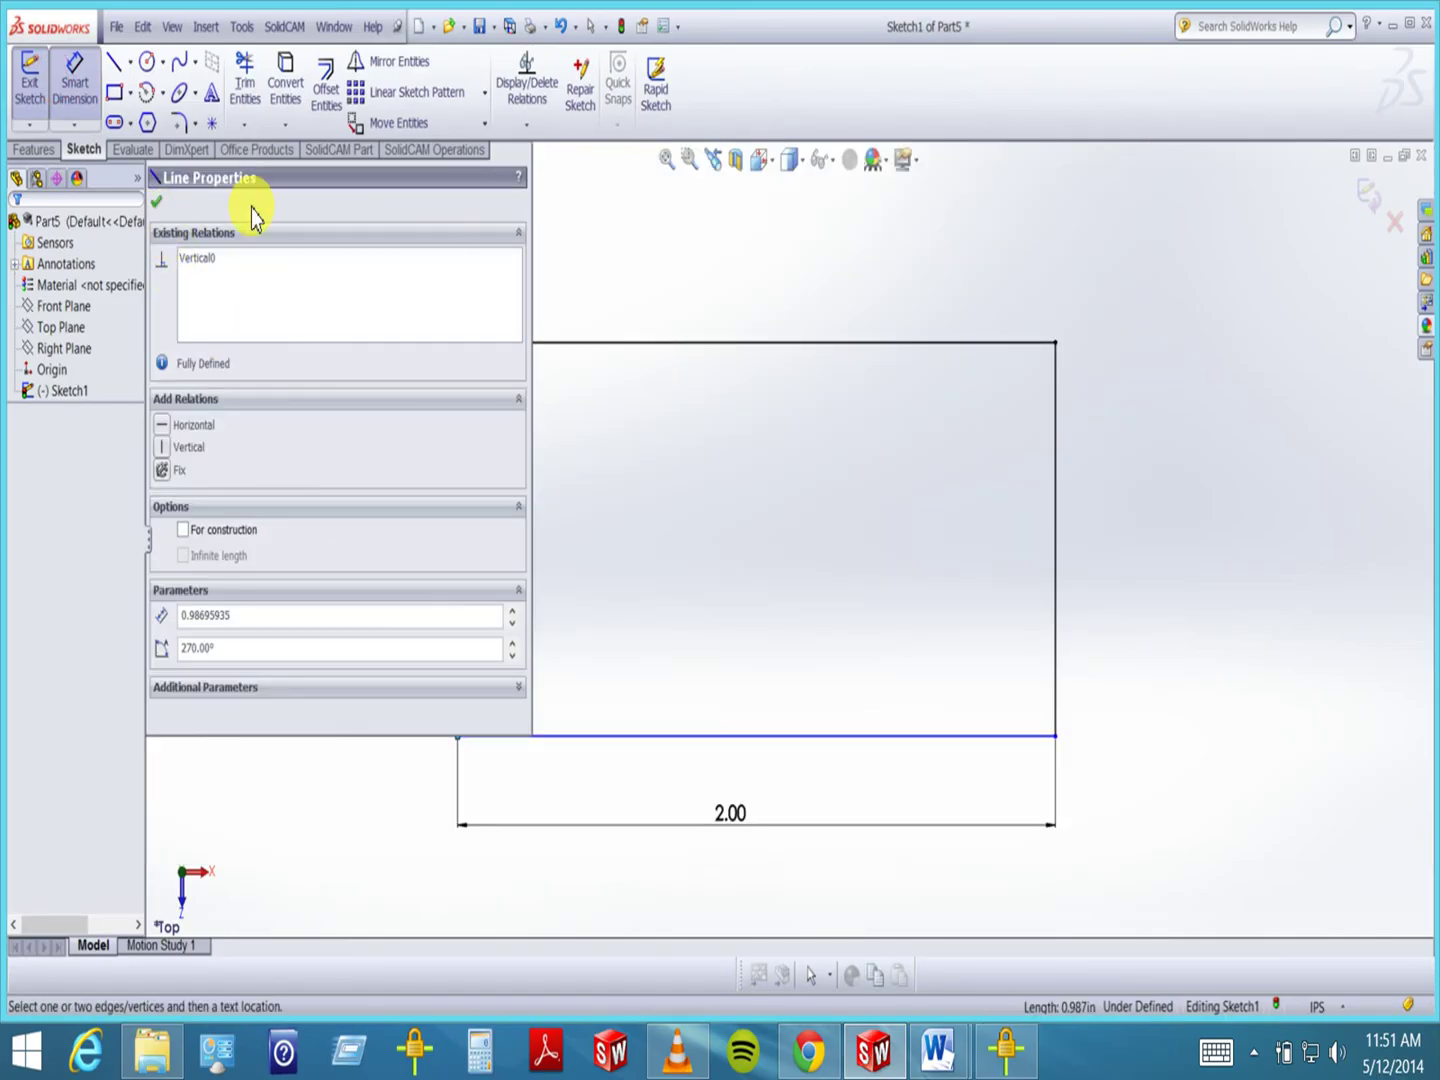
pyautogui.click(157, 201)
pyautogui.click(368, 548)
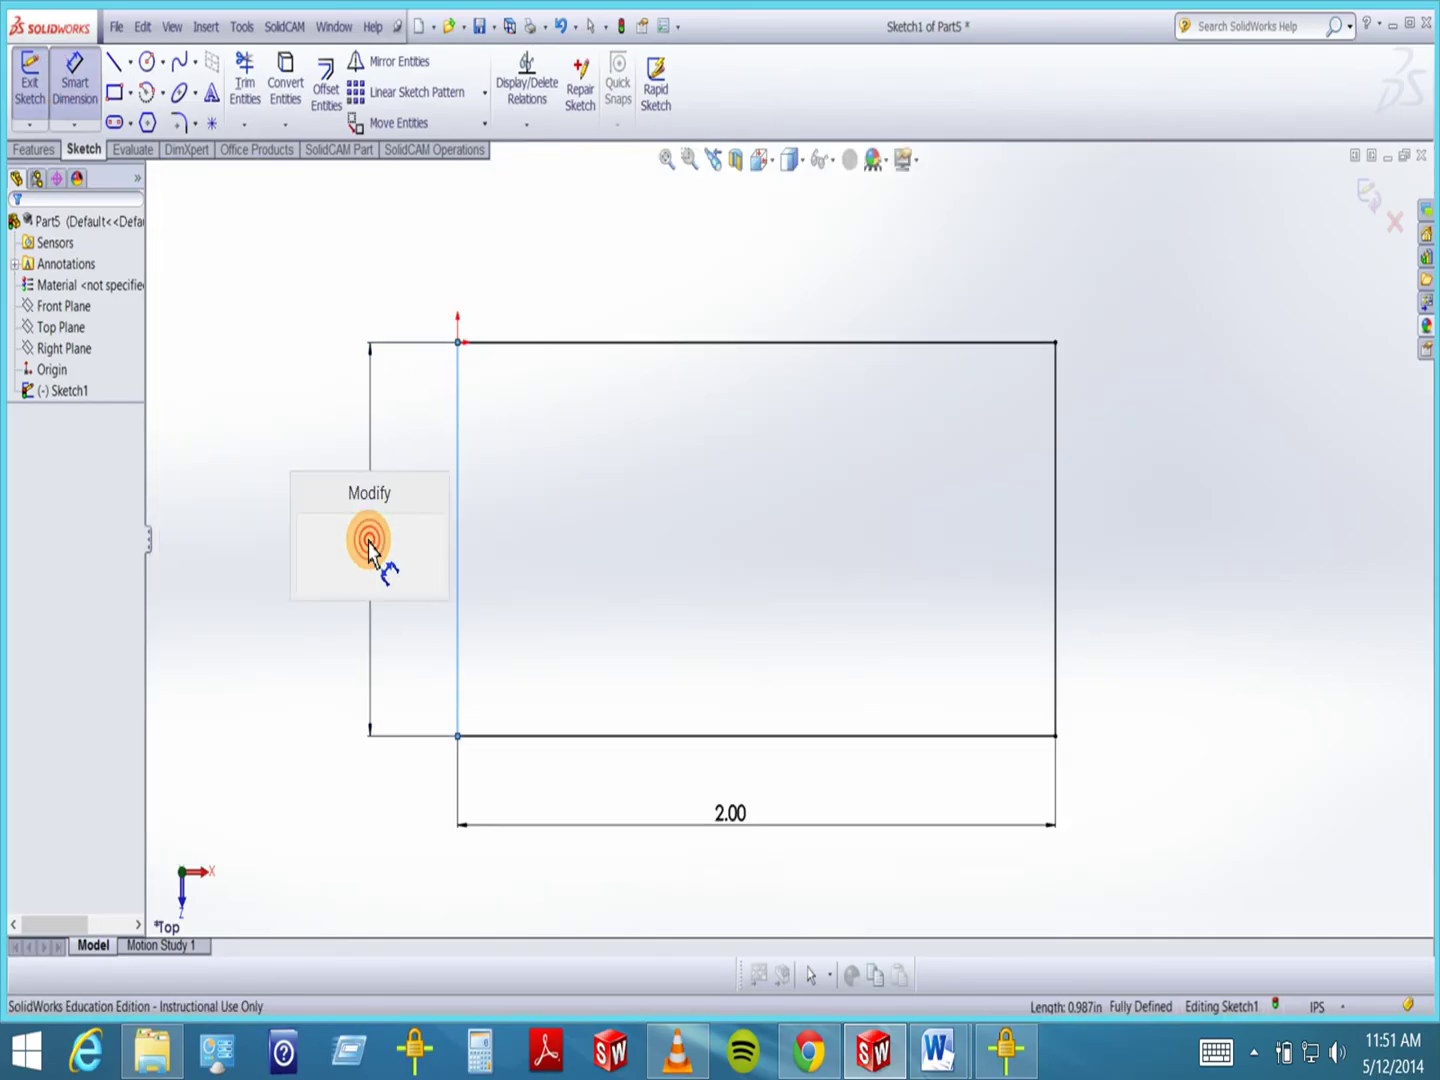
pyautogui.write('1')
pyautogui.press('Return')
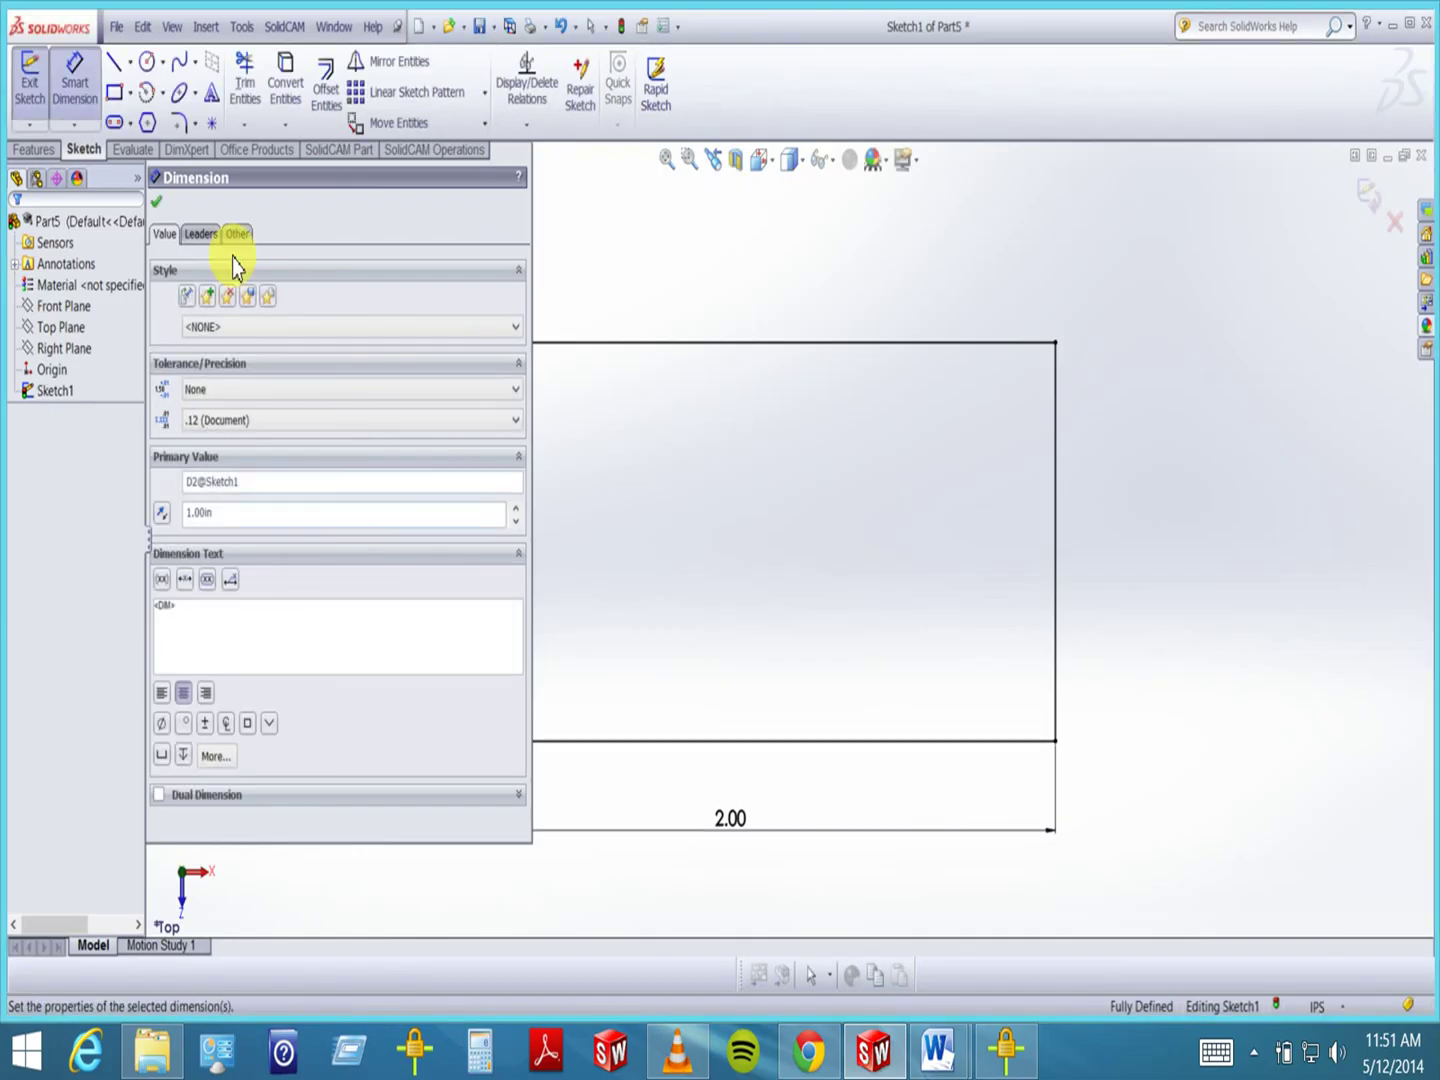
pyautogui.click(160, 204)
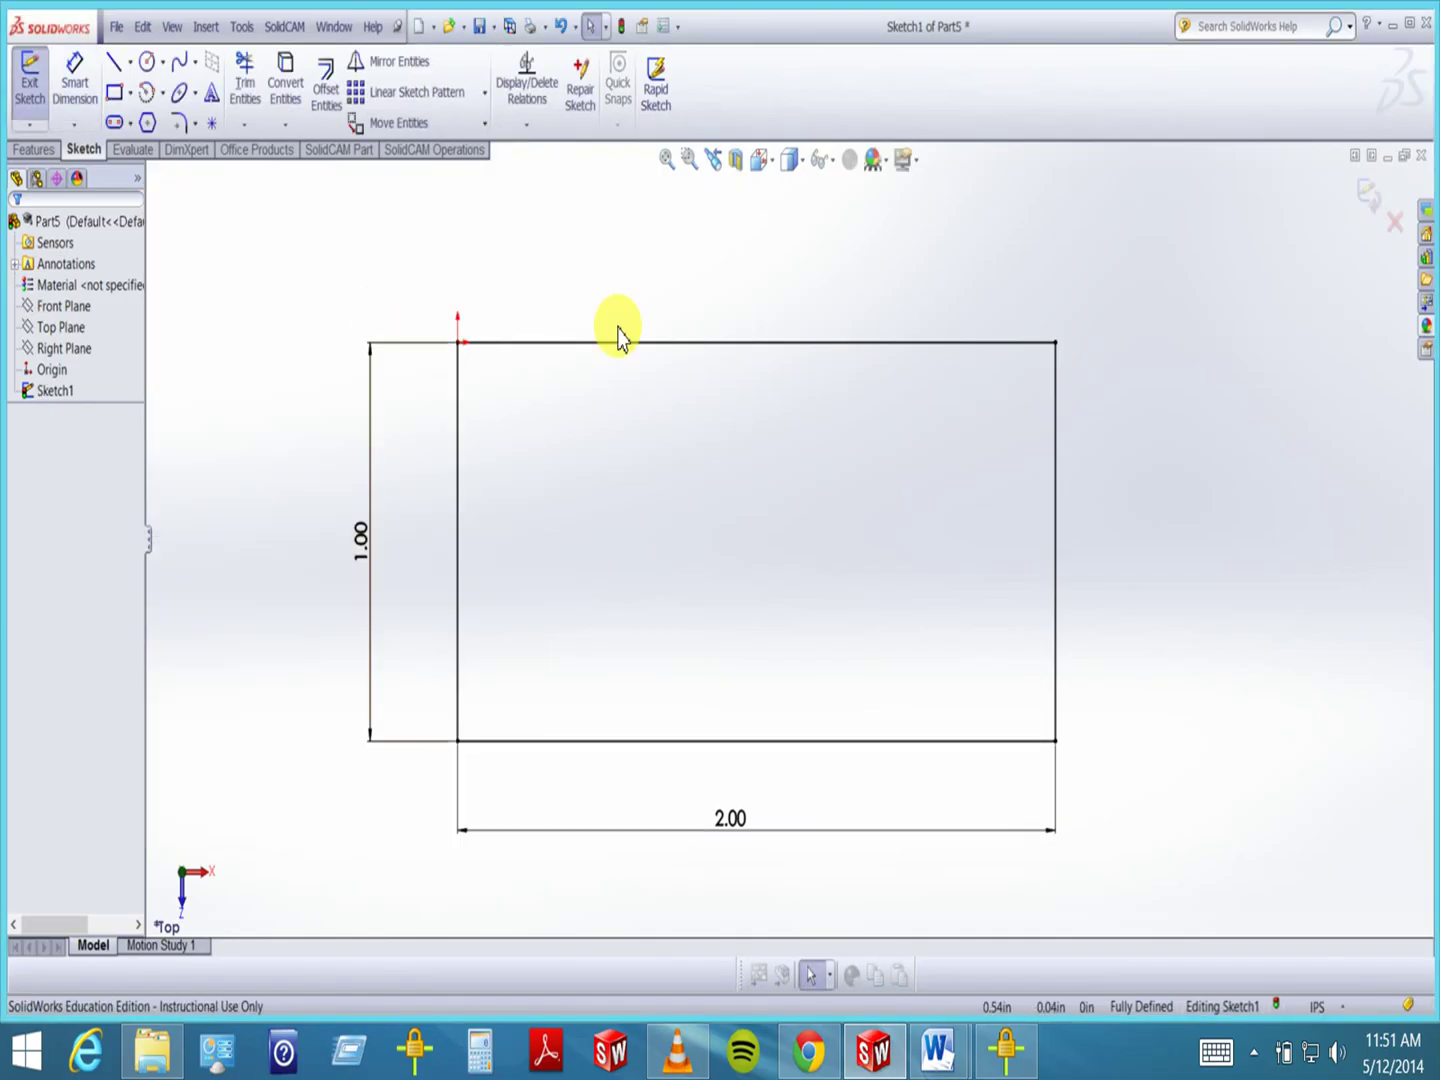
# - Finish the sketch and extrude the rectangle as a blind boss 0.5 in deep
pyautogui.click(1369, 193)
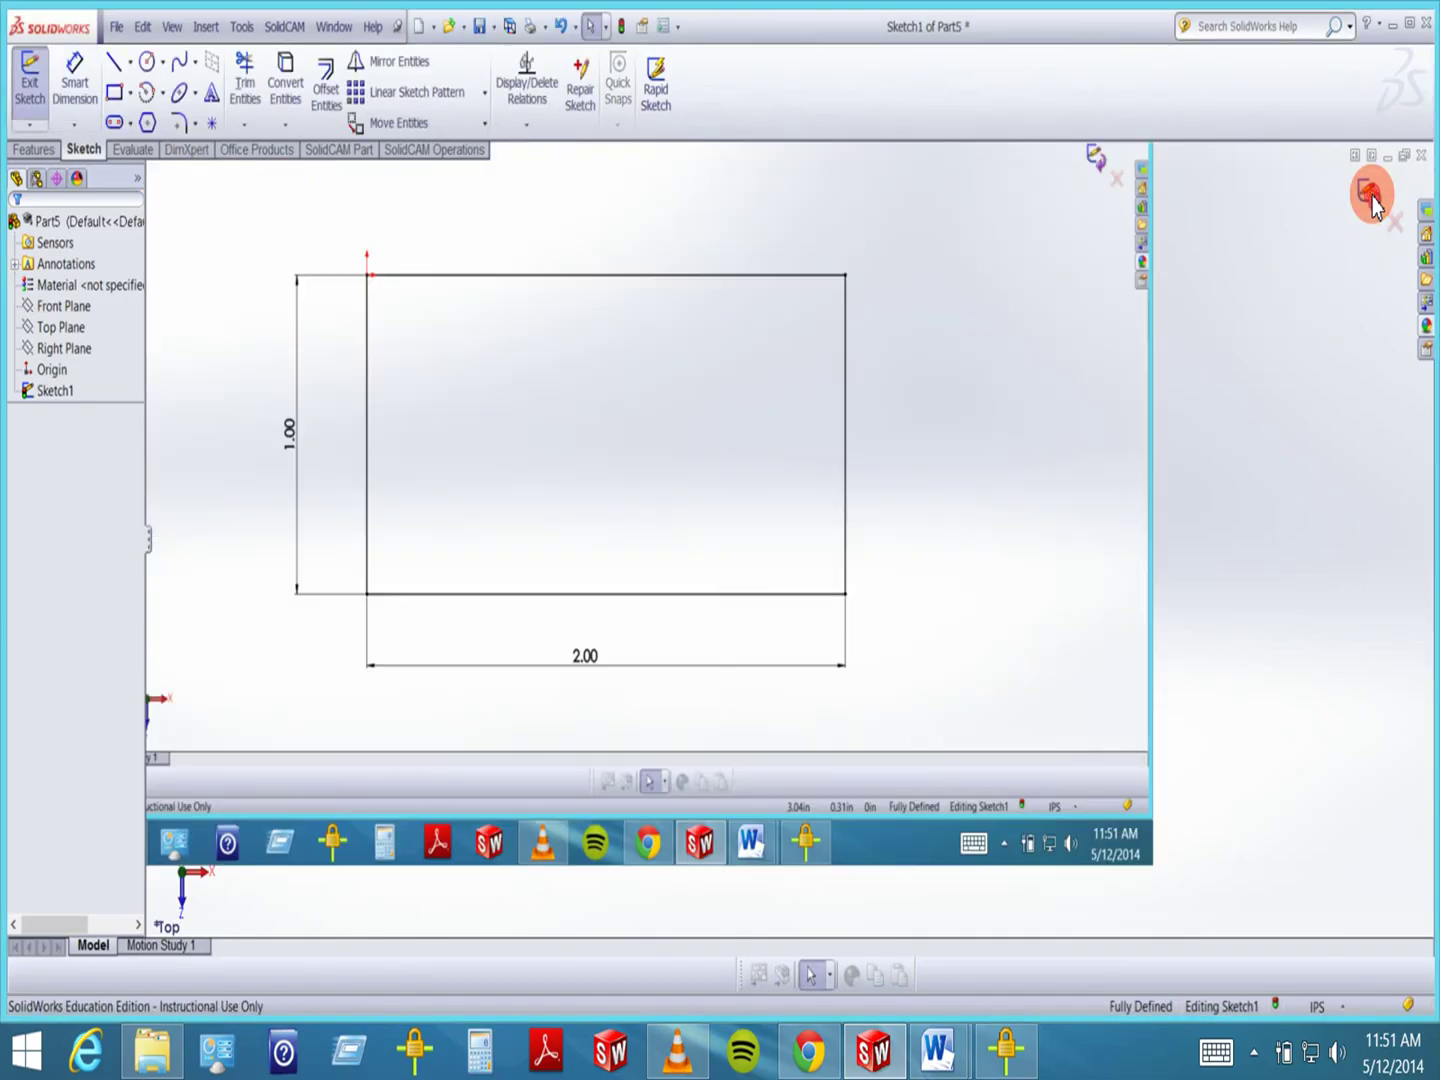
pyautogui.click(40, 150)
pyautogui.click(42, 98)
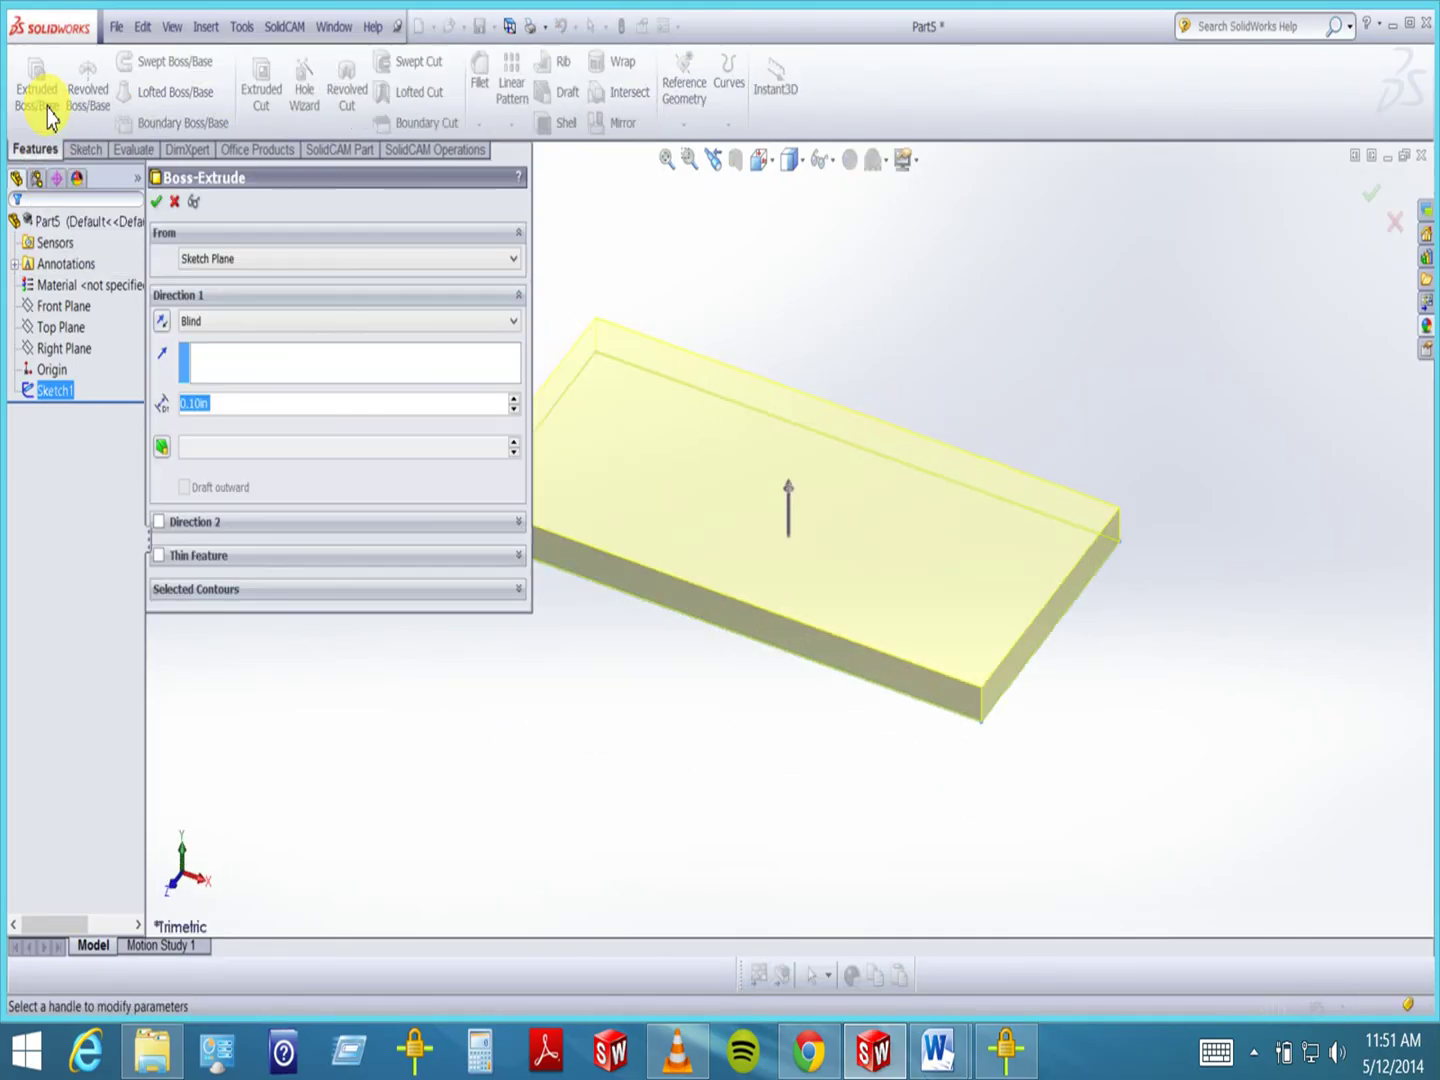
pyautogui.write('.5')
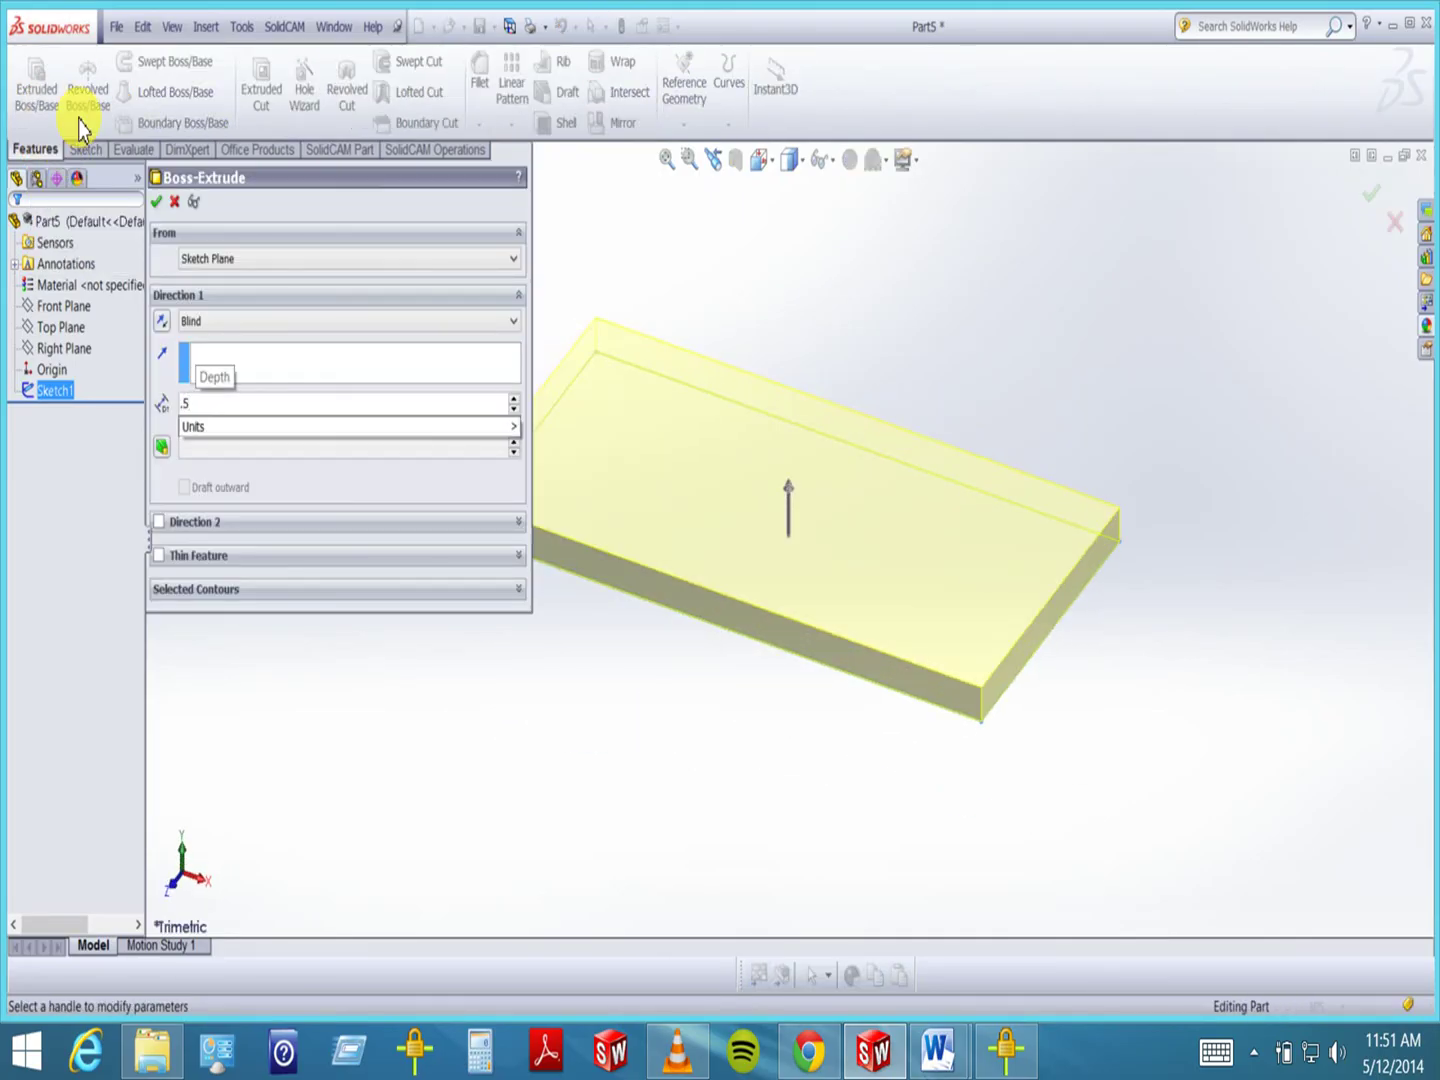
pyautogui.click(155, 201)
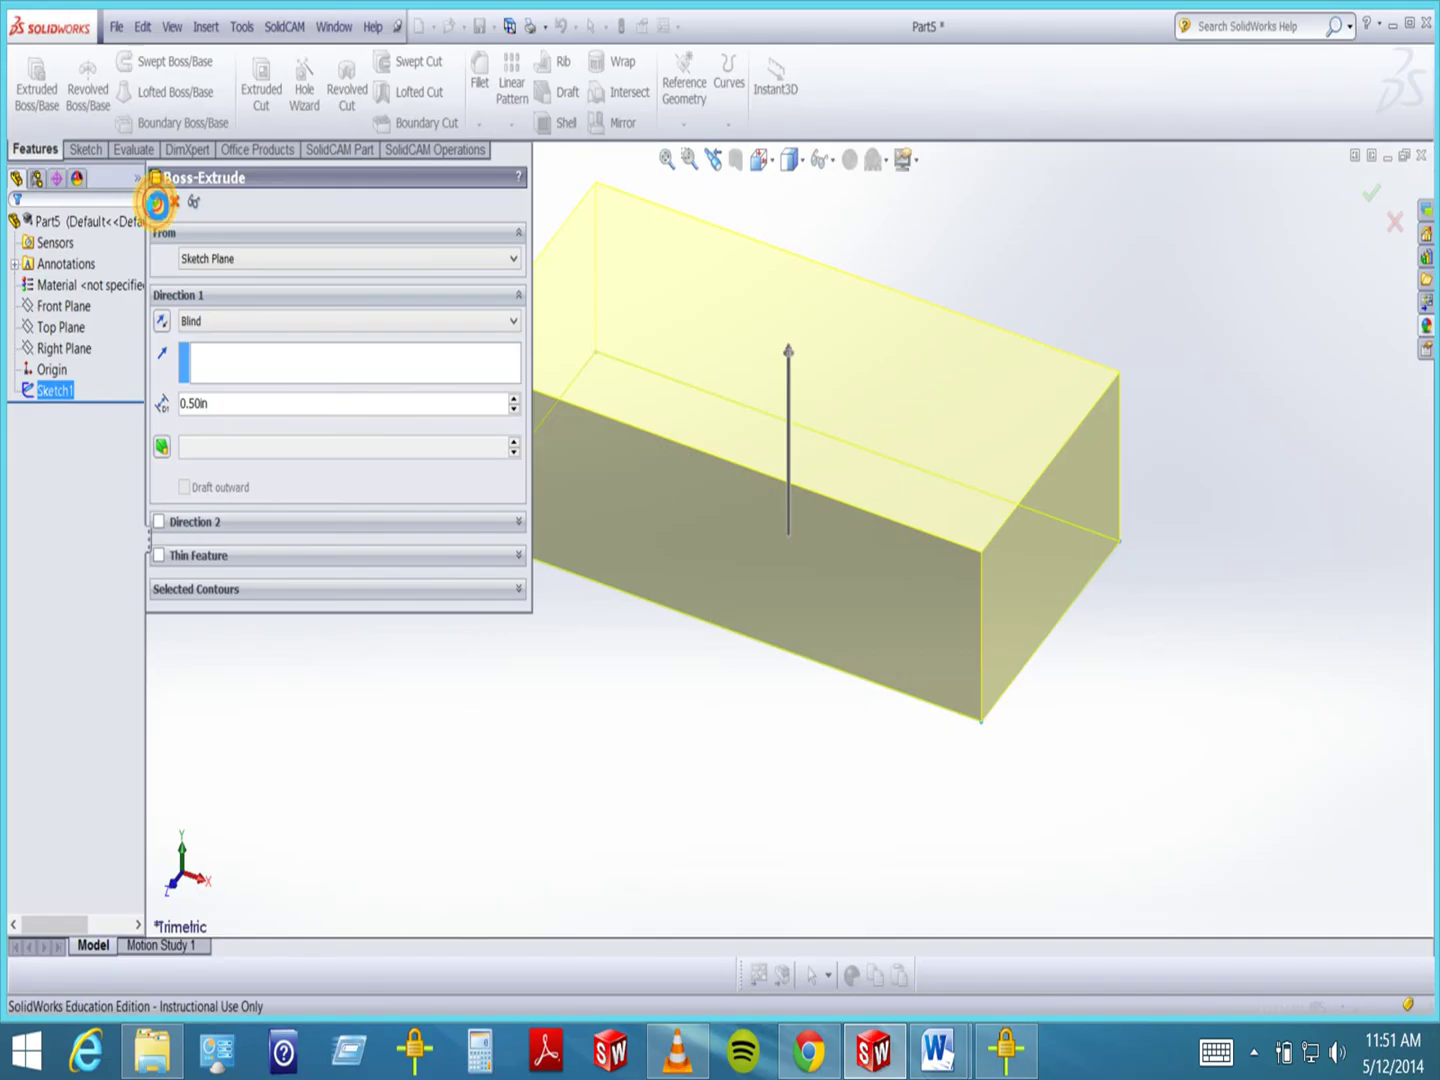
# - Start a new sketch on the block's top face and view it straight on
pyautogui.moveTo(585, 660); pyautogui.dragTo(845, 445, button='middle')
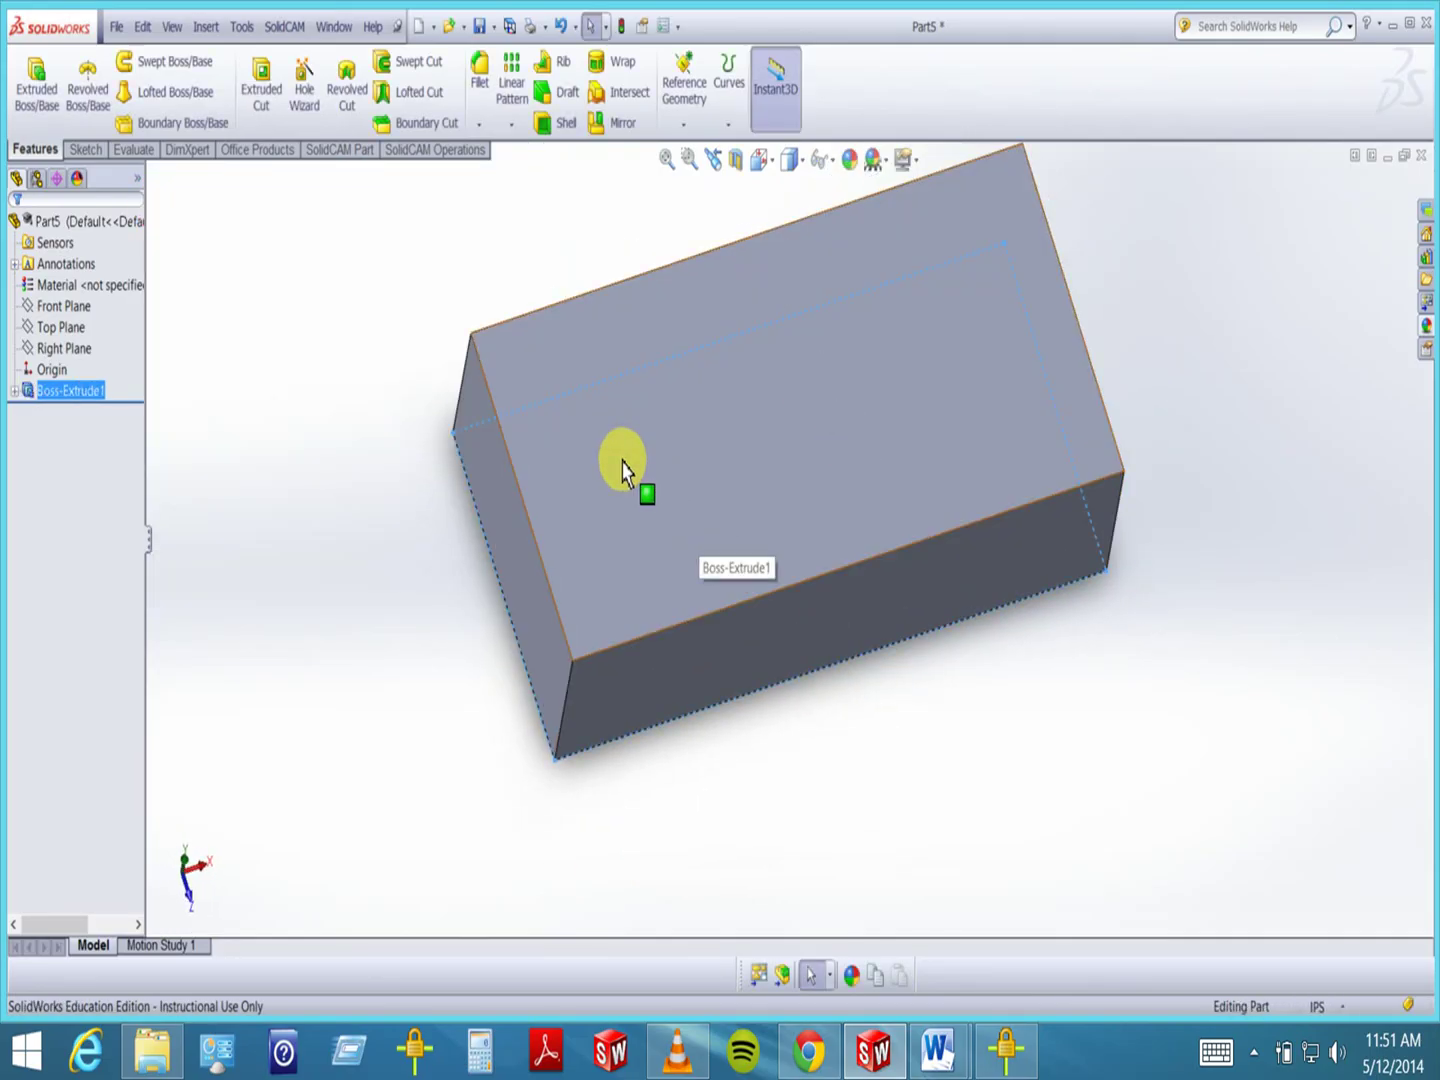
pyautogui.moveTo(366, 493); pyautogui.dragTo(343, 497, button='middle')
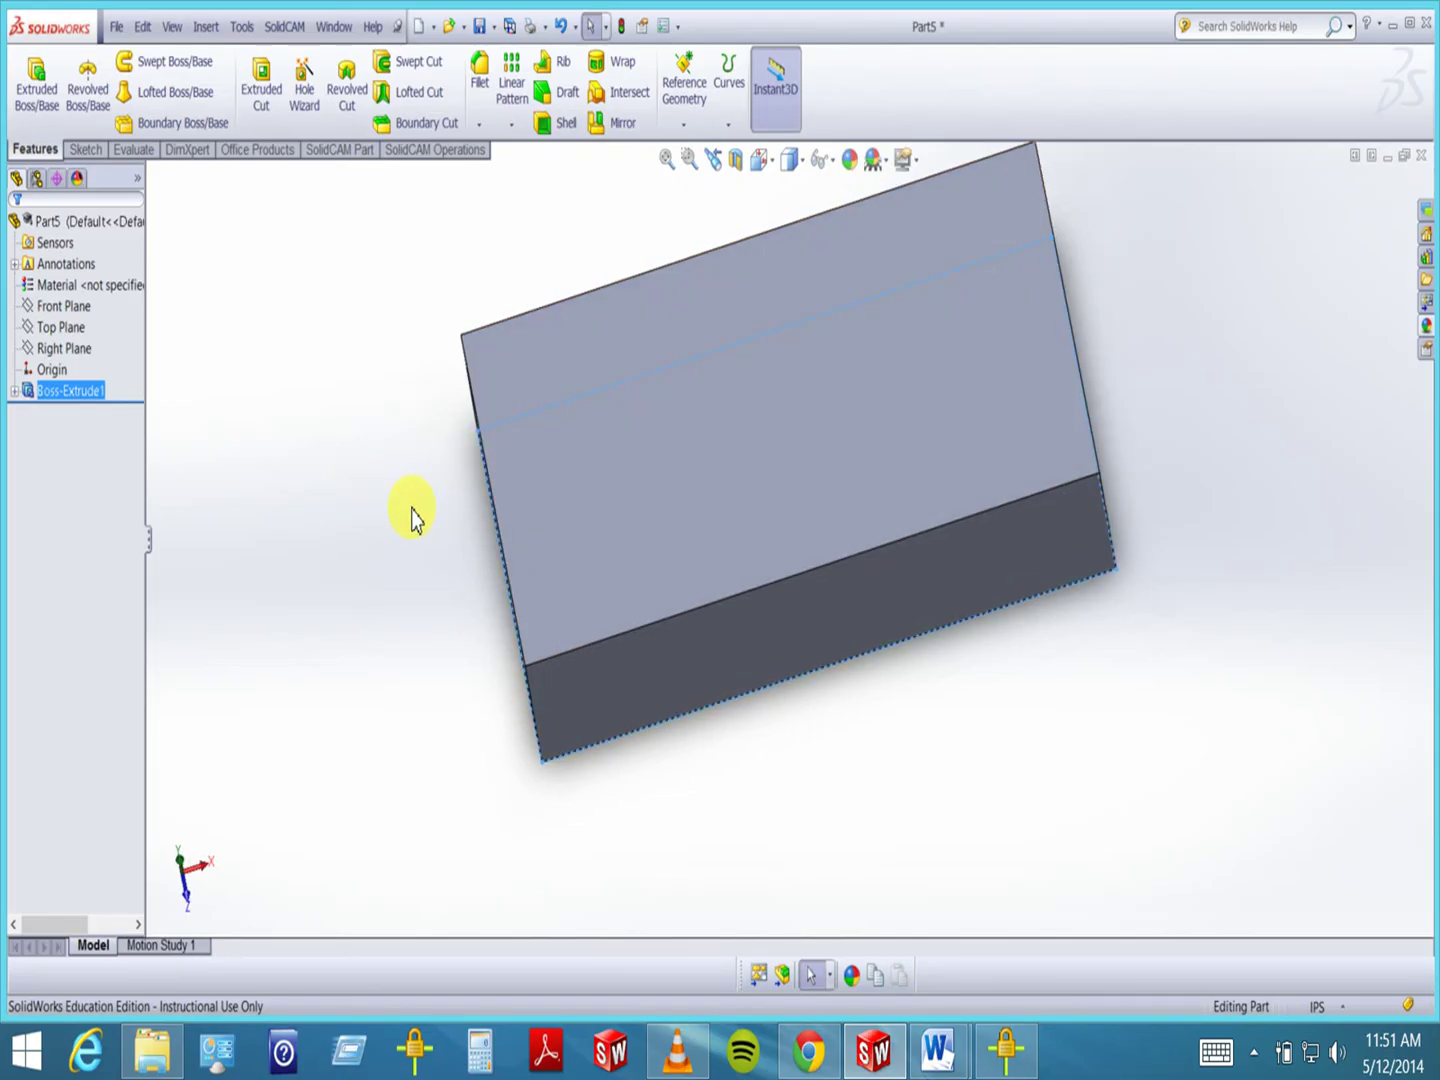
pyautogui.click(308, 458)
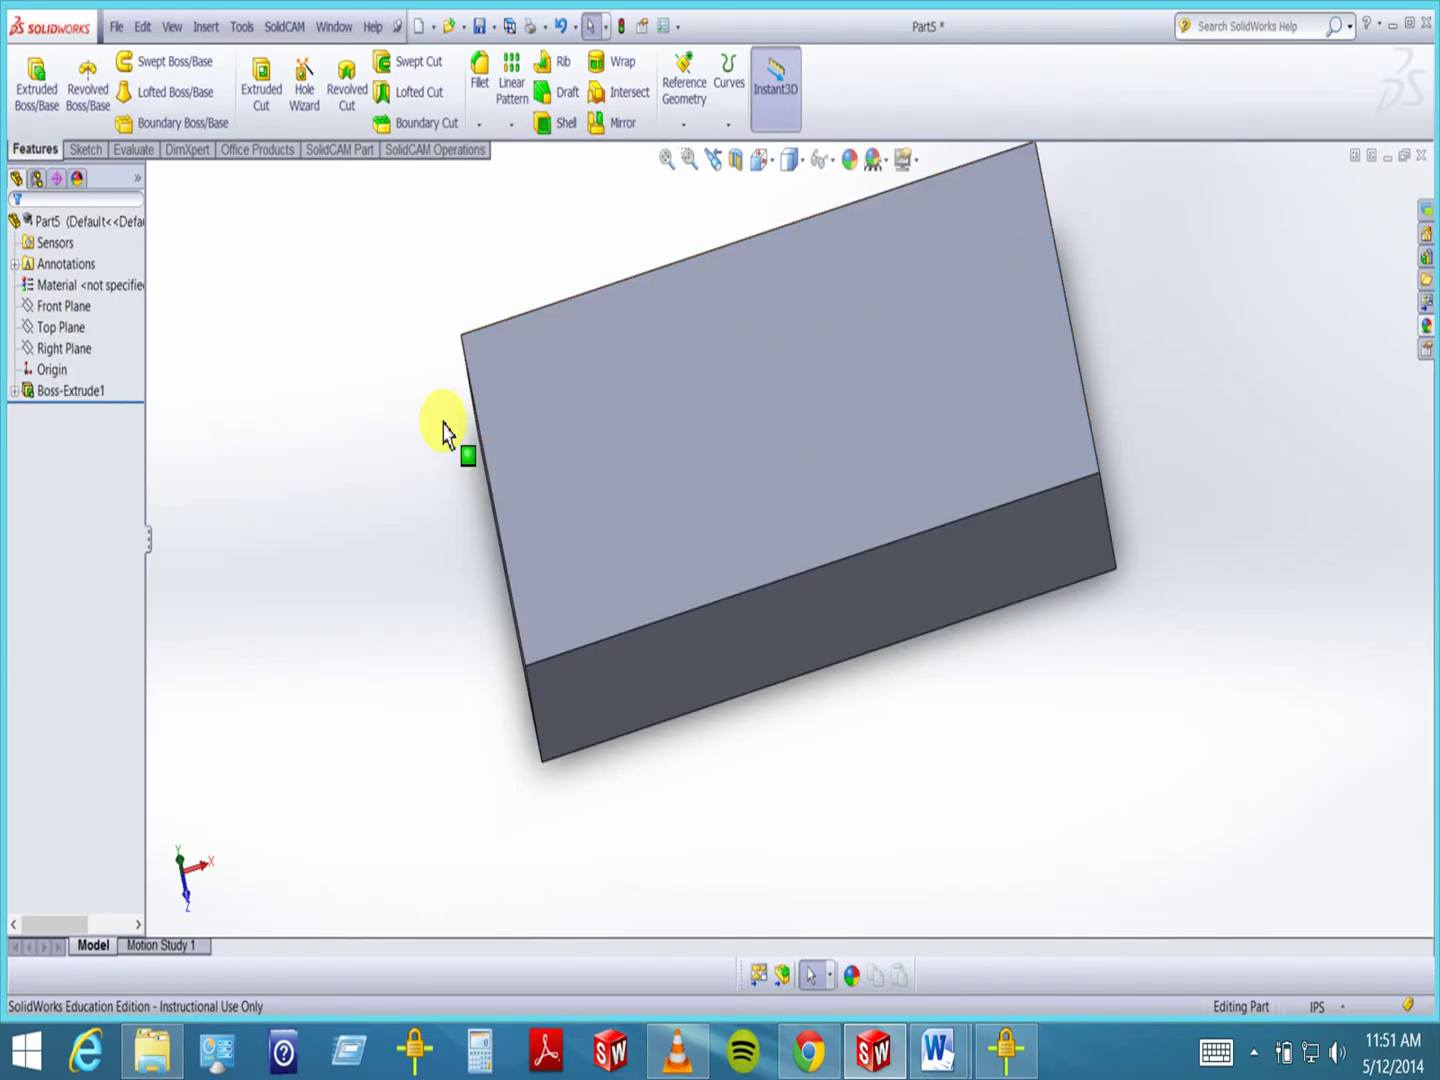
pyautogui.click(858, 633)
pyautogui.click(741, 463)
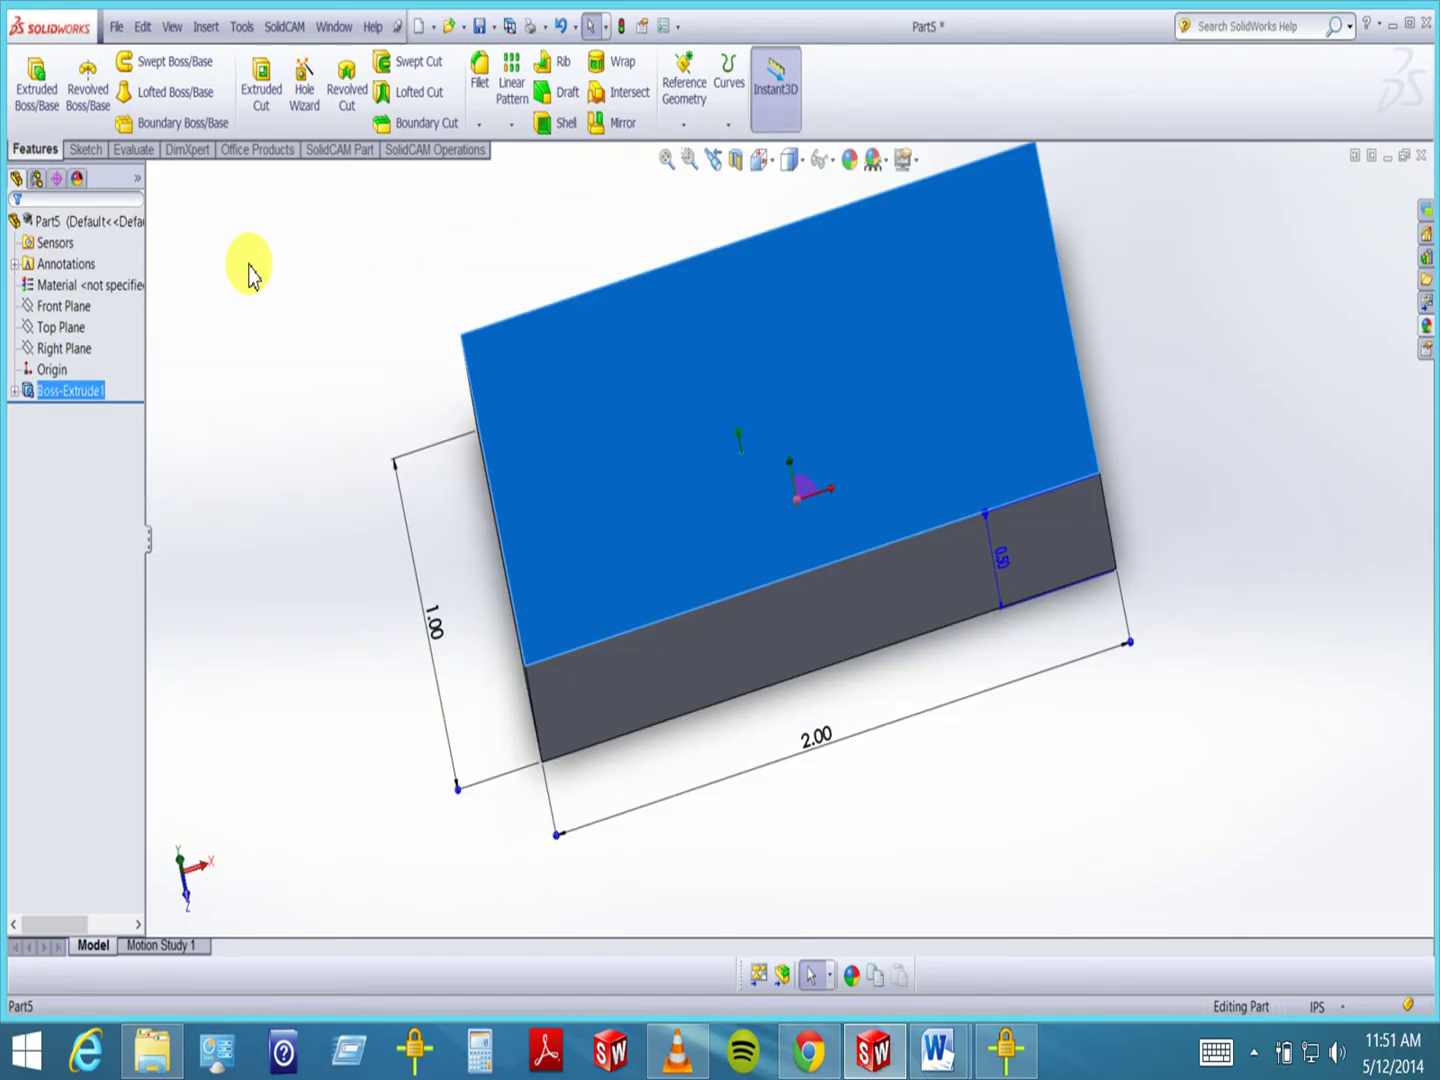
pyautogui.click(80, 150)
pyautogui.click(32, 80)
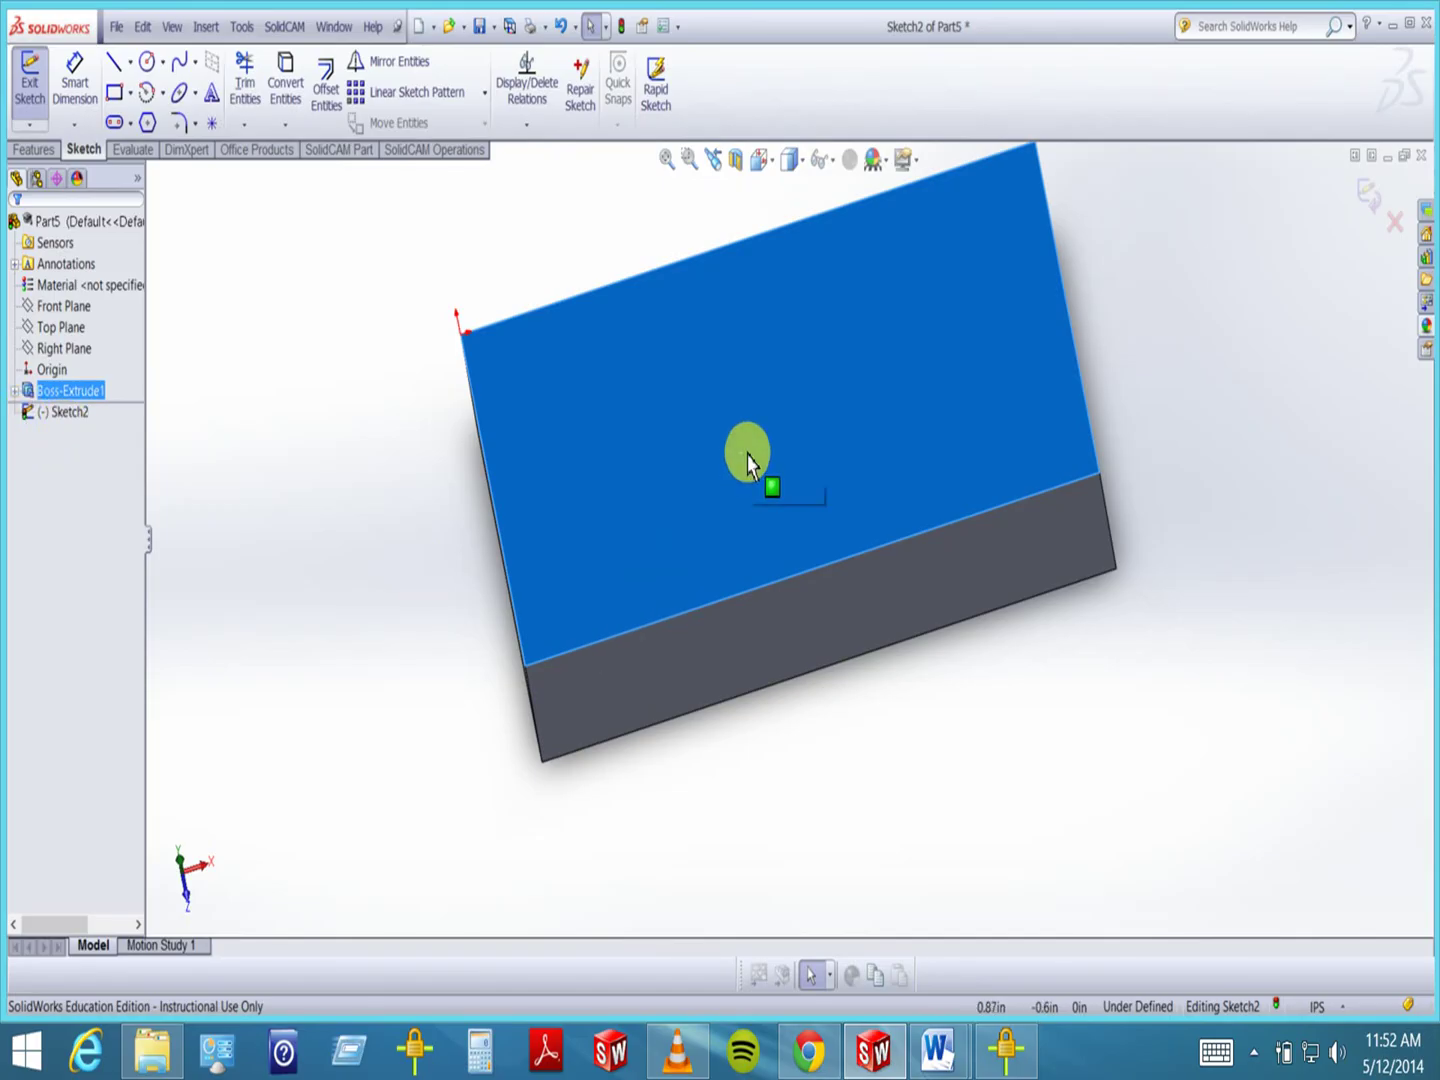
pyautogui.moveTo(763, 165)
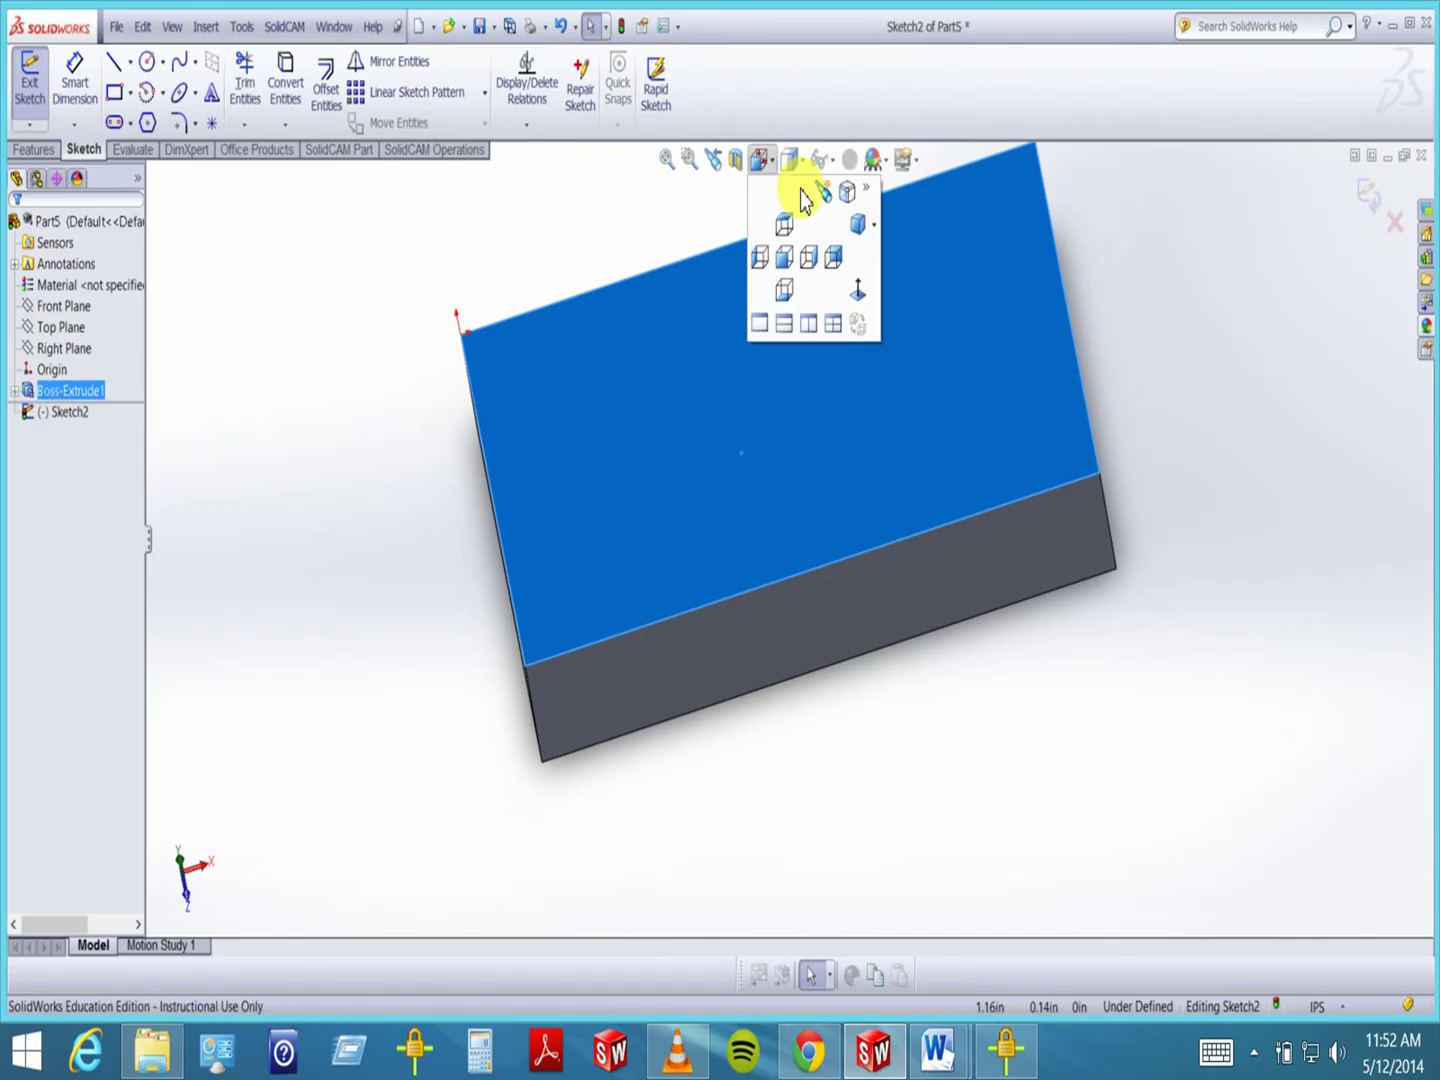
pyautogui.click(855, 291)
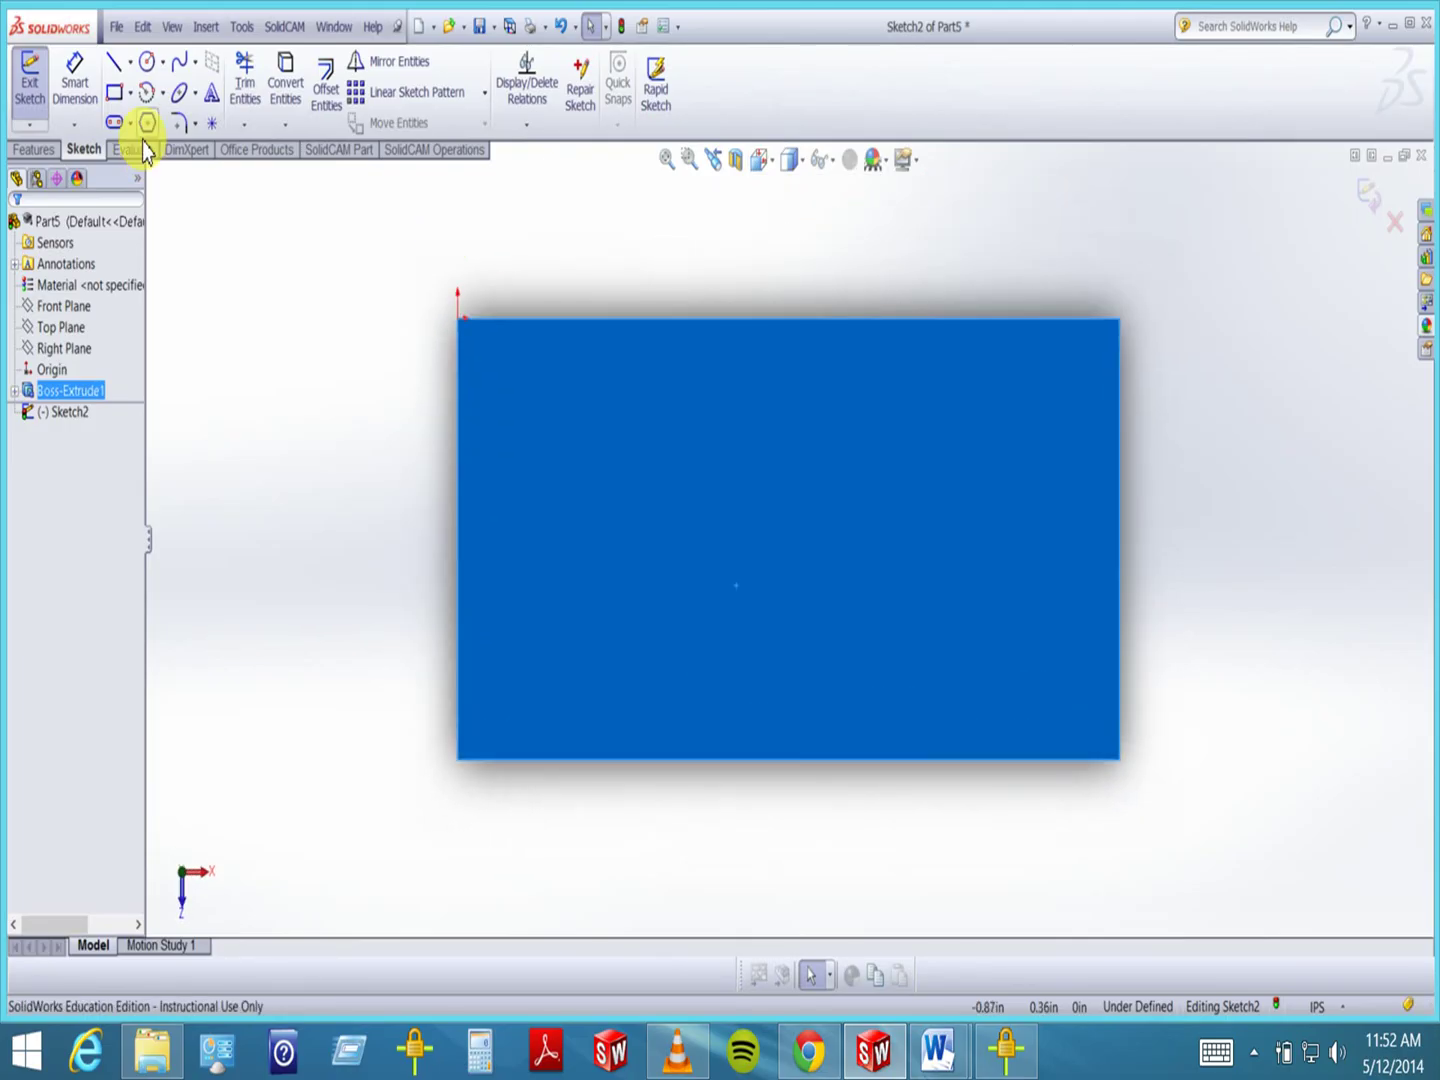
# - Sketch a circle on the face with its centre about 0.85 in from the left edge and 0.42 in from the upper edge
pyautogui.click(147, 66)
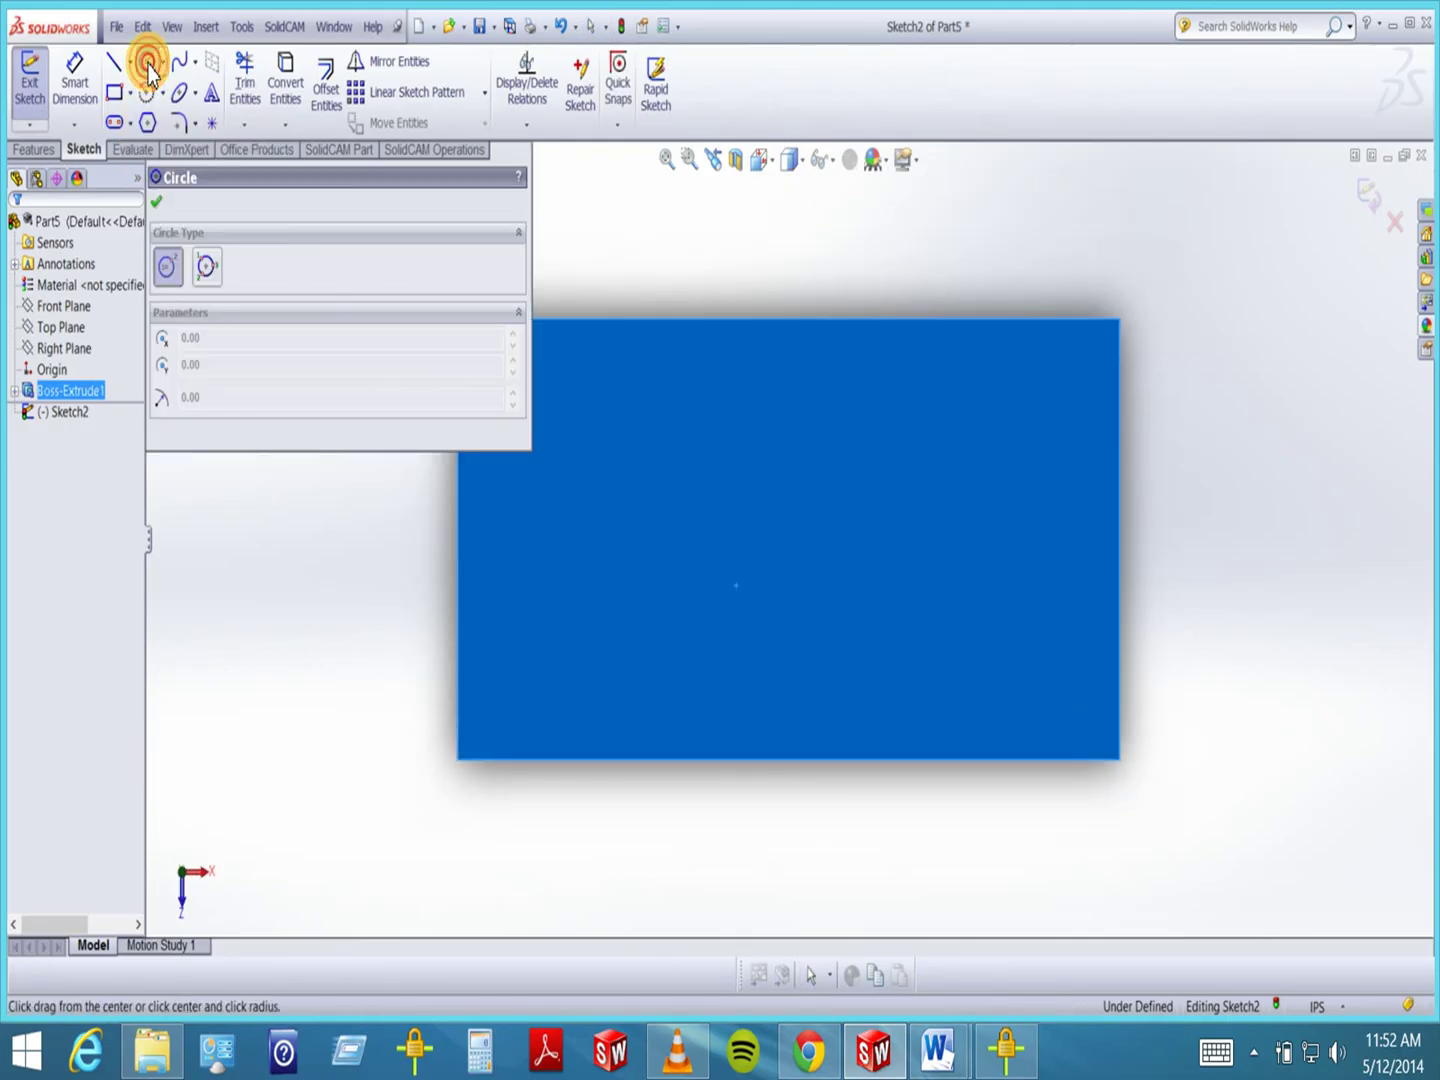
pyautogui.moveTo(739, 502); pyautogui.dragTo(803, 579)
pyautogui.click(157, 204)
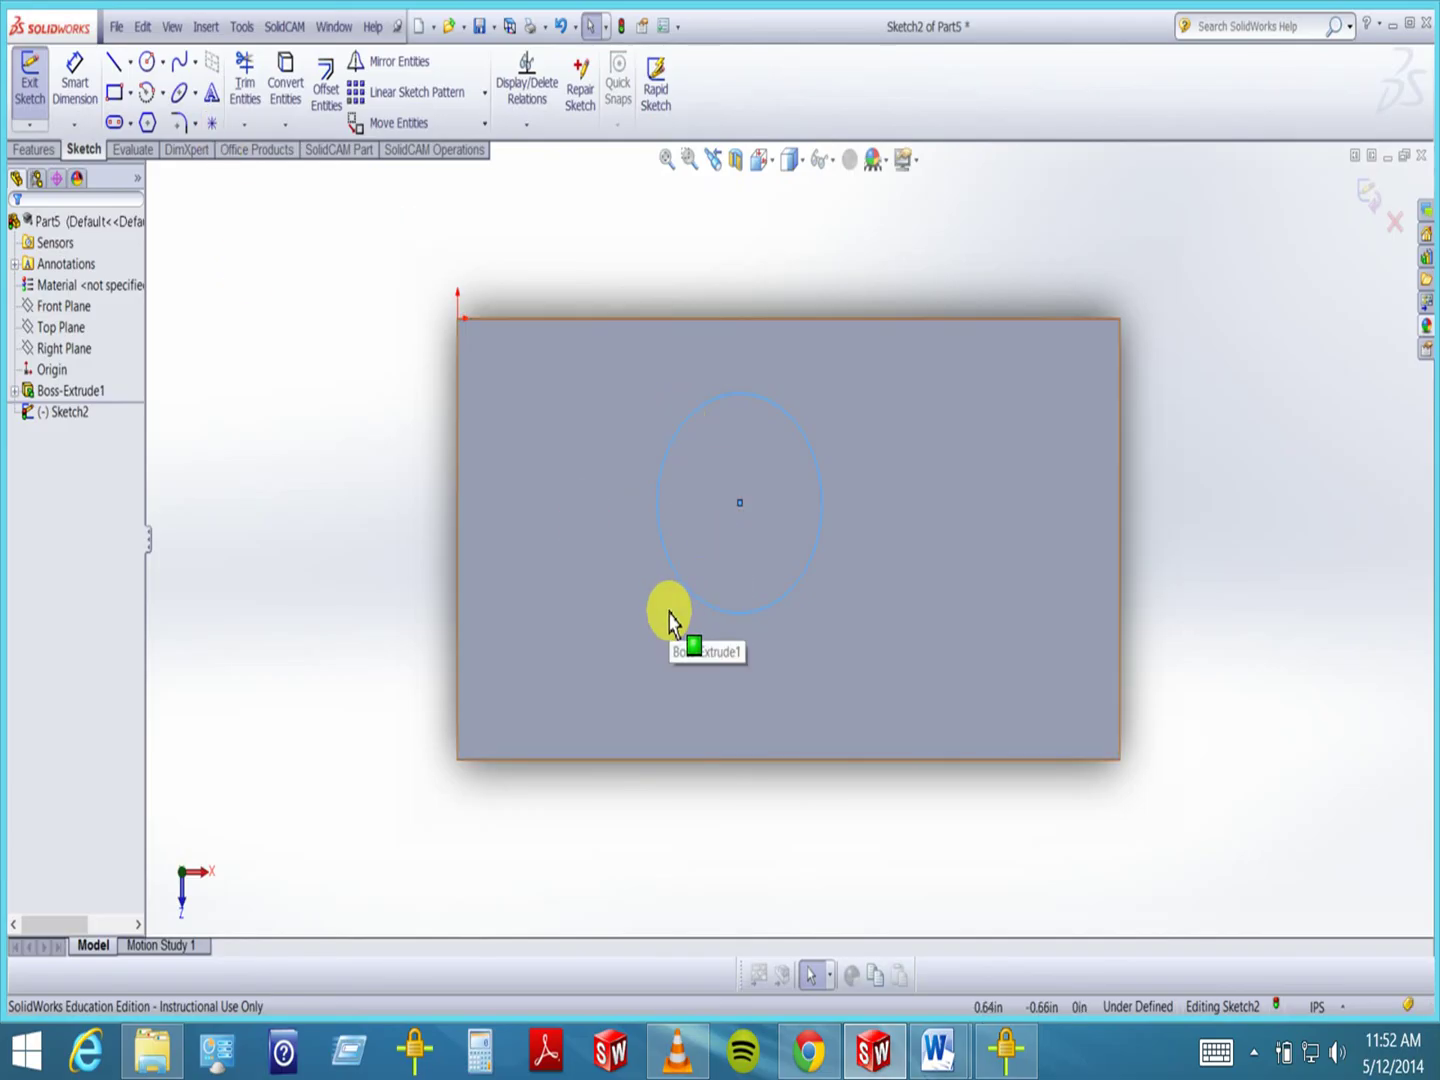
# - Dimension the circle's centre 1 in from the face's left edge
pyautogui.click(74, 75)
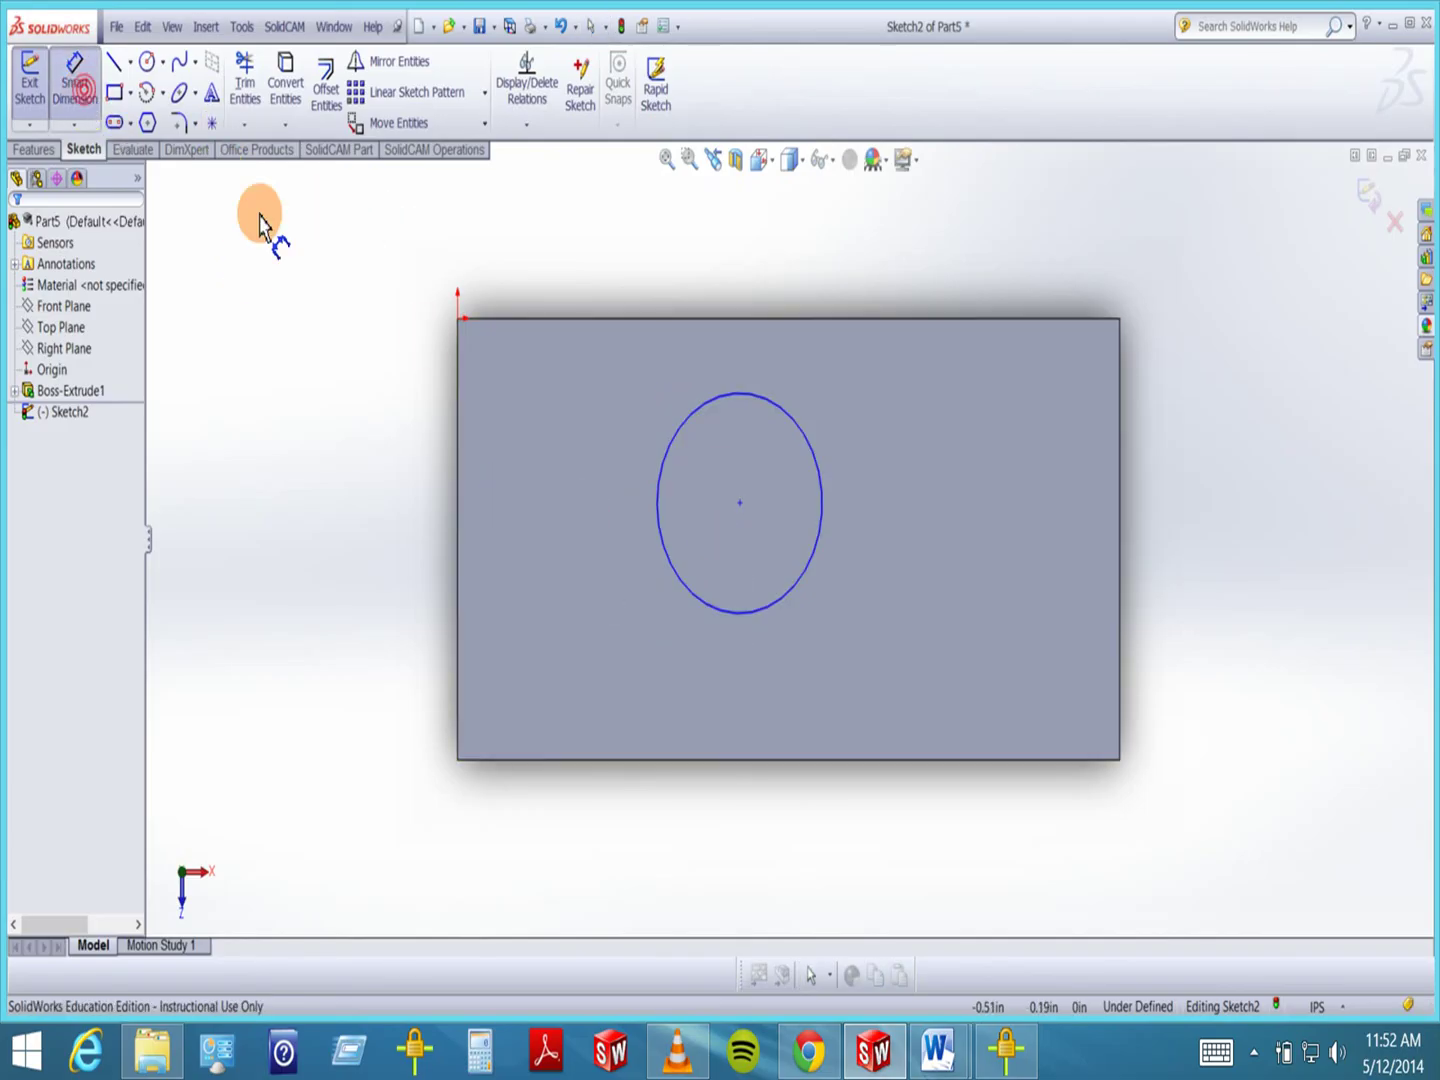
pyautogui.click(740, 504)
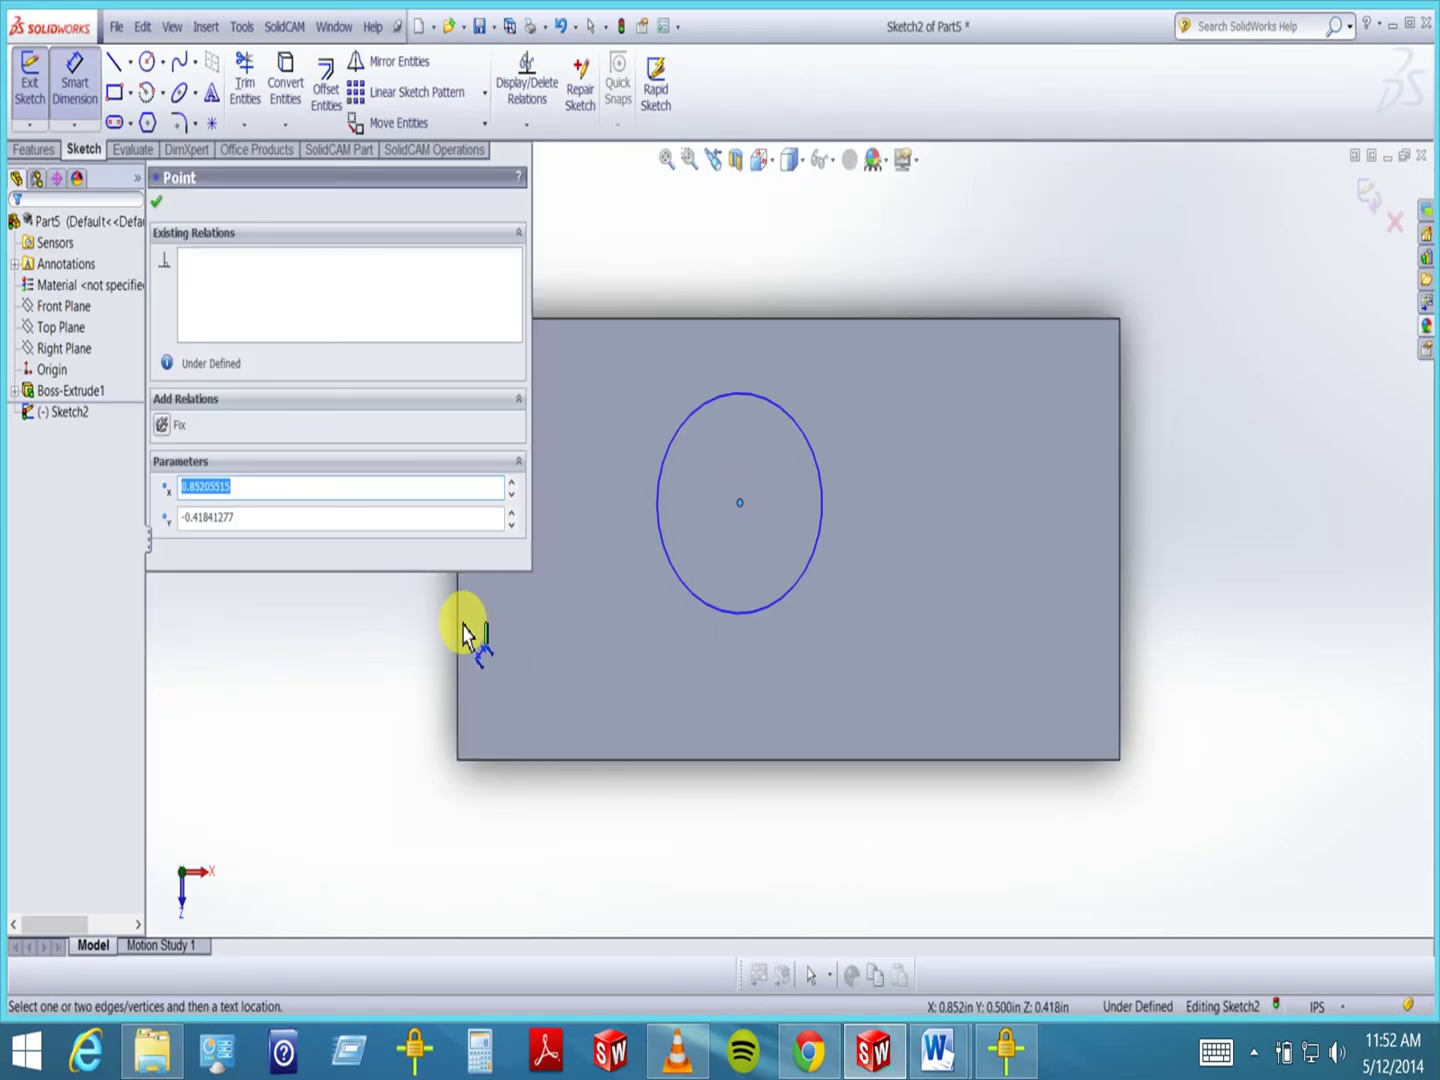
pyautogui.click(459, 636)
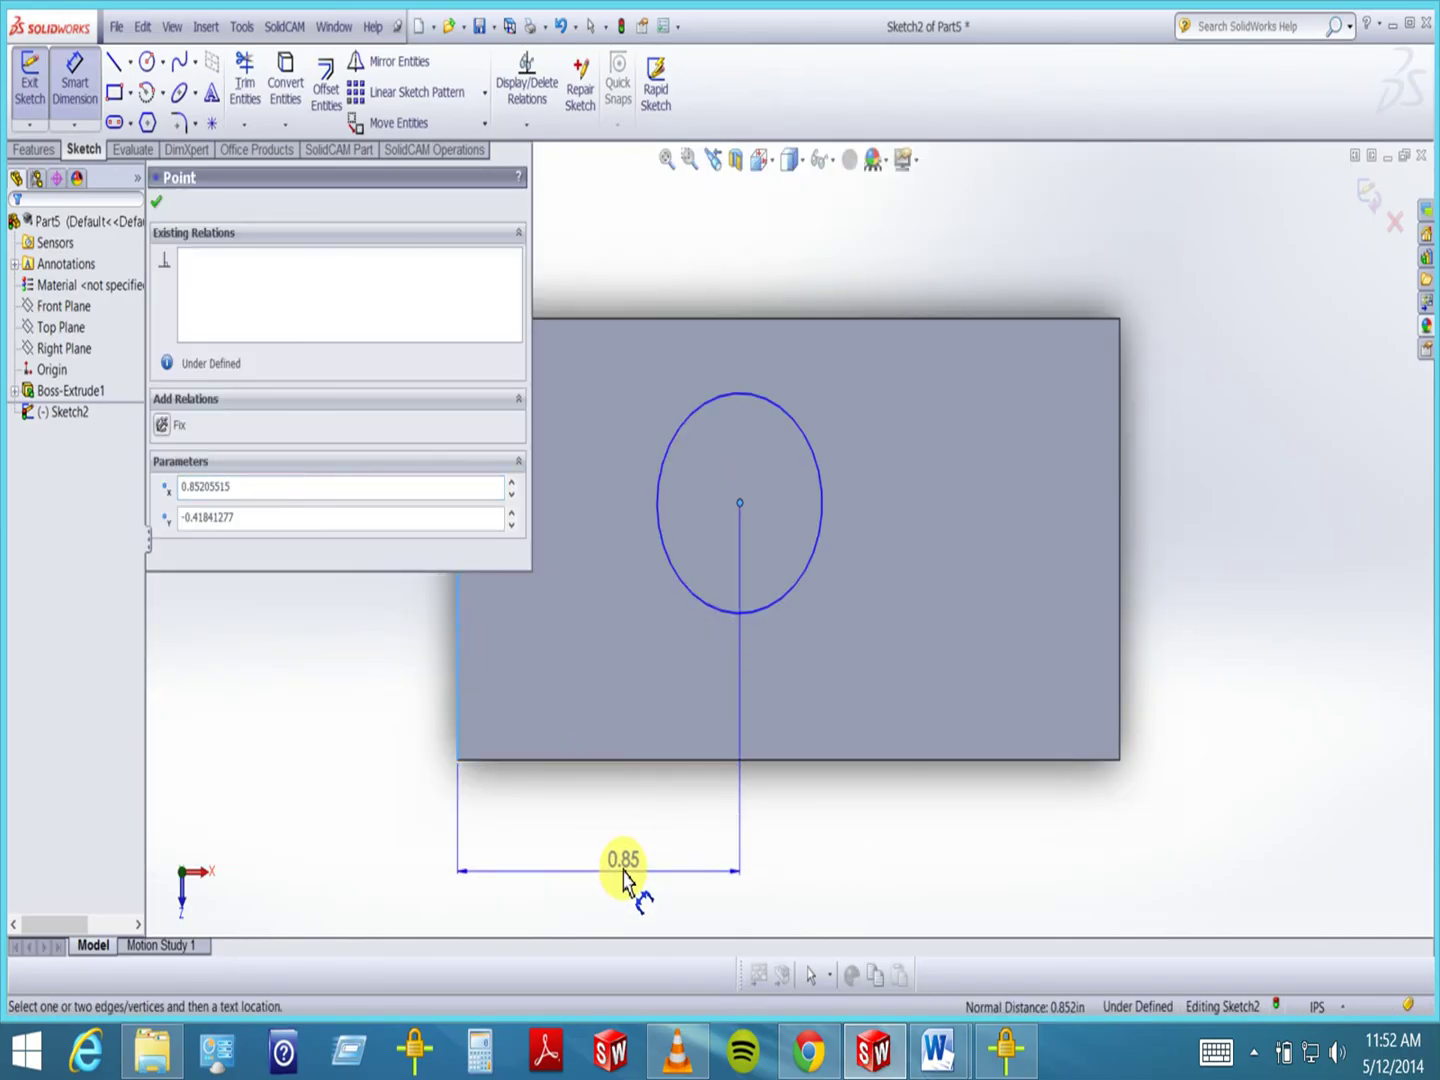
pyautogui.click(605, 867)
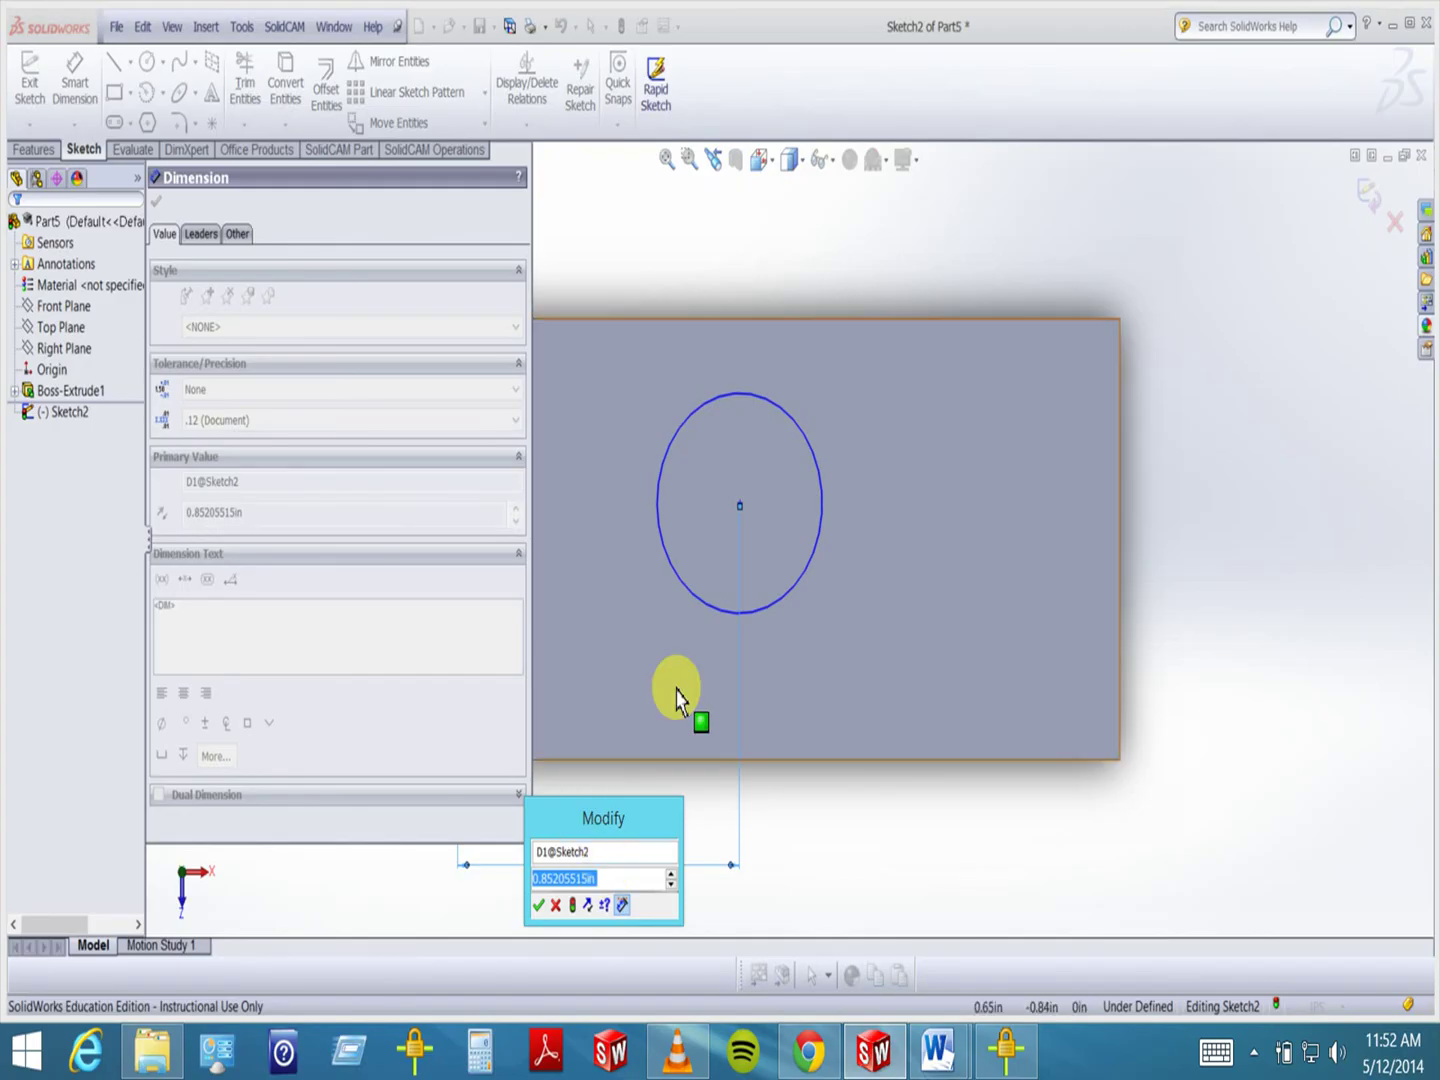
pyautogui.write('1')
pyautogui.press('Return')
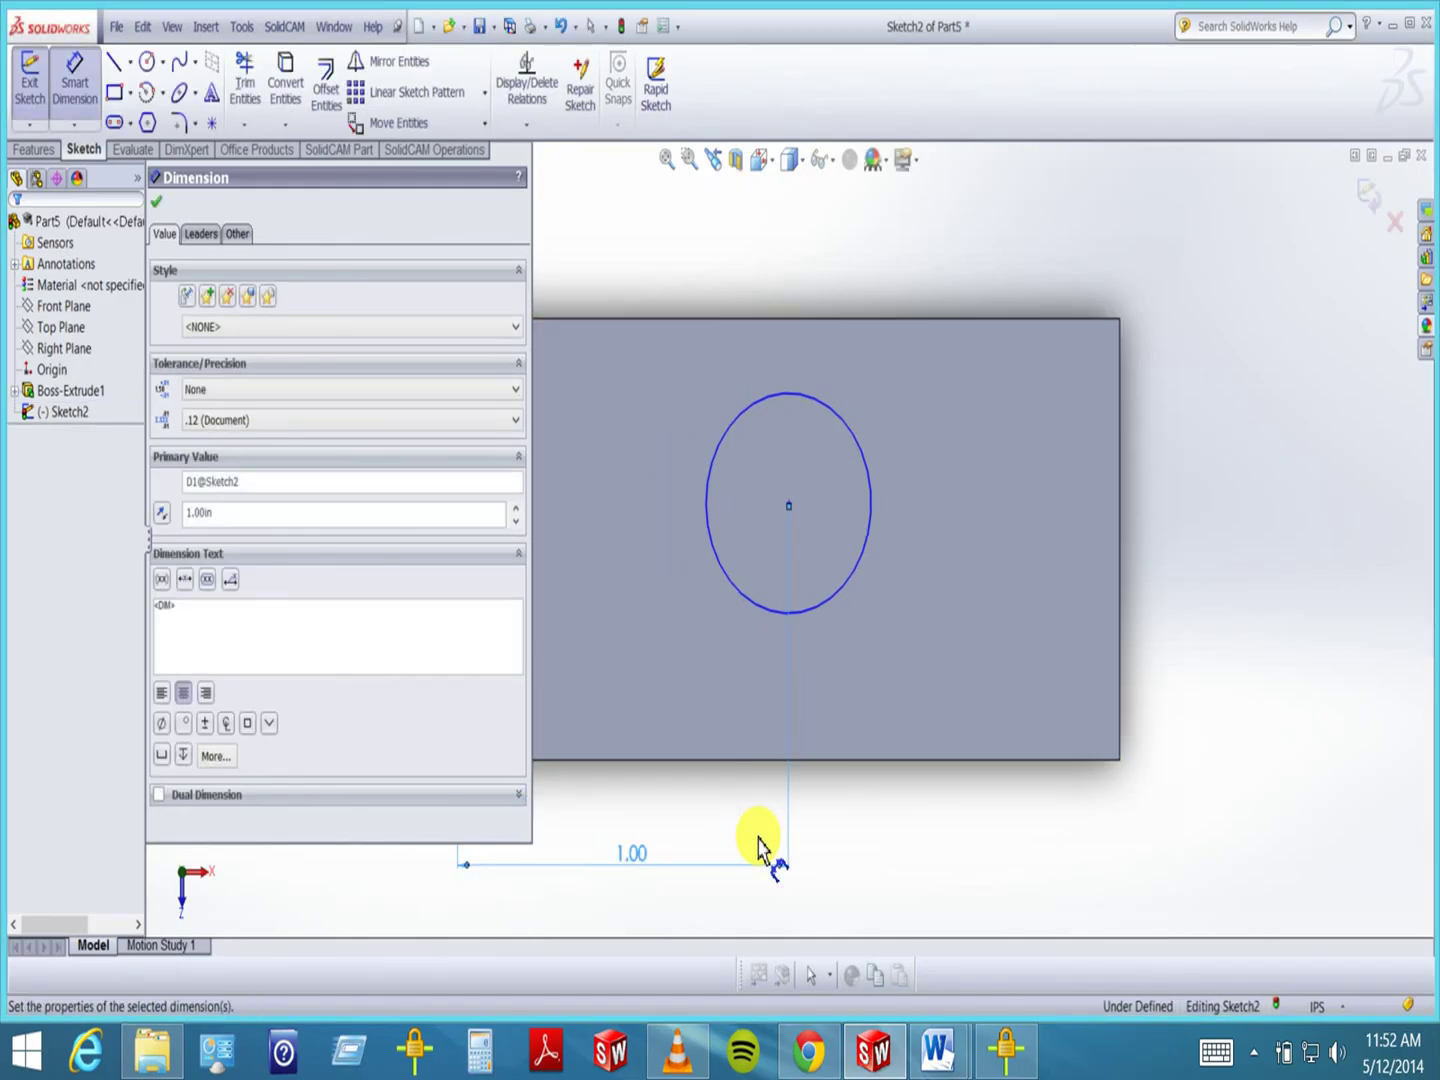
pyautogui.click(157, 202)
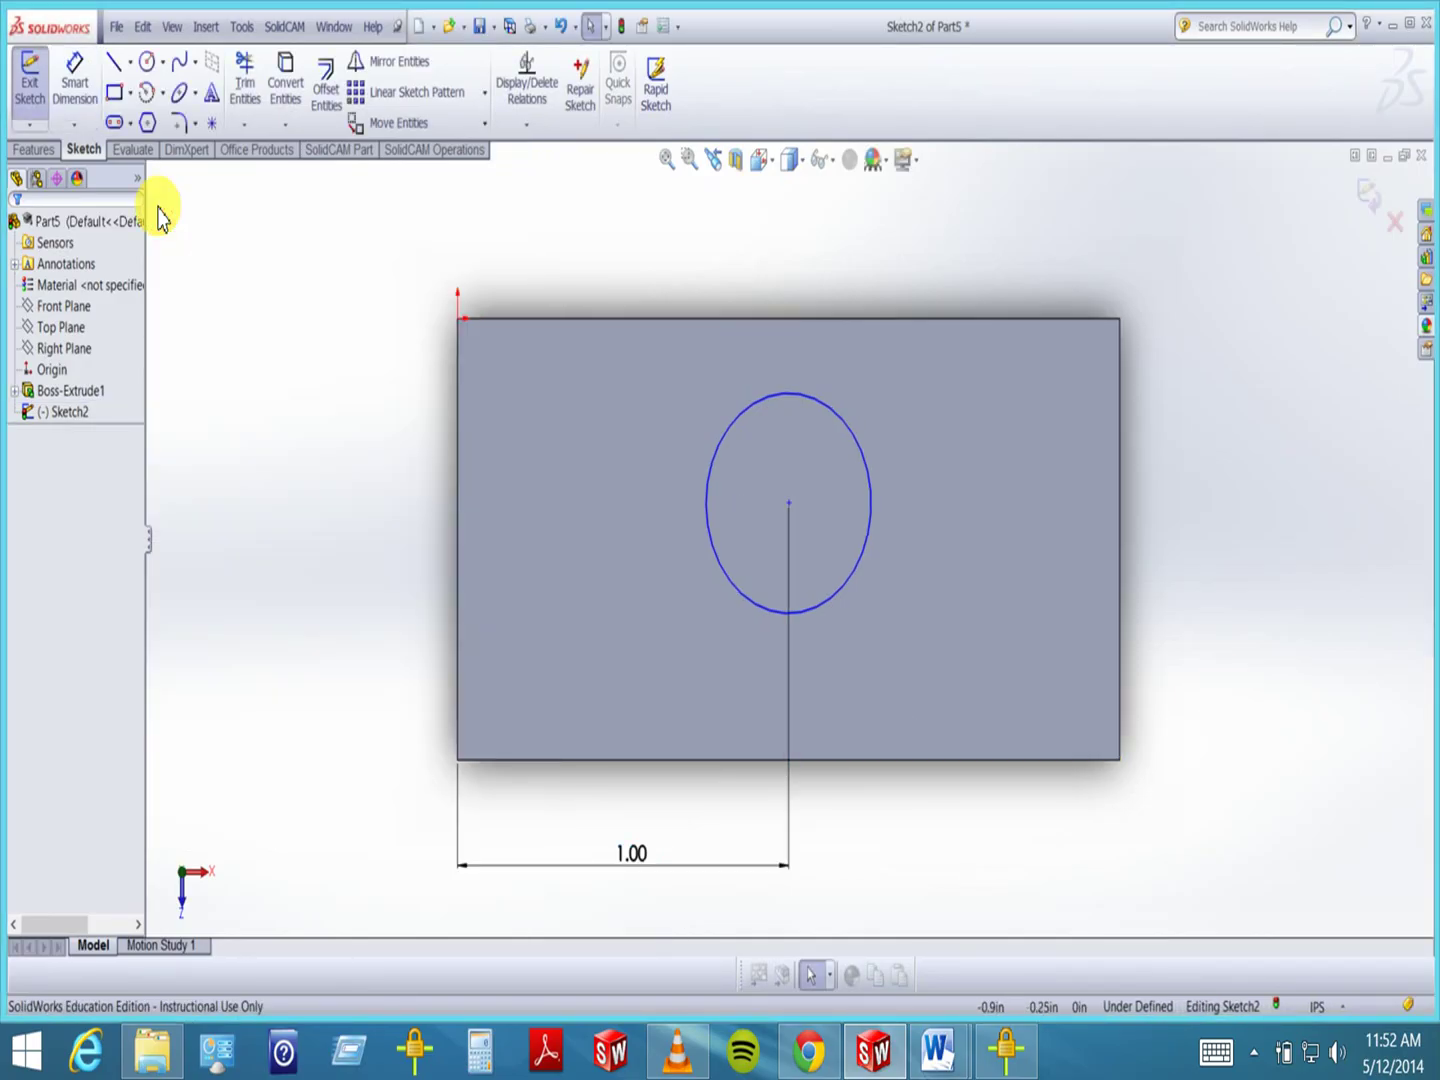
# - Dimension the circle's centre 0.5 in from the face's upper edge and finish the sketch
pyautogui.click(74, 75)
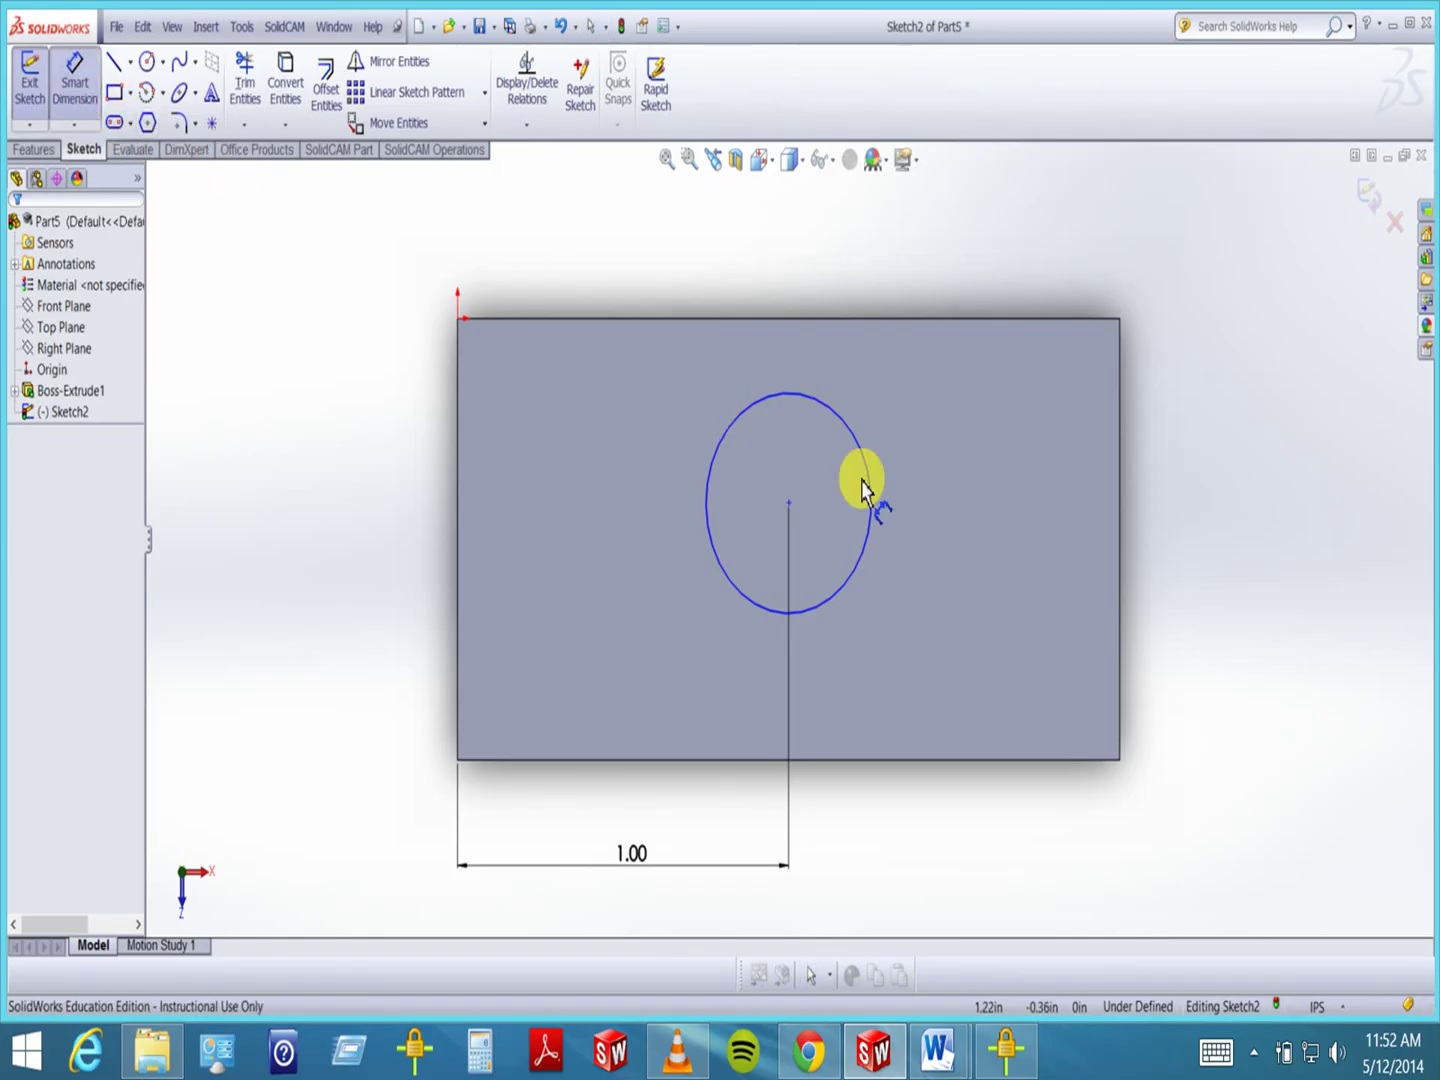
pyautogui.click(789, 506)
pyautogui.click(603, 318)
pyautogui.click(1246, 414)
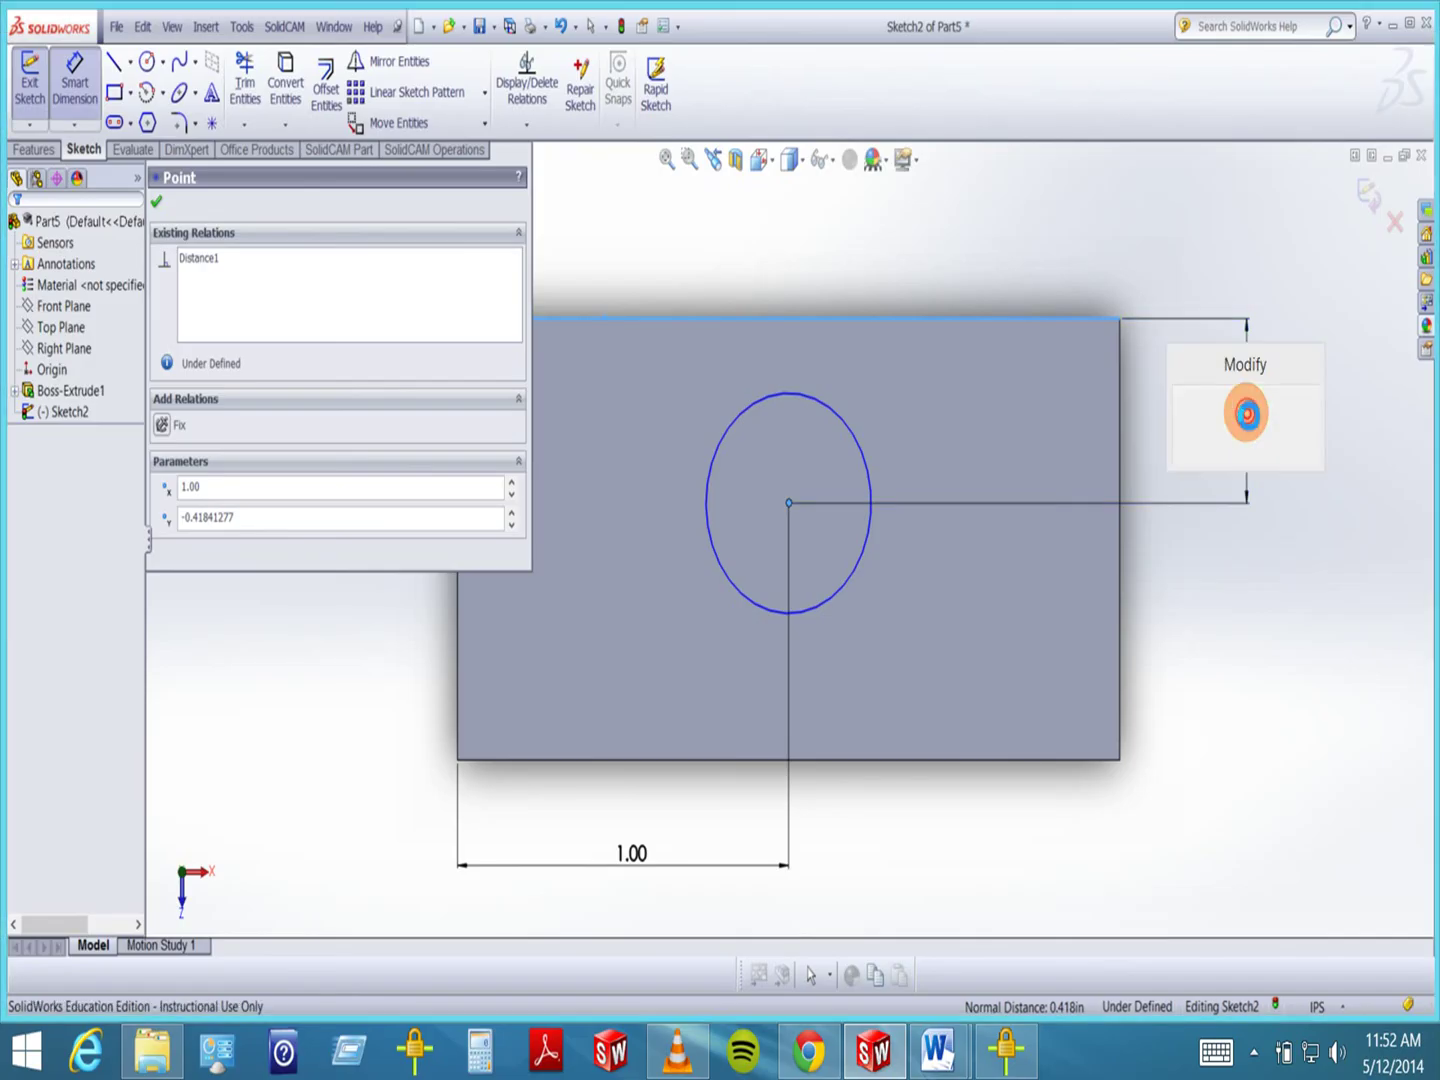
pyautogui.write('.')
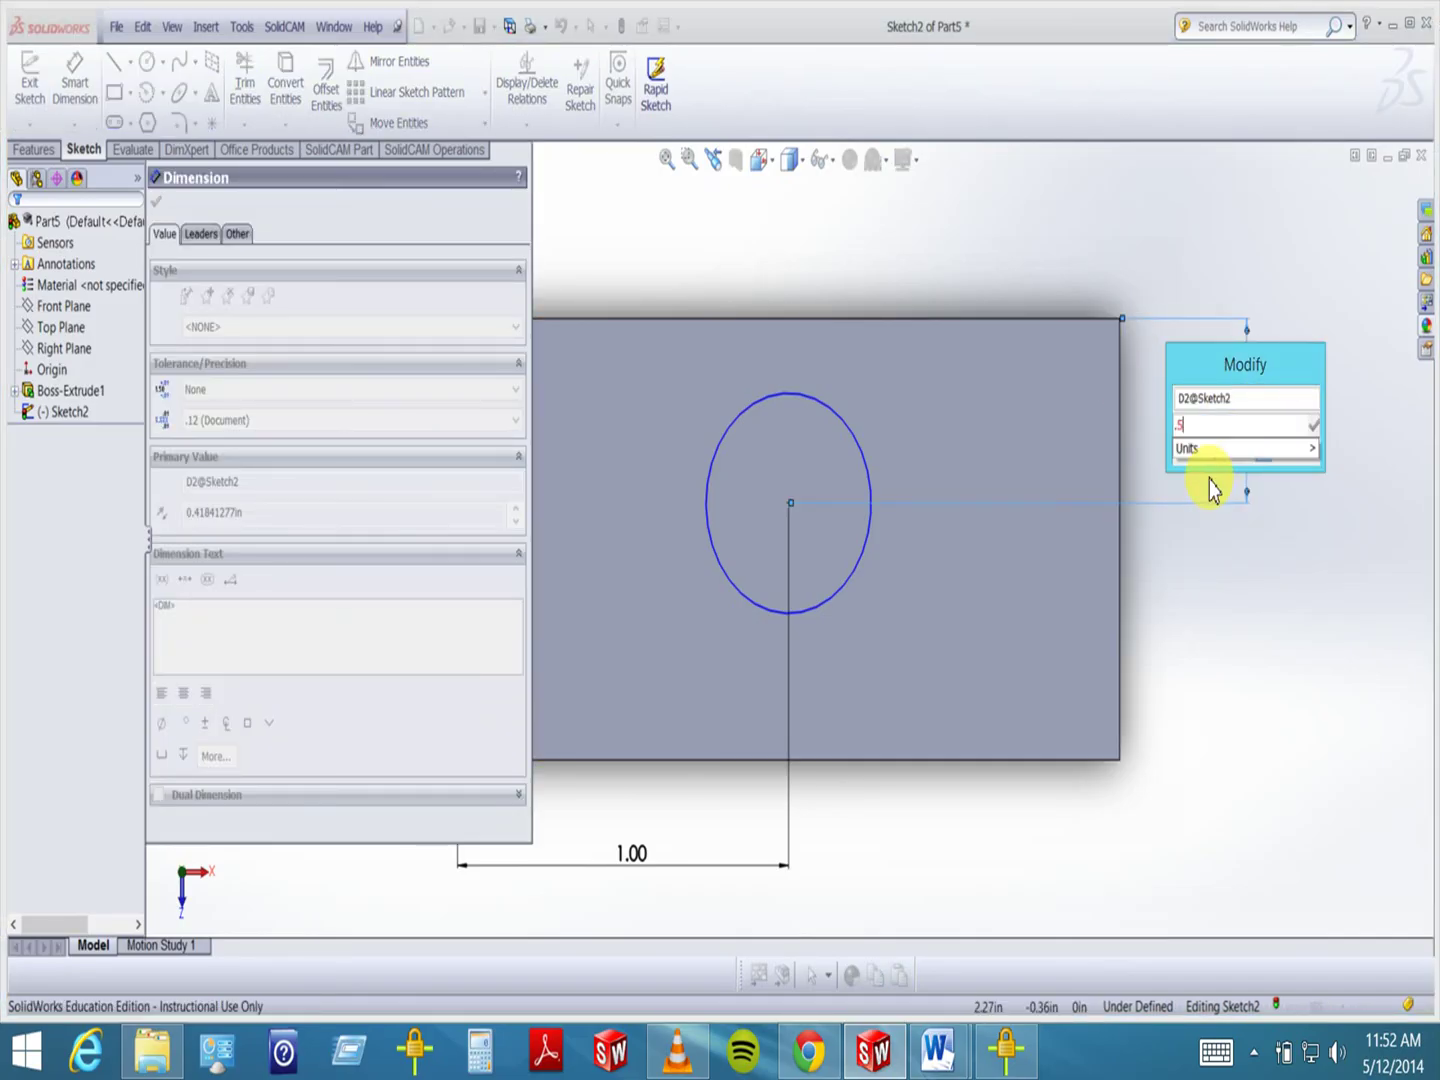
pyautogui.write('5')
pyautogui.press('Return')
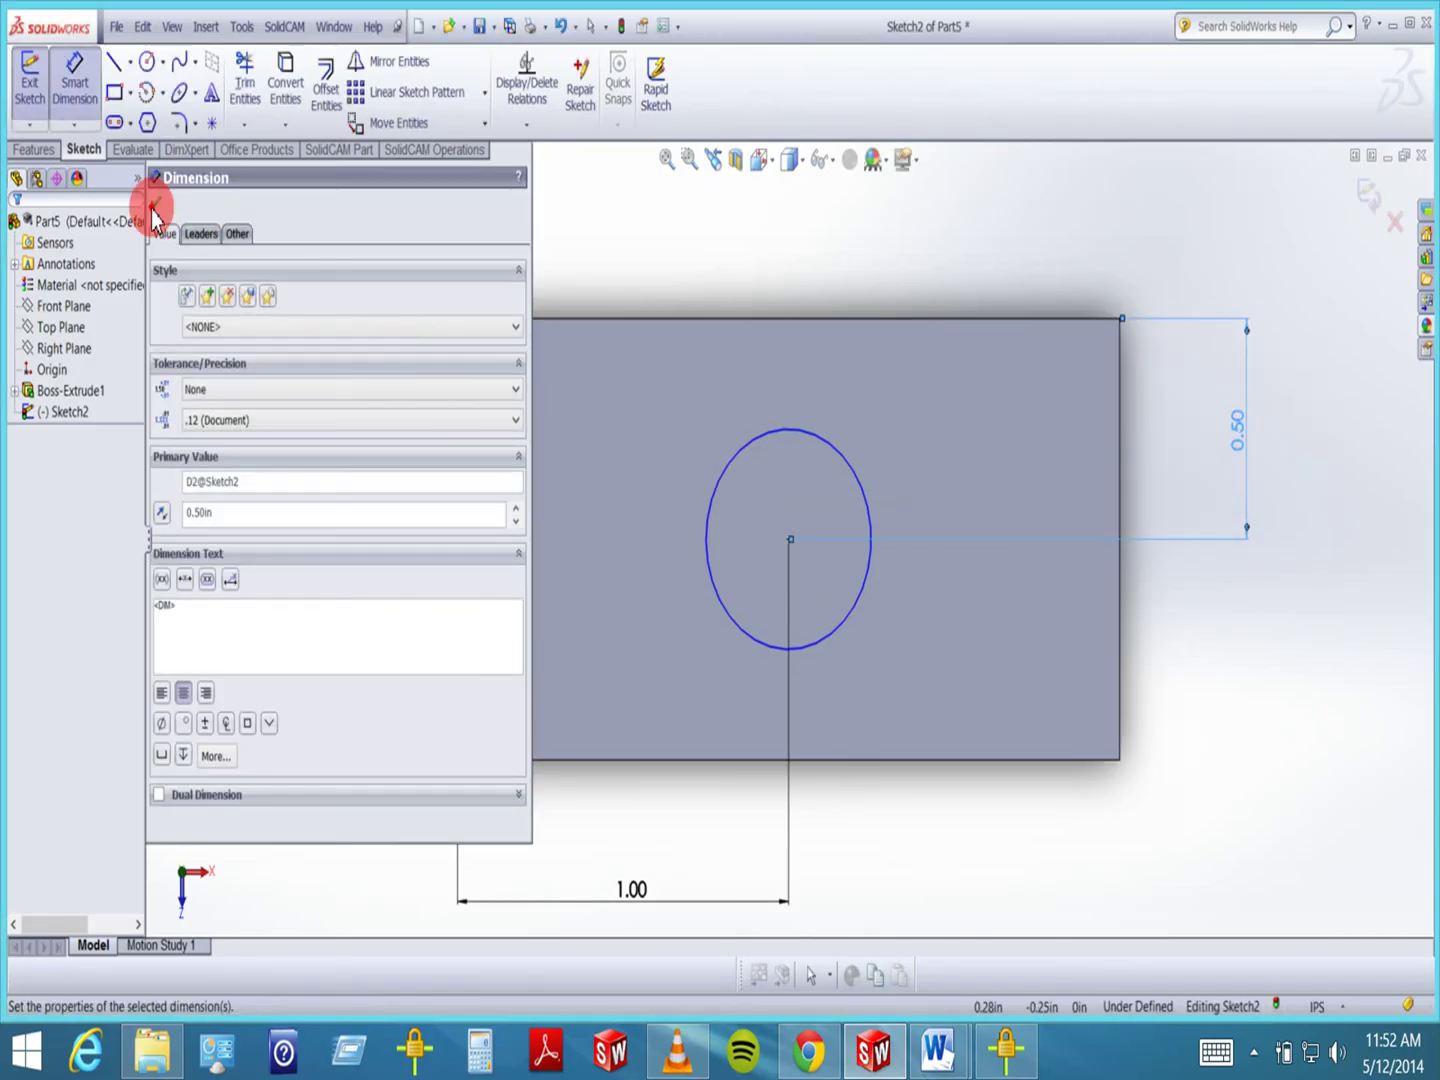
pyautogui.click(154, 206)
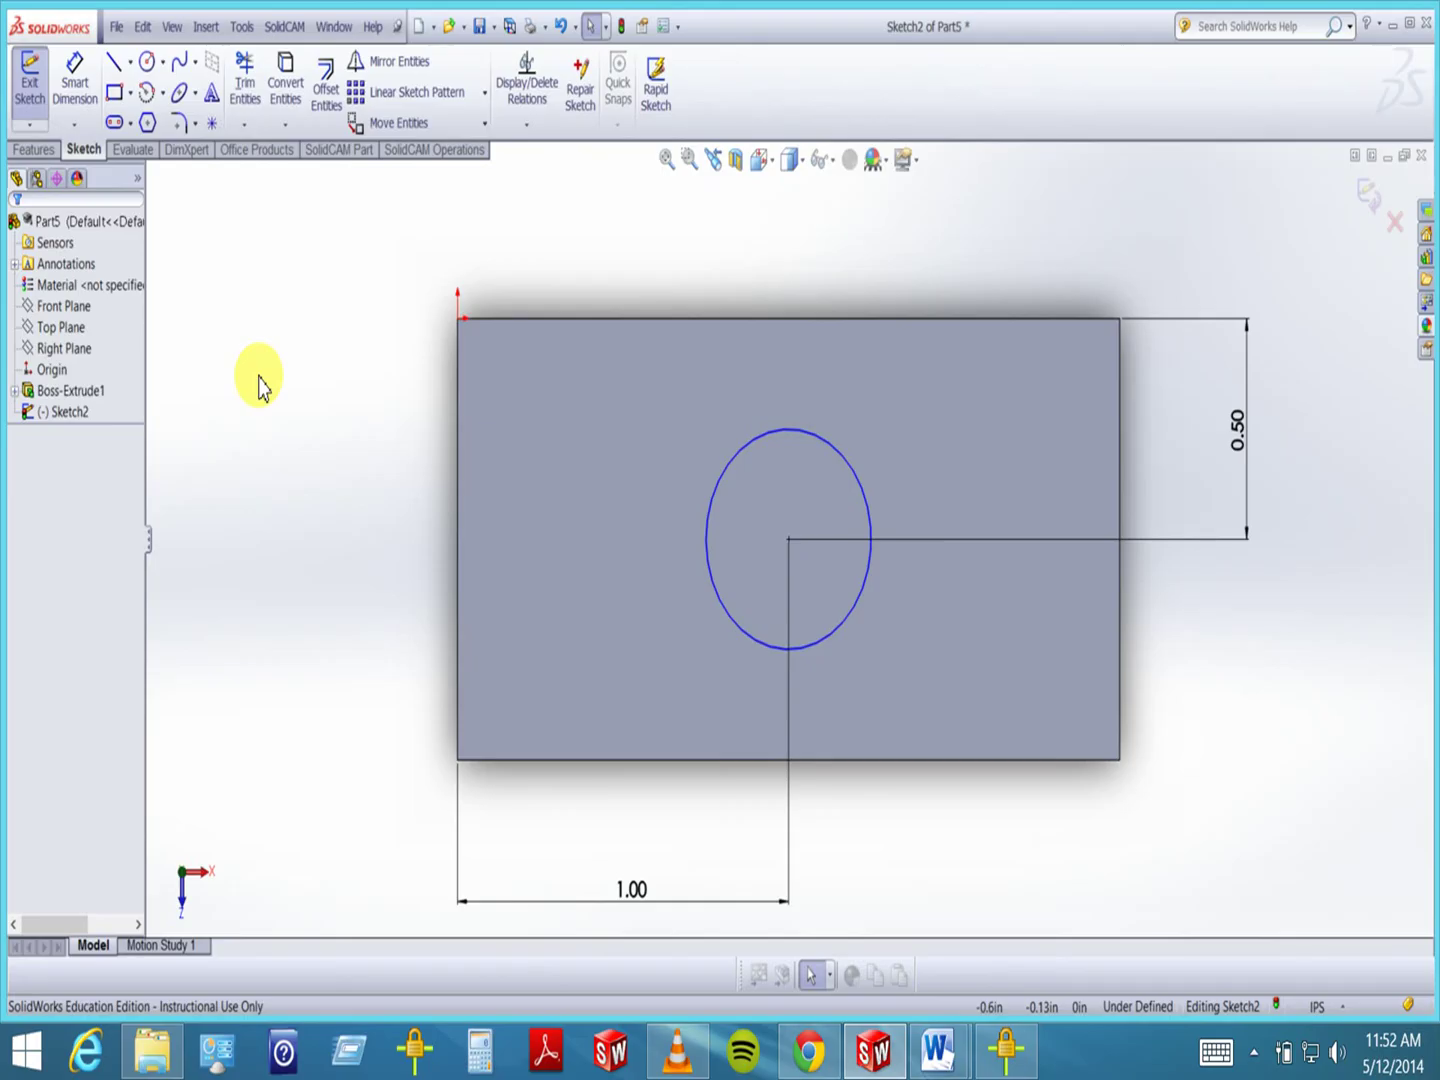
pyautogui.click(1372, 194)
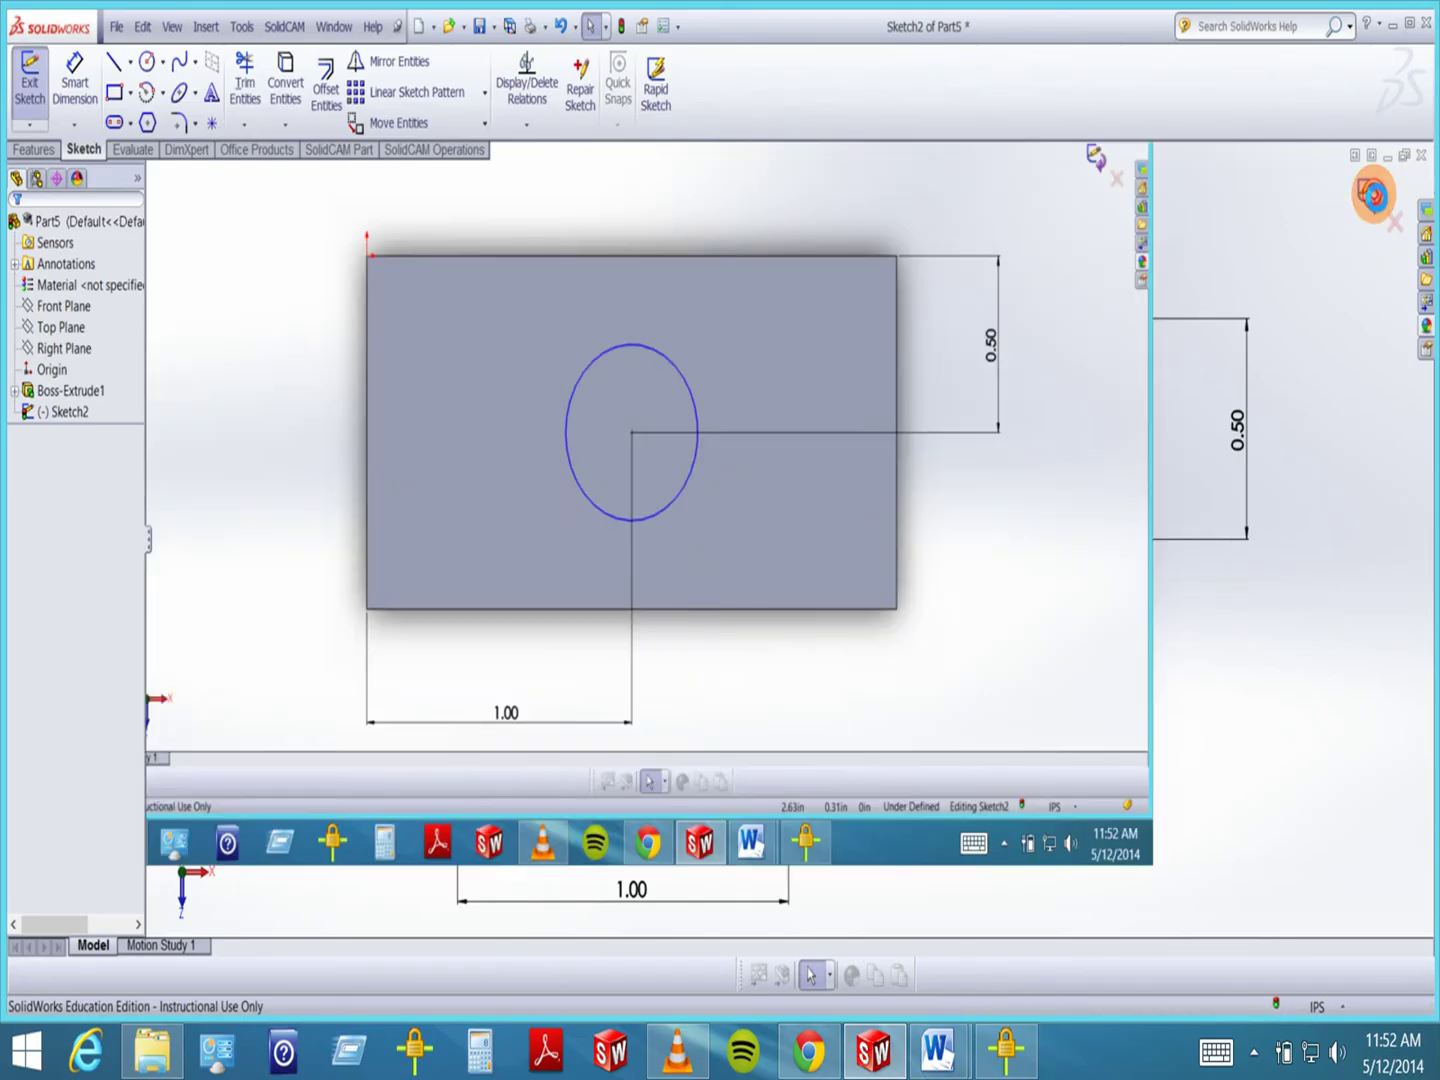
# - Cut the circle sketch into the block as a blind extruded cut 0.25 in deep
pyautogui.moveTo(987, 633); pyautogui.dragTo(826, 424, button='middle')
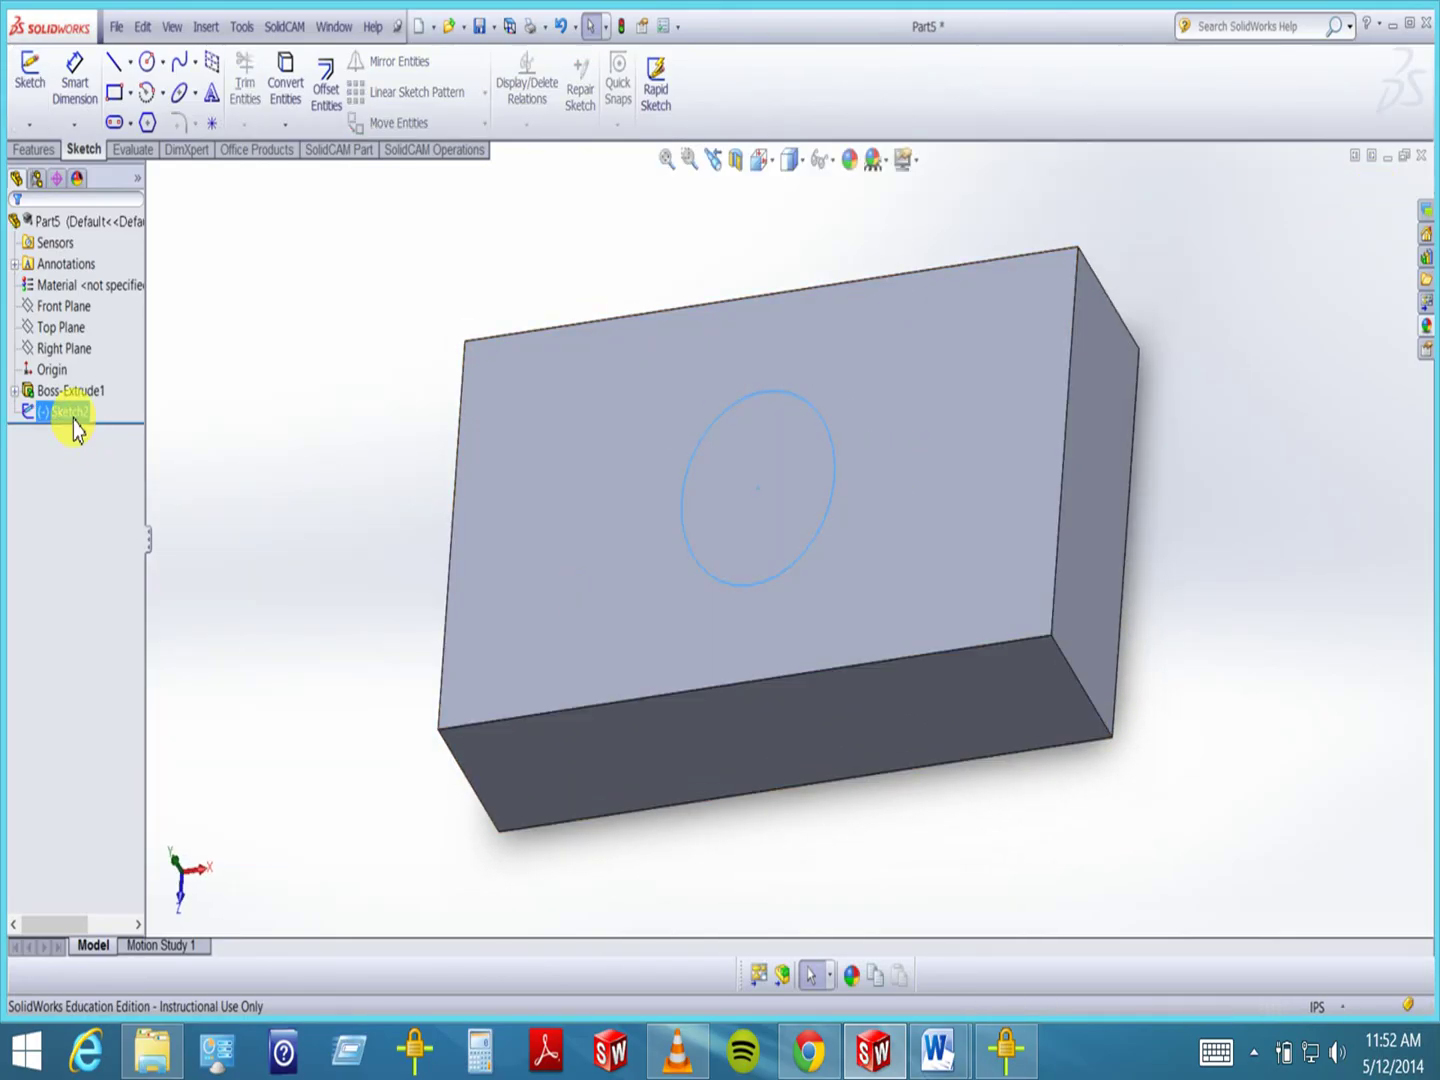
pyautogui.click(14, 391)
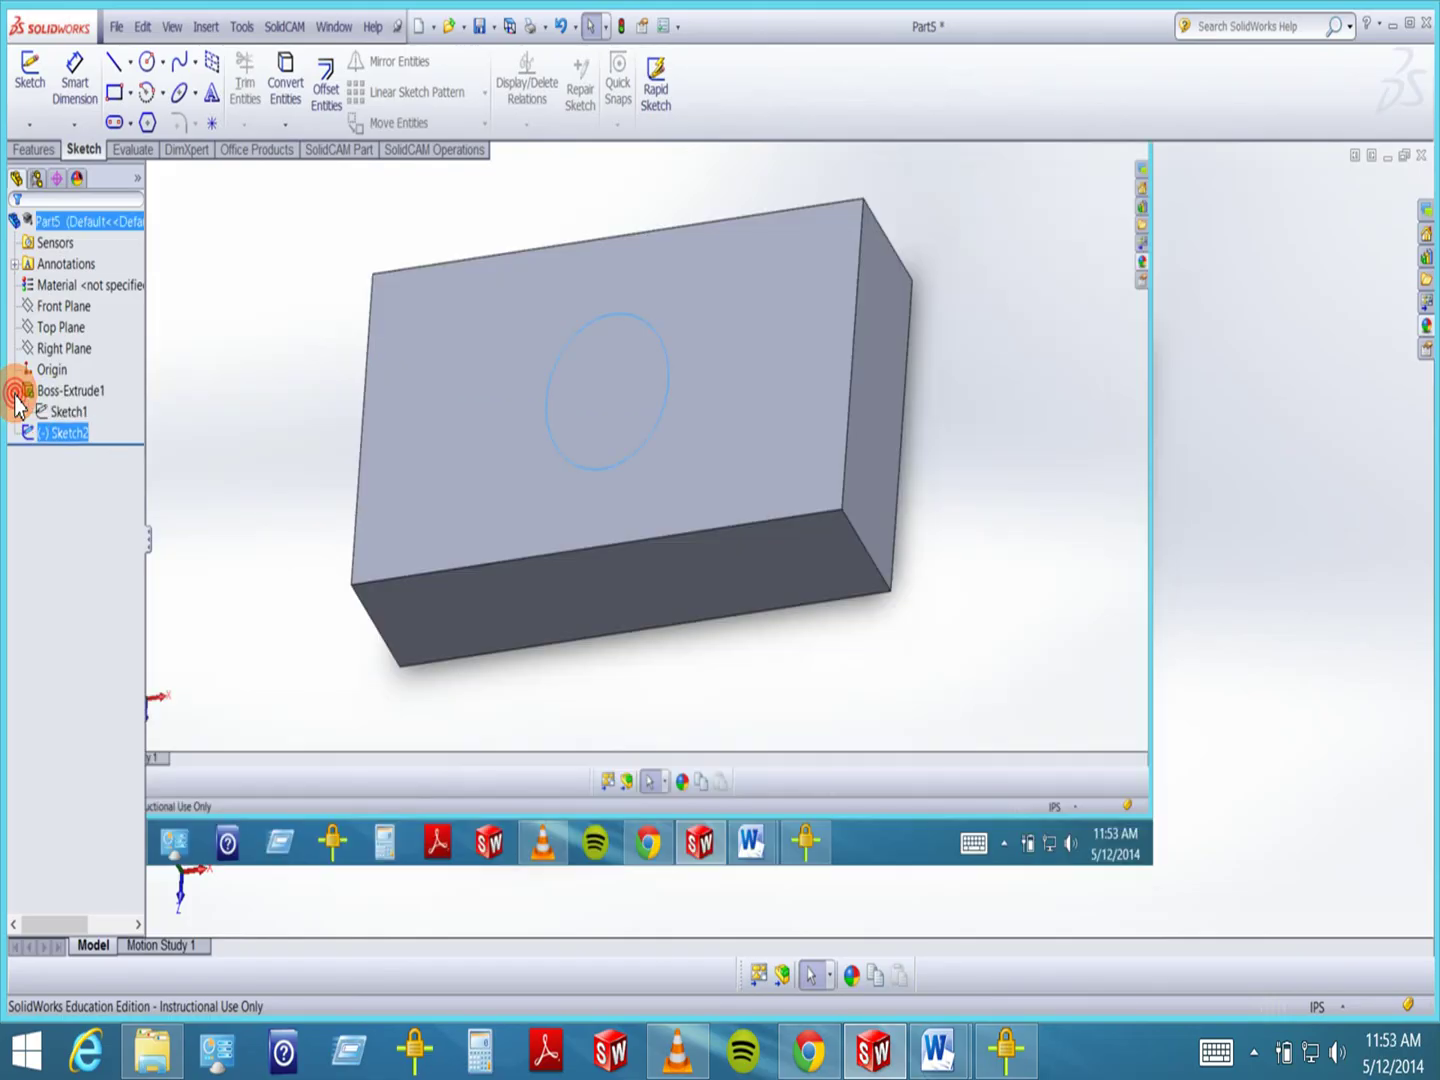
pyautogui.click(73, 392)
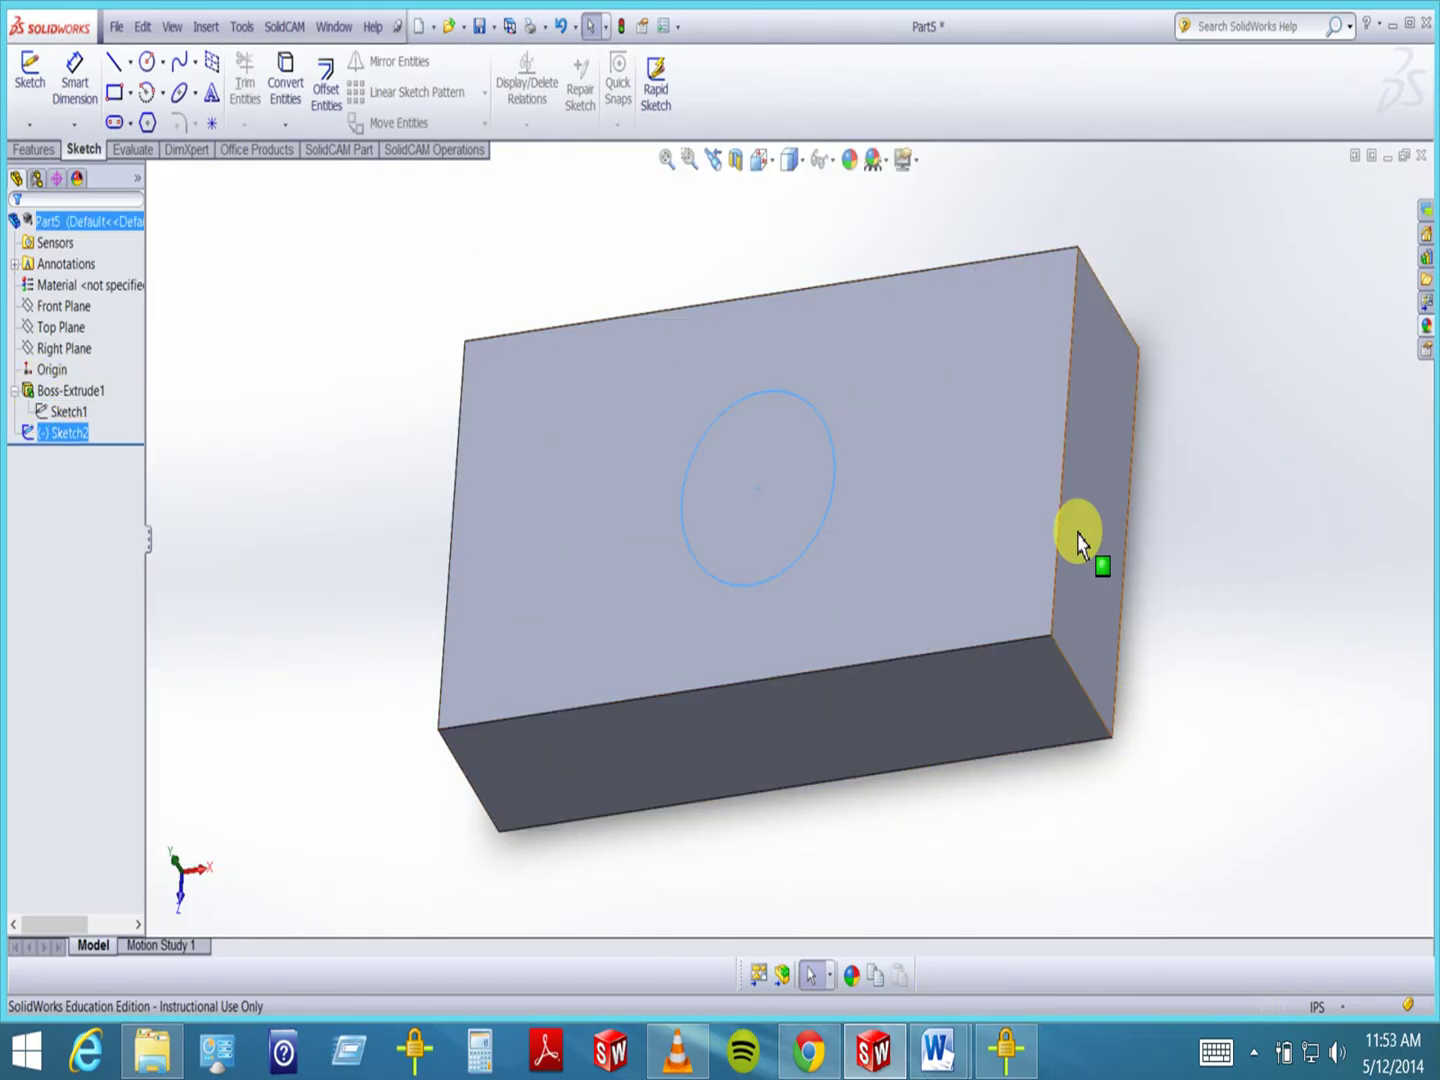
pyautogui.click(63, 435)
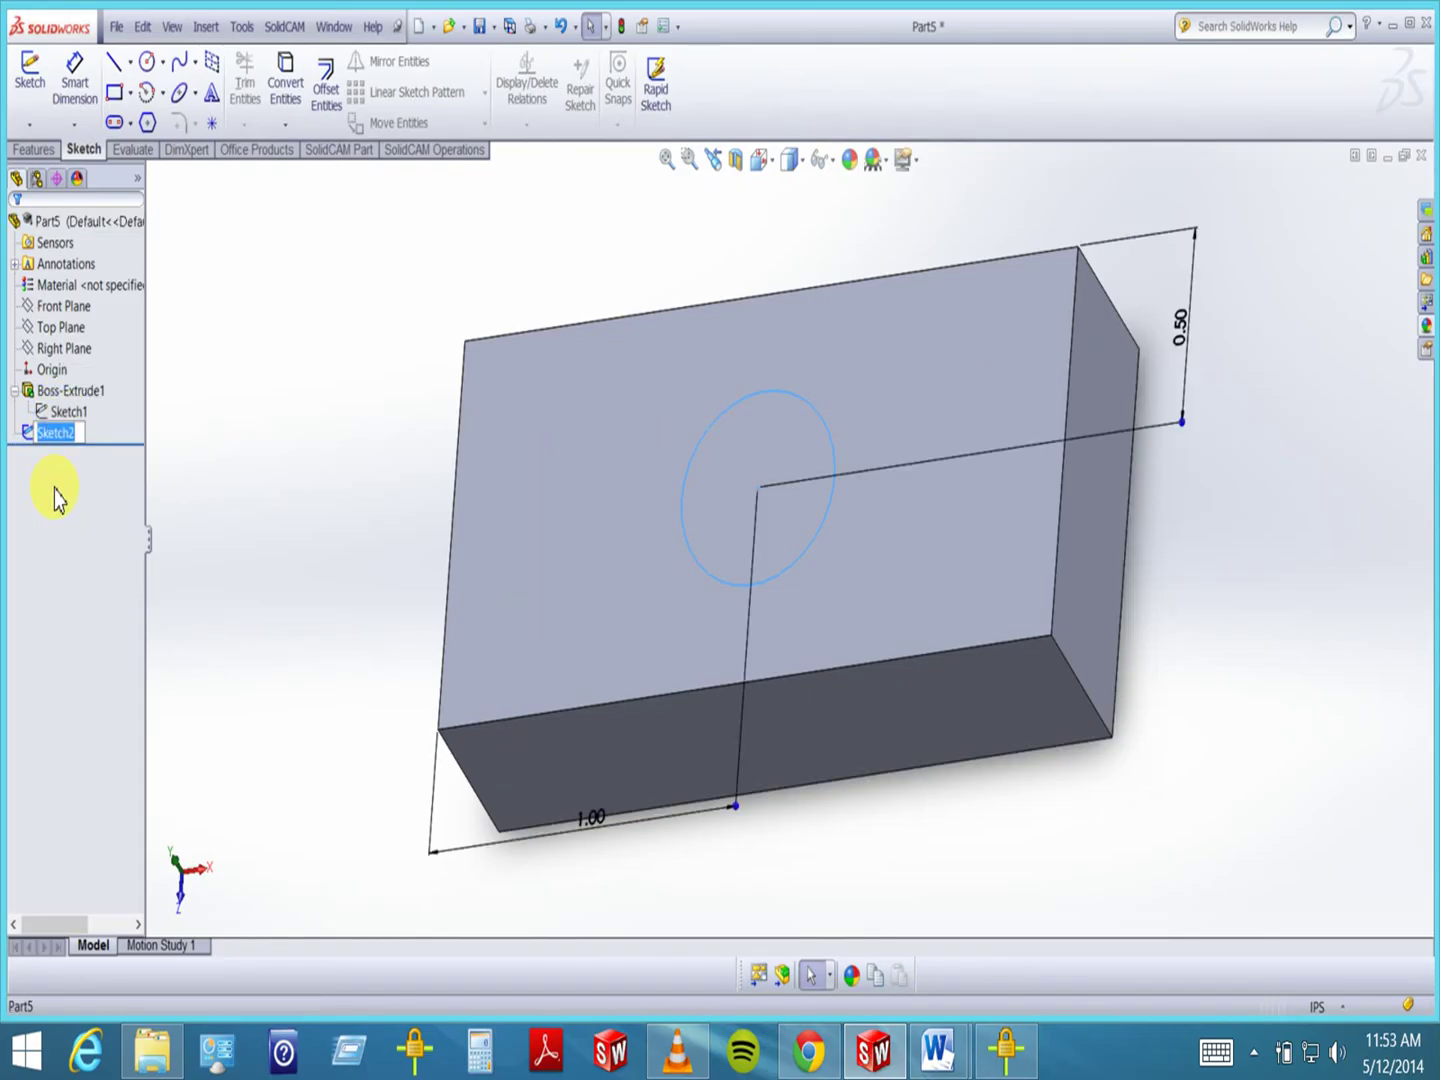
pyautogui.click(63, 507)
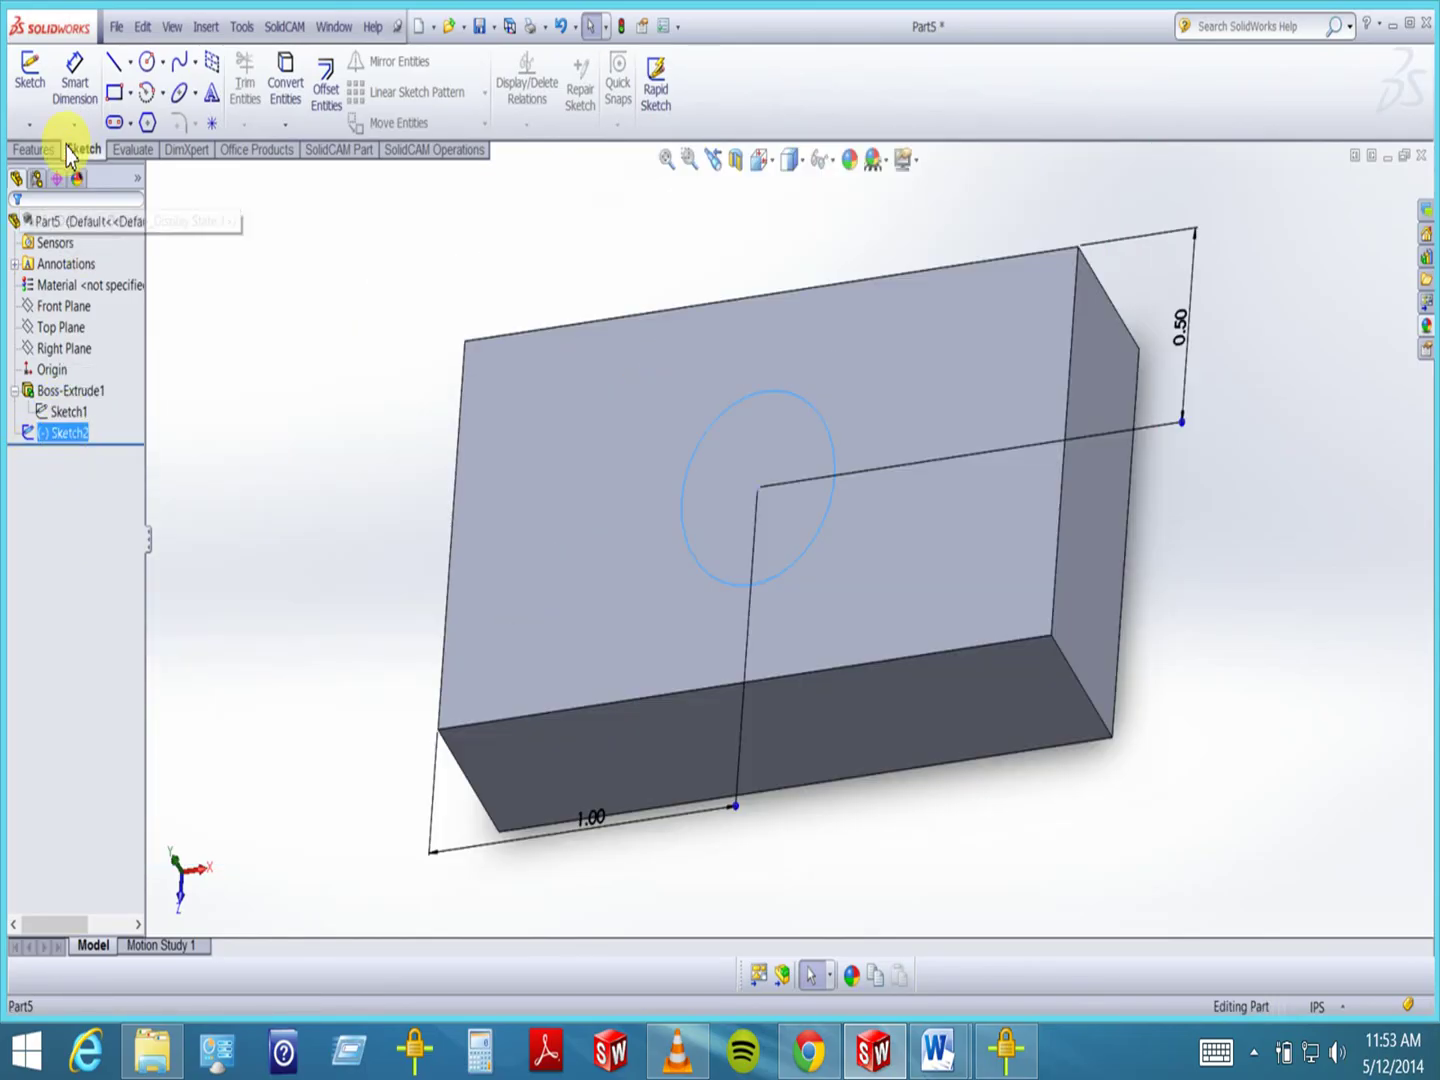
pyautogui.click(34, 152)
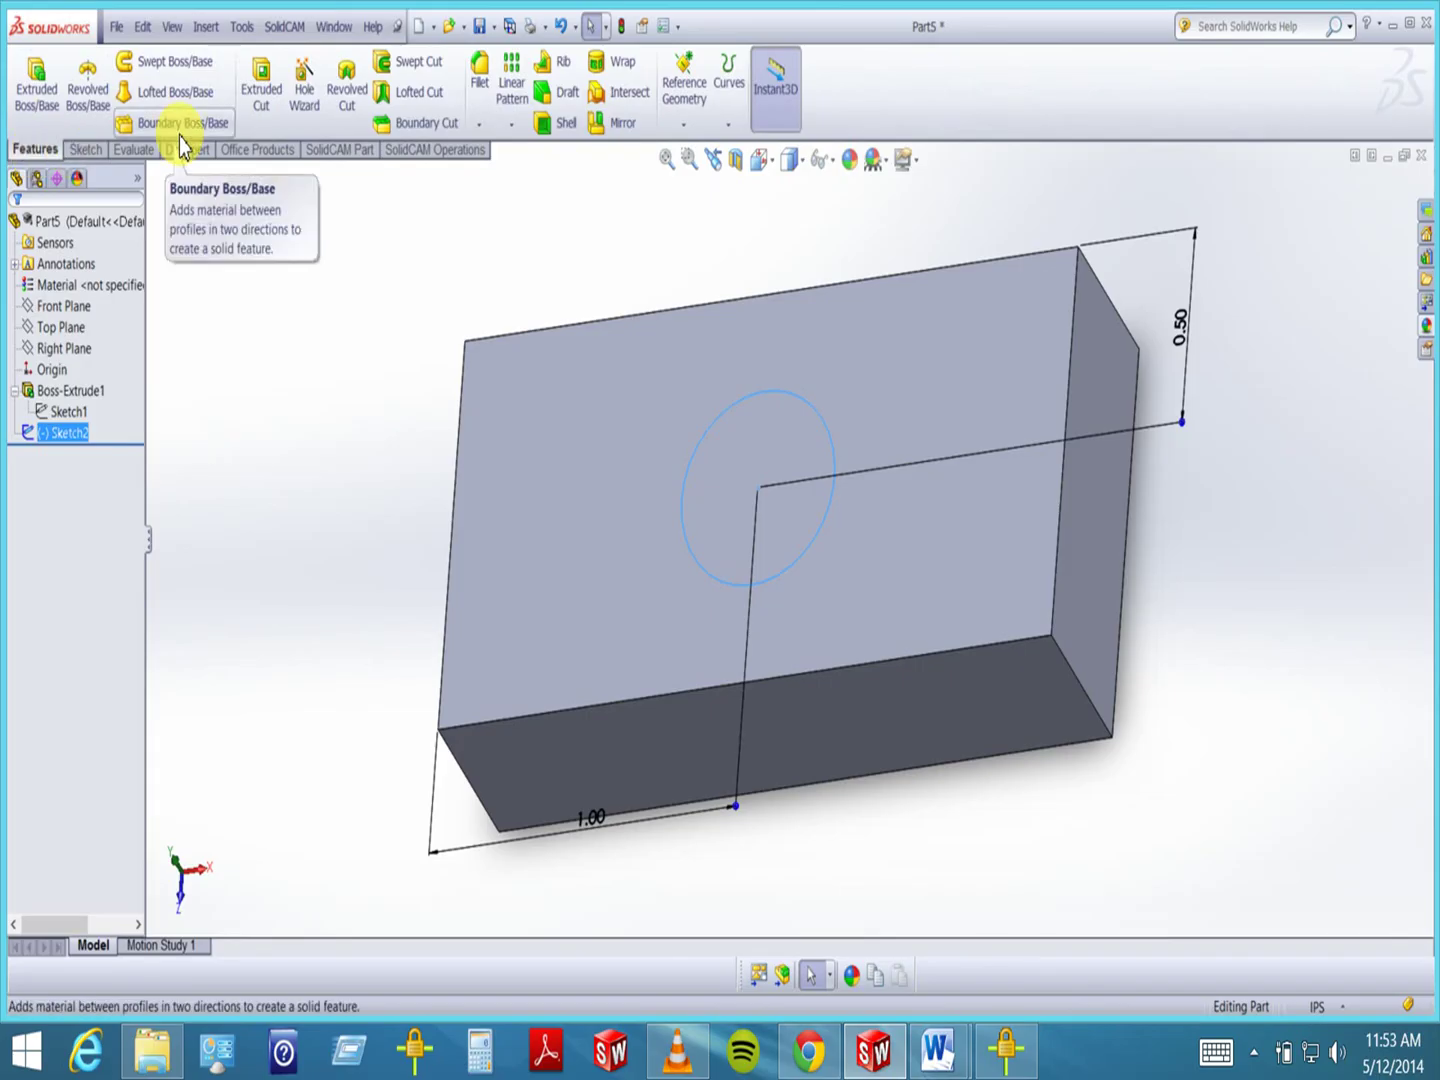
pyautogui.click(260, 90)
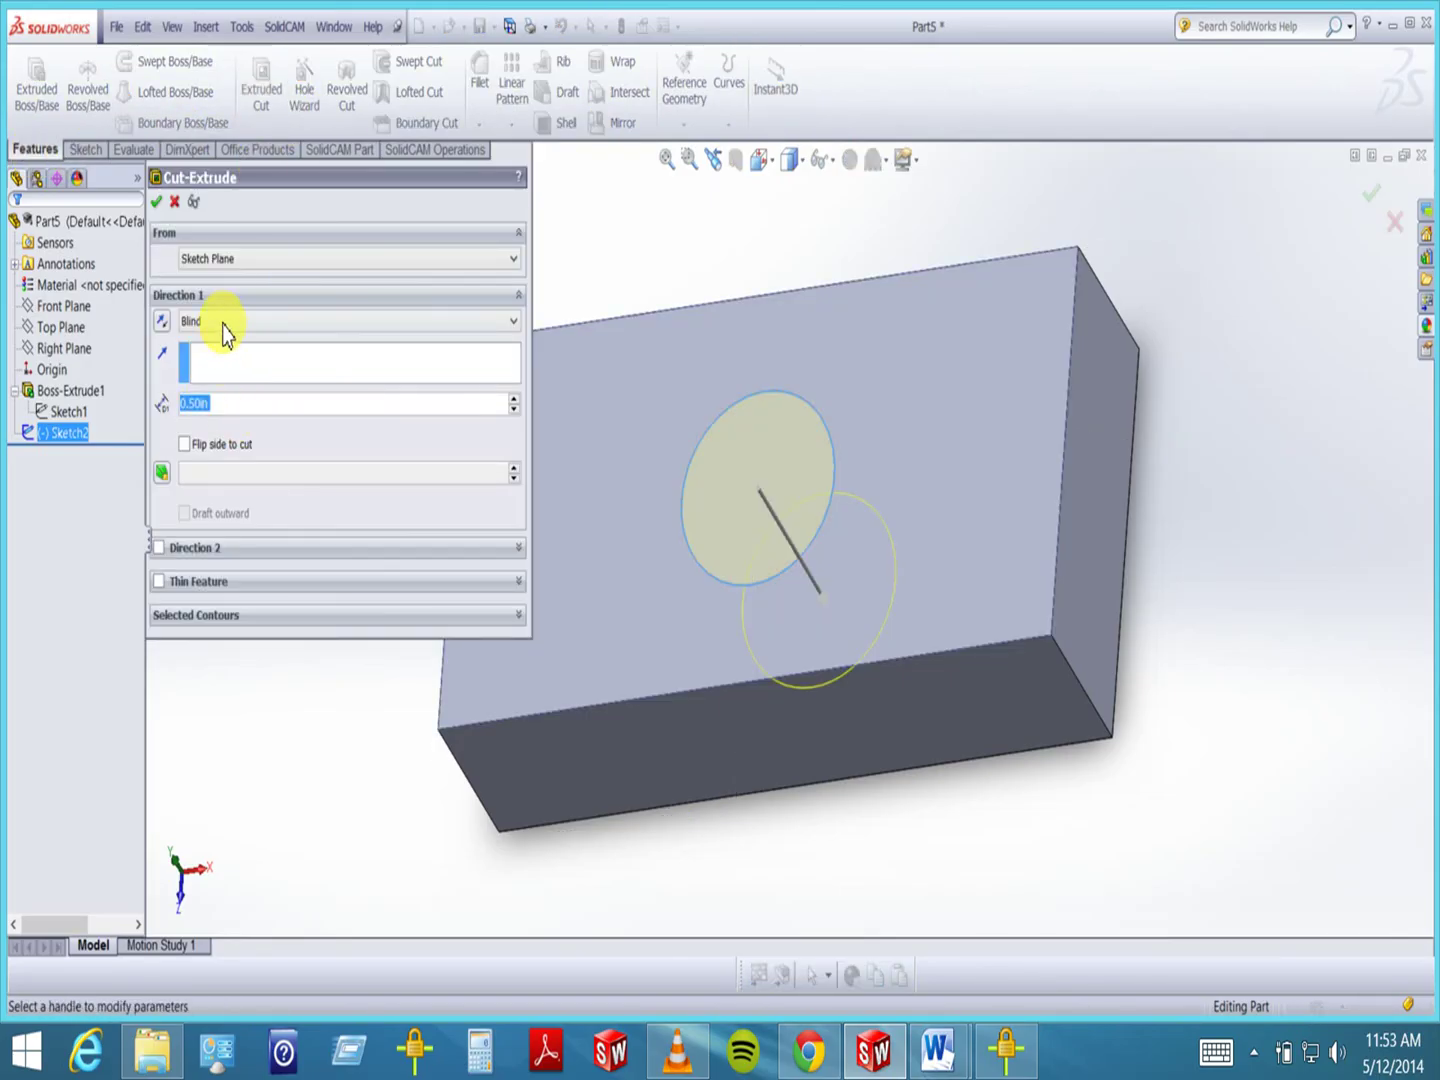
pyautogui.click(226, 404)
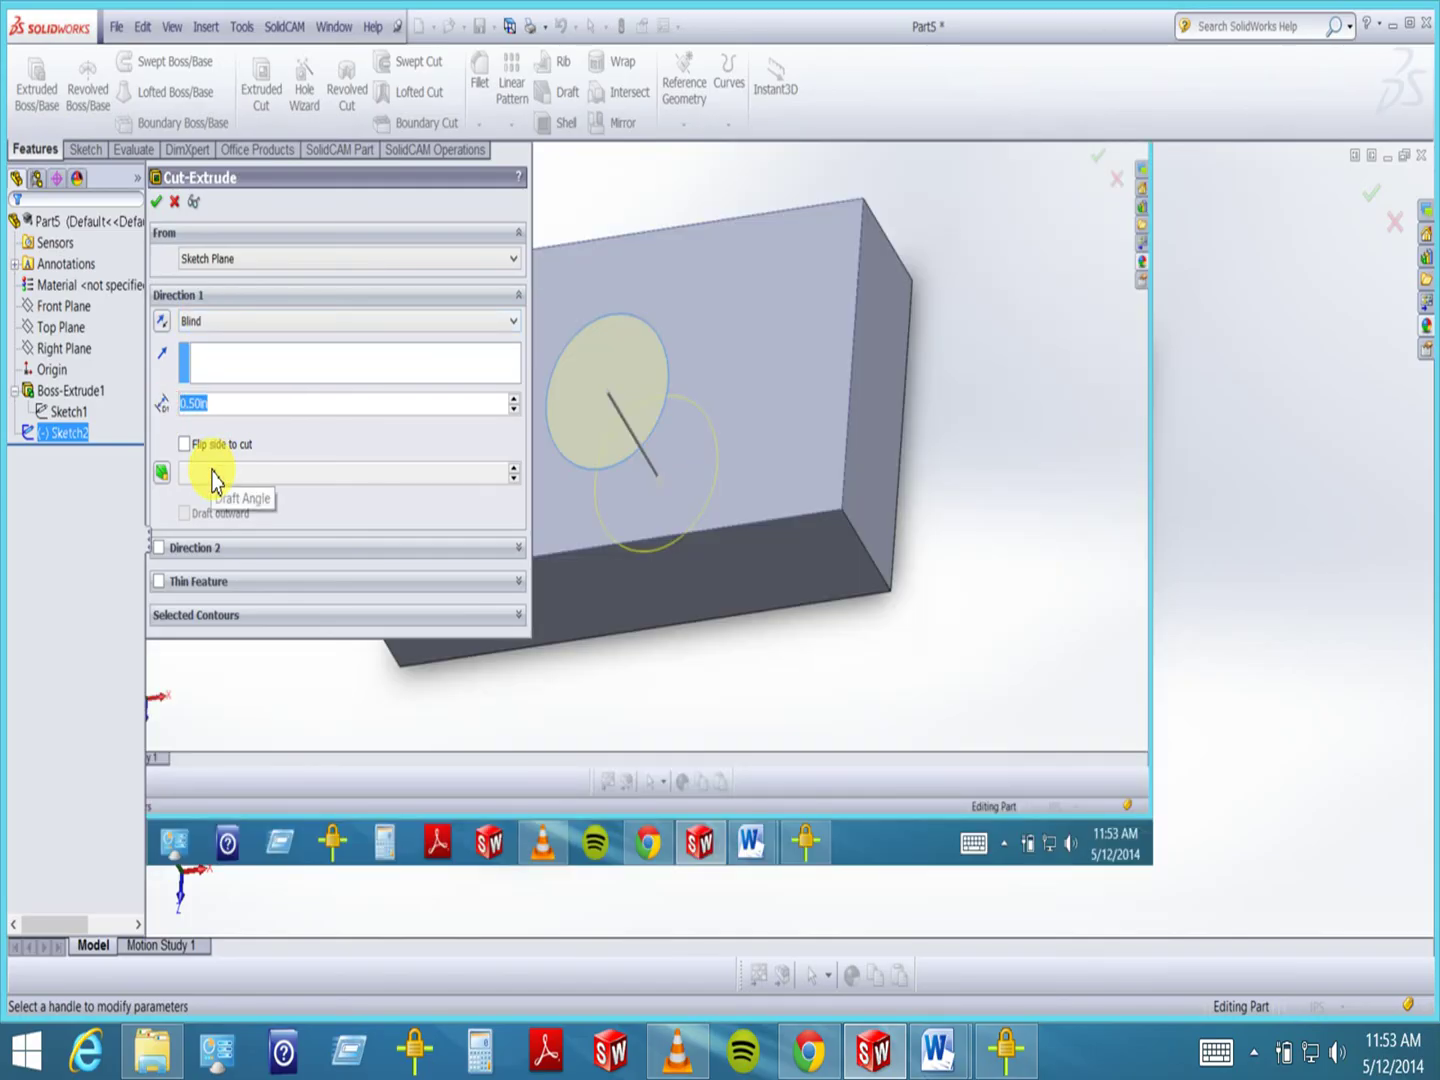
pyautogui.write('.25')
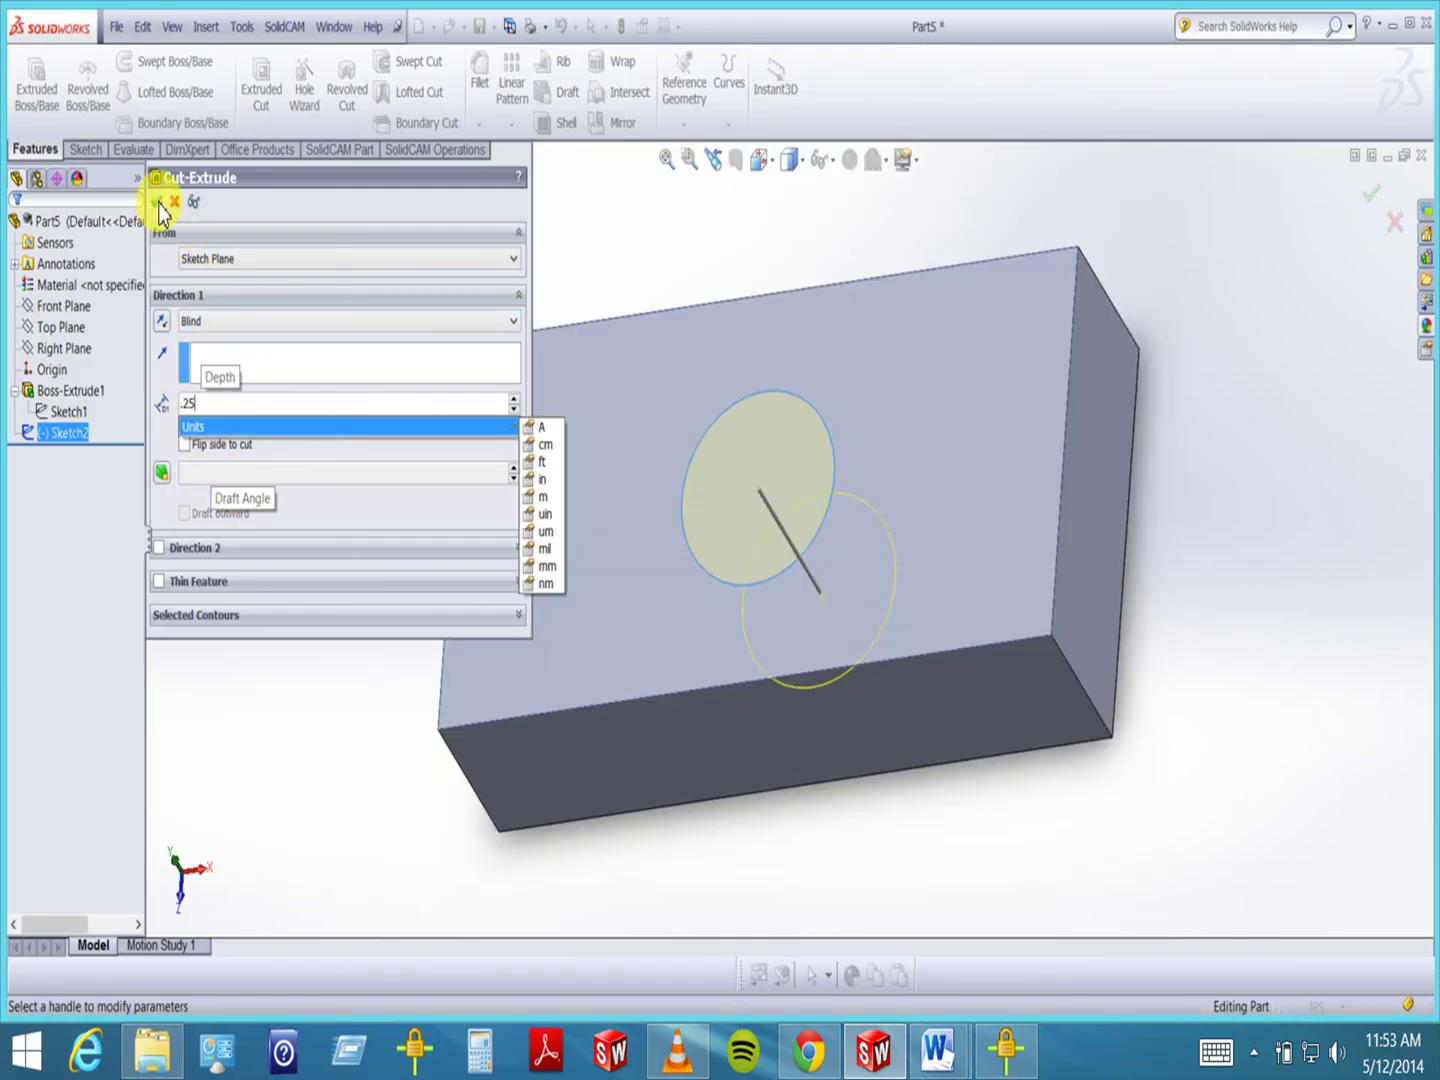
pyautogui.click(157, 202)
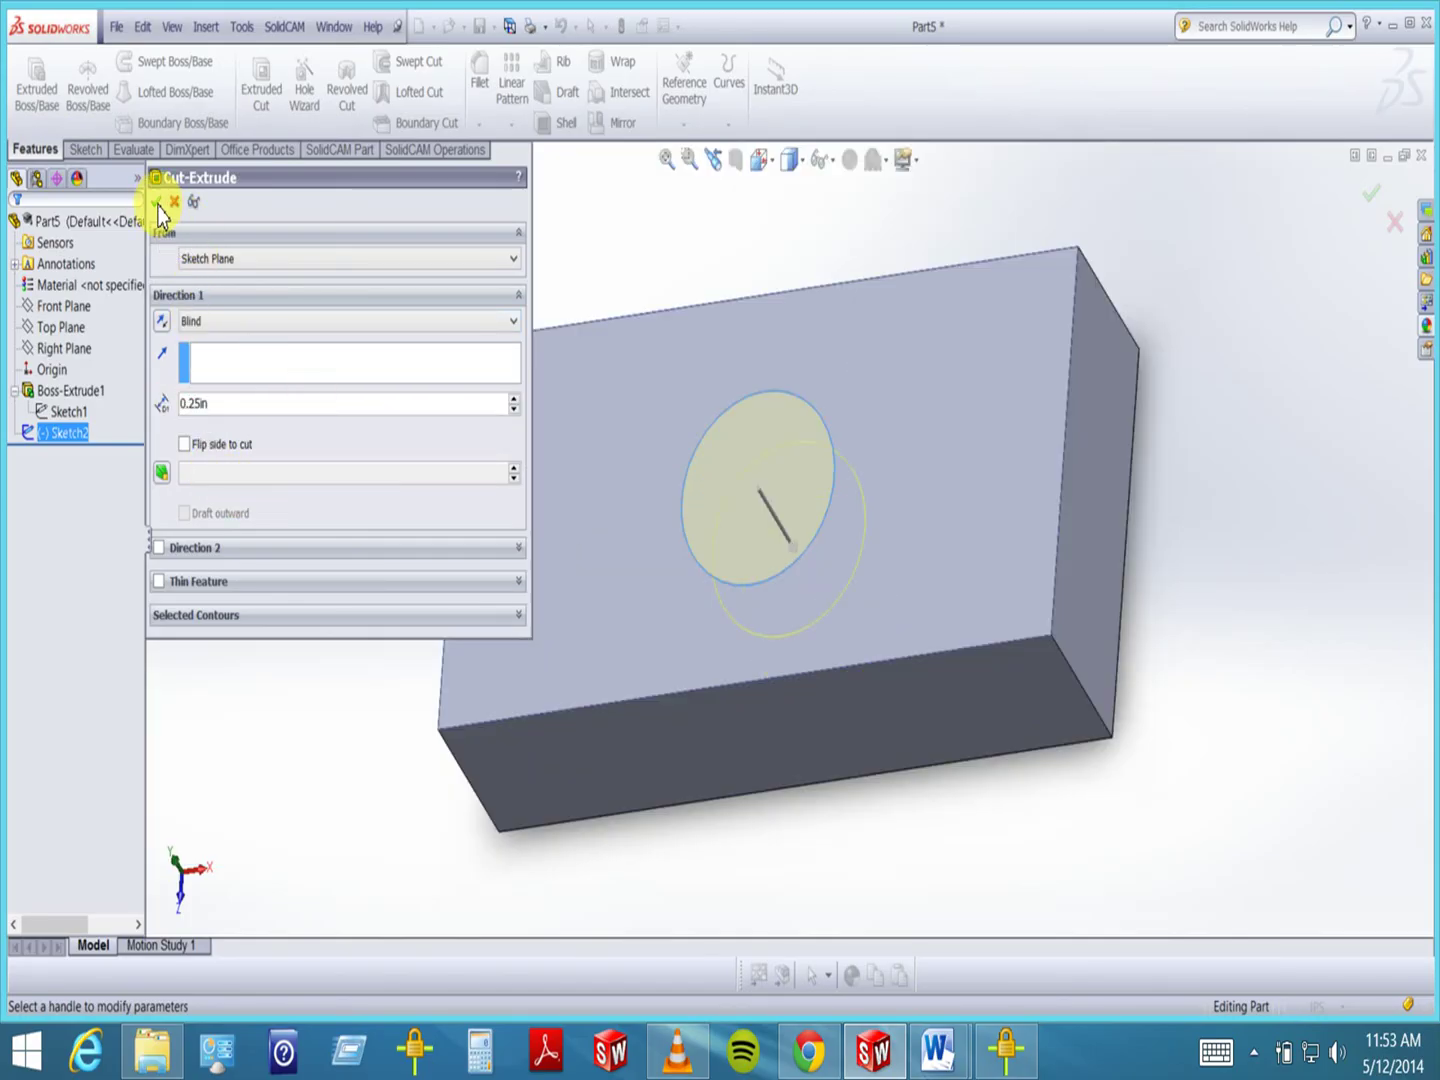
pyautogui.click(158, 204)
# - Change the end condition of the circular cut in the block to Through All
pyautogui.moveTo(607, 528); pyautogui.dragTo(686, 640, button='middle')
pyautogui.moveTo(667, 664)
pyautogui.mouseDown(button='middle')
pyautogui.moveTo(620, 633)
pyautogui.moveTo(595, 579)
pyautogui.moveTo(598, 538)
pyautogui.moveTo(588, 585)
pyautogui.mouseUp(button='middle')
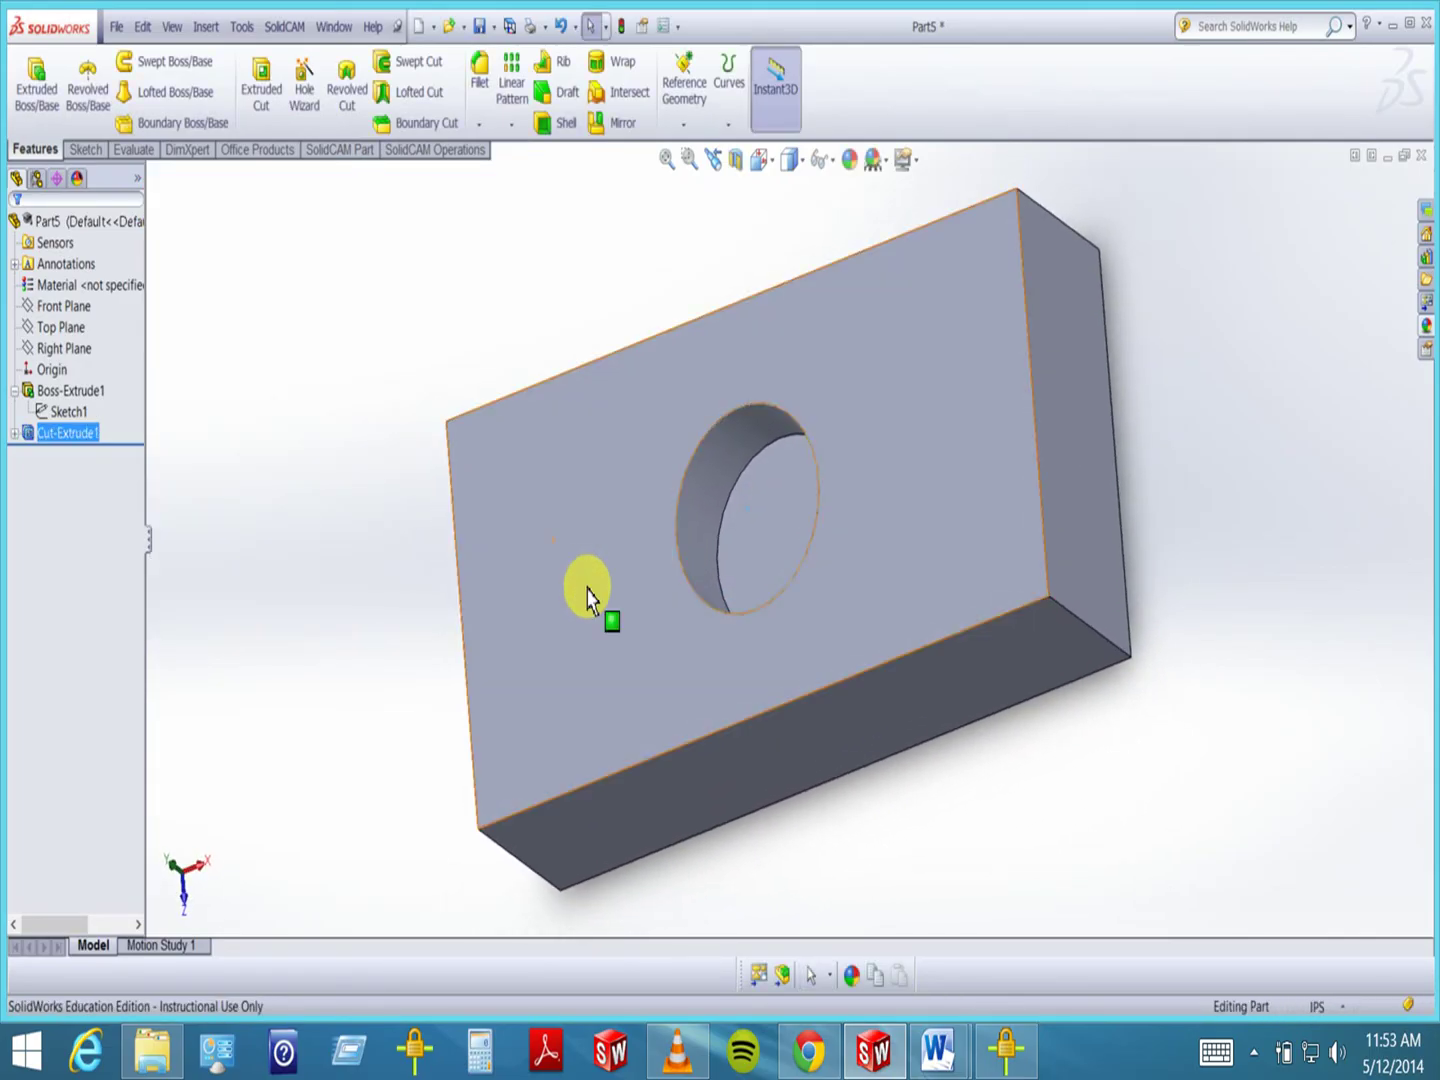
pyautogui.click(14, 432)
pyautogui.rightClick(62, 436)
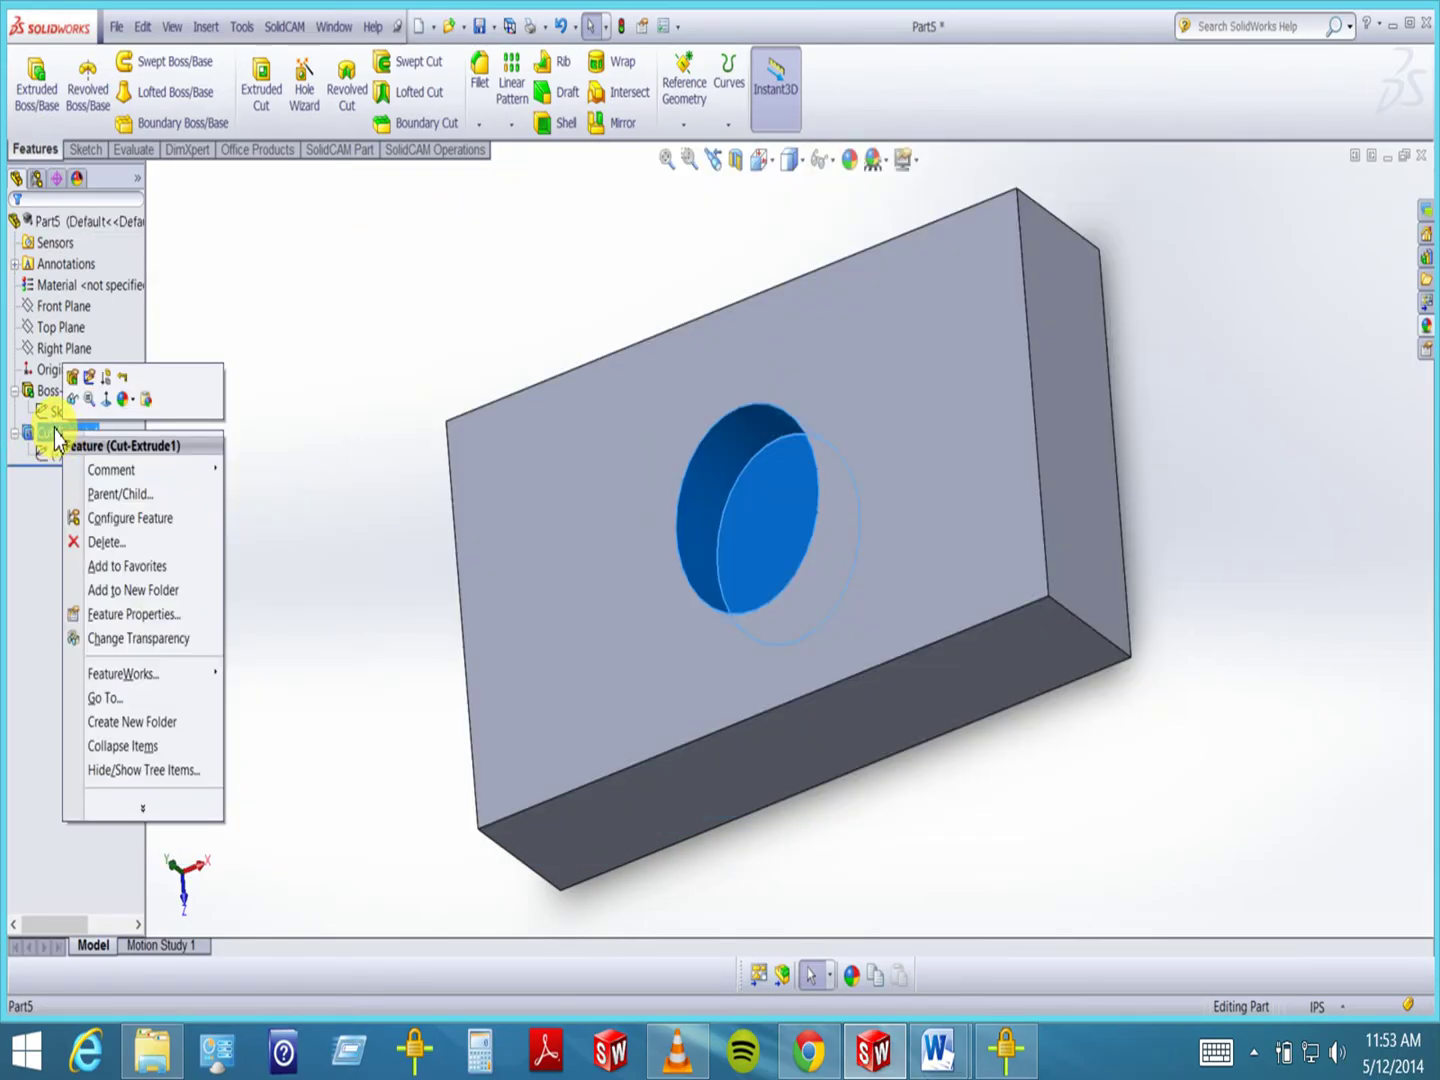
pyautogui.click(76, 377)
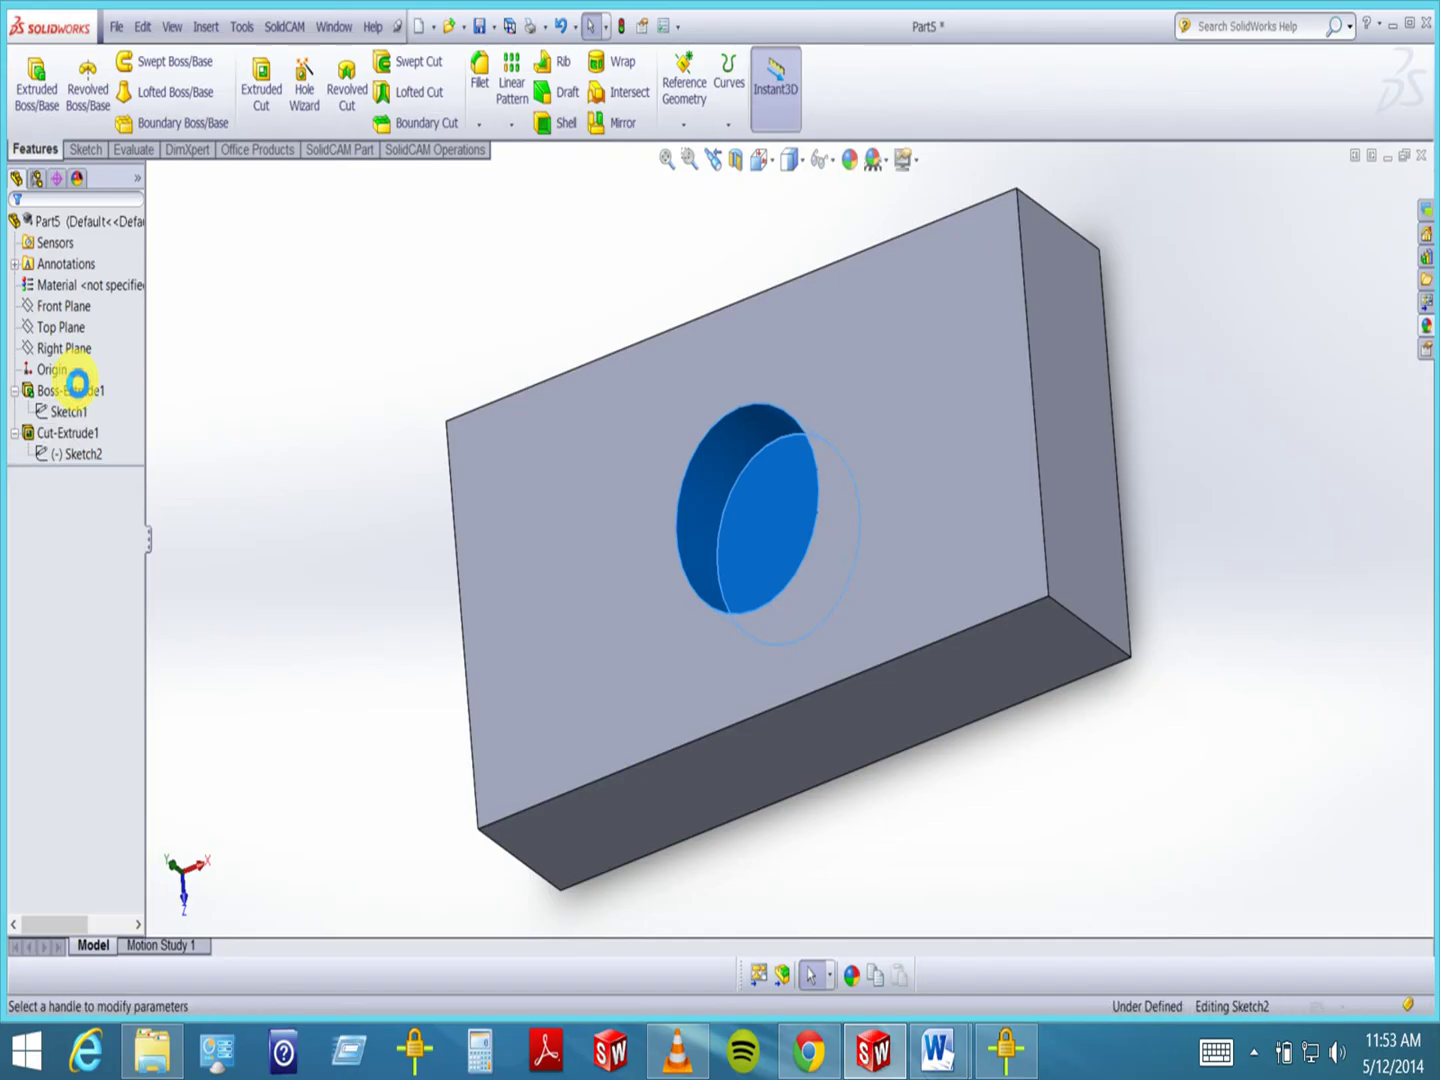
pyautogui.click(218, 321)
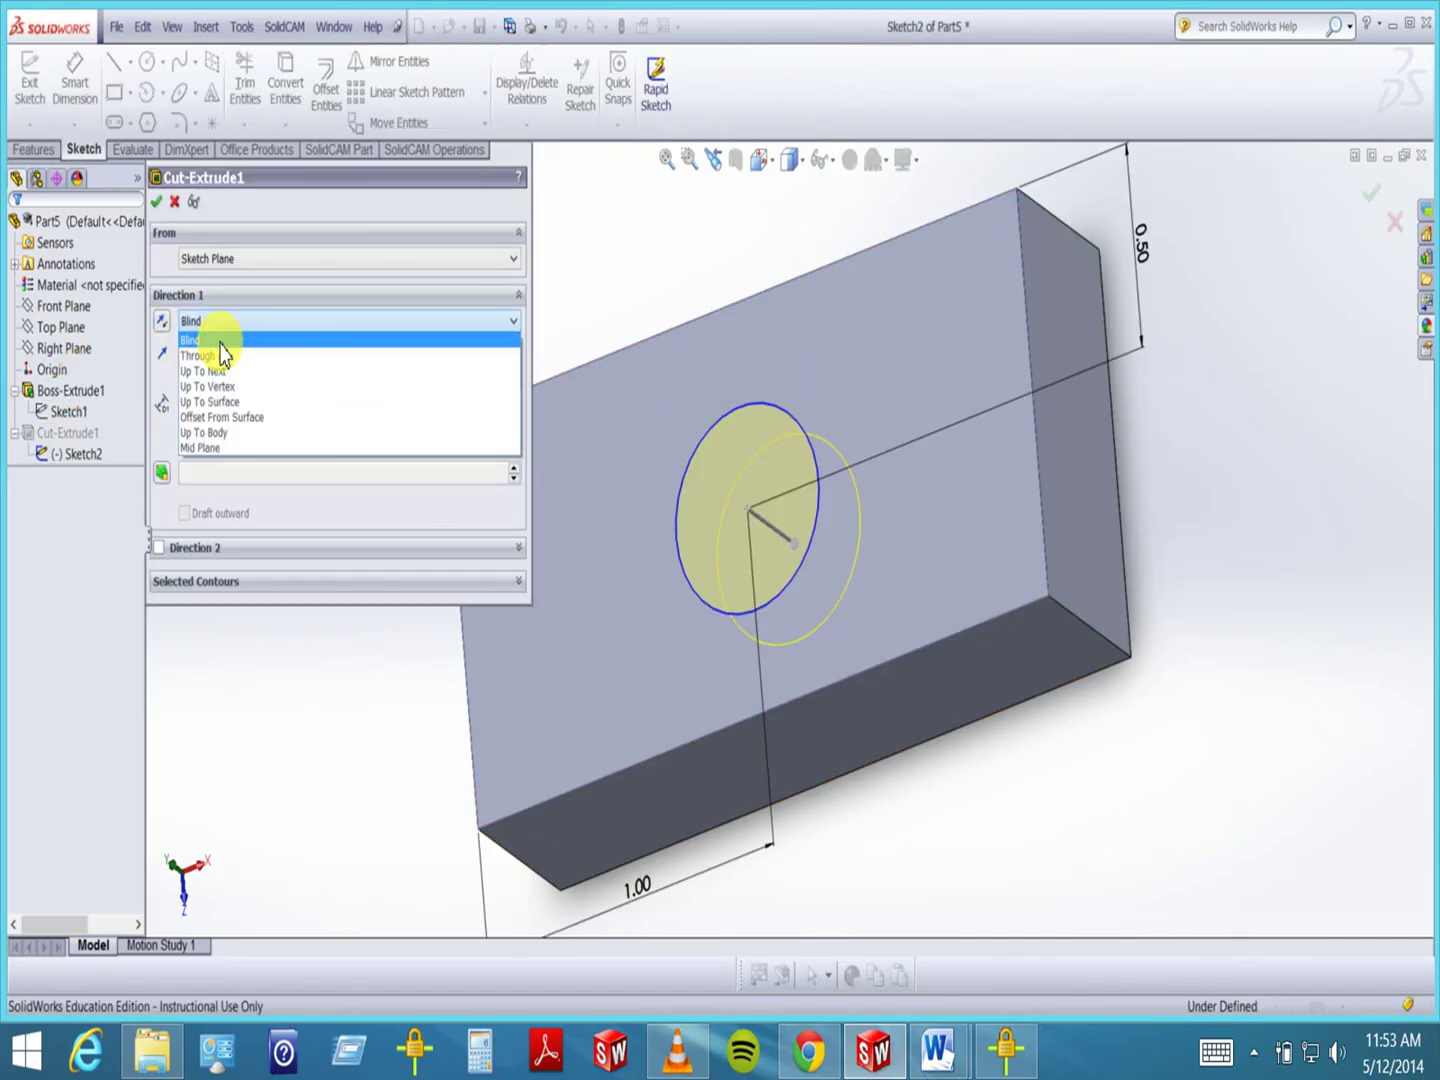
pyautogui.click(218, 356)
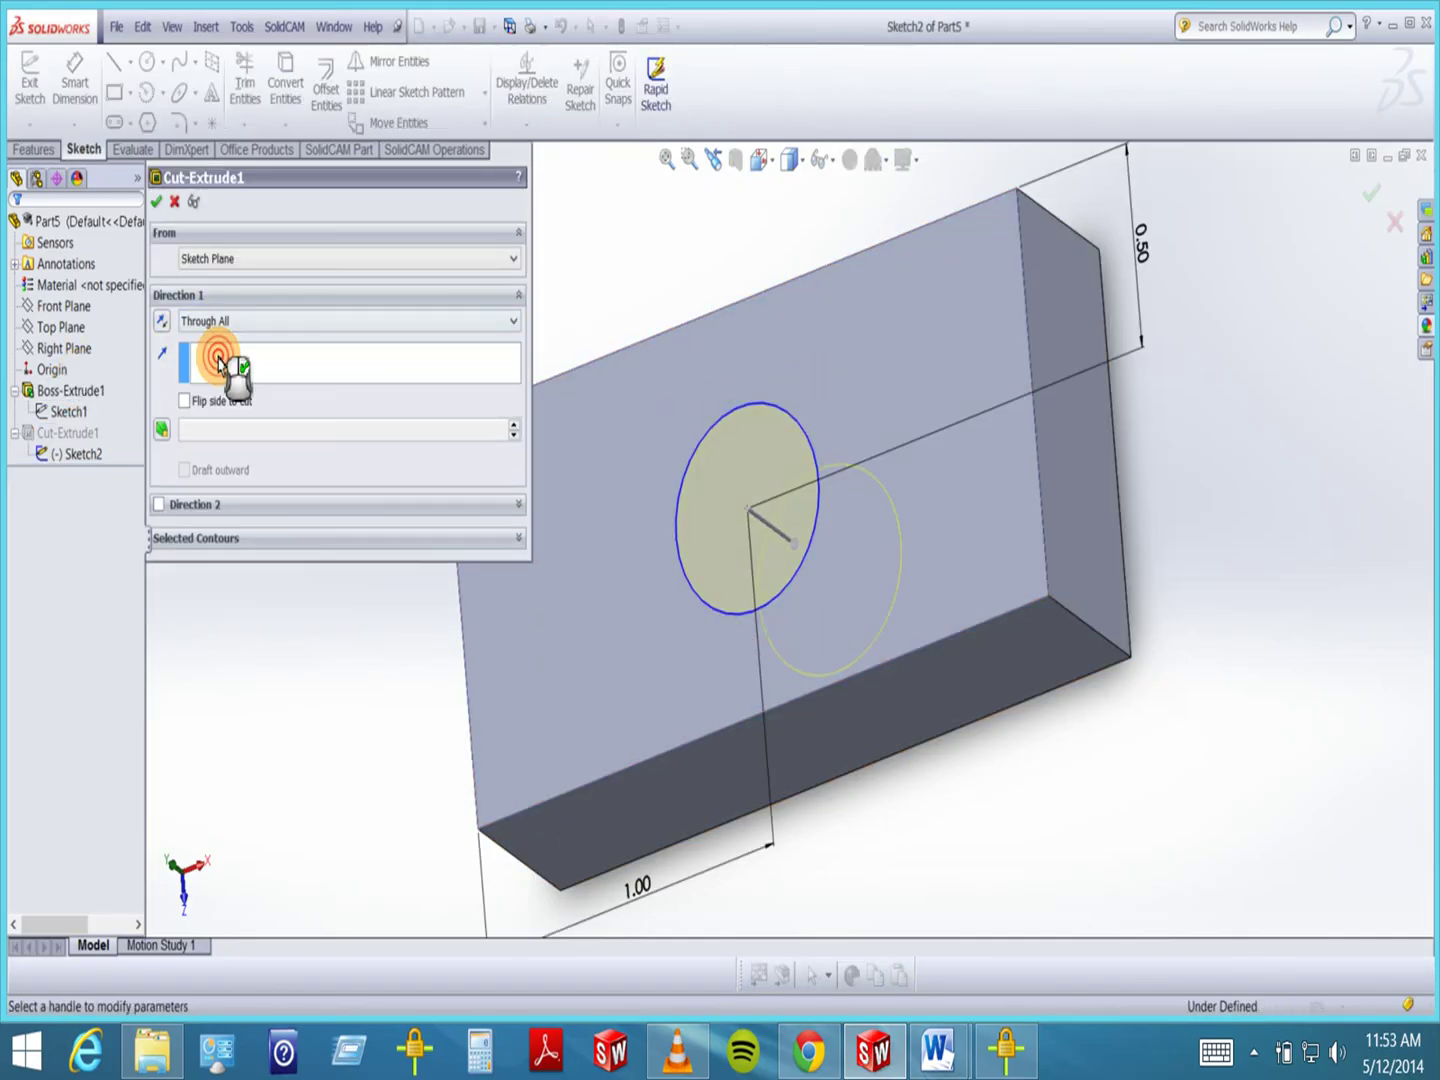
pyautogui.click(157, 201)
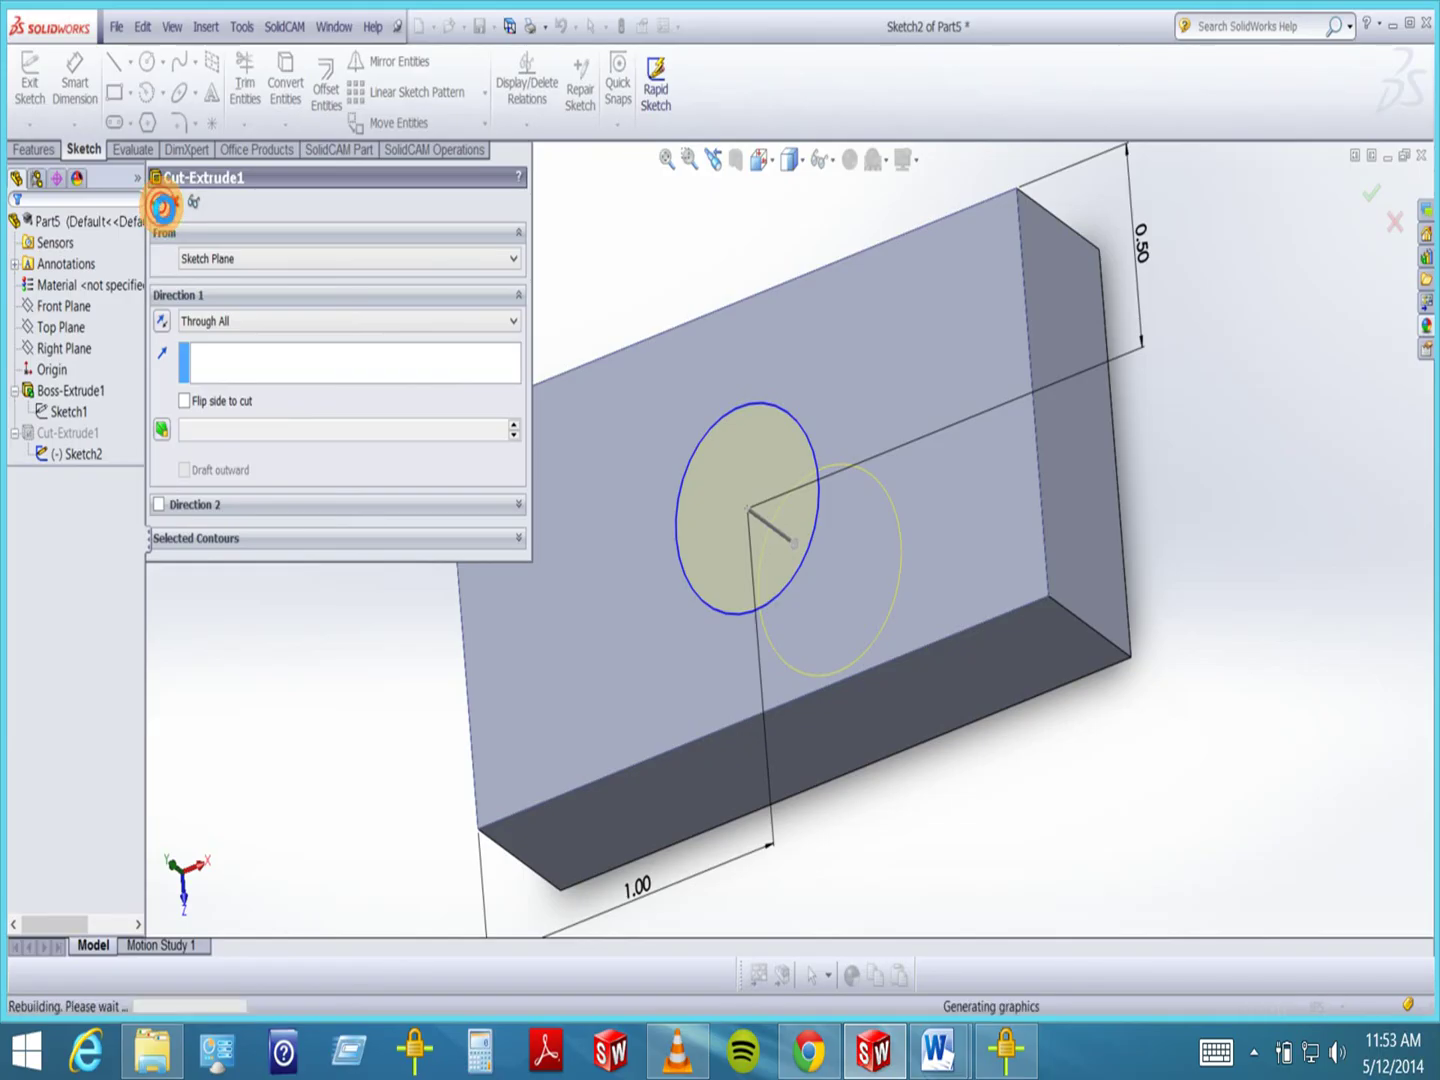
pyautogui.moveTo(607, 566); pyautogui.dragTo(600, 440, button='middle')
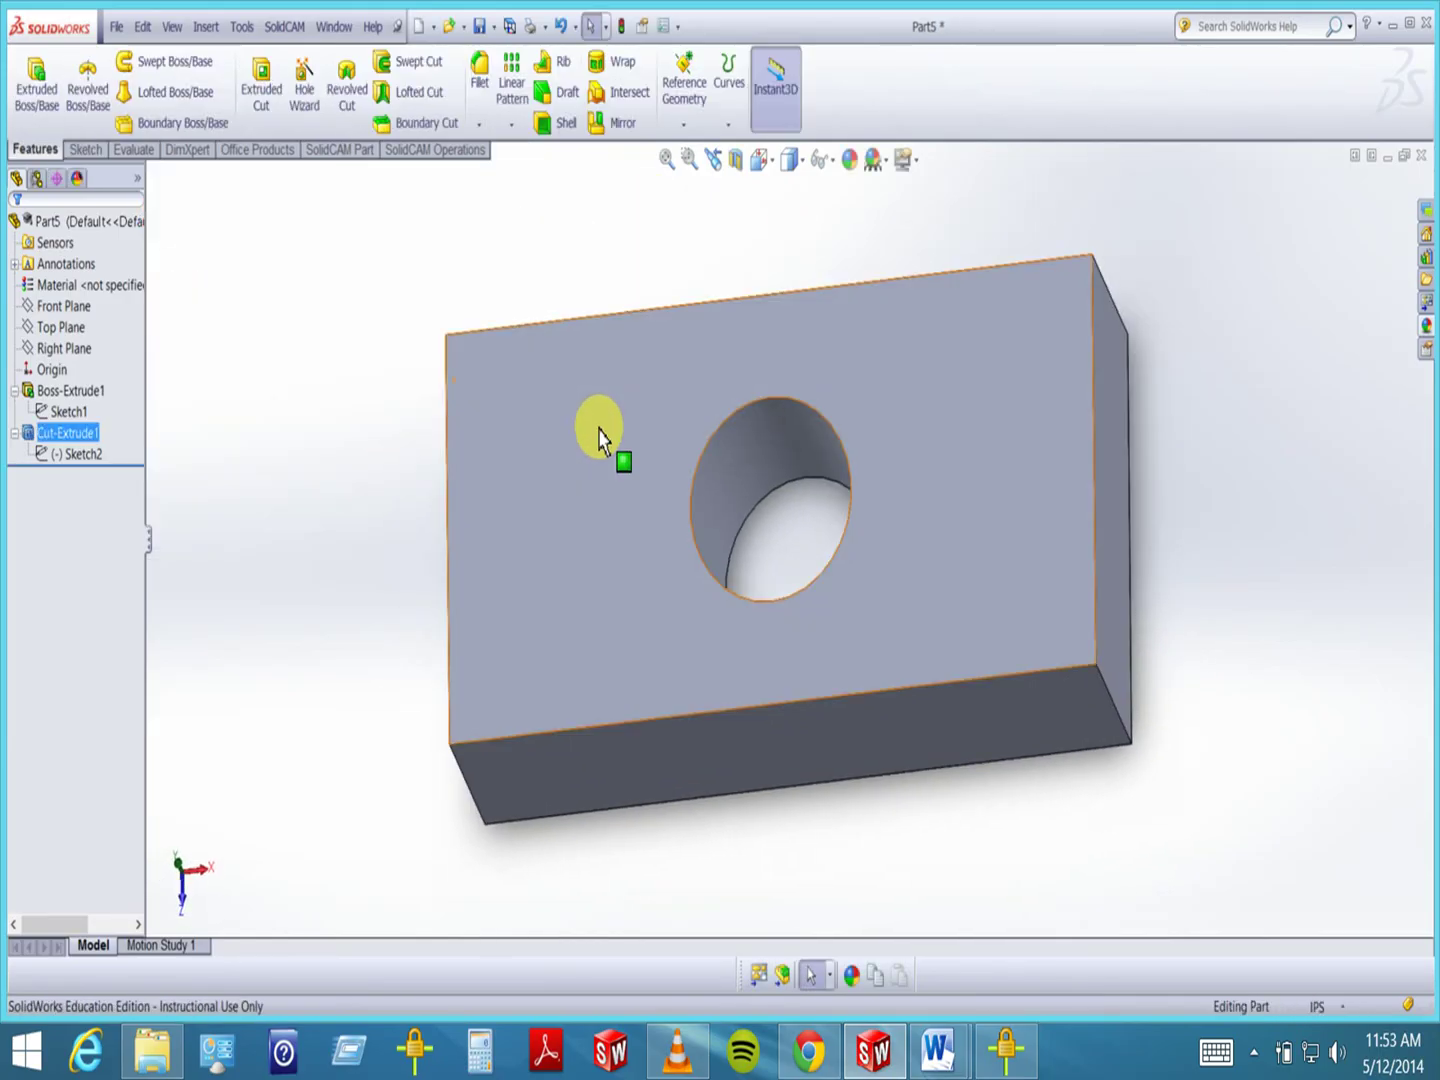
pyautogui.click(337, 428)
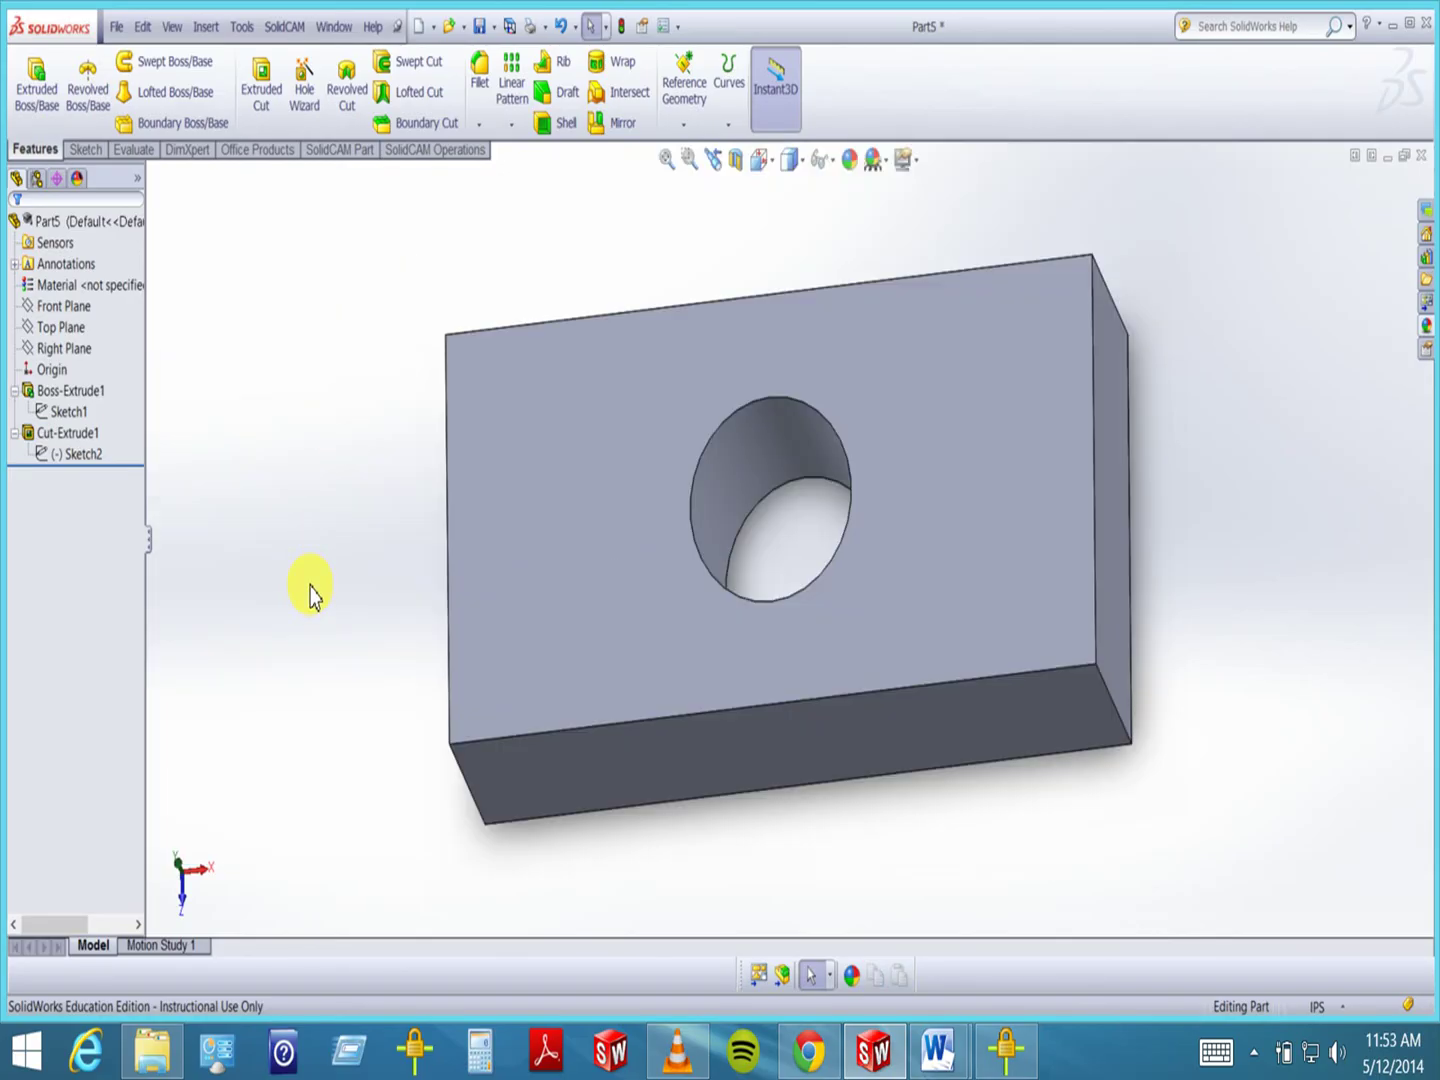
# - Edit the block's base sketch, set the rectangle's length to 8 in and exit the sketch
pyautogui.click(64, 411)
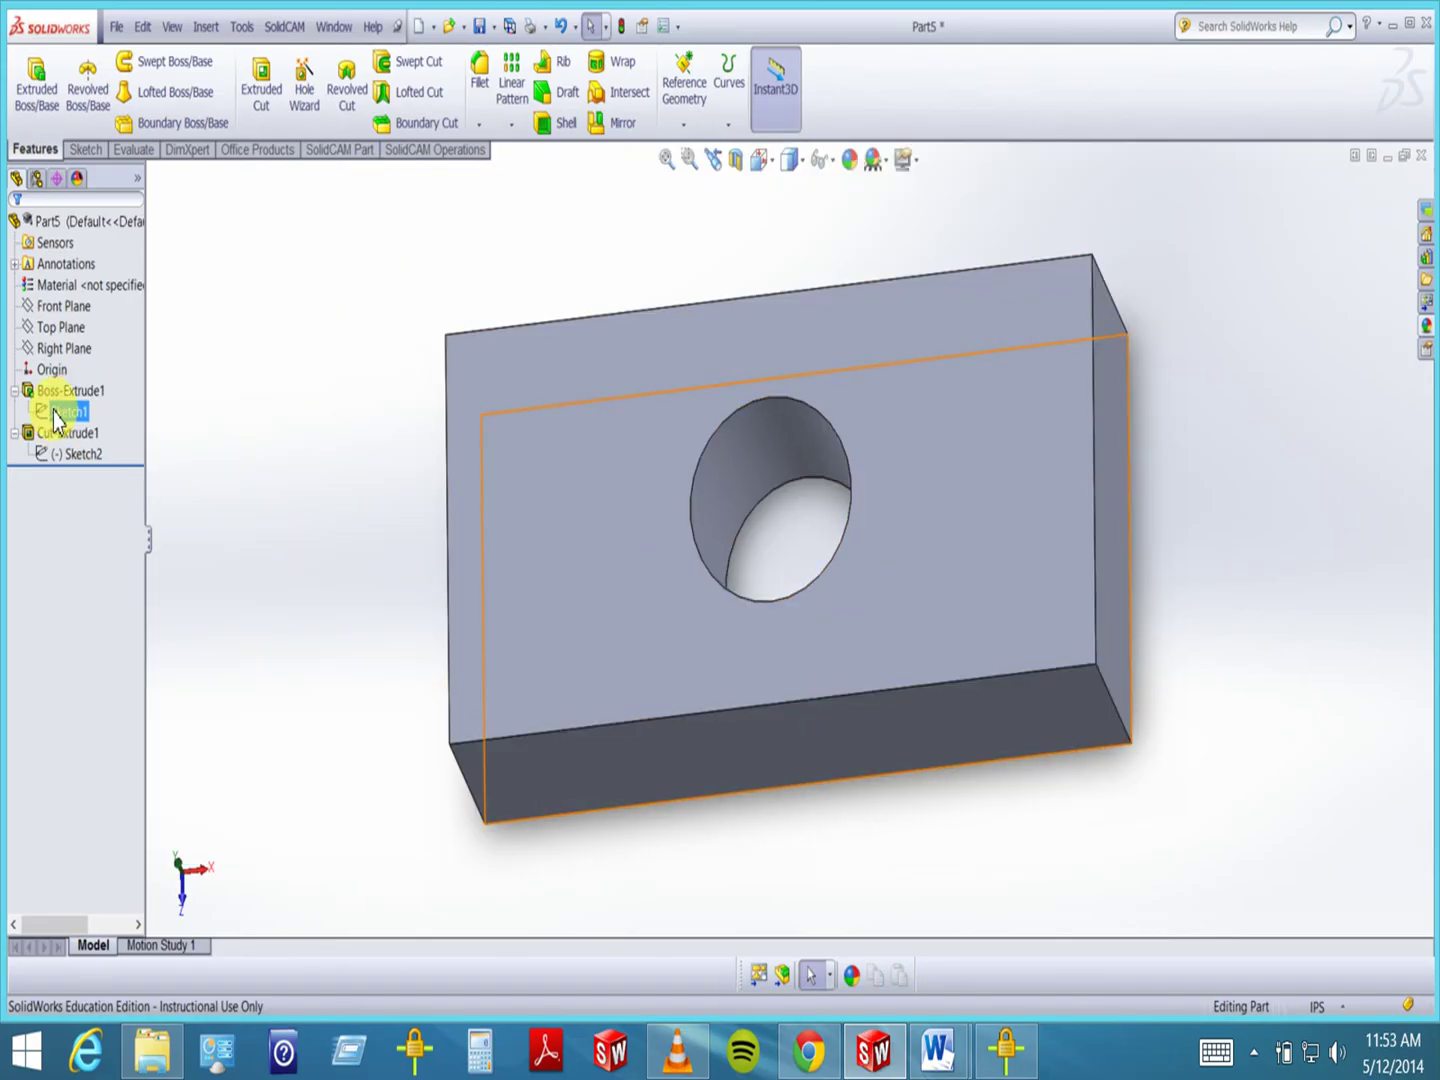
pyautogui.doubleClick(57, 418)
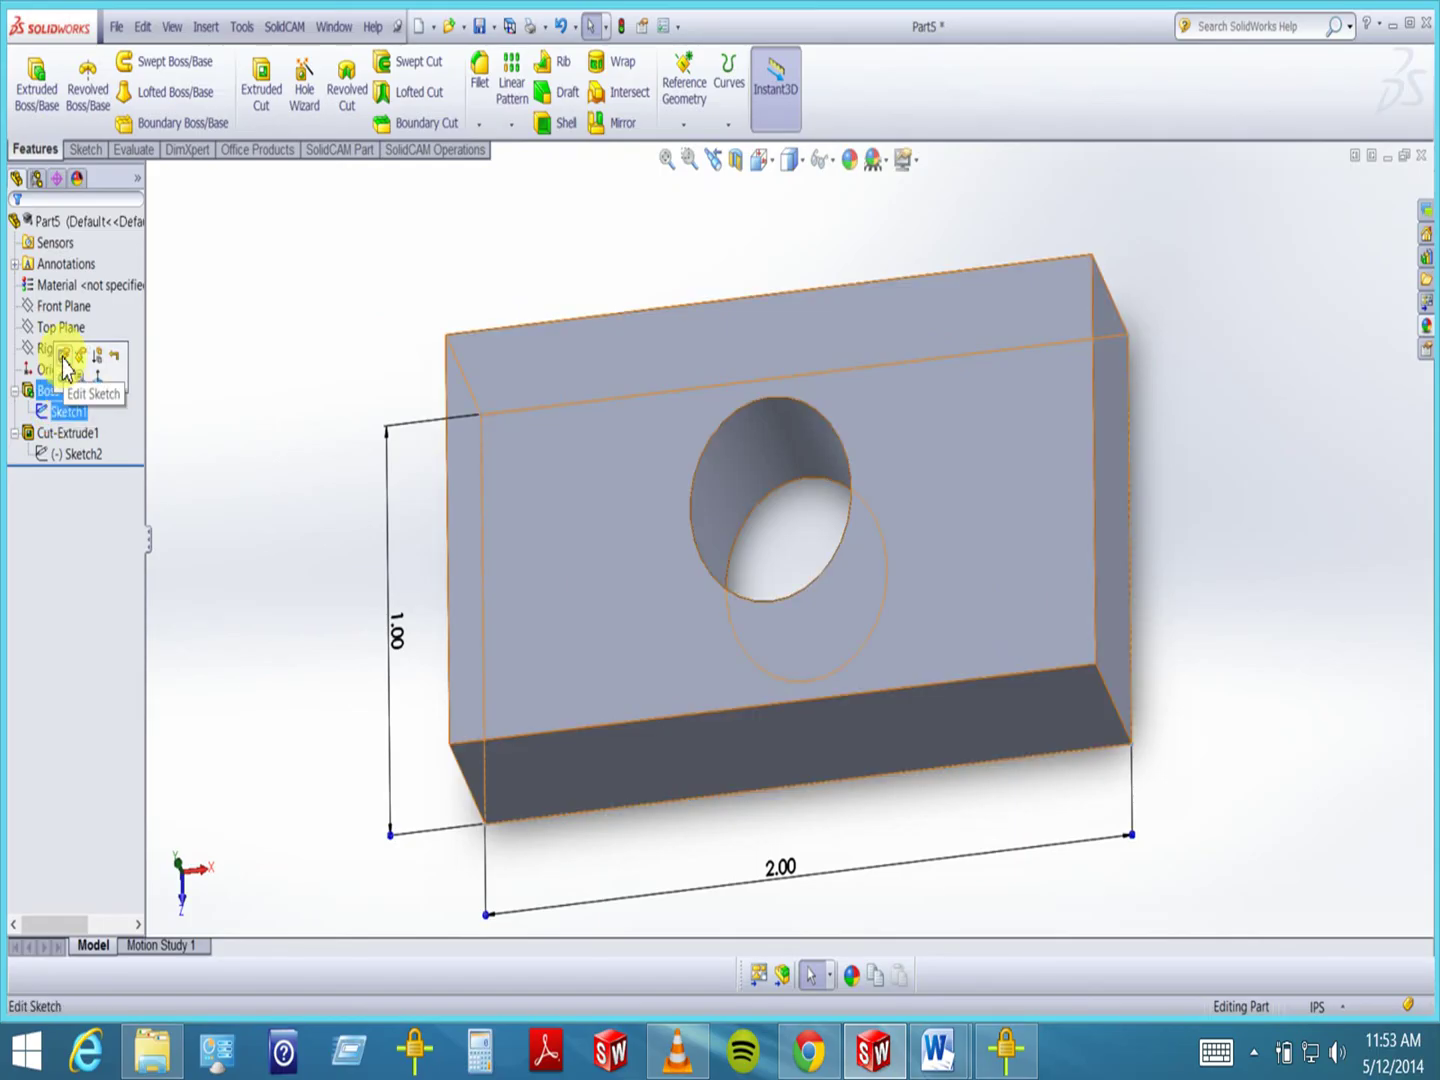
pyautogui.click(63, 357)
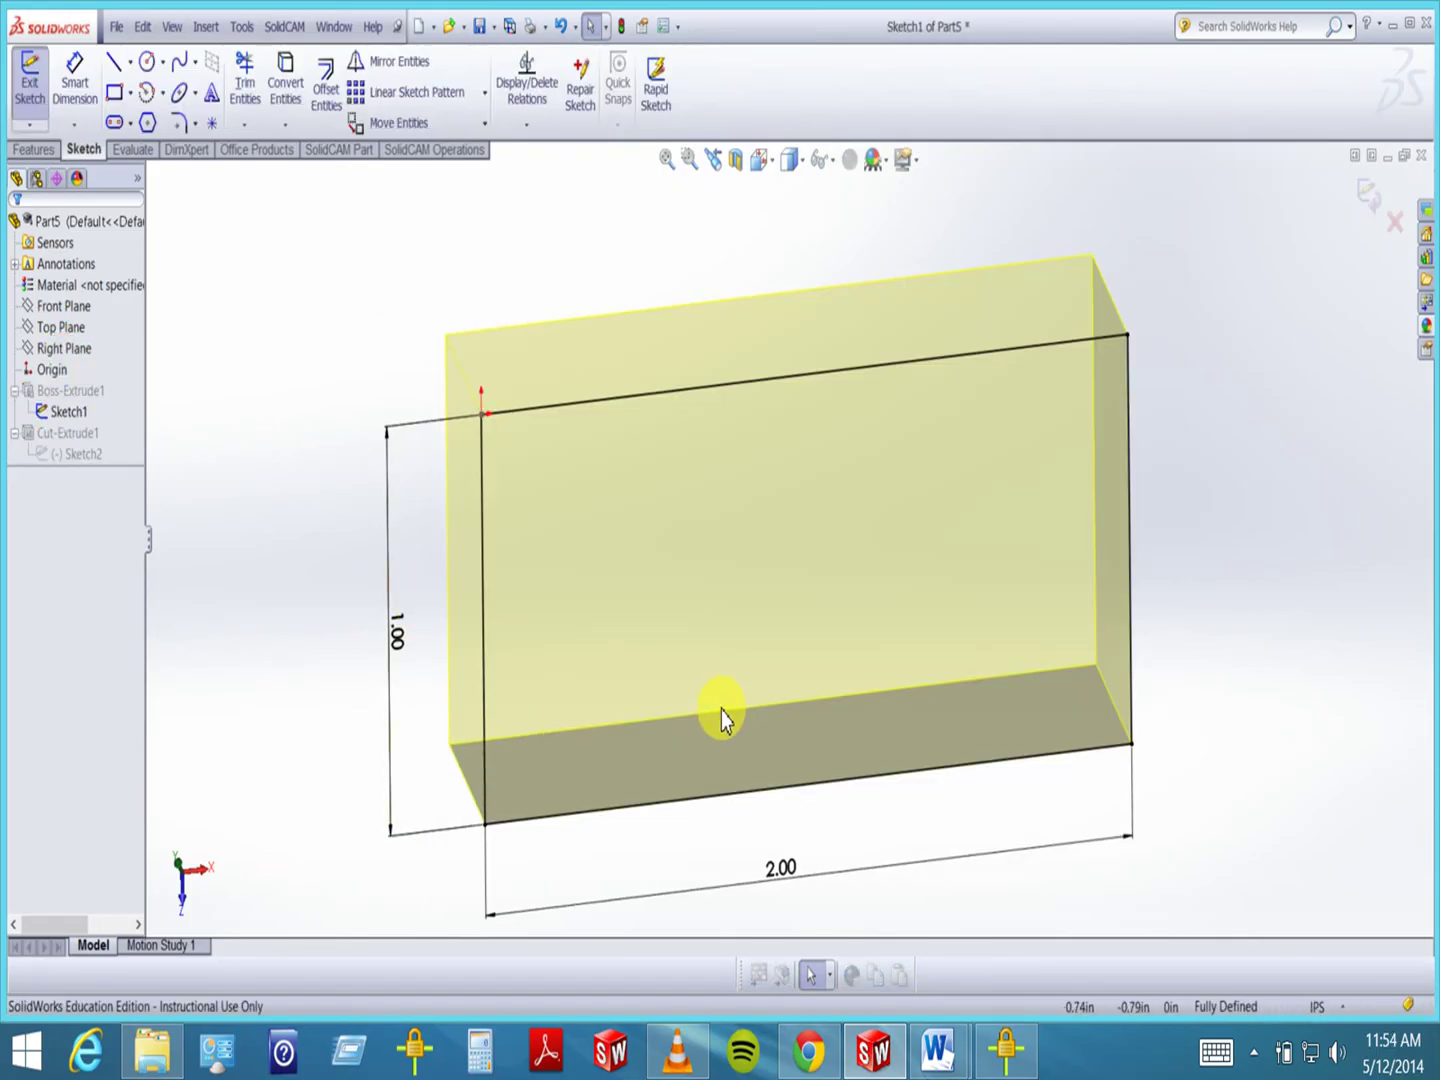
pyautogui.scroll(3, 725, 715)
pyautogui.doubleClick(790, 694)
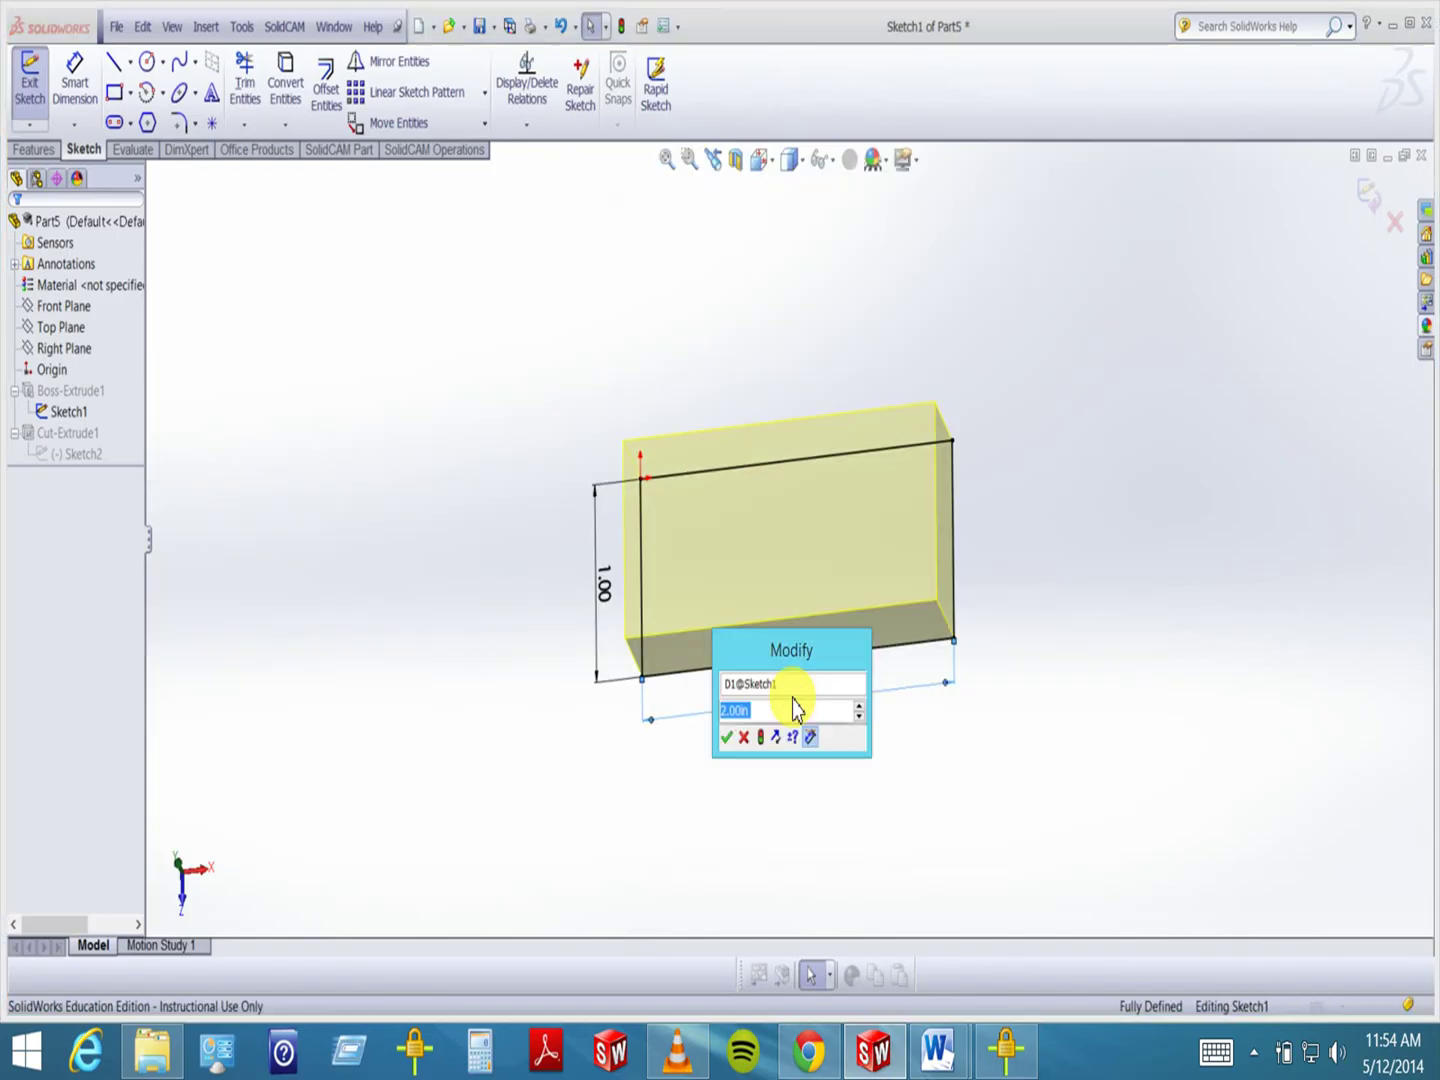
pyautogui.write('8')
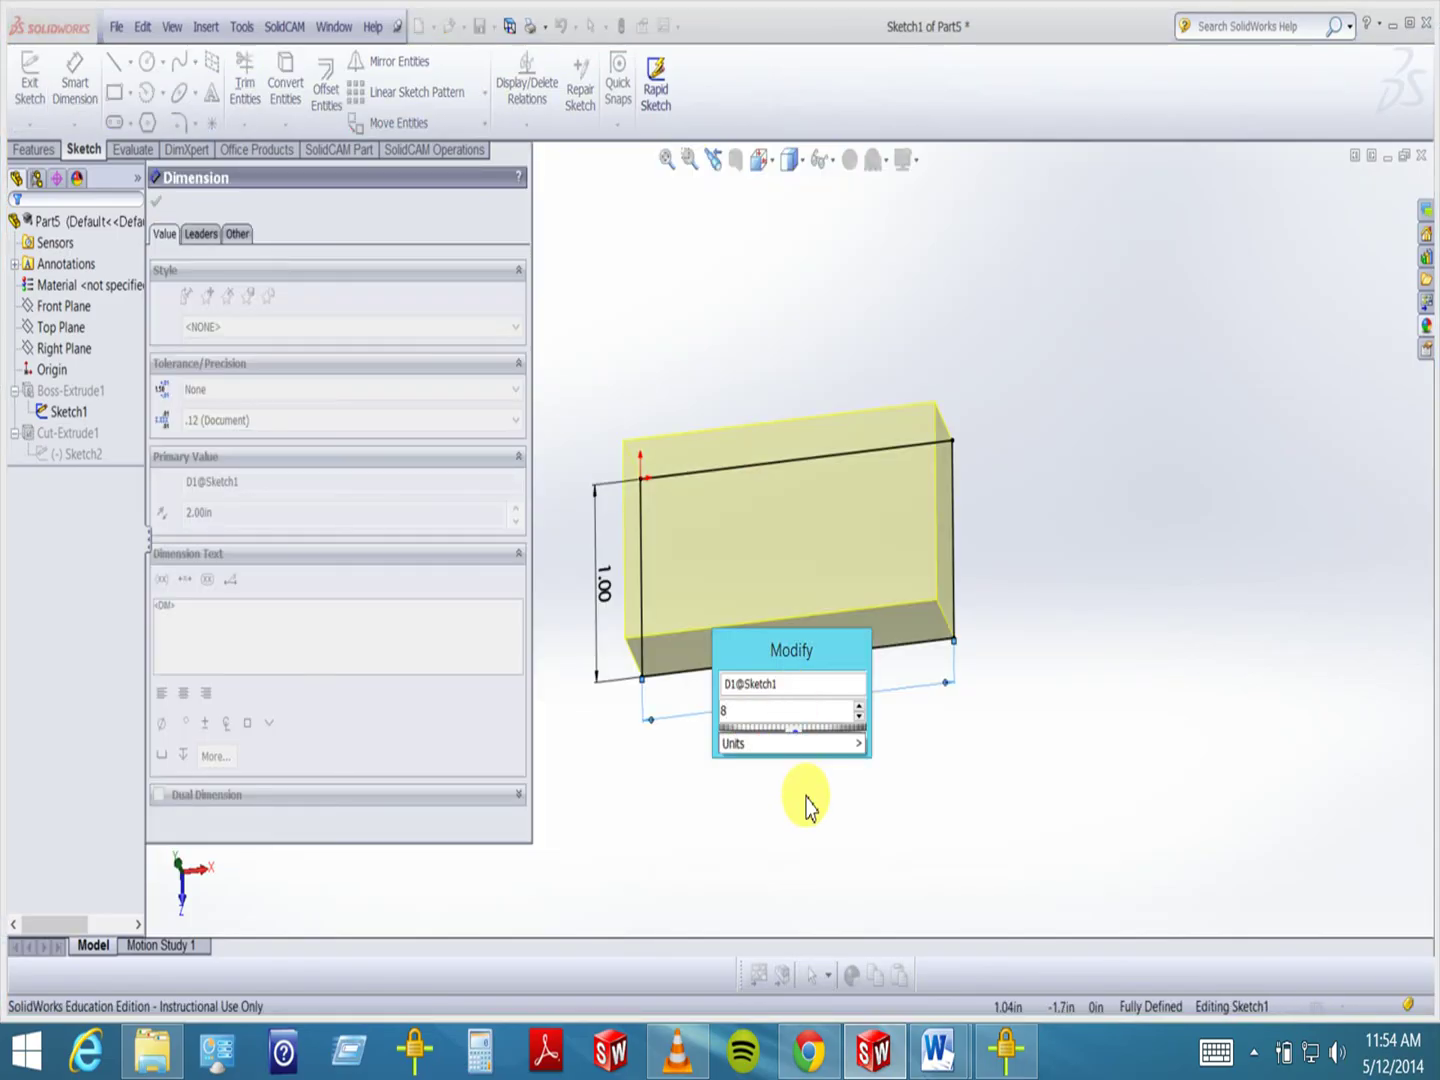
pyautogui.press('Return')
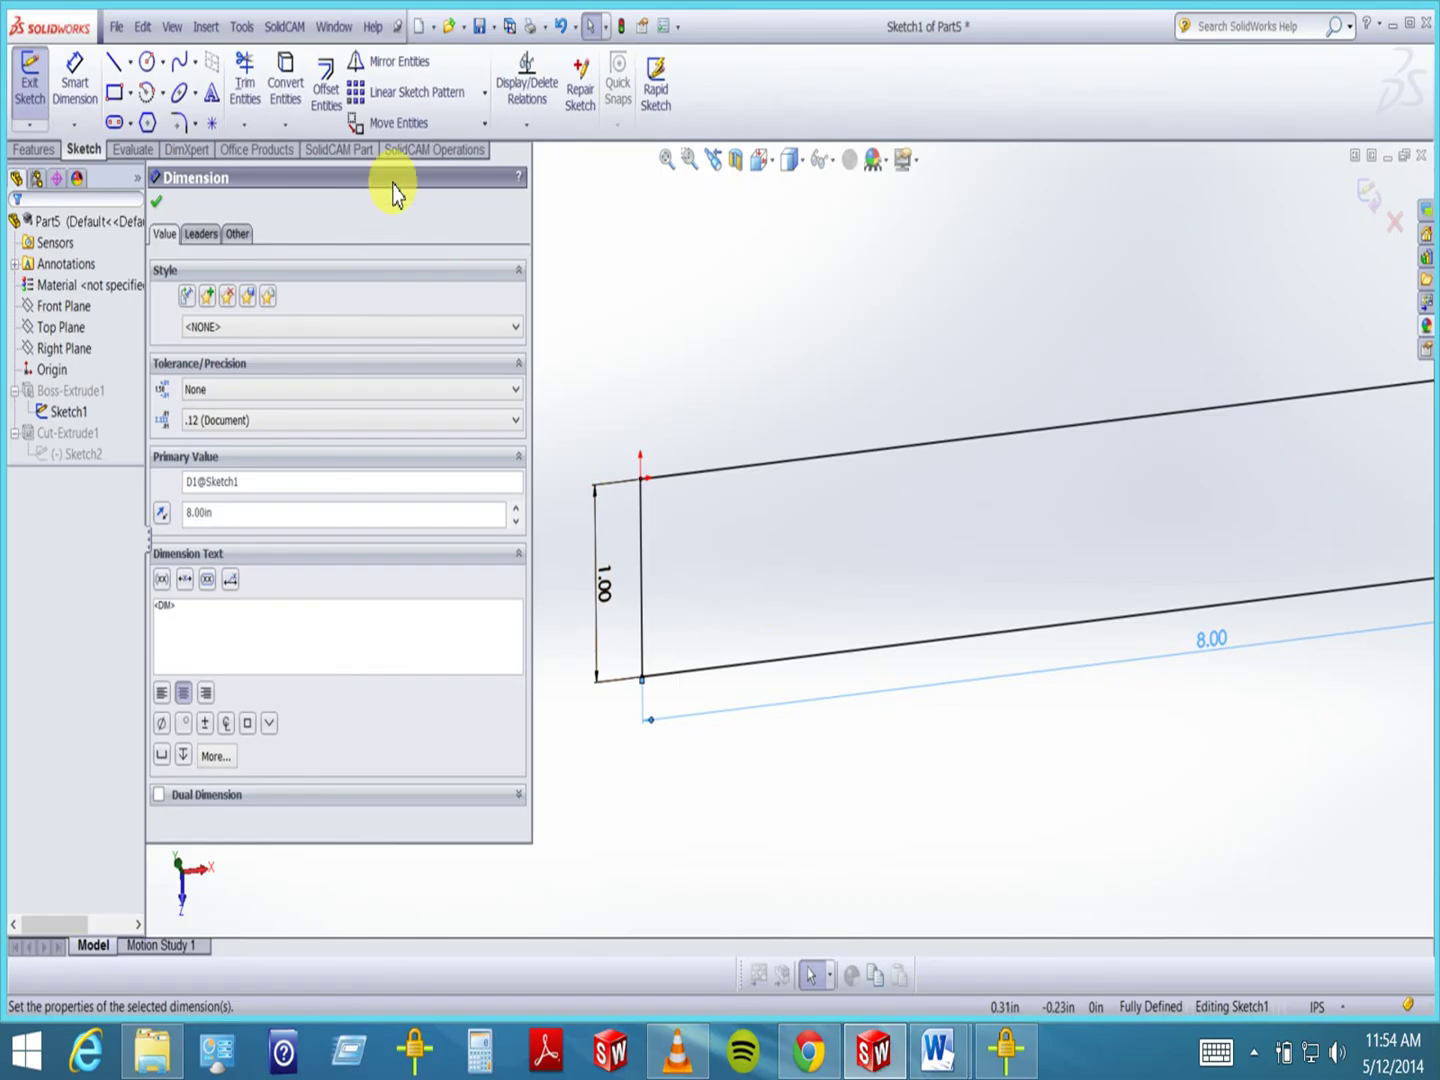
pyautogui.click(156, 201)
pyautogui.scroll(4, 812, 557)
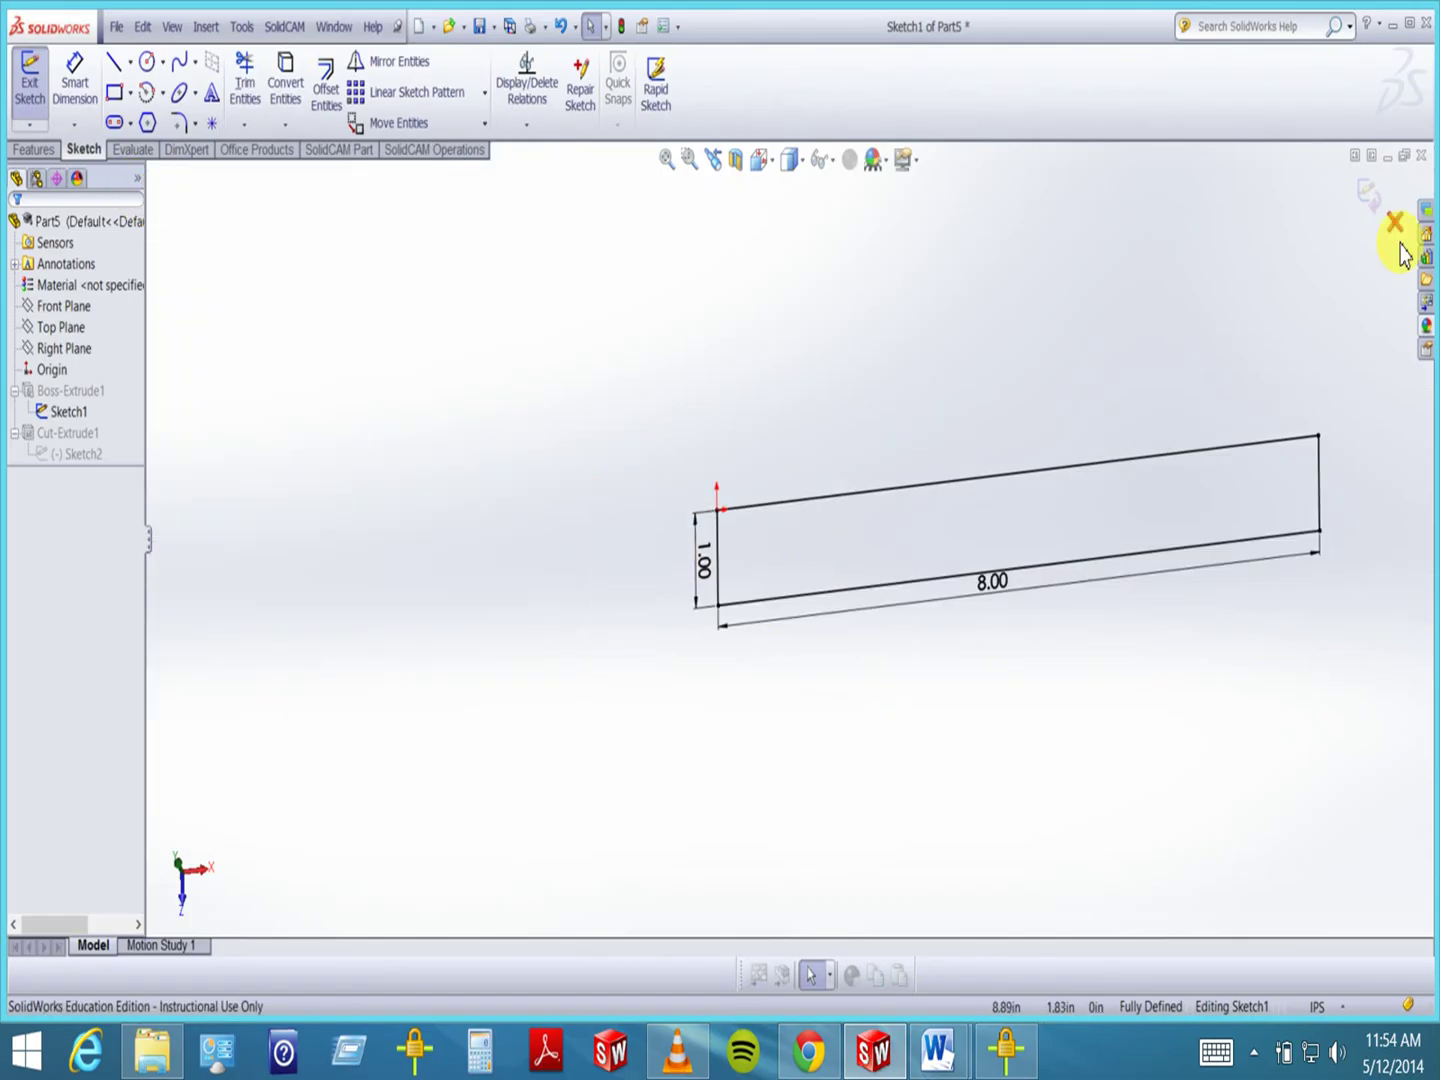
pyautogui.click(1377, 198)
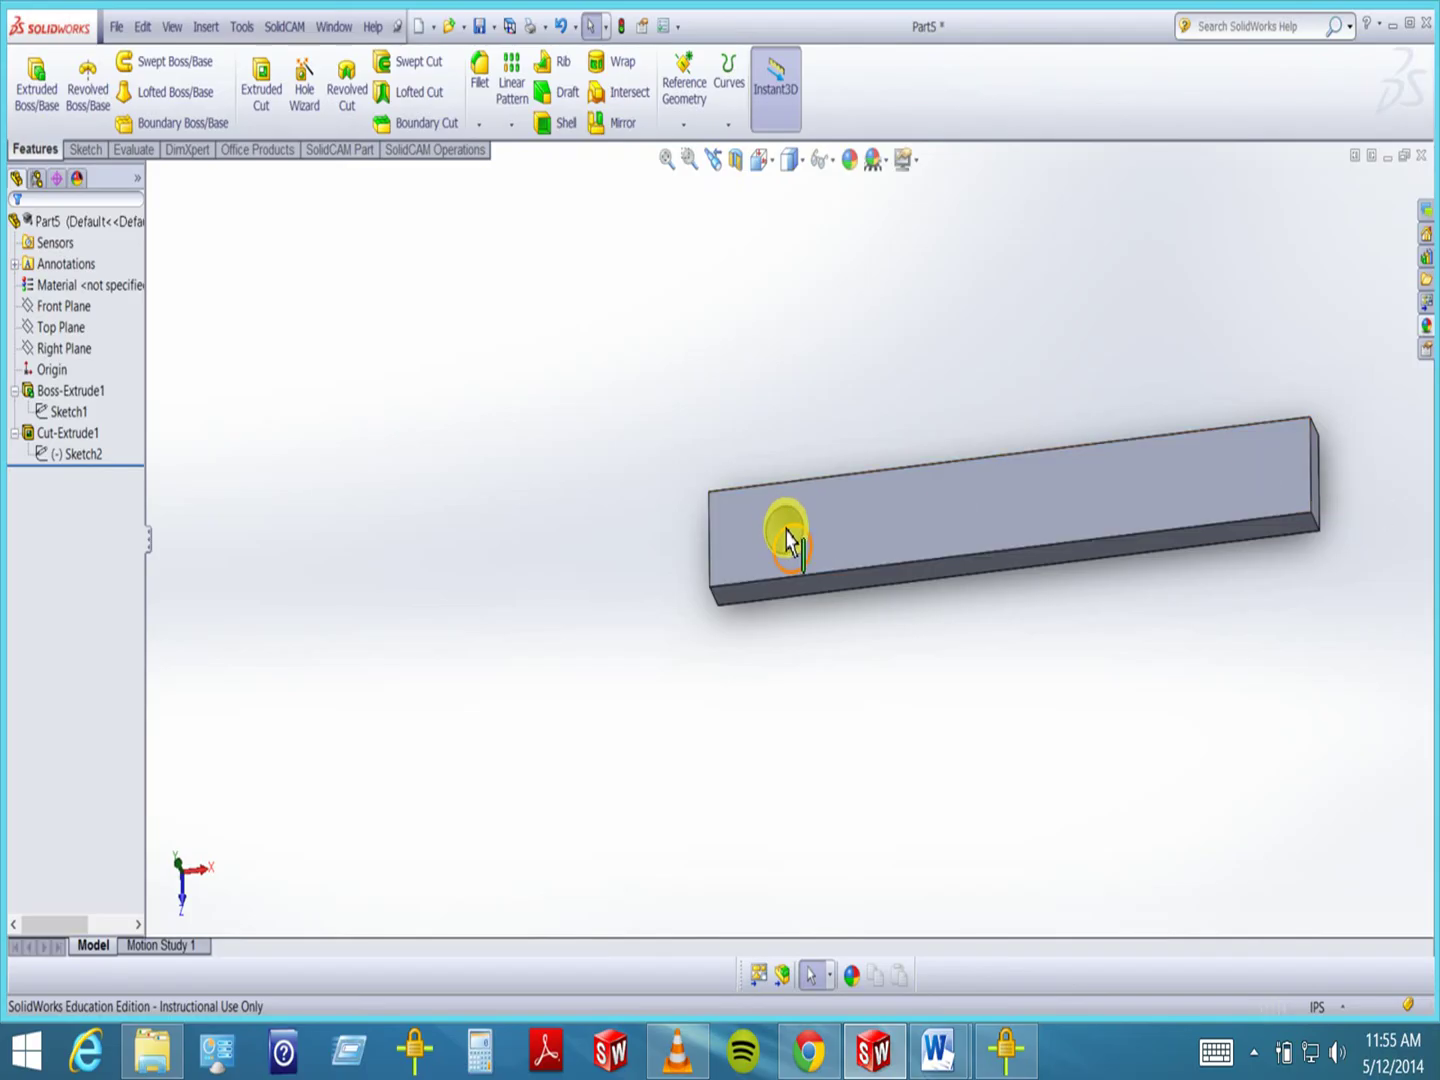
# - Start a new sketch on the lengthened block's large face containing the hole, viewed normal to the face
pyautogui.click(689, 159)
pyautogui.moveTo(678, 420); pyautogui.dragTo(1392, 602)
pyautogui.click(686, 160)
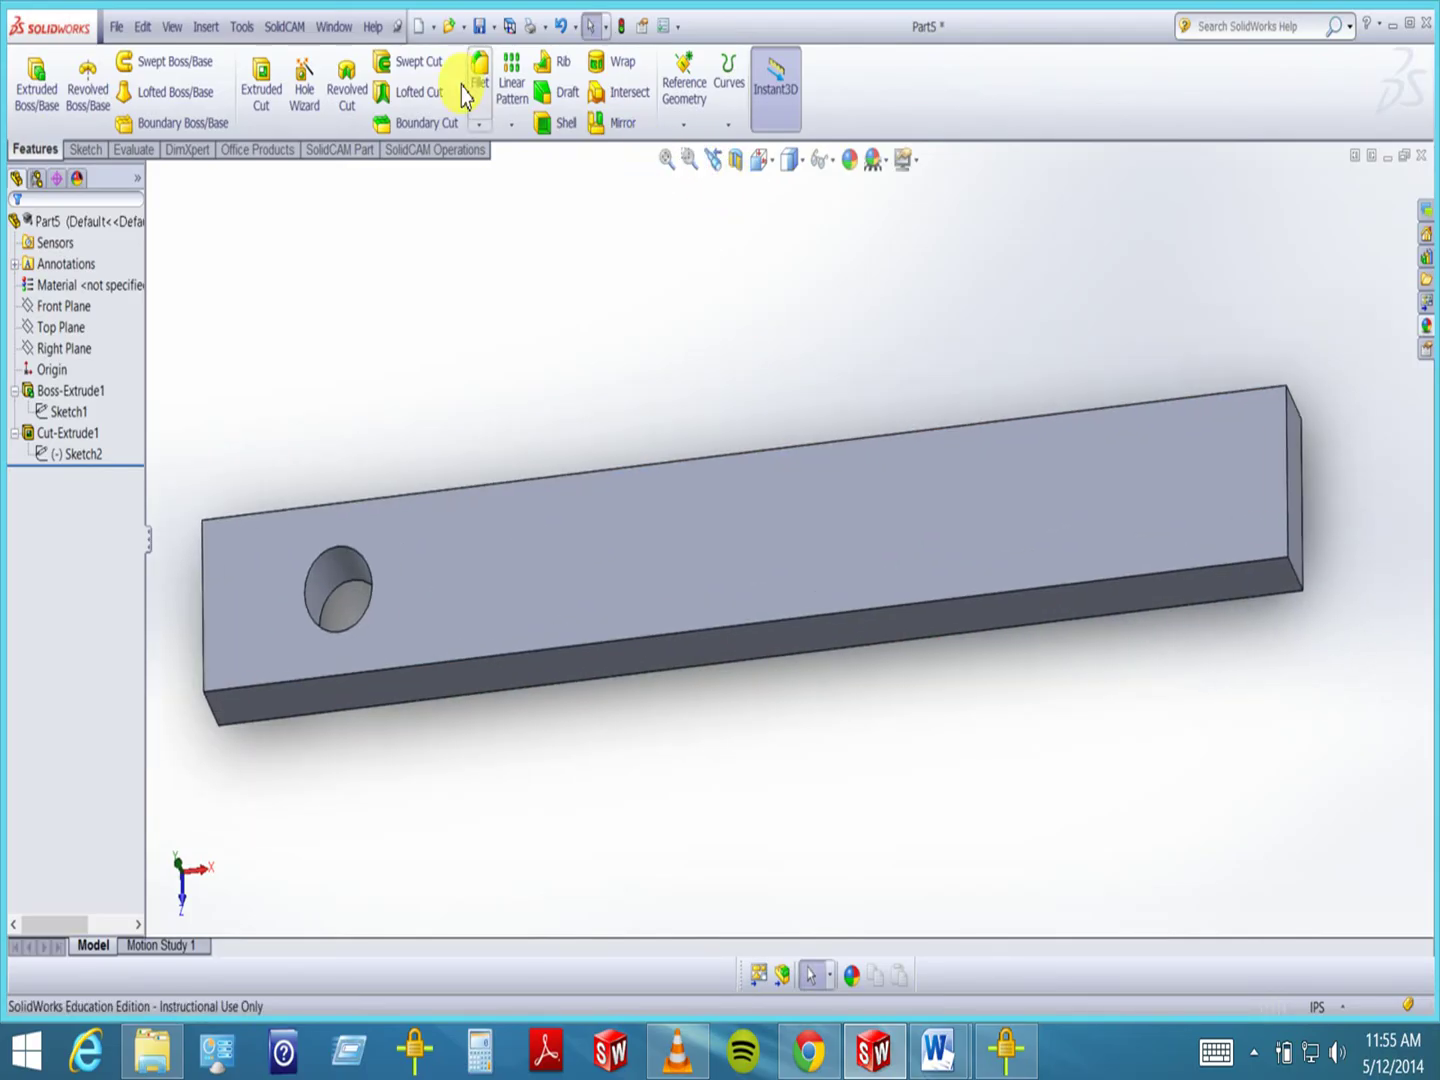
pyautogui.click(95, 149)
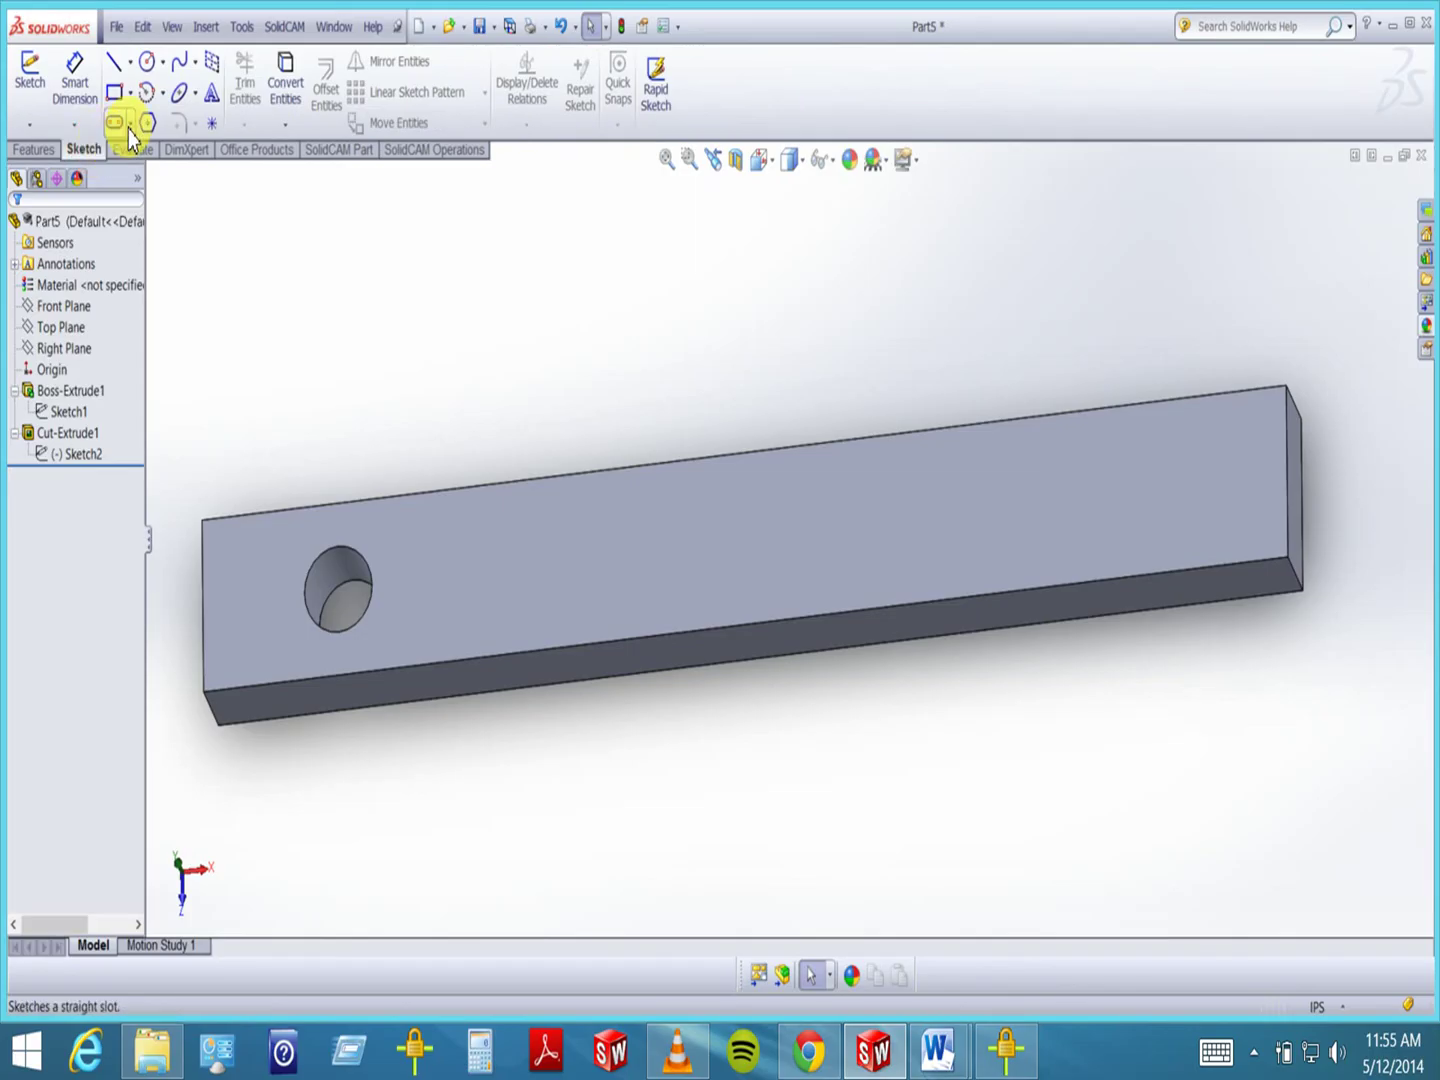
pyautogui.click(530, 553)
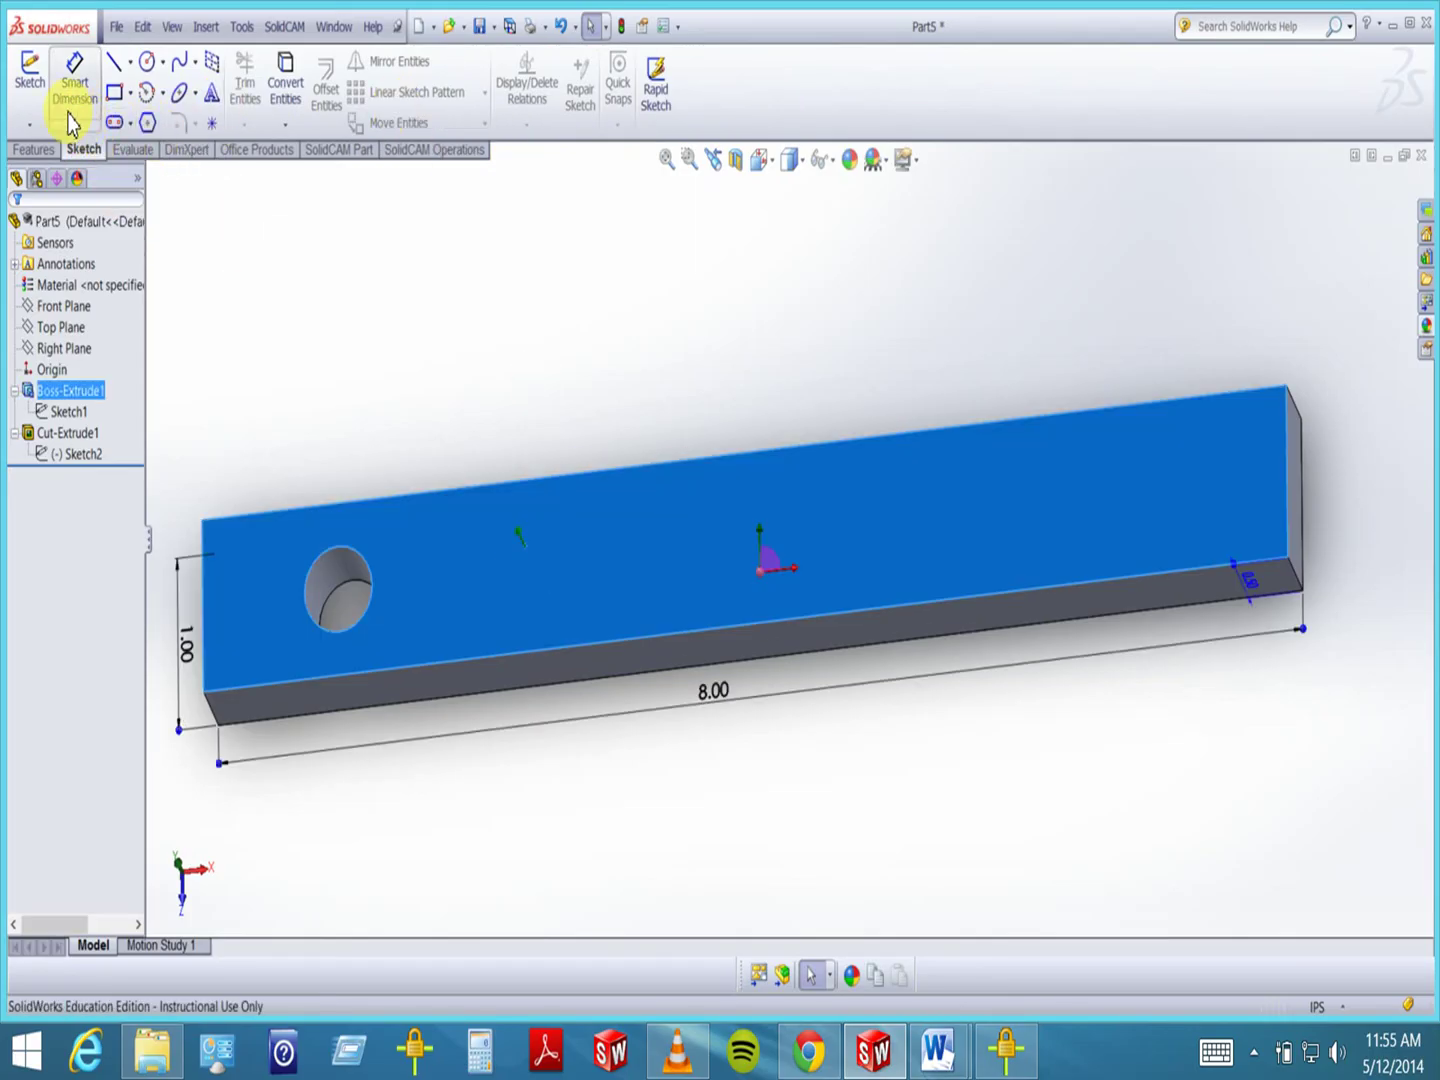
pyautogui.click(45, 92)
pyautogui.click(800, 160)
pyautogui.click(760, 160)
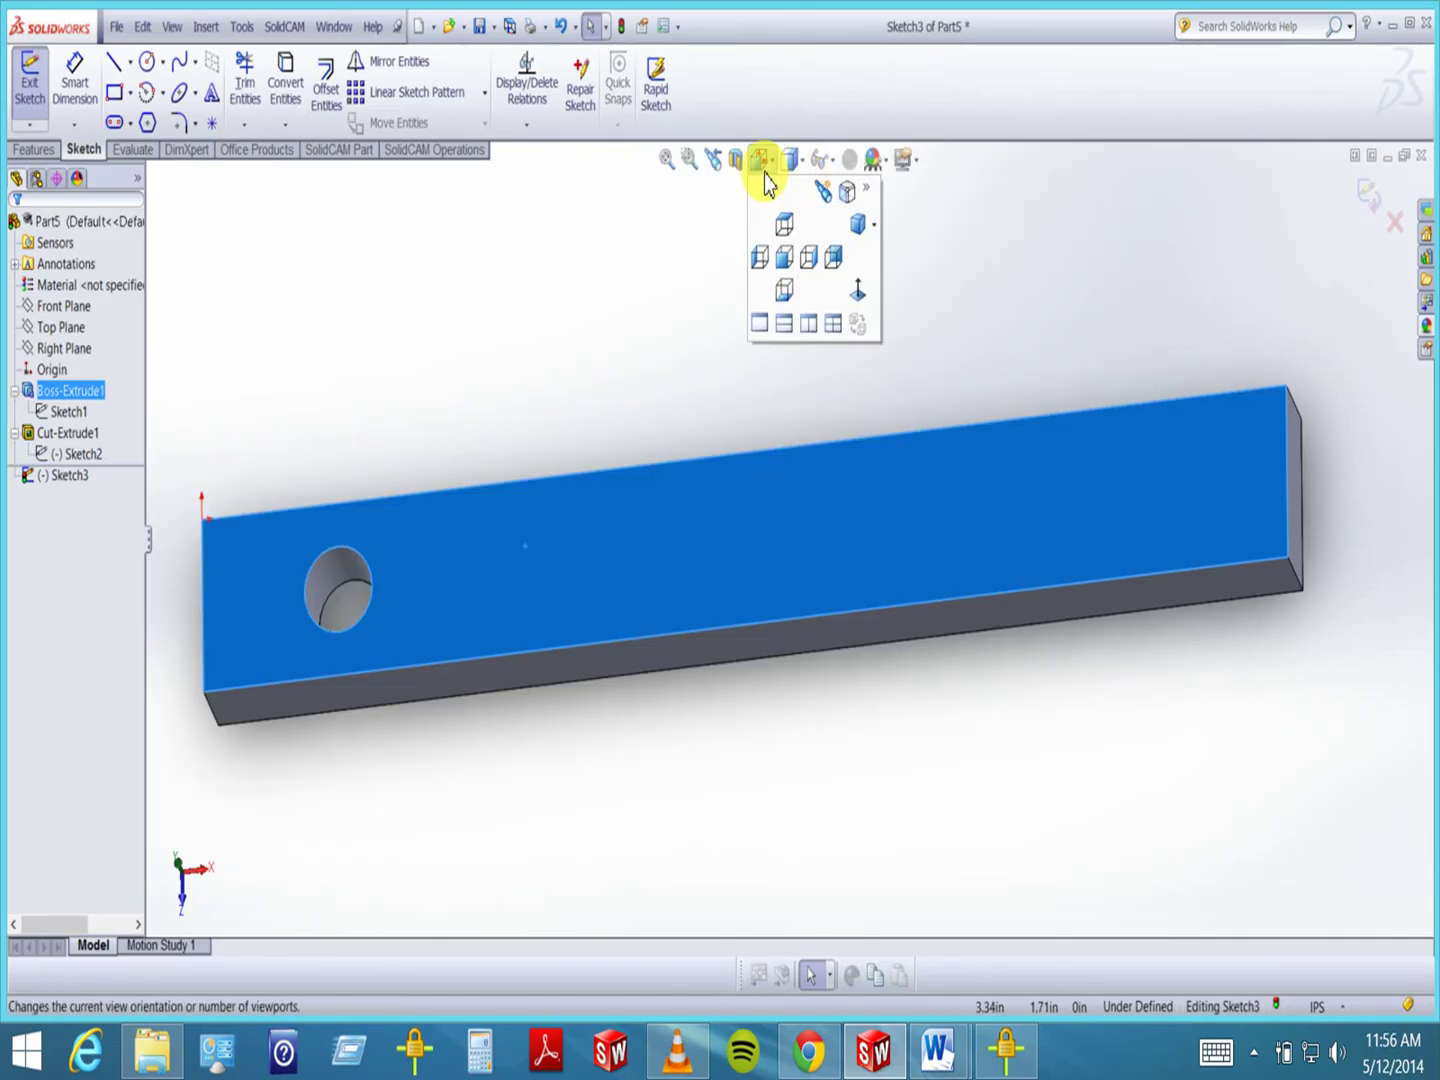
pyautogui.click(858, 289)
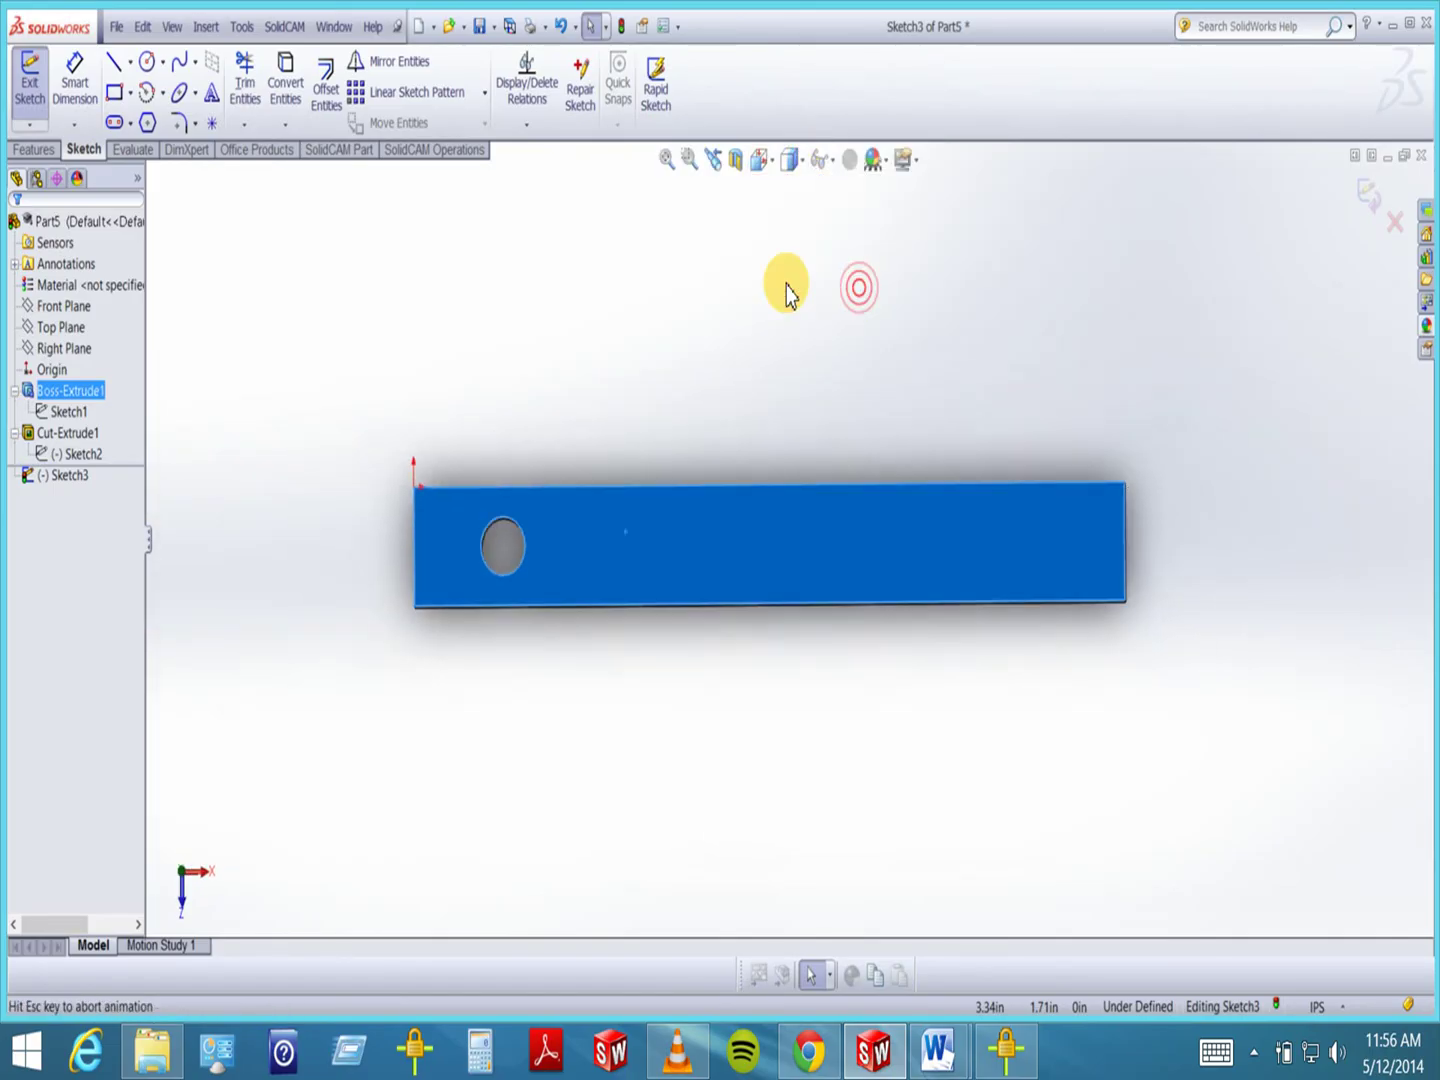
pyautogui.click(689, 159)
pyautogui.moveTo(449, 460); pyautogui.dragTo(1061, 611)
pyautogui.scroll(2, 919, 501)
pyautogui.click(689, 159)
# - Place a sketch point at the midpoint of the face's left short edge
pyautogui.click(209, 124)
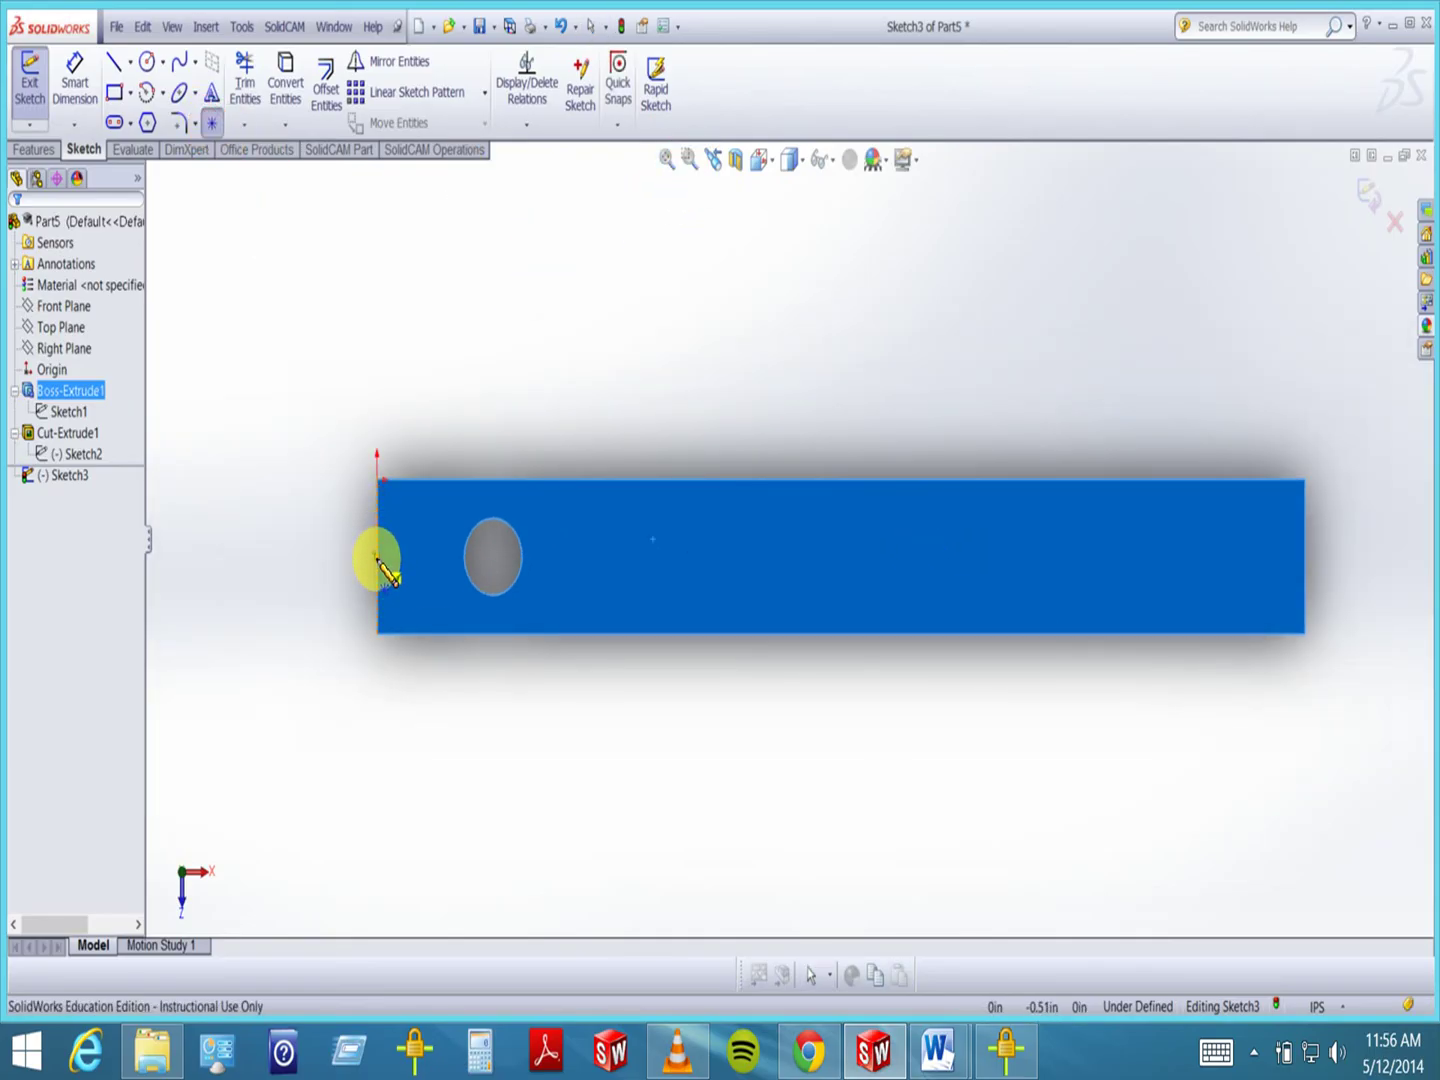
pyautogui.click(378, 557)
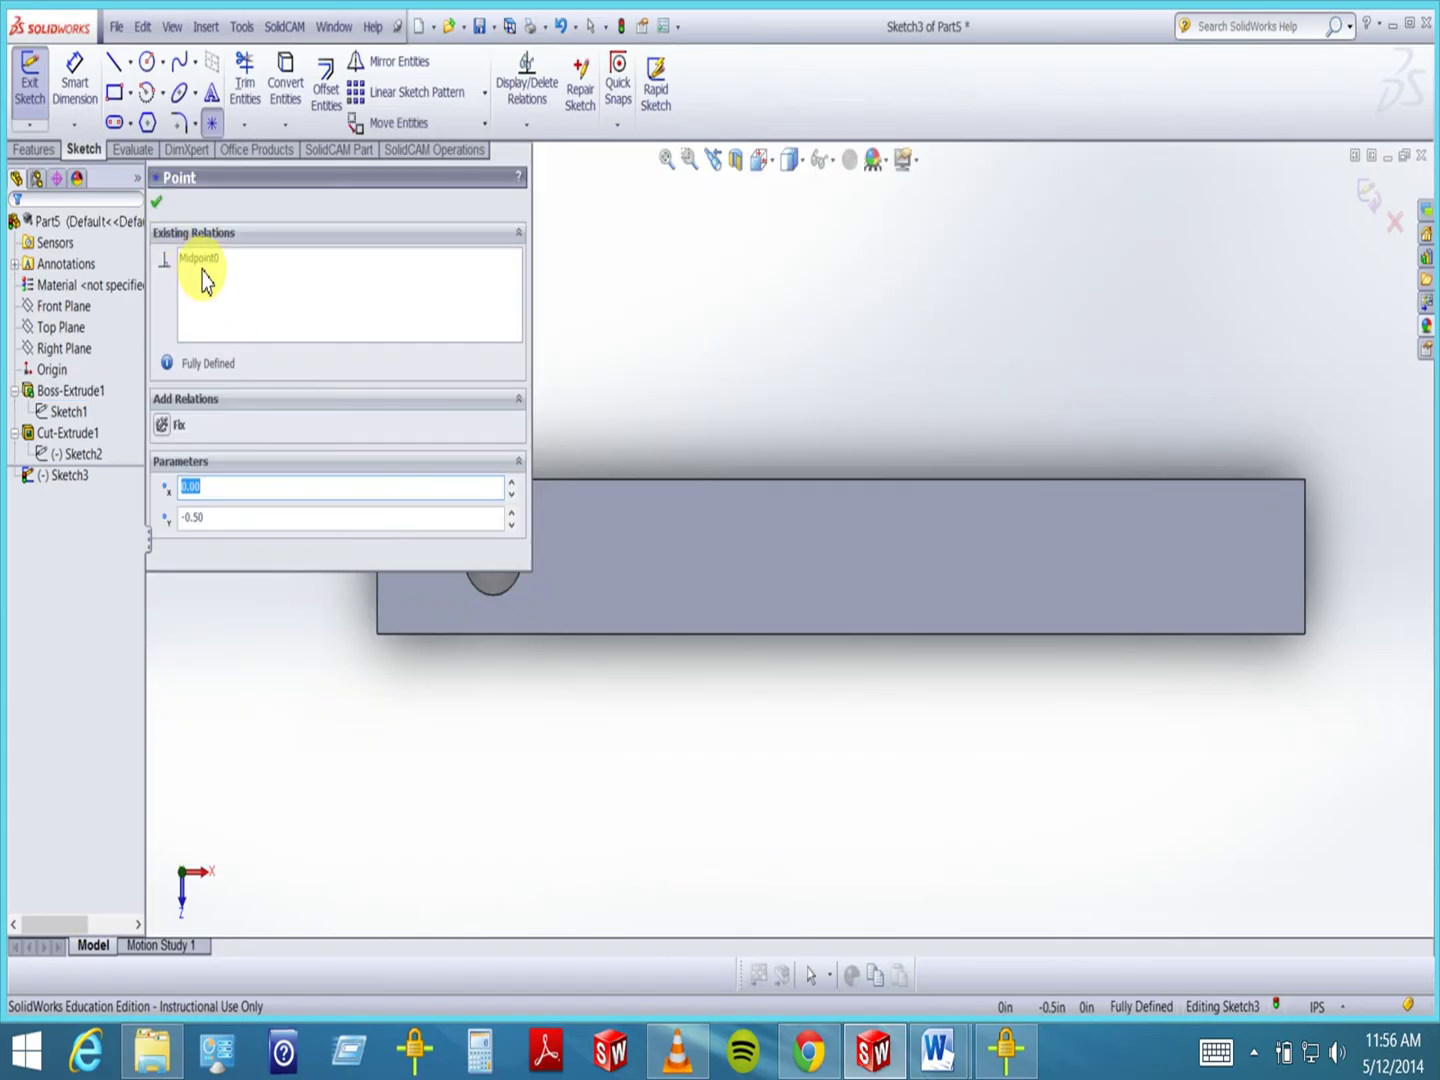
pyautogui.click(158, 202)
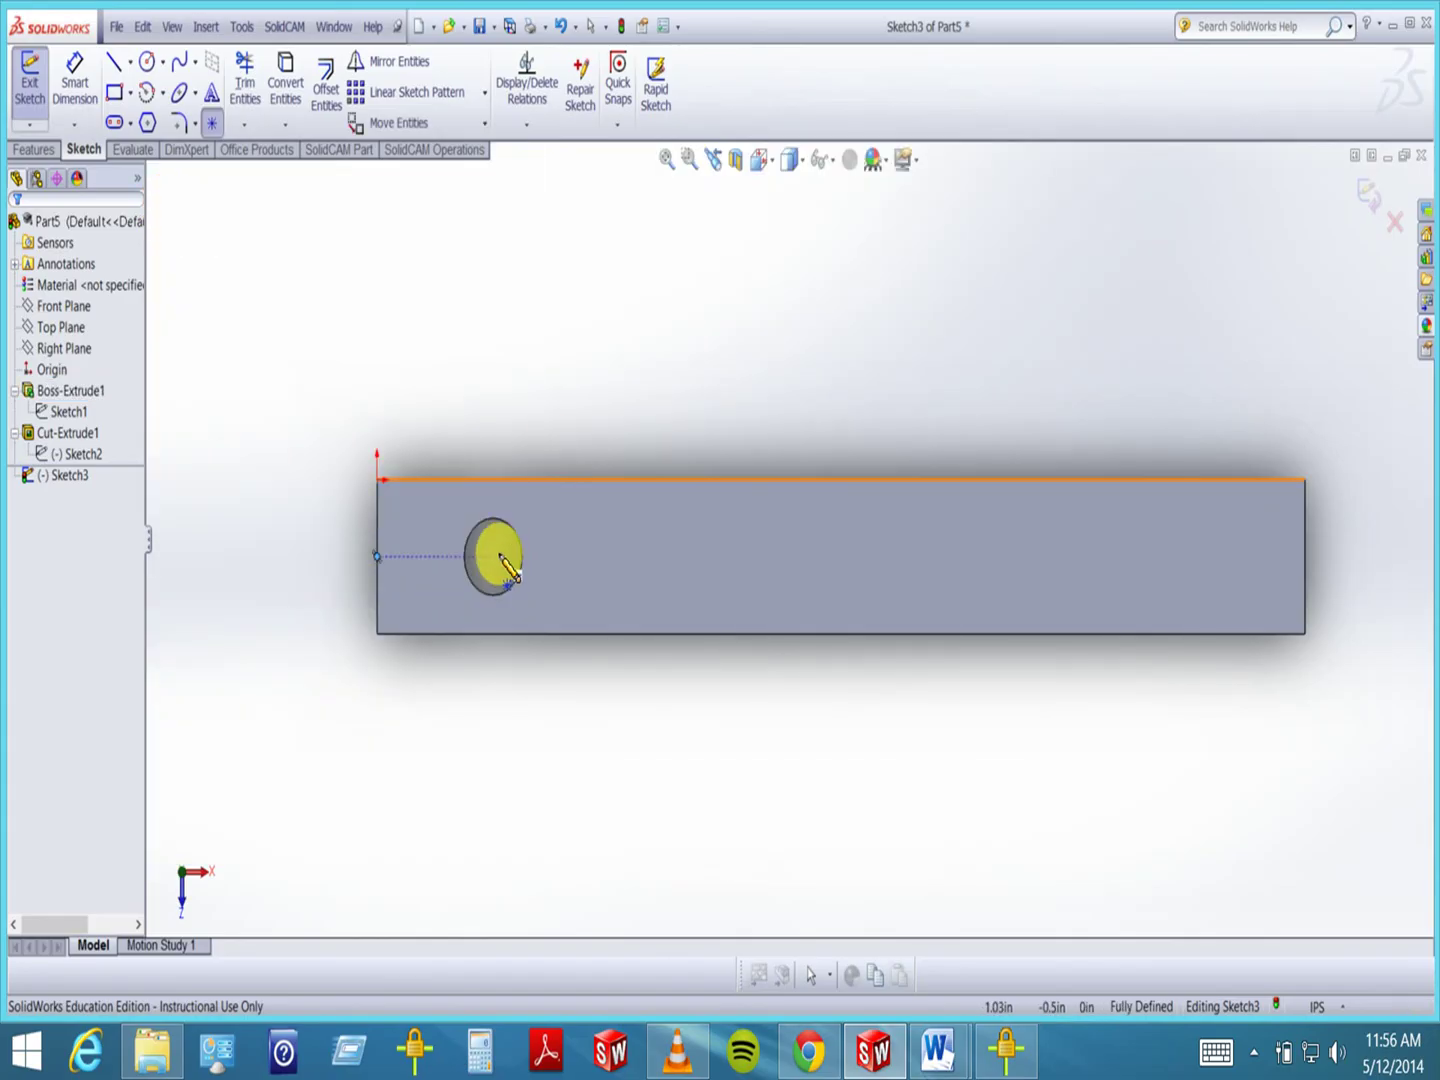
# - Place a sketch point at the centre of the circular hole and exit the sketch
pyautogui.click(493, 557)
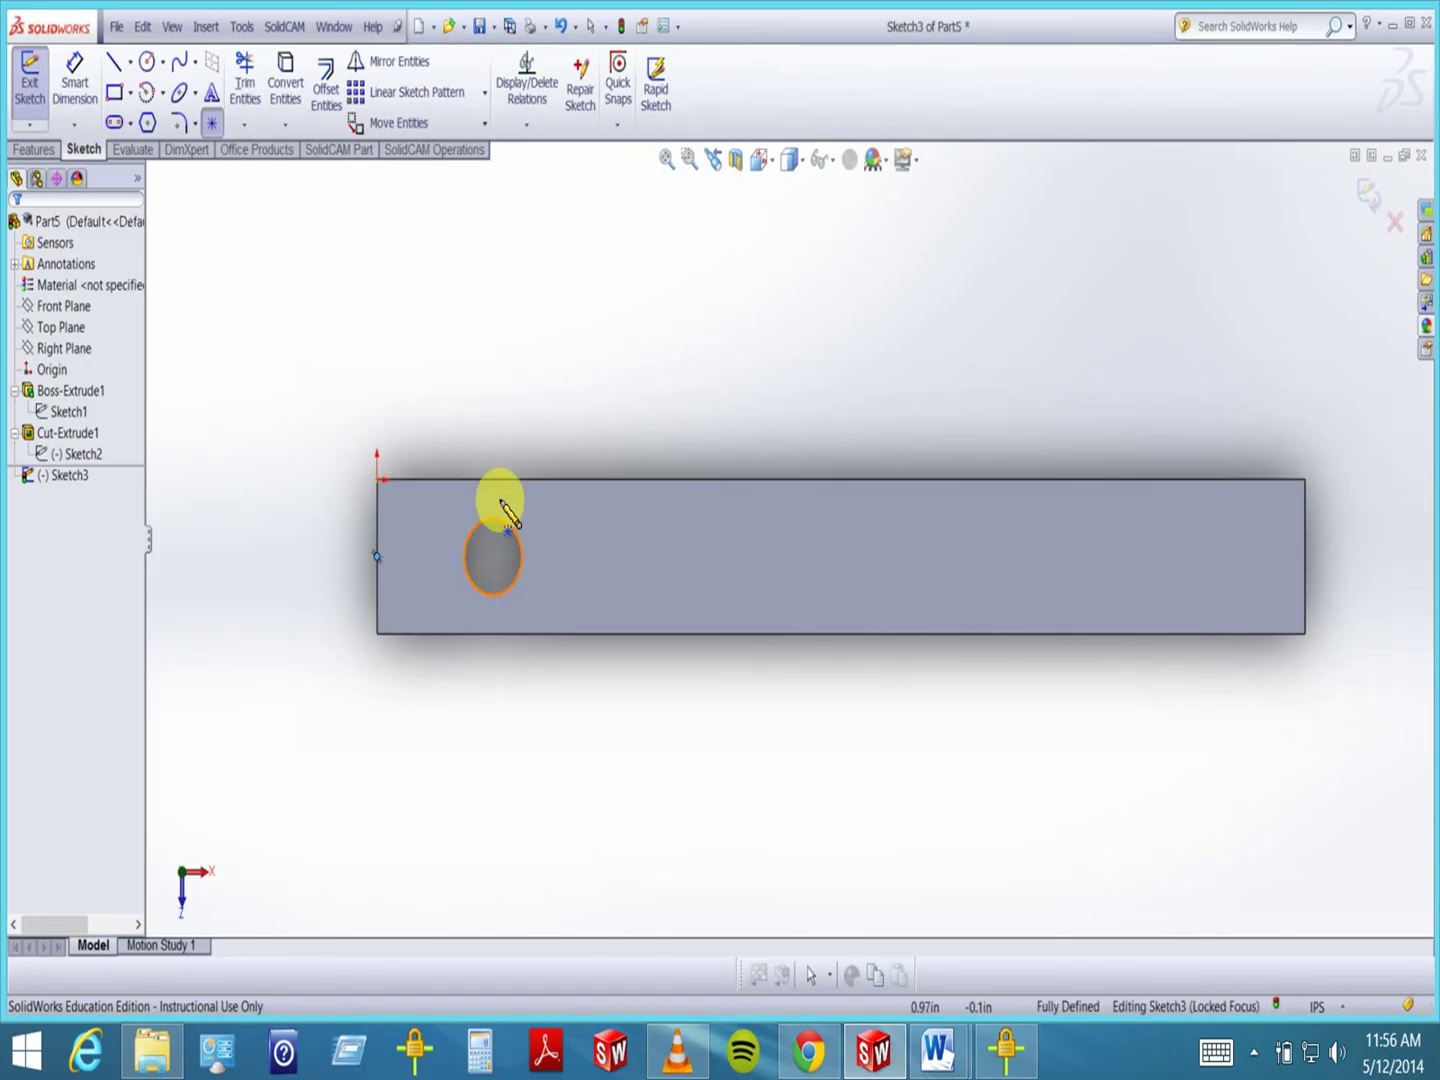
pyautogui.click(212, 122)
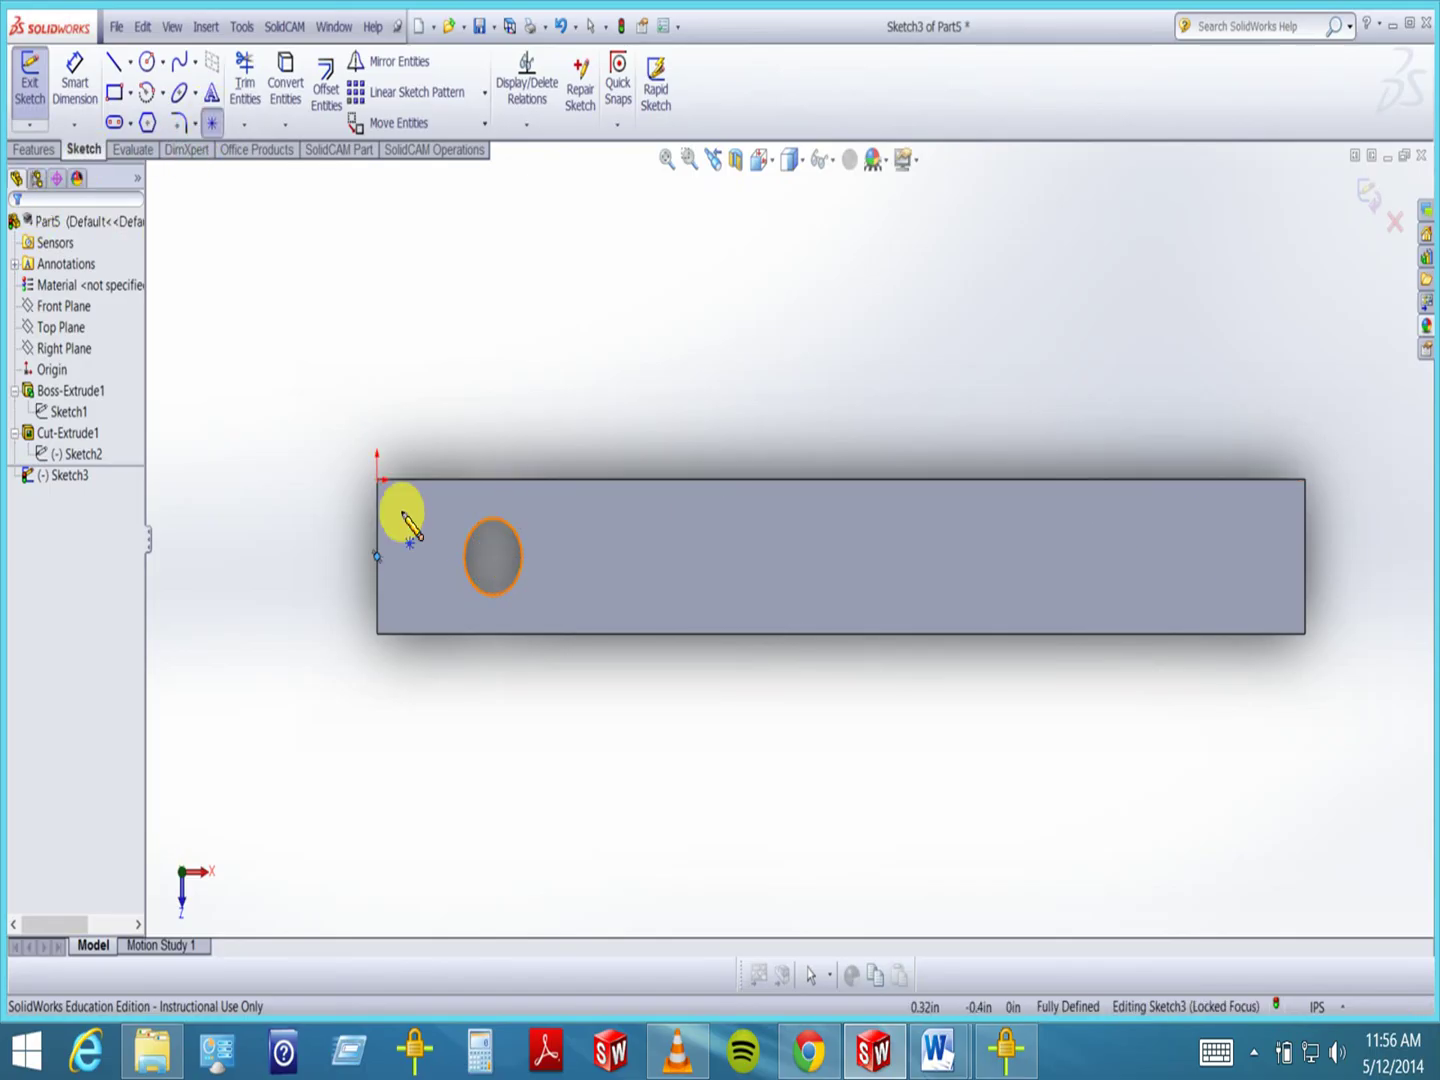
pyautogui.click(493, 557)
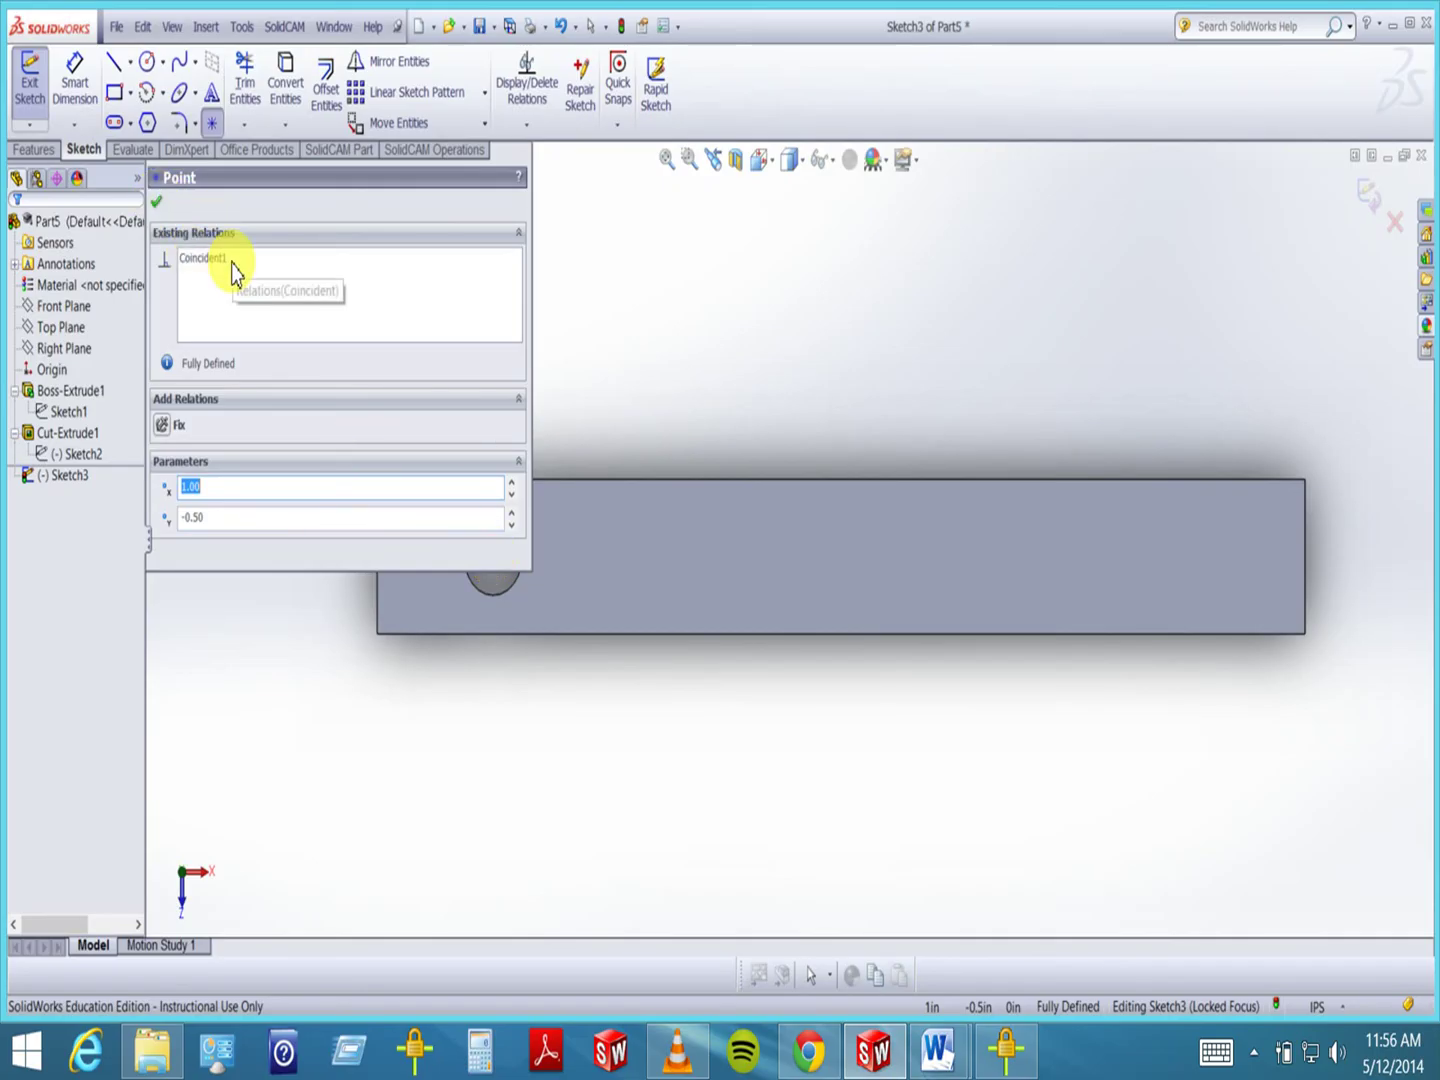
pyautogui.click(157, 208)
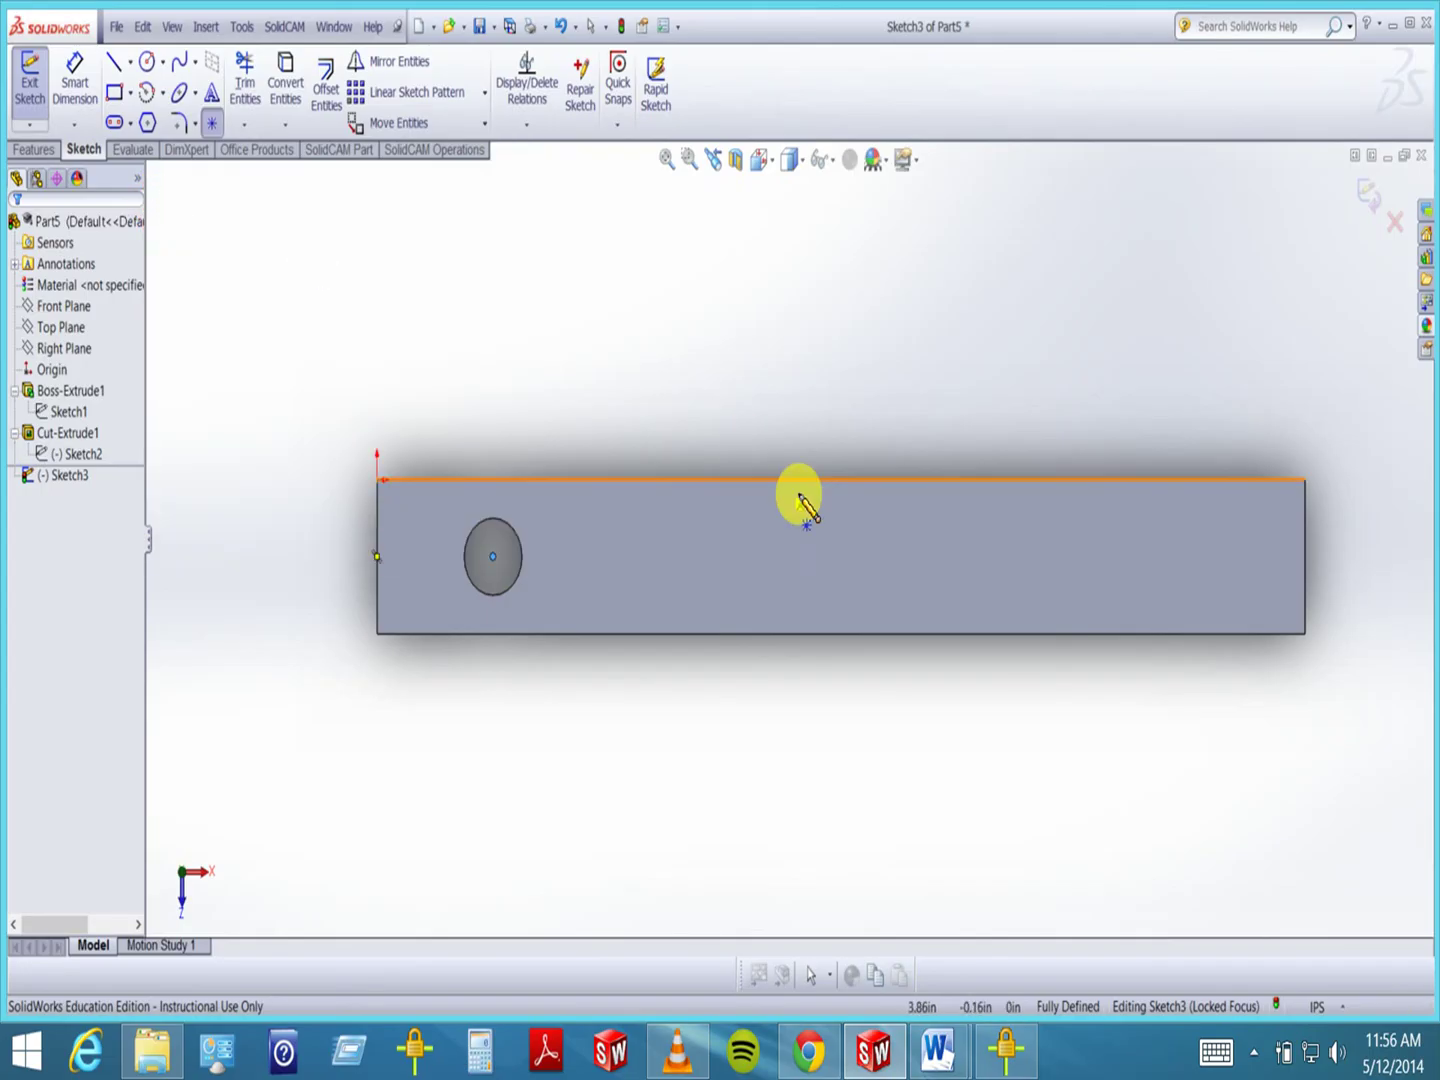
pyautogui.click(1305, 557)
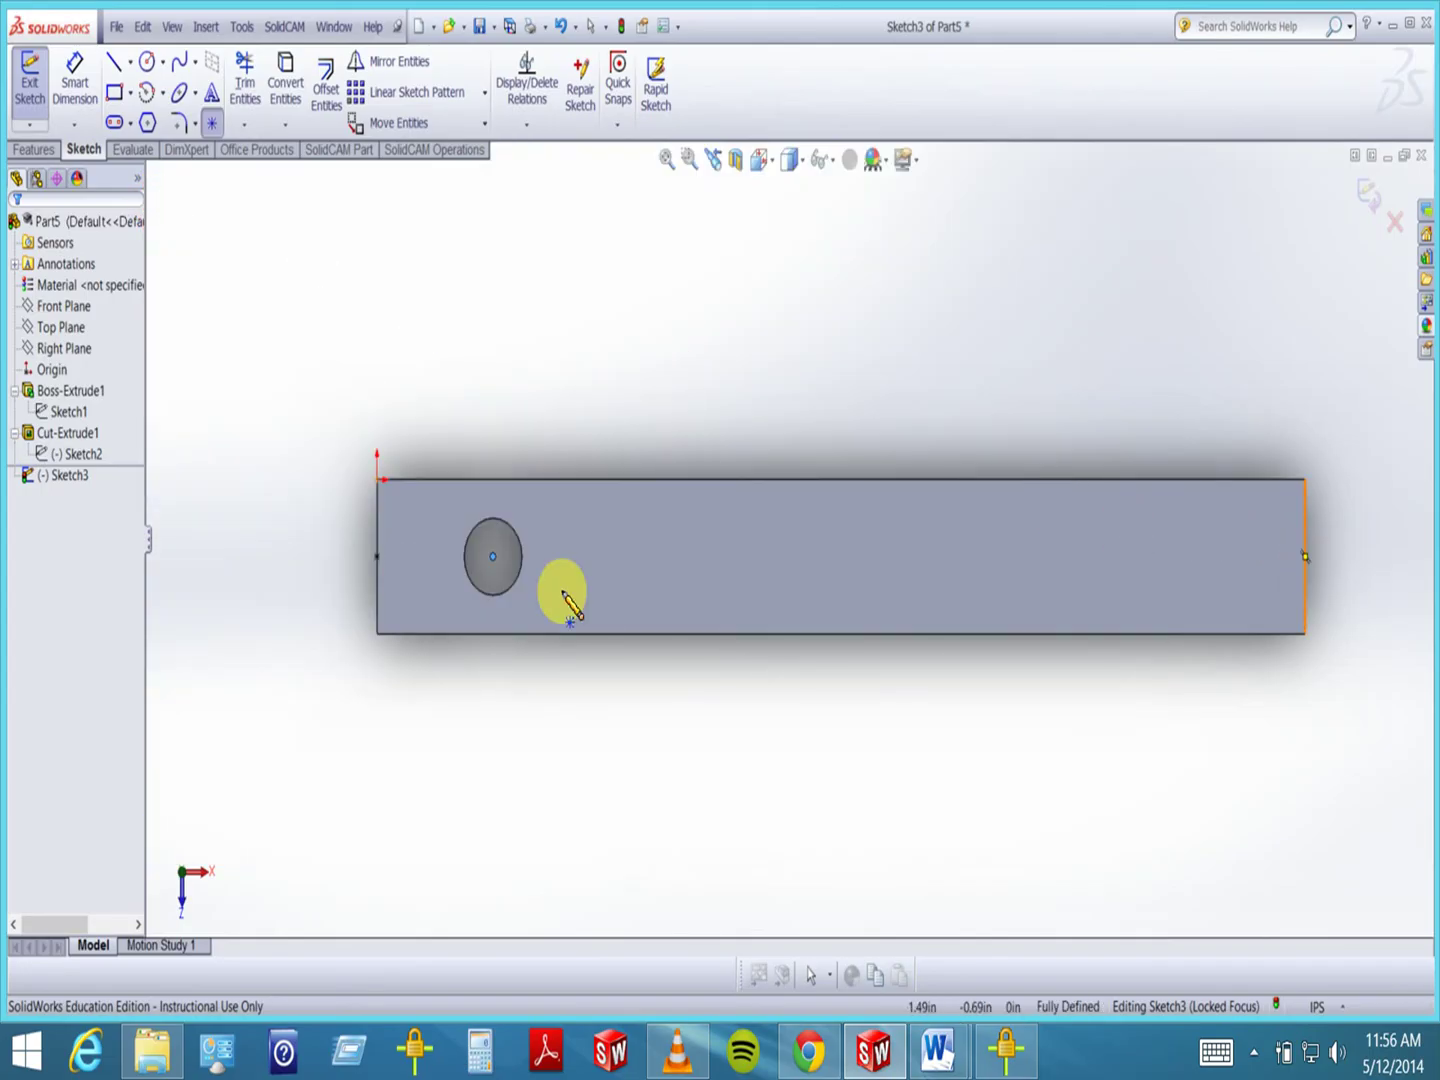
pyautogui.click(378, 556)
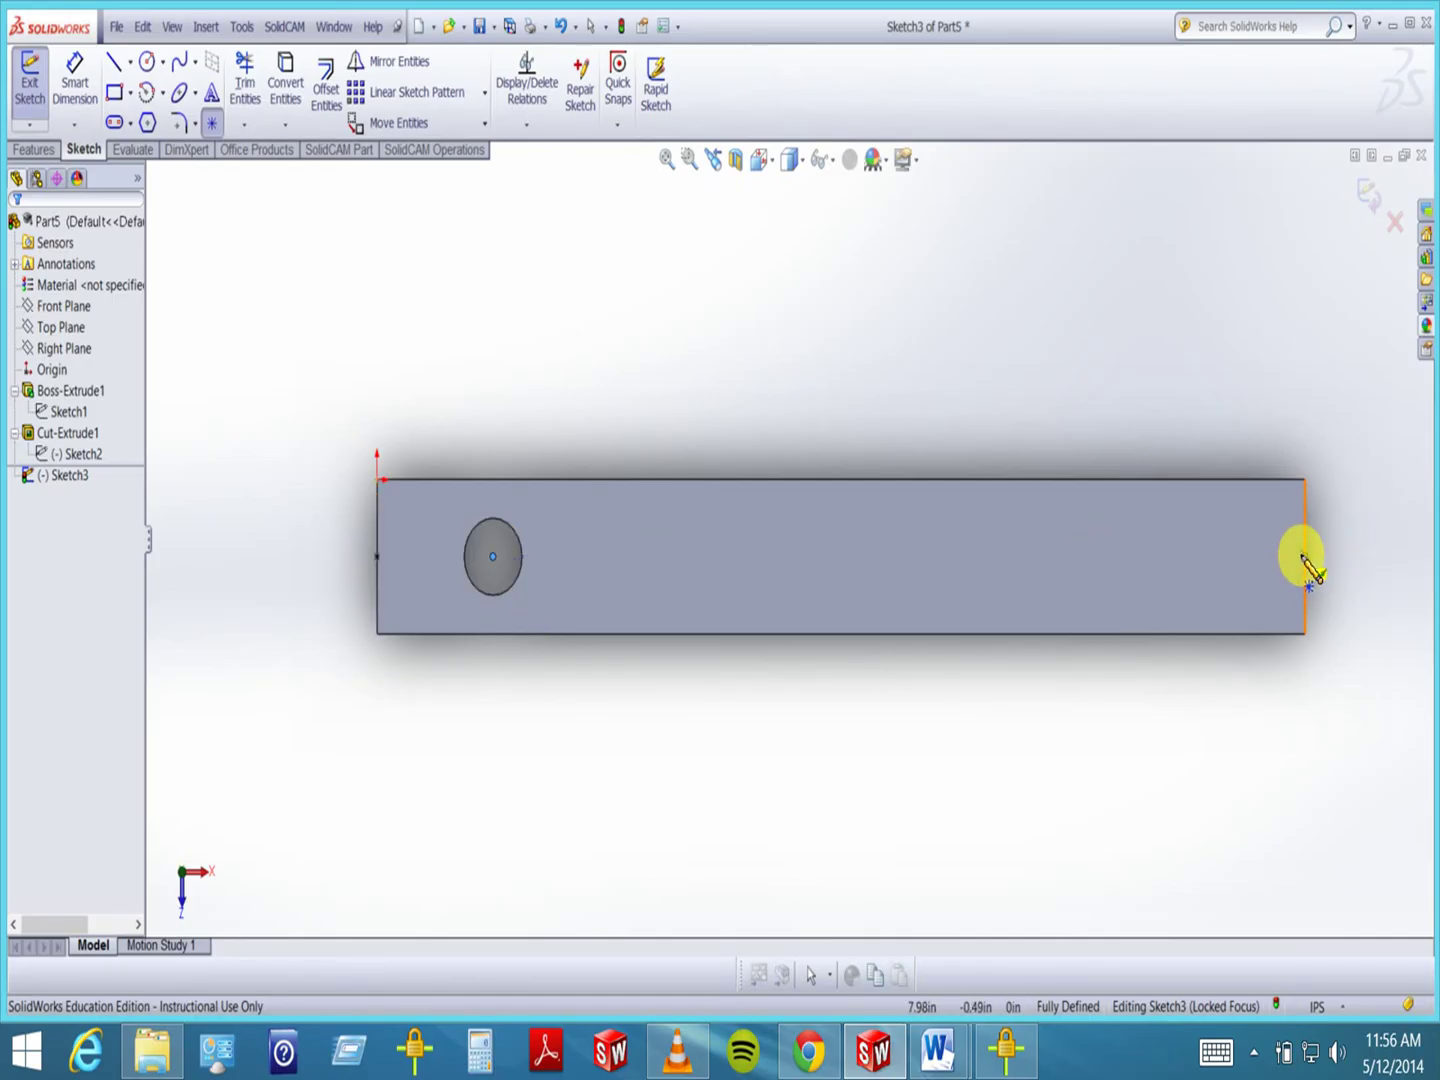
pyautogui.click(1303, 557)
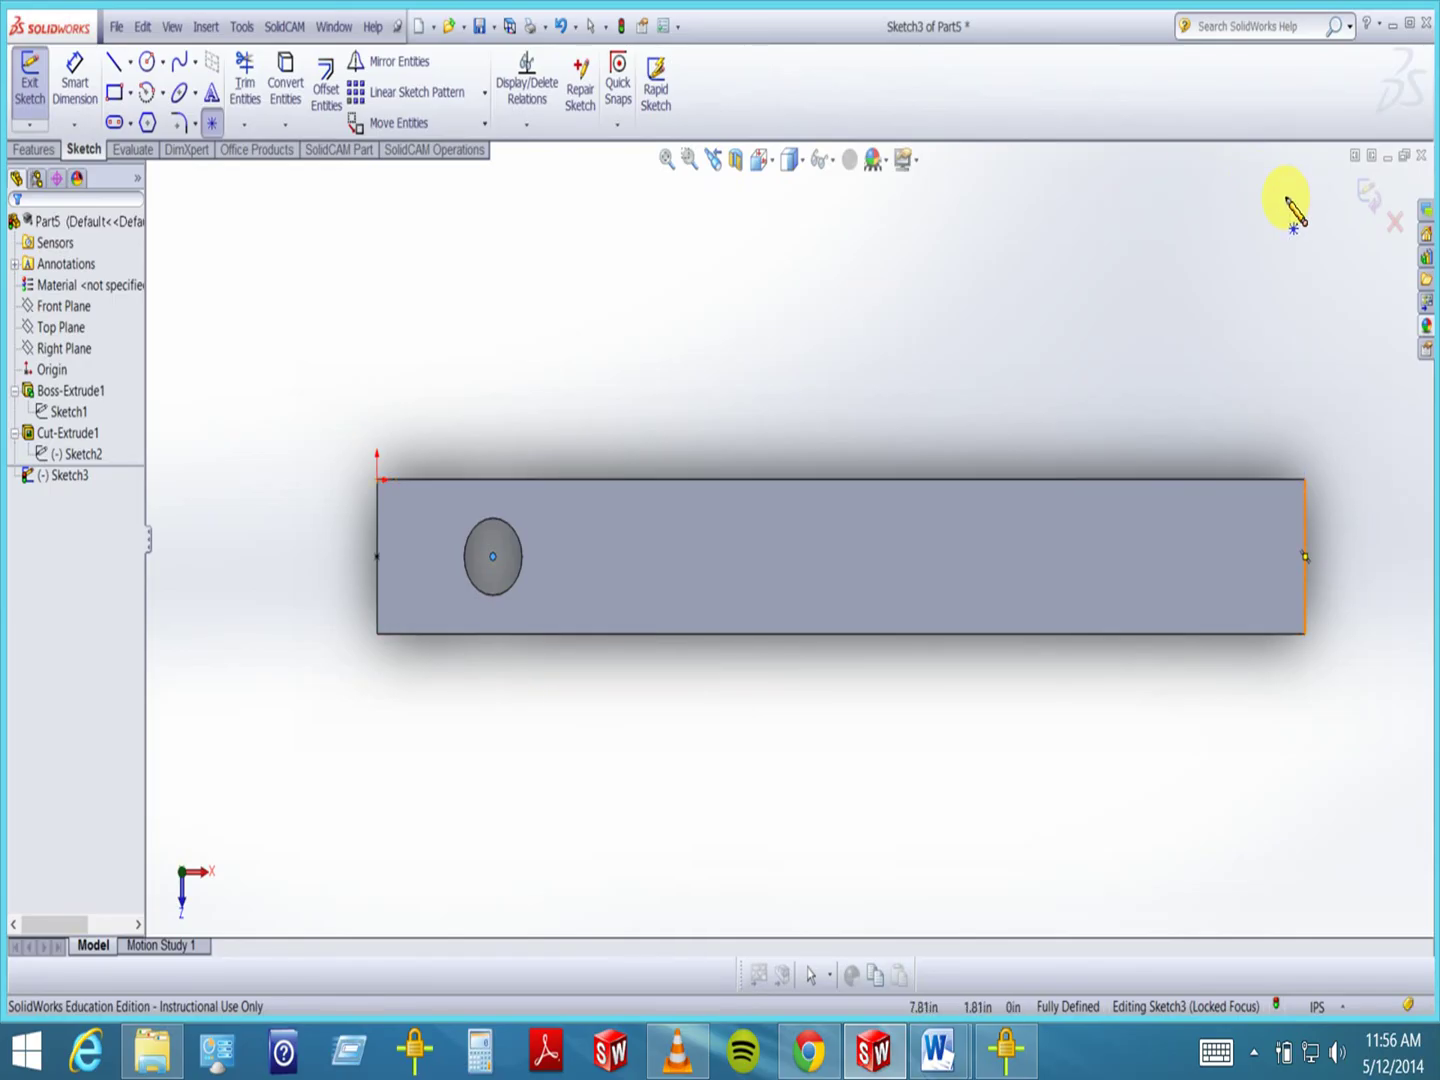
pyautogui.click(1383, 210)
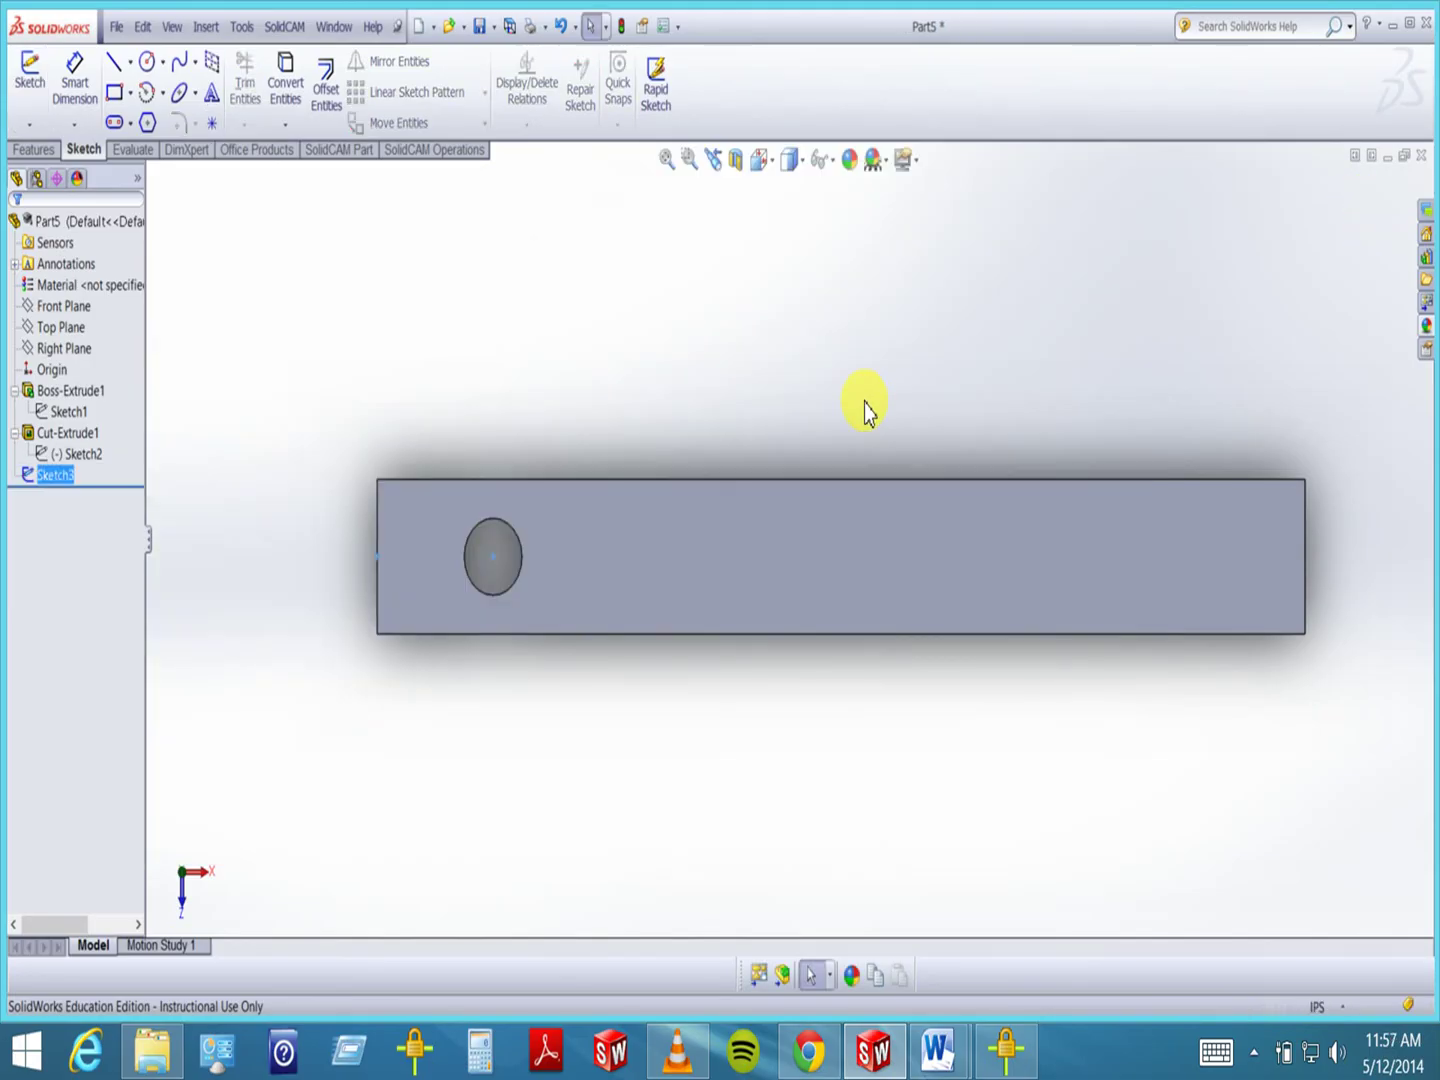
pyautogui.click(1241, 303)
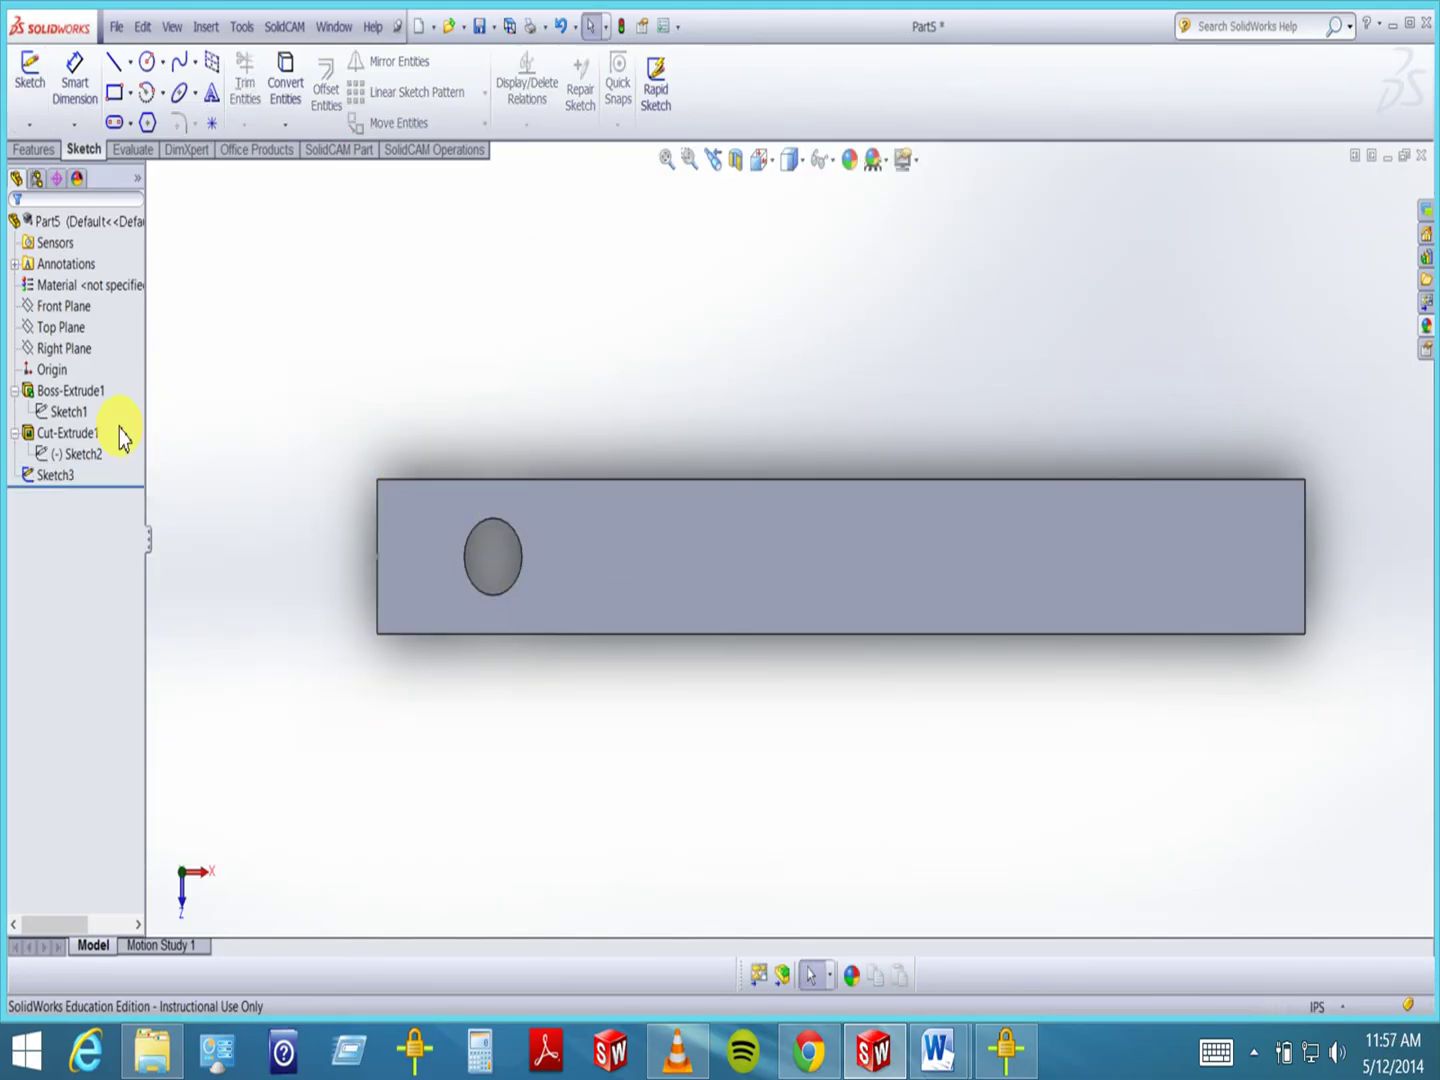
# - Open the circular hole's sketch under the cut feature for editing
pyautogui.click(63, 458)
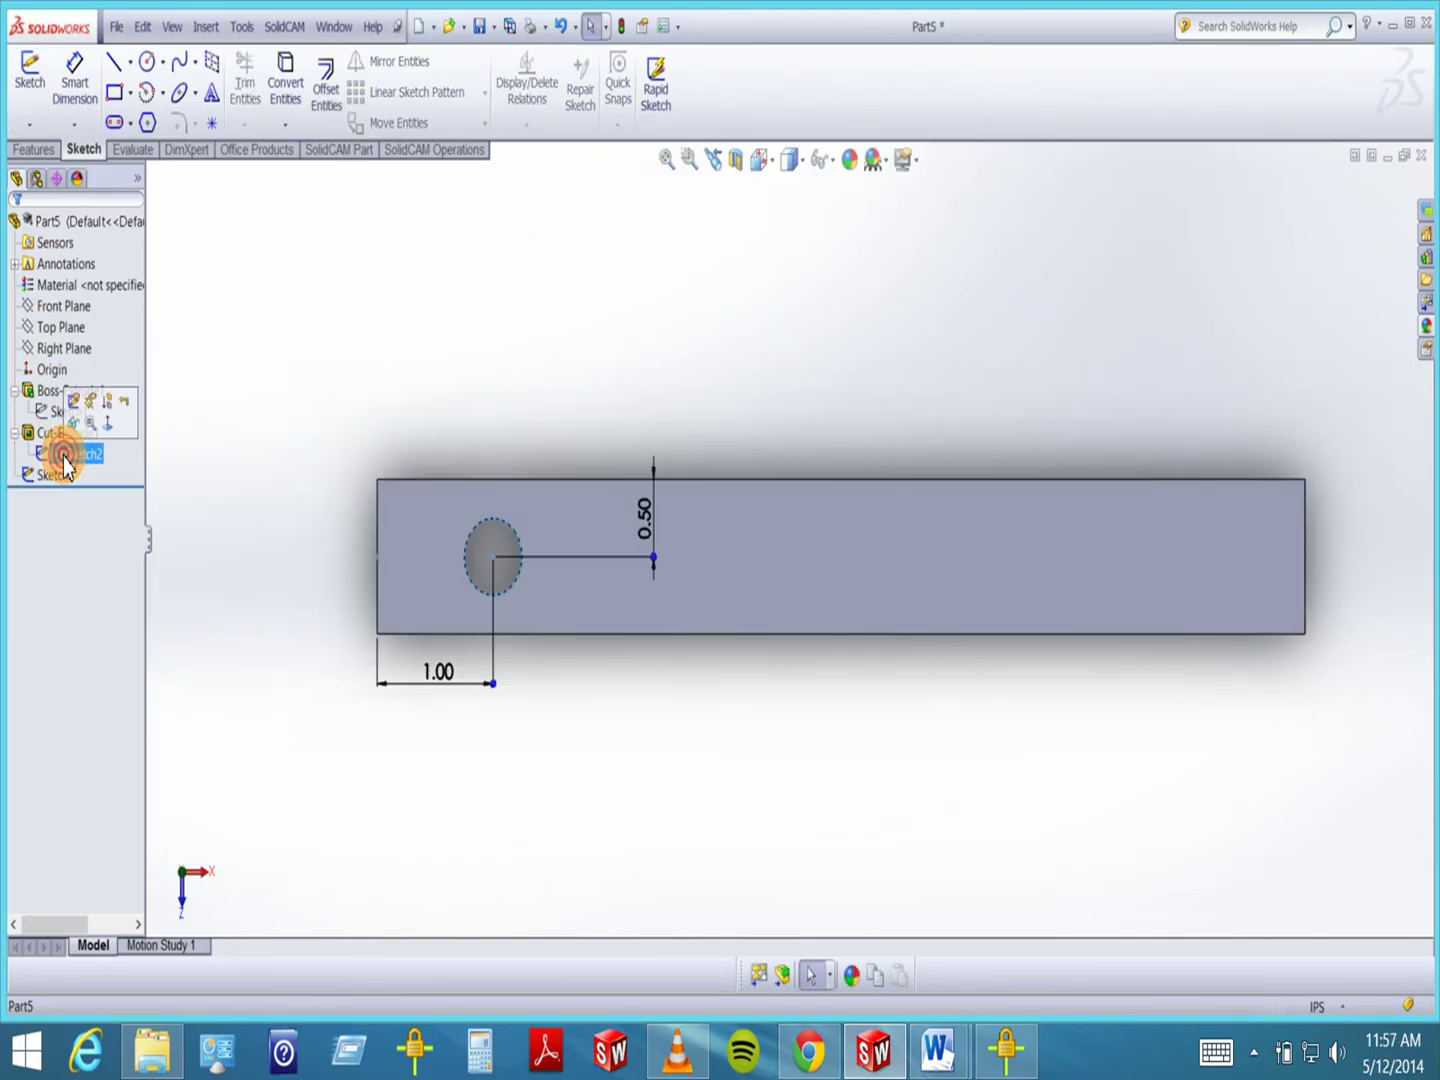
pyautogui.click(72, 402)
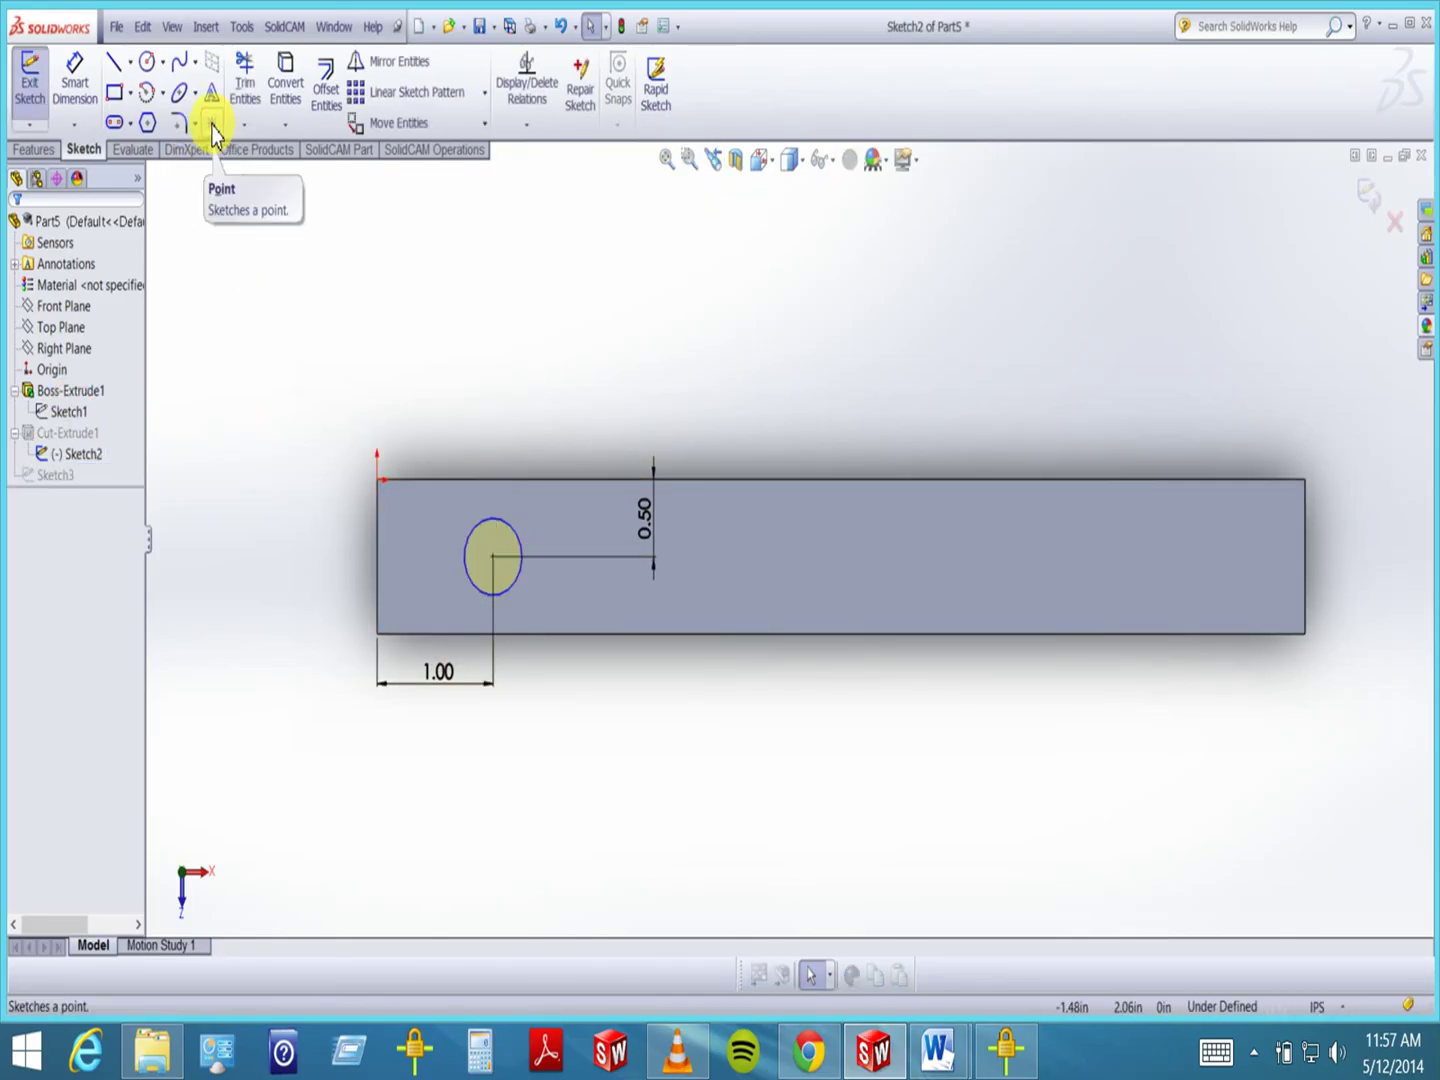
pyautogui.click(535, 126)
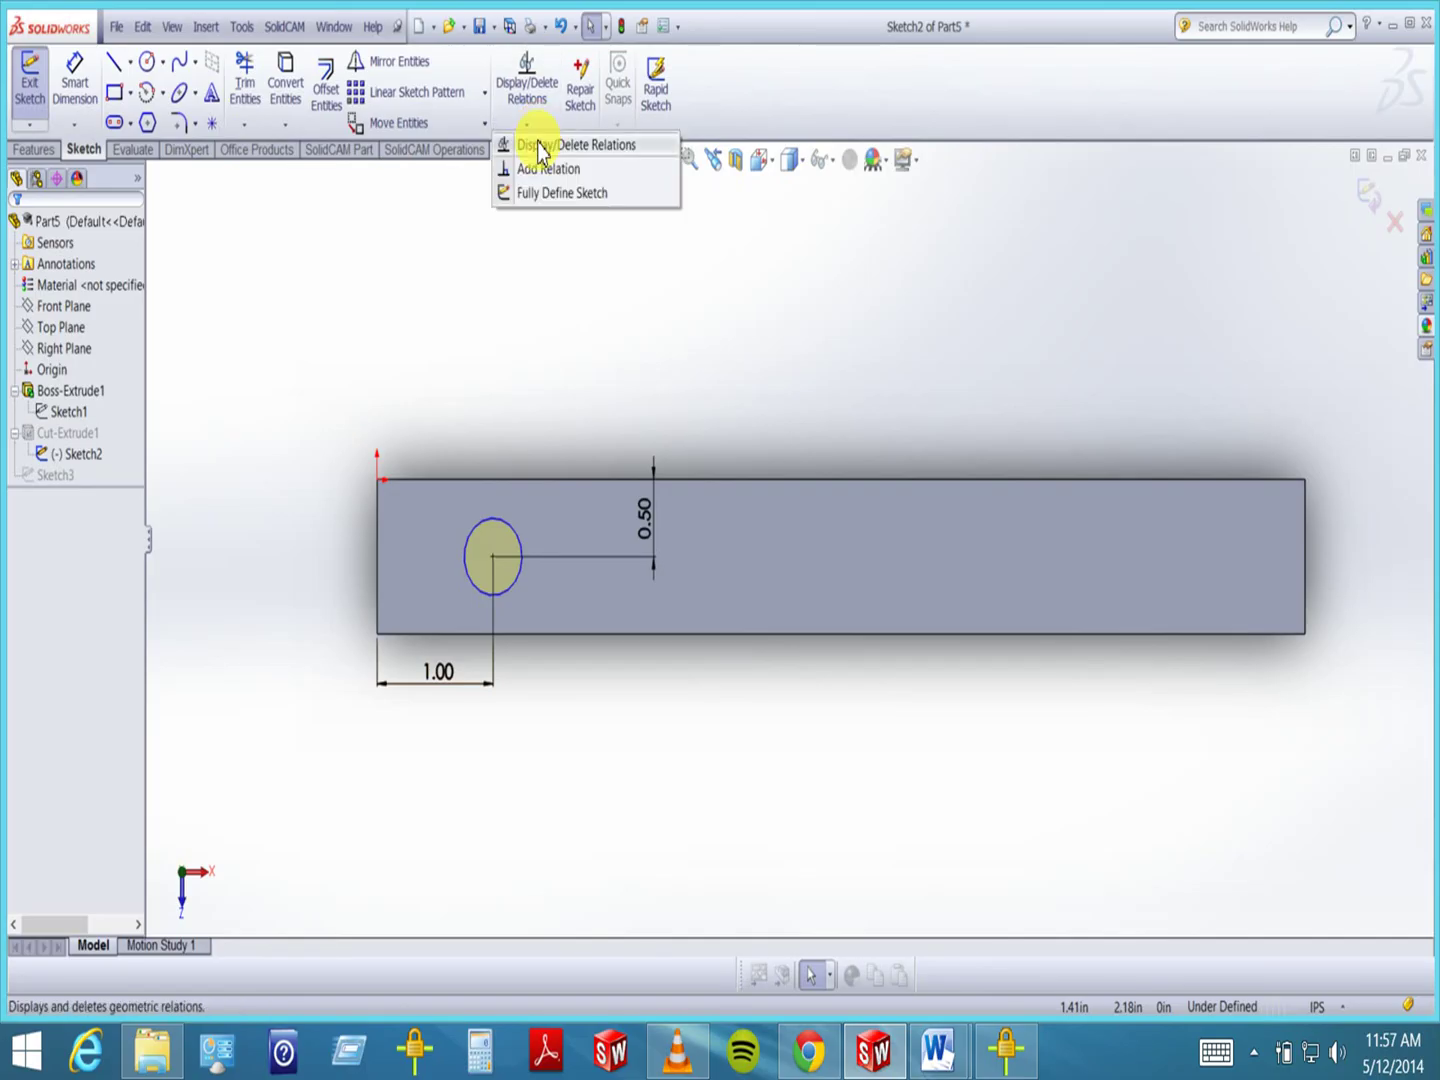
pyautogui.click(543, 169)
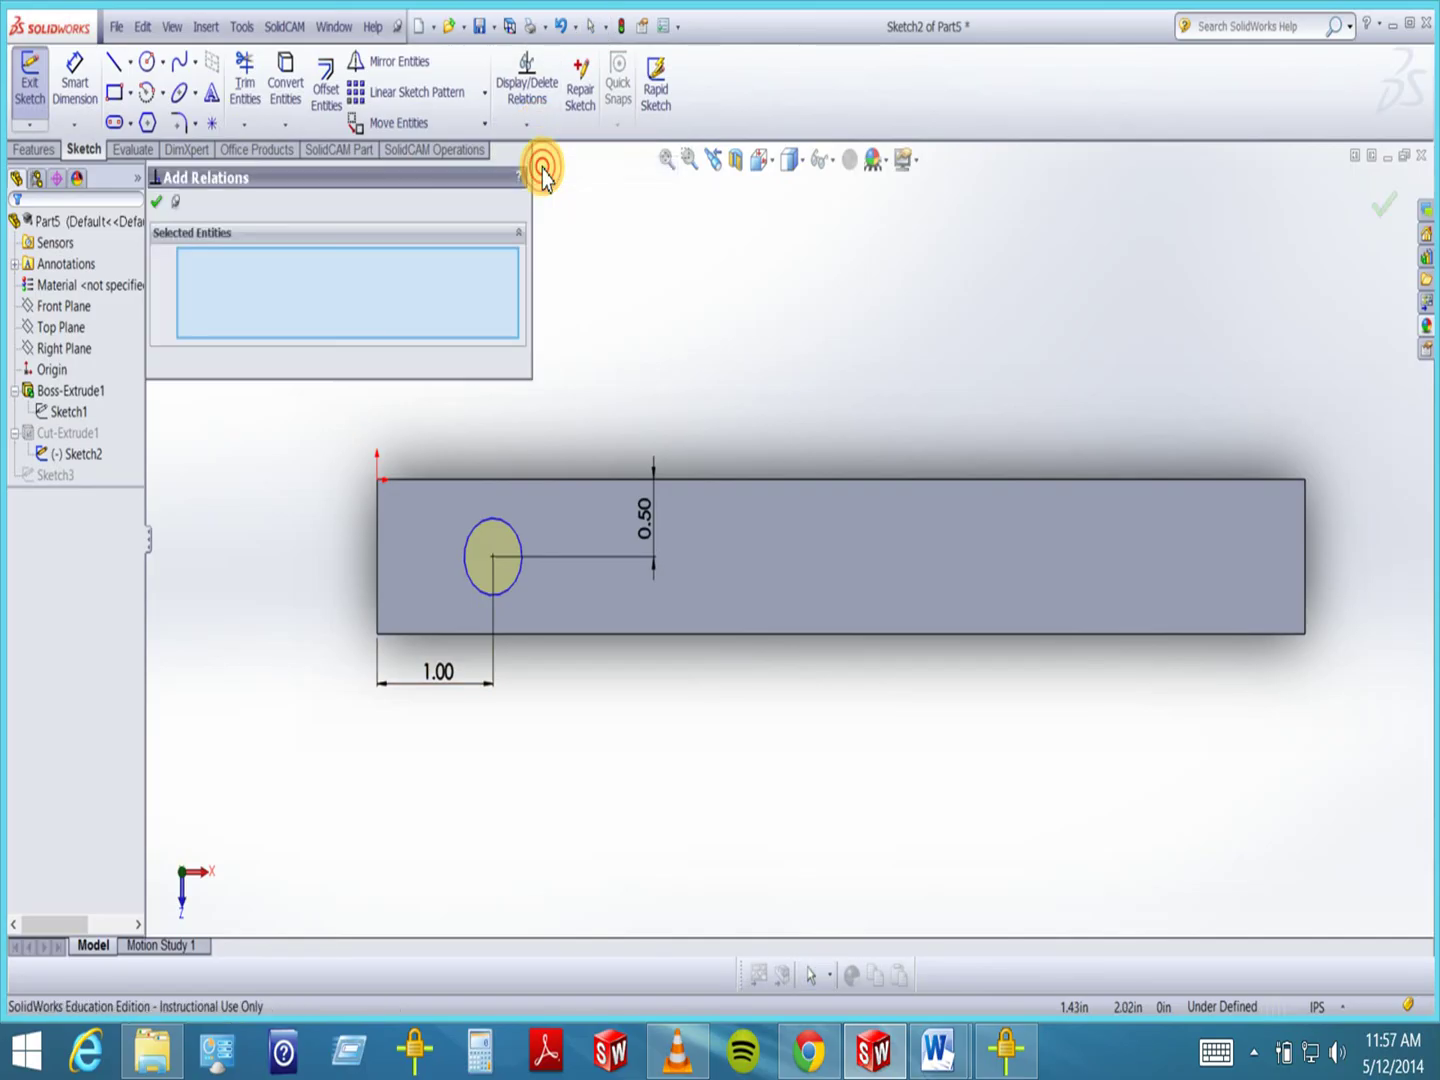
pyautogui.click(494, 557)
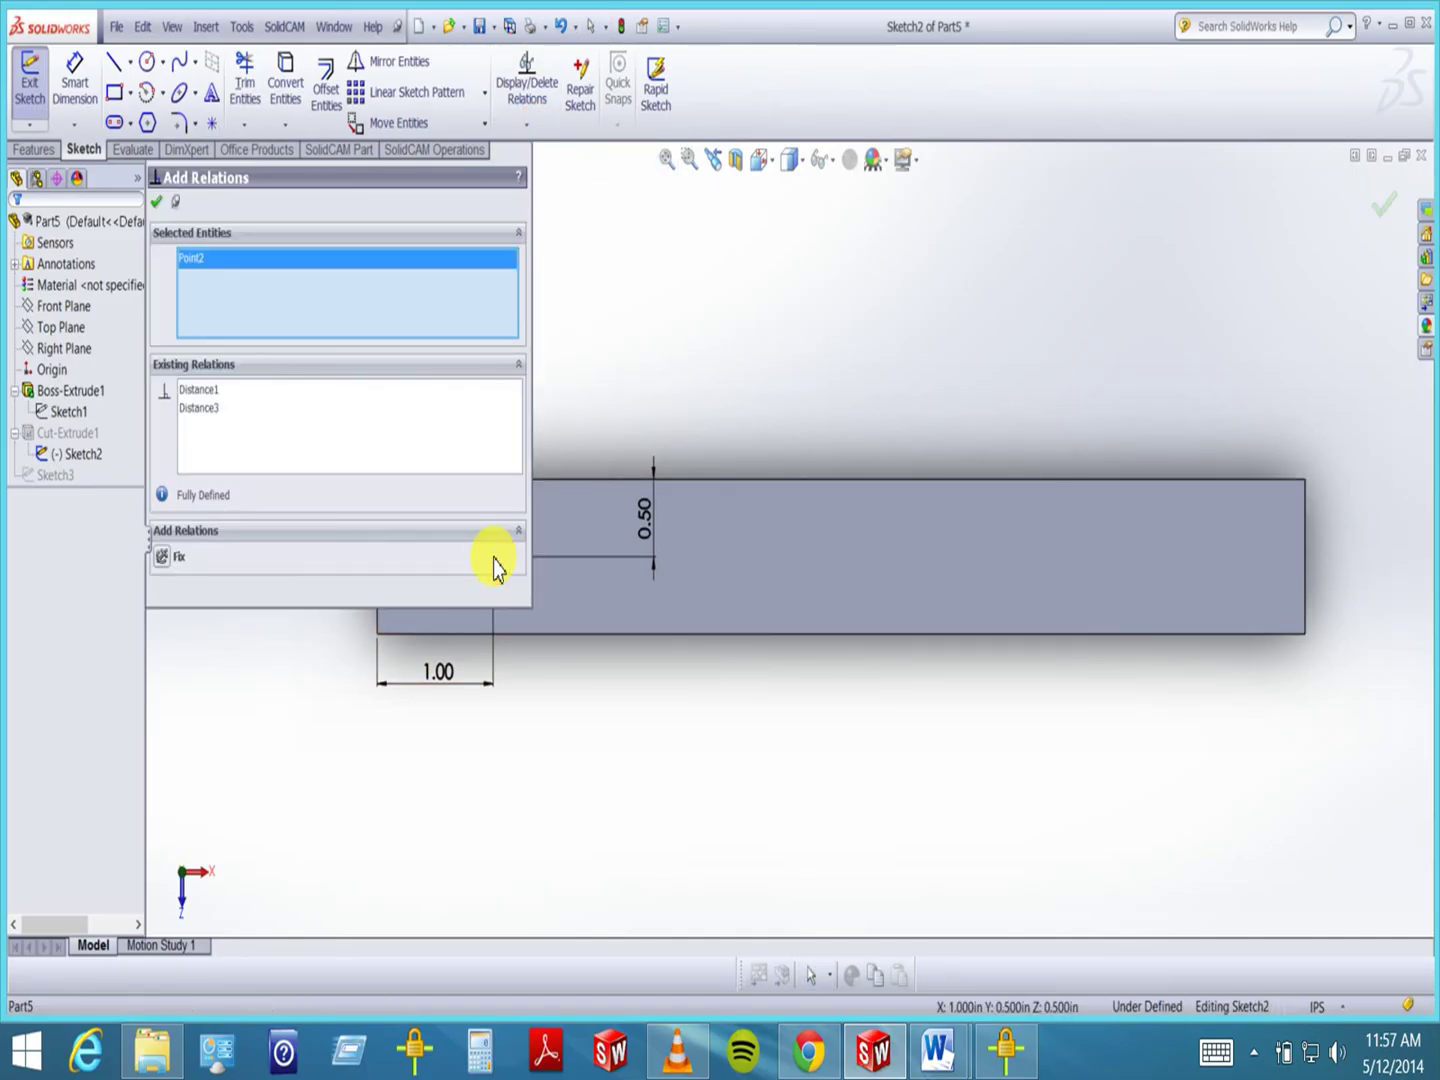
pyautogui.moveTo(281, 179); pyautogui.dragTo(925, 290)
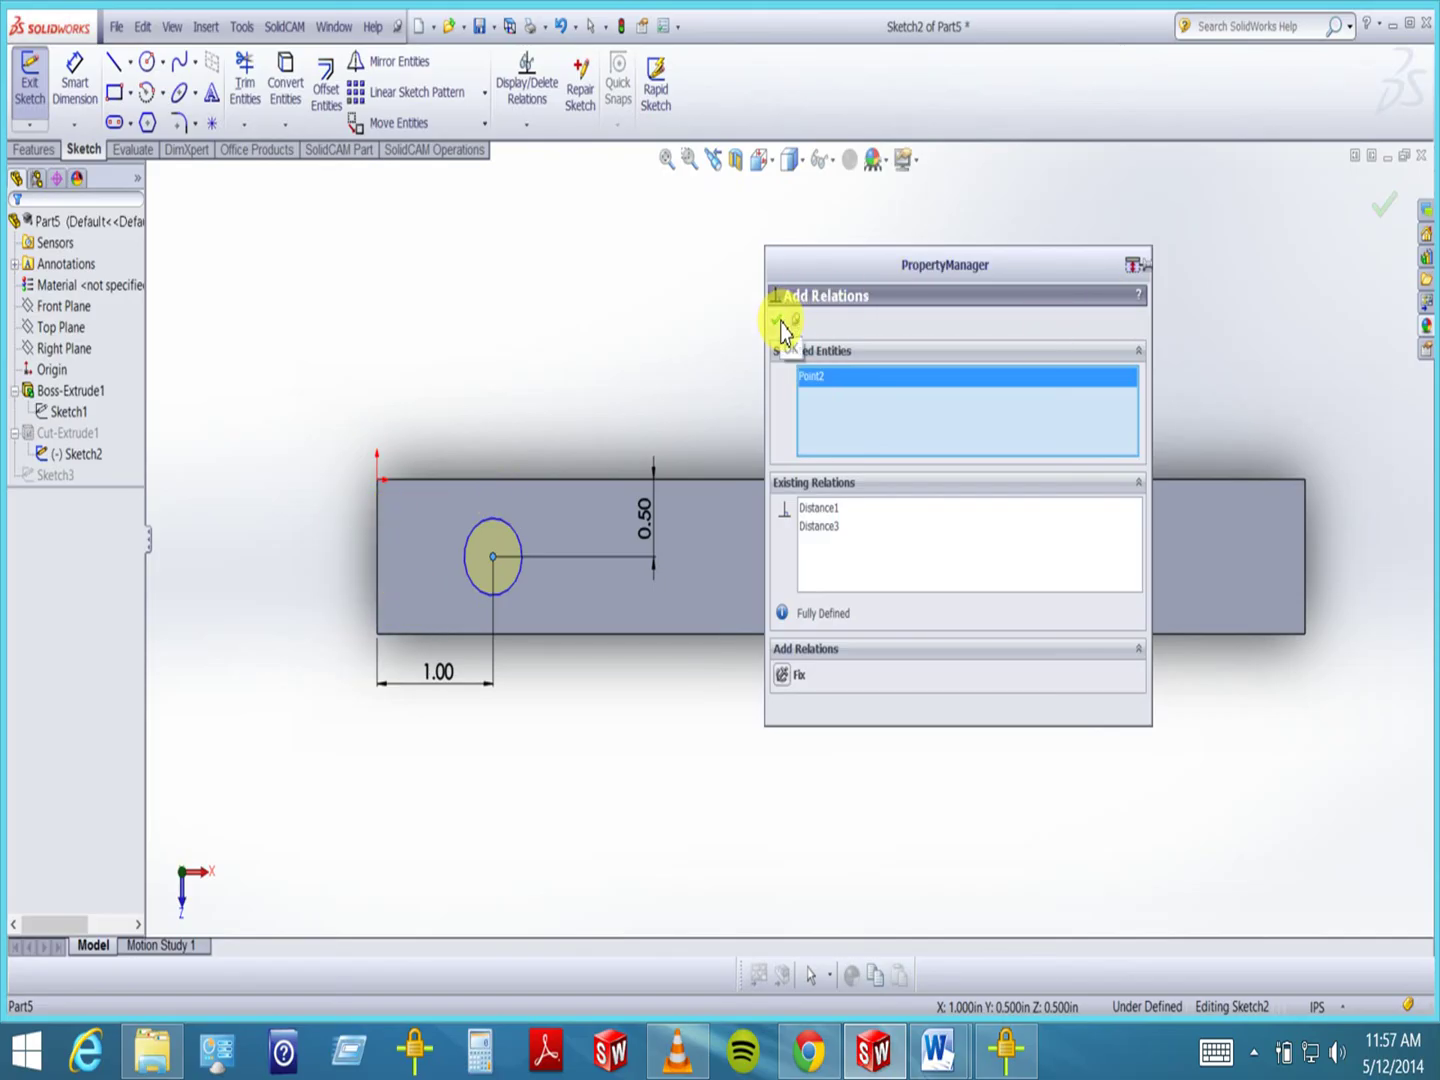
pyautogui.click(831, 385)
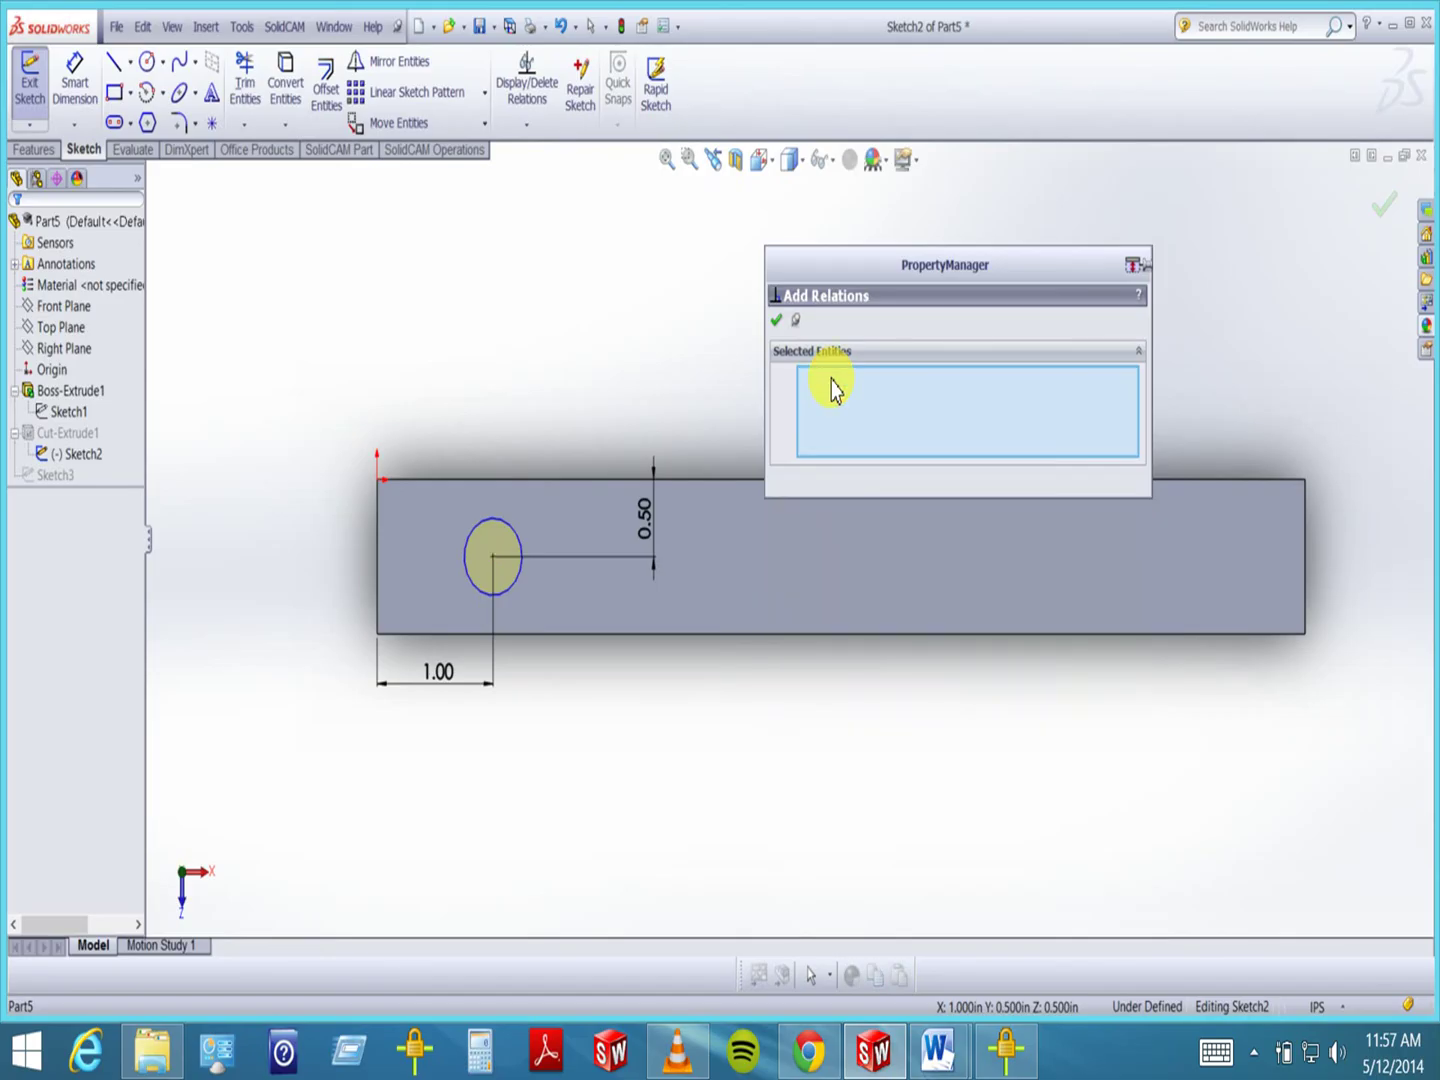
pyautogui.click(779, 319)
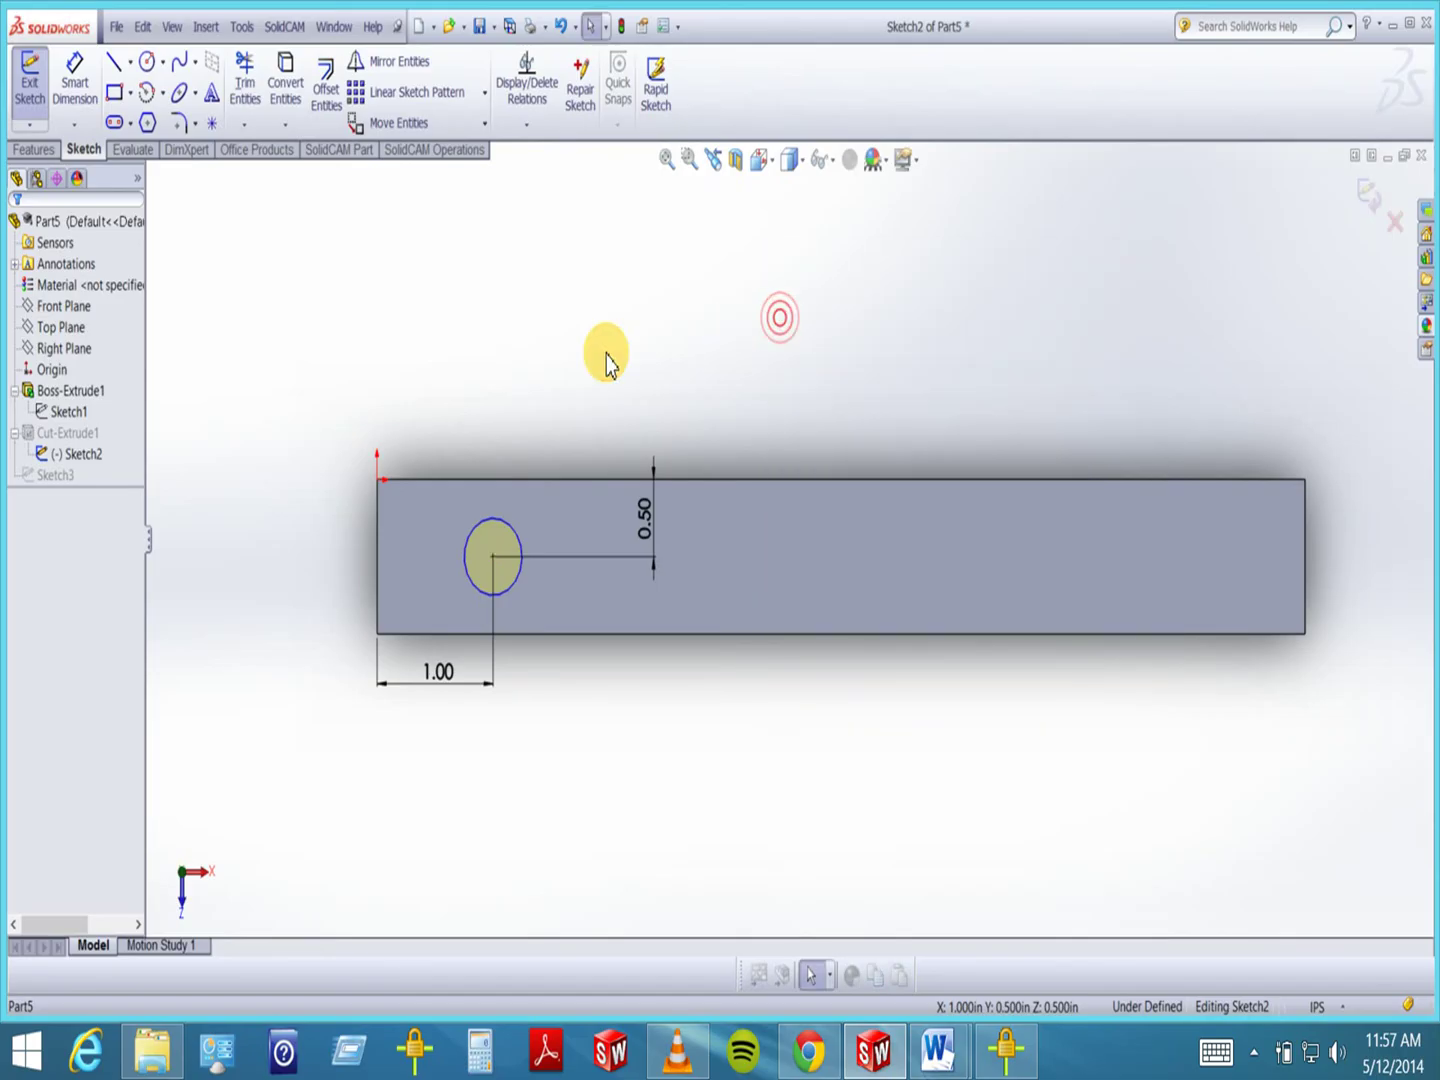
# - Place sketch points at the midpoints of the face's left and right short edges
pyautogui.click(212, 126)
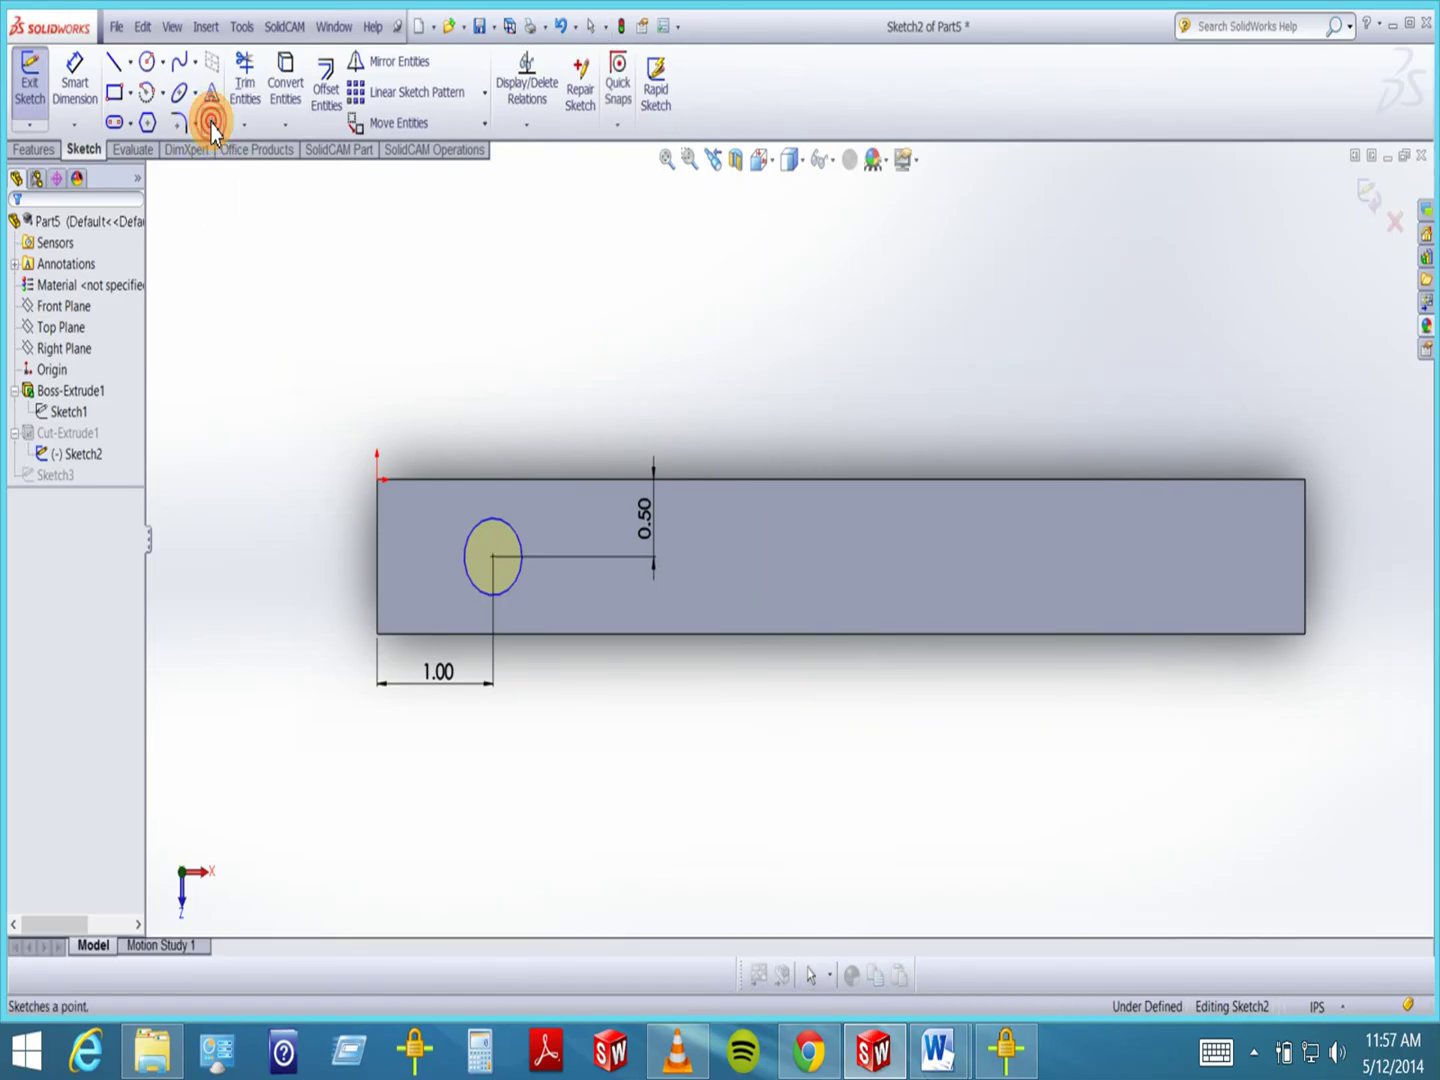
pyautogui.click(377, 557)
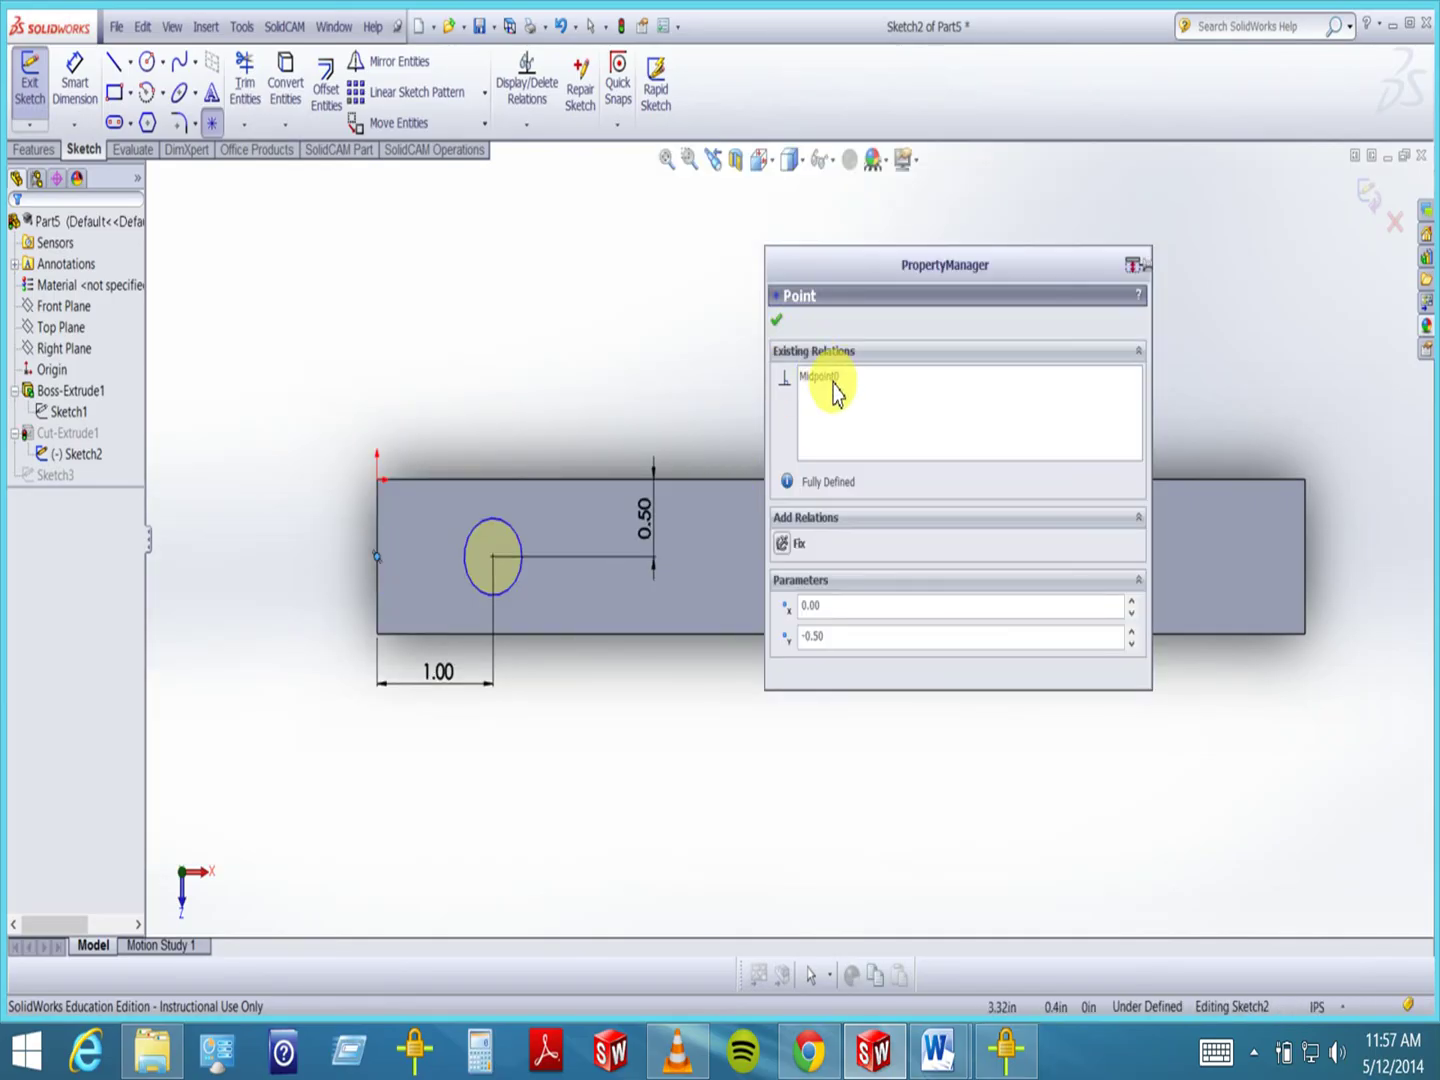
pyautogui.click(778, 322)
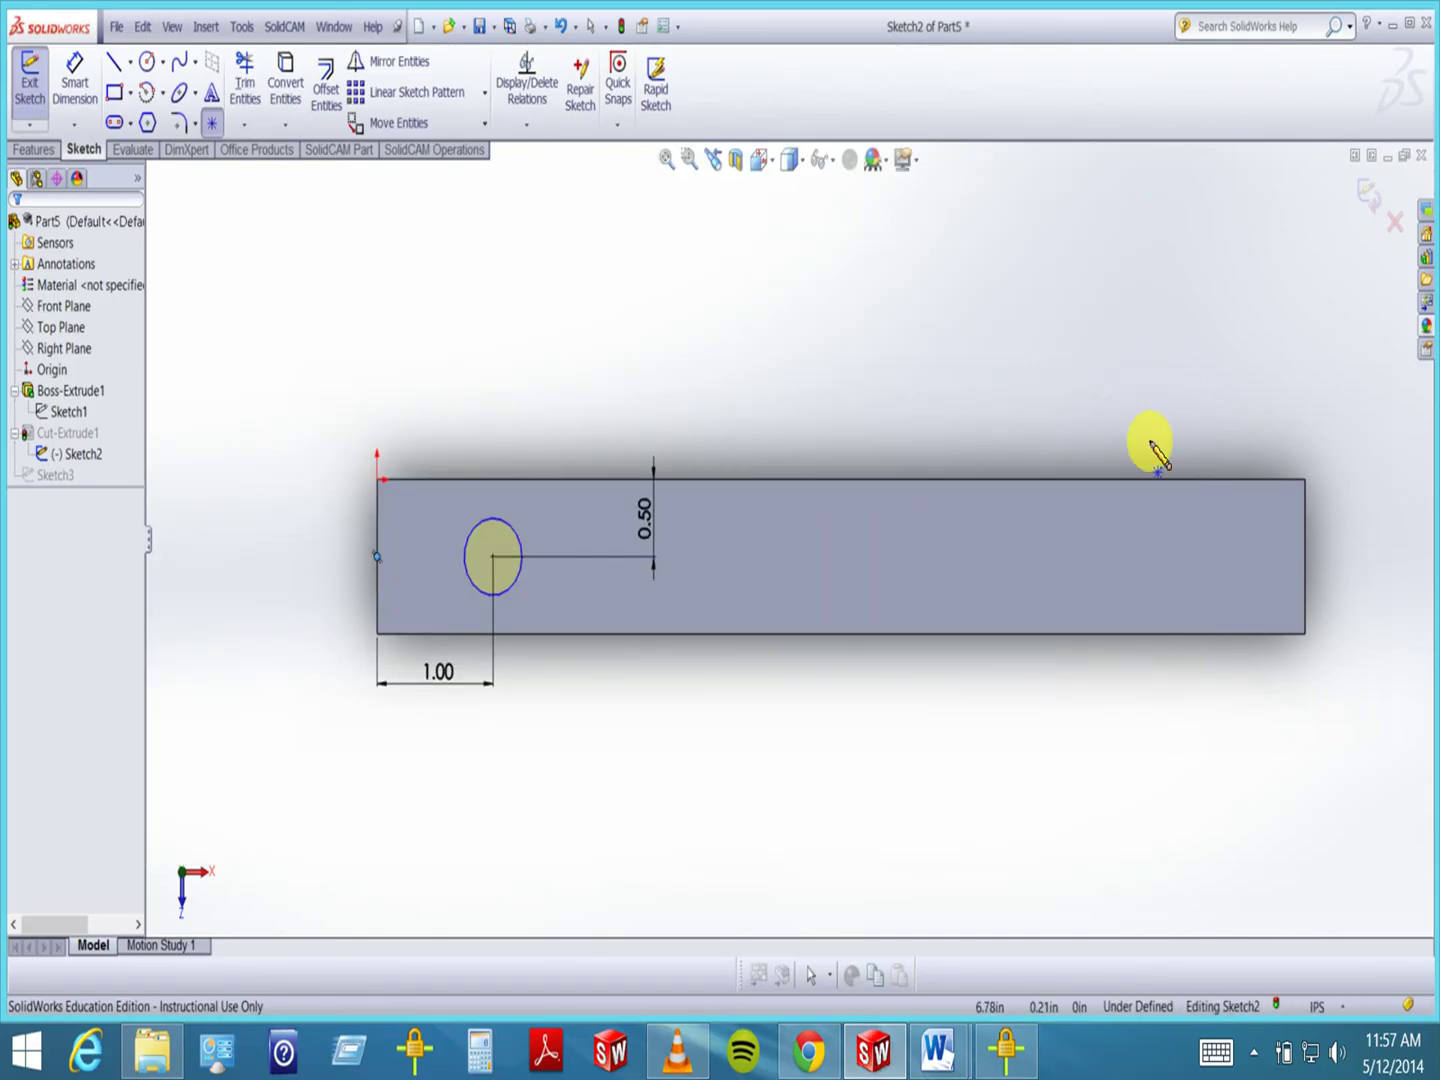
pyautogui.click(1305, 557)
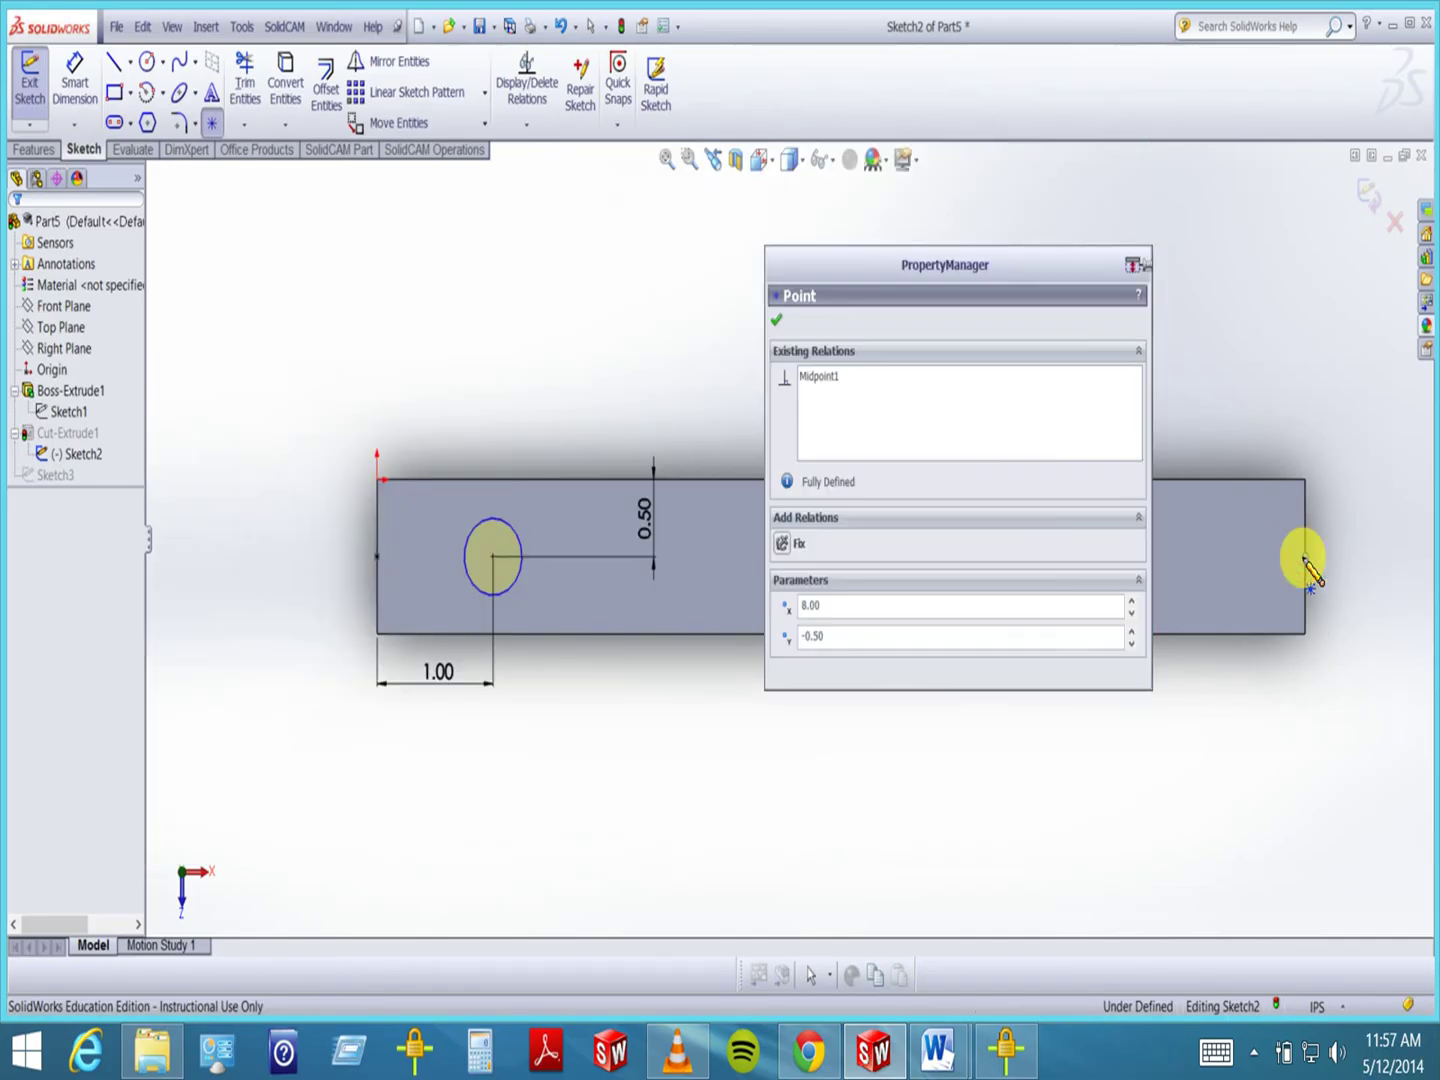
pyautogui.click(780, 324)
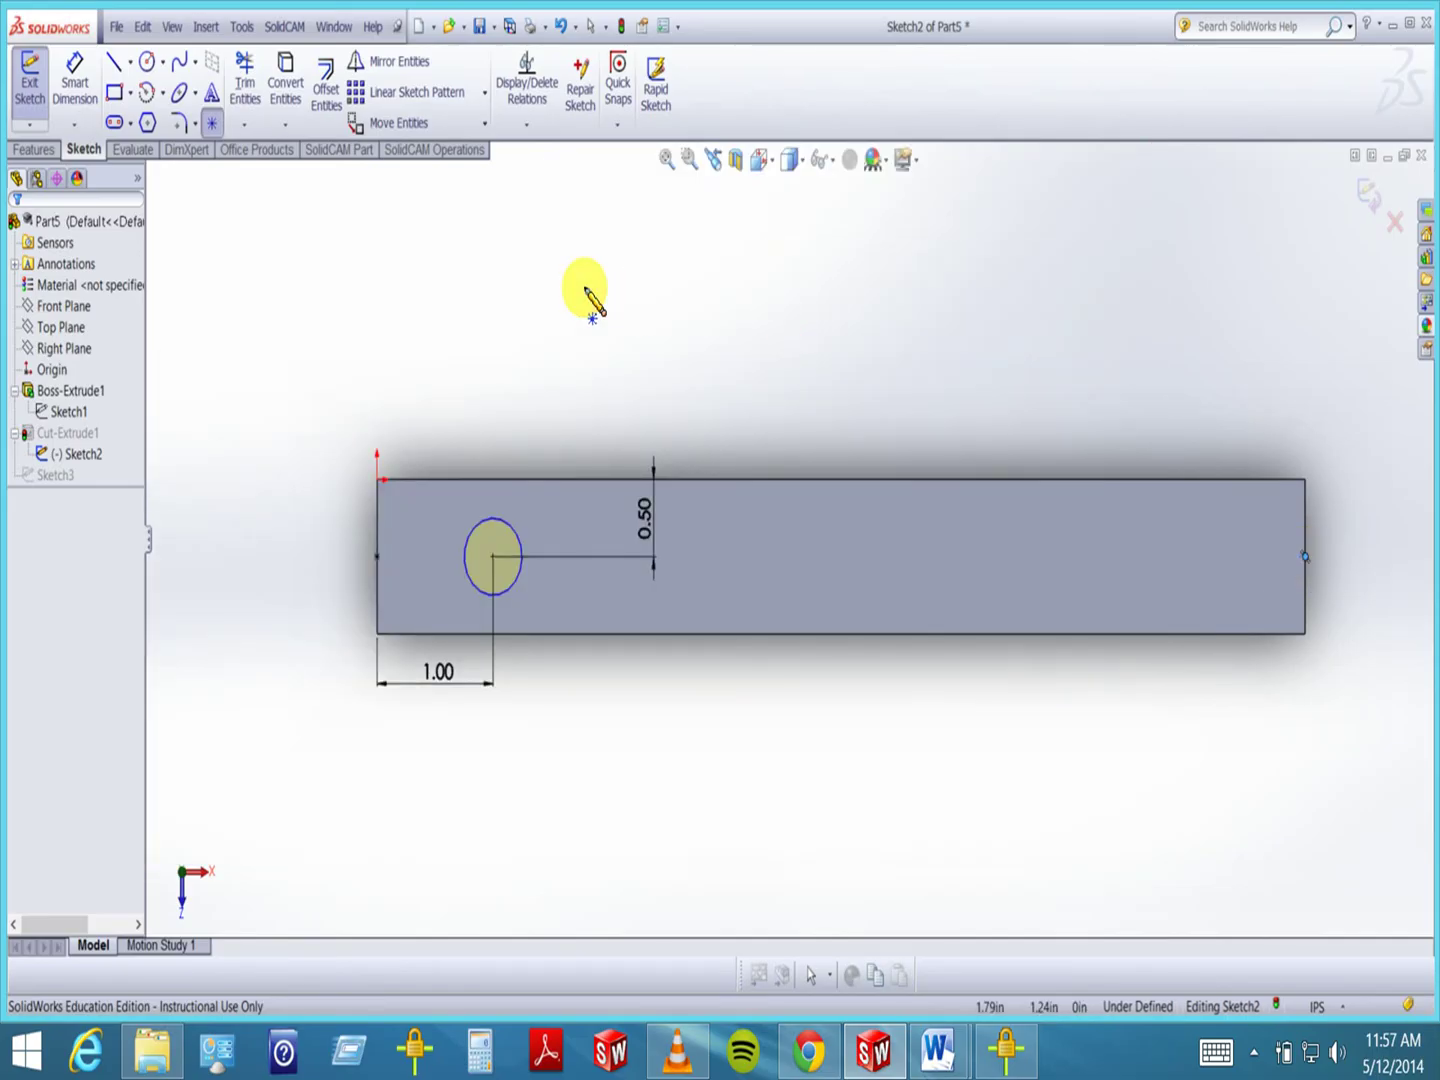
# - Add a horizontal relation between the hole's centre point and the two short-edge midpoint points
pyautogui.click(529, 128)
pyautogui.click(537, 167)
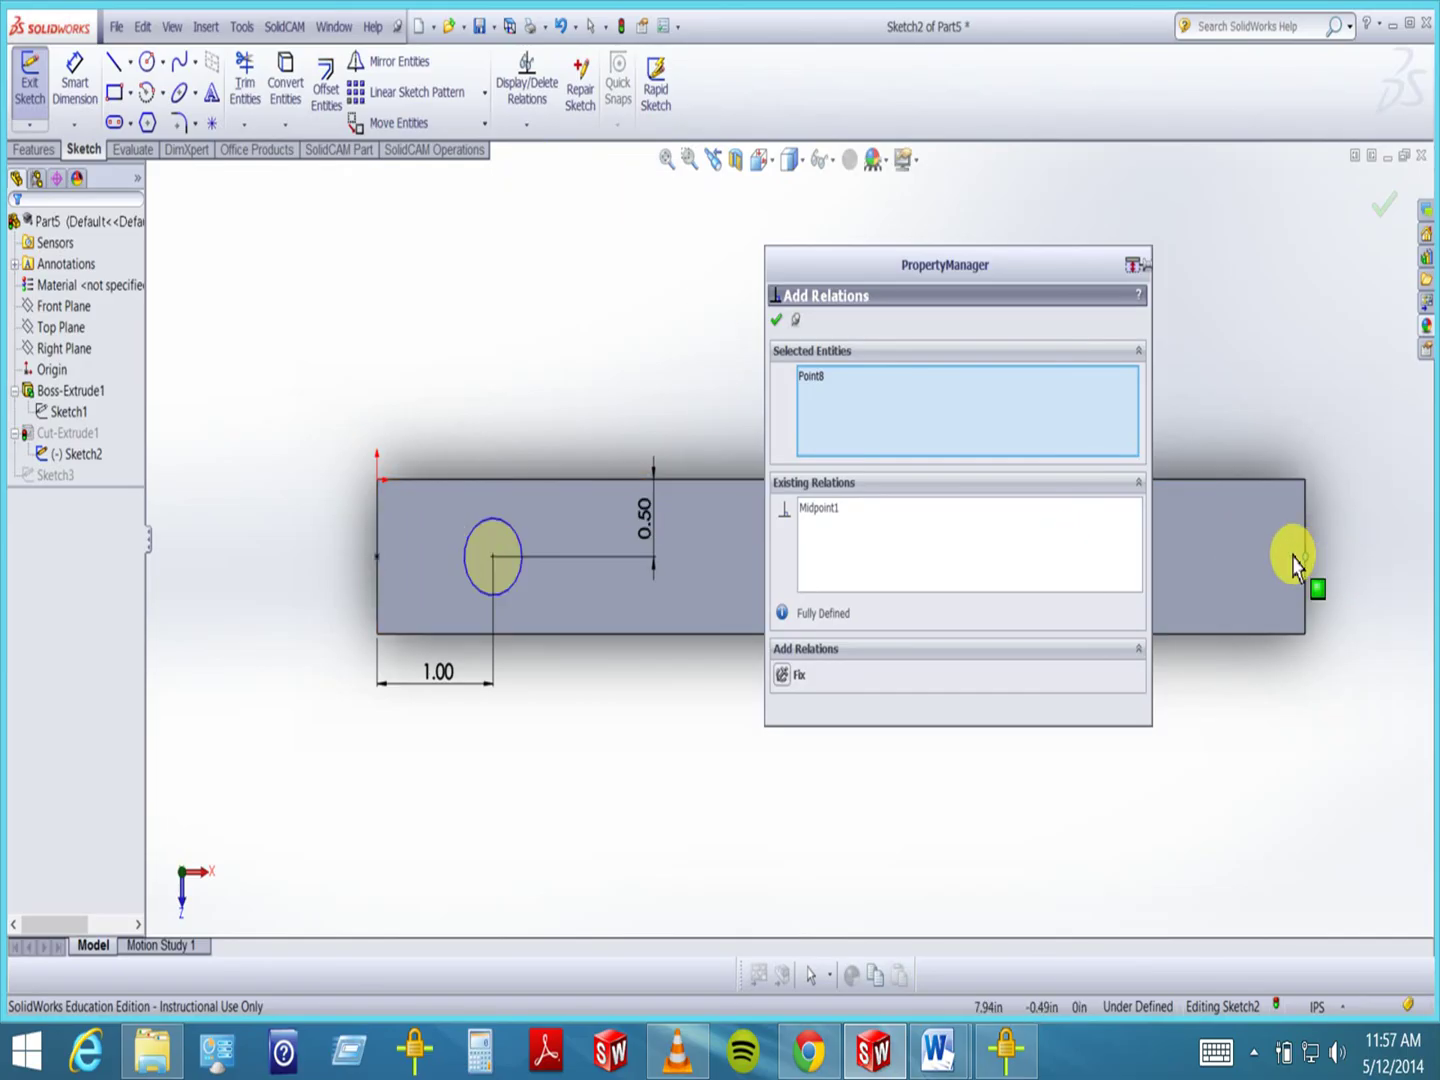
pyautogui.click(493, 560)
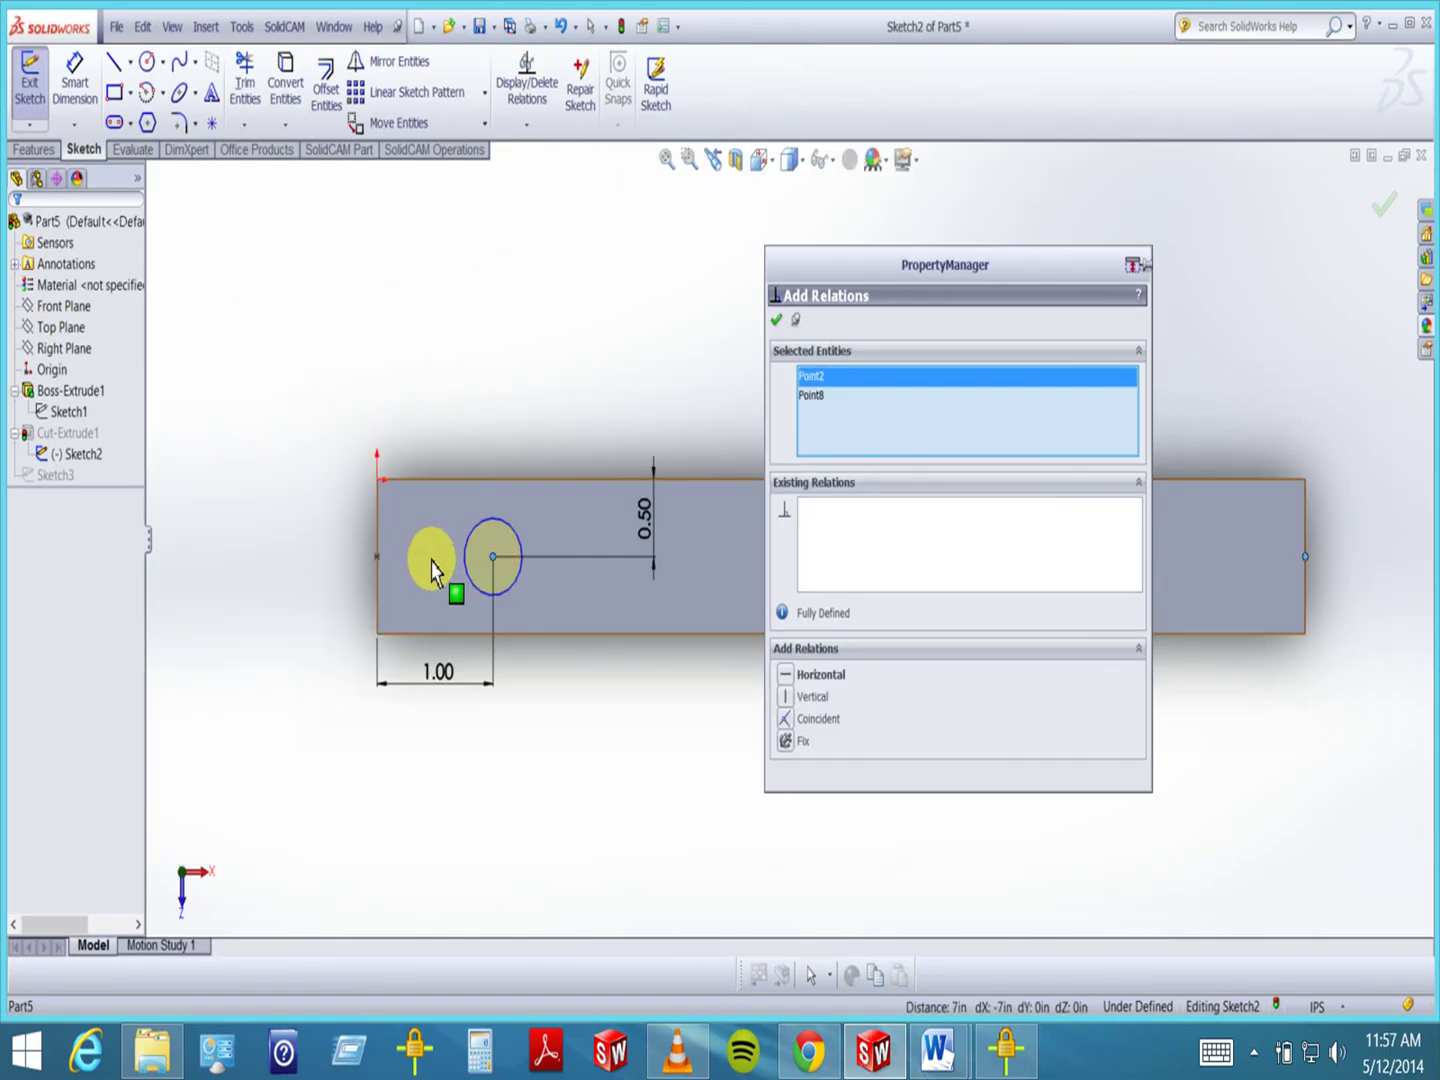
pyautogui.click(378, 558)
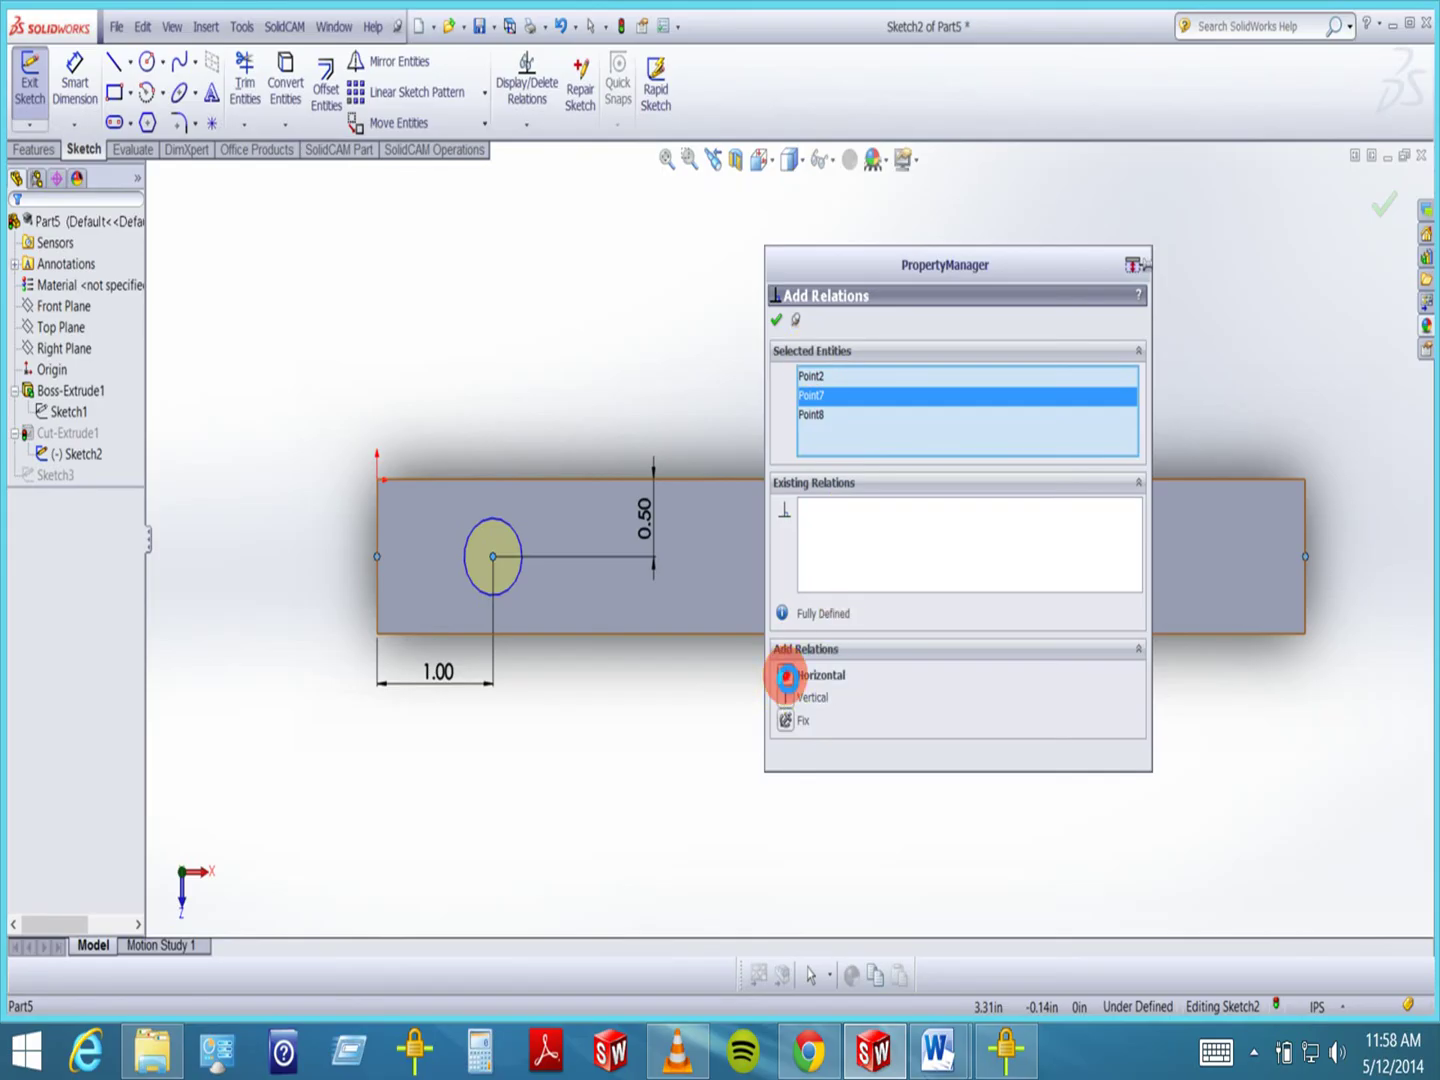
pyautogui.click(786, 676)
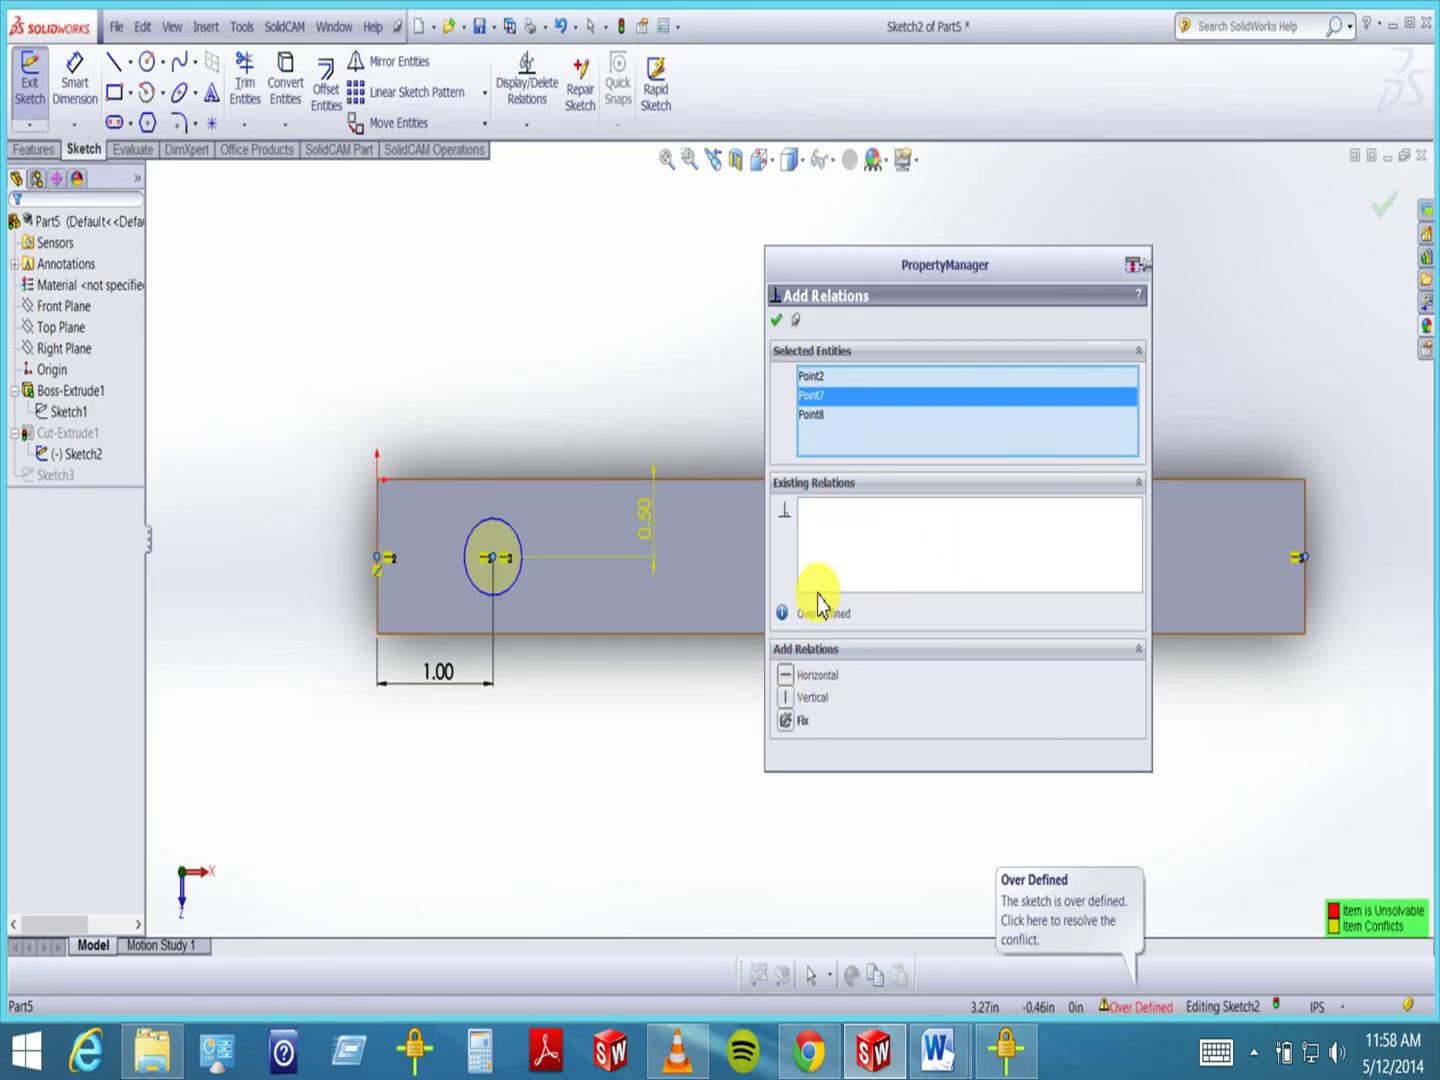
pyautogui.click(824, 418)
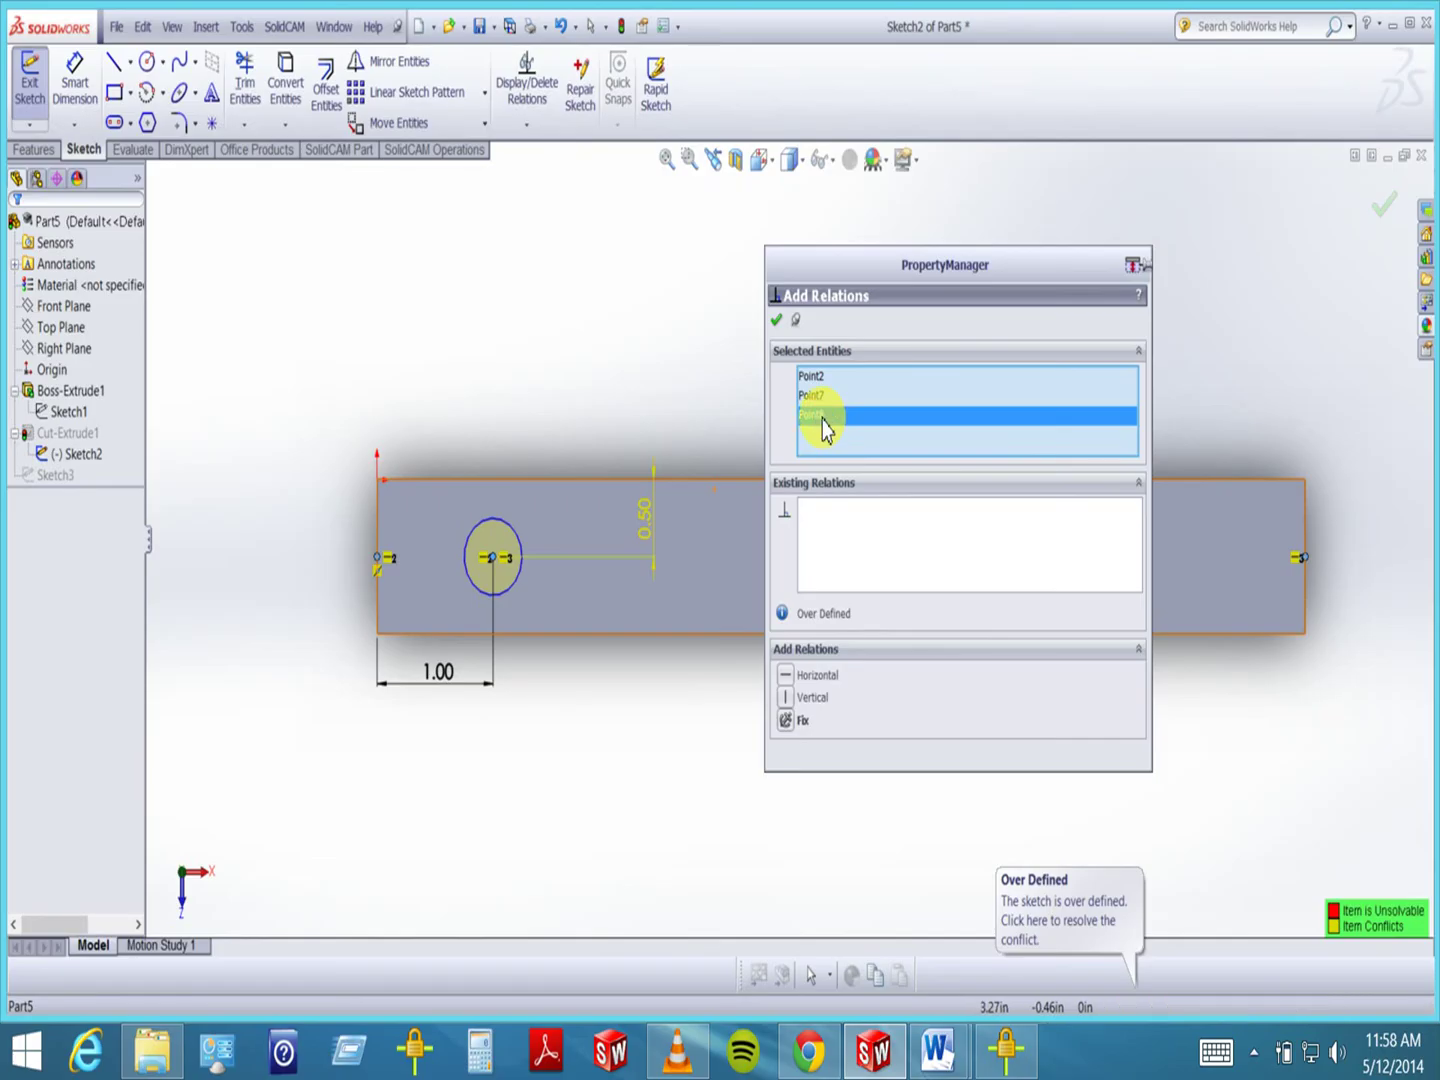
pyautogui.click(818, 397)
pyautogui.click(818, 380)
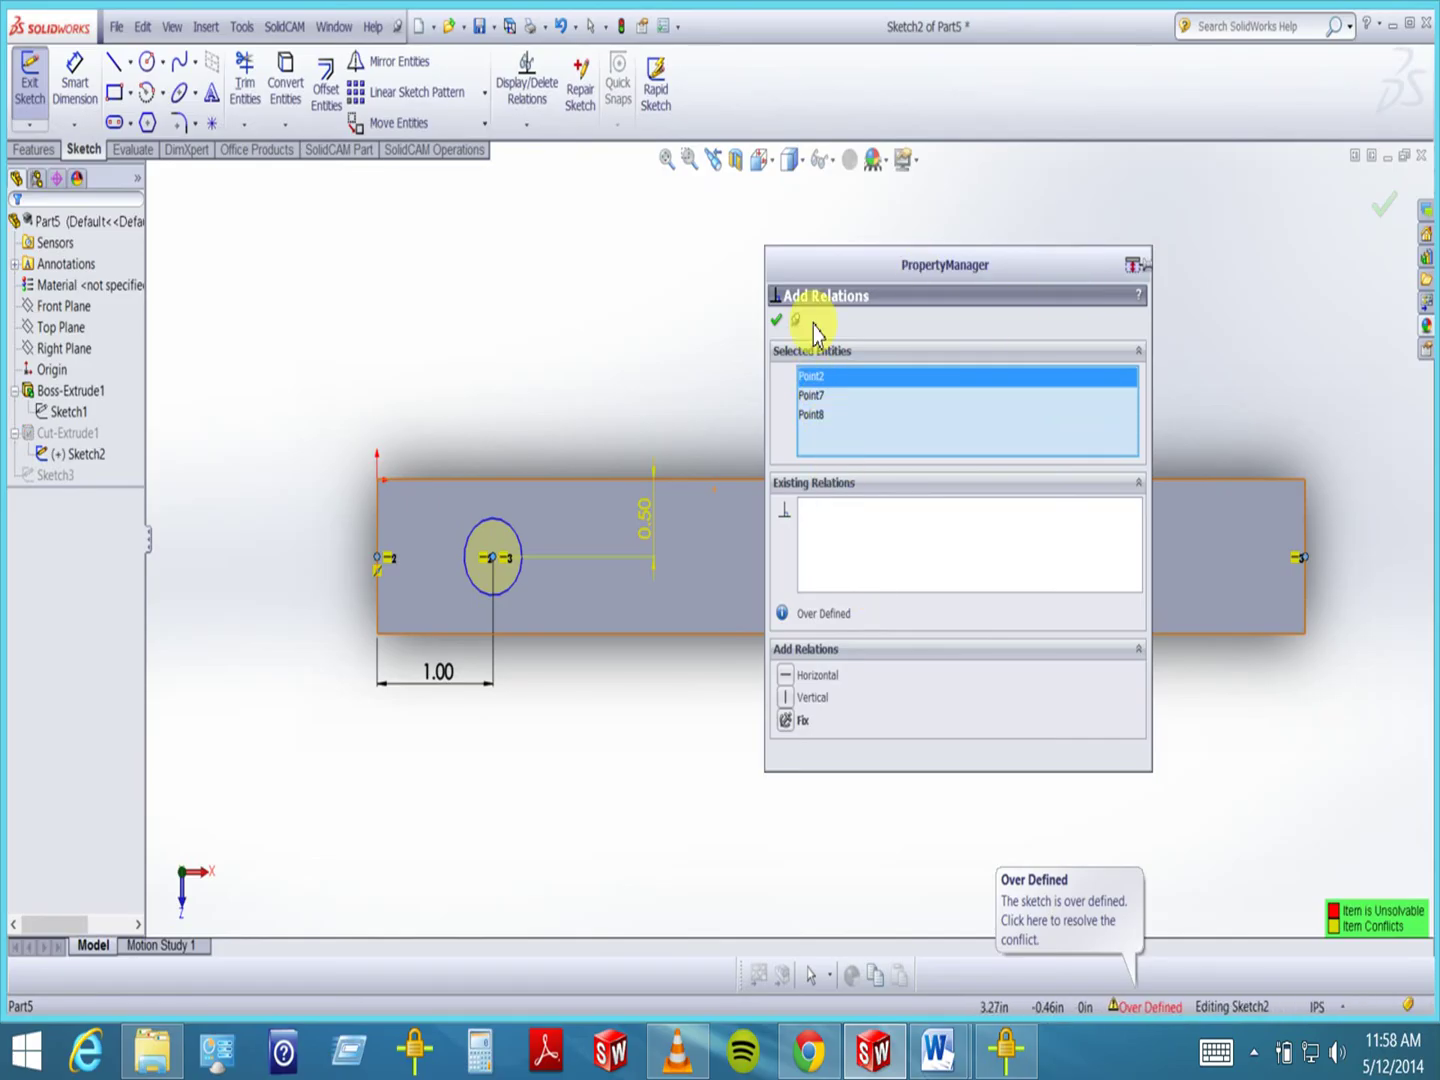
pyautogui.click(776, 319)
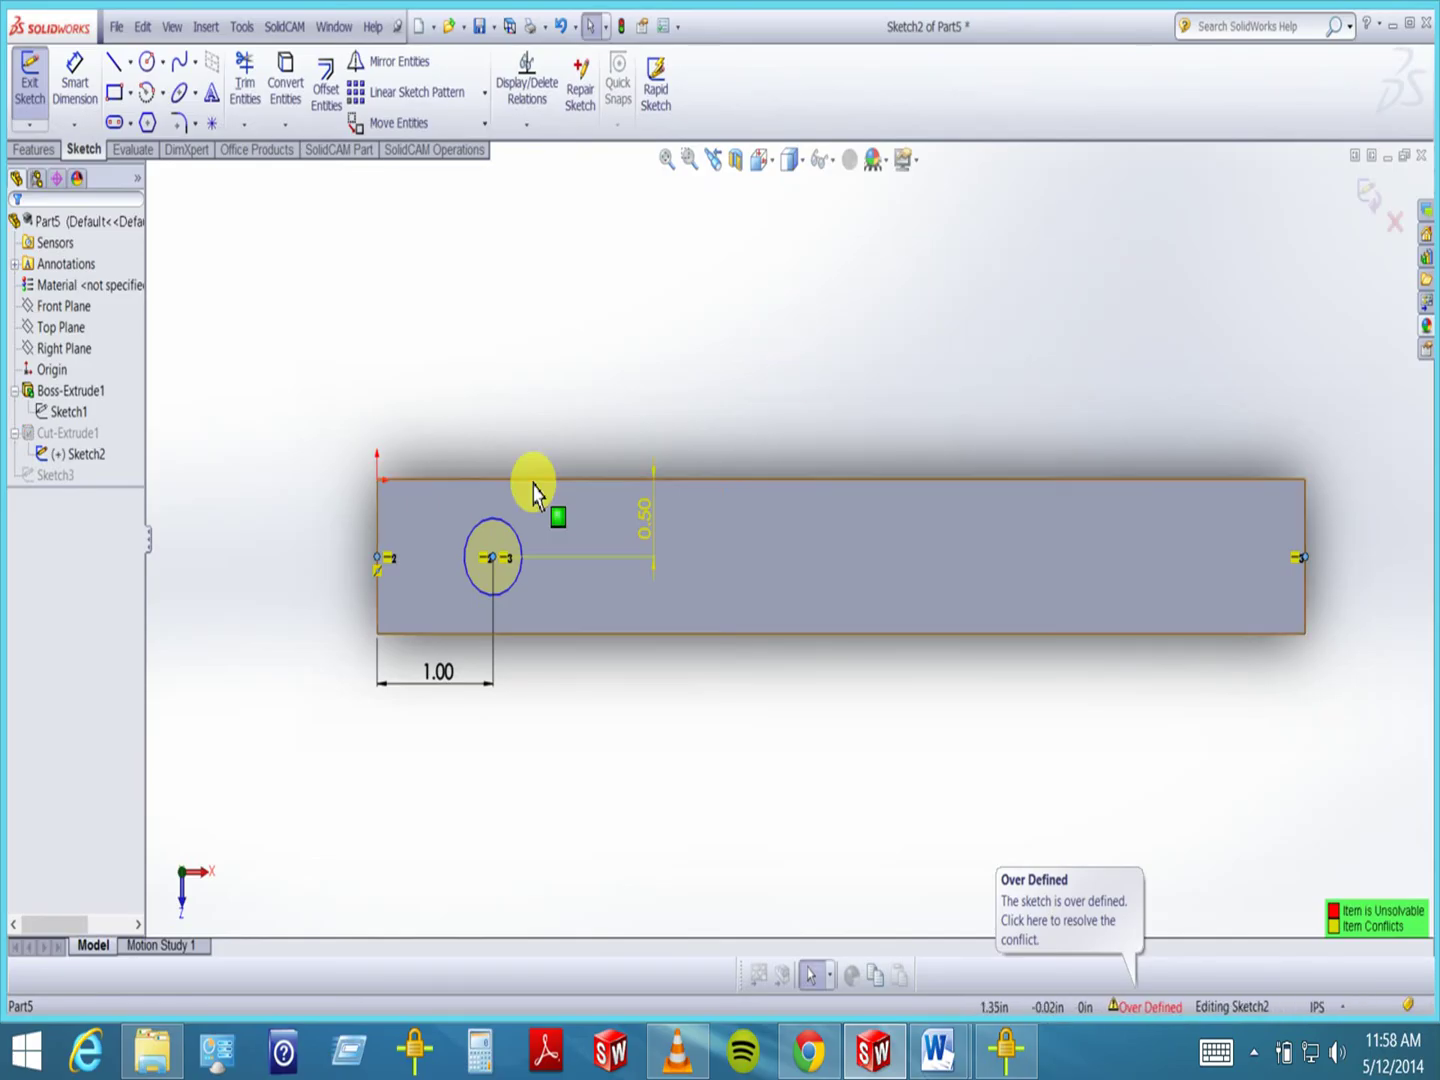
# - Delete the horizontal relation between the hole's centre point and the right edge's midpoint point
pyautogui.click(526, 124)
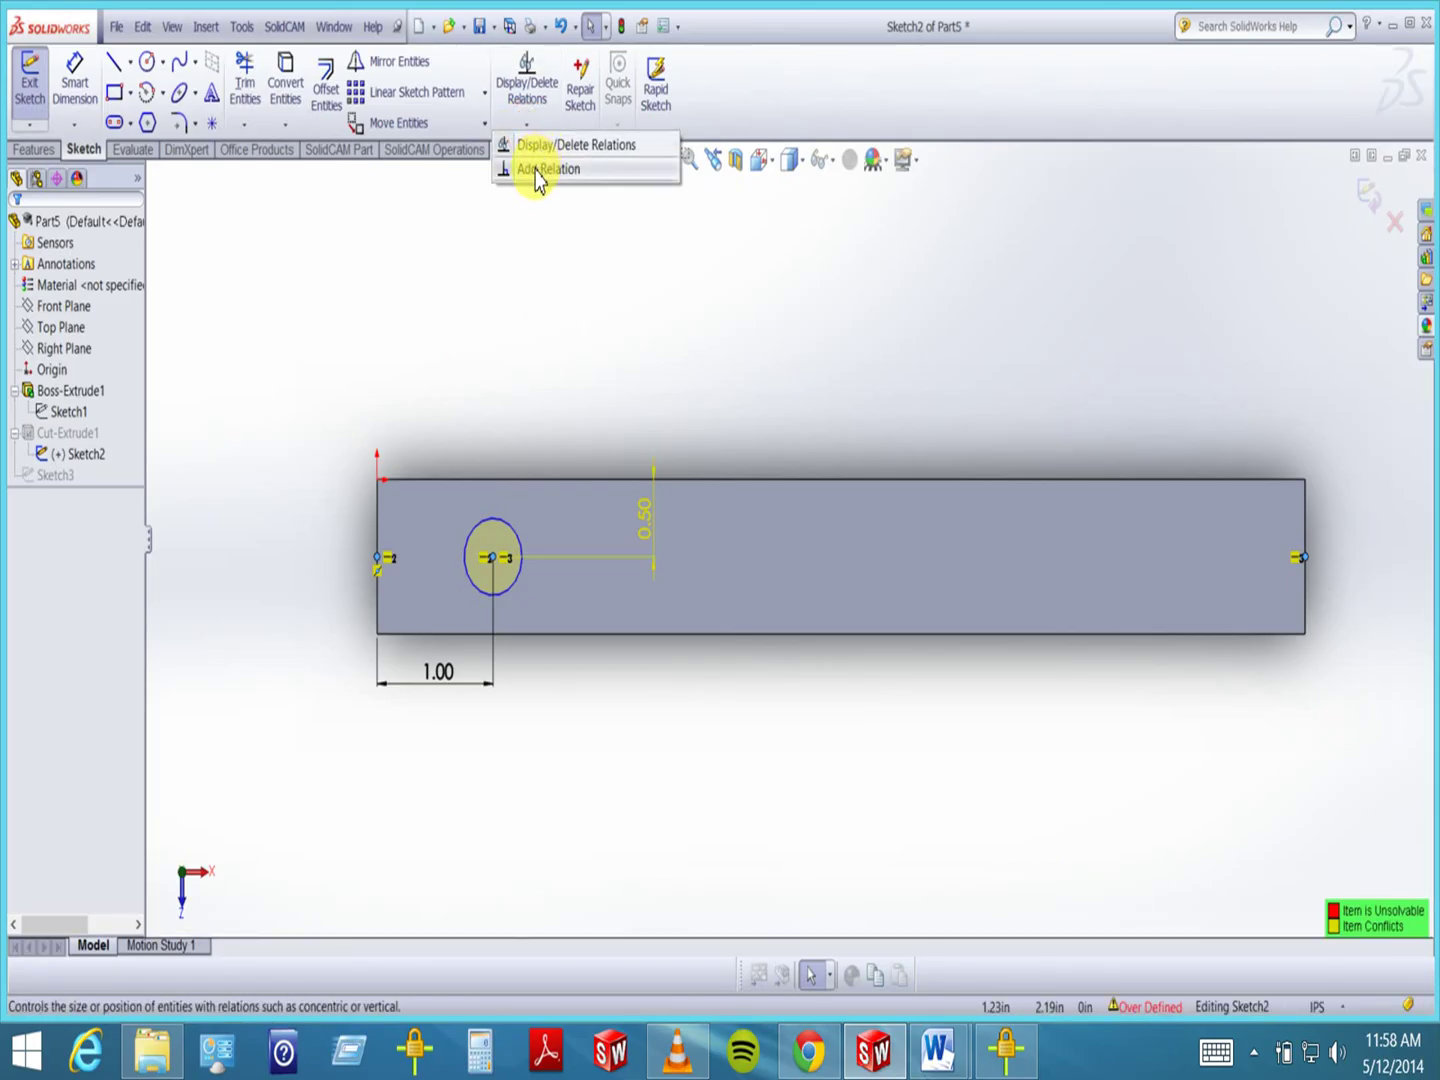
pyautogui.click(540, 172)
pyautogui.click(811, 397)
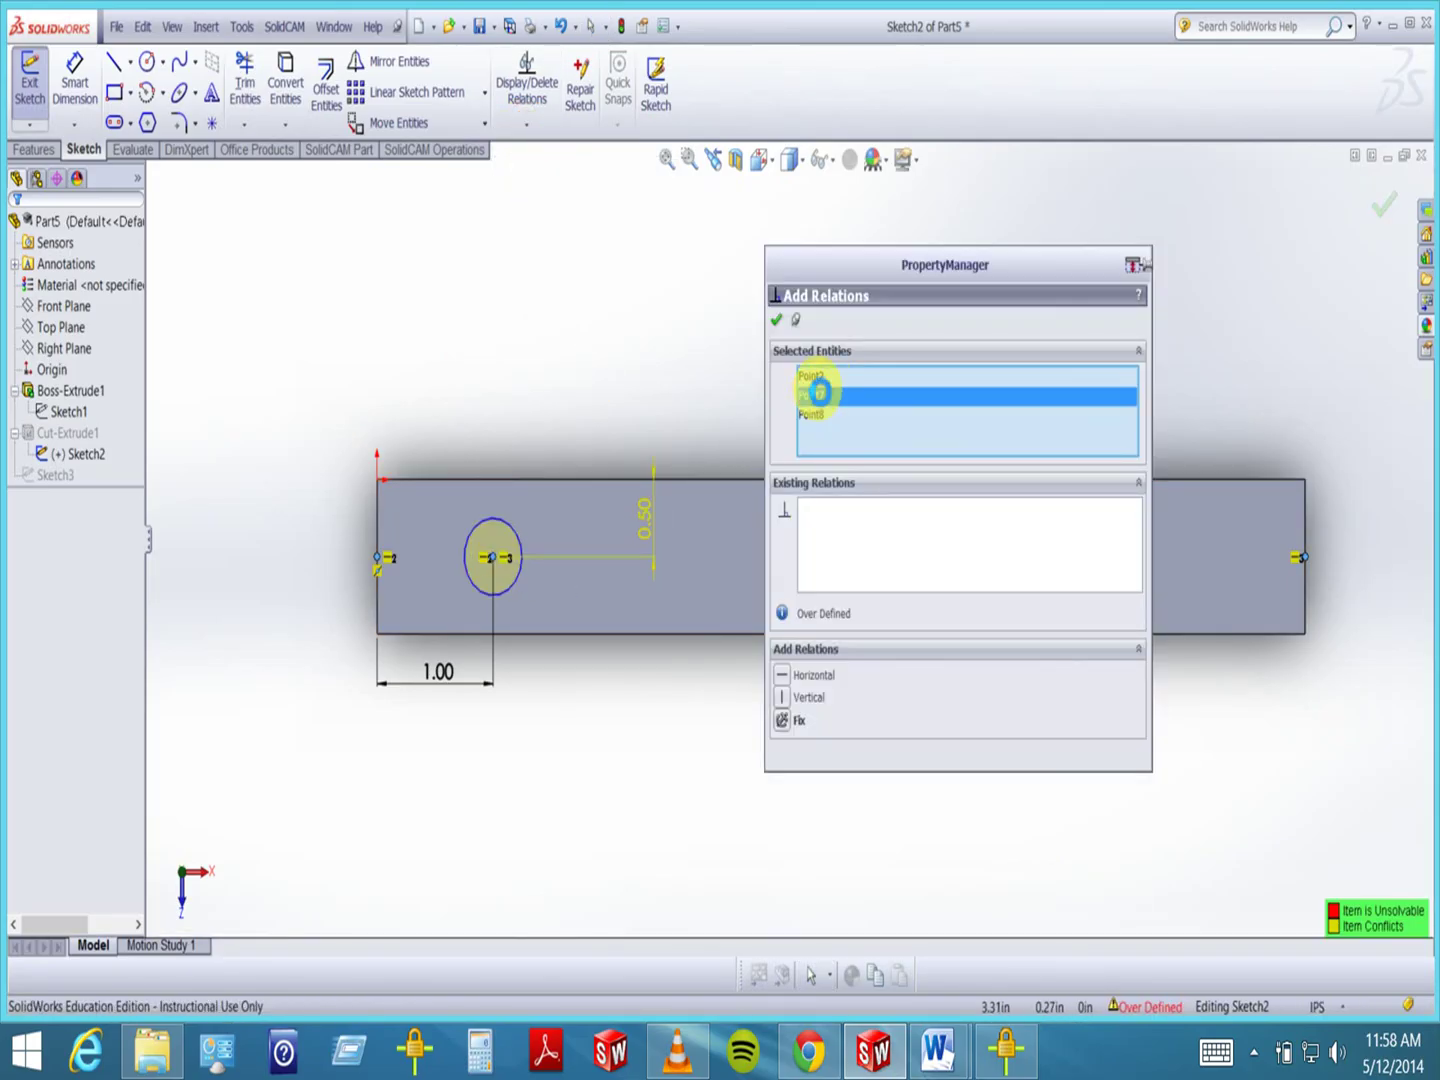
pyautogui.rightClick(818, 392)
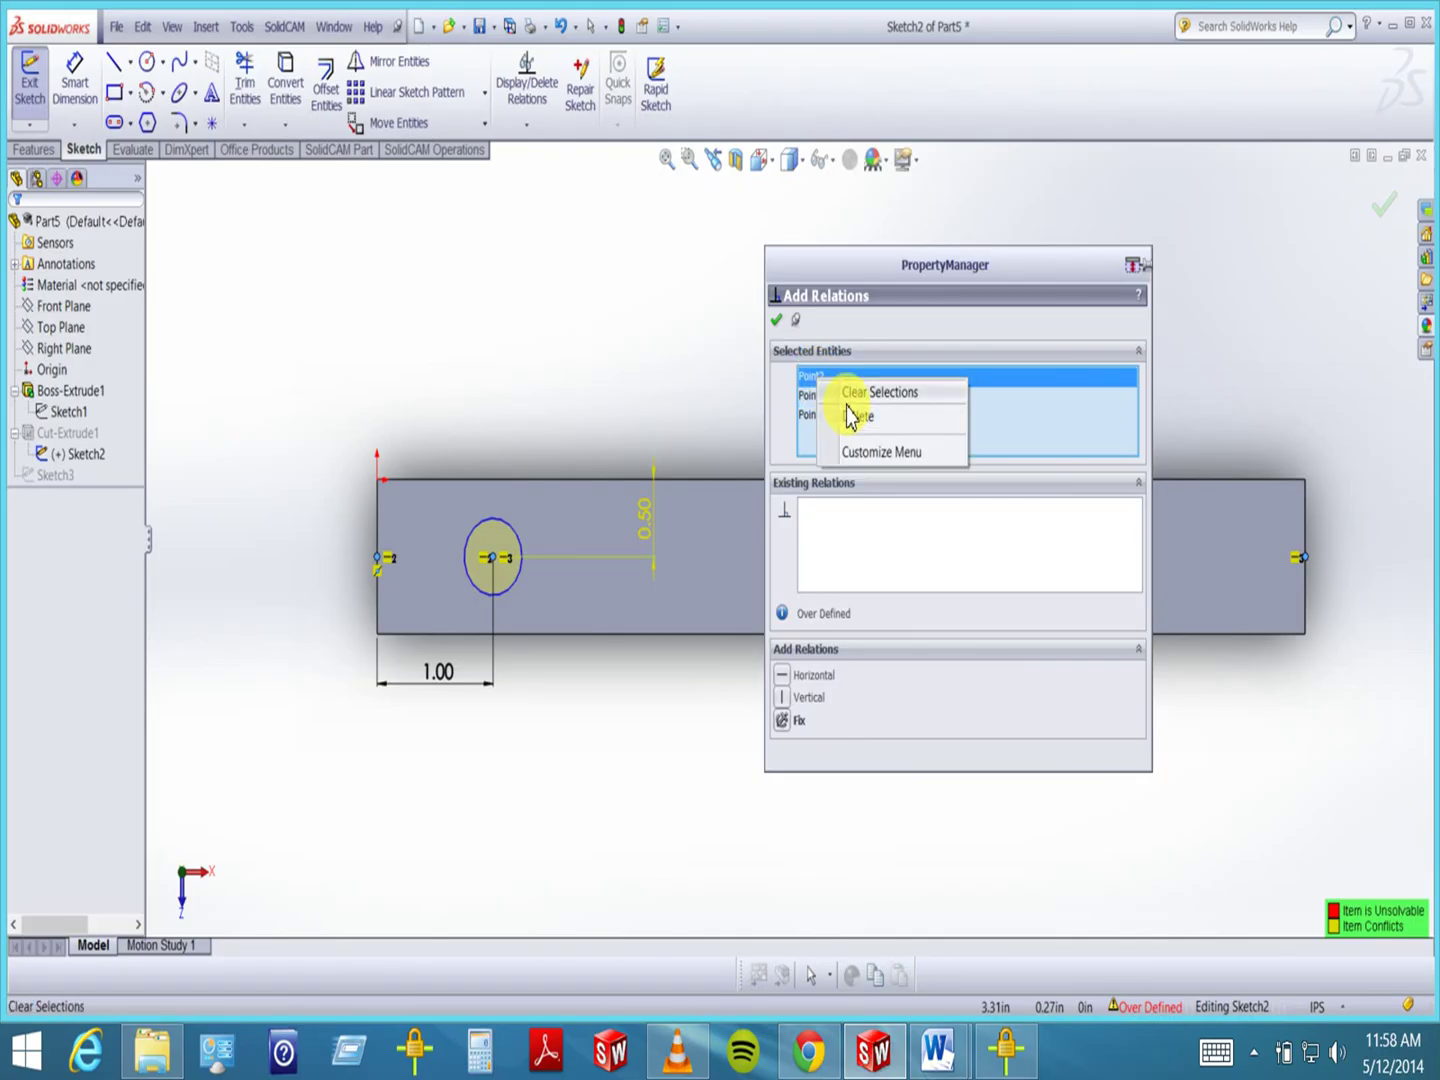
pyautogui.click(840, 391)
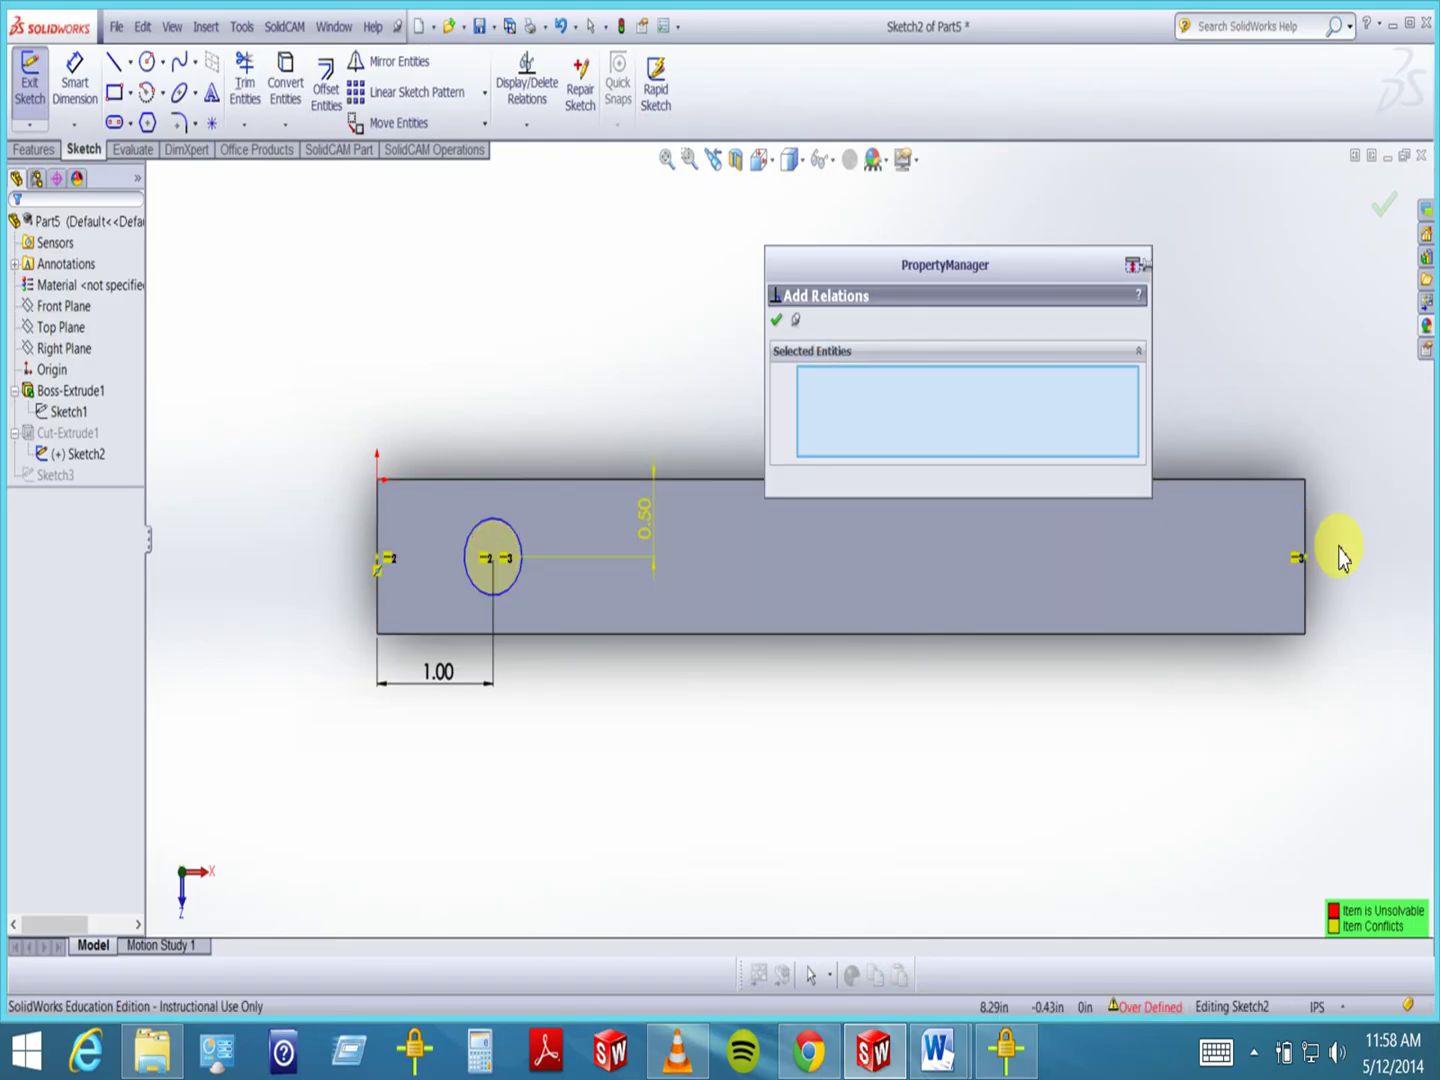
pyautogui.click(1300, 558)
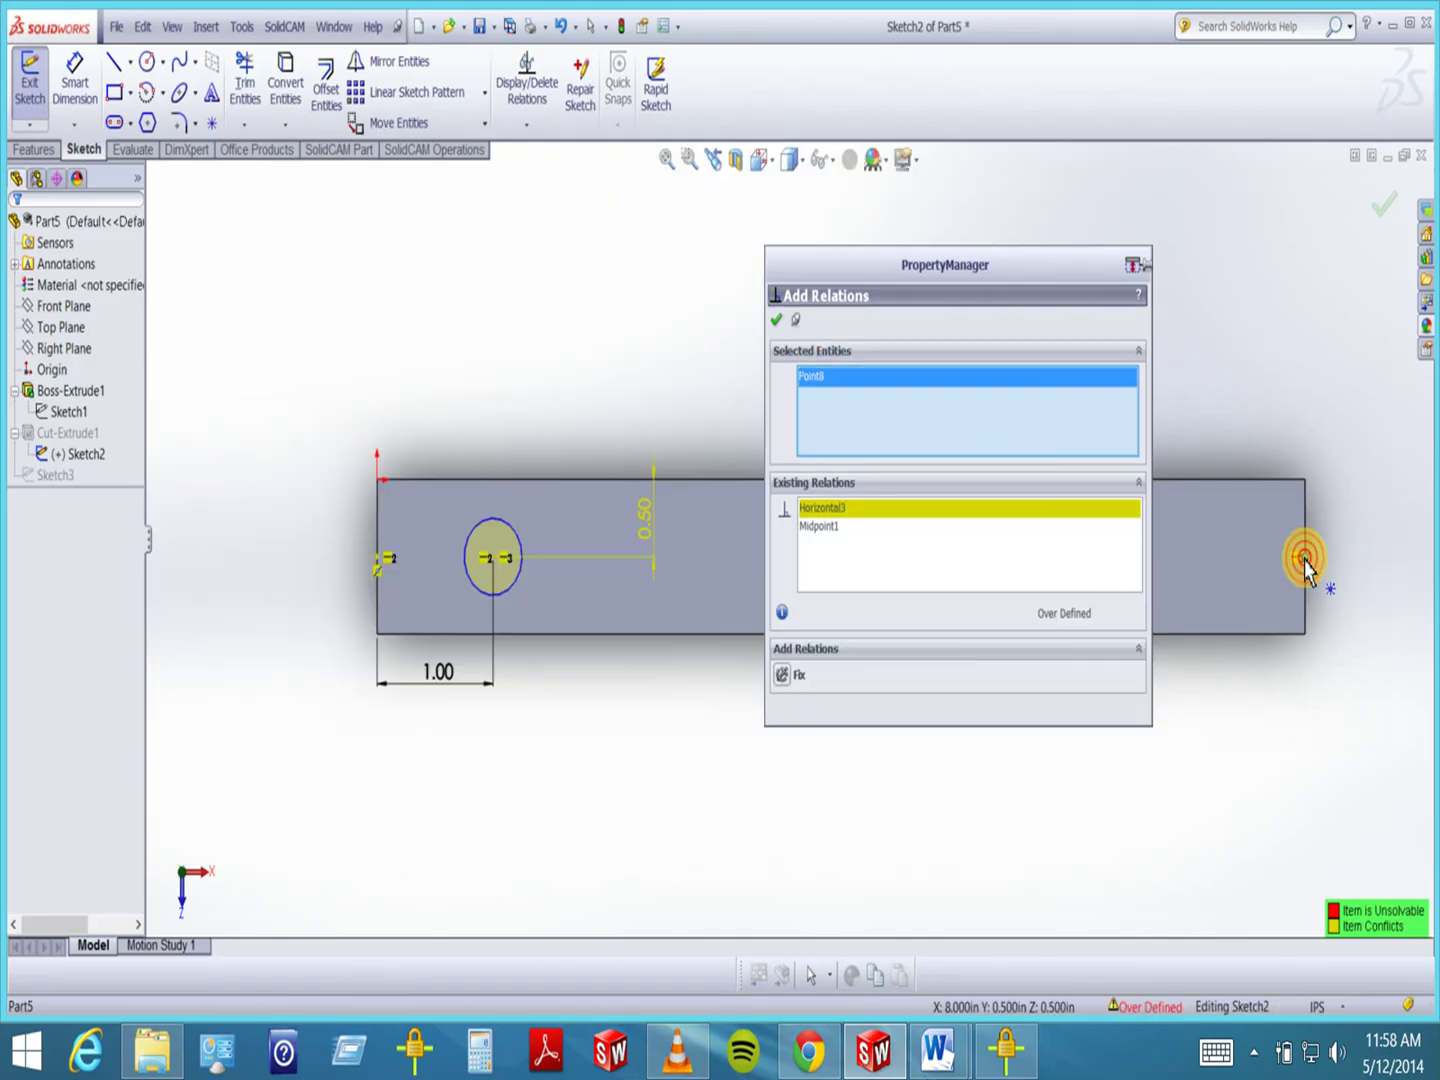
pyautogui.click(492, 560)
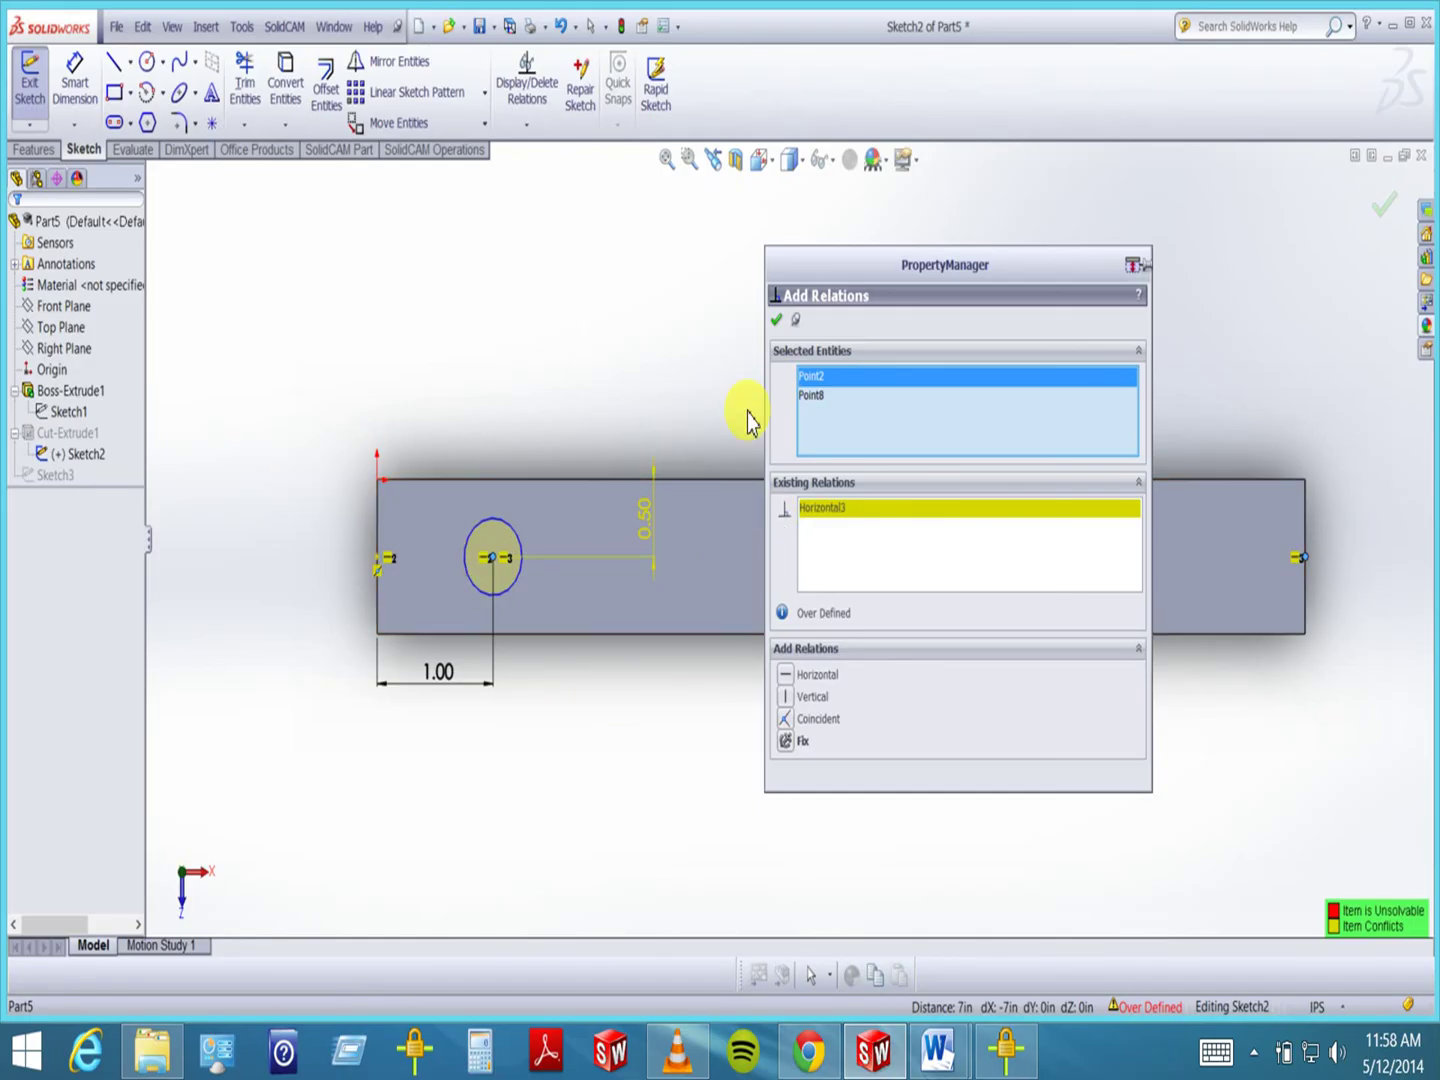
pyautogui.click(834, 512)
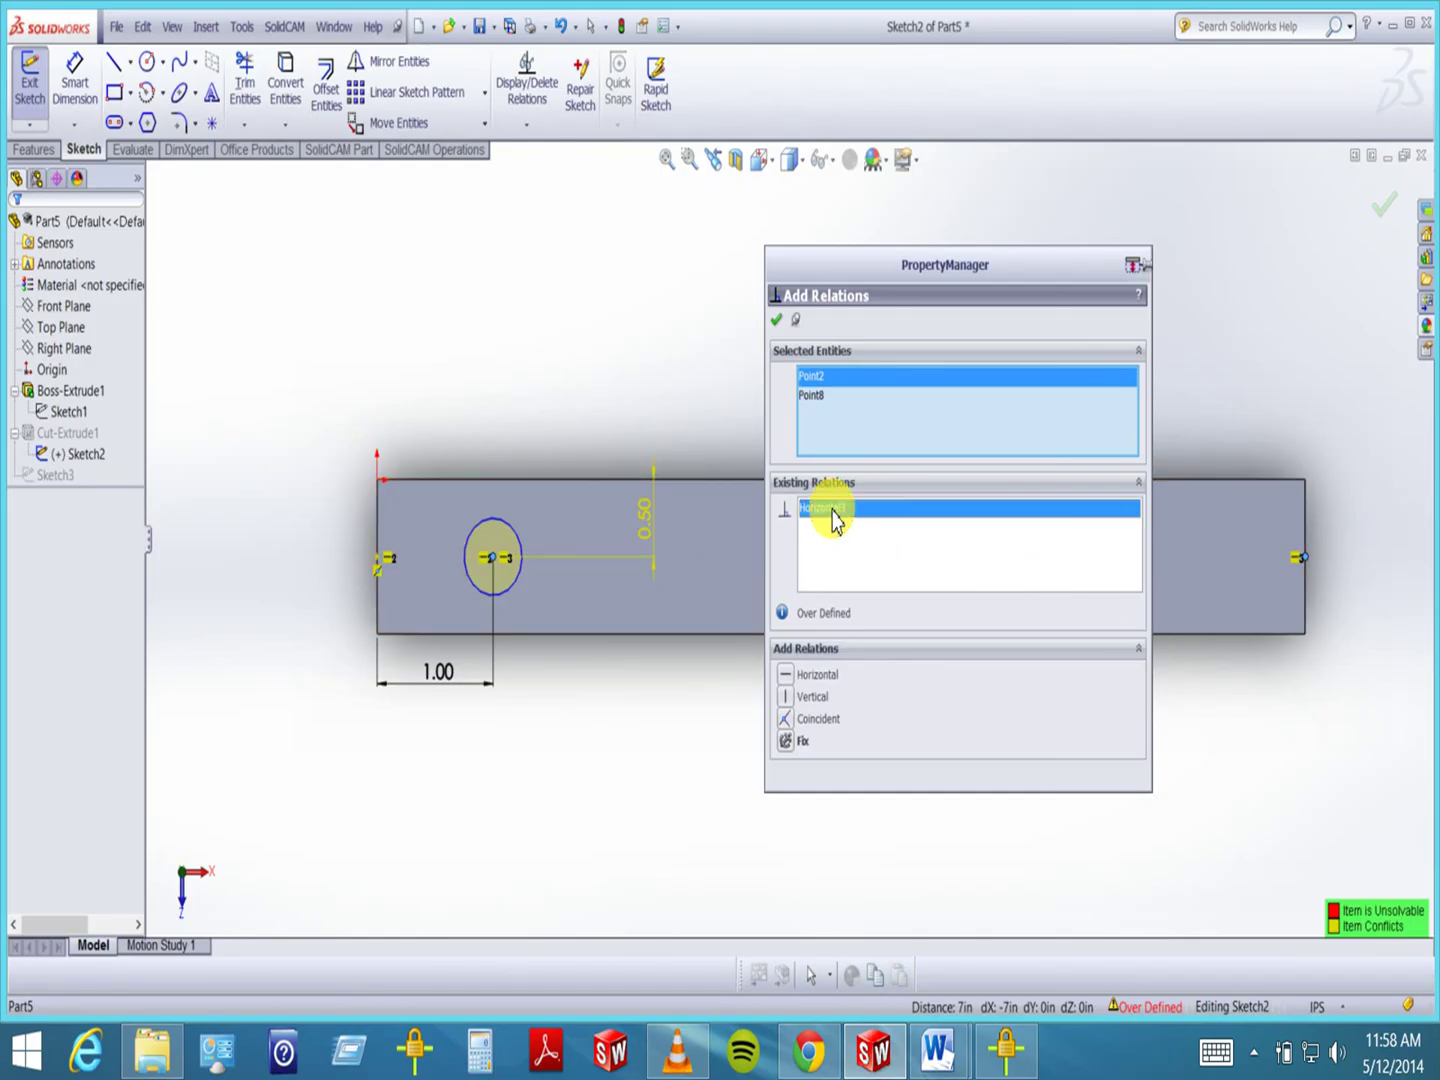
pyautogui.press('Delete')
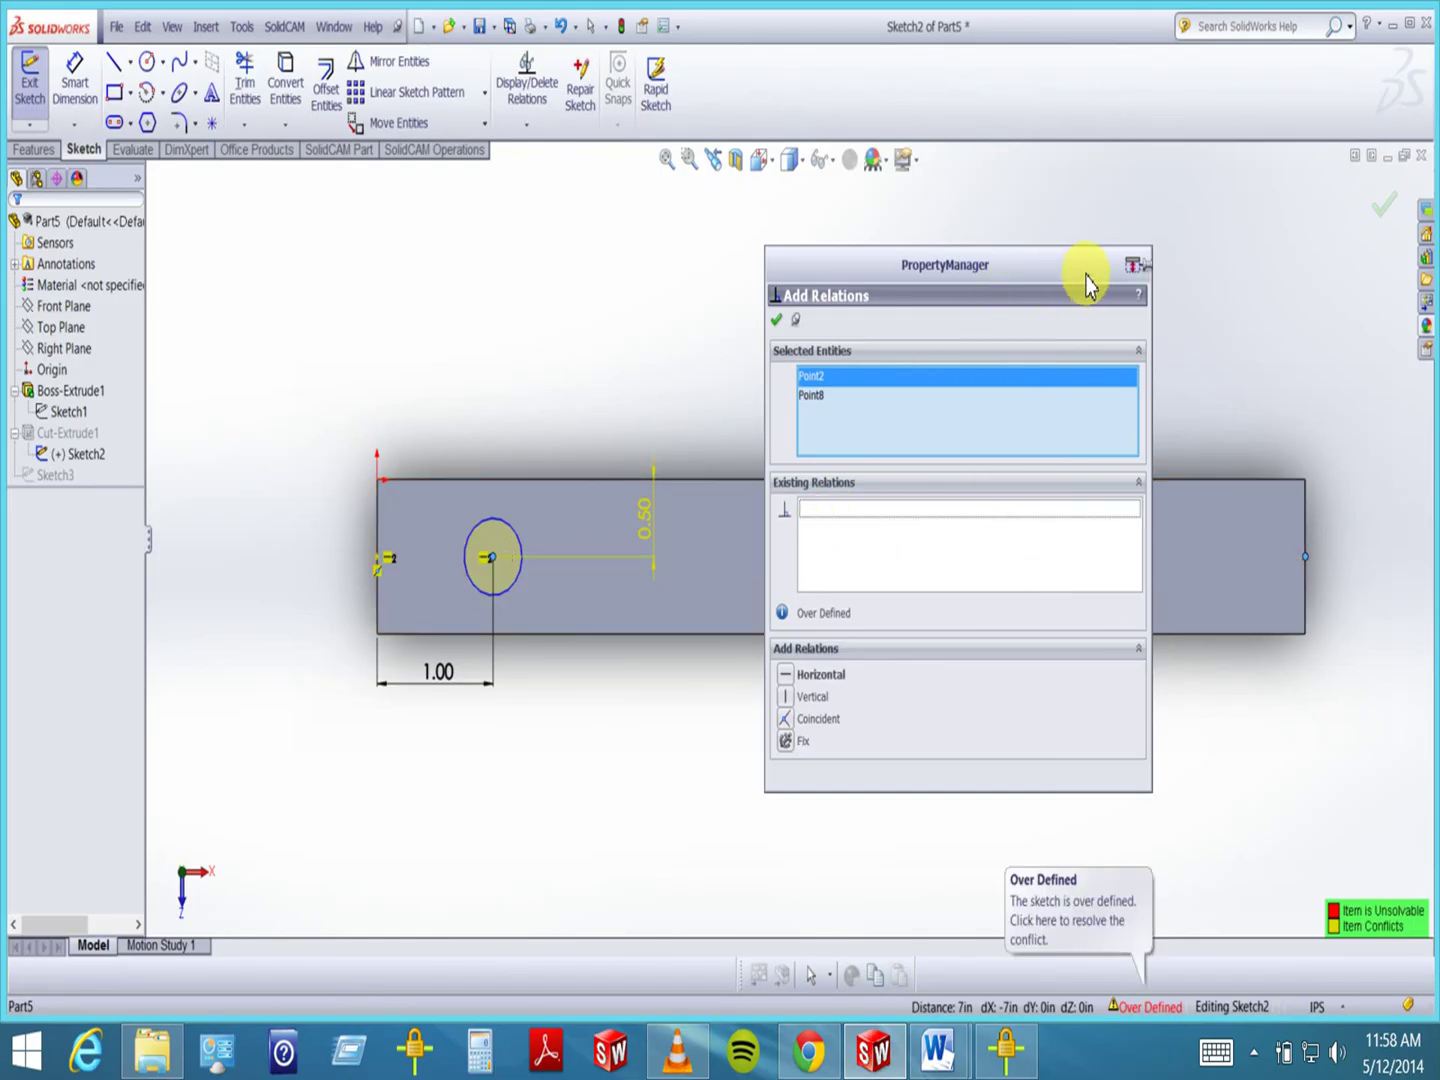
pyautogui.click(777, 320)
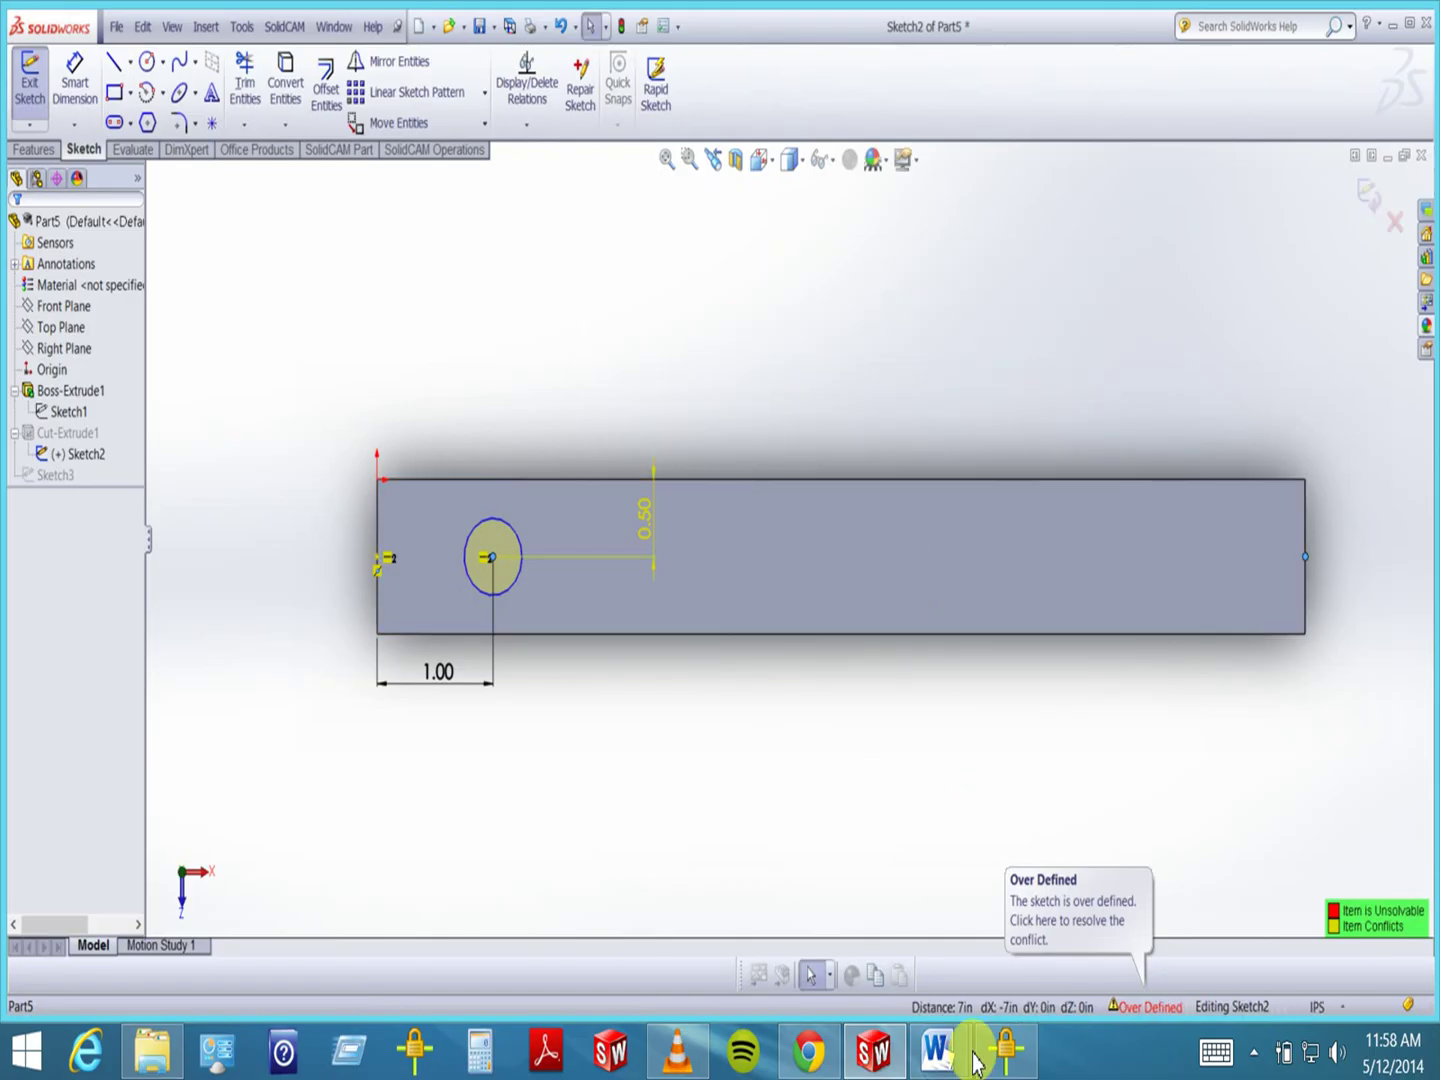
# - Switch to the 2519 Calendar document in Word and review the first week's homework entries
pyautogui.moveTo(905, 1042)
pyautogui.click(736, 898)
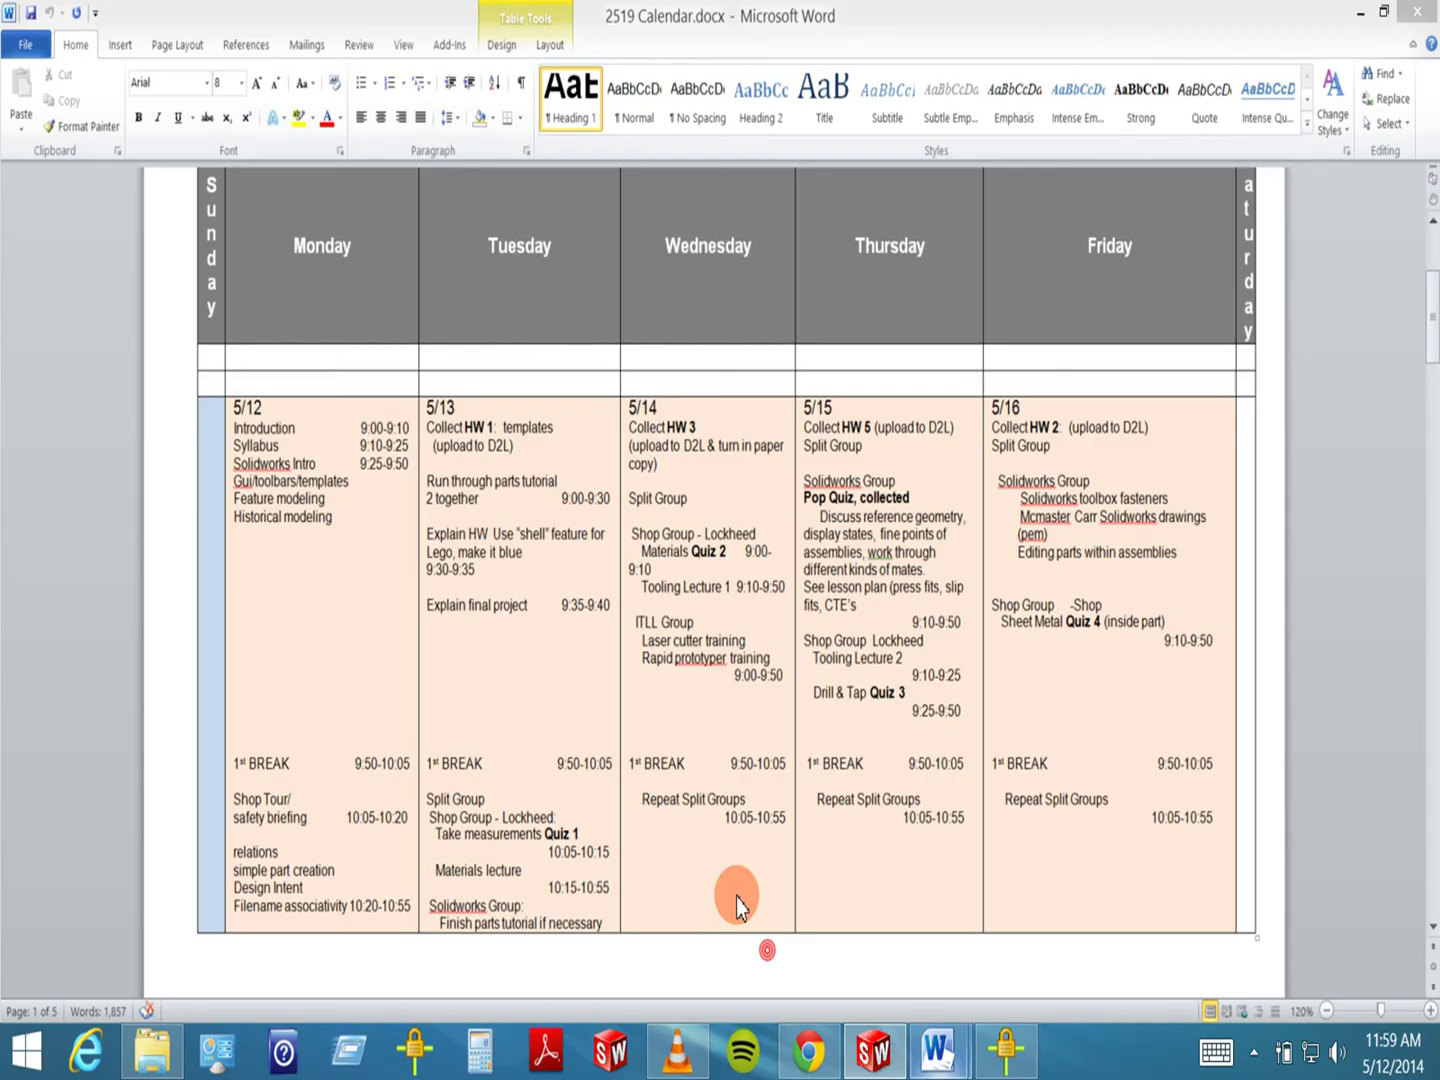
pyautogui.scroll(-15, 355, 710)
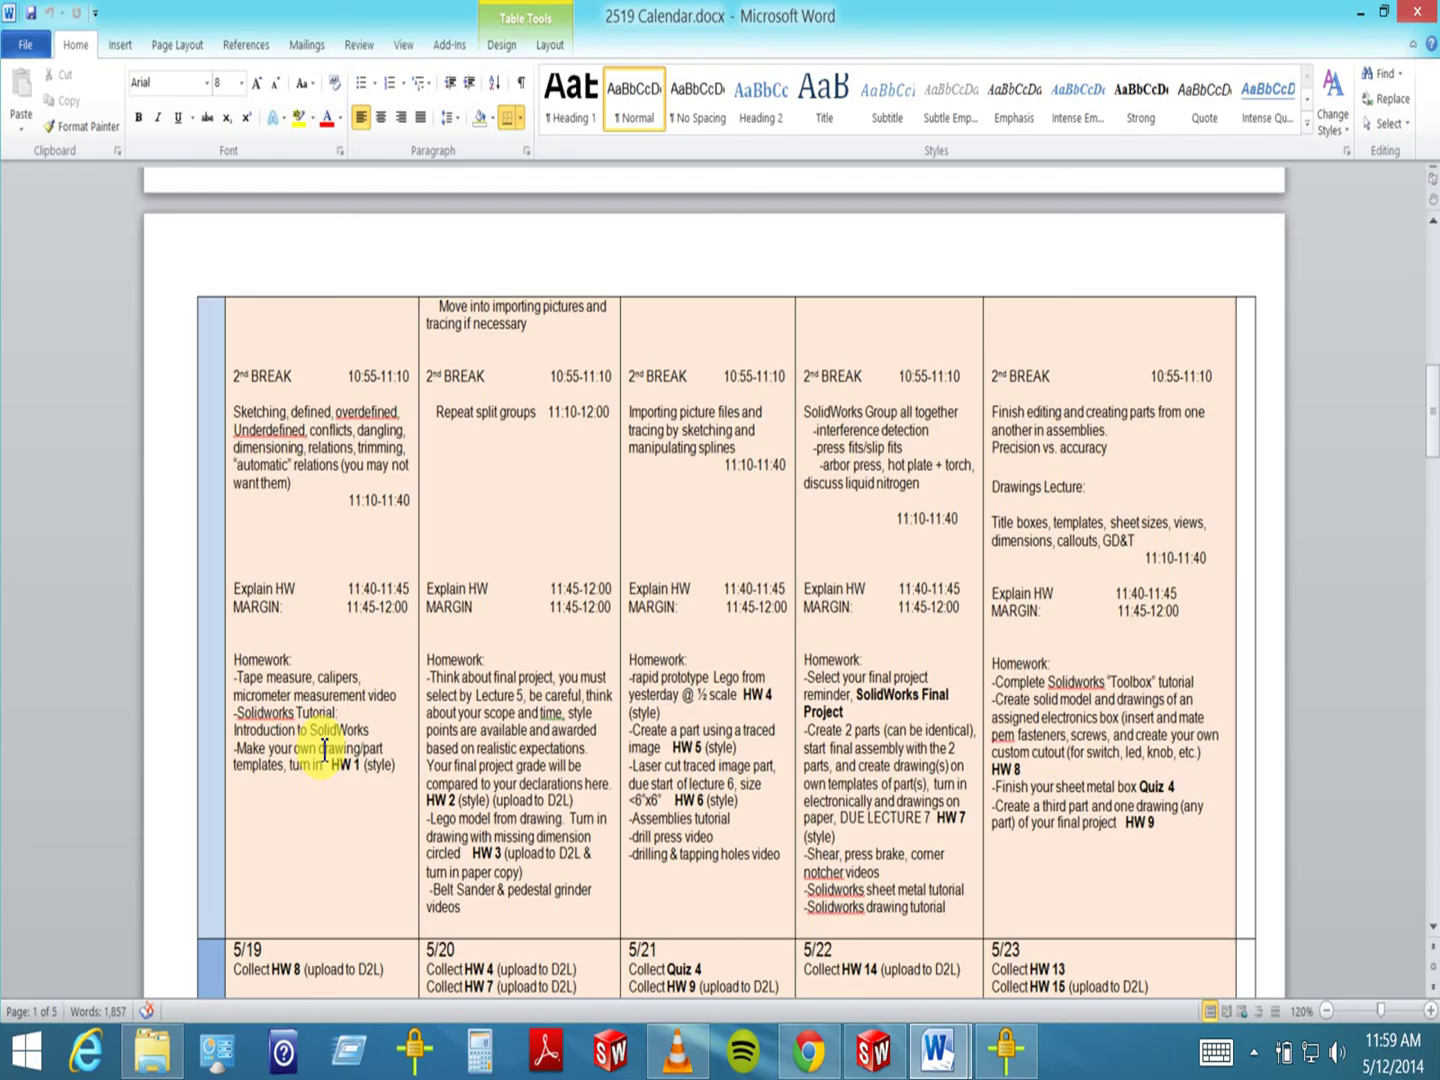
# - Switch to Chrome and view the homework due dates on the course's Dropbox Folders page
pyautogui.click(809, 1050)
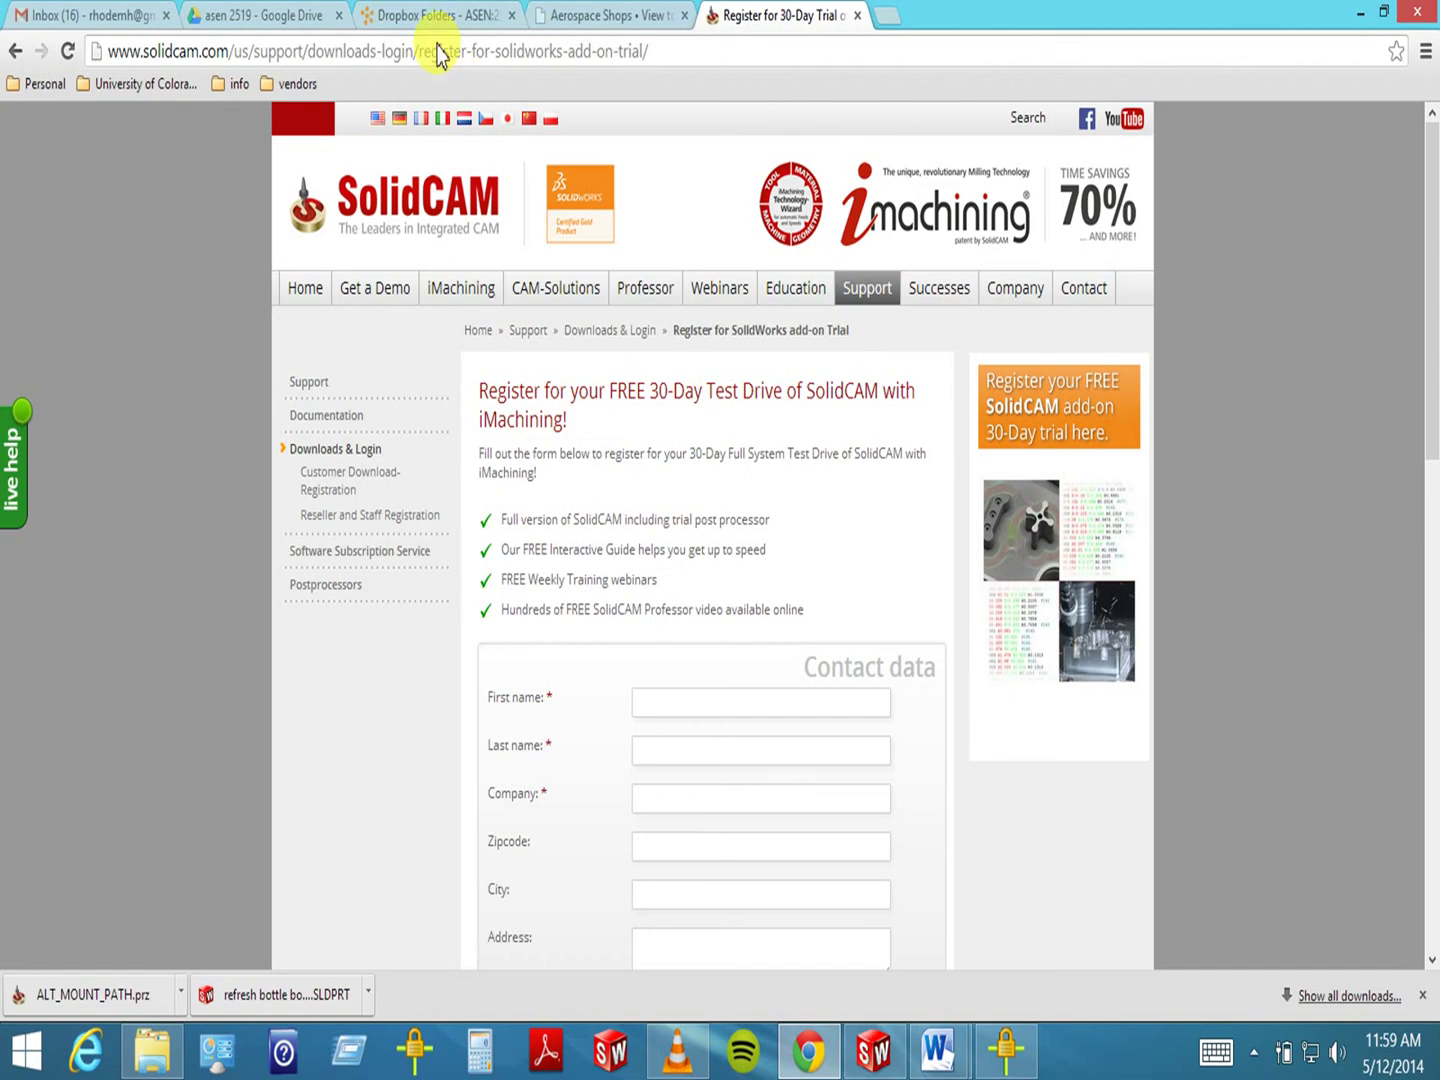
pyautogui.click(429, 16)
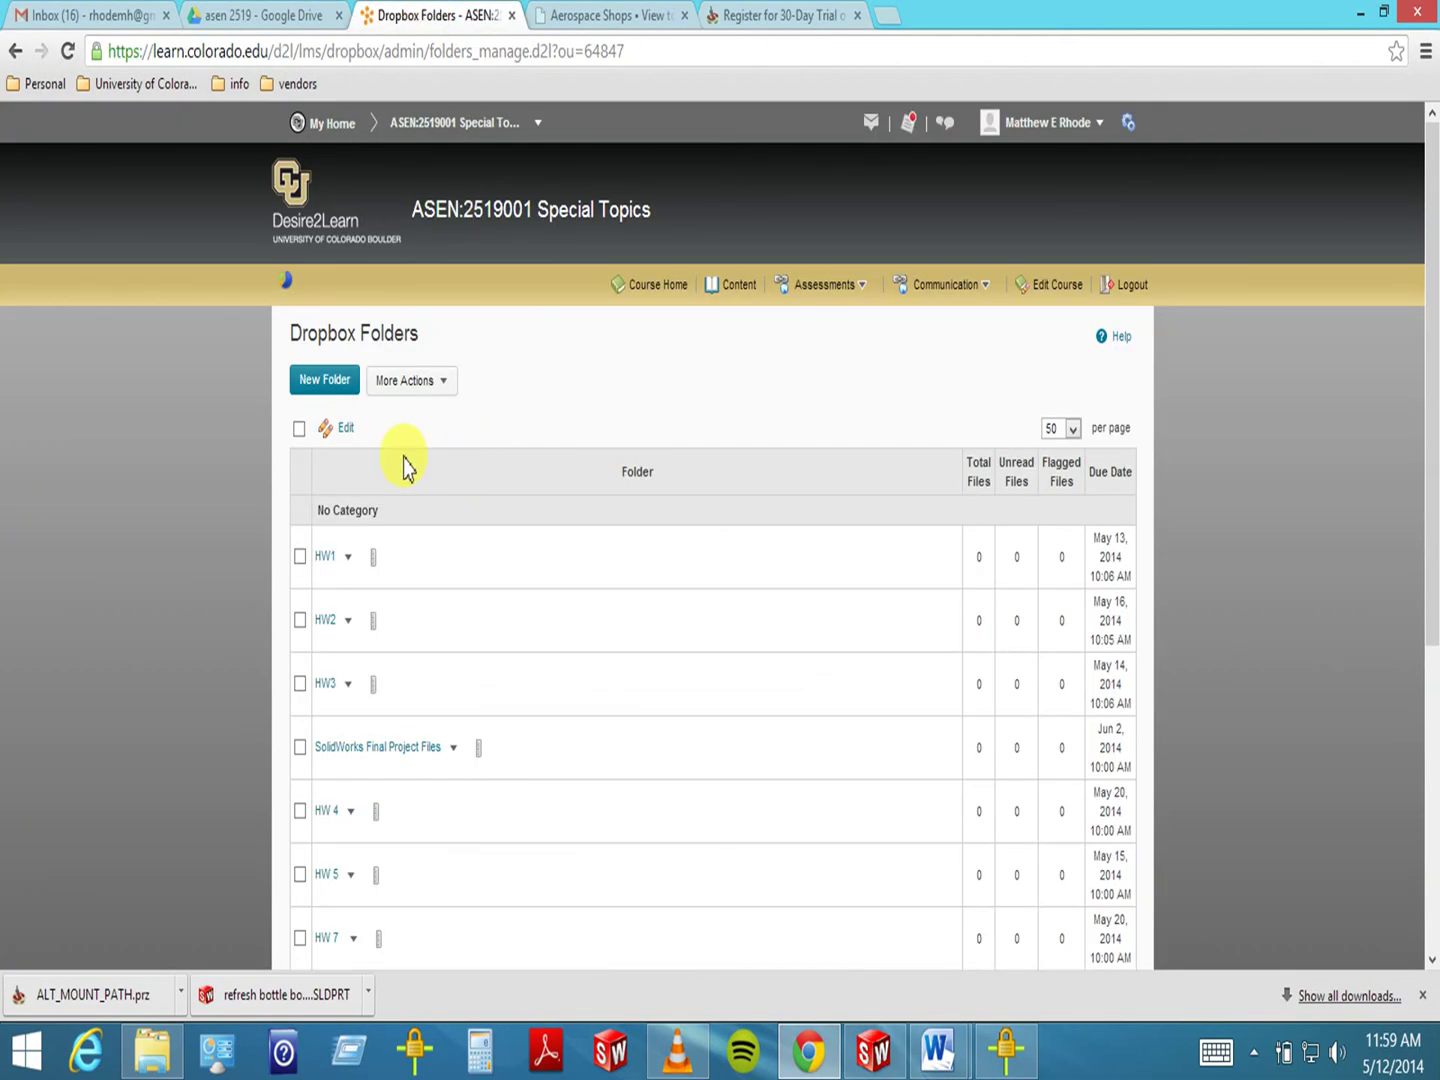
pyautogui.click(678, 1064)
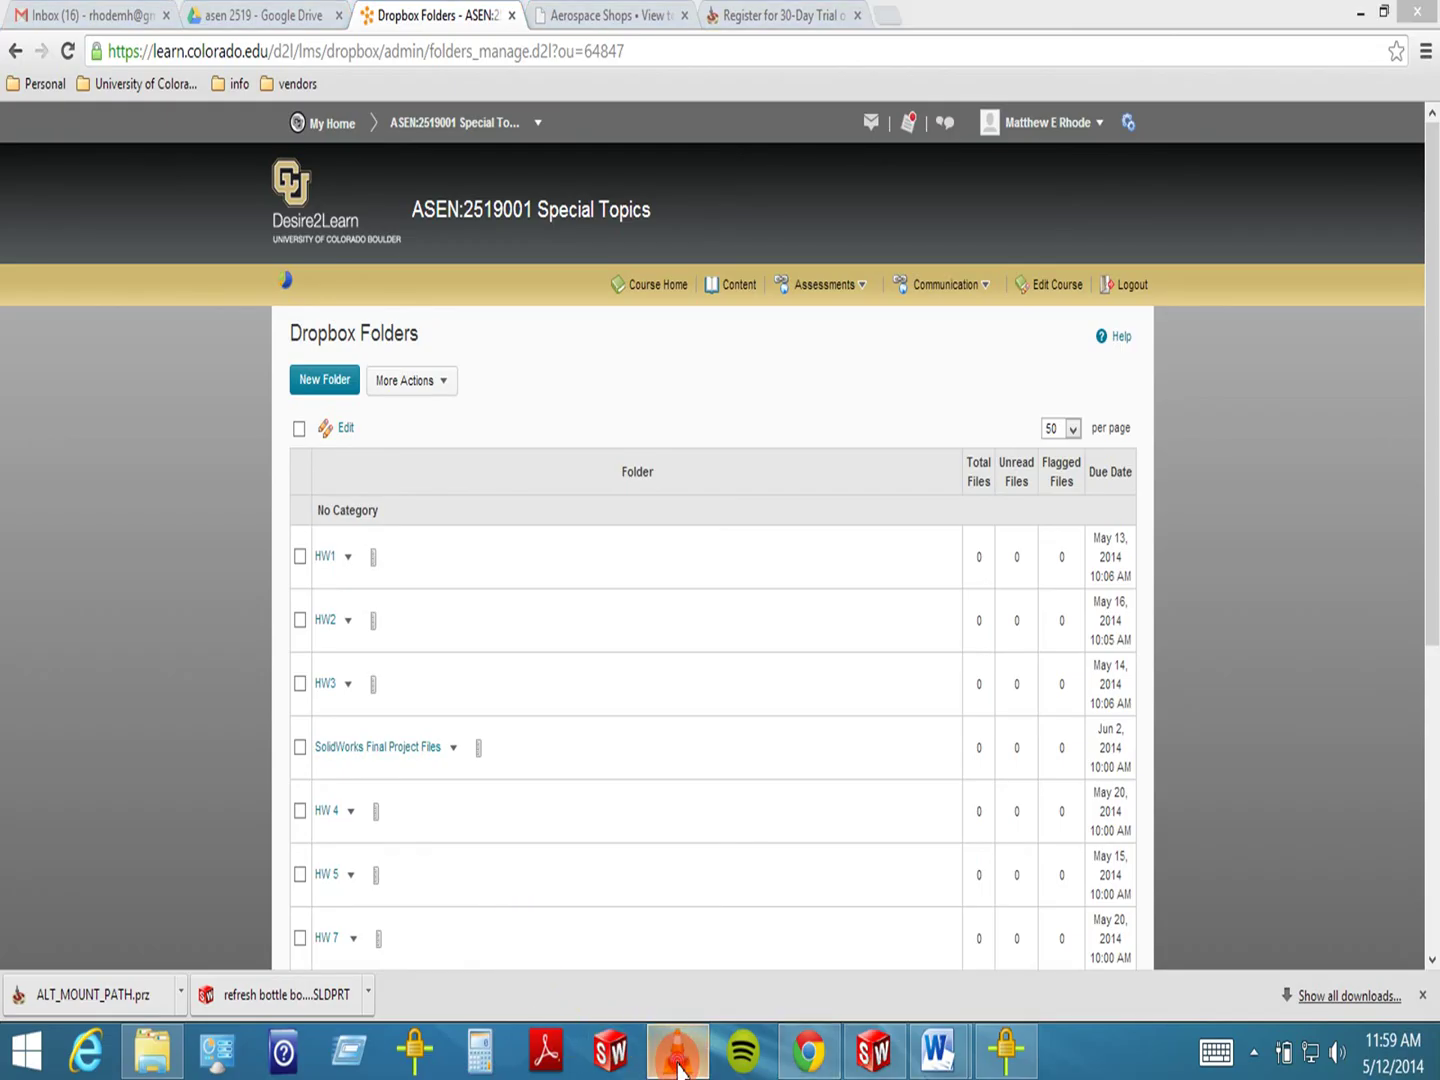